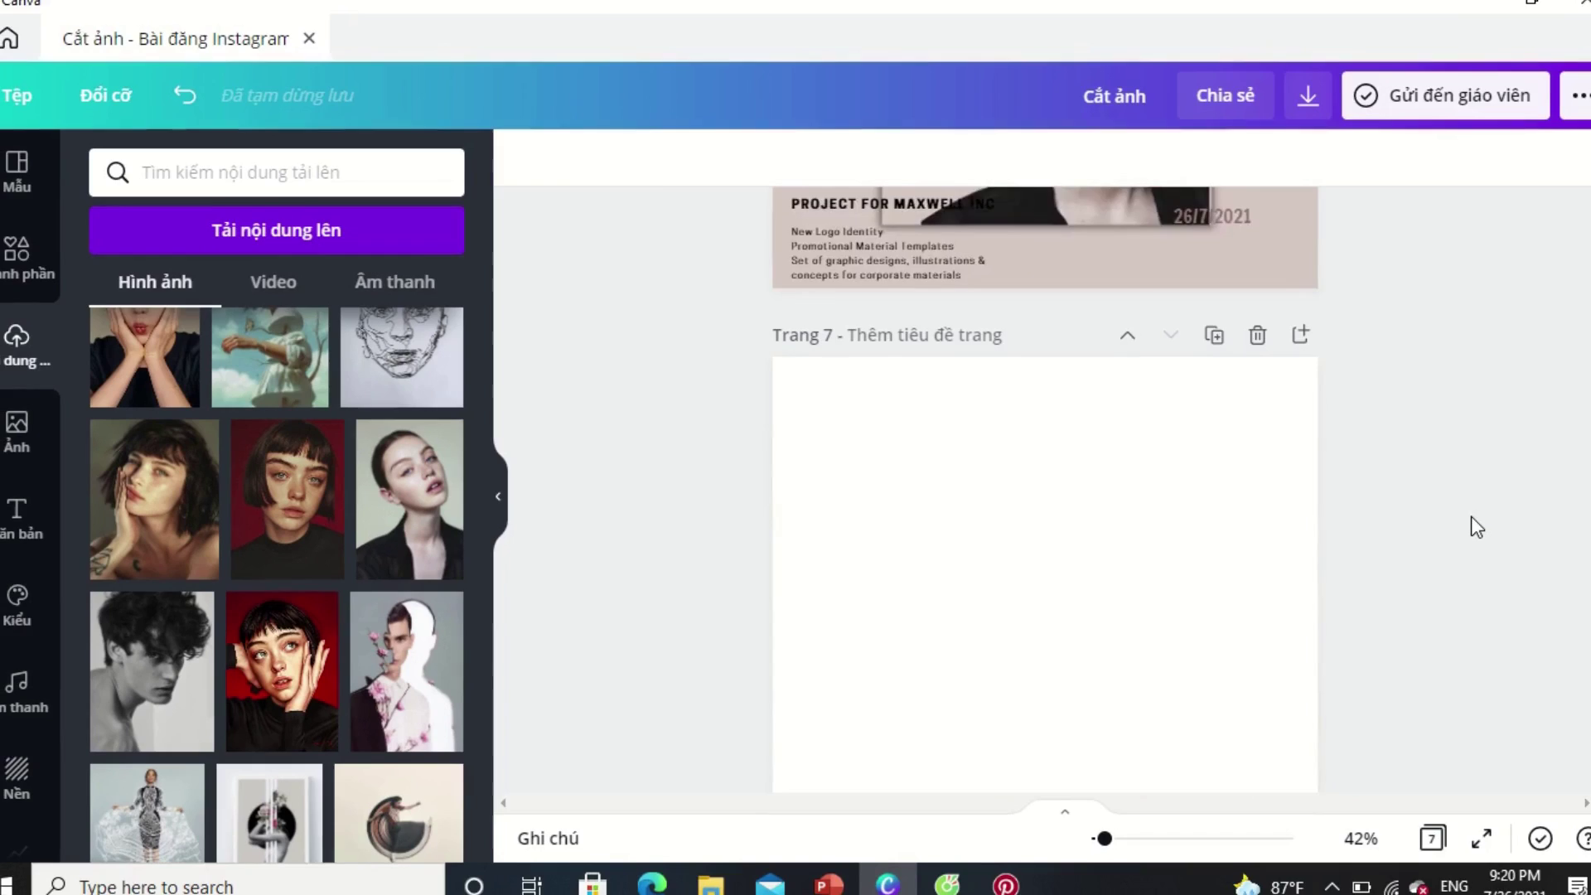
Add the uploaded photo of the woman in the black shirt to page 7 and remove its background.
click(404, 525)
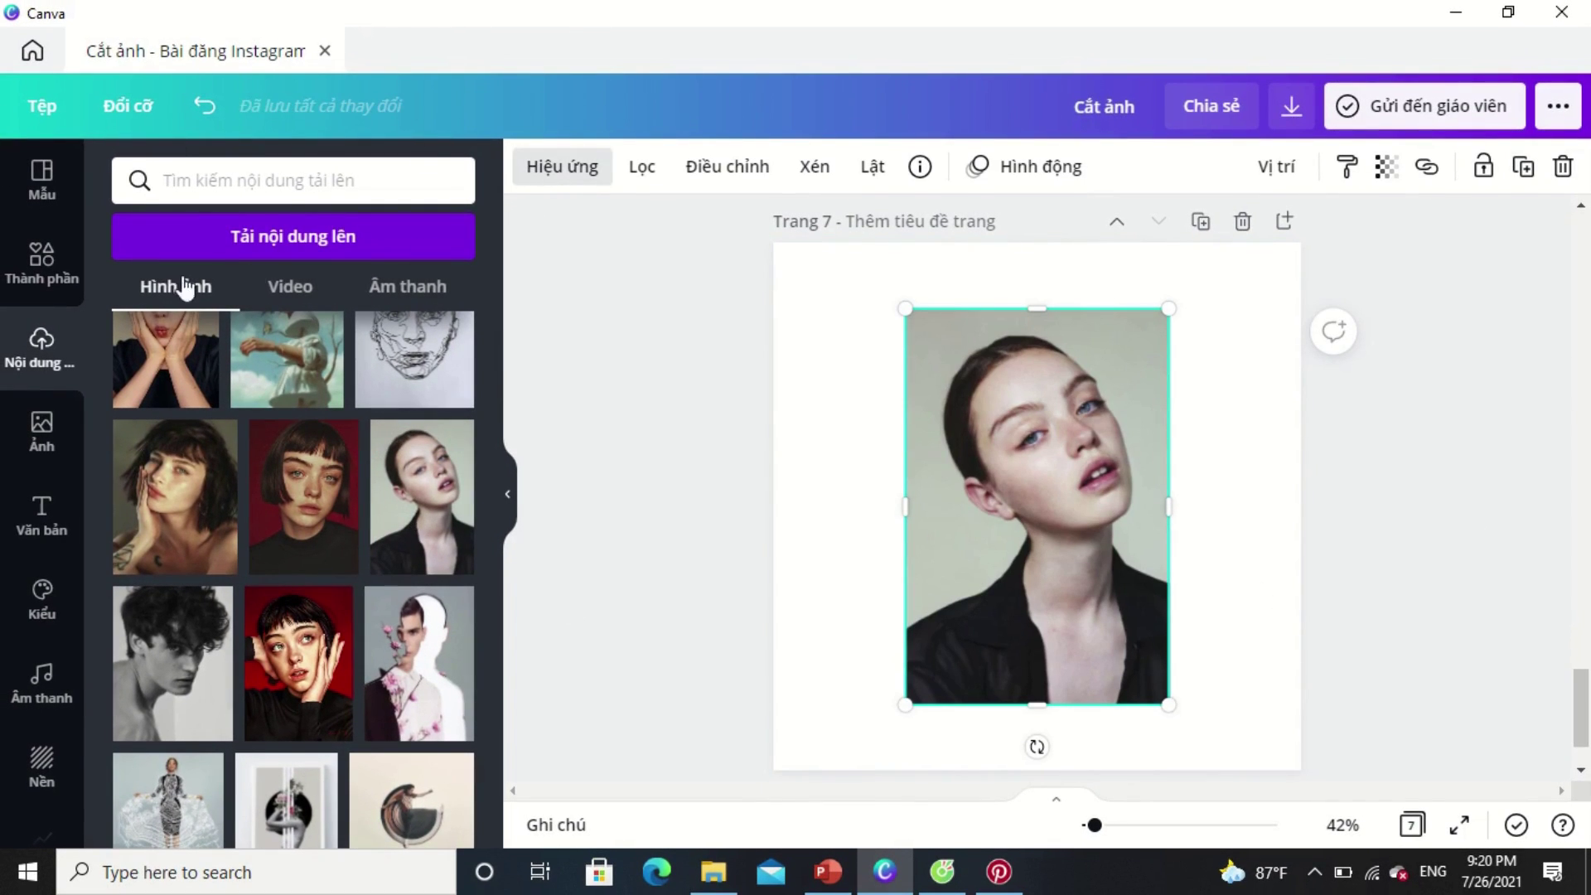
click(149, 311)
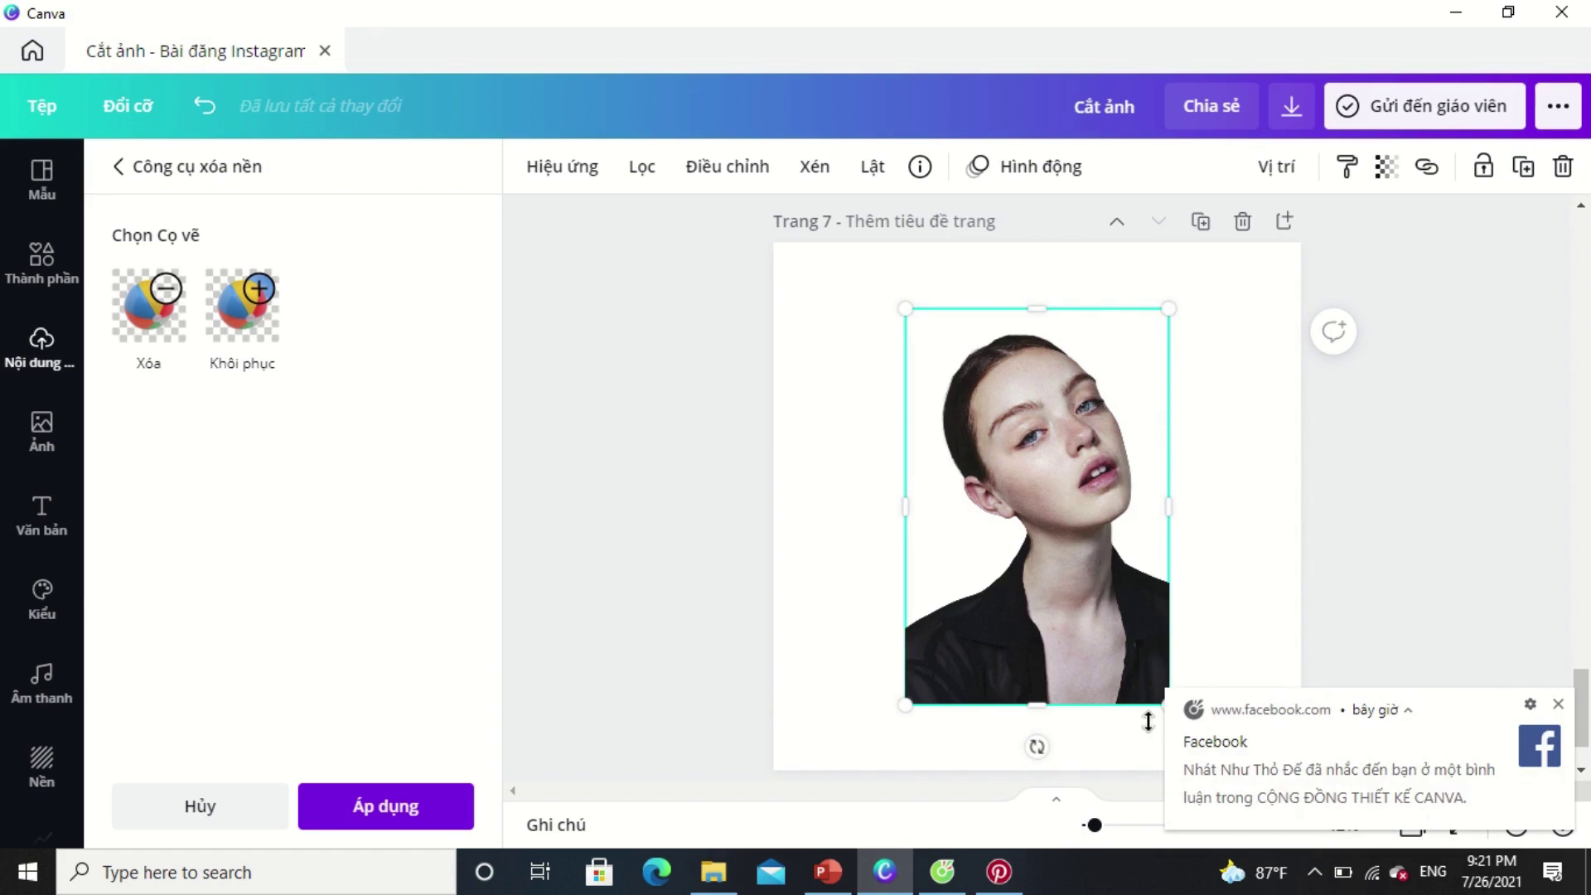
click(1559, 706)
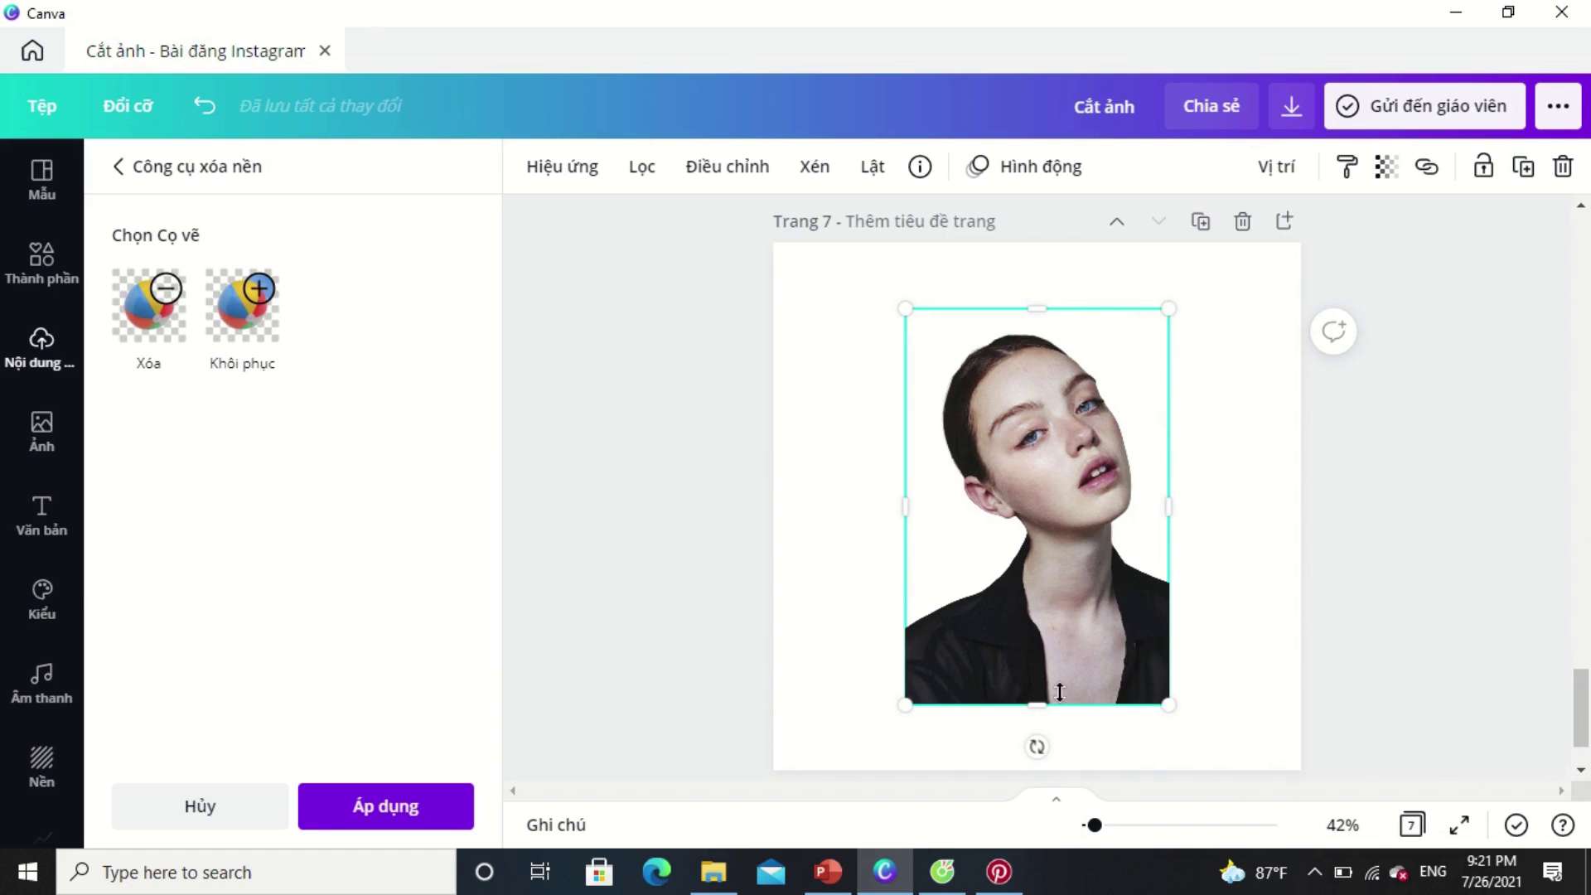
Enlarge the cut-out portrait proportionally and position it around the middle of the page.
drag(1174, 708, 1193, 740)
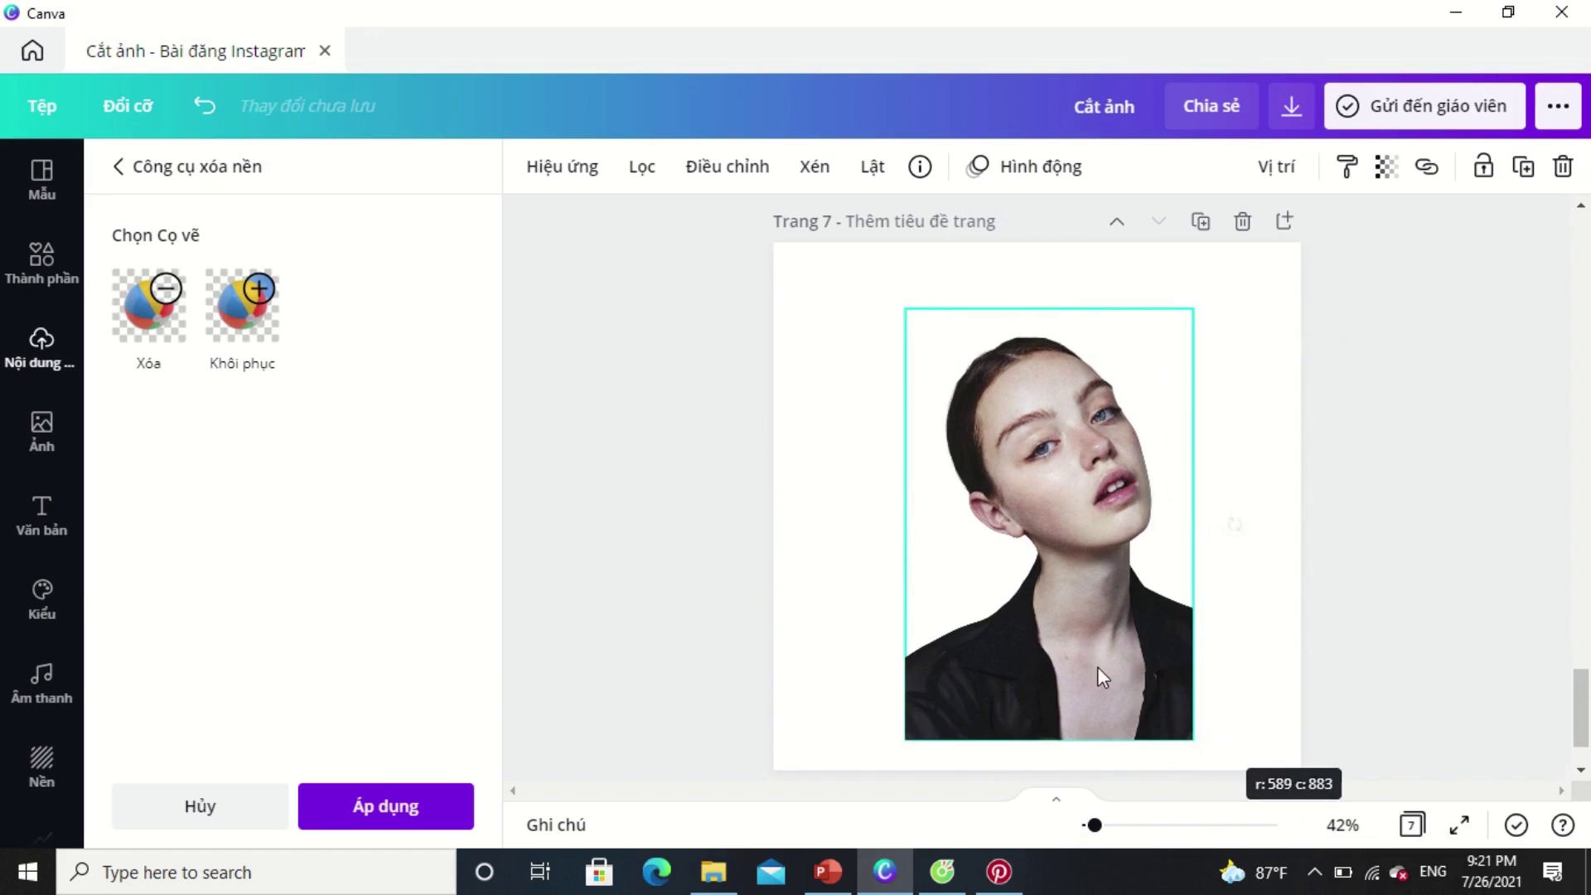
drag(1086, 618, 1085, 630)
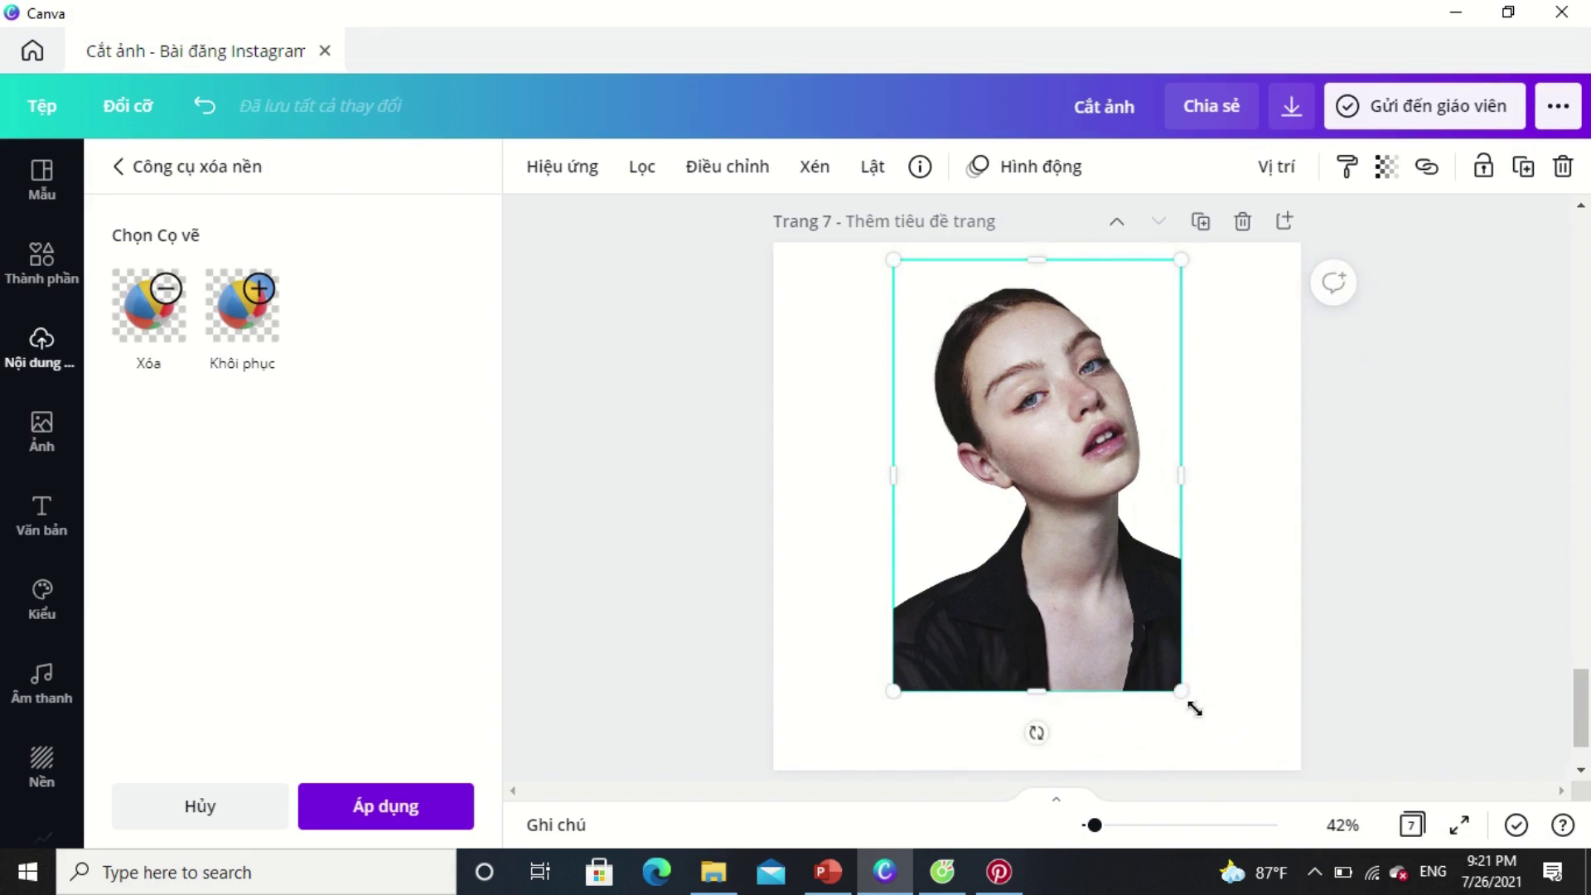
drag(1194, 708, 1208, 721)
drag(1050, 725, 1095, 592)
key(ctrl+z)
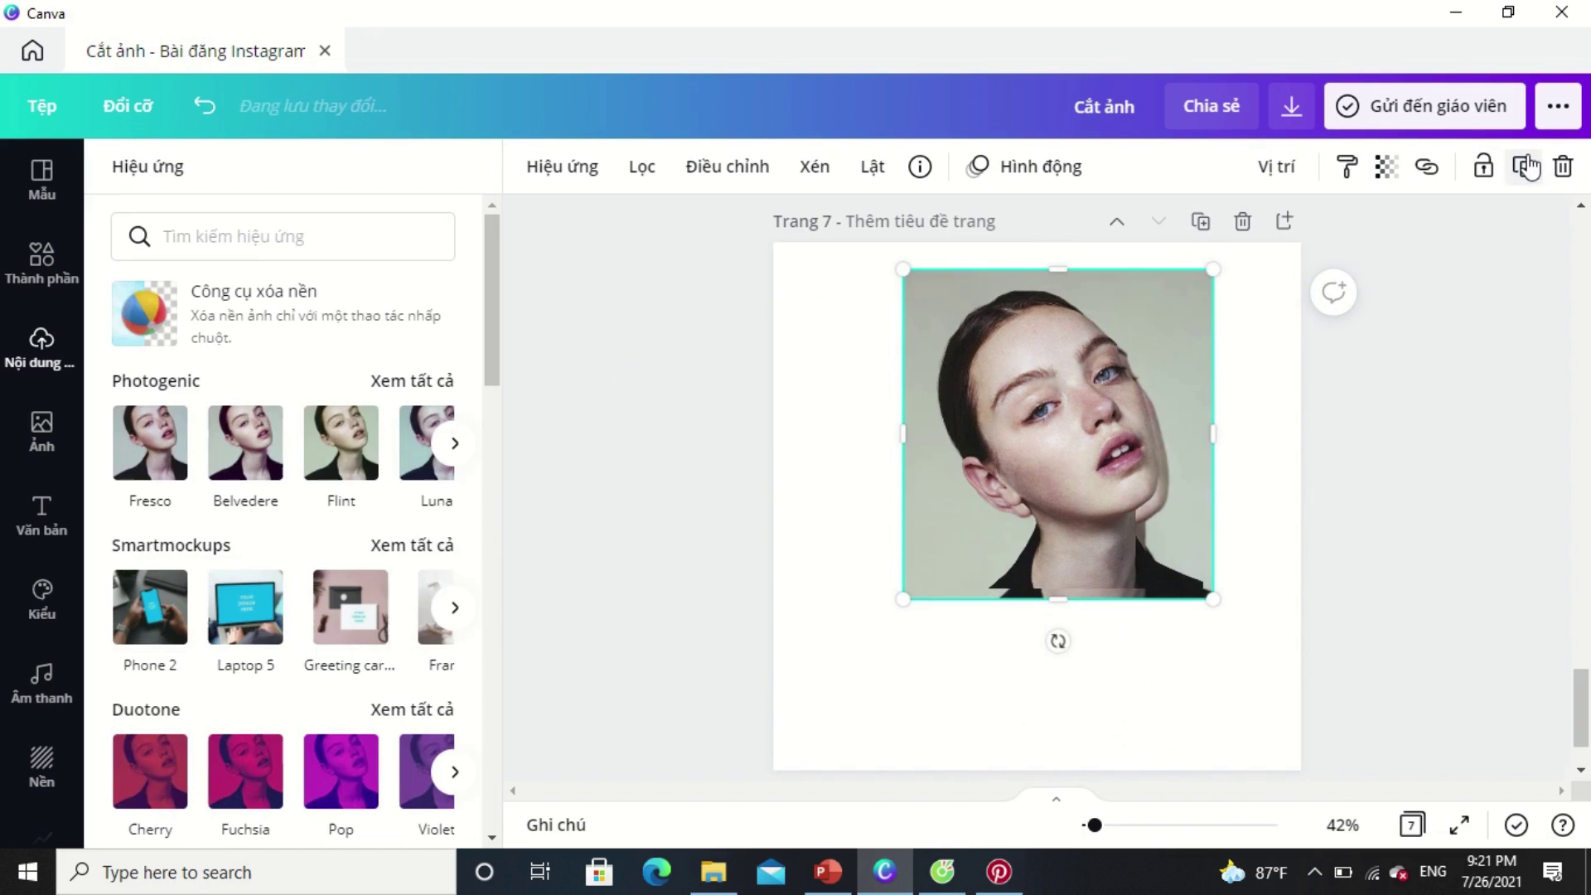
key(ctrl+z)
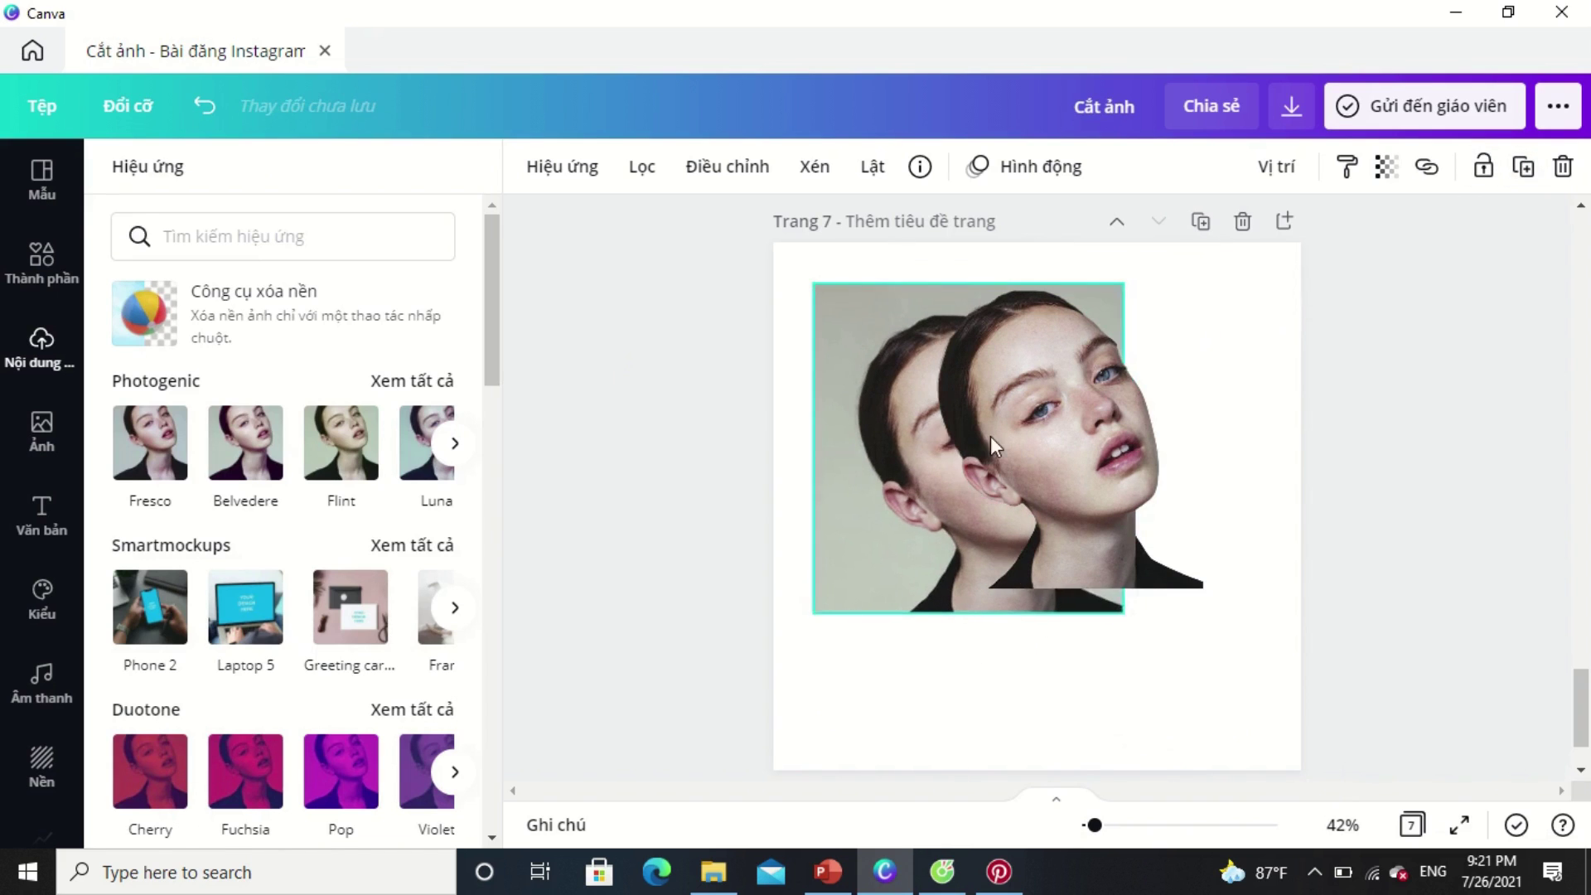
key(ctrl+z)
key(ctrl+y)
key(ctrl+y)
key(ctrl+y)
click(1108, 434)
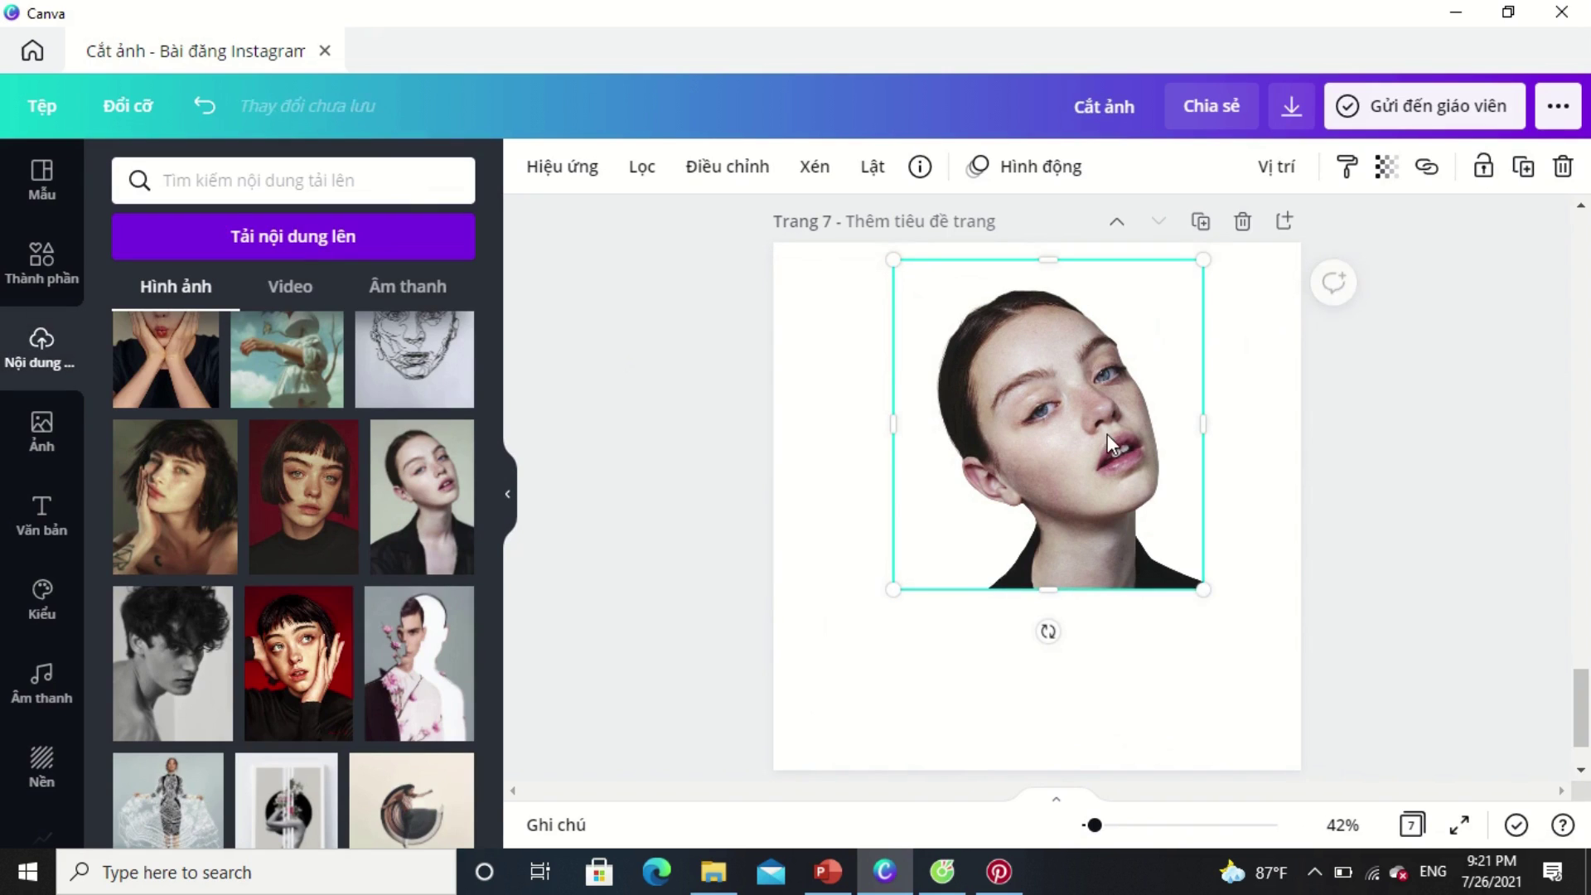
click(1524, 170)
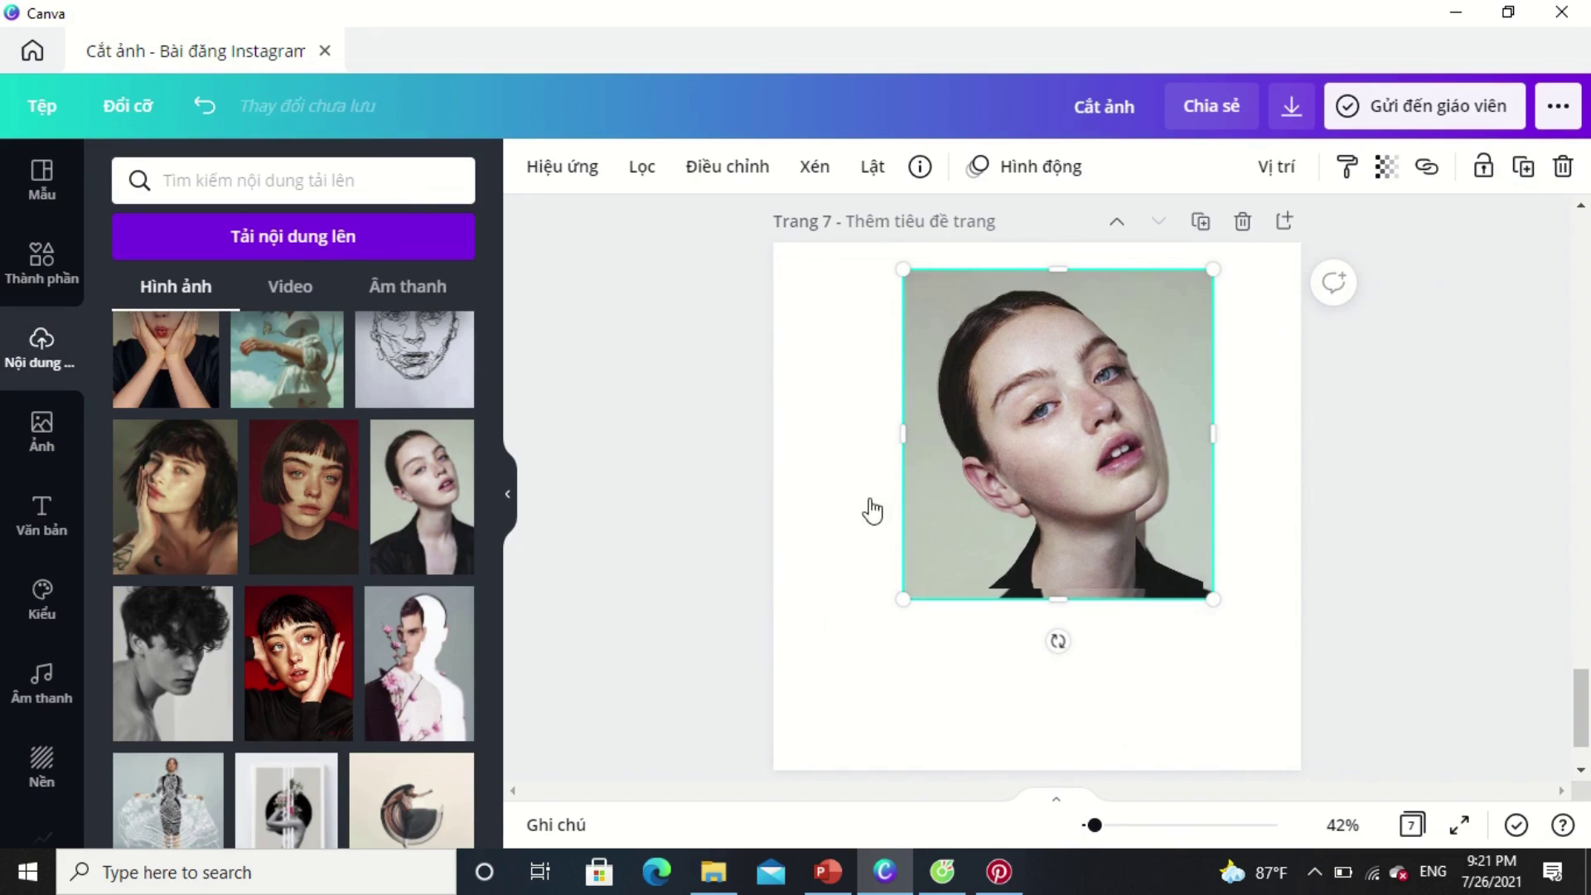
key(ctrl+z)
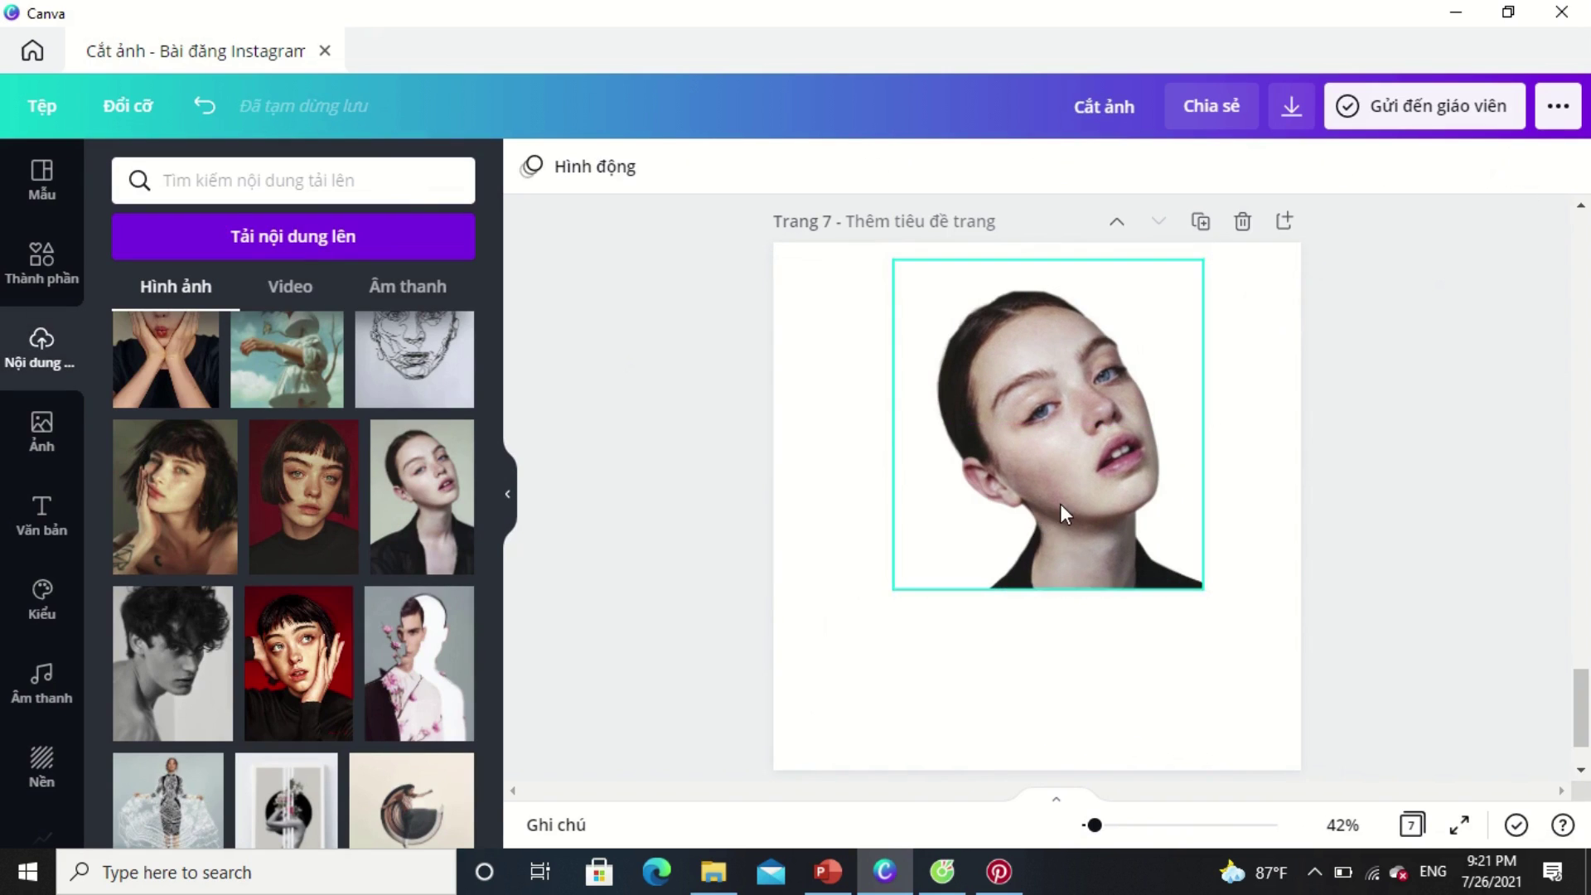
Extend the portrait's lower crop edge to show the full shoulders and duplicate the portrait.
click(1067, 585)
drag(1048, 590, 1046, 703)
click(1522, 168)
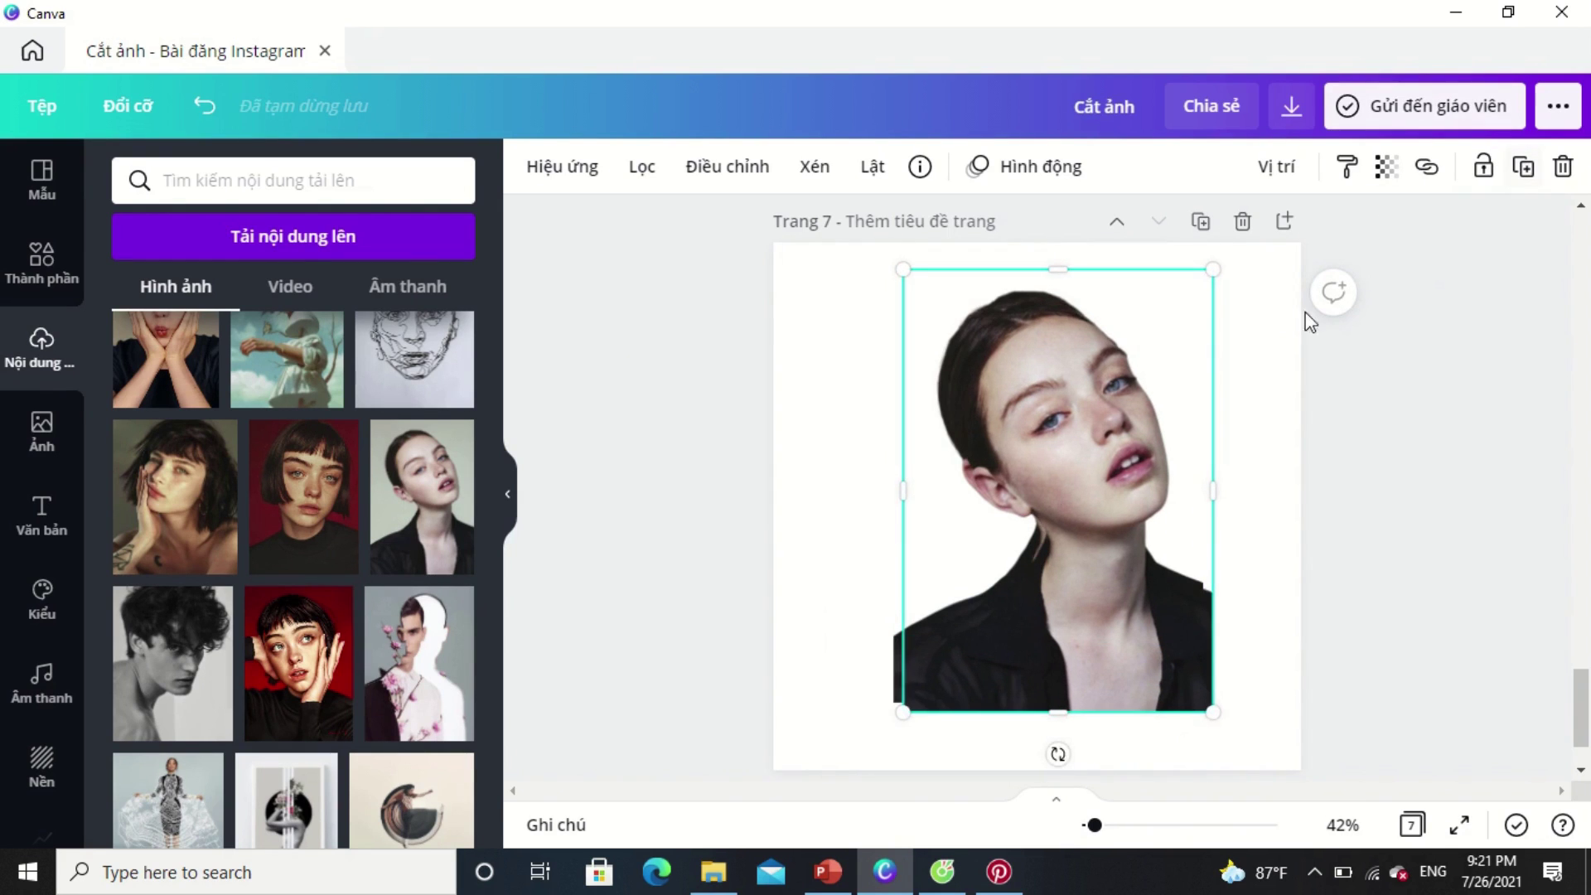
Set the duplicate aside and crop the original from below to a top slice ending at the eyes.
drag(1057, 491, 1113, 392)
click(1090, 306)
click(1190, 525)
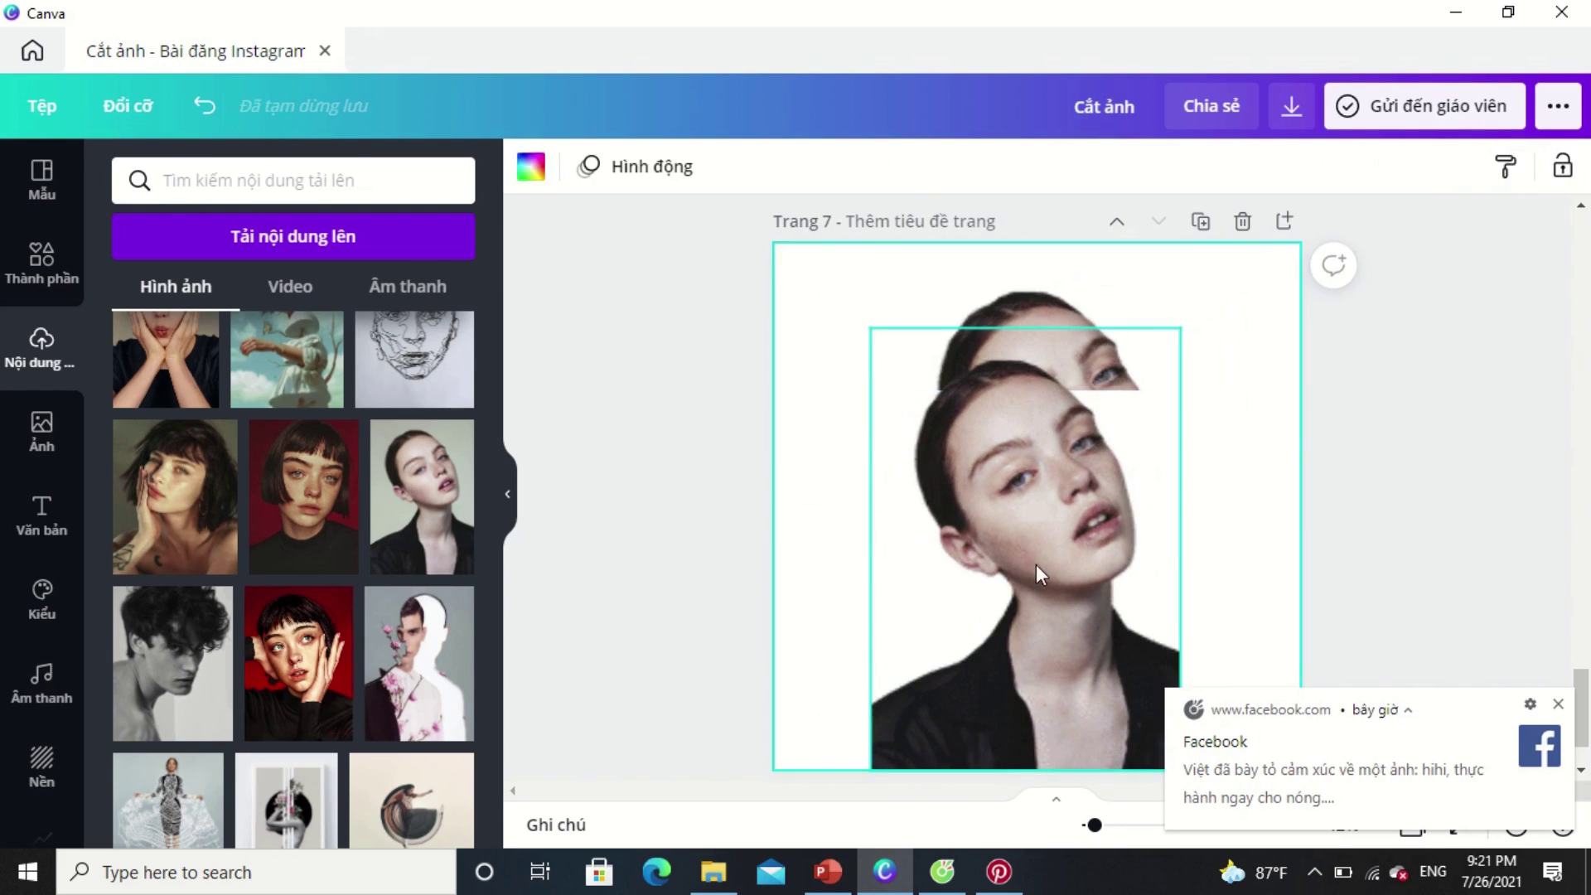
Realign the duplicate exactly over the portrait and crop its top edge to leave a narrow gap below the head slice.
drag(1041, 569, 1057, 496)
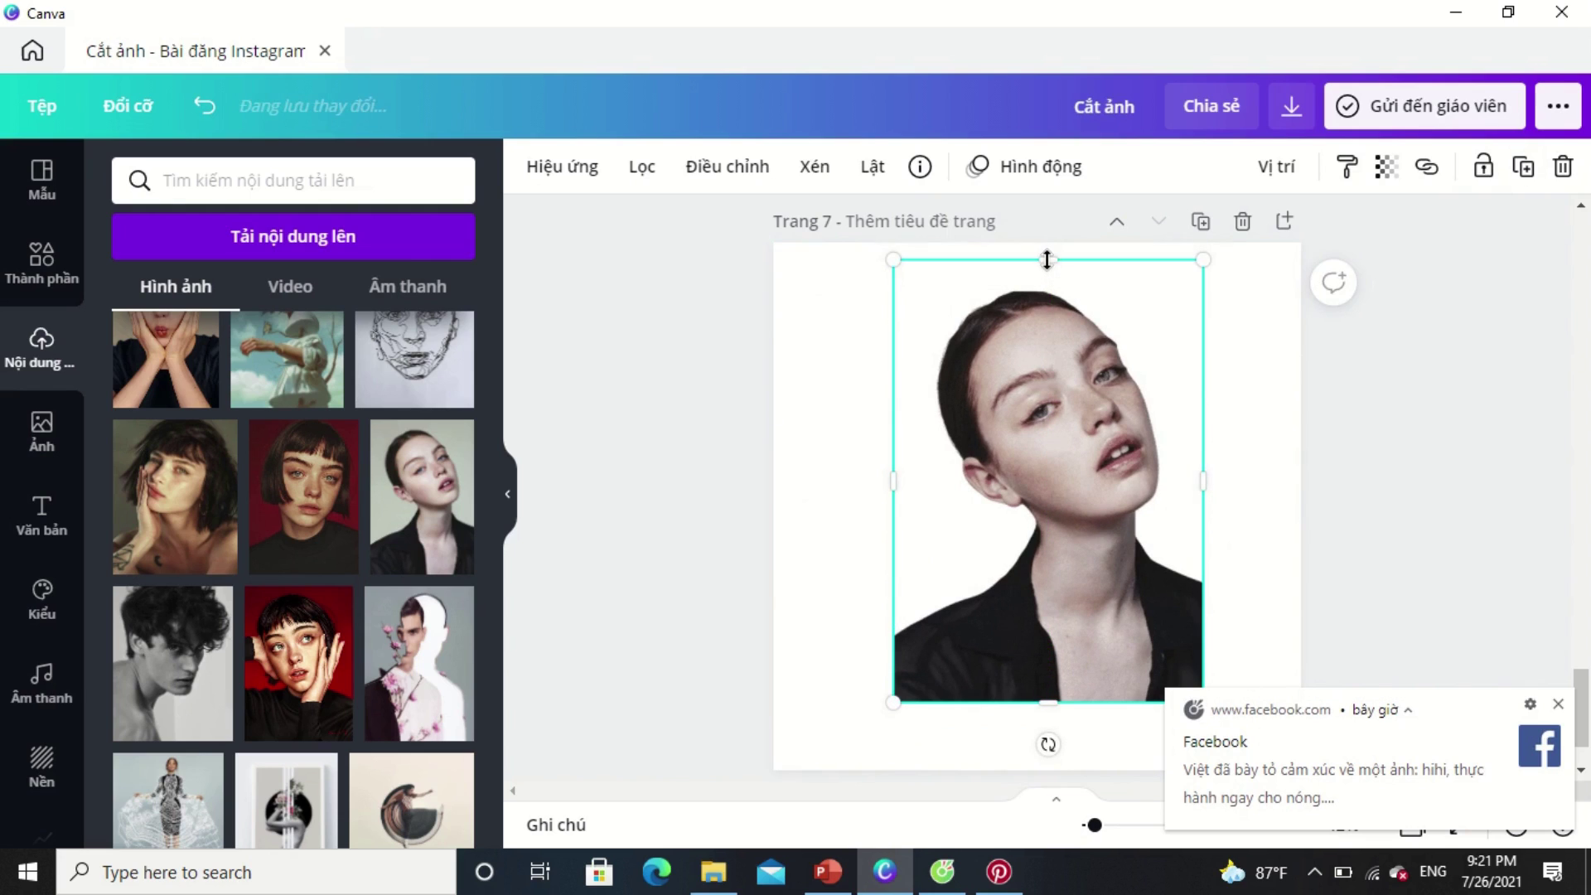
drag(1047, 259, 1043, 399)
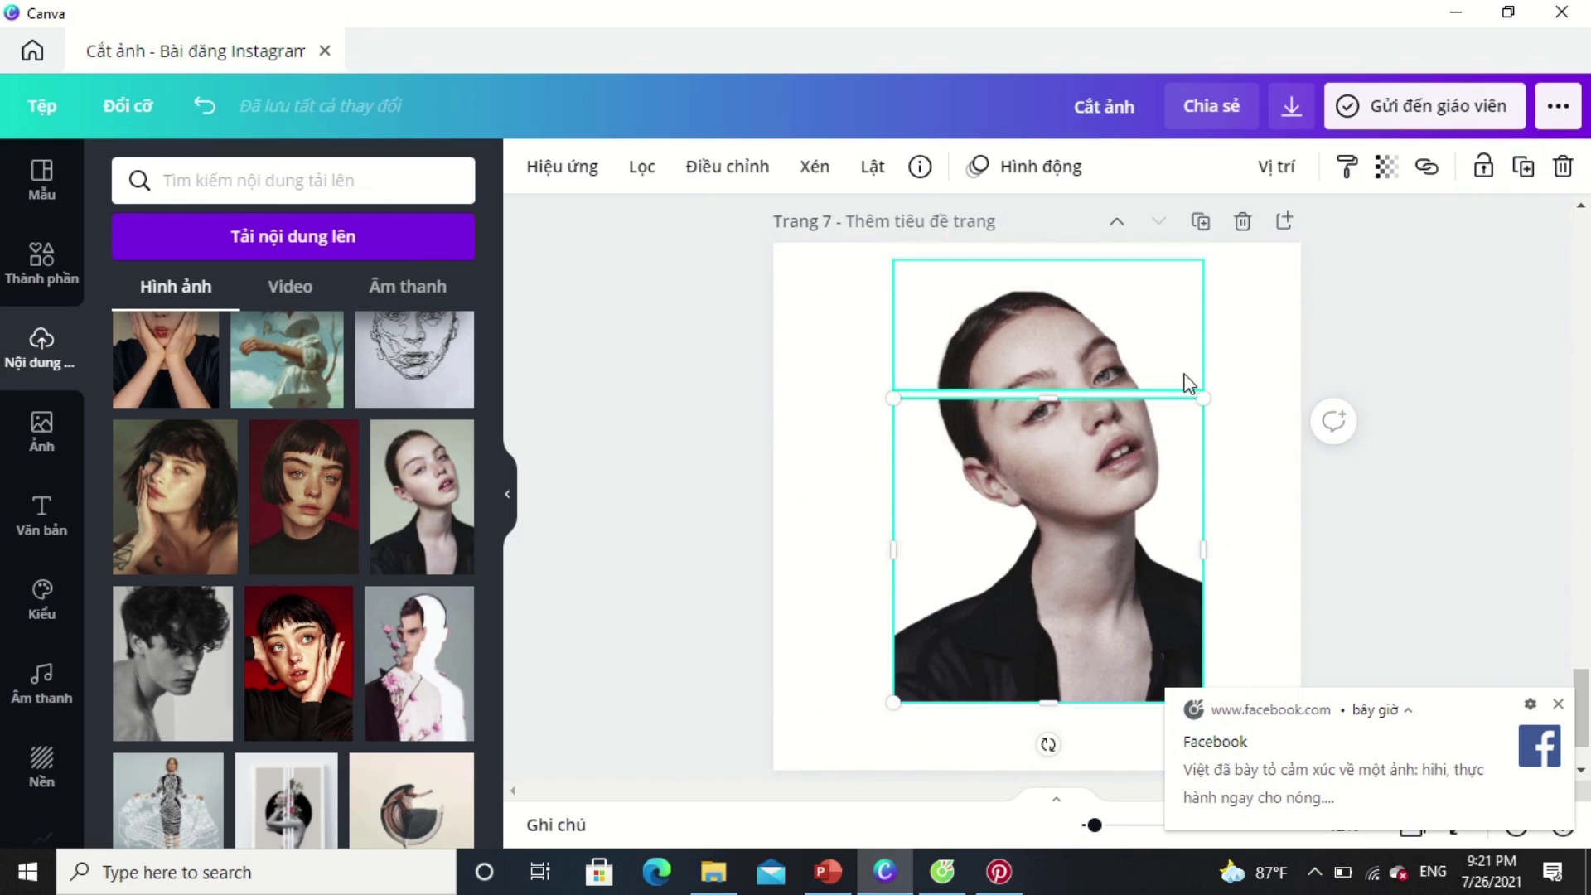
click(1239, 386)
Duplicate the lower piece, move the copy aside and crop the original to a slice from the eyes to the lips.
click(1113, 500)
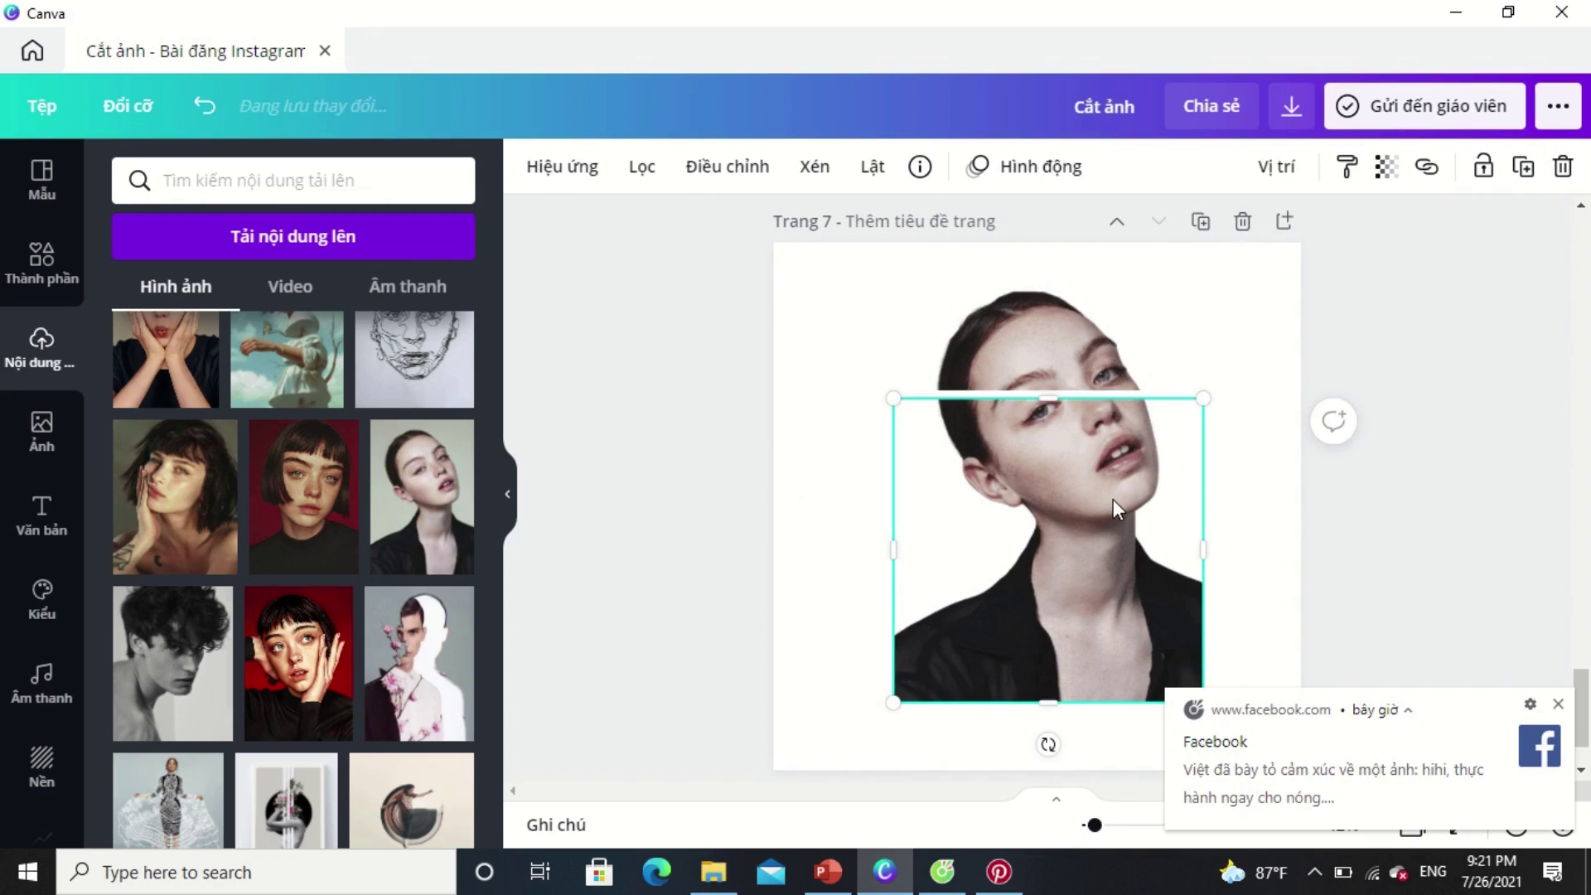
click(1524, 167)
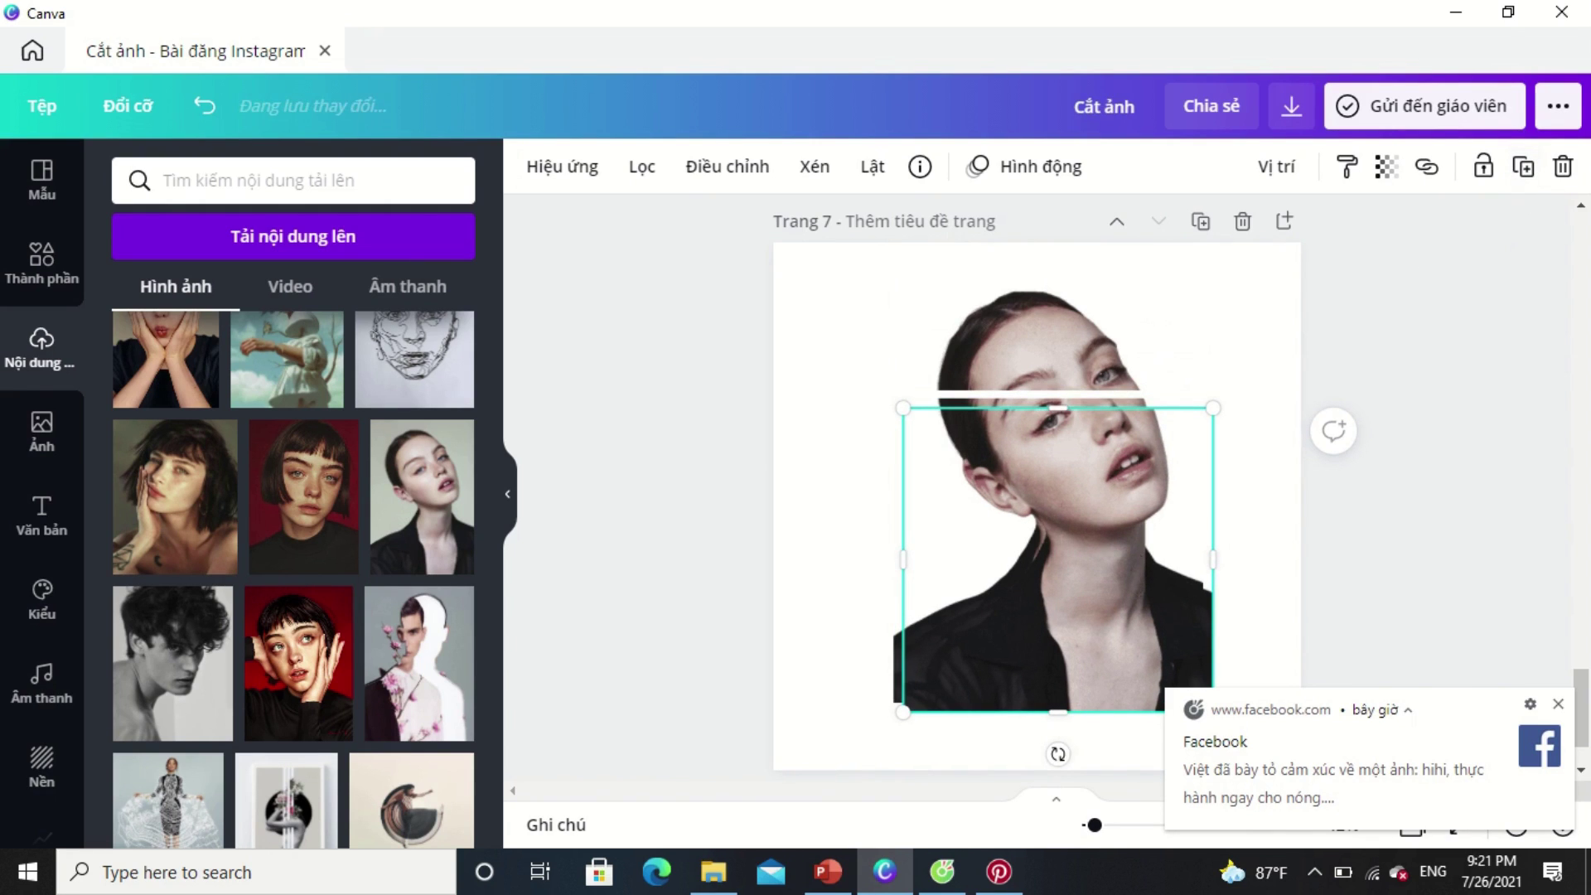
drag(1107, 534, 1010, 589)
click(1177, 587)
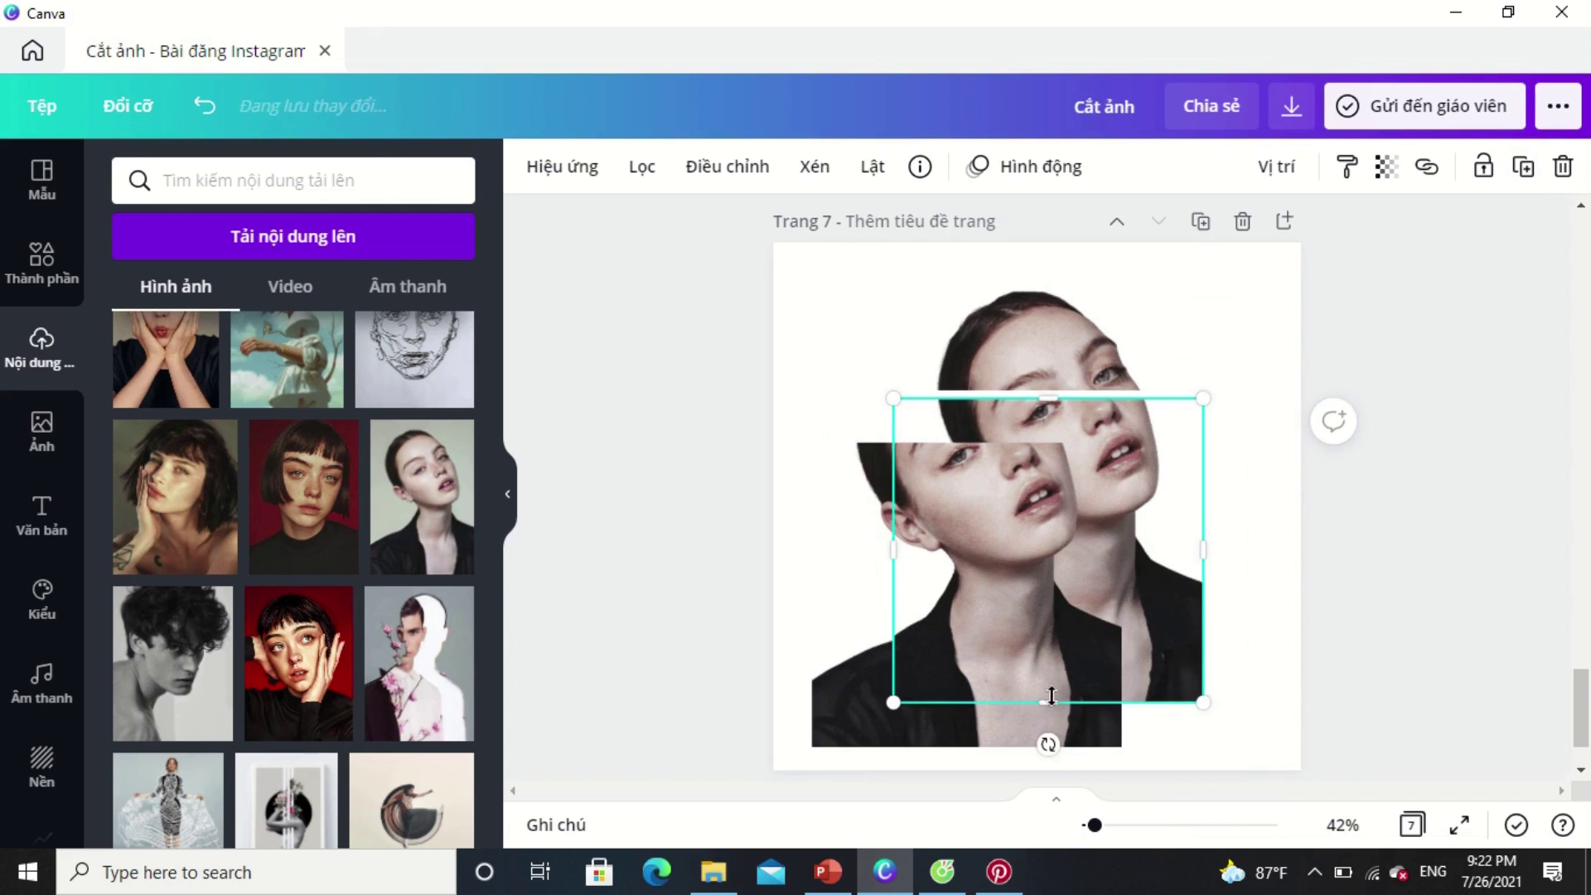
drag(1068, 704, 1069, 456)
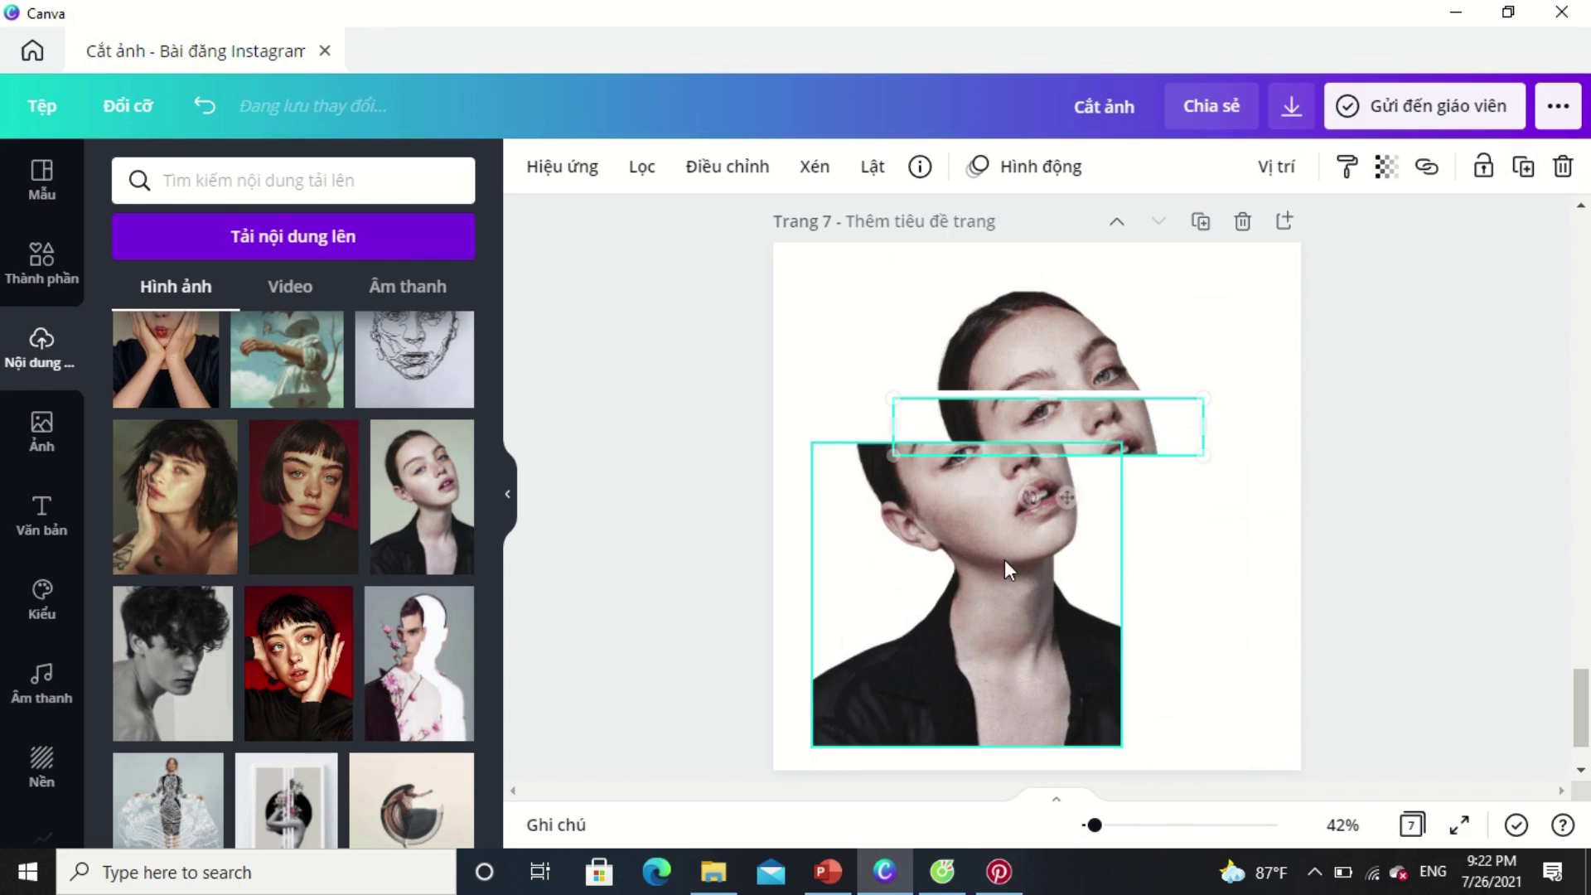
Realign the copy with the slices and crop its top edge to leave a narrow gap below the eye-and-nose slice.
click(1232, 597)
click(1051, 527)
drag(1051, 527, 1104, 489)
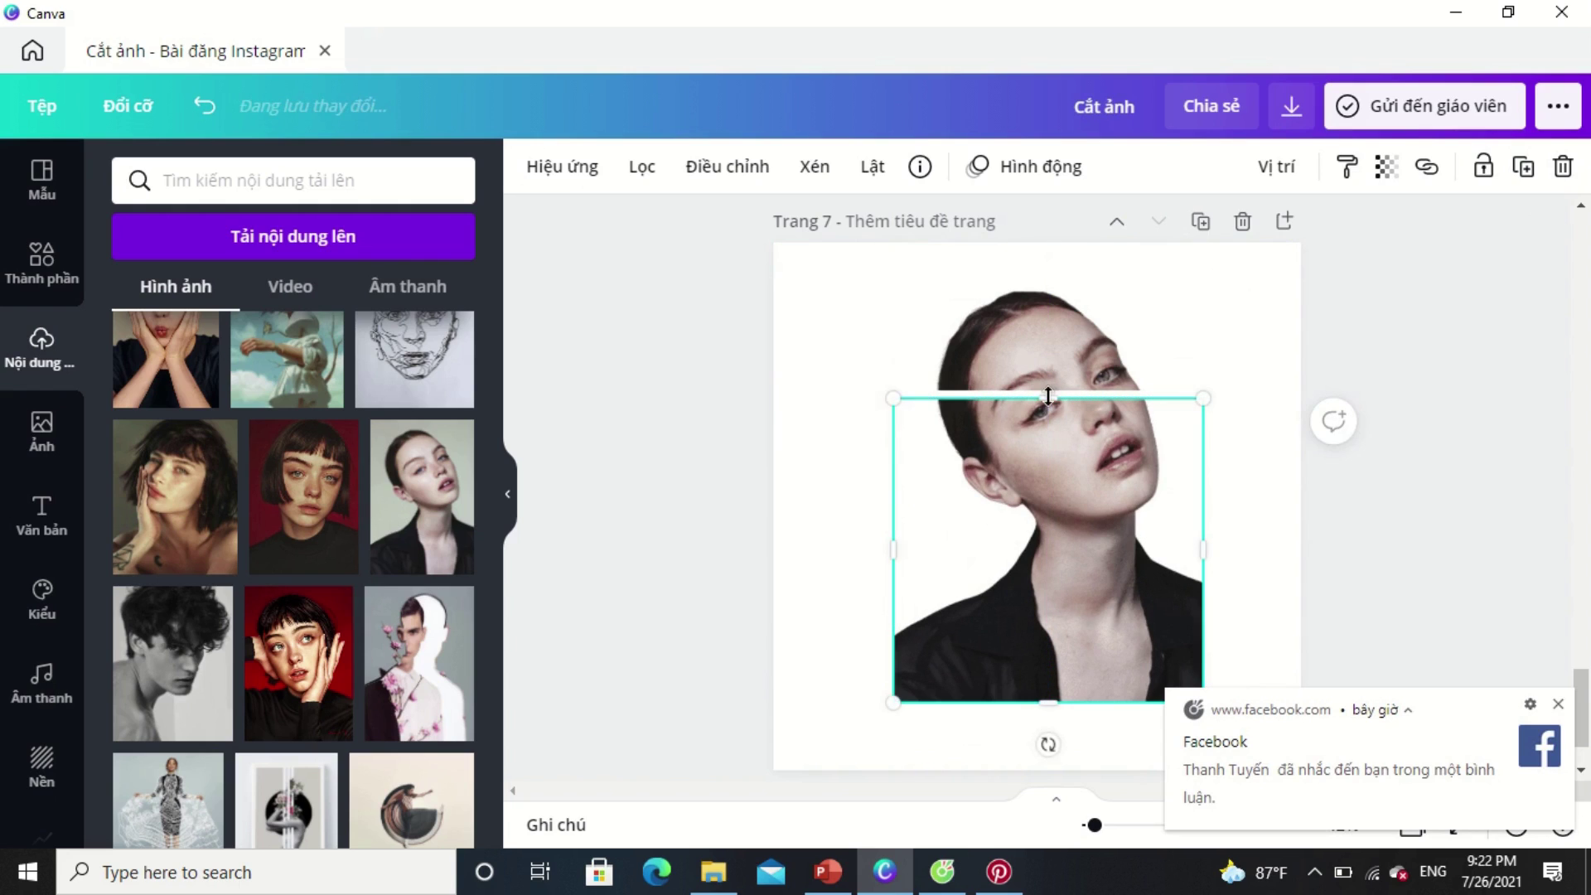
drag(1048, 400, 1115, 455)
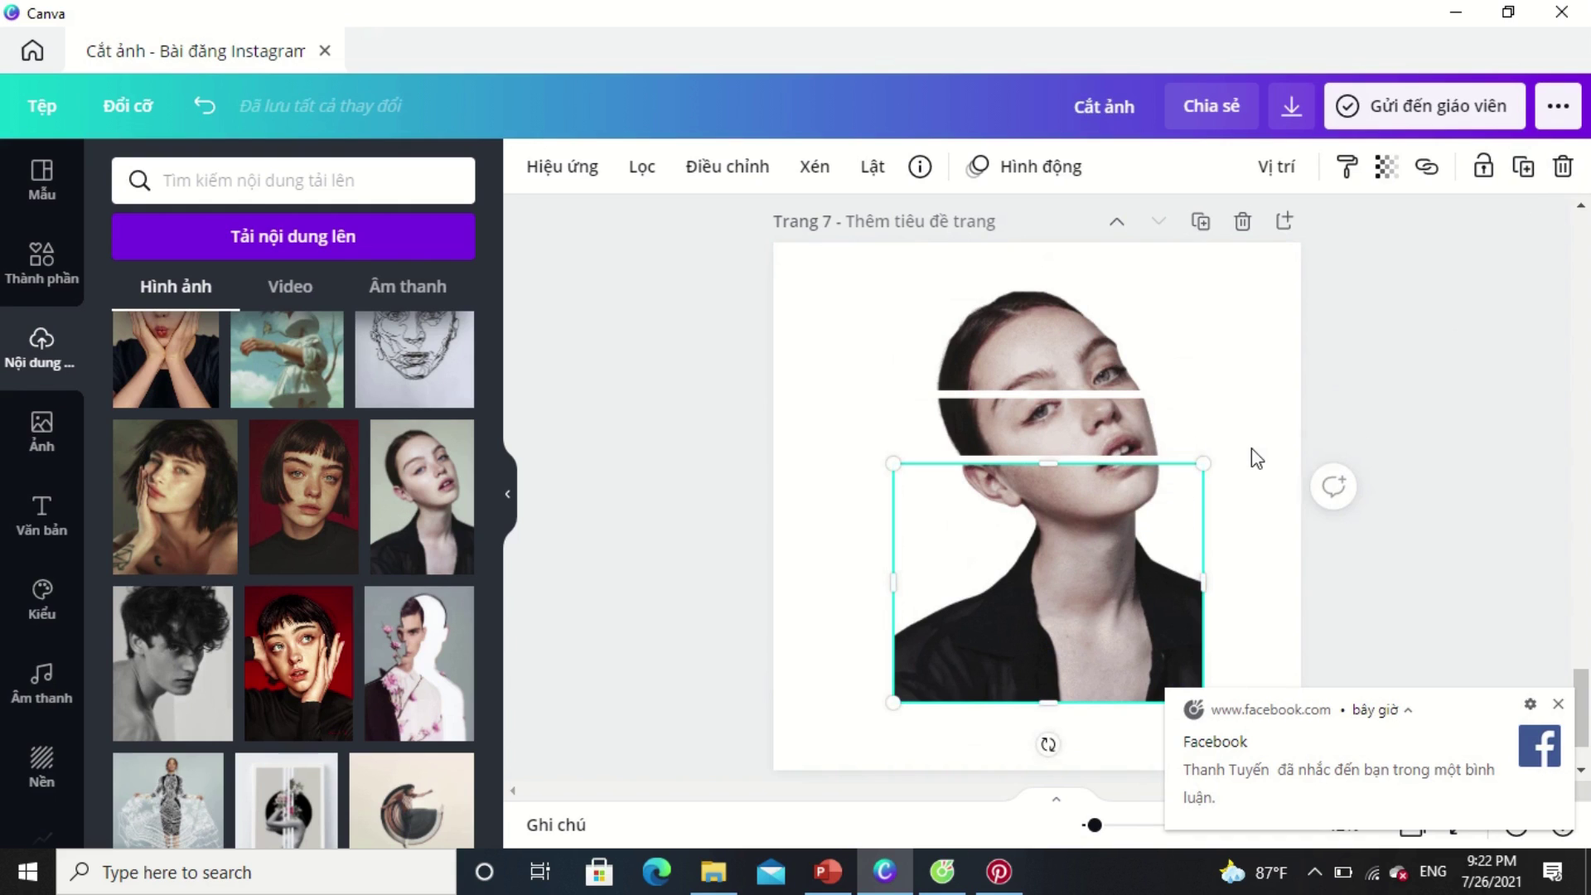
Duplicate the chin-and-body piece, shift the copy sideways and crop the original to a slice from the lips to the neck.
click(1525, 167)
drag(1097, 595, 1031, 597)
click(1180, 623)
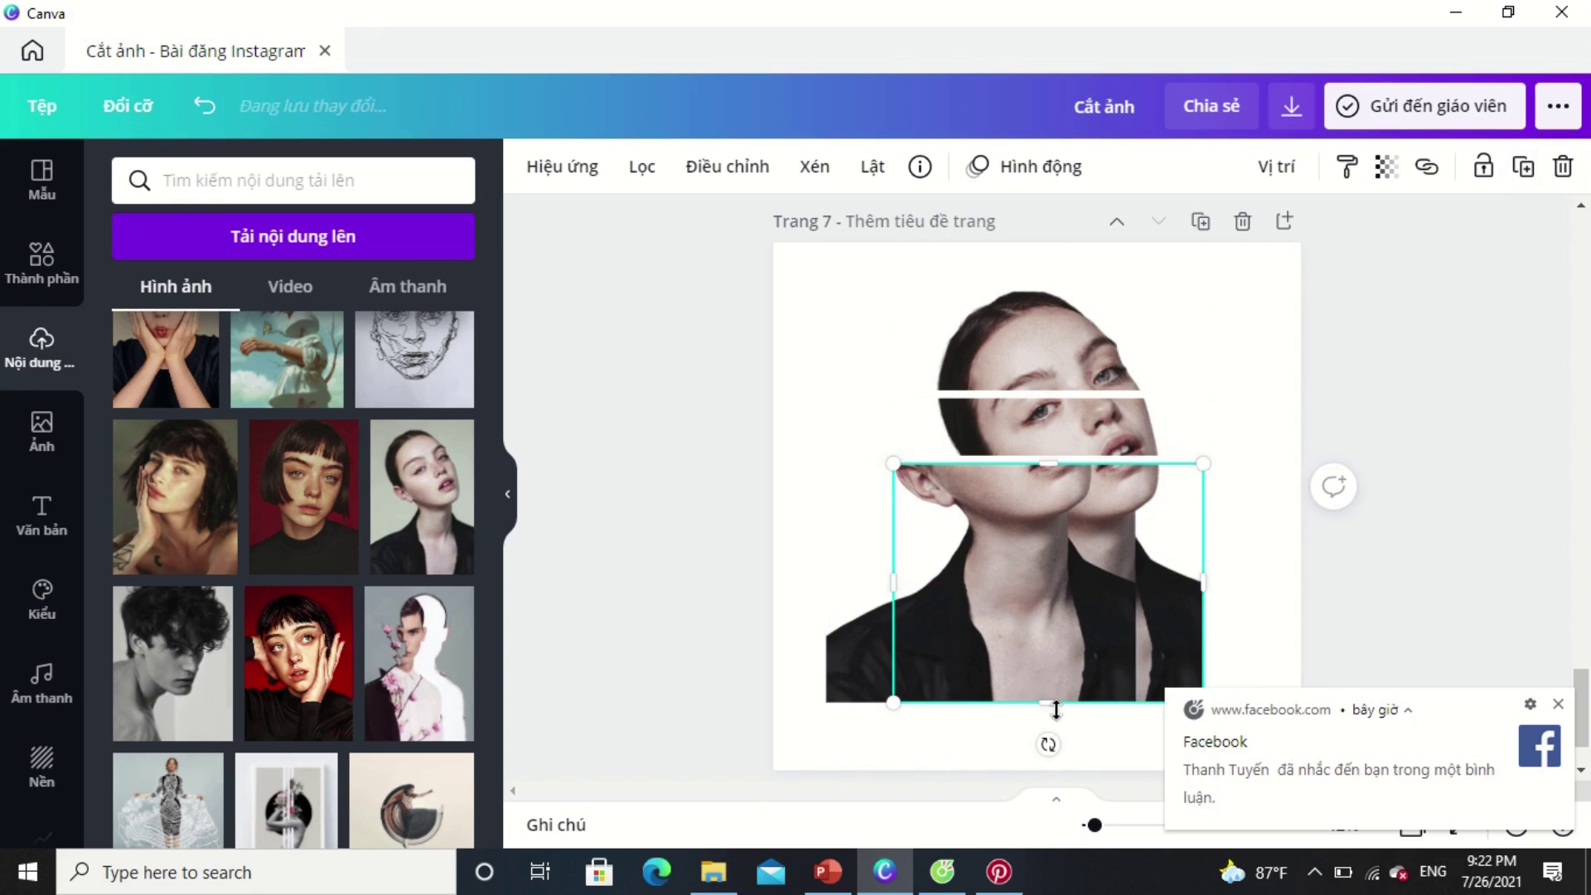
drag(1053, 688, 1068, 547)
Realign the body copy and crop its top edge below the neck slice, leaving a piece about 633 × 310 px.
click(1243, 533)
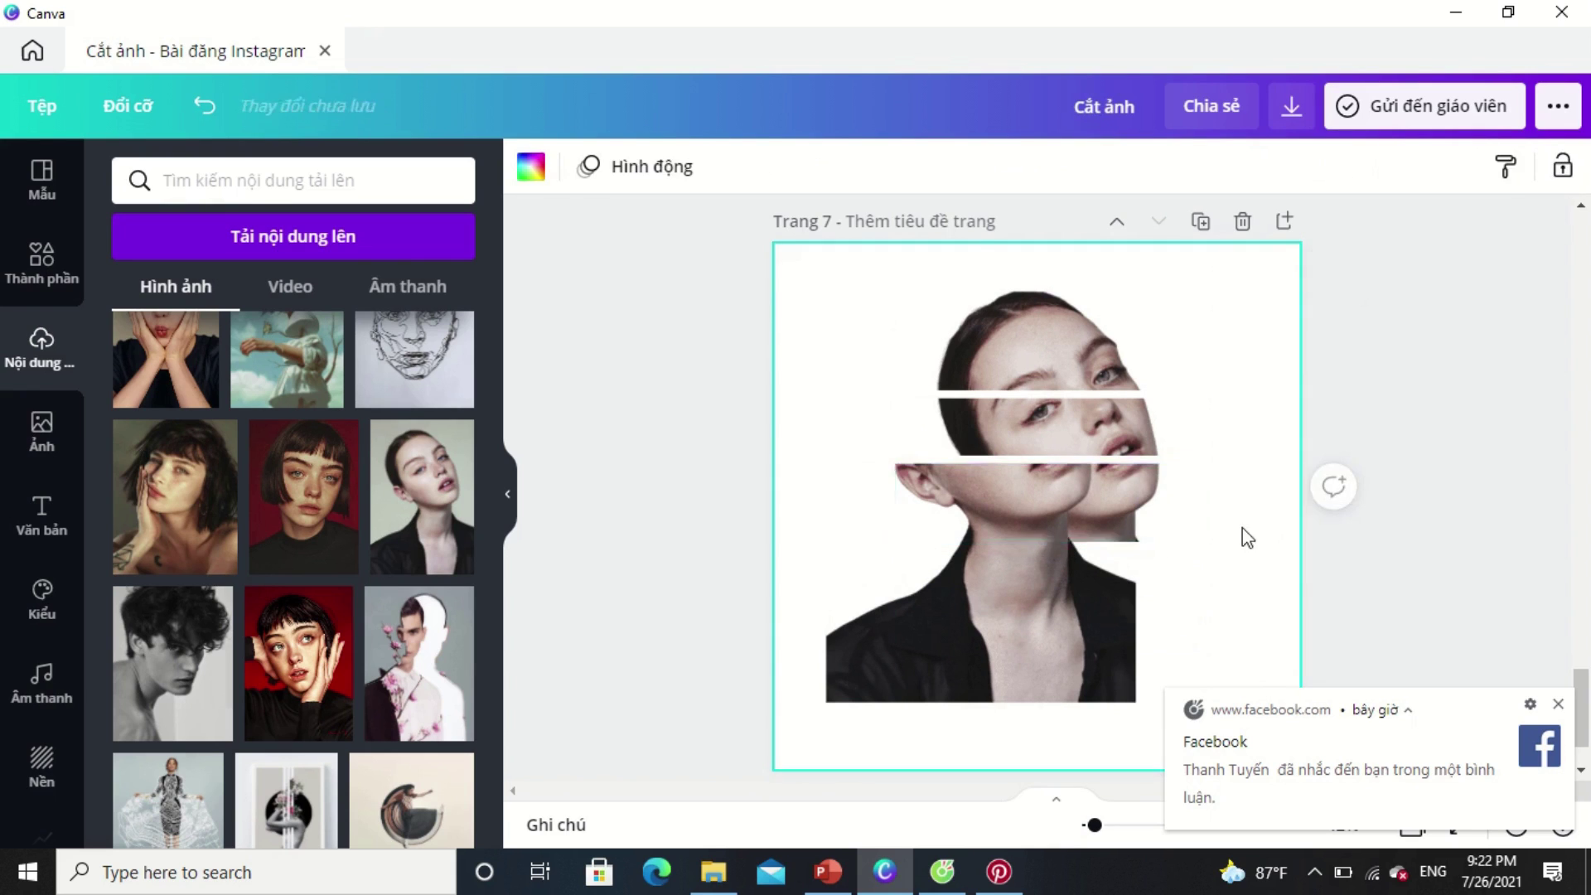
click(1037, 615)
drag(1038, 615, 1072, 628)
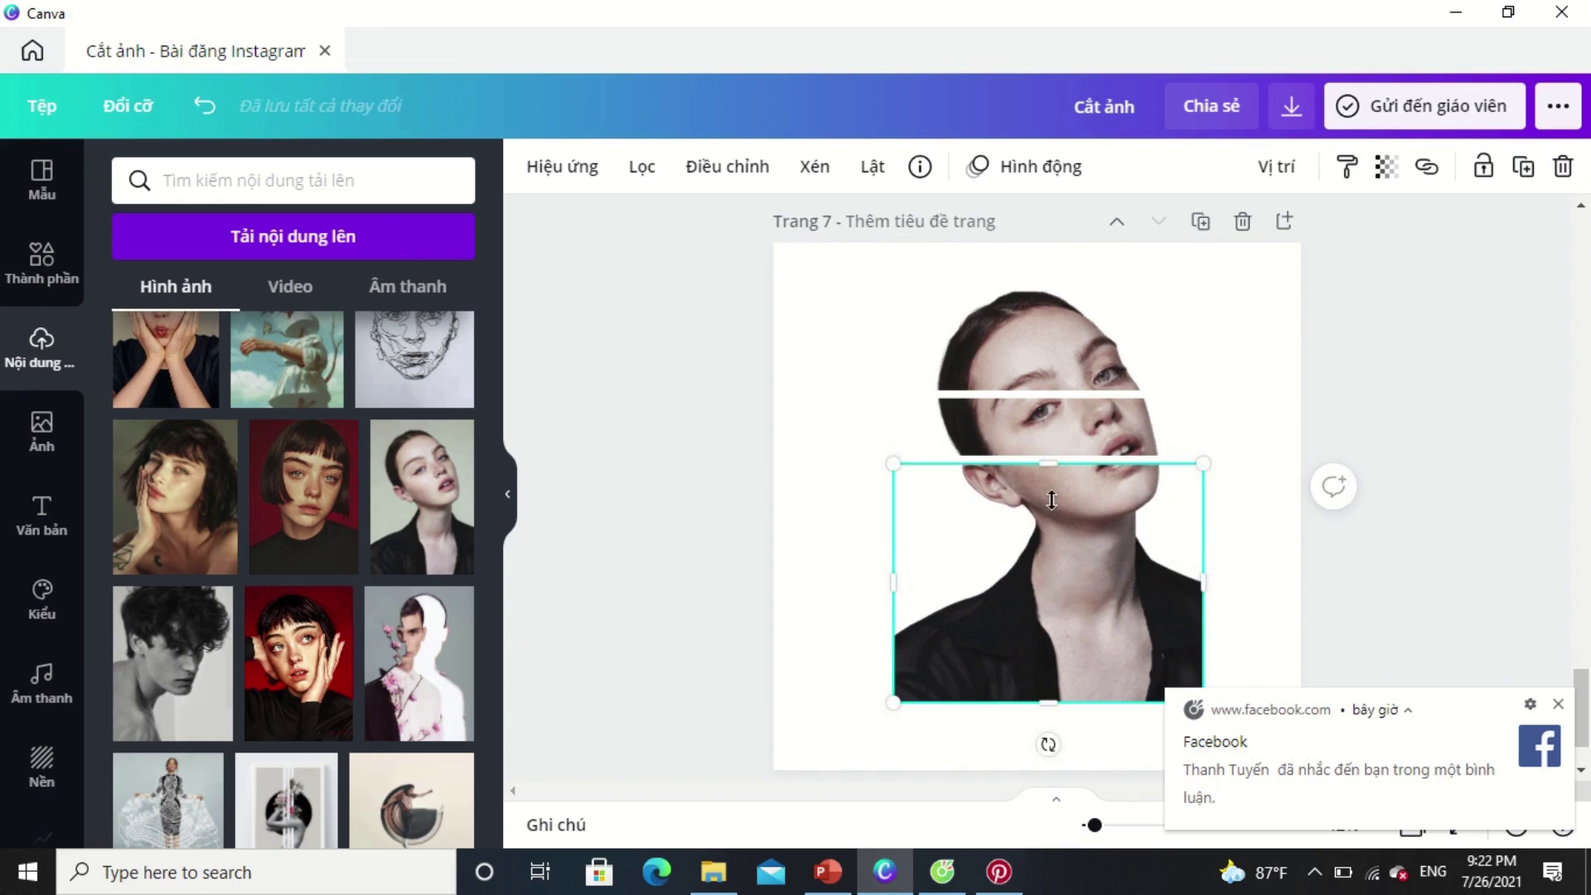
drag(1048, 462, 1058, 553)
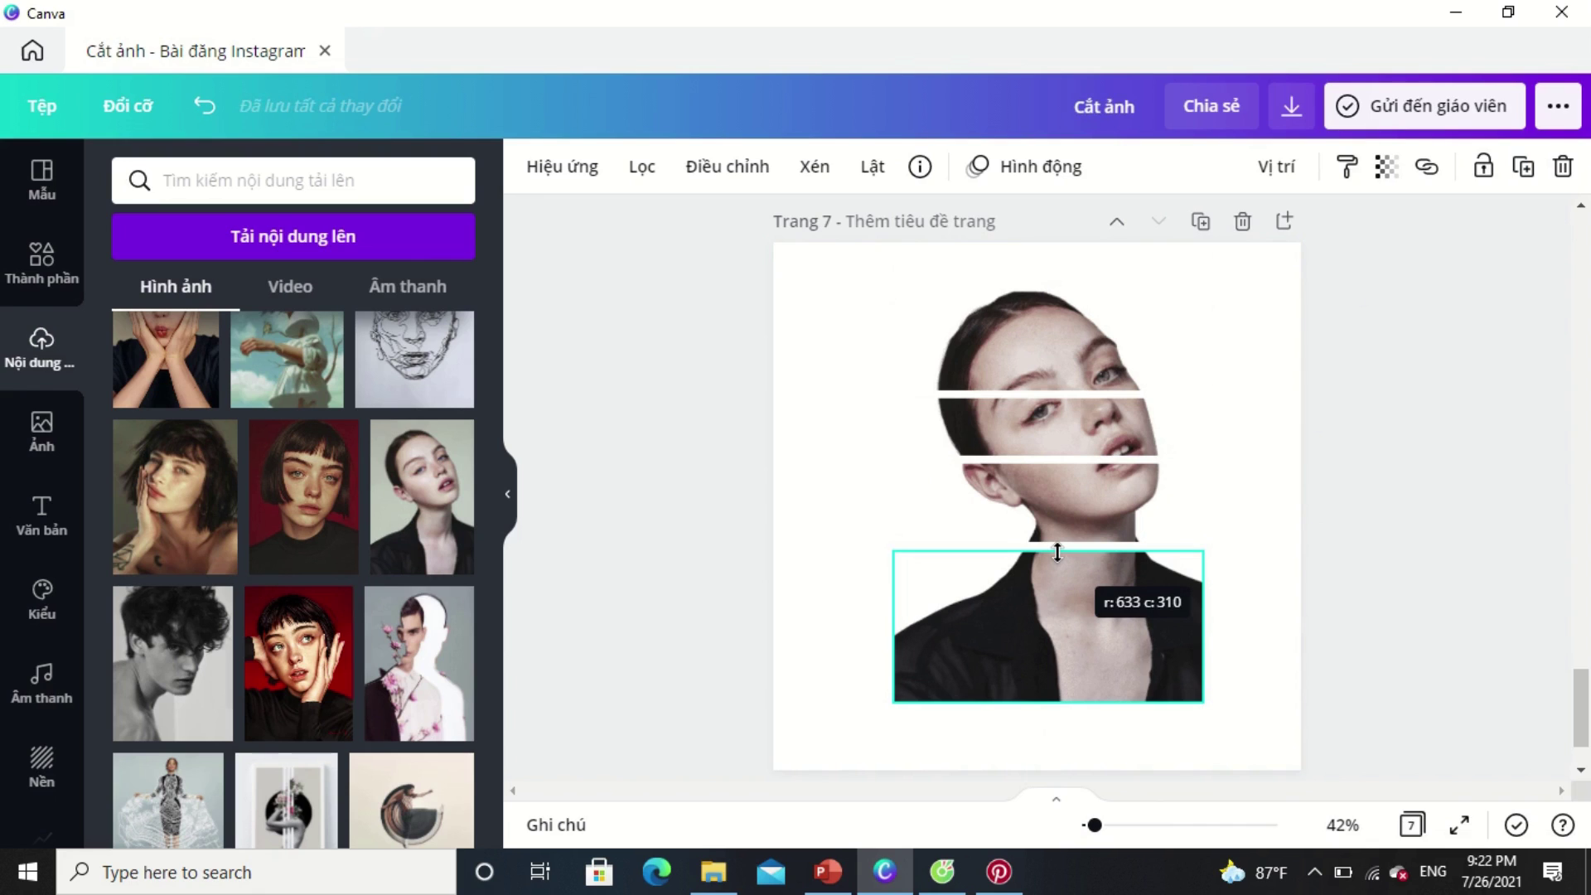
drag(1057, 553, 1058, 552)
click(1281, 508)
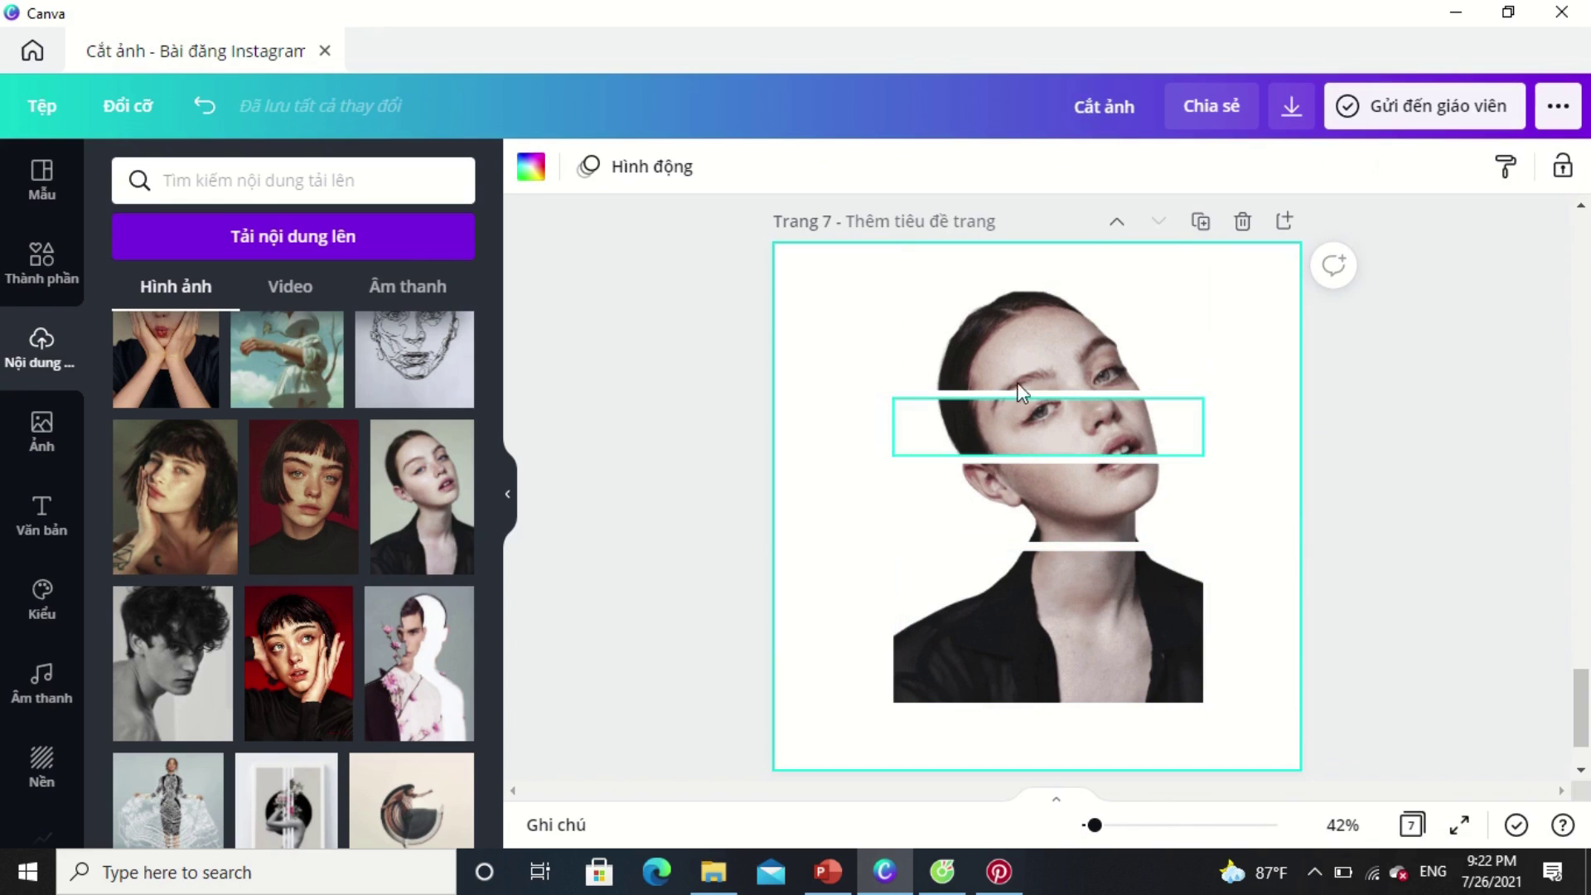
Widen the gaps by moving the top slice slightly up and the three lower slices down, keeping them horizontally aligned.
drag(1016, 366, 1016, 361)
click(1086, 623)
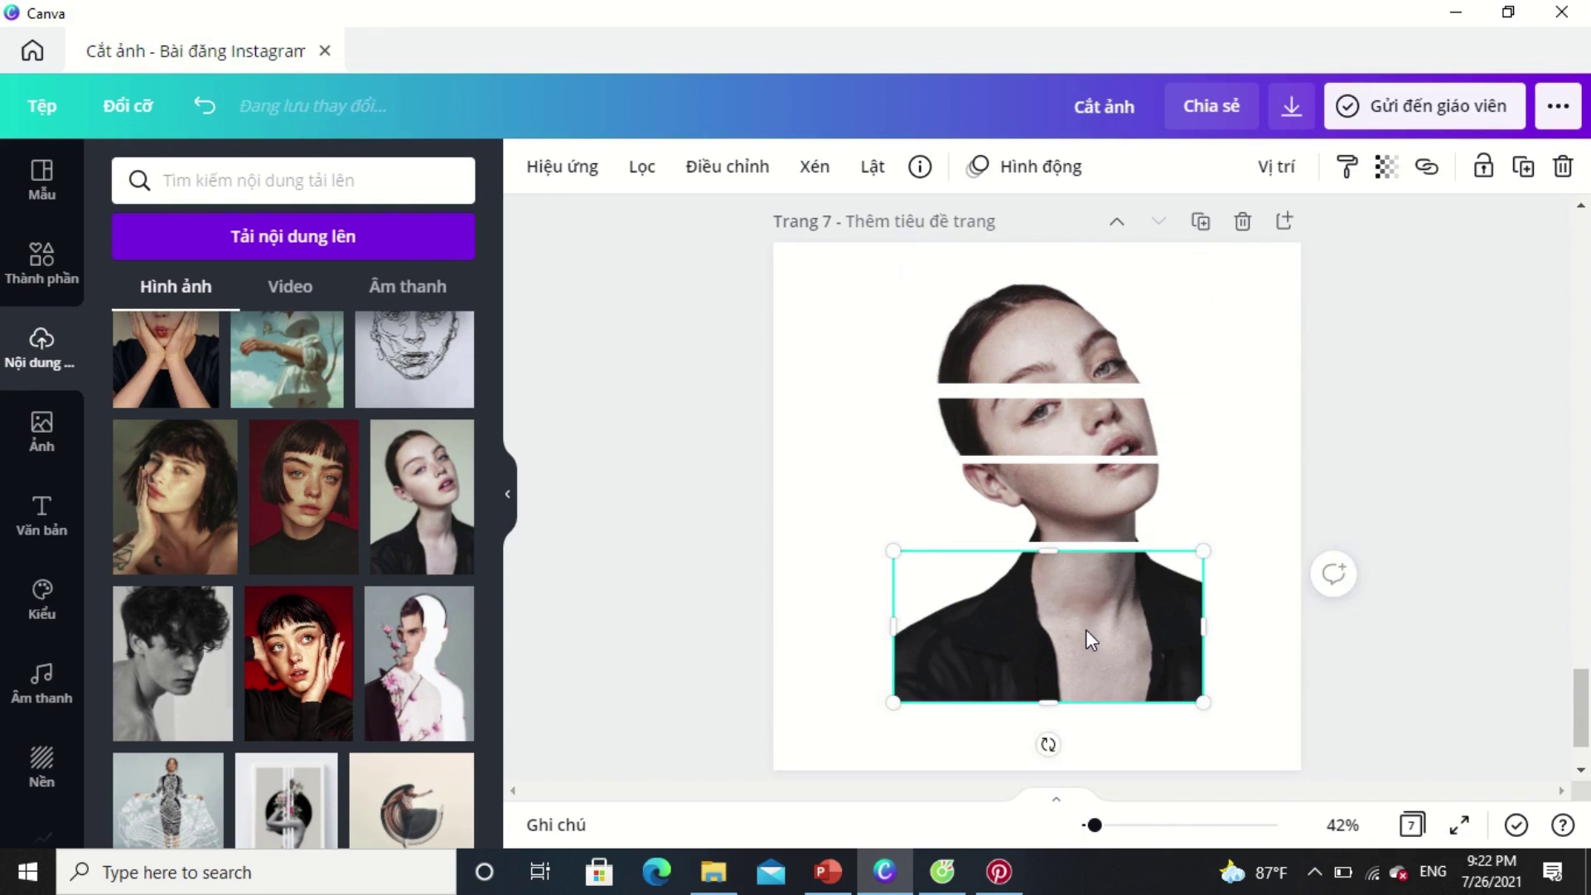
drag(1086, 629, 1086, 640)
drag(1079, 514, 1079, 530)
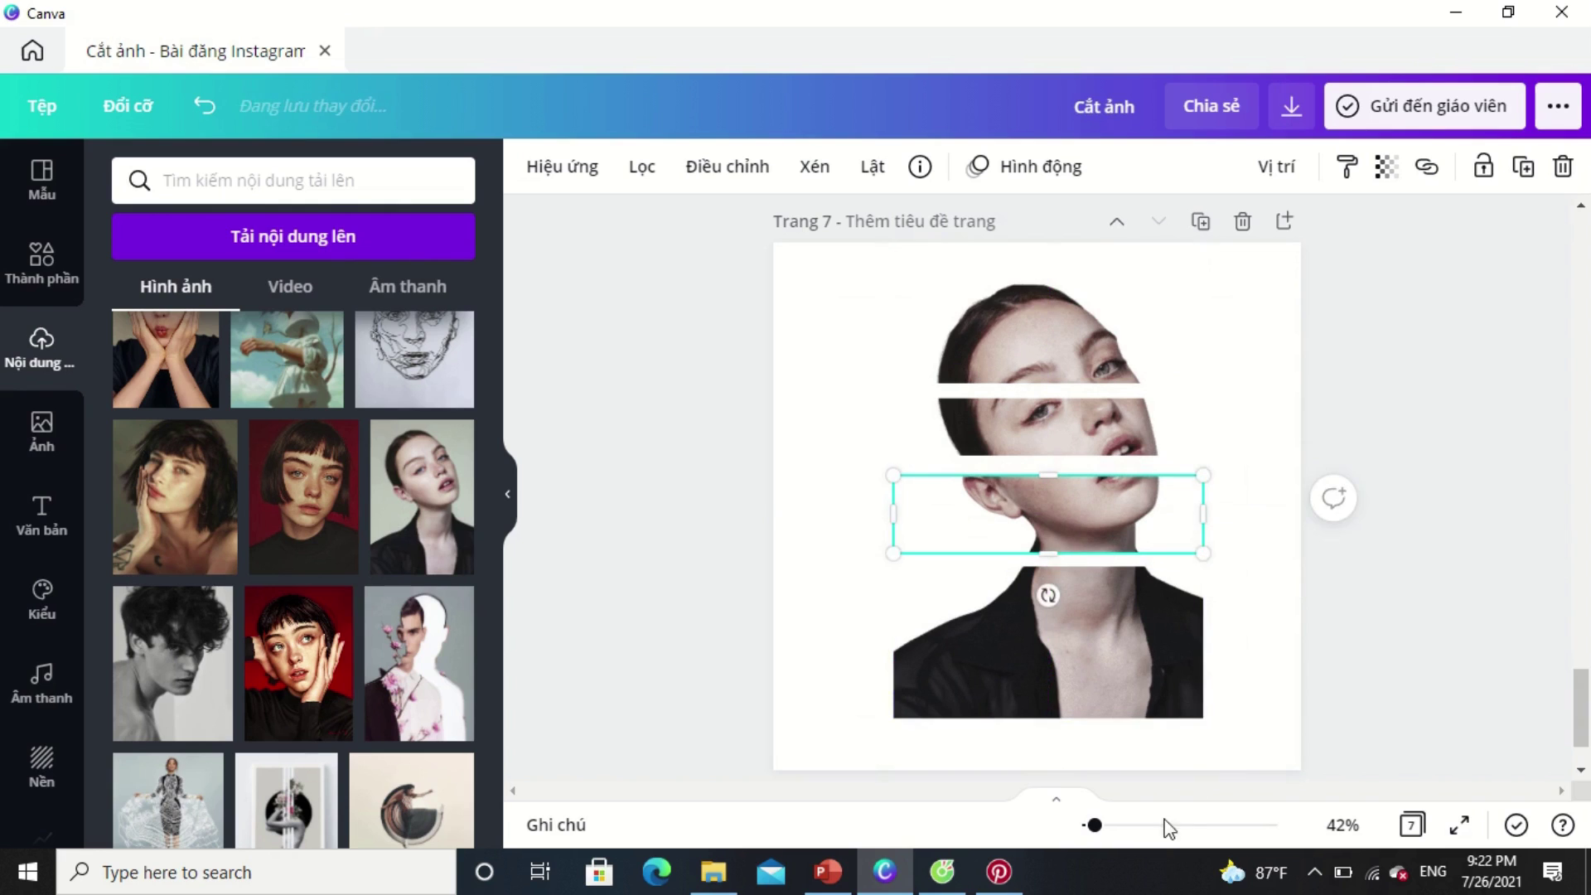
drag(1091, 688, 1080, 701)
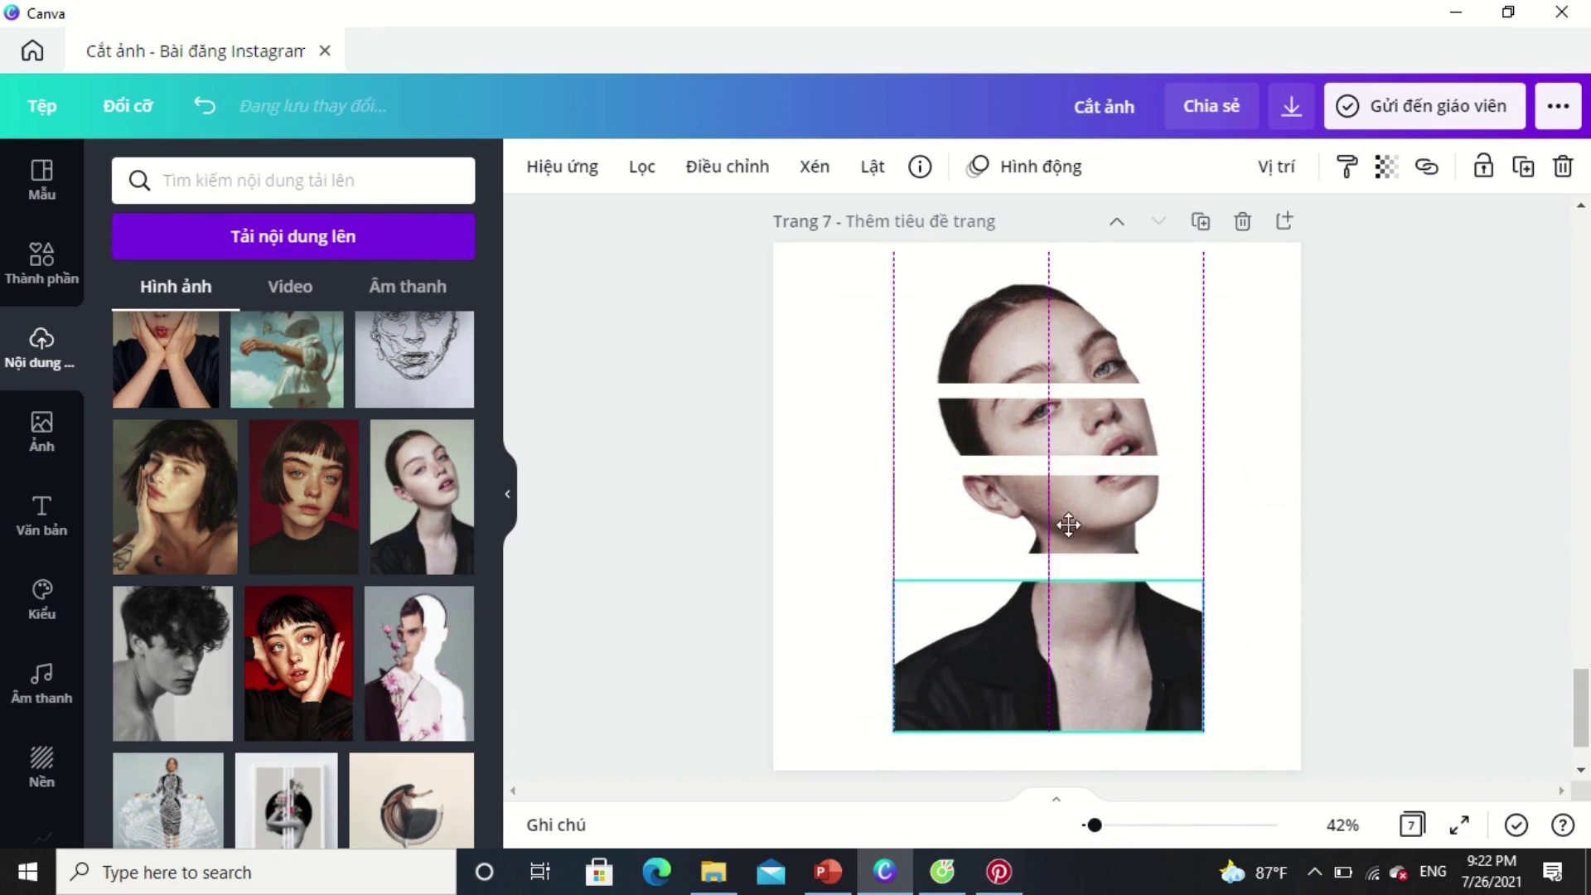
drag(1068, 510, 1064, 515)
drag(1060, 421, 1060, 430)
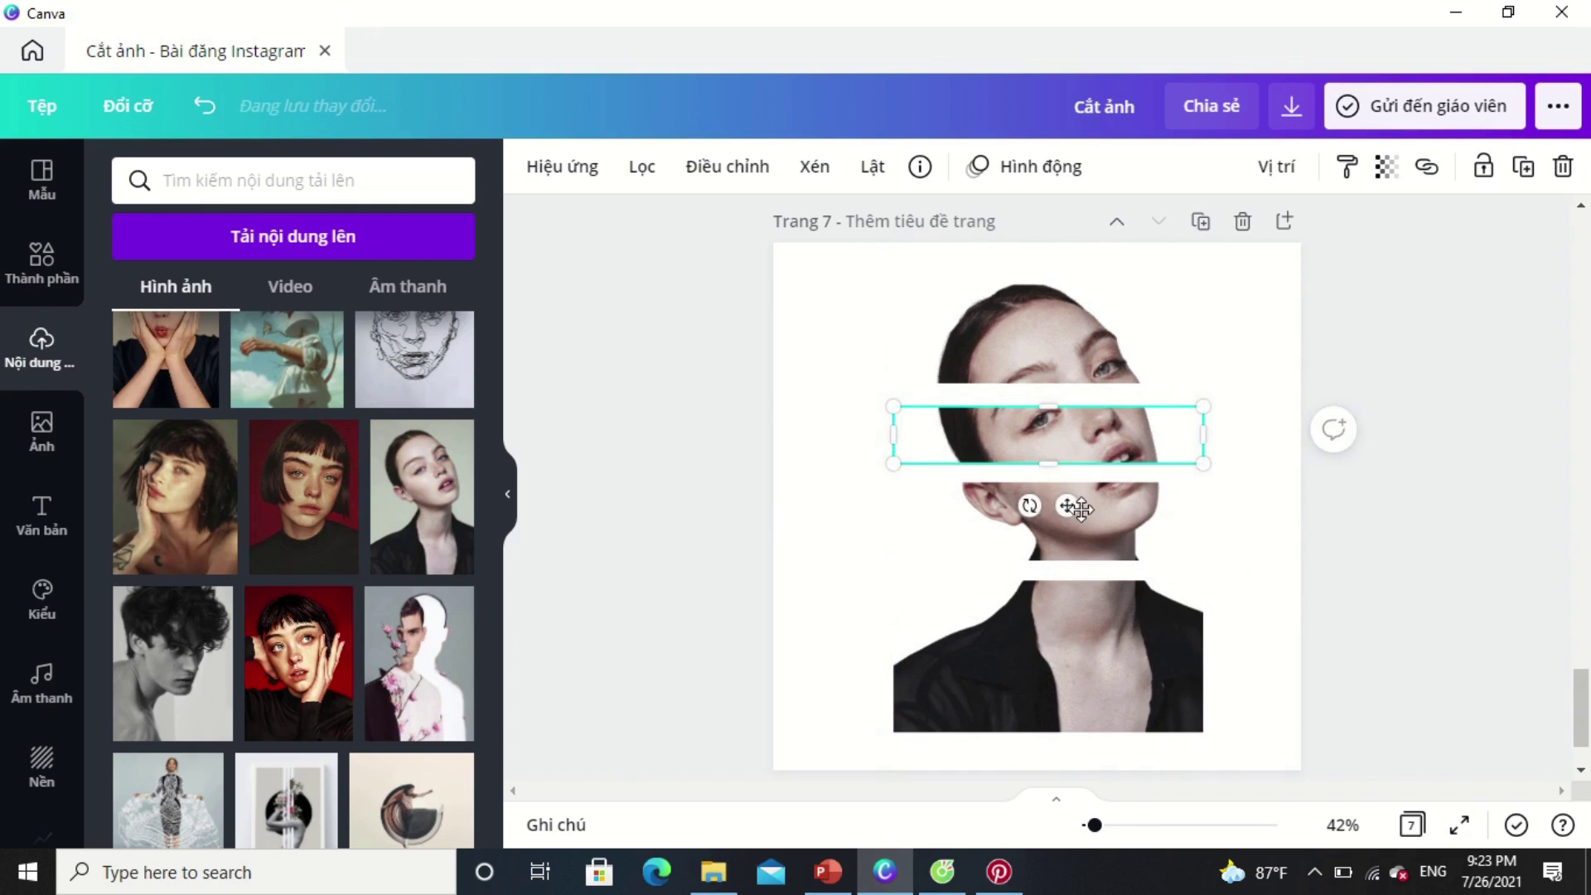
click(1087, 530)
Select all four portrait slices and space them evenly in the vertical direction.
click(1054, 348)
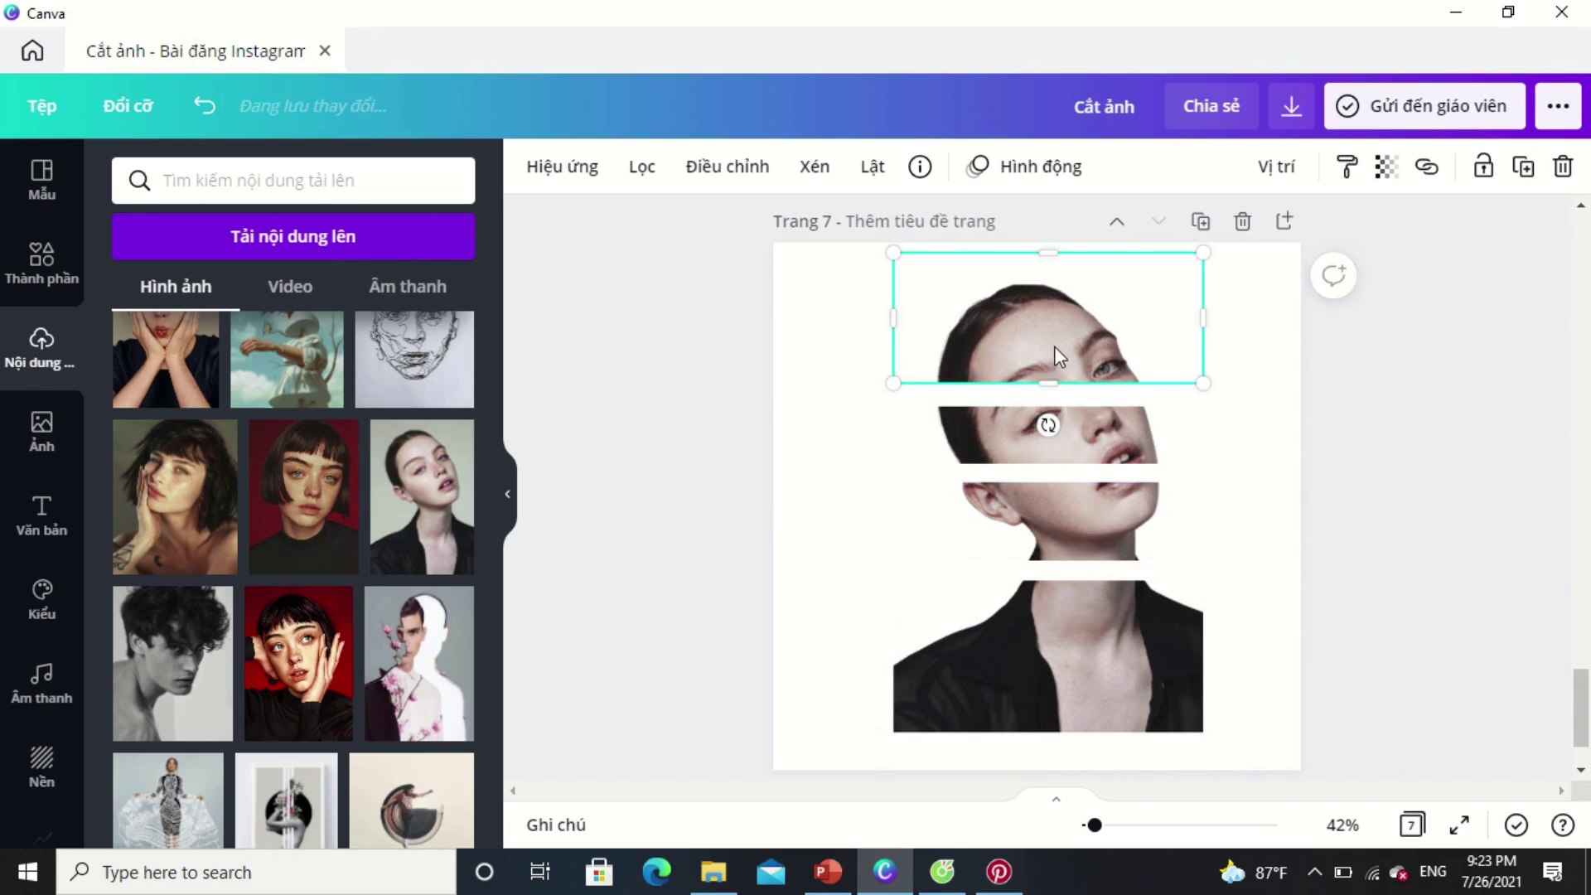
shift+click(1079, 433)
shift+click(1106, 484)
shift+click(1121, 585)
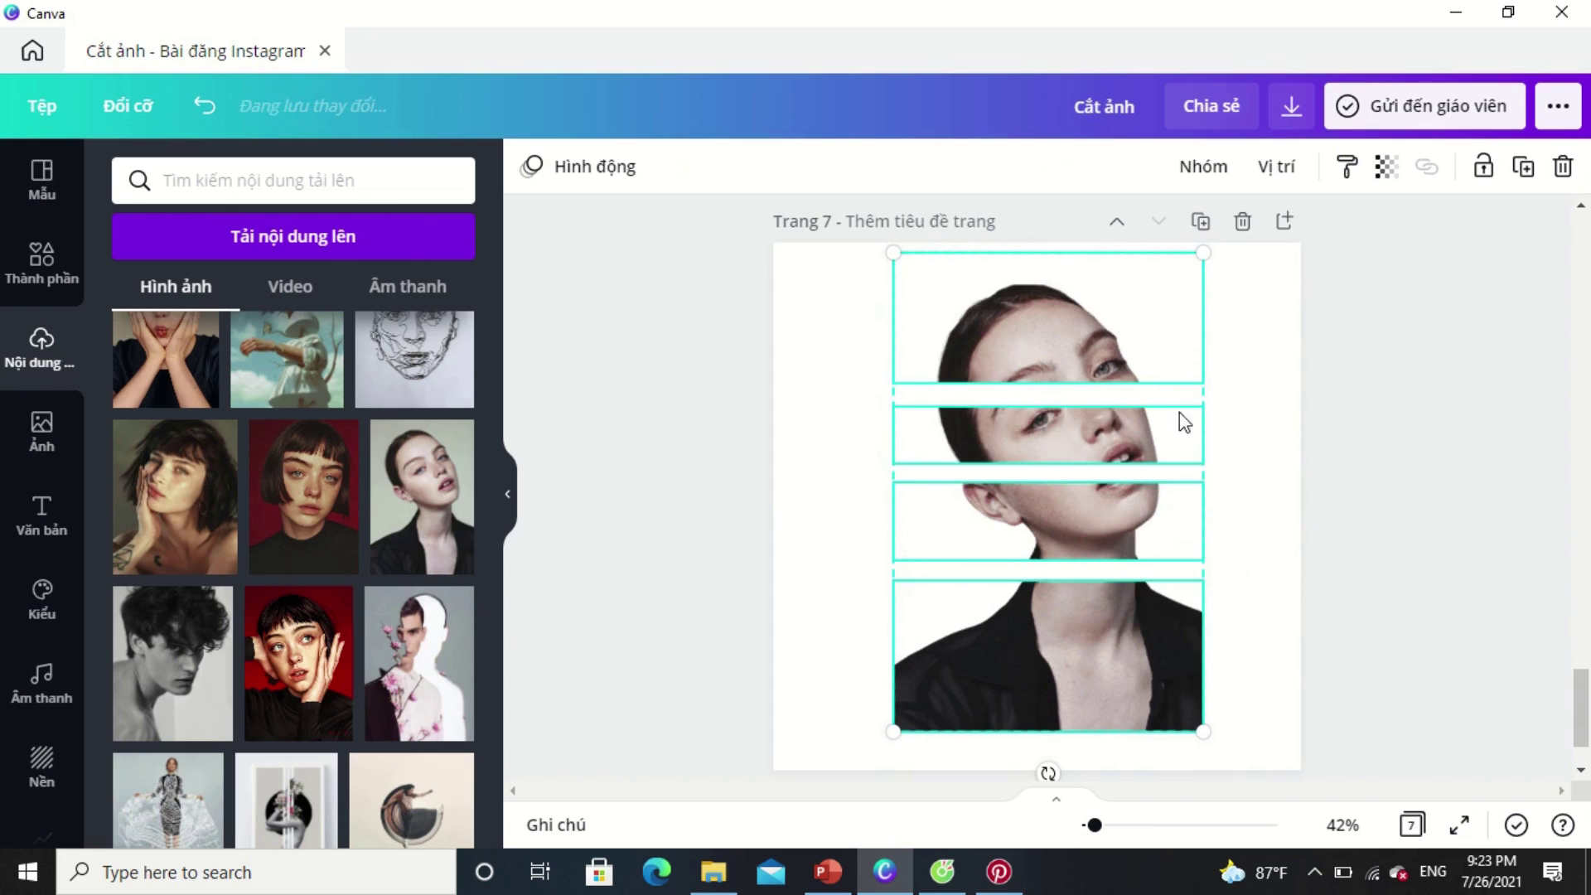
click(1280, 168)
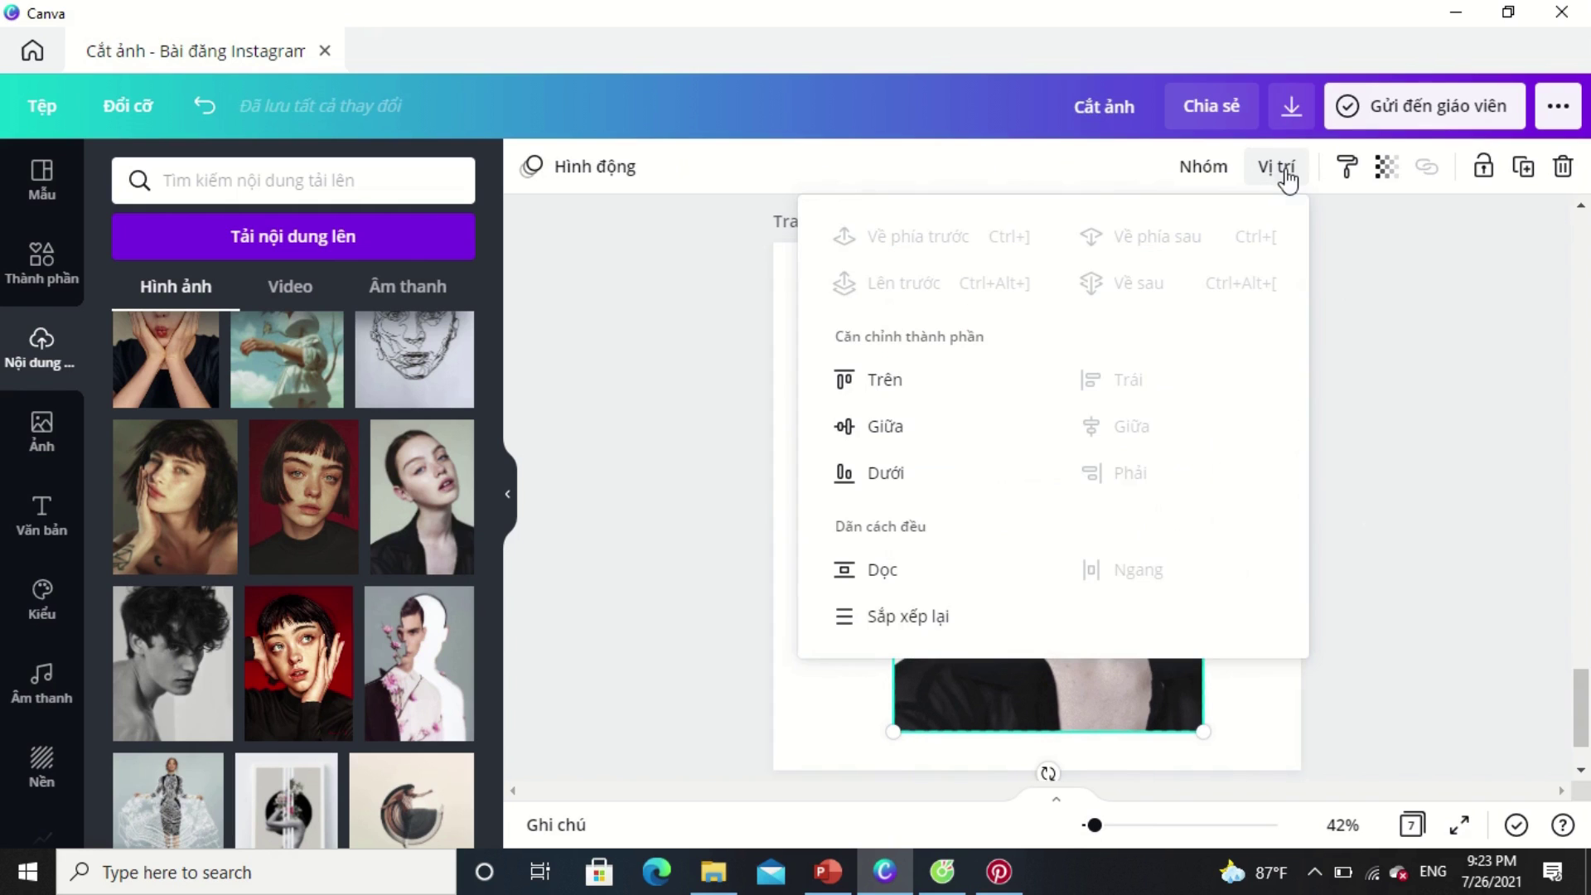
click(859, 572)
click(1279, 699)
click(1246, 638)
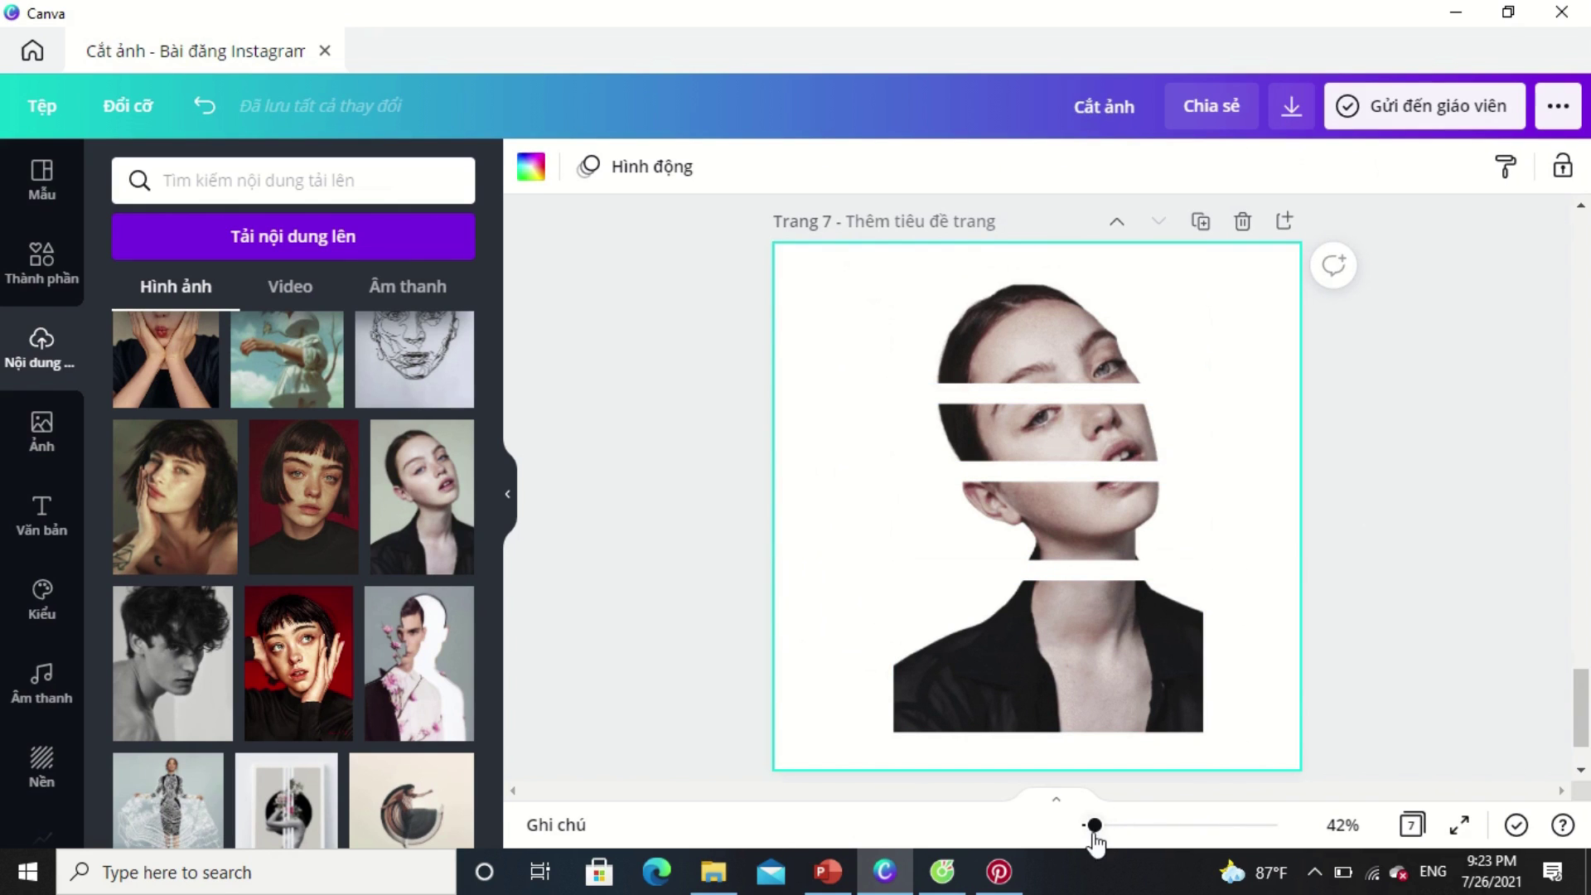
Add a circle shape from the elements library over the portrait, shrink it and flatten it into a wide, thin ellipse.
drag(1094, 835, 1105, 839)
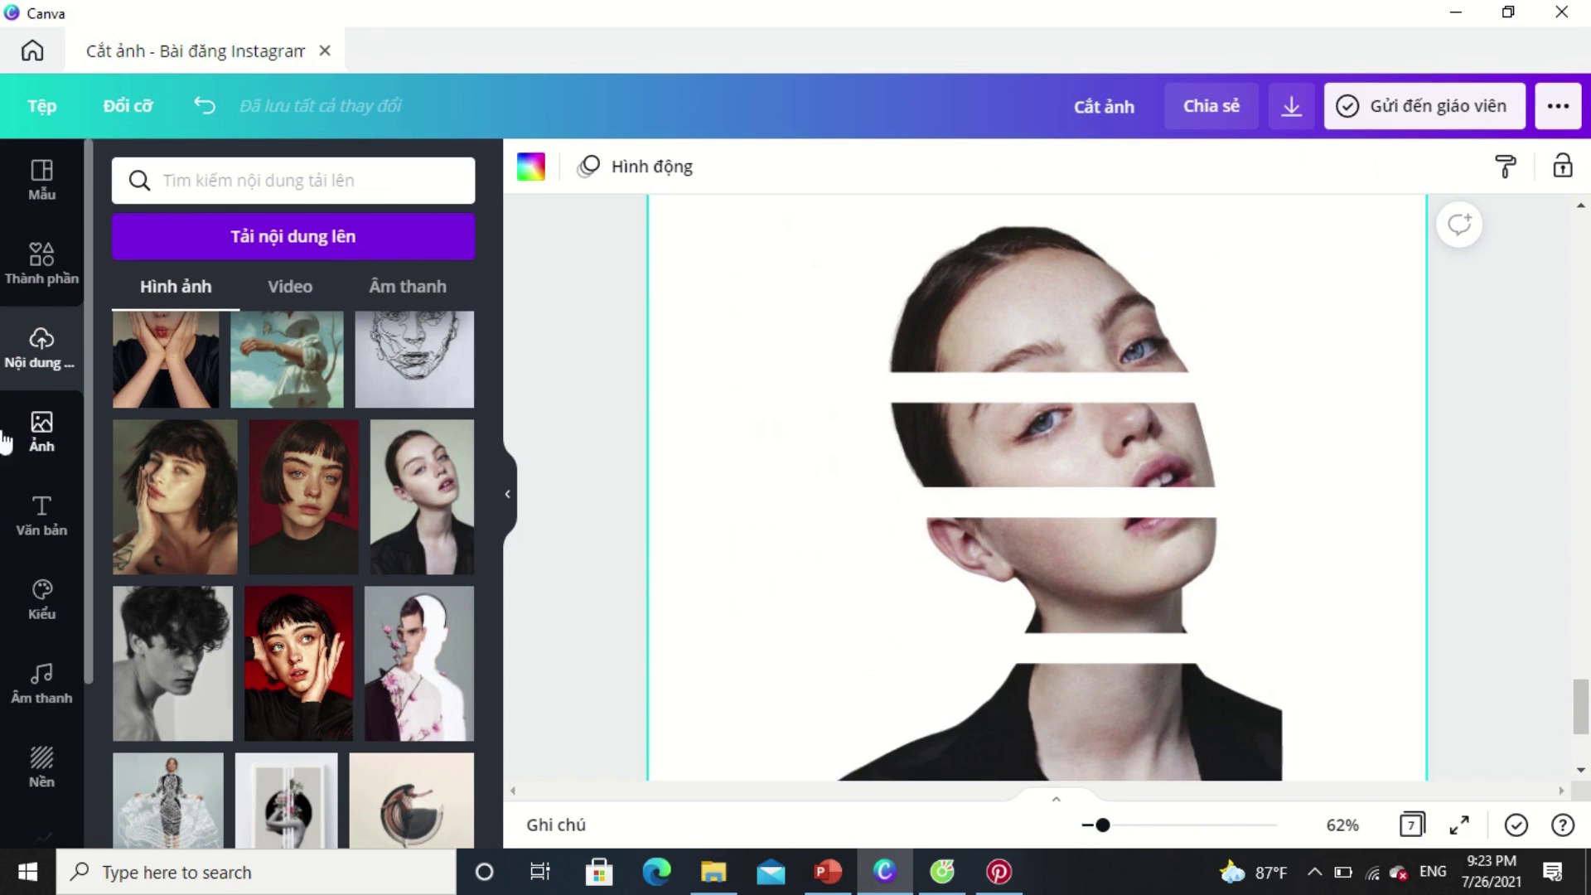
click(47, 282)
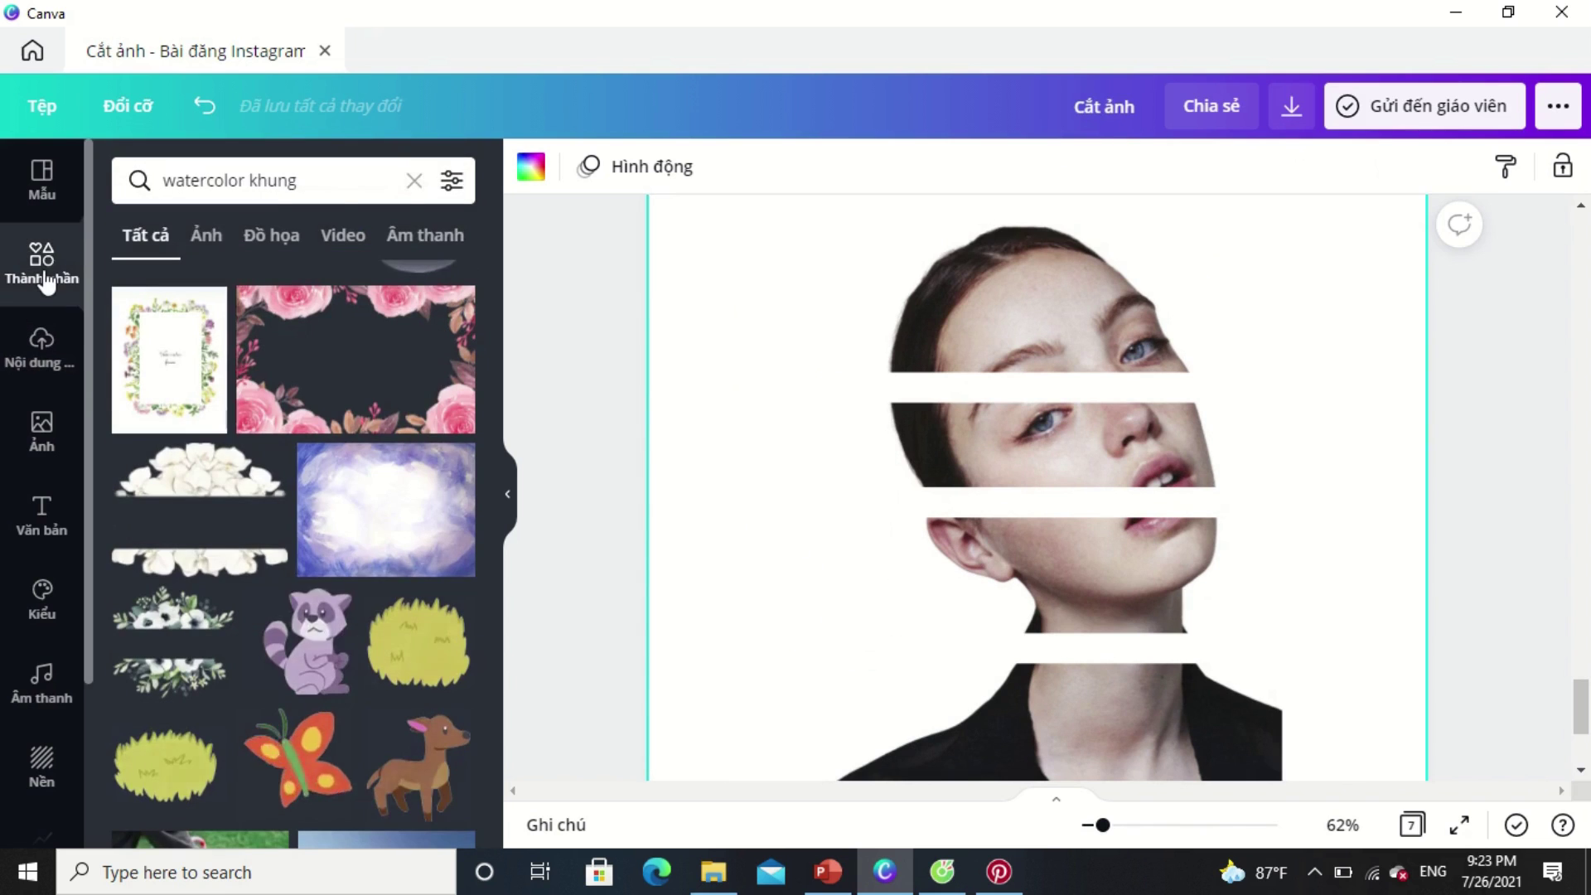
click(409, 180)
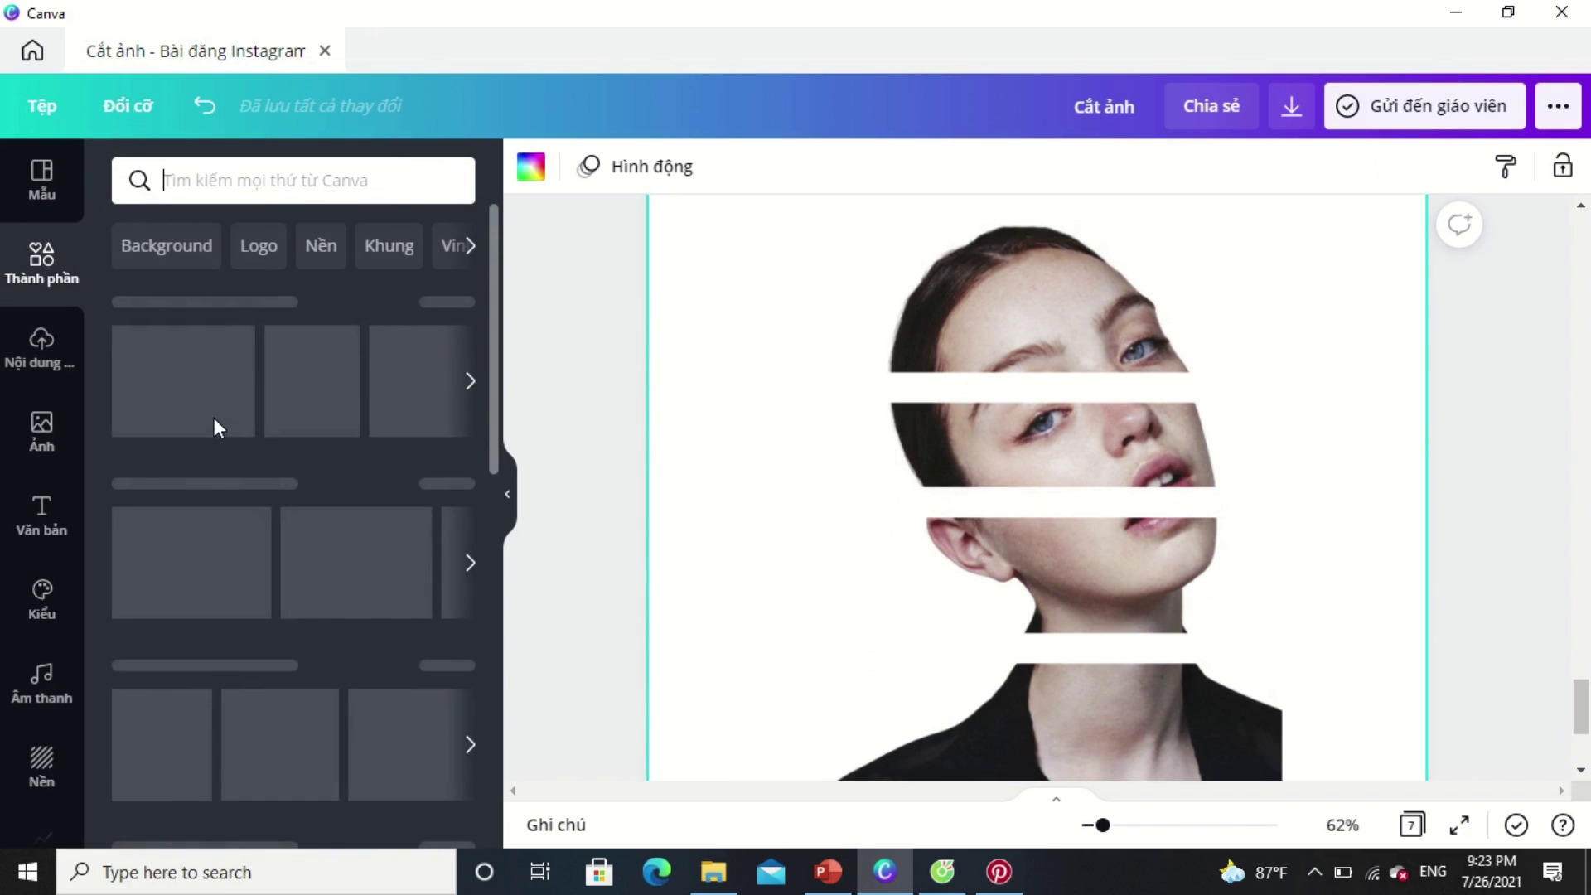
click(145, 554)
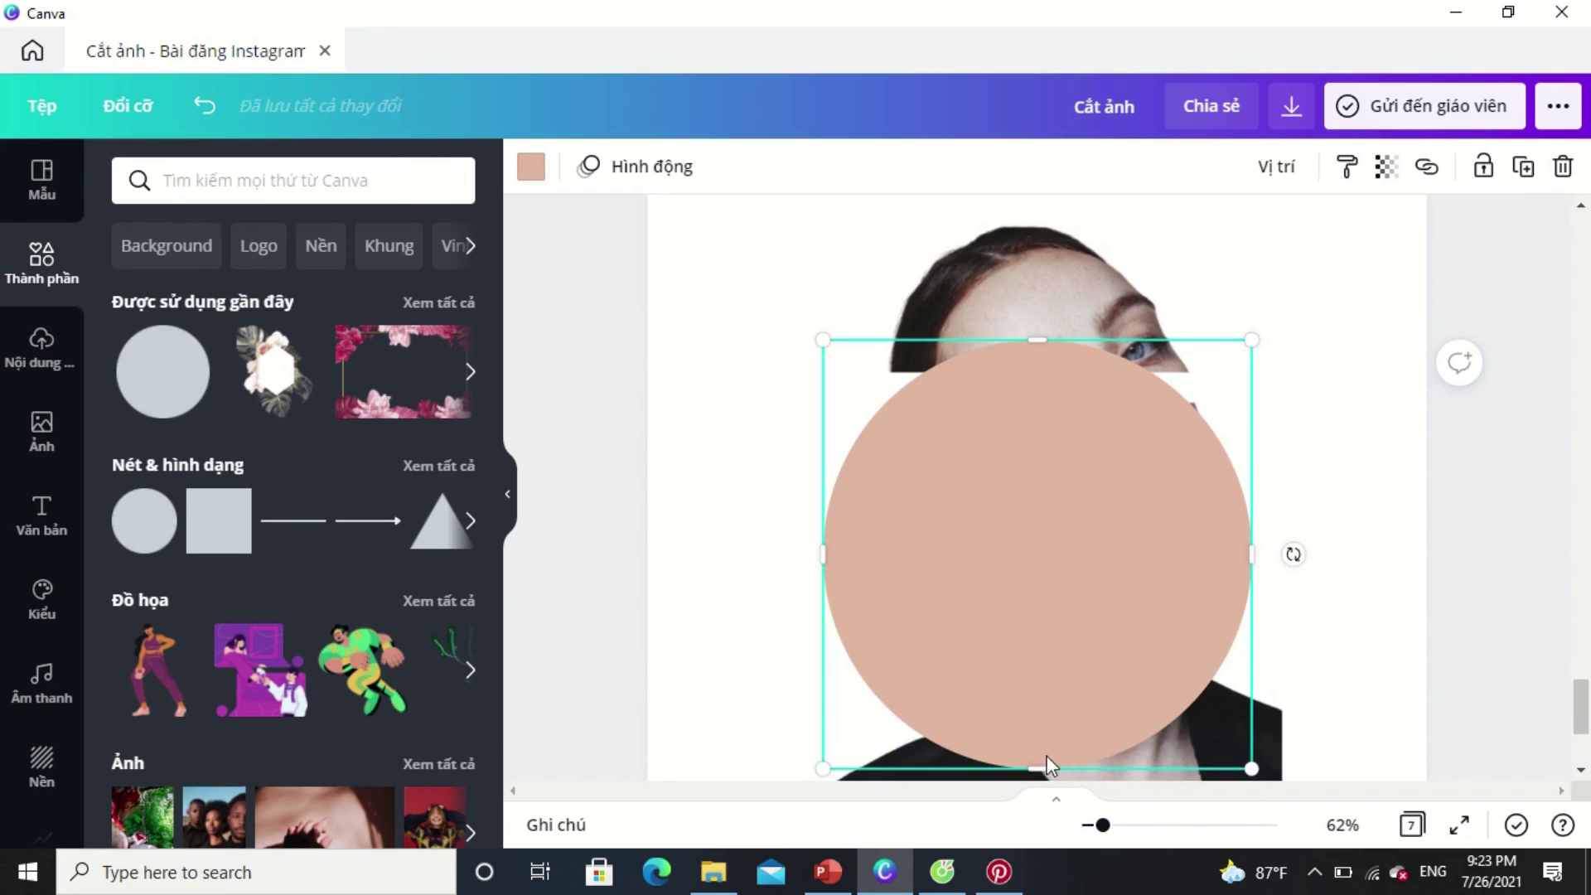
drag(1247, 771, 1057, 576)
drag(934, 575, 940, 386)
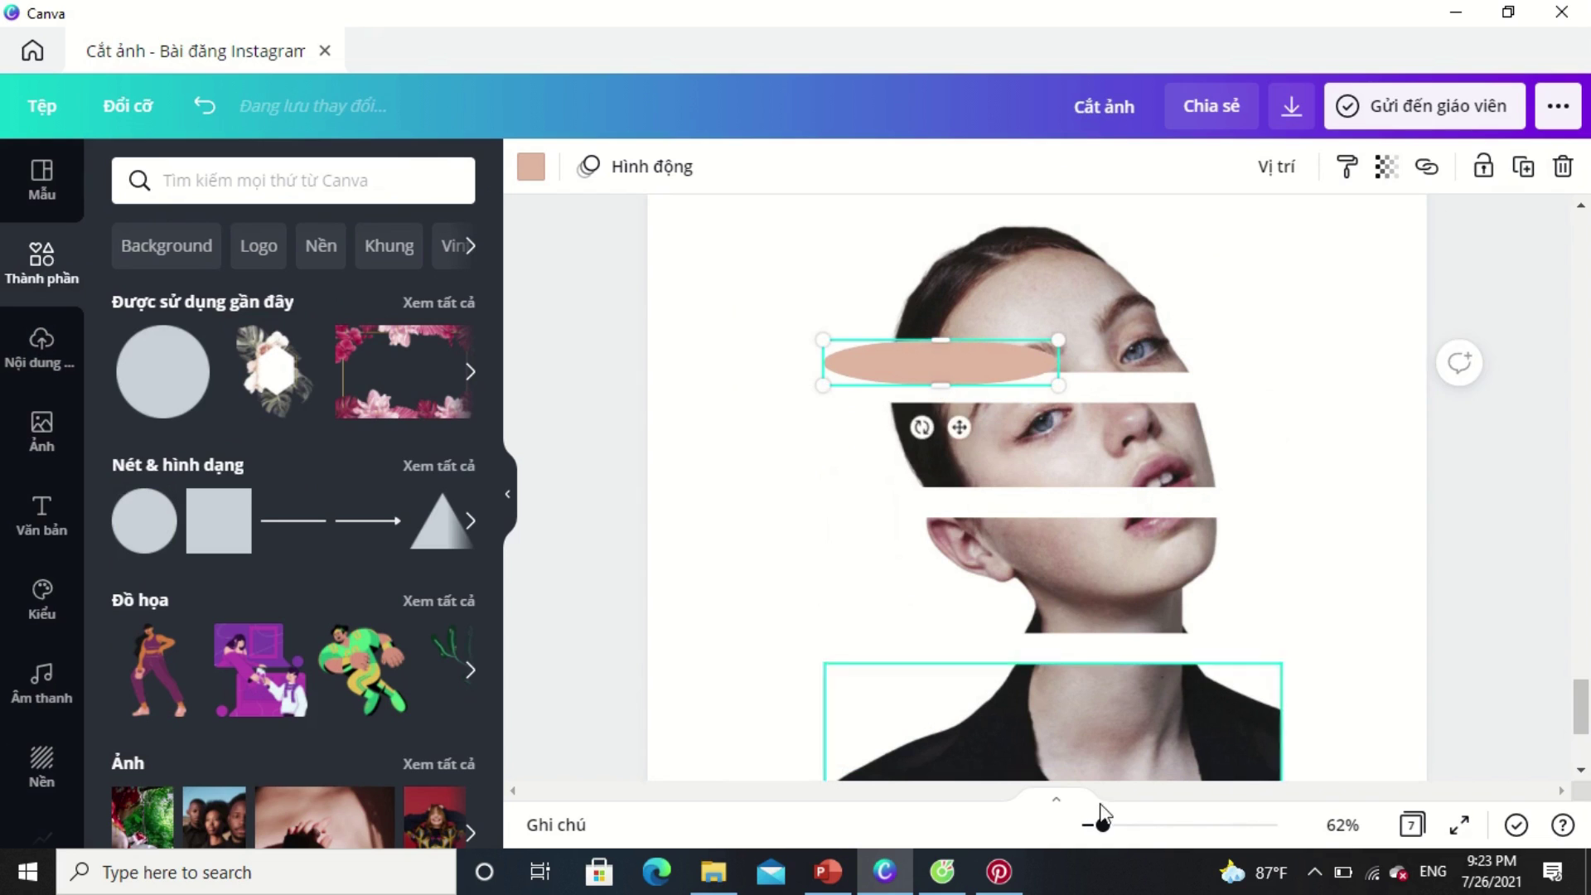
Flatten the ellipse further, move it onto the cut edge above the eye slice and stretch it to the slice's width.
drag(1102, 824, 1123, 825)
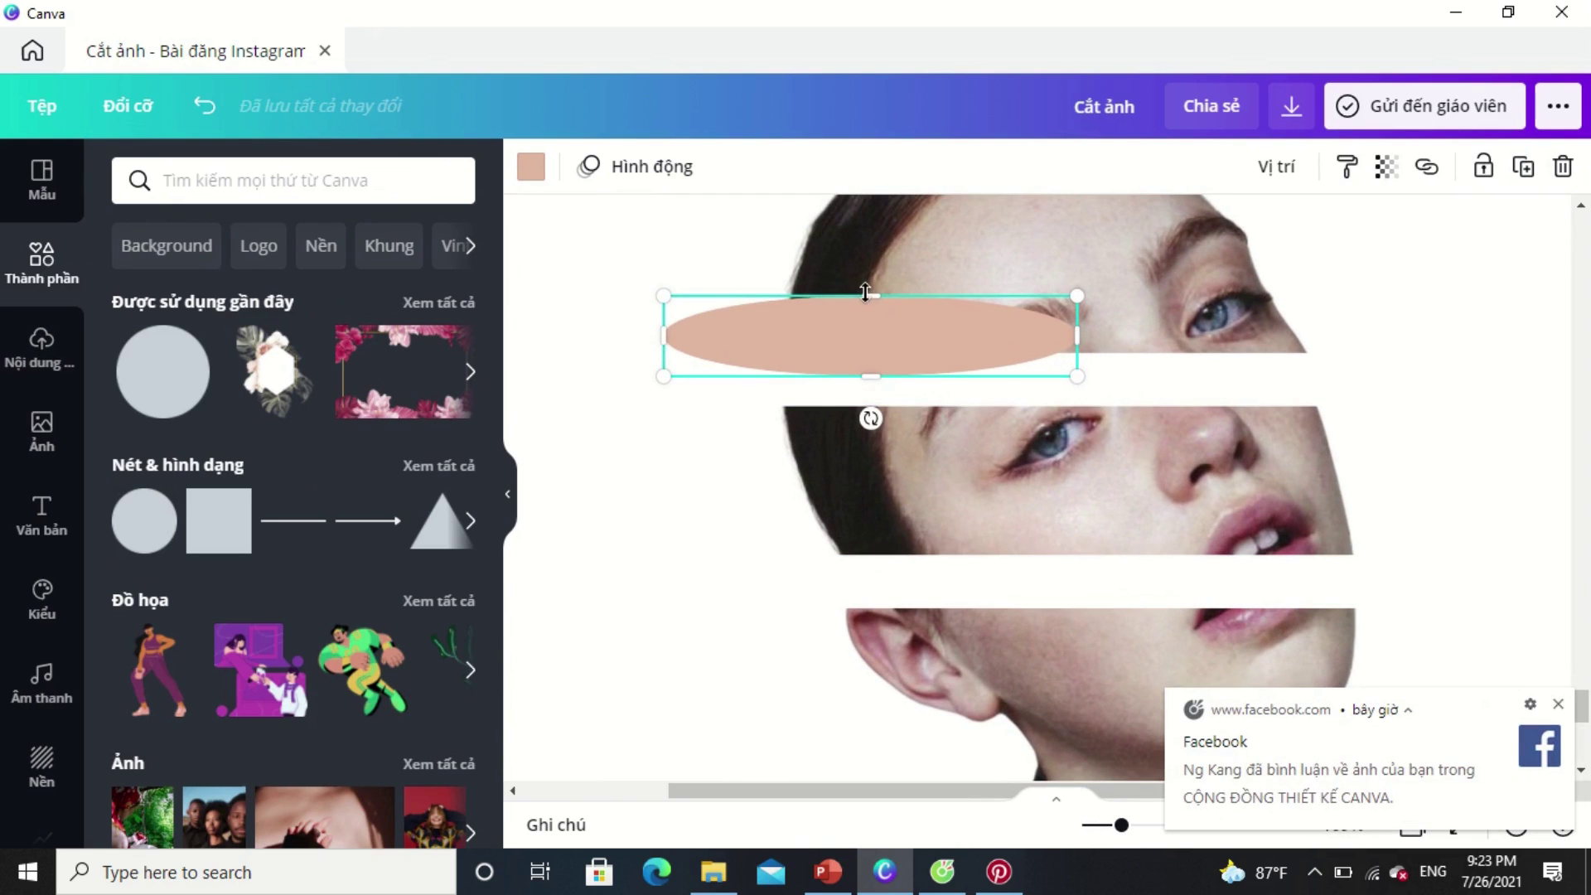
drag(869, 300, 875, 329)
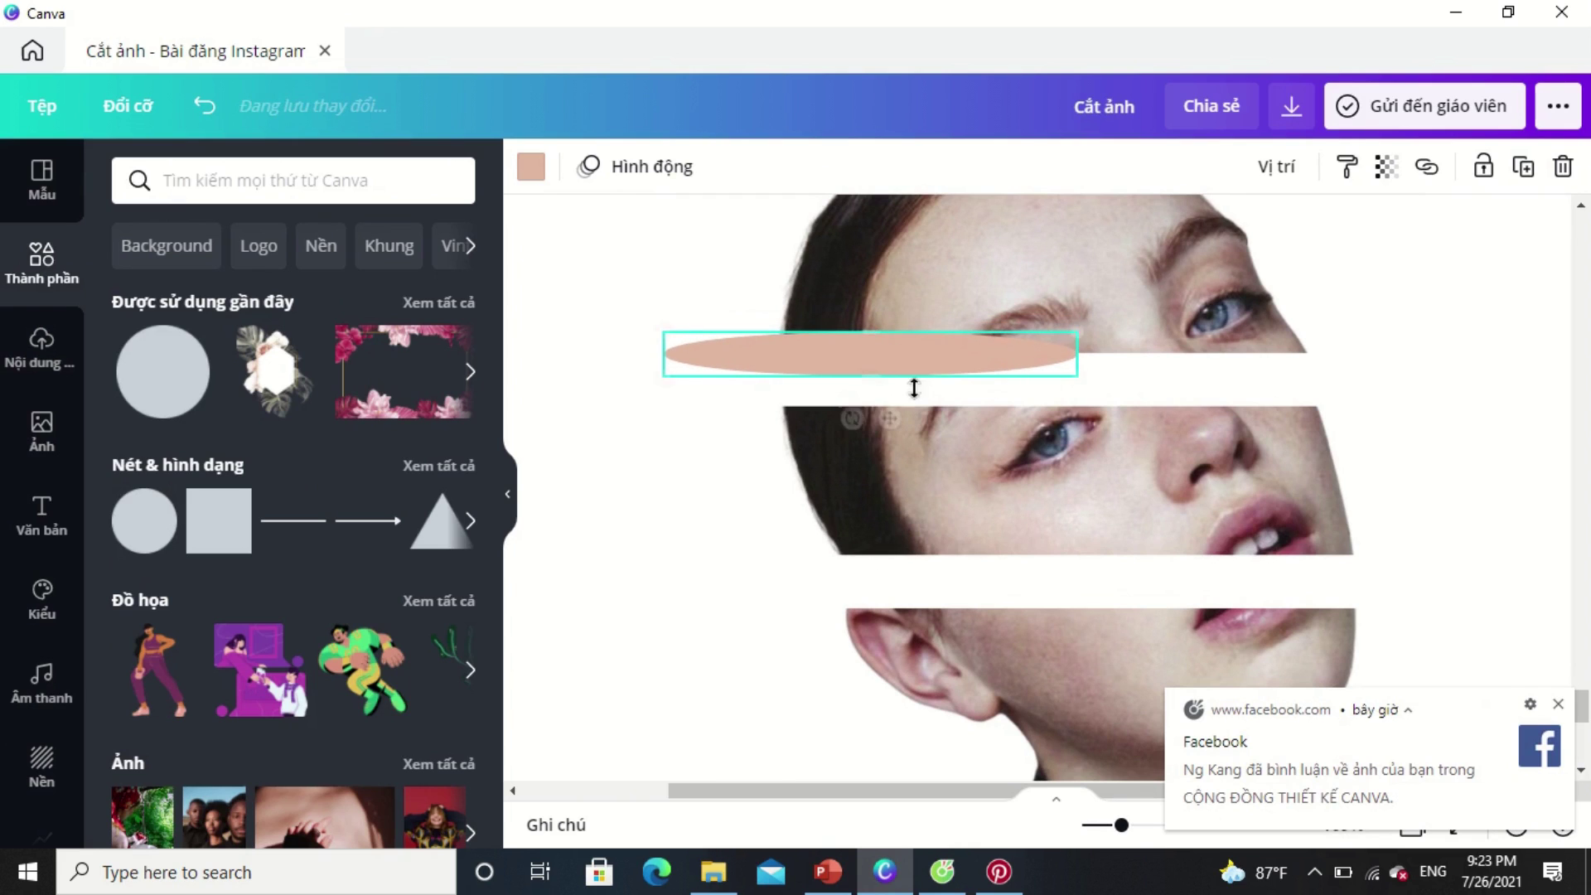
drag(889, 412, 1011, 466)
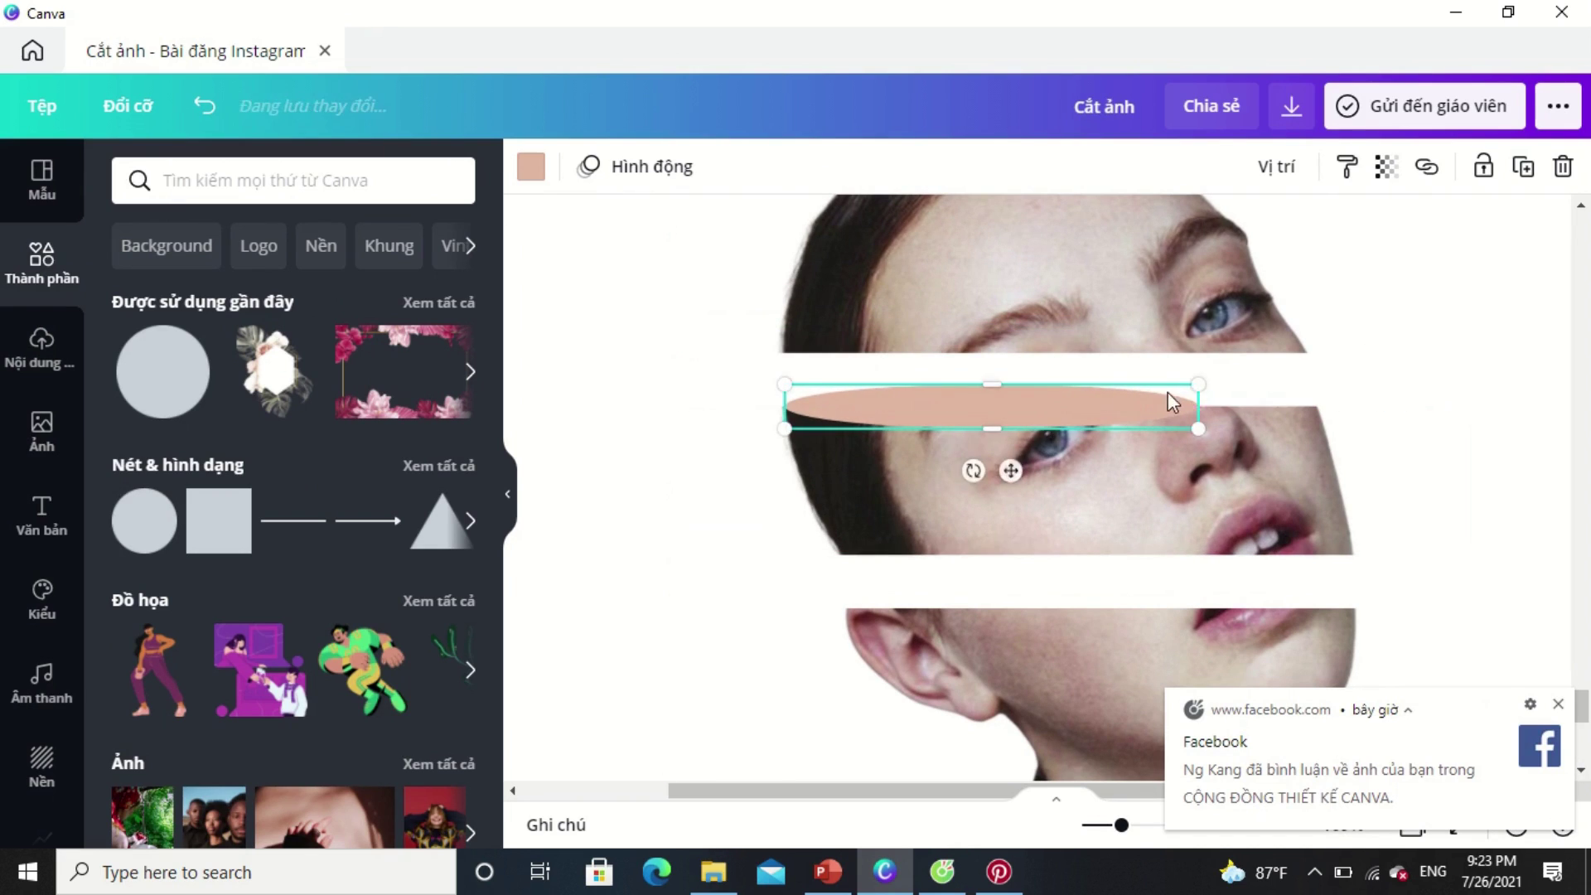
drag(1194, 402, 1315, 413)
click(1401, 411)
click(1080, 426)
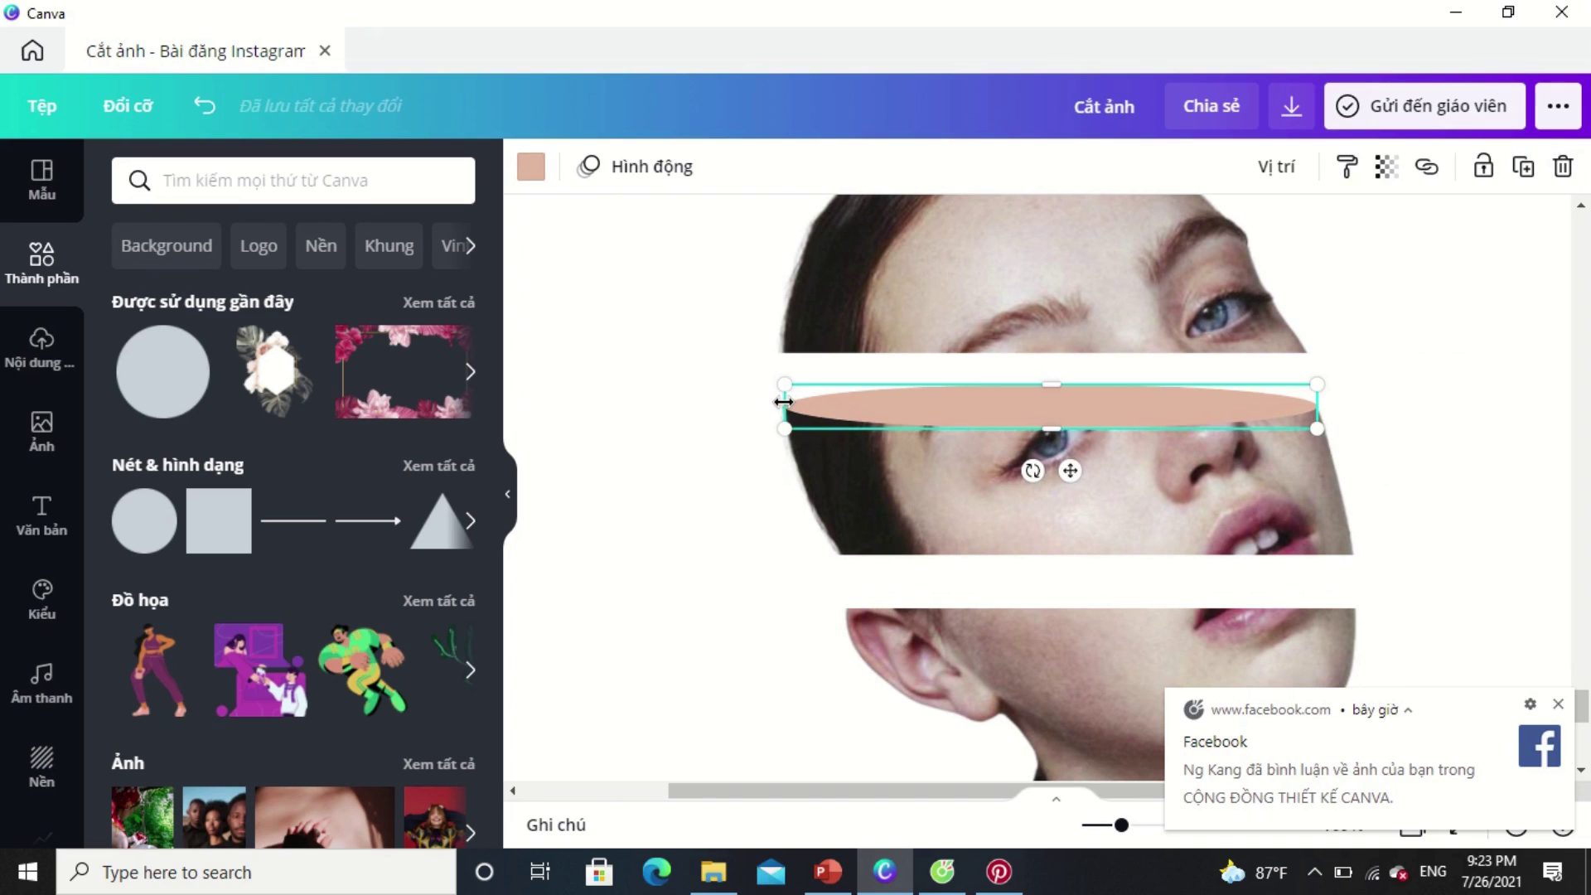
Refine the ellipse's width, make it thinner and centre it on the upper cut edge of the eye slice.
drag(783, 402, 784, 402)
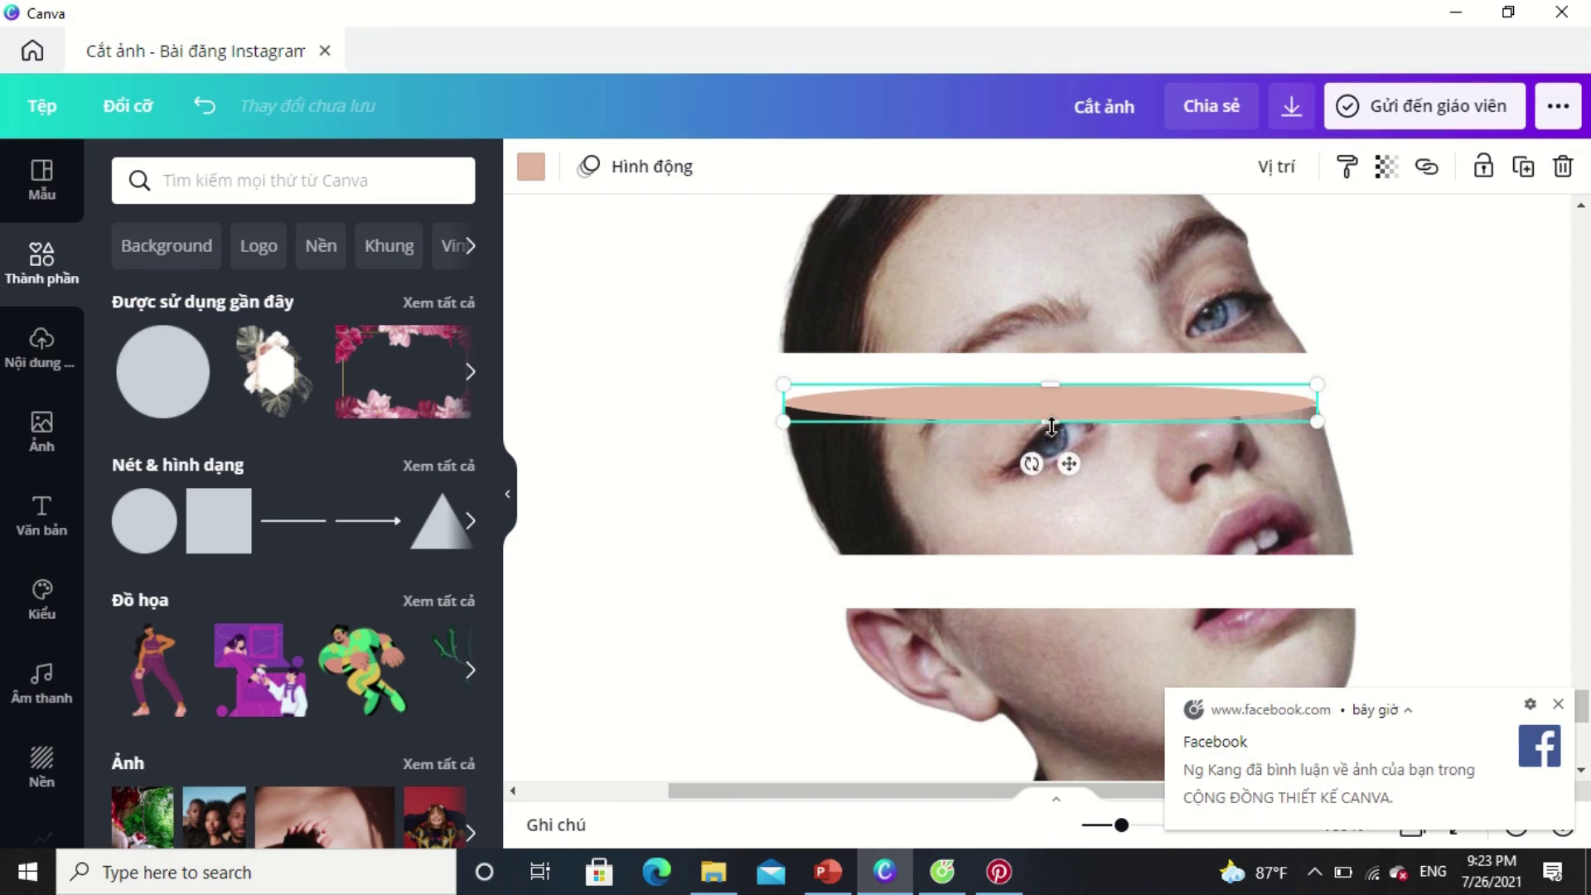
drag(1051, 433, 1065, 419)
click(1127, 473)
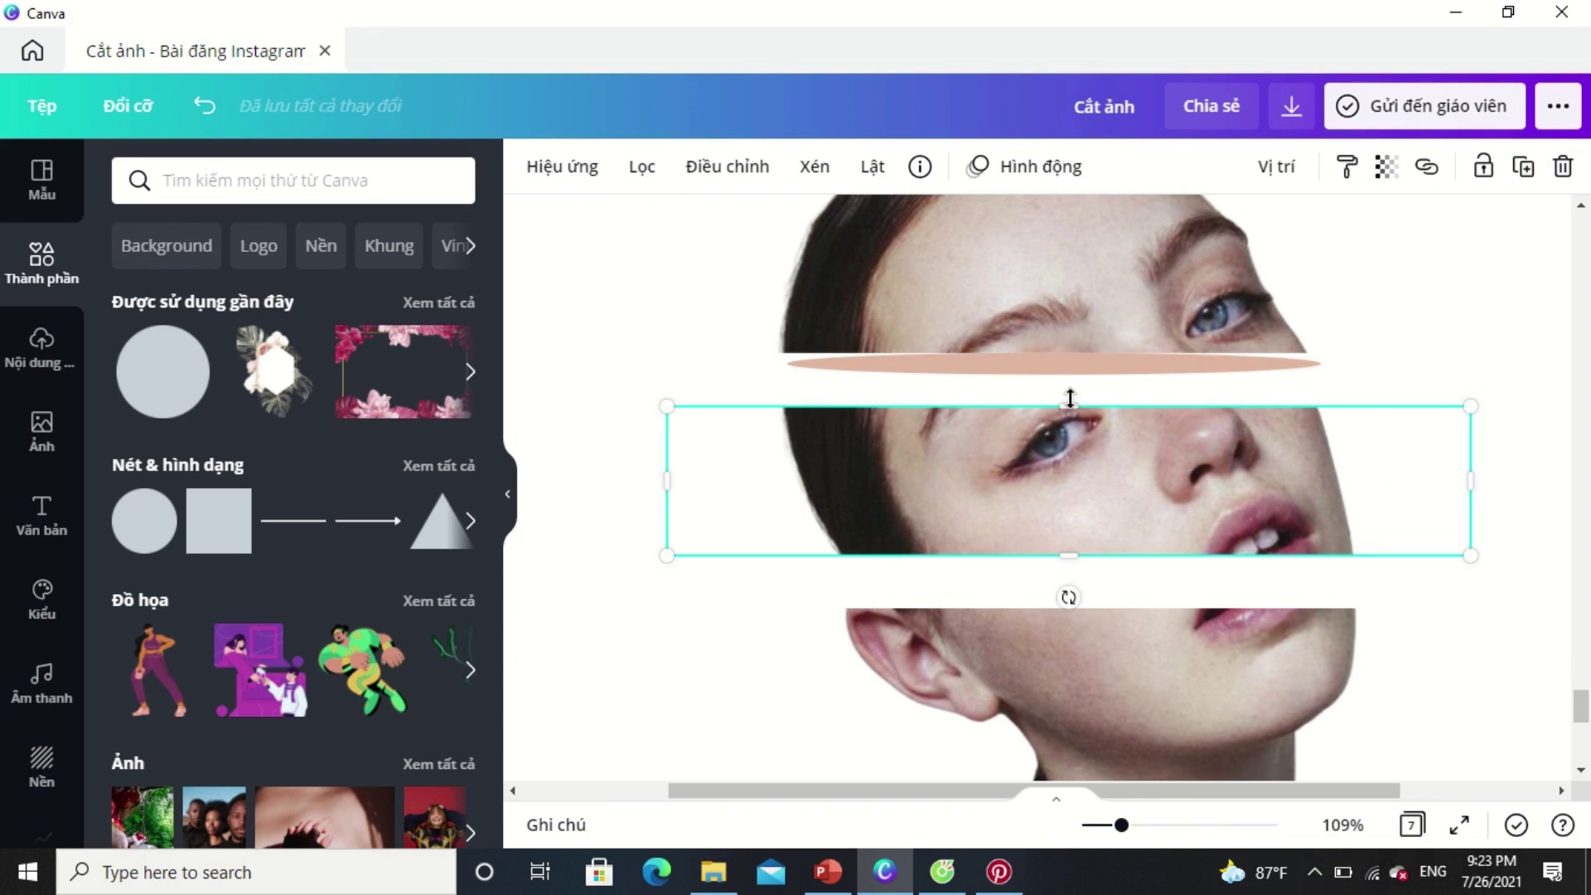
drag(1070, 399, 1074, 464)
click(1069, 370)
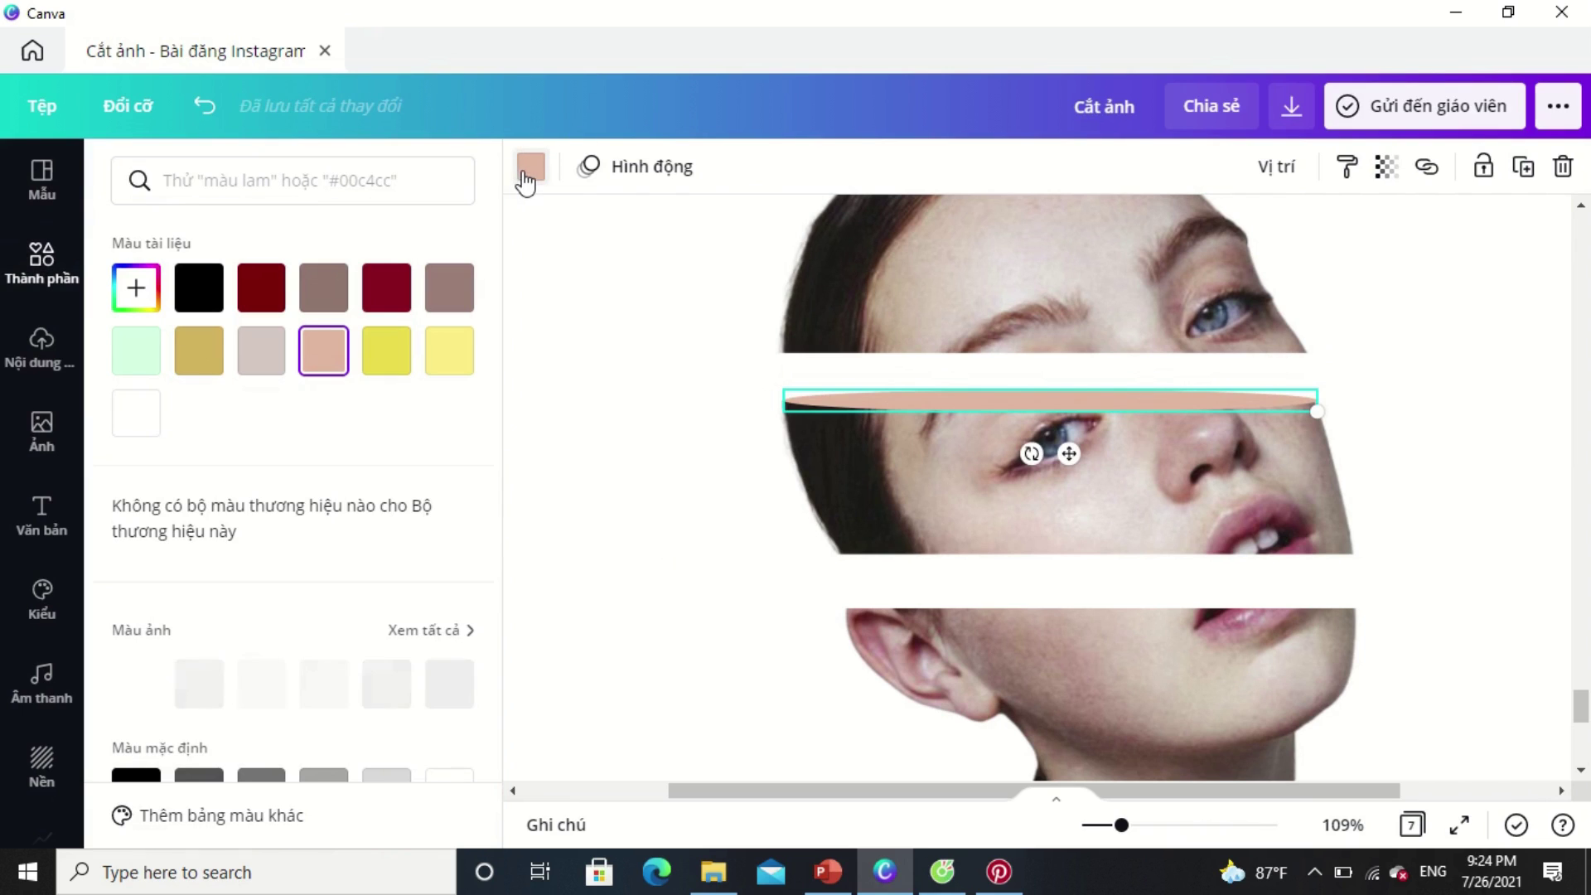
Use the peach document colour as the ellipse's fill and fine-tune the ellipse's height on the eye slice's cut edge.
click(323, 349)
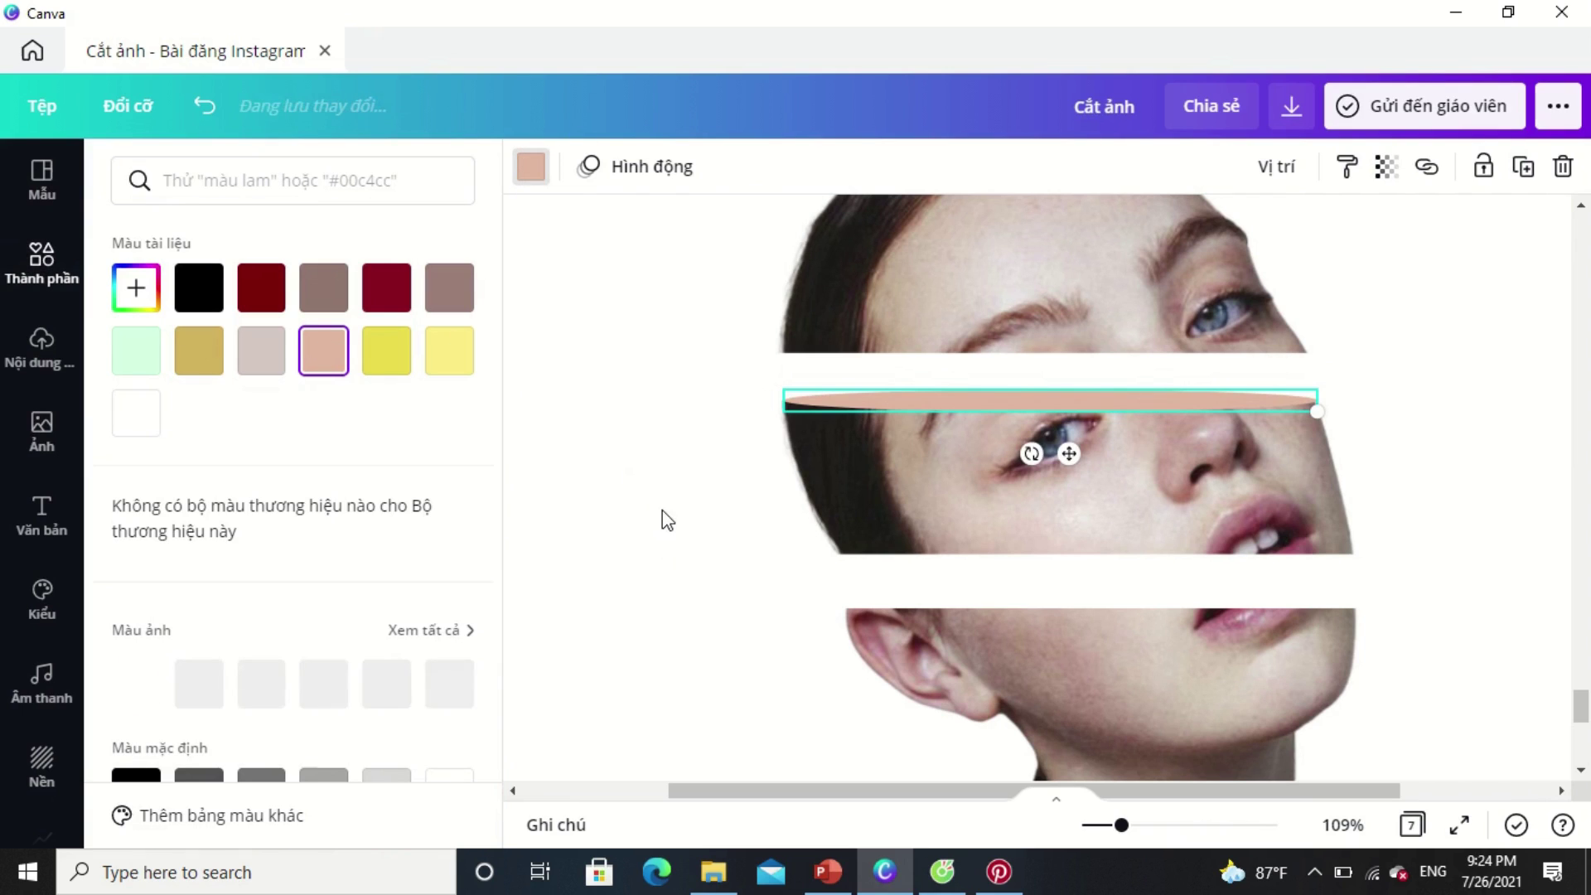
key(Escape)
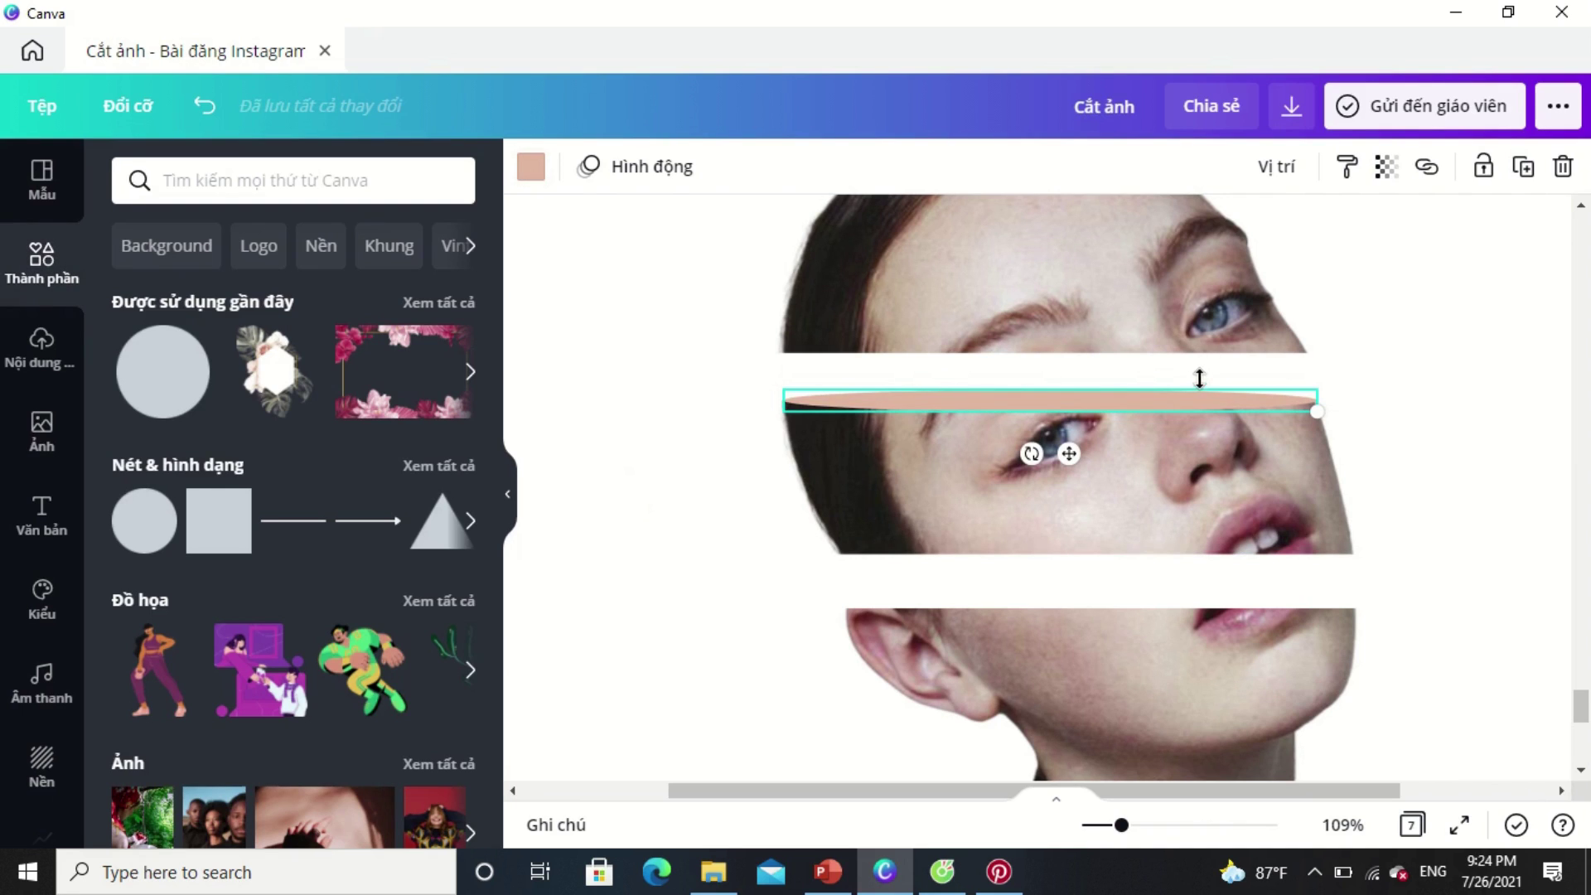
click(1555, 429)
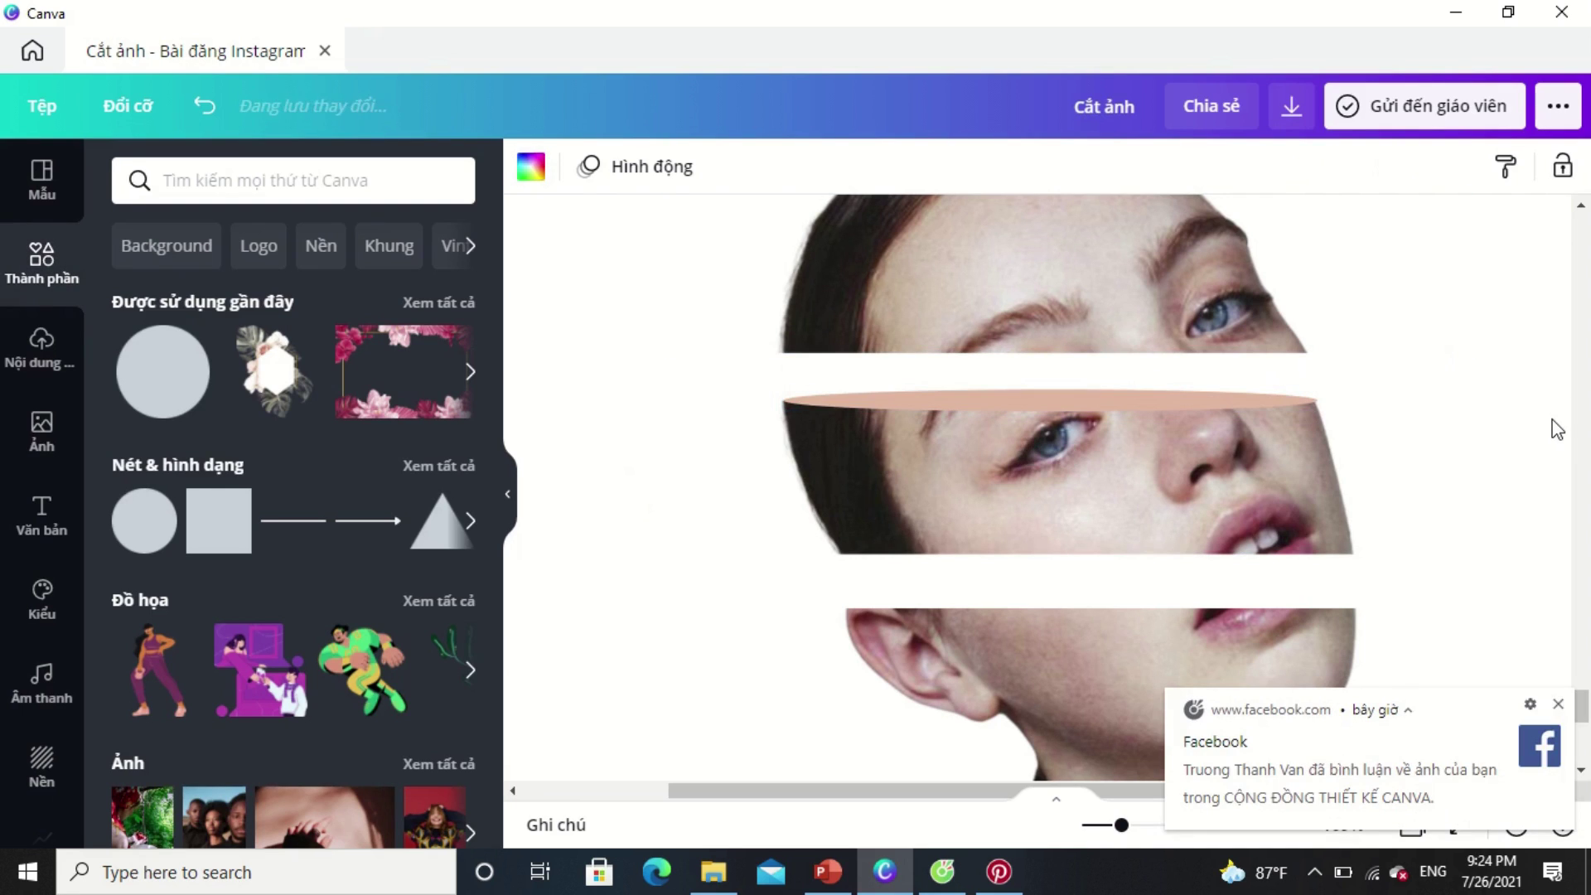
click(1559, 707)
click(1031, 400)
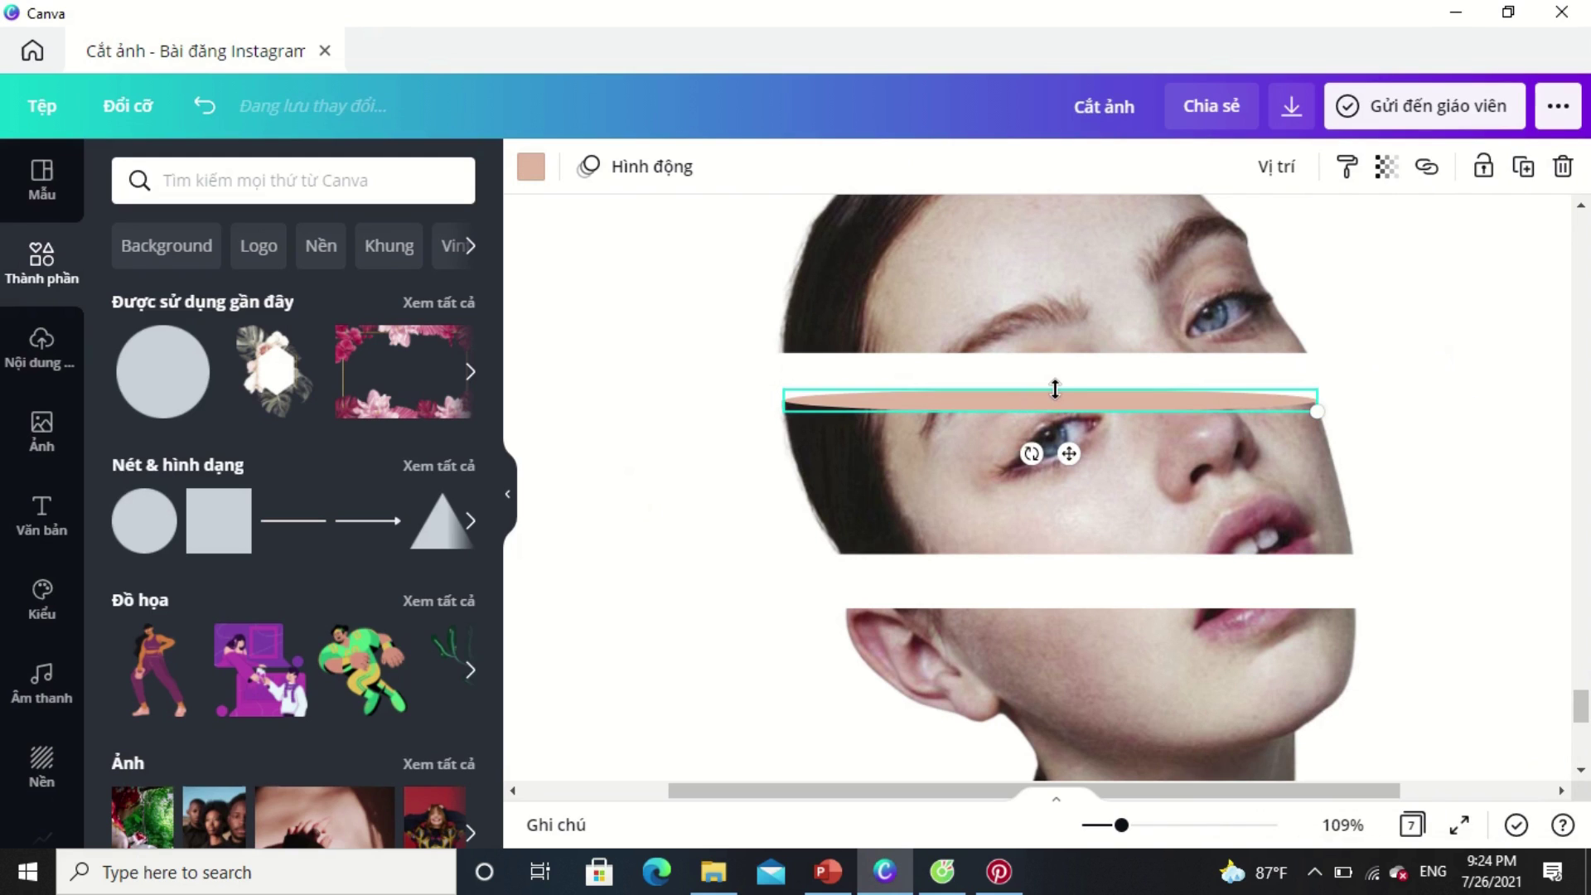
drag(1055, 389, 1069, 460)
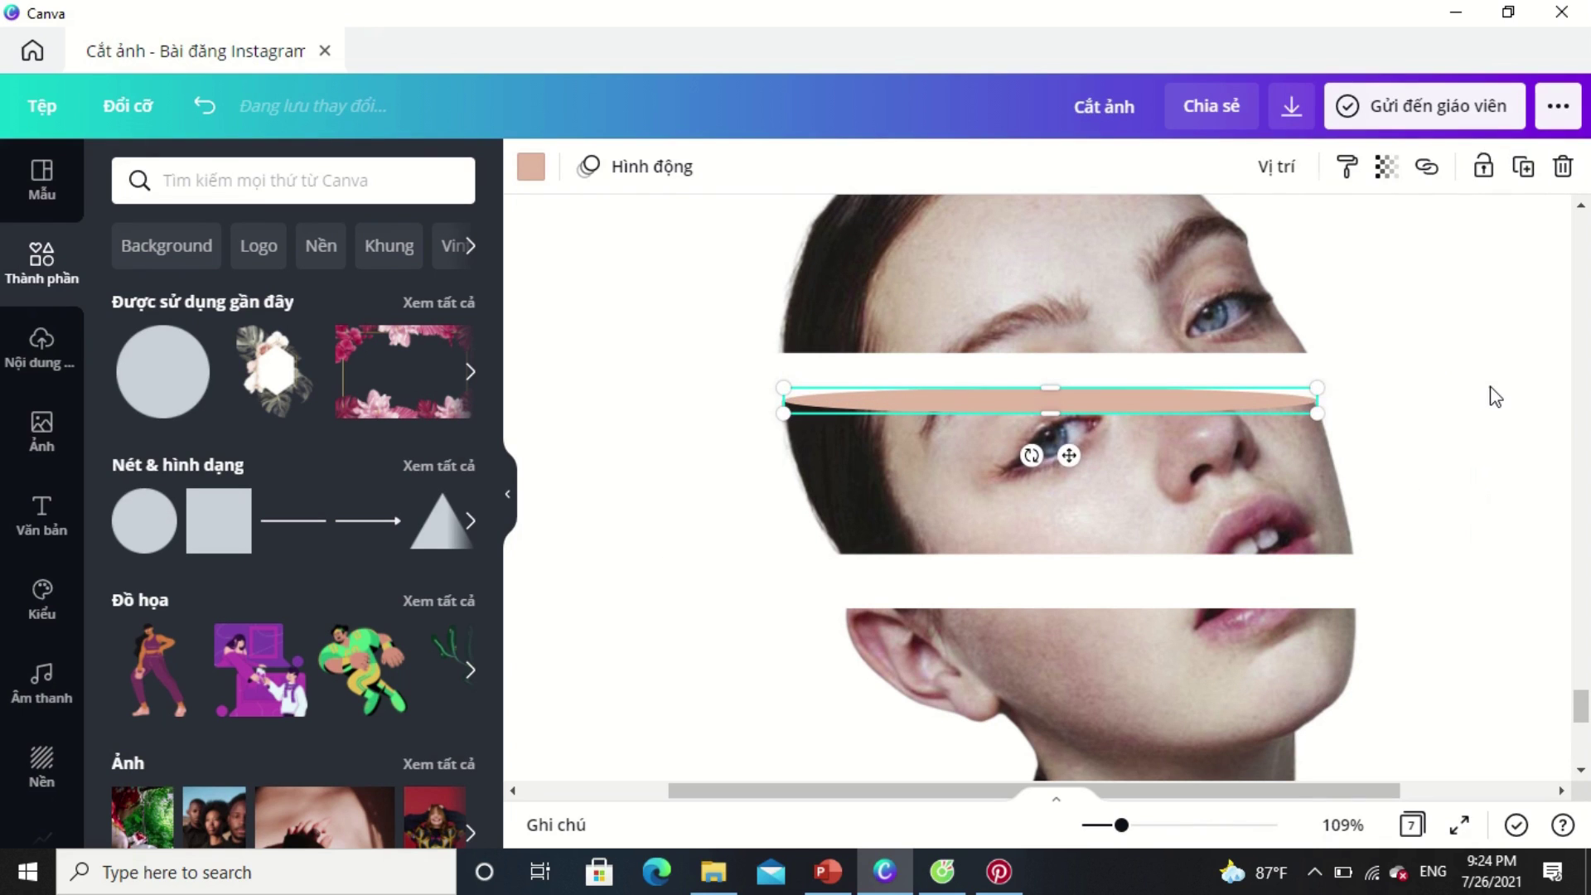
Duplicate the ellipse, place the copy on the upper cut edge of the chin slice and narrow it to that slice's width.
click(1533, 171)
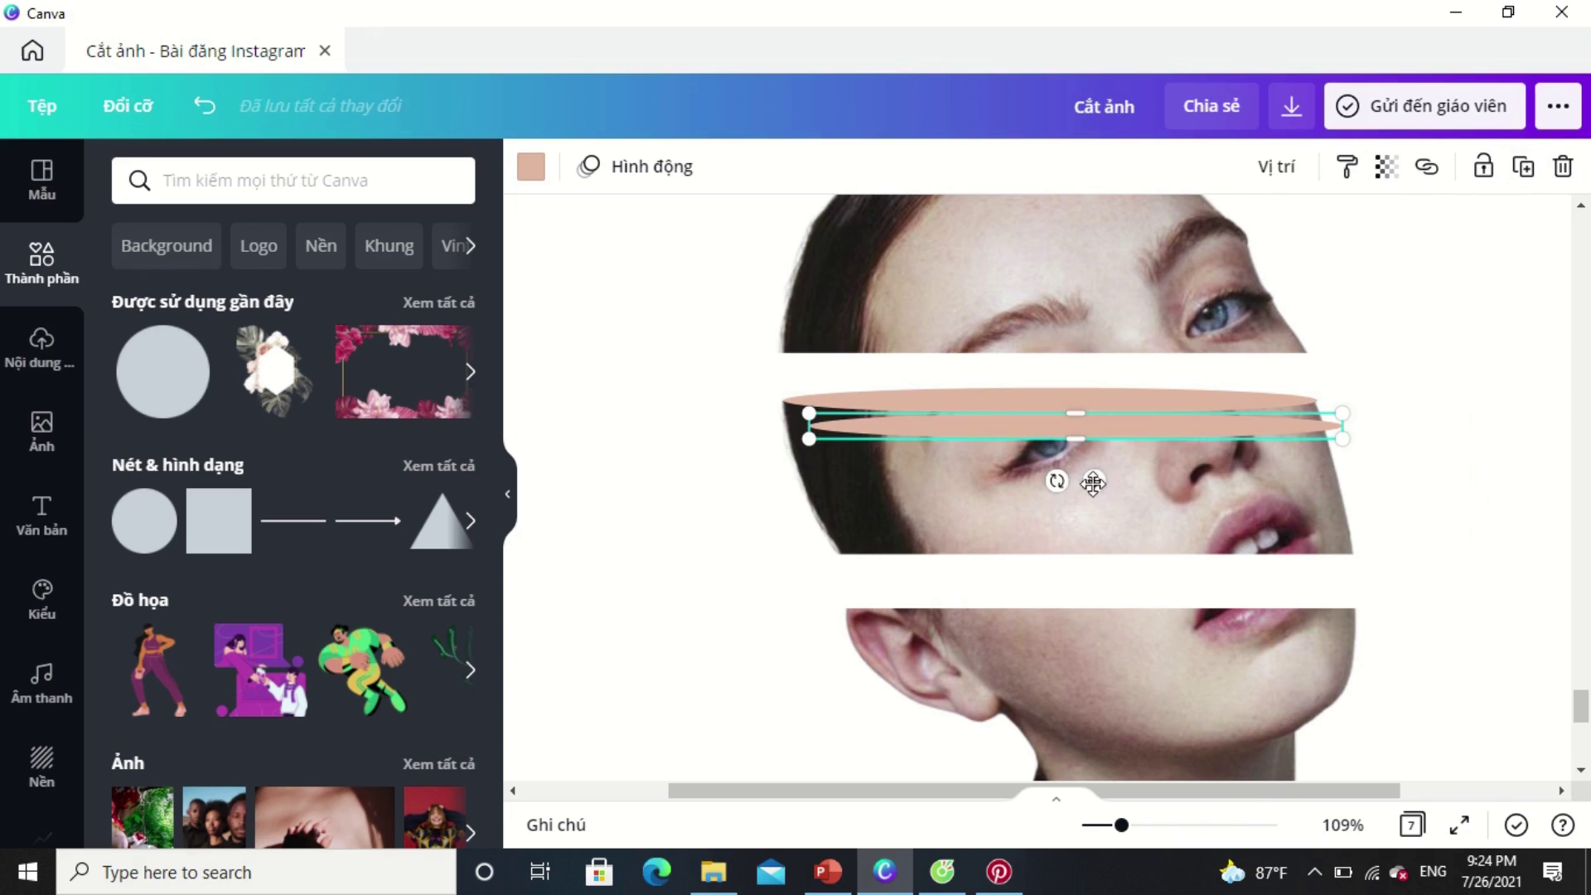
drag(1093, 482, 1129, 668)
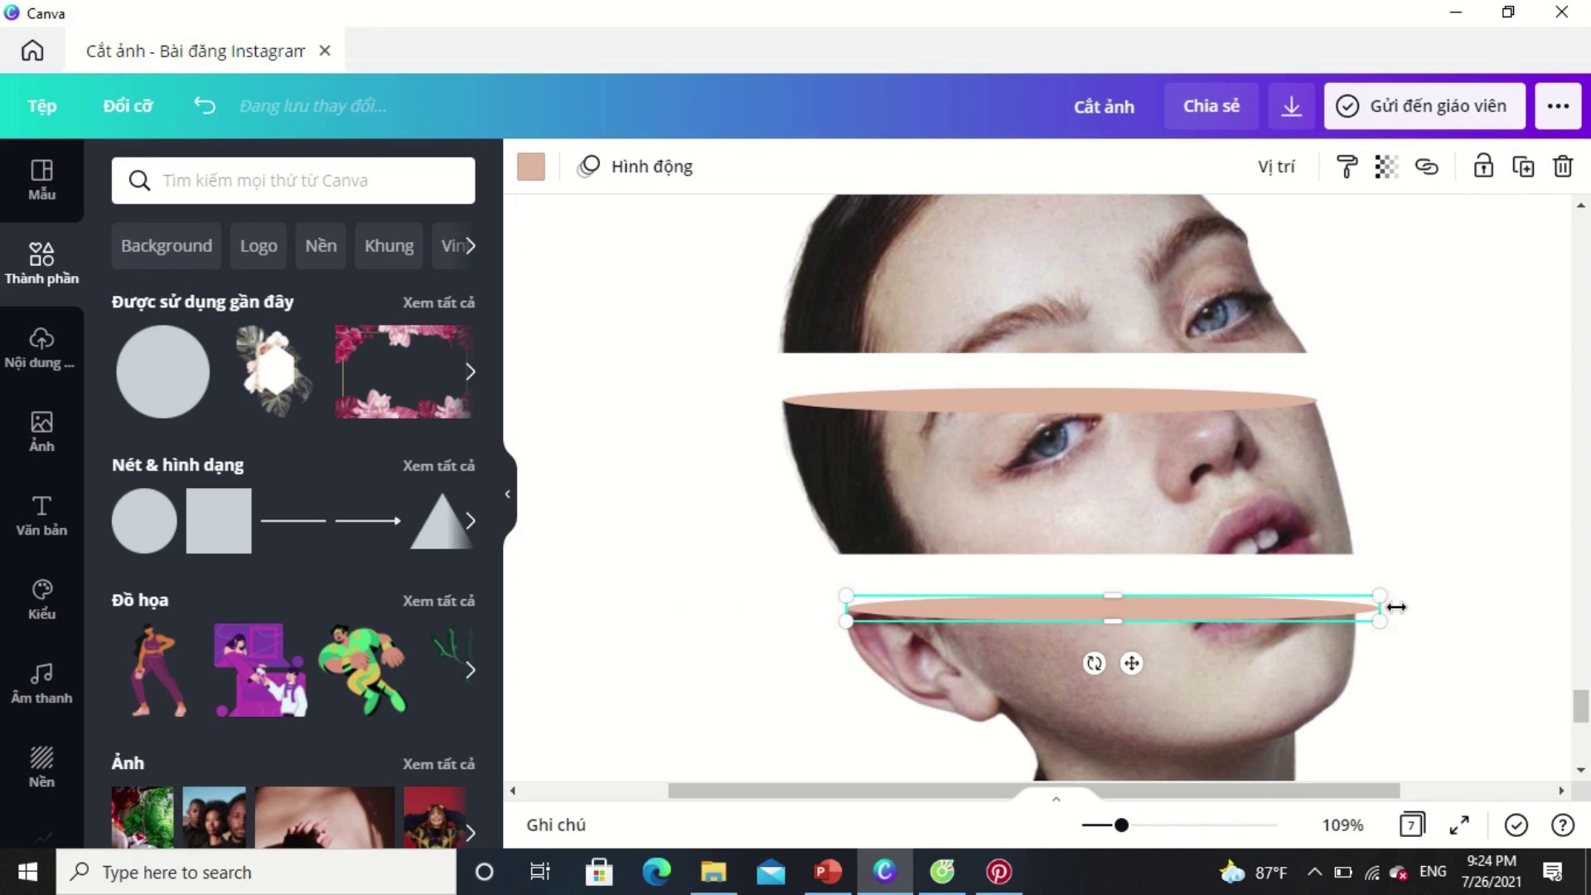
drag(1376, 610, 1351, 610)
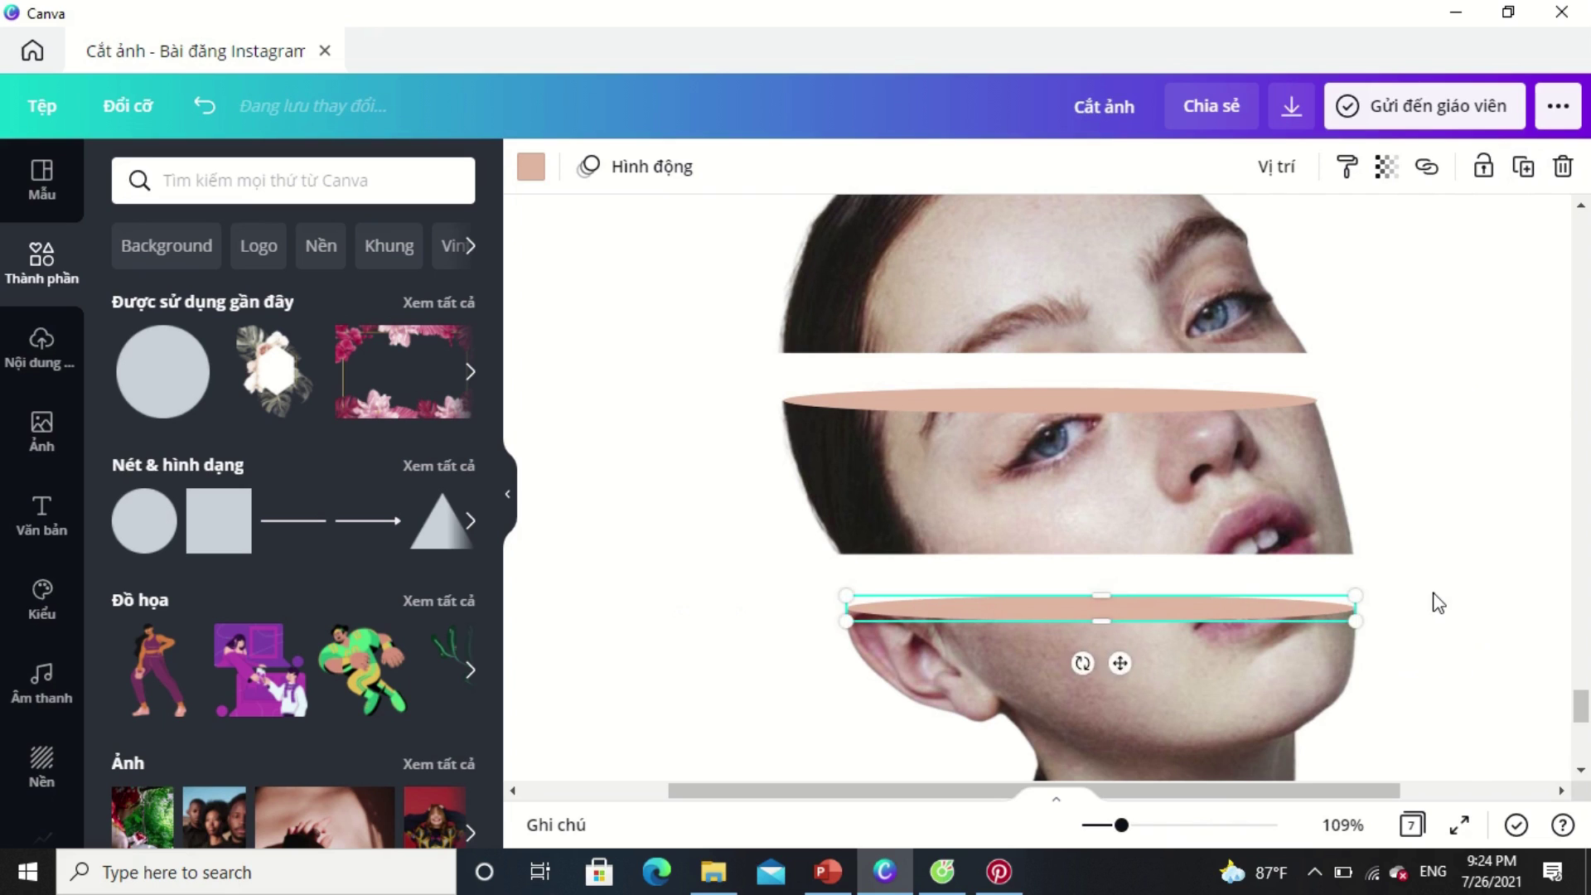
click(1439, 603)
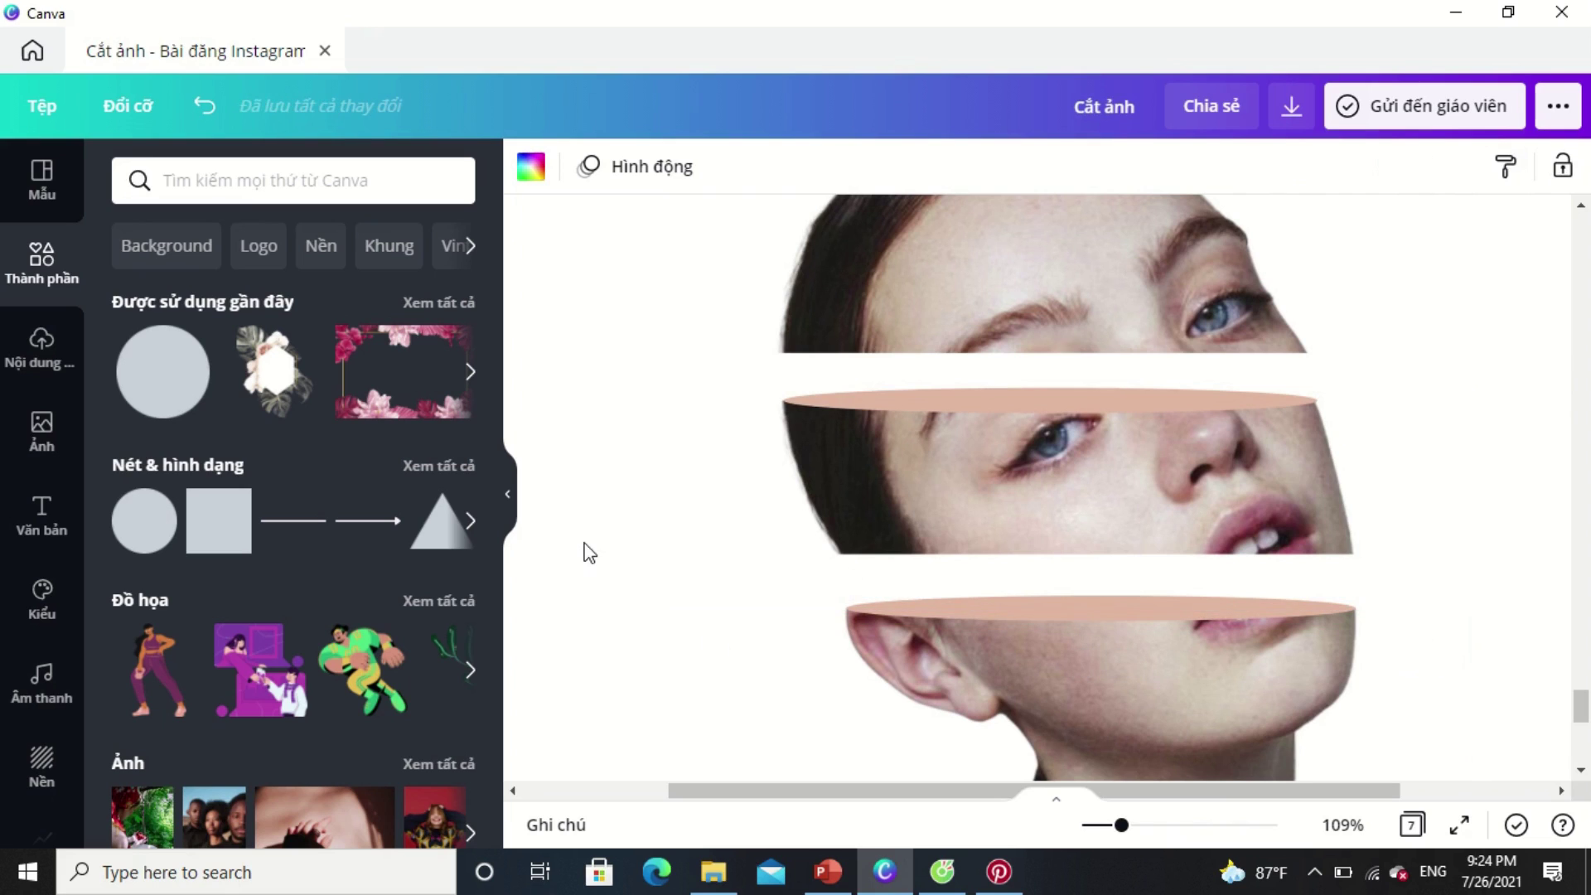
Duplicate the chin slice's ellipse, place the copy on the body slice's upper cut edge and narrow it to the collar's width.
click(1111, 608)
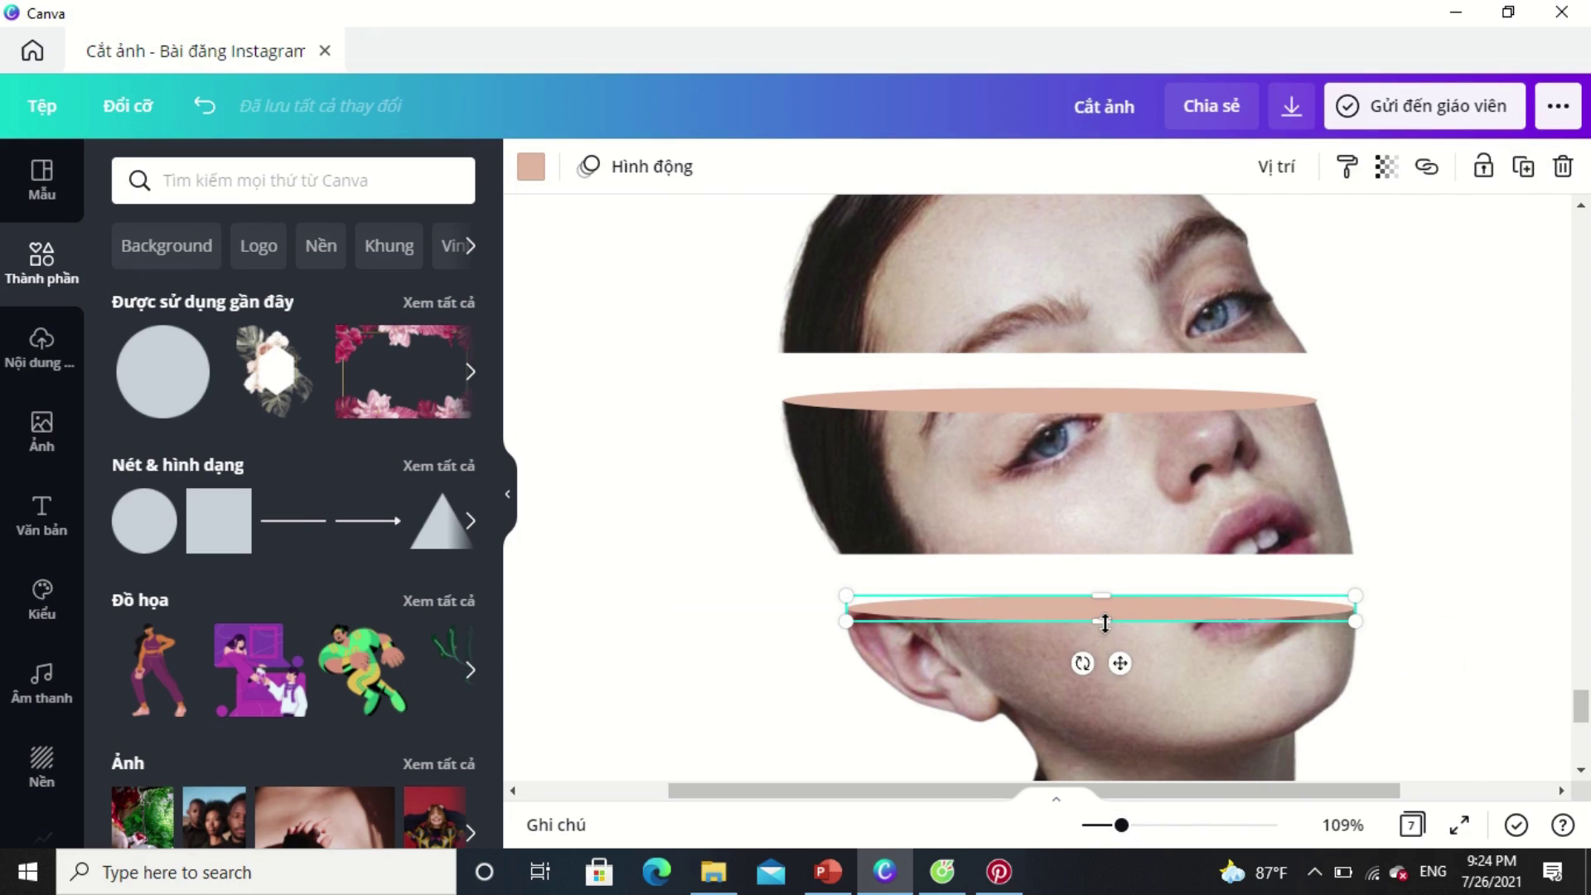
scroll(1446, 469, down, 3)
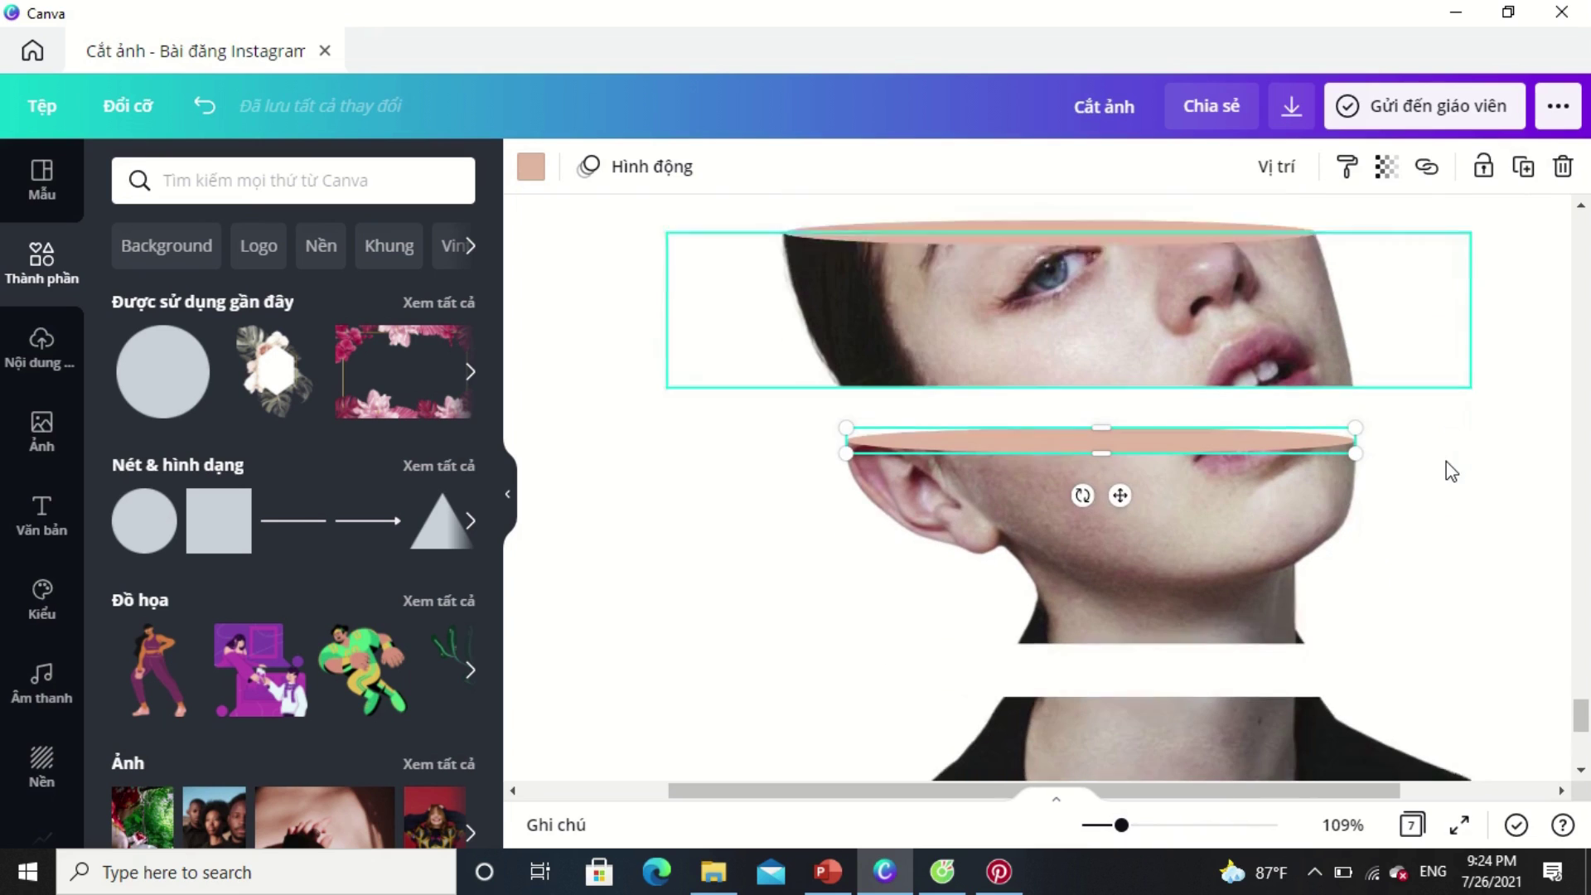
click(1524, 168)
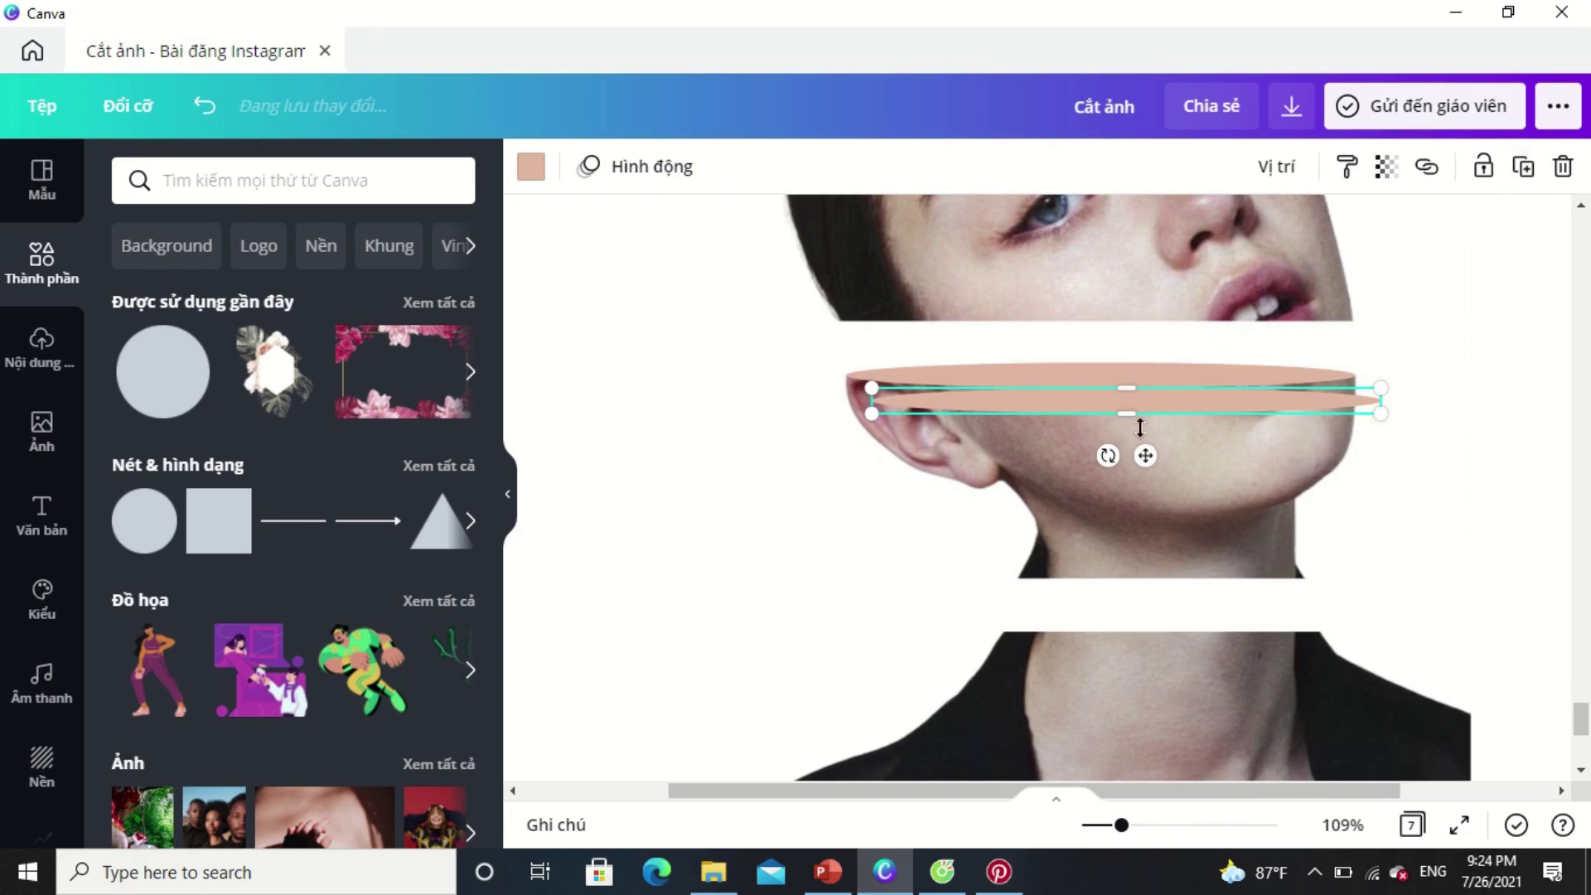
drag(1142, 474, 1271, 686)
drag(1340, 647, 1339, 646)
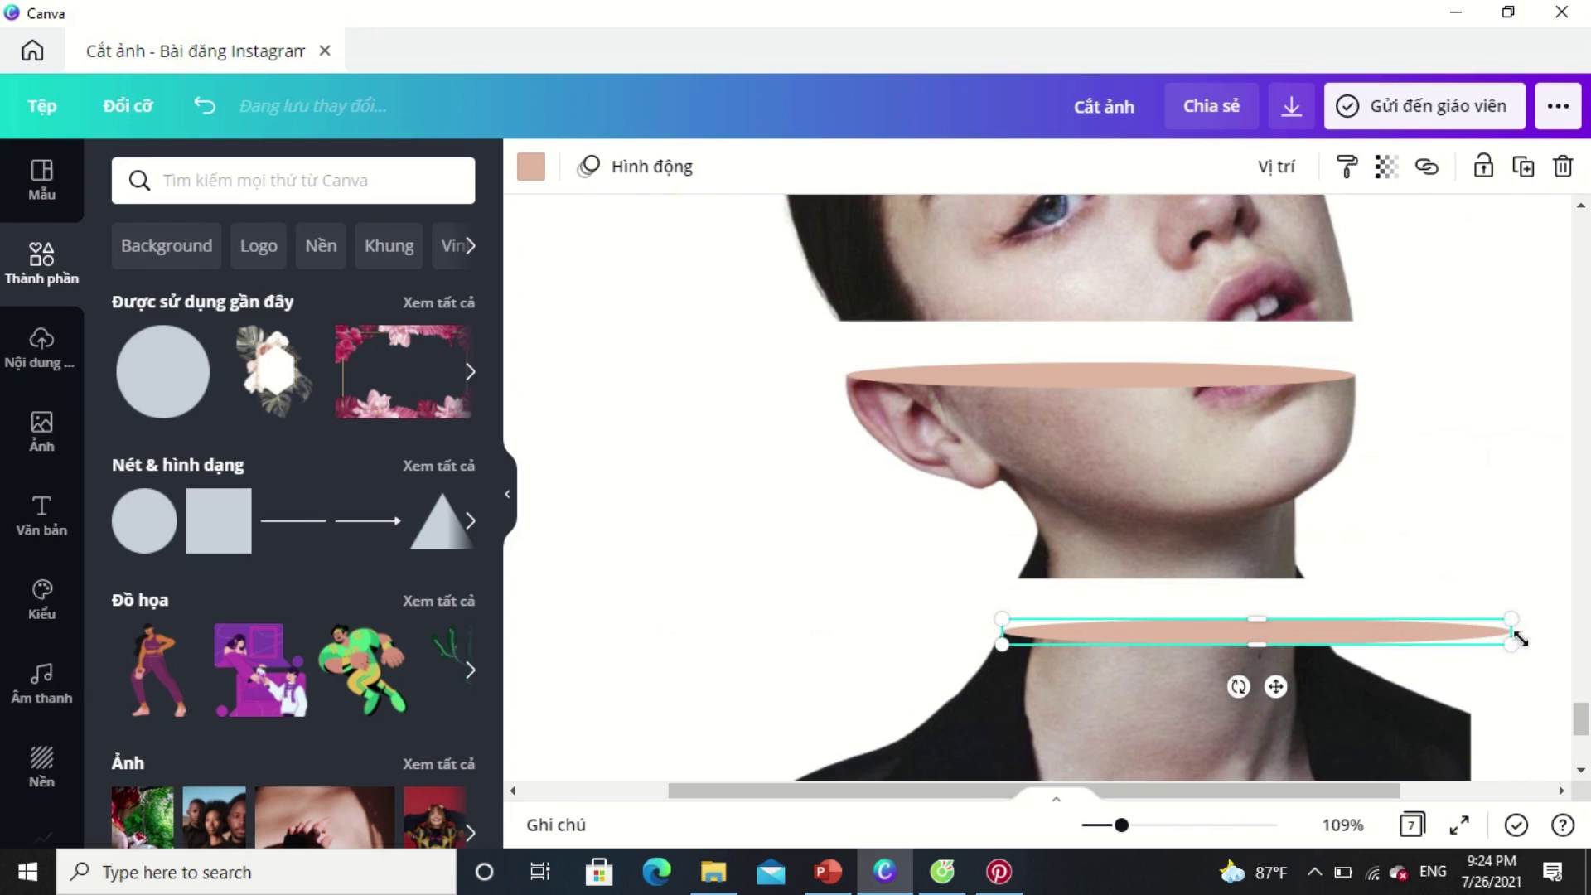
drag(1492, 631, 1319, 639)
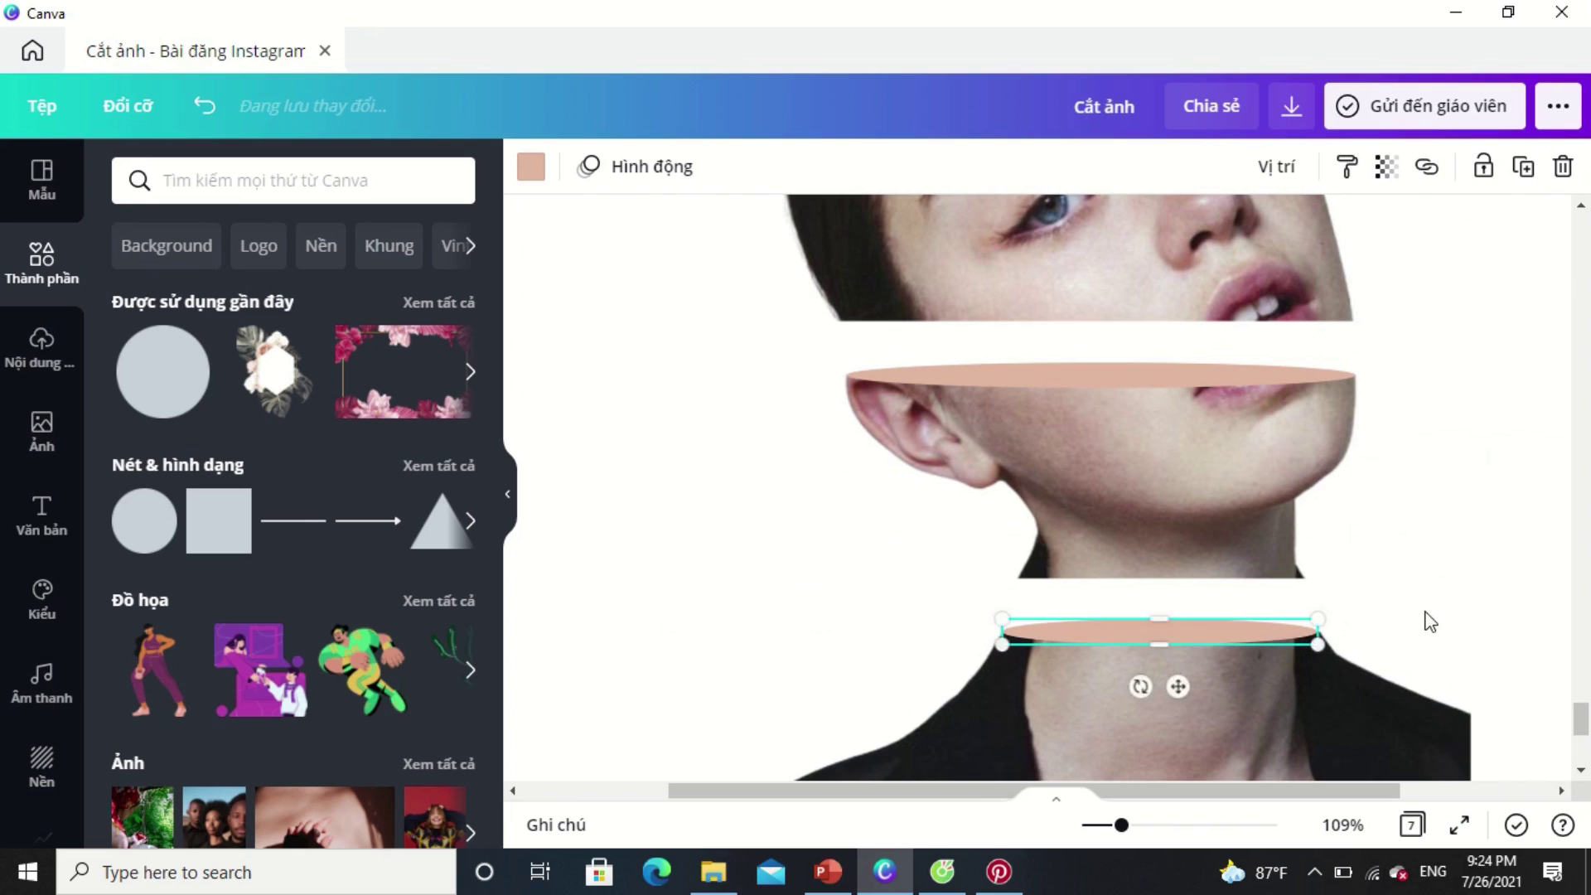
Check how the body slice's ellipse fits against the cut edge at both sides of the collar.
click(1421, 622)
click(1245, 625)
drag(1318, 634, 1318, 634)
click(1415, 585)
click(1251, 634)
click(1376, 595)
click(1238, 633)
drag(1180, 687, 1186, 673)
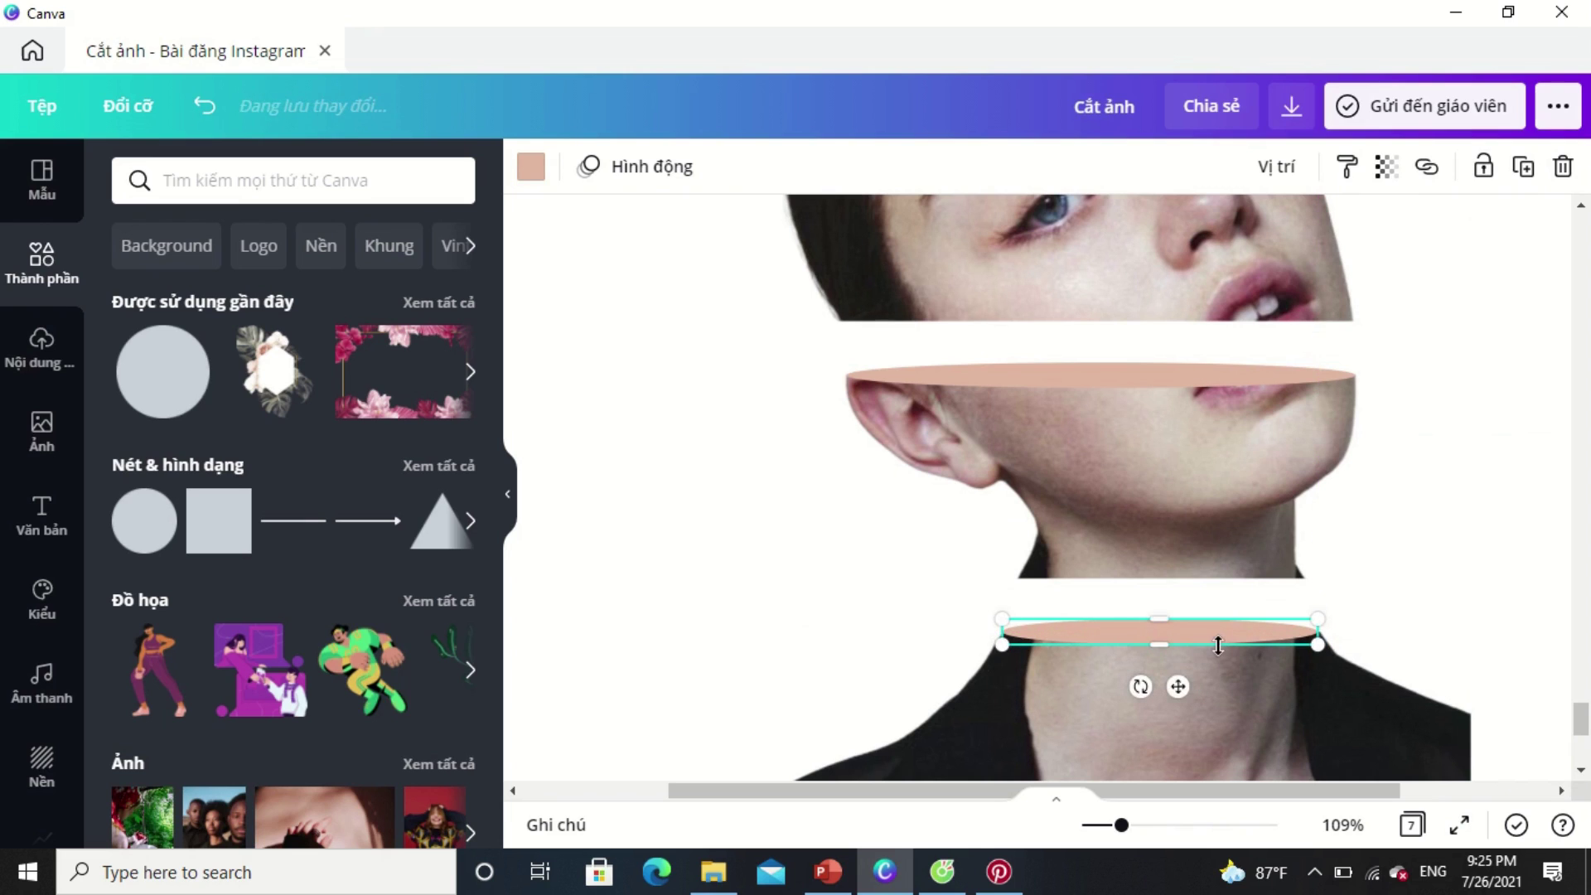
click(1482, 607)
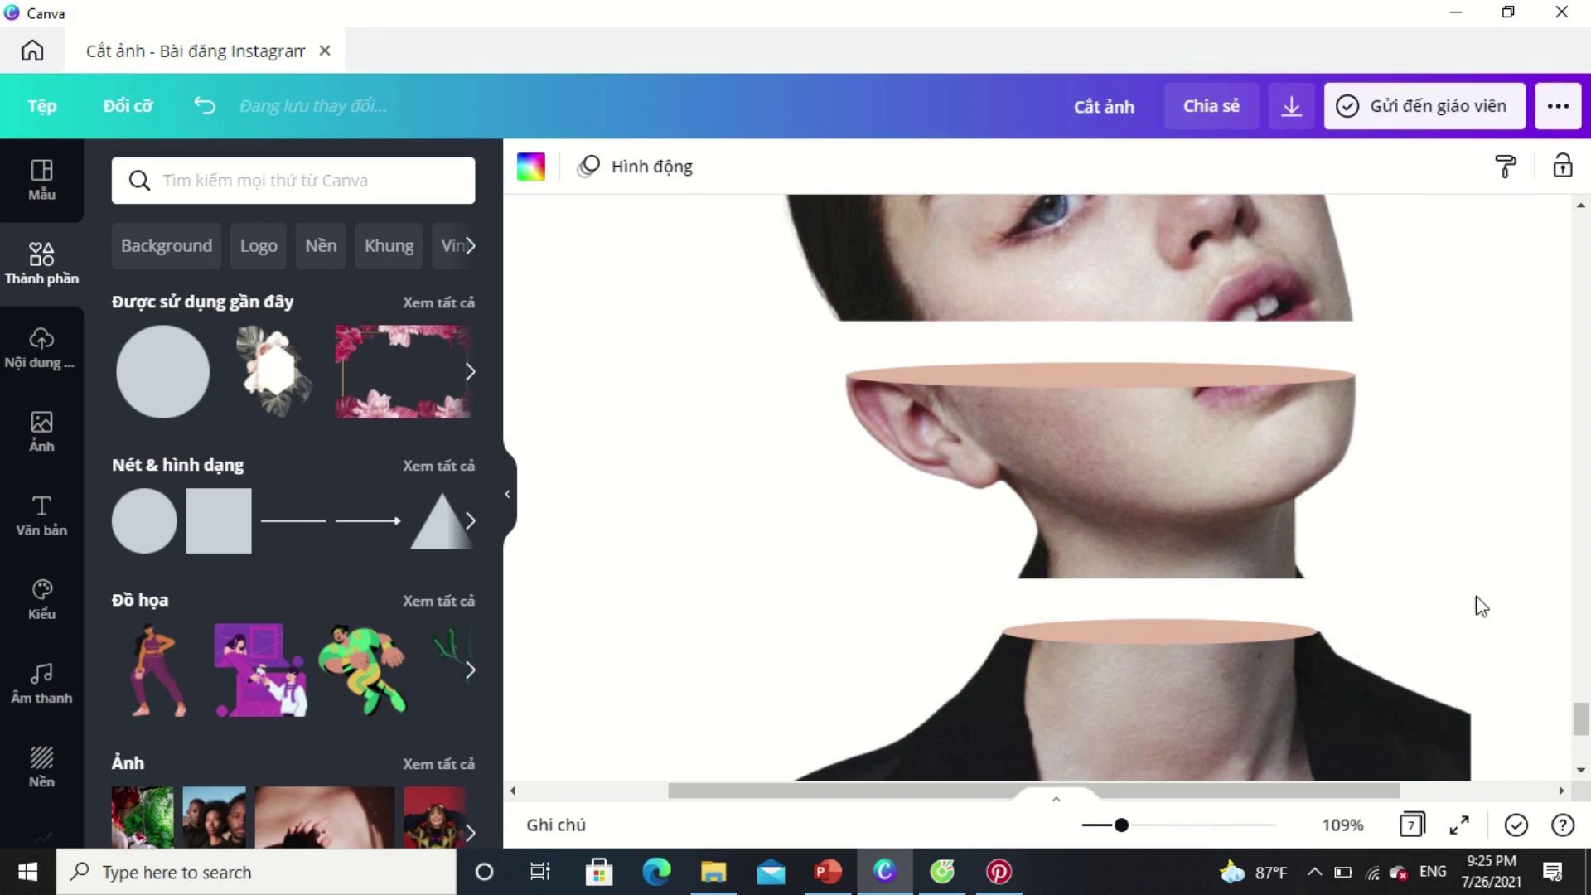
Widen the body slice's ellipse slightly so that its end meets the collar's edge.
click(1142, 824)
scroll(1180, 693, down, 3)
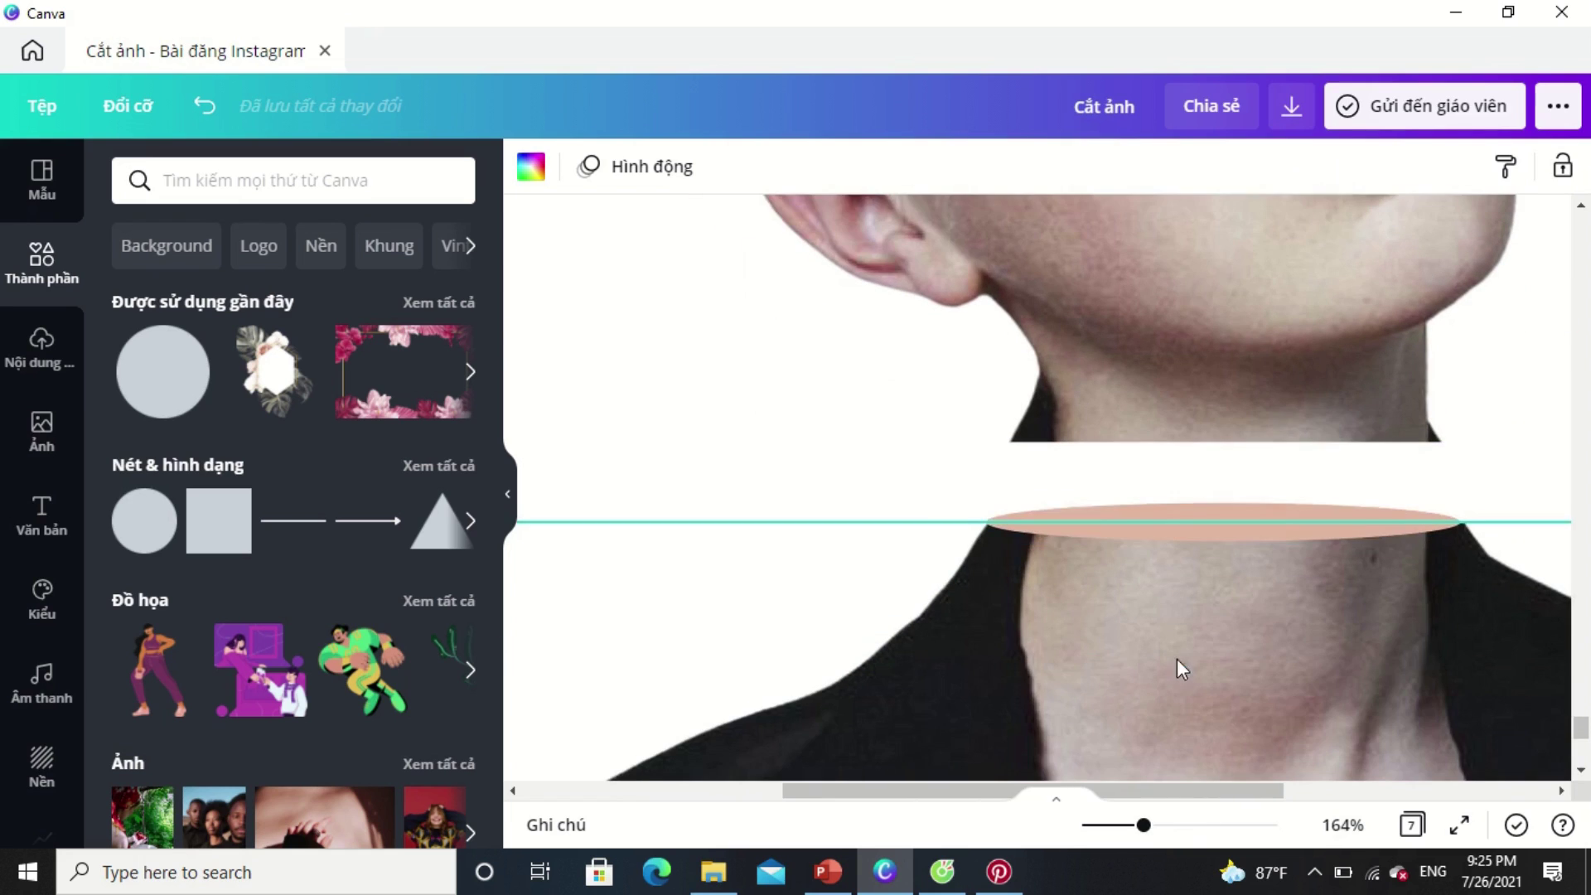
click(1154, 513)
drag(1157, 511, 1161, 514)
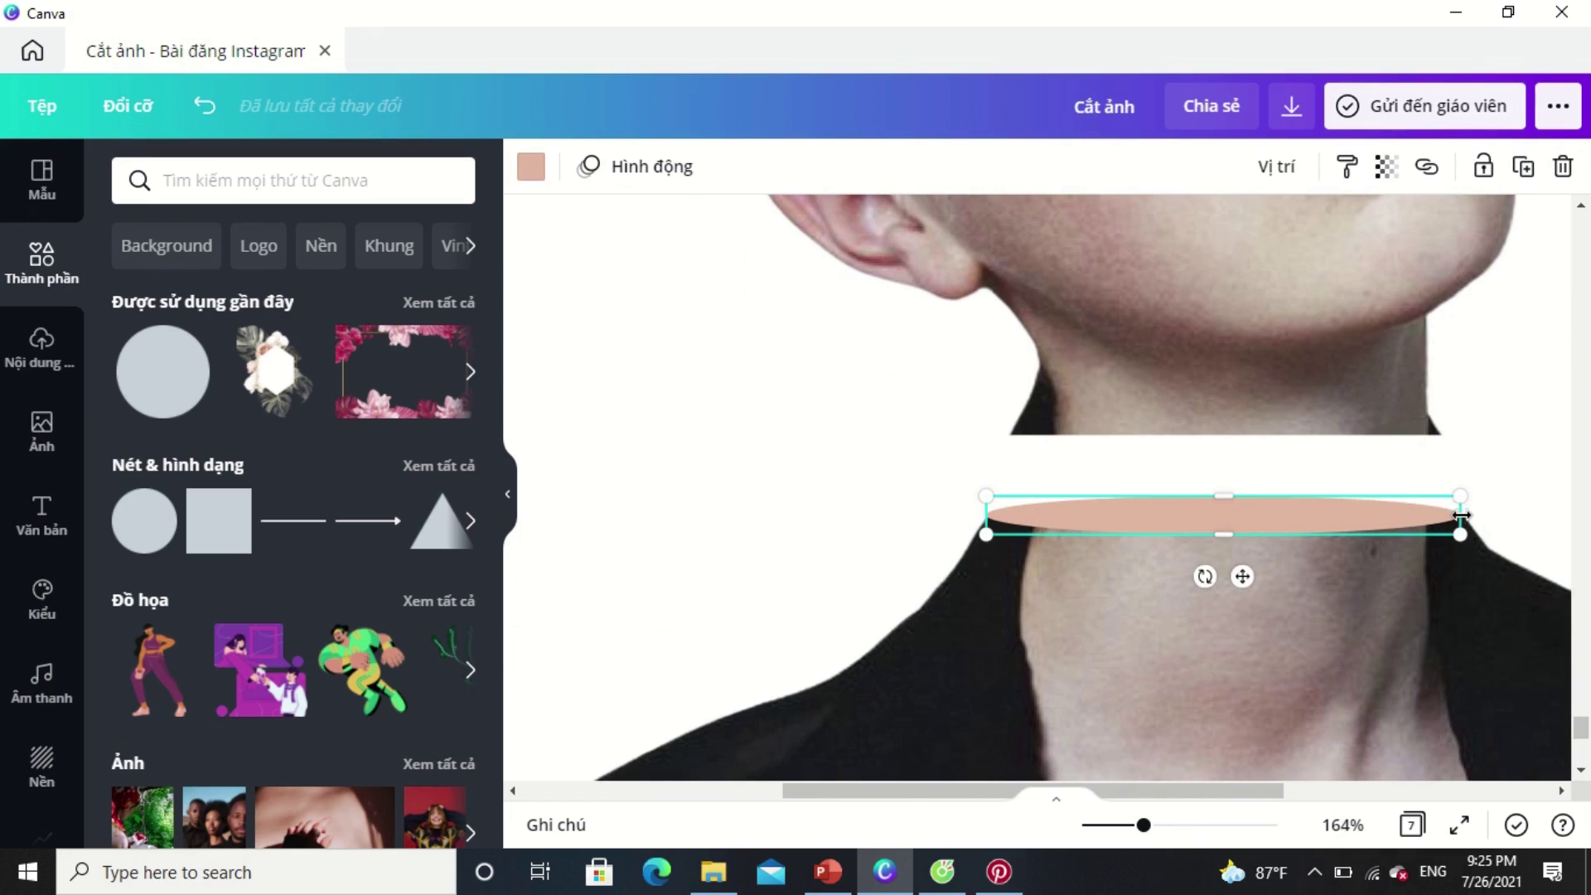
drag(1465, 517, 1474, 517)
click(1509, 518)
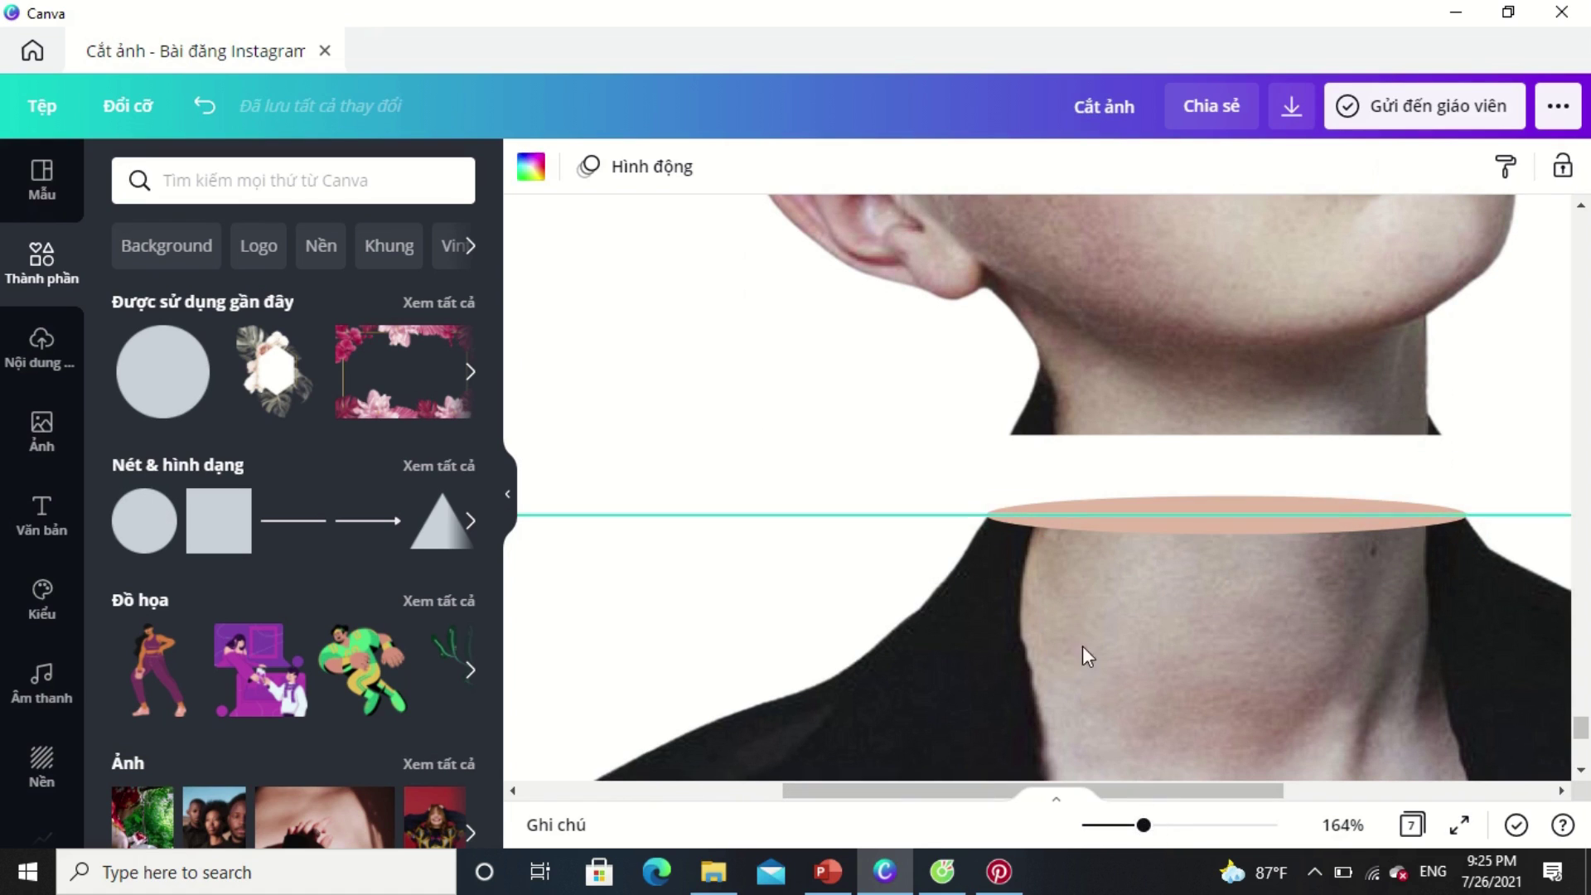
Duplicate the skin-coloured ellipse on top of the eye-and-nose slice and recolour the copy dark red.
scroll(1084, 650, up, 3)
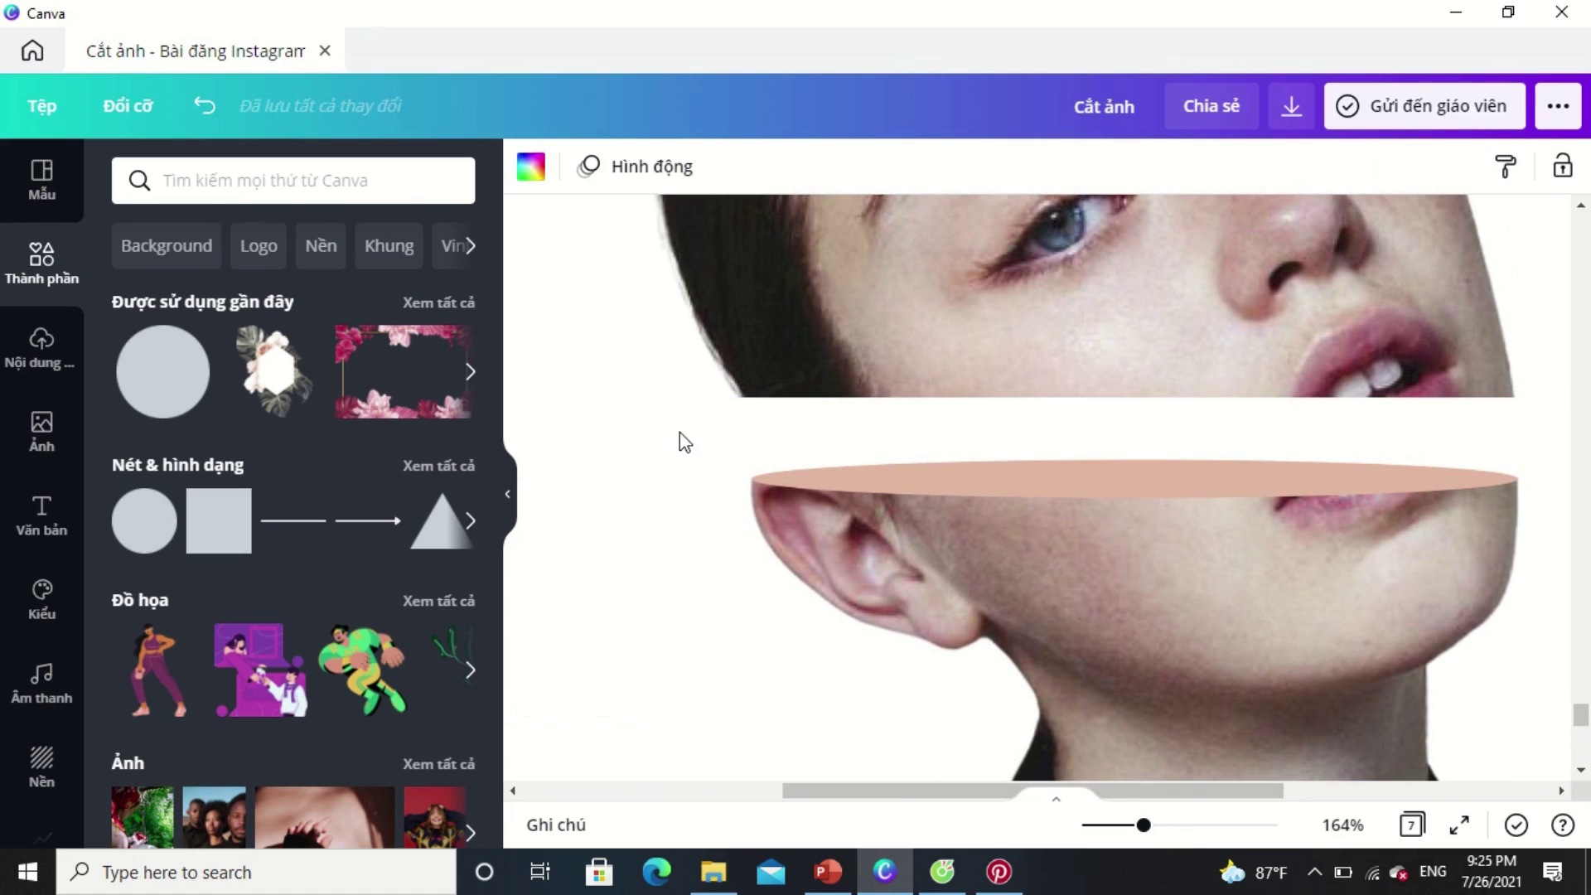
drag(1144, 824, 1113, 825)
scroll(1286, 568, up, 2)
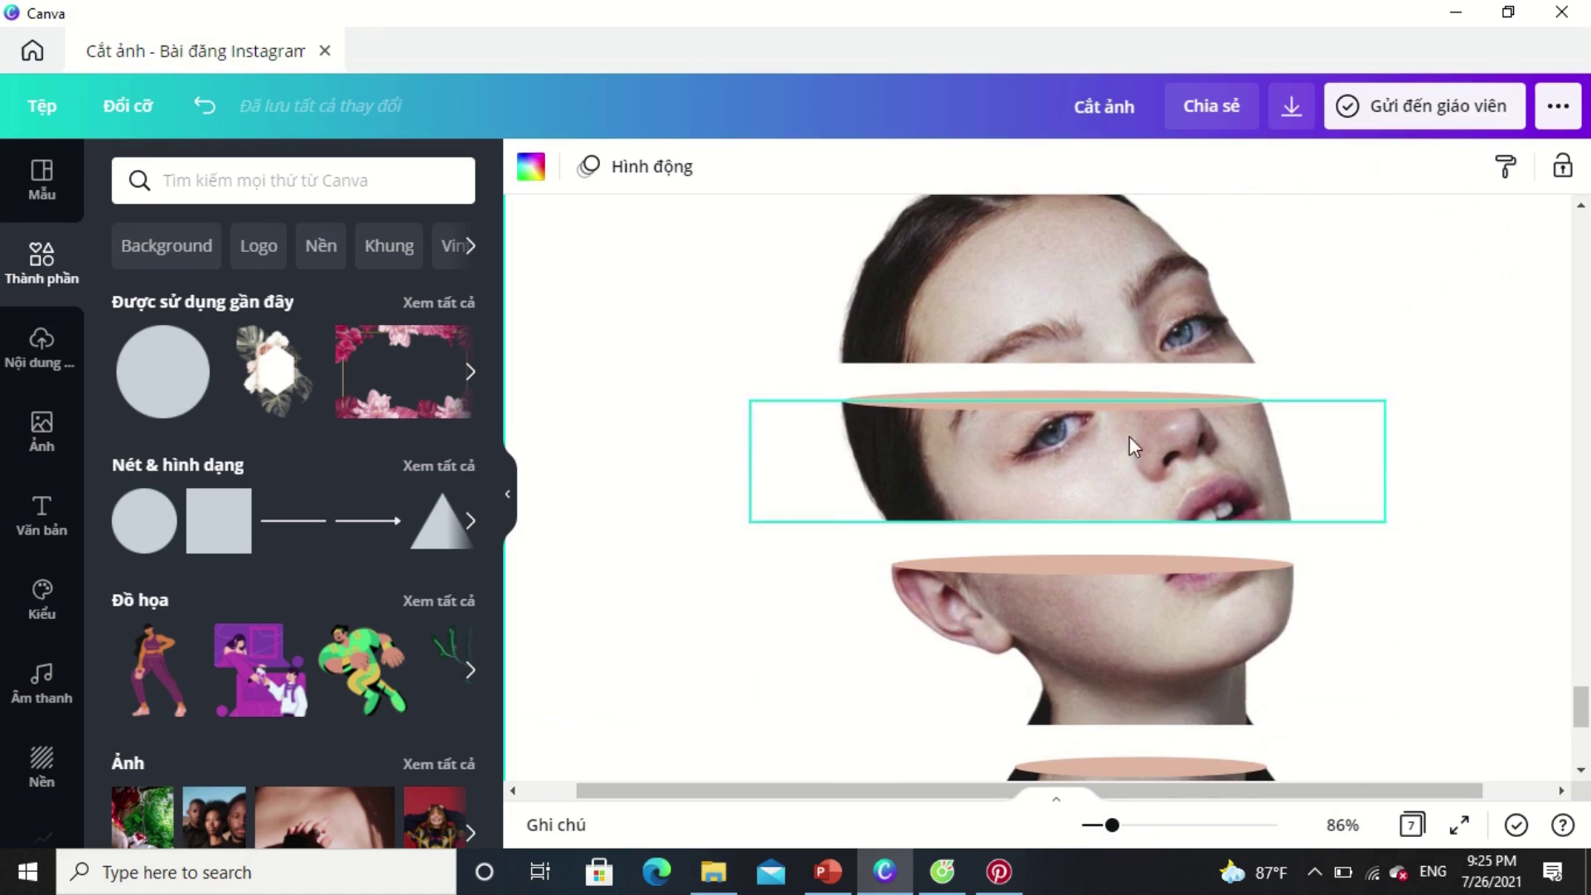
click(1111, 400)
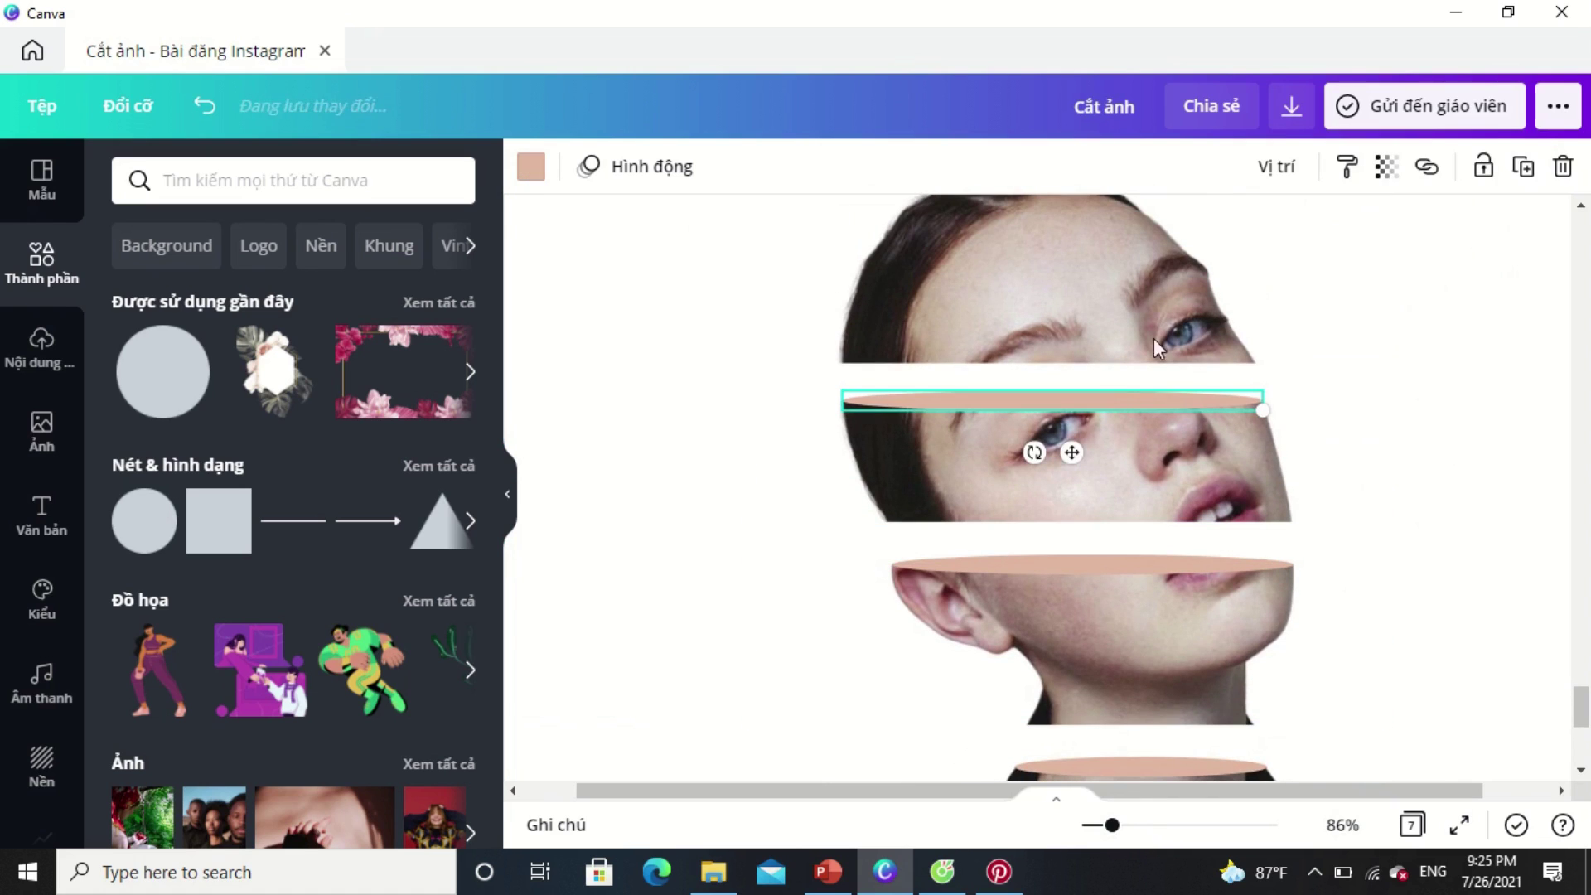
click(1522, 166)
click(523, 168)
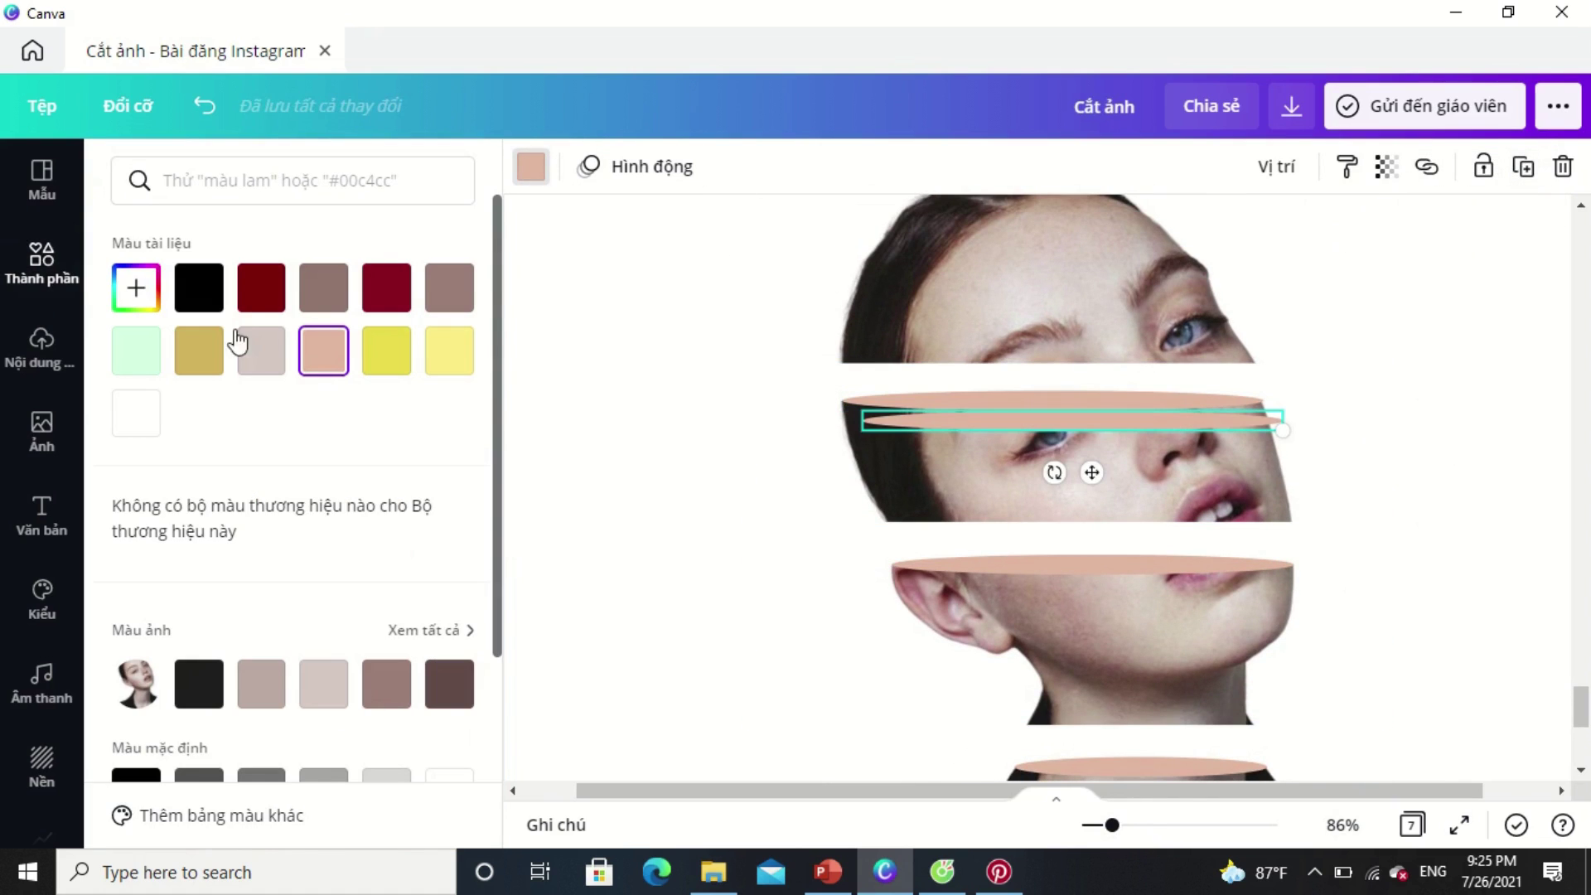
click(261, 288)
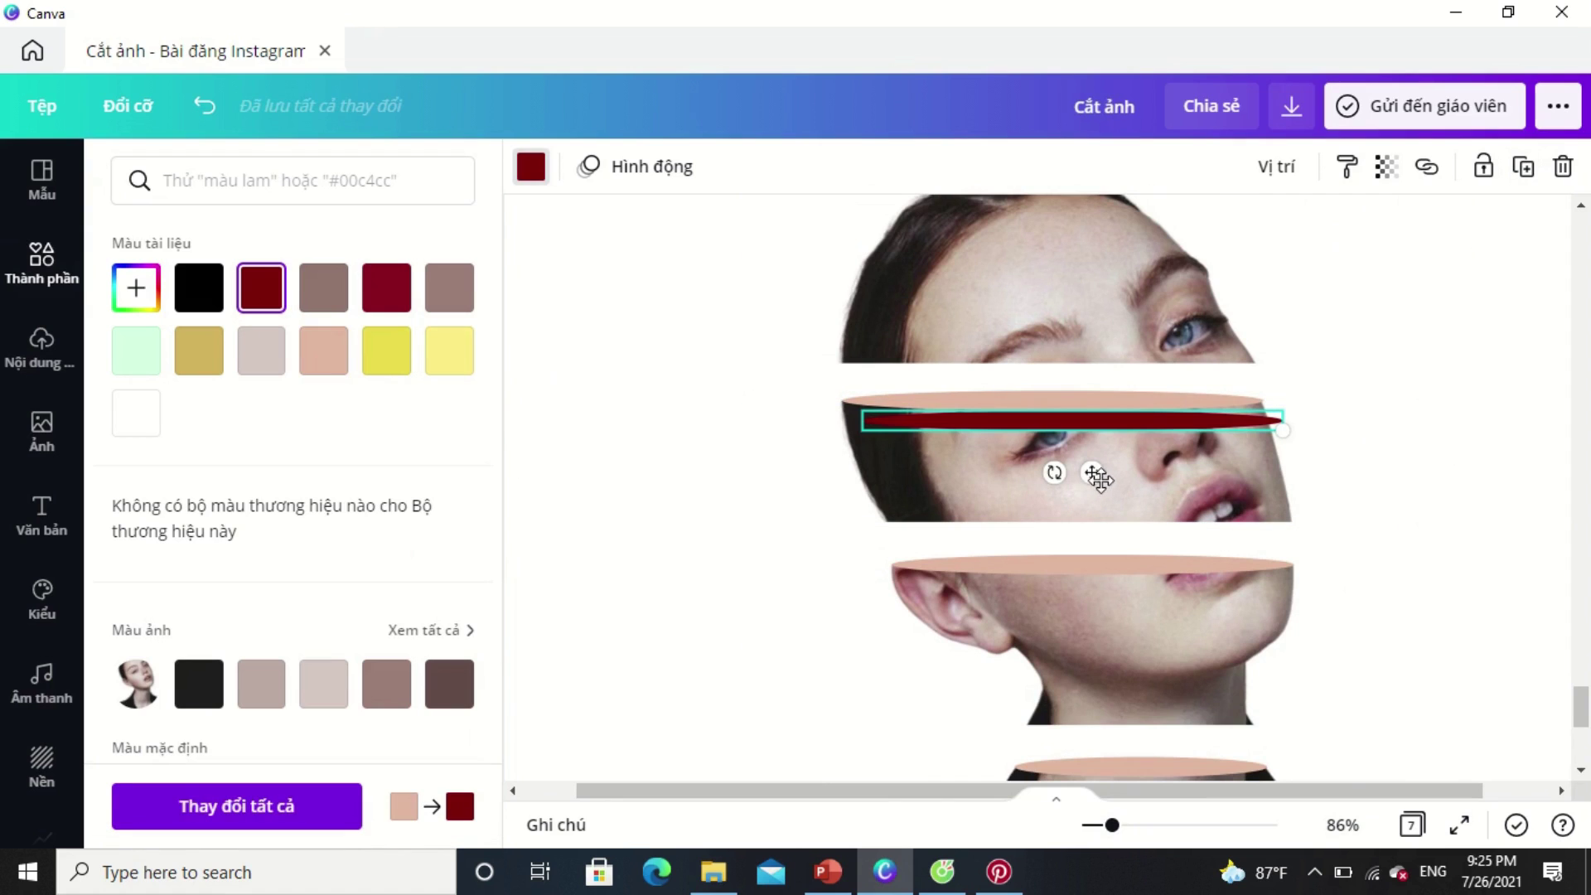
Shrink the dark red ellipse and centre it inside the eye-and-nose slice's skin-coloured ellipse, leaving a skin-coloured rim around it.
drag(1091, 464, 1090, 452)
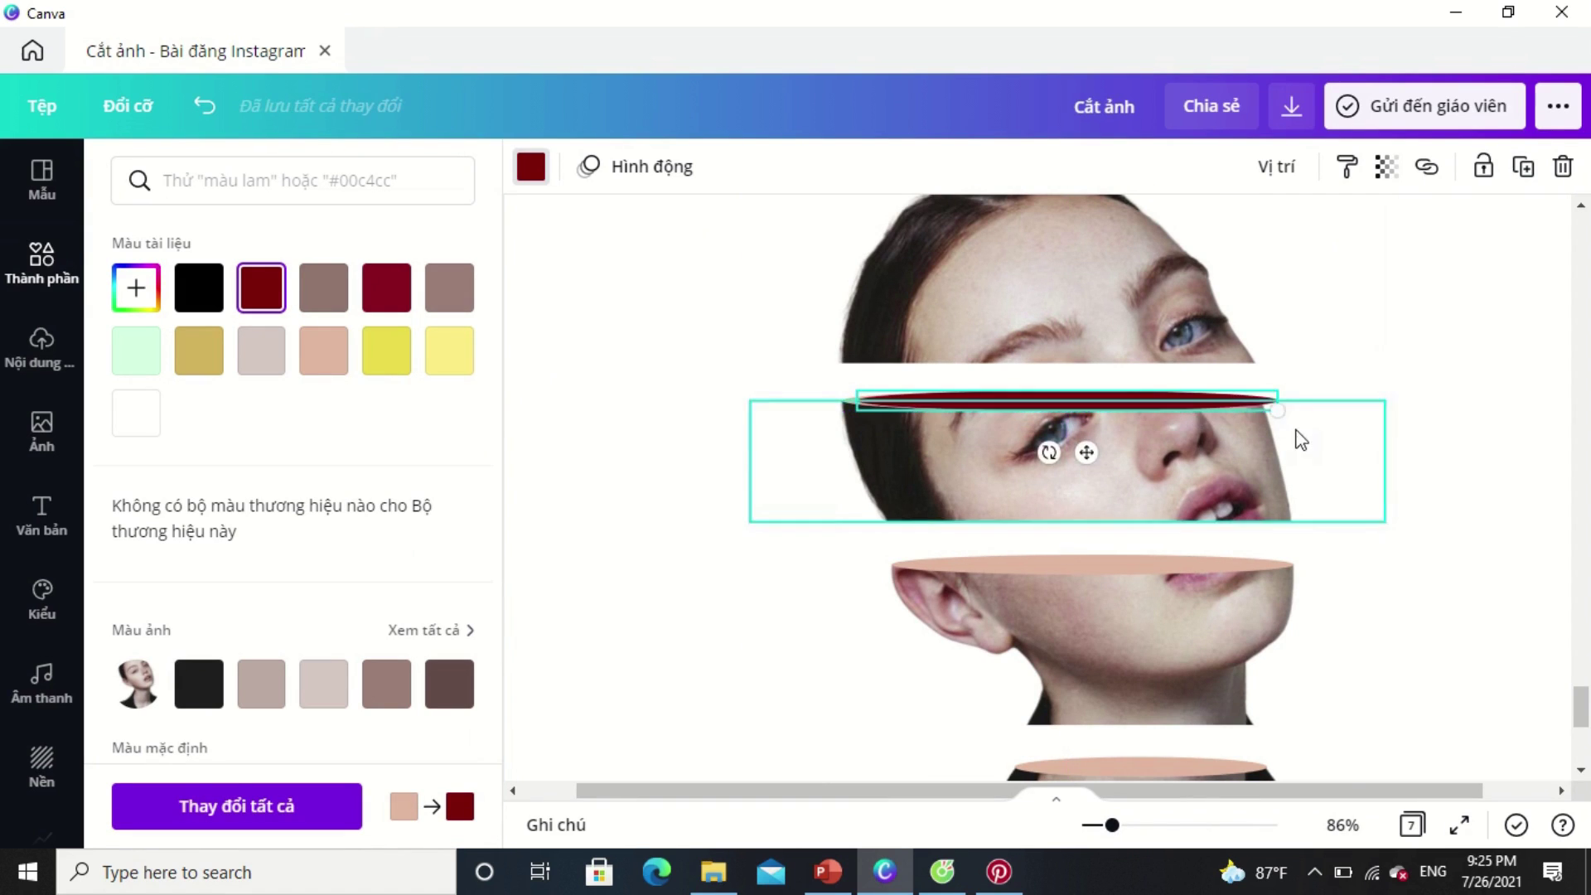
drag(1277, 412, 1233, 420)
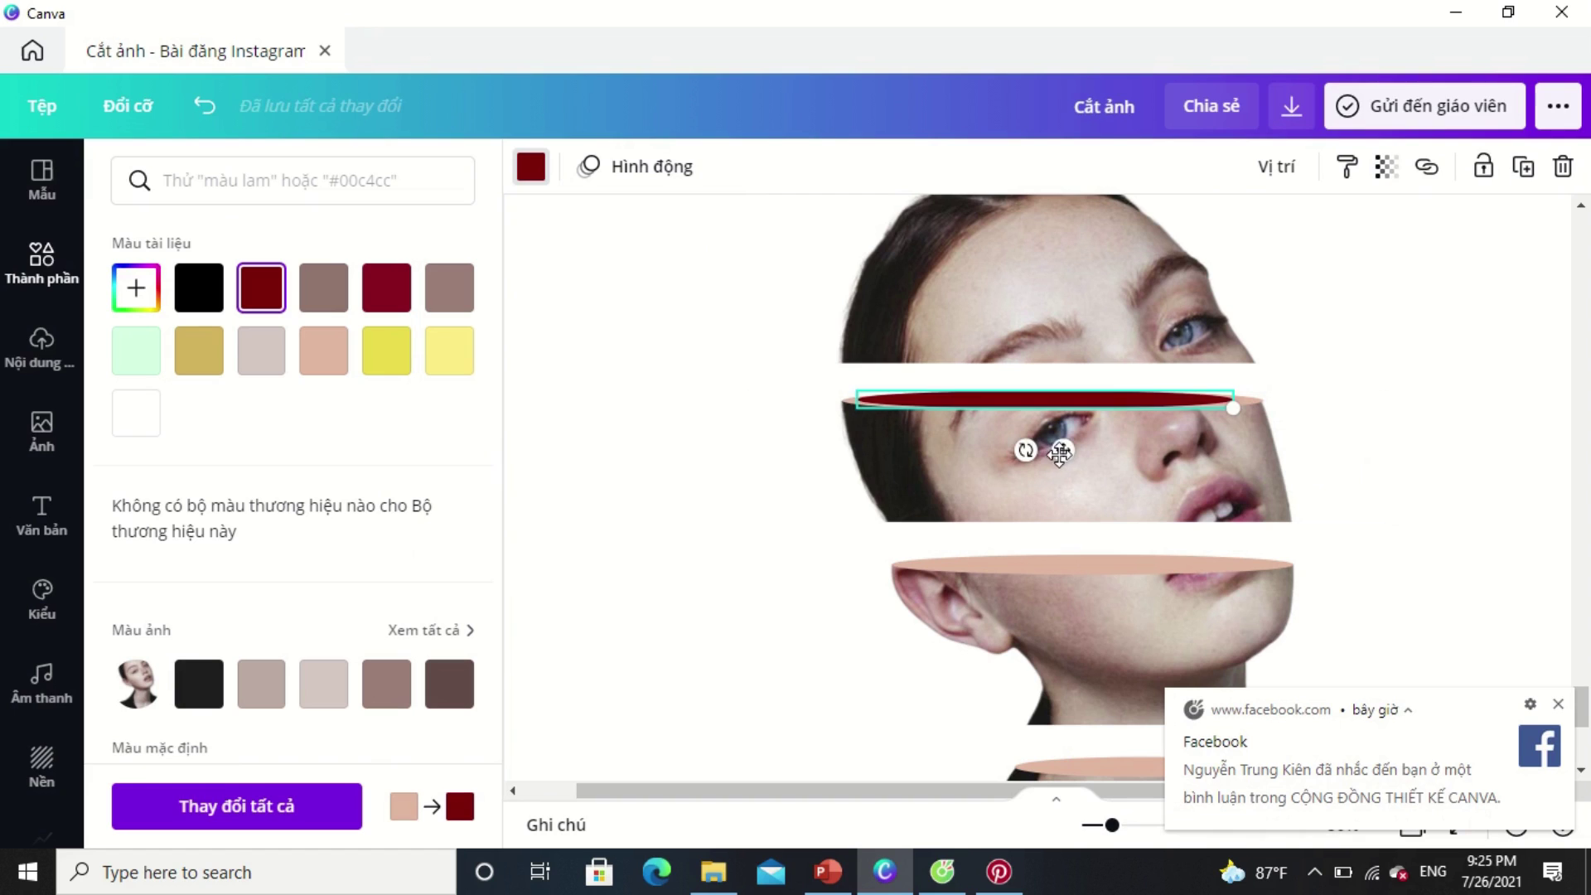
drag(1060, 452, 1070, 452)
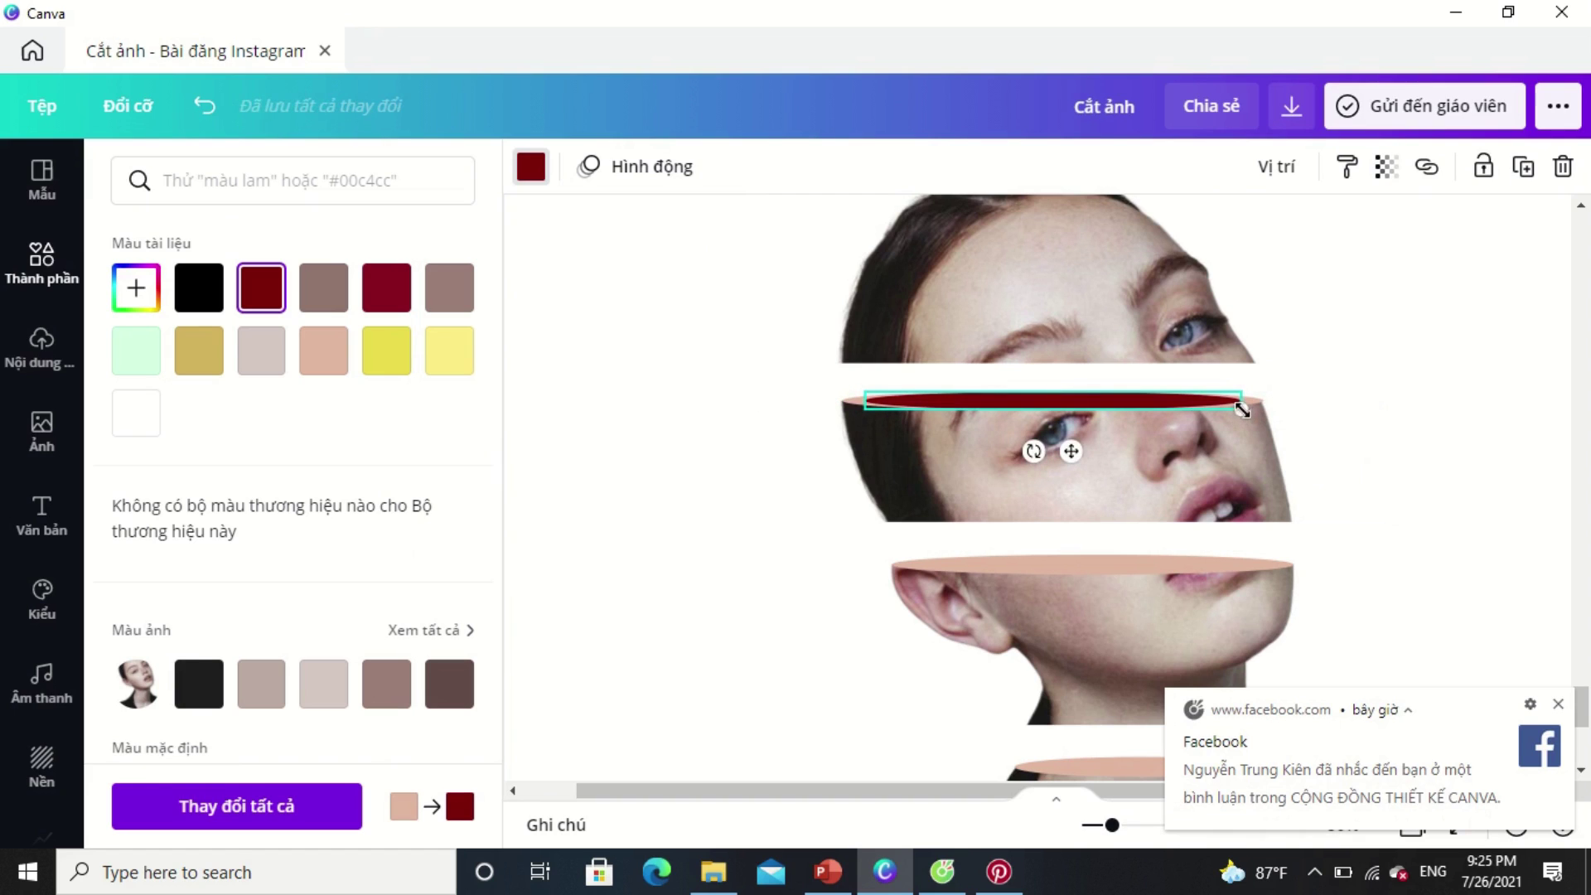
drag(1241, 408, 1227, 408)
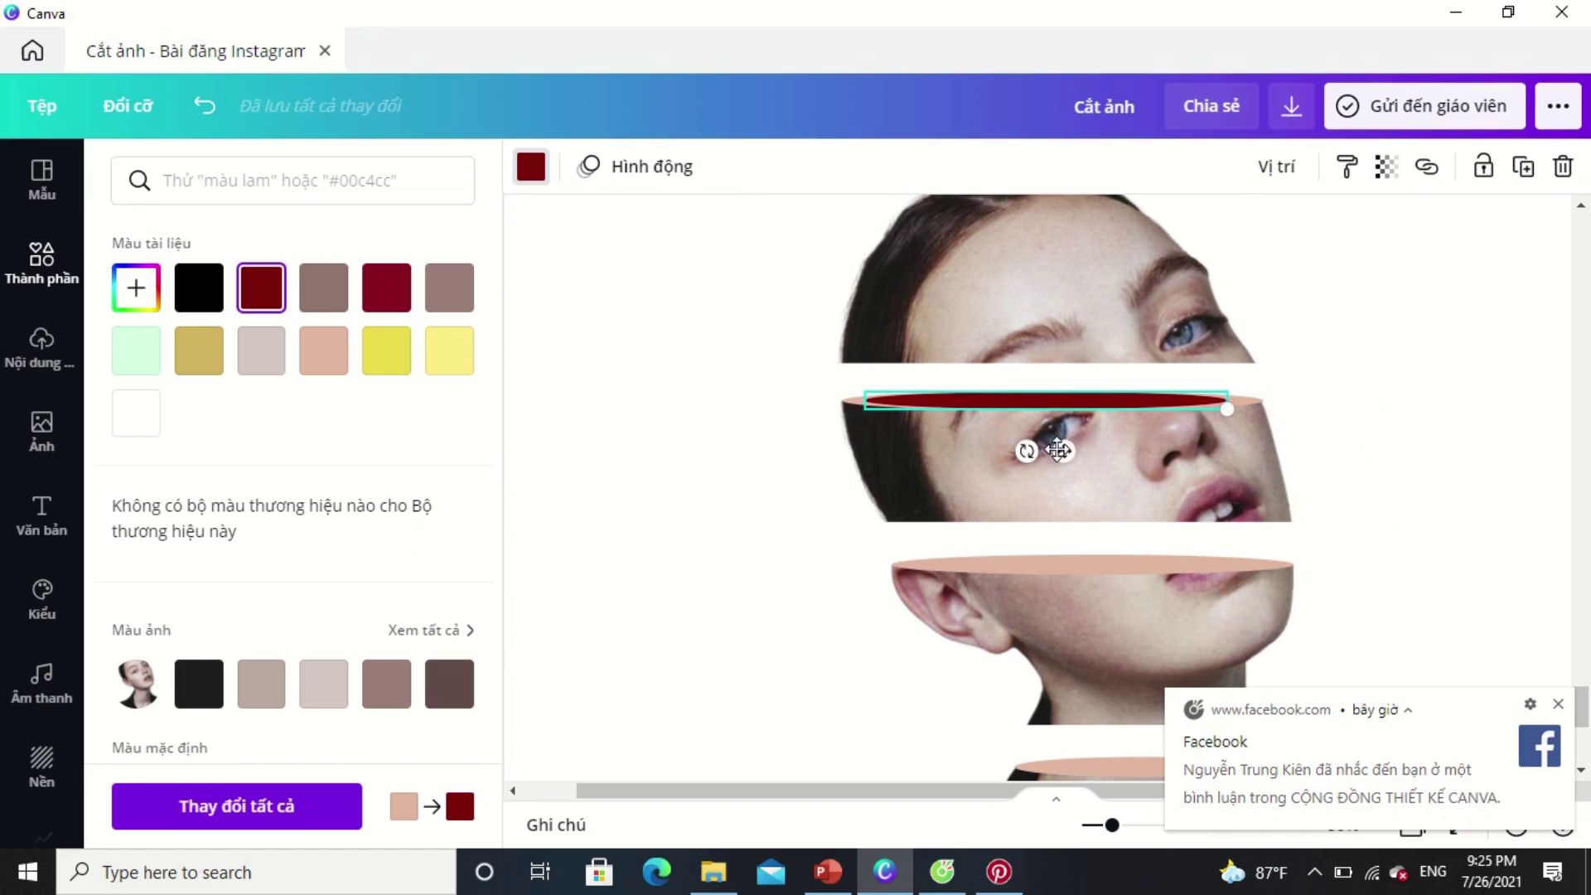
drag(1066, 453, 1059, 405)
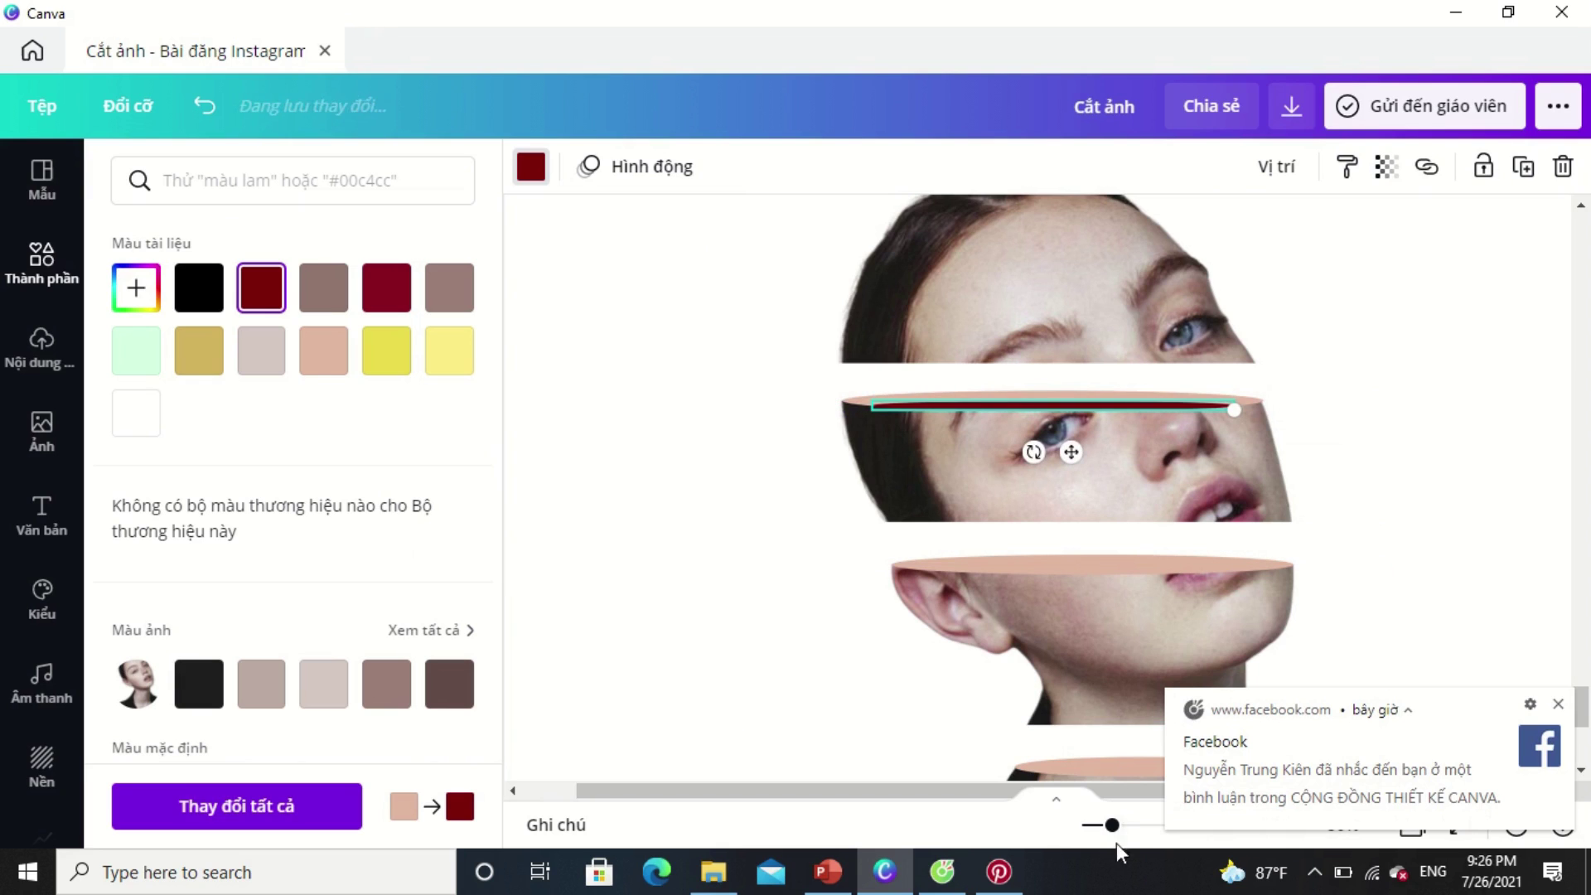
click(1144, 825)
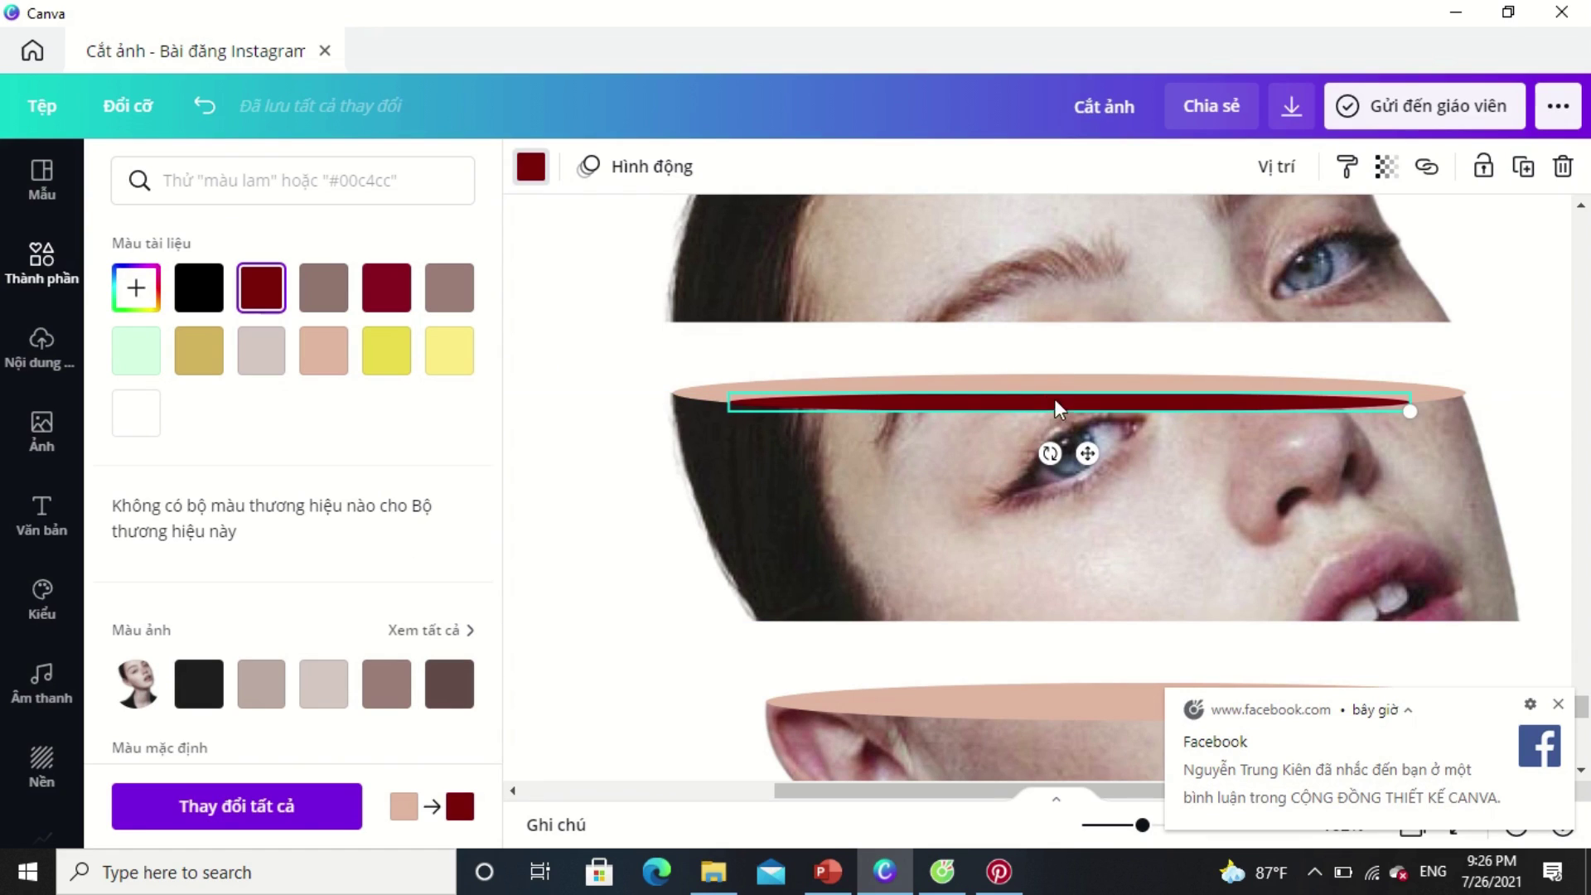
drag(1057, 385, 1056, 383)
drag(1085, 449, 1080, 451)
Duplicate the dark red ellipse, place the copy inside the chin slice's skin-coloured ellipse and narrow it to leave a rim at both ends.
click(1524, 168)
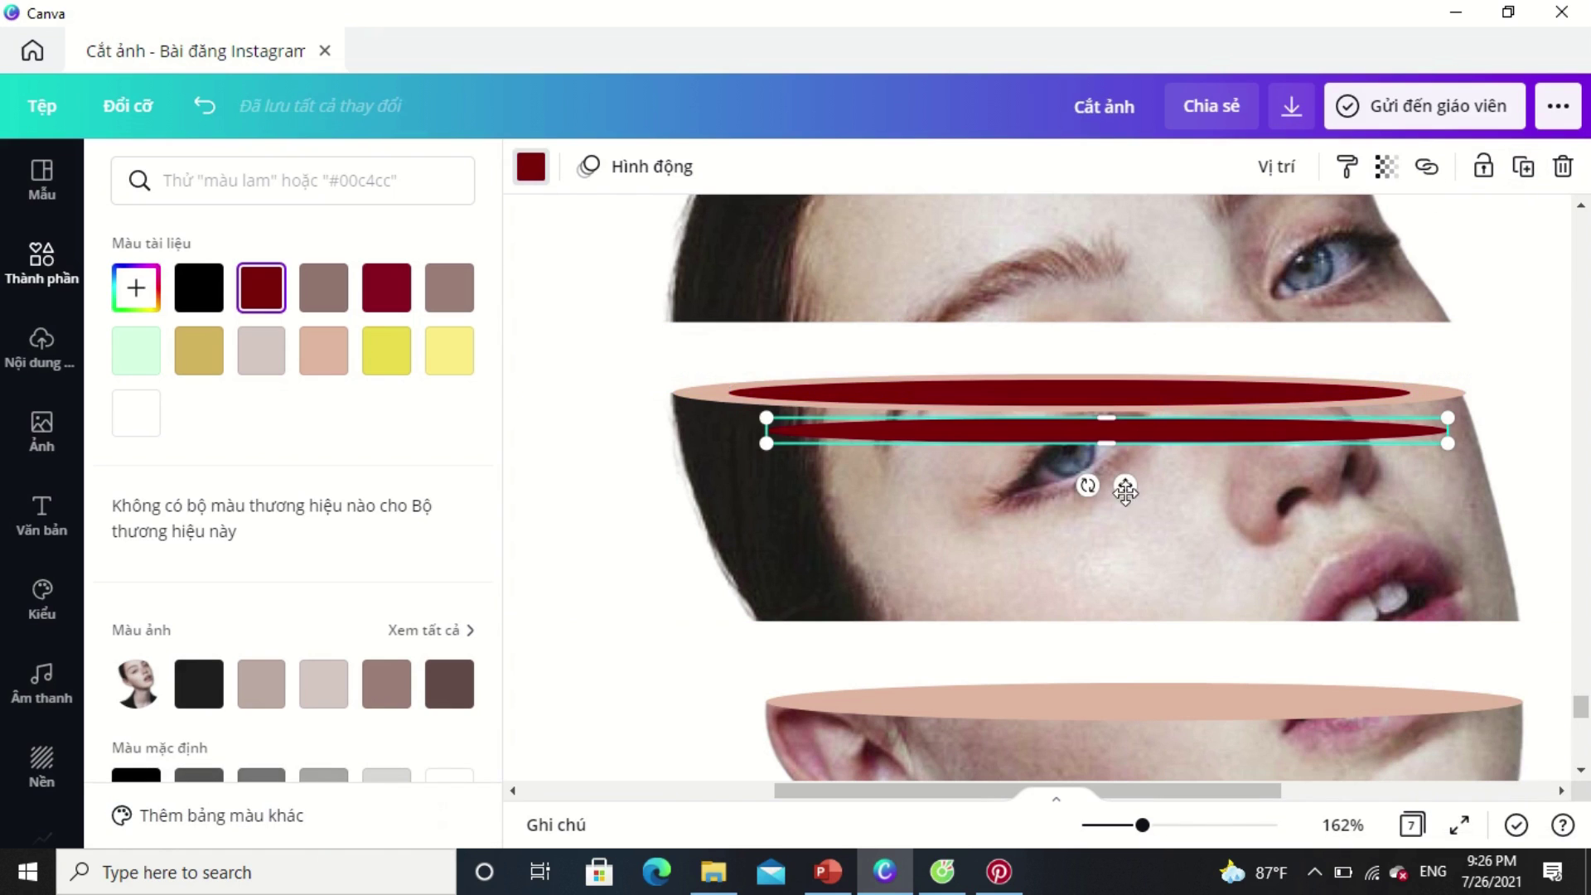
scroll(1183, 576, down, 1)
drag(1122, 371, 1172, 641)
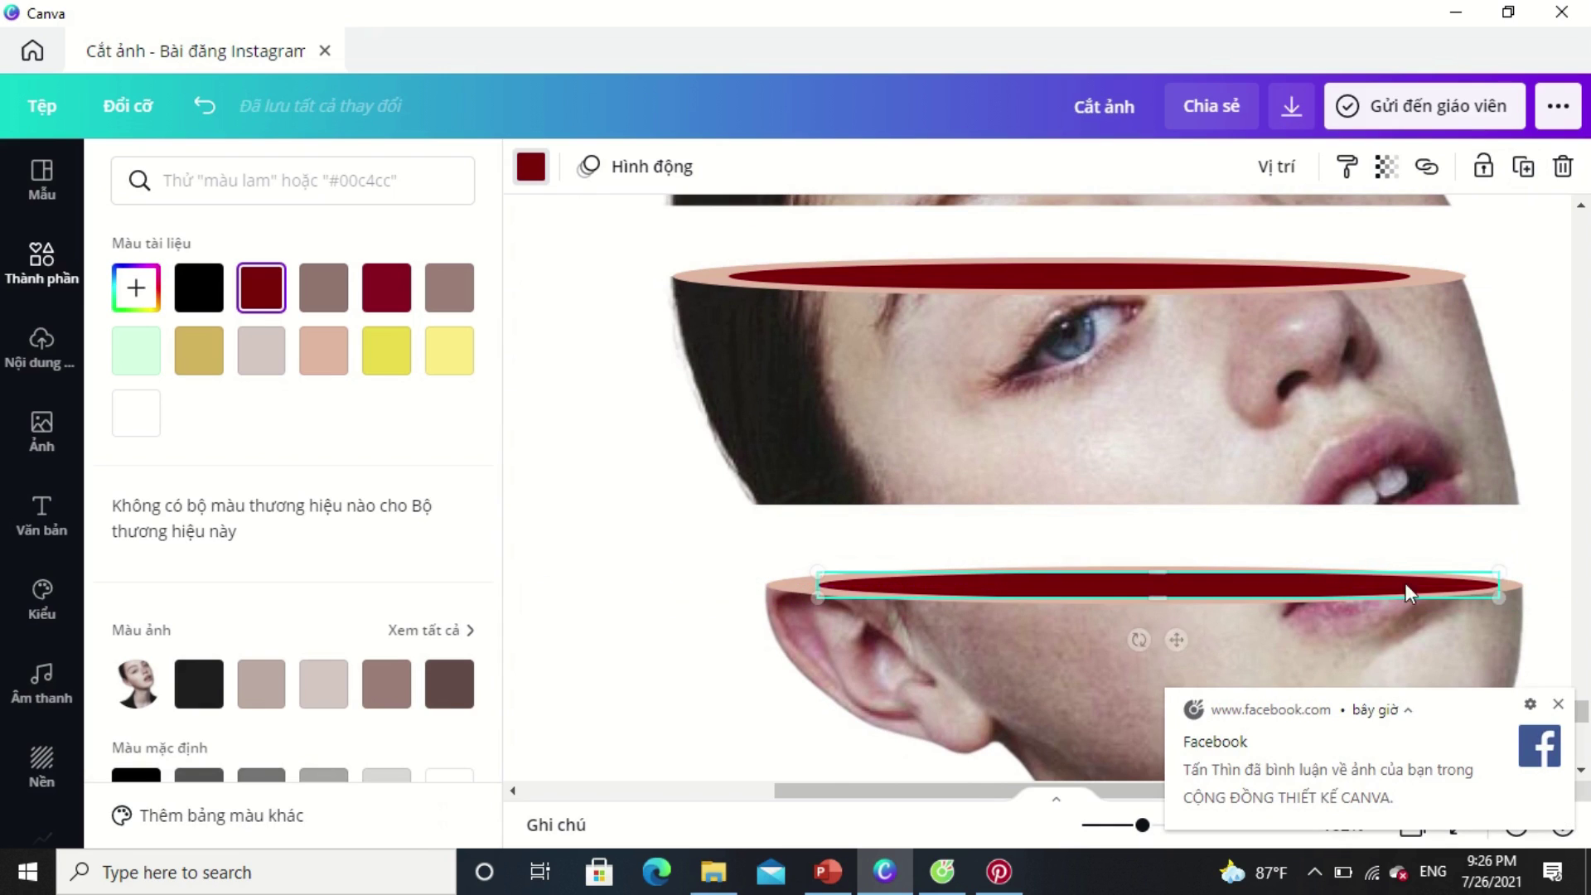
drag(1489, 584, 1476, 586)
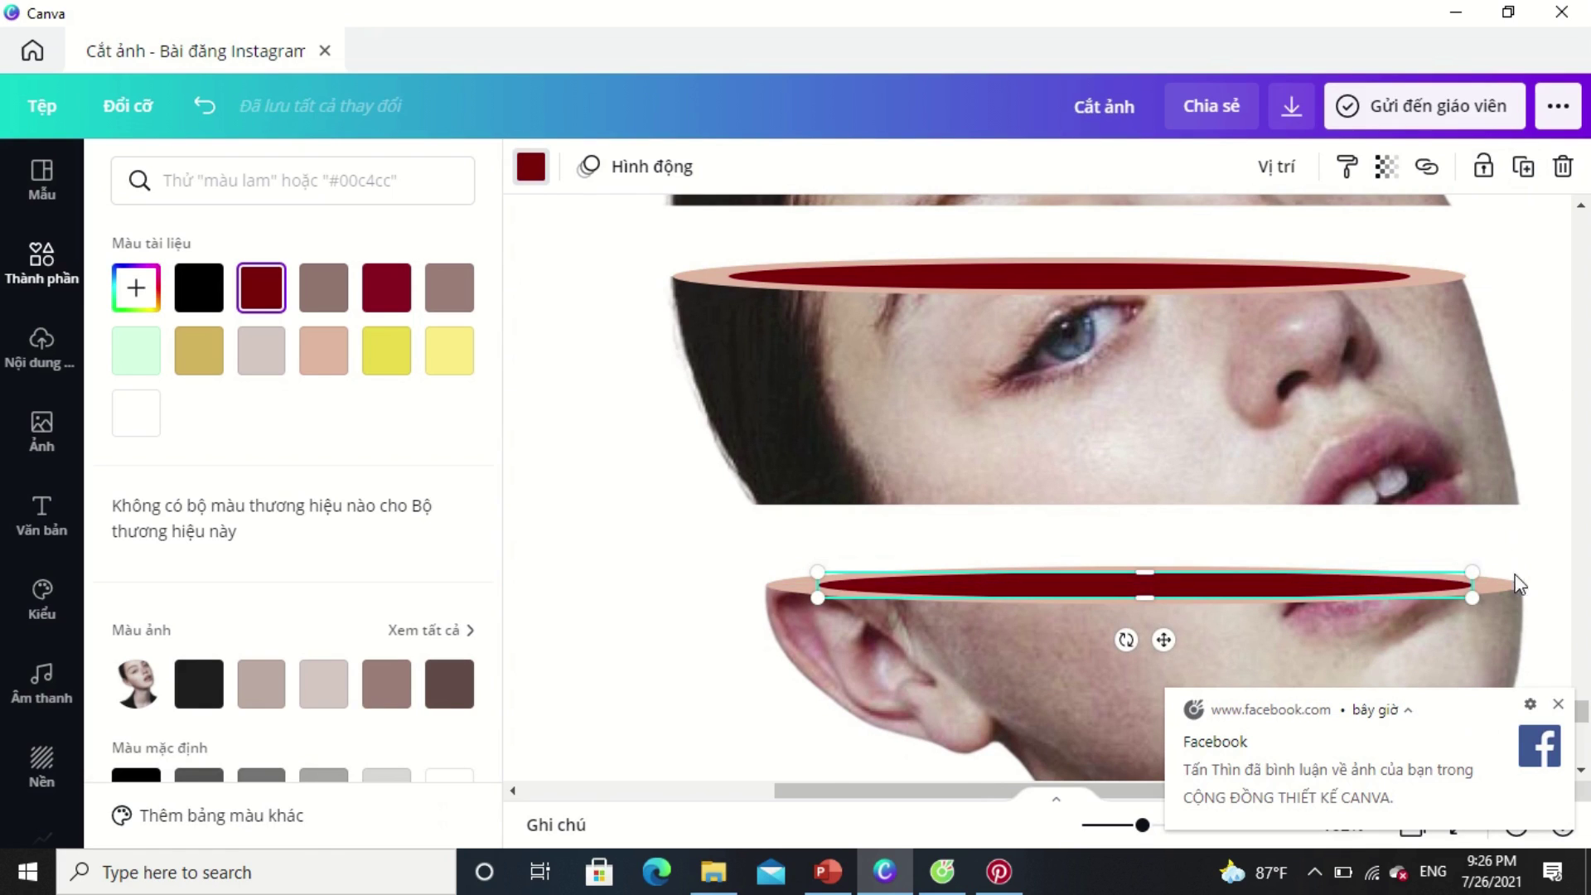
click(1558, 703)
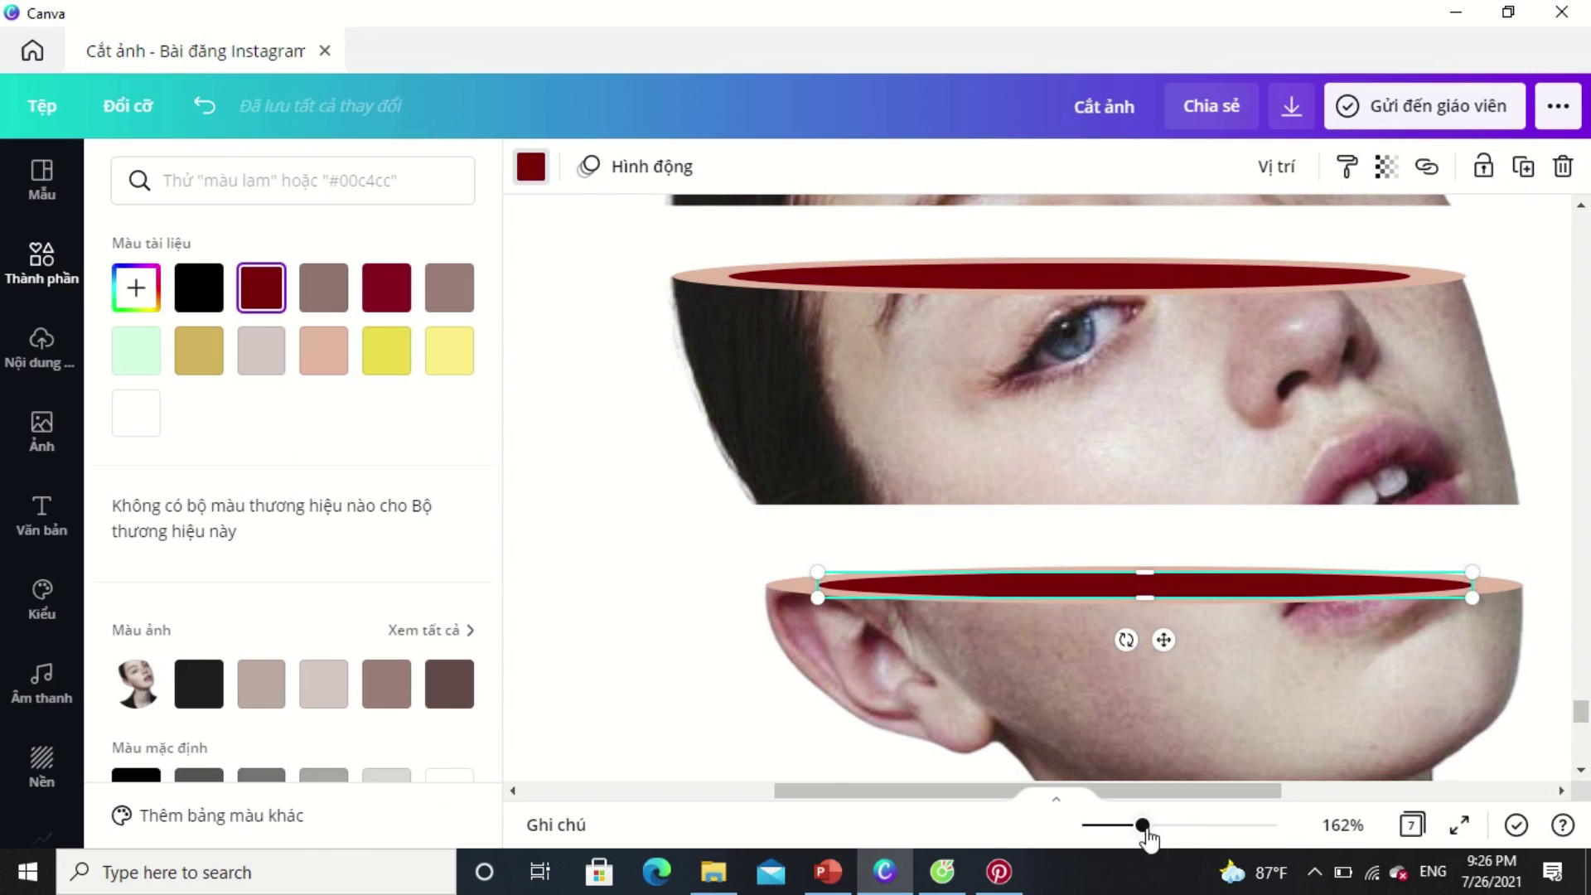
drag(1148, 838, 1145, 839)
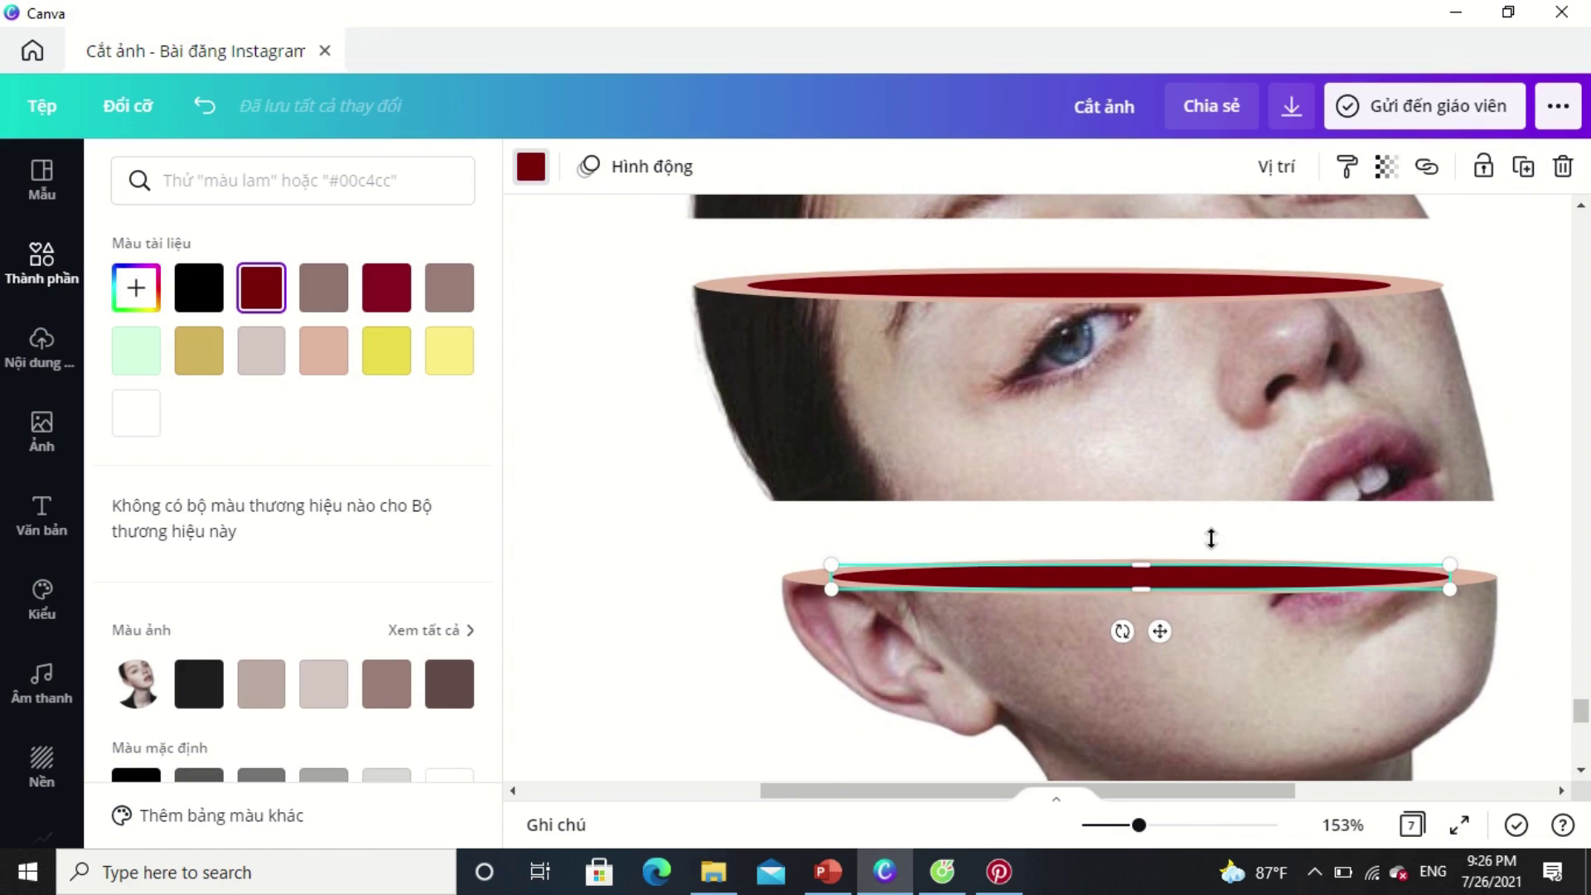
key(Escape)
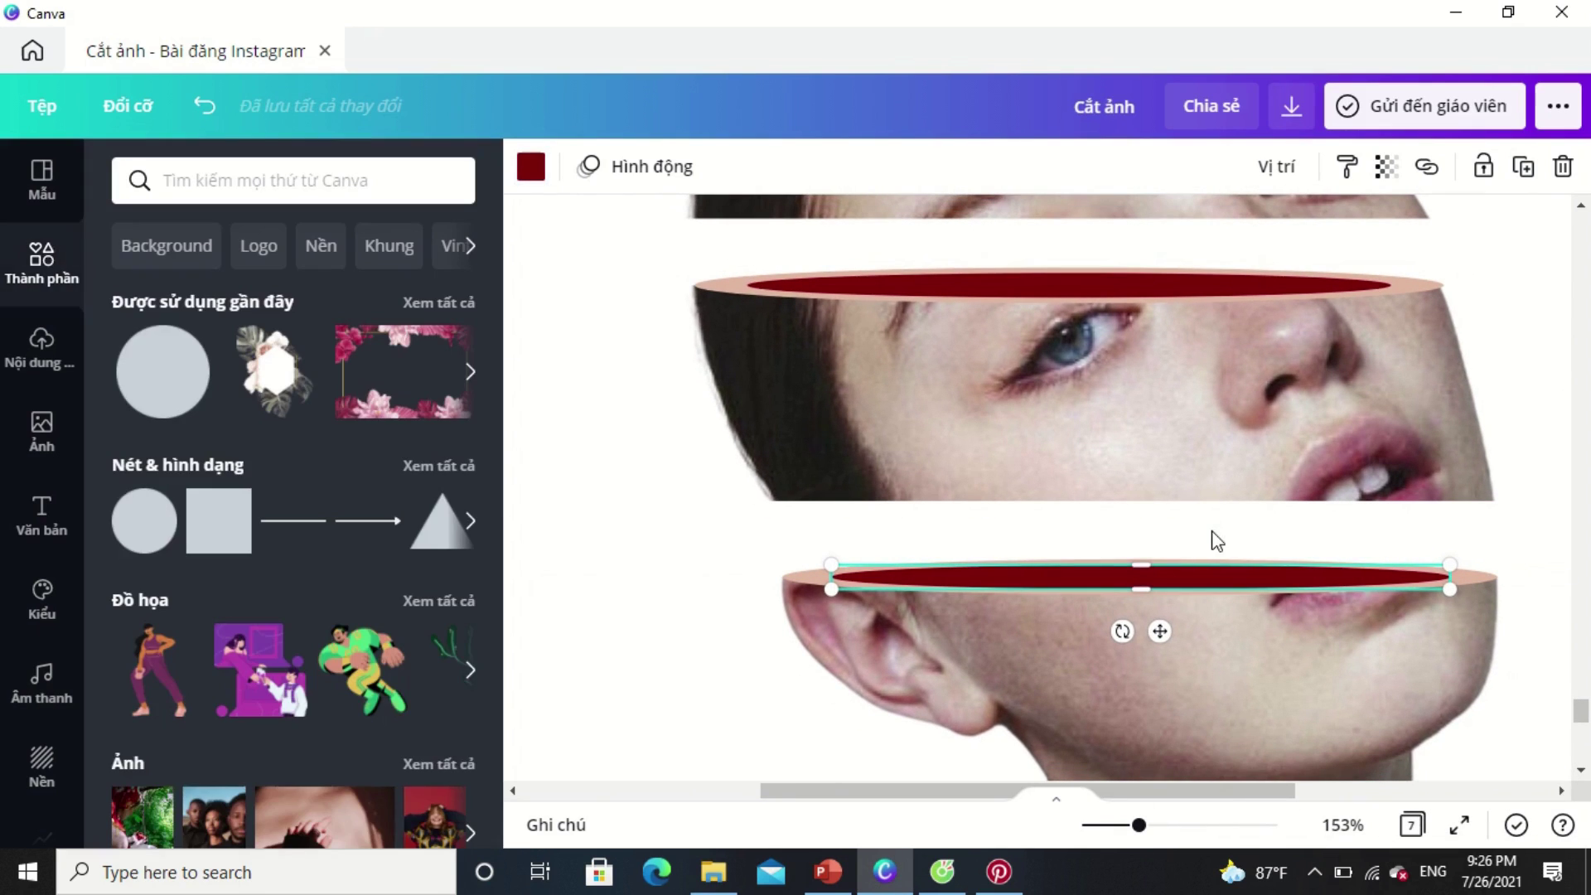
click(645, 554)
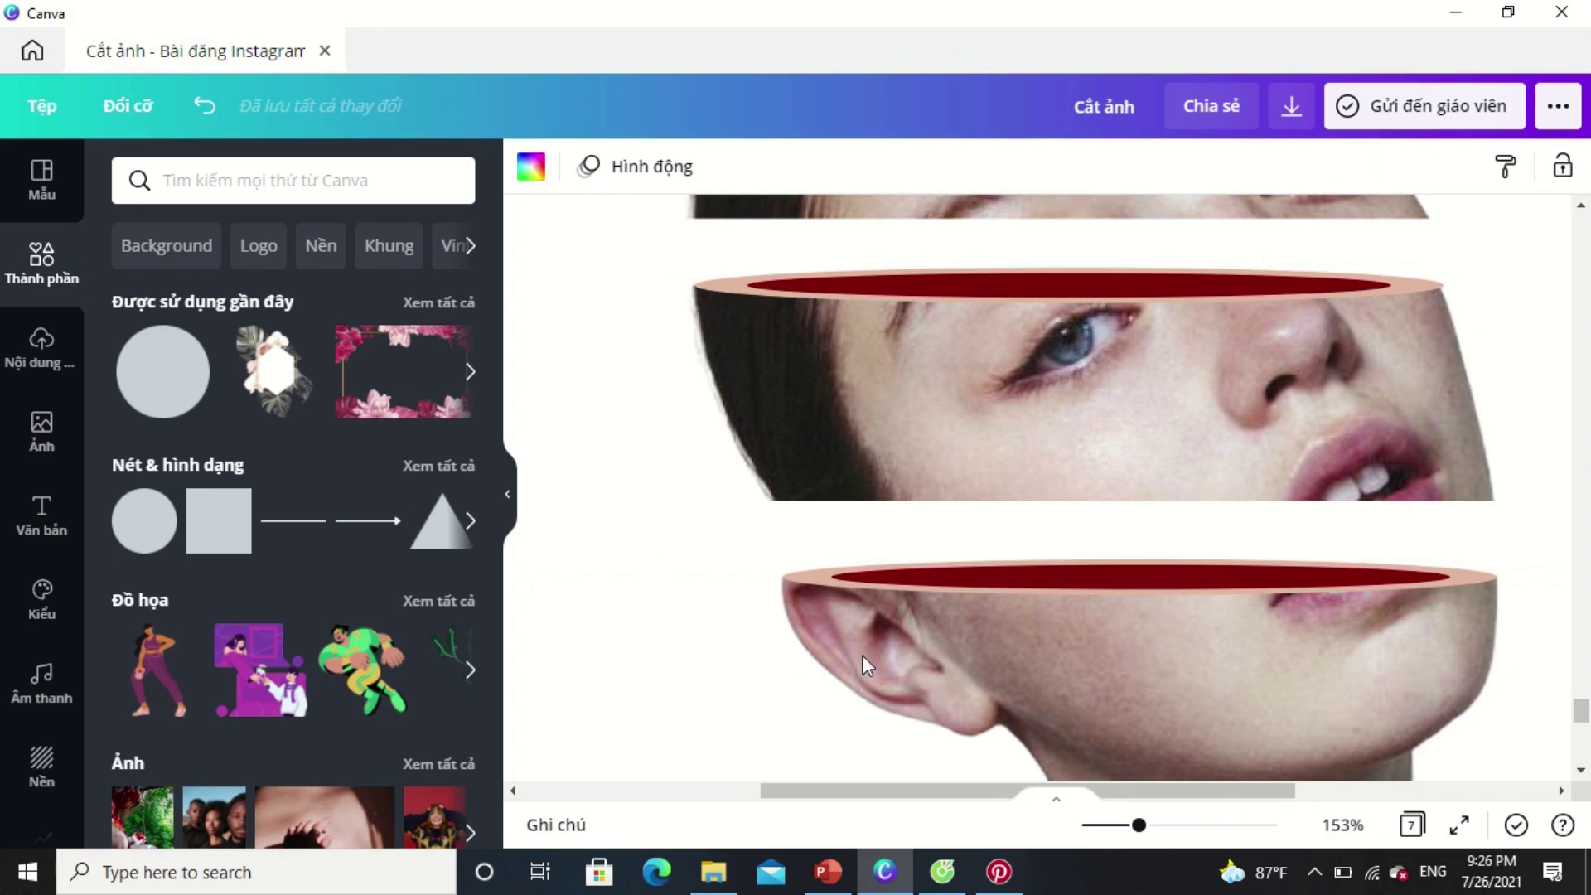
Duplicate the chin slice's dark red ellipse and move the copy into the gap just above the body slice's ellipse.
click(1226, 576)
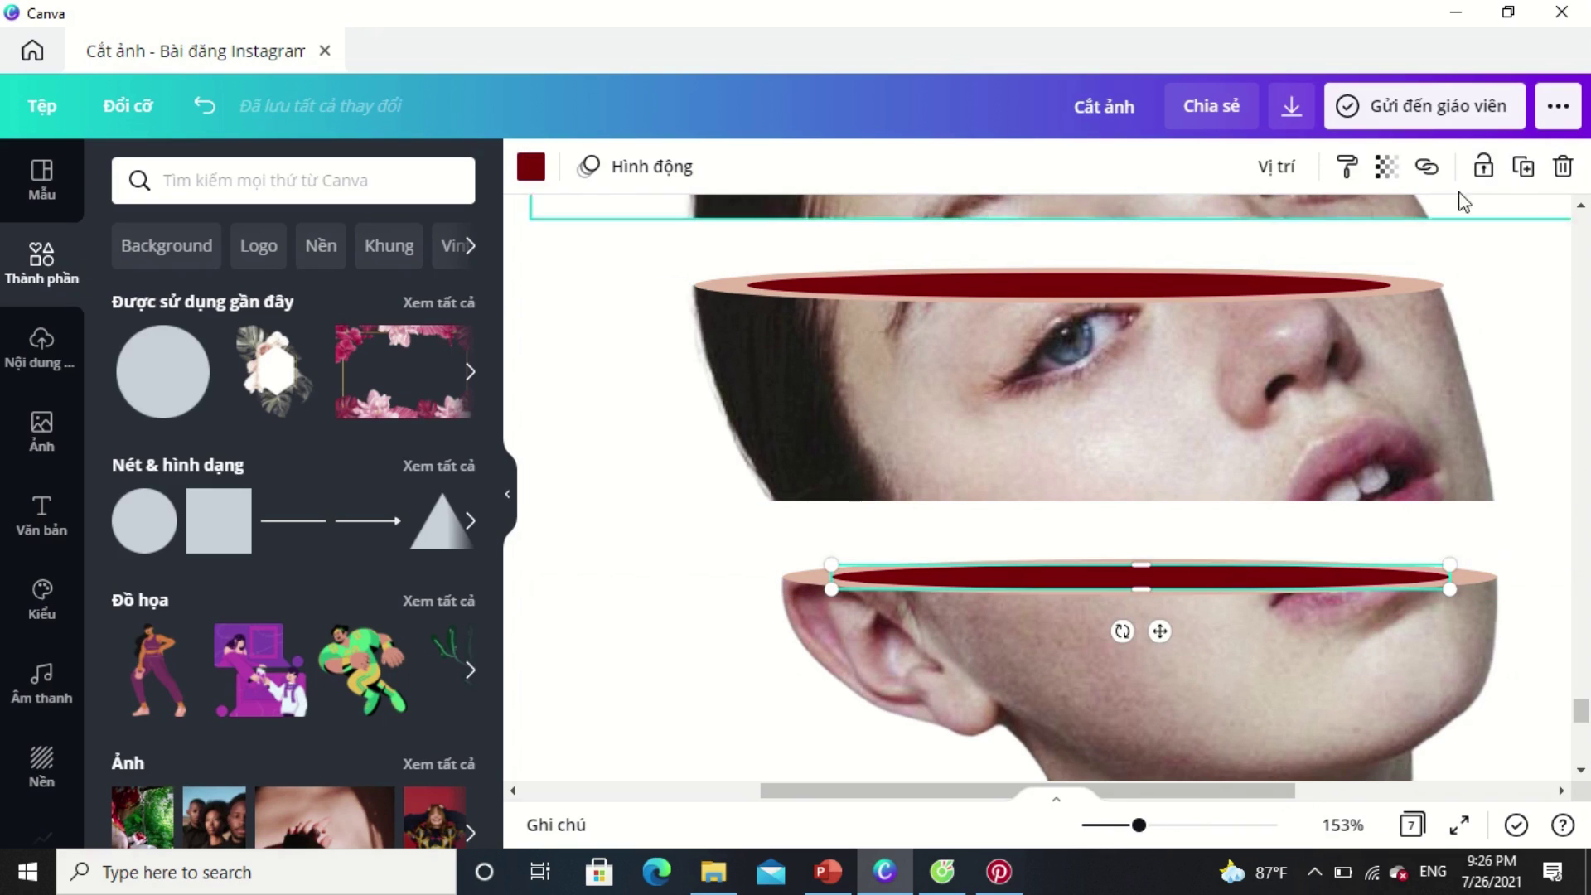
click(1523, 167)
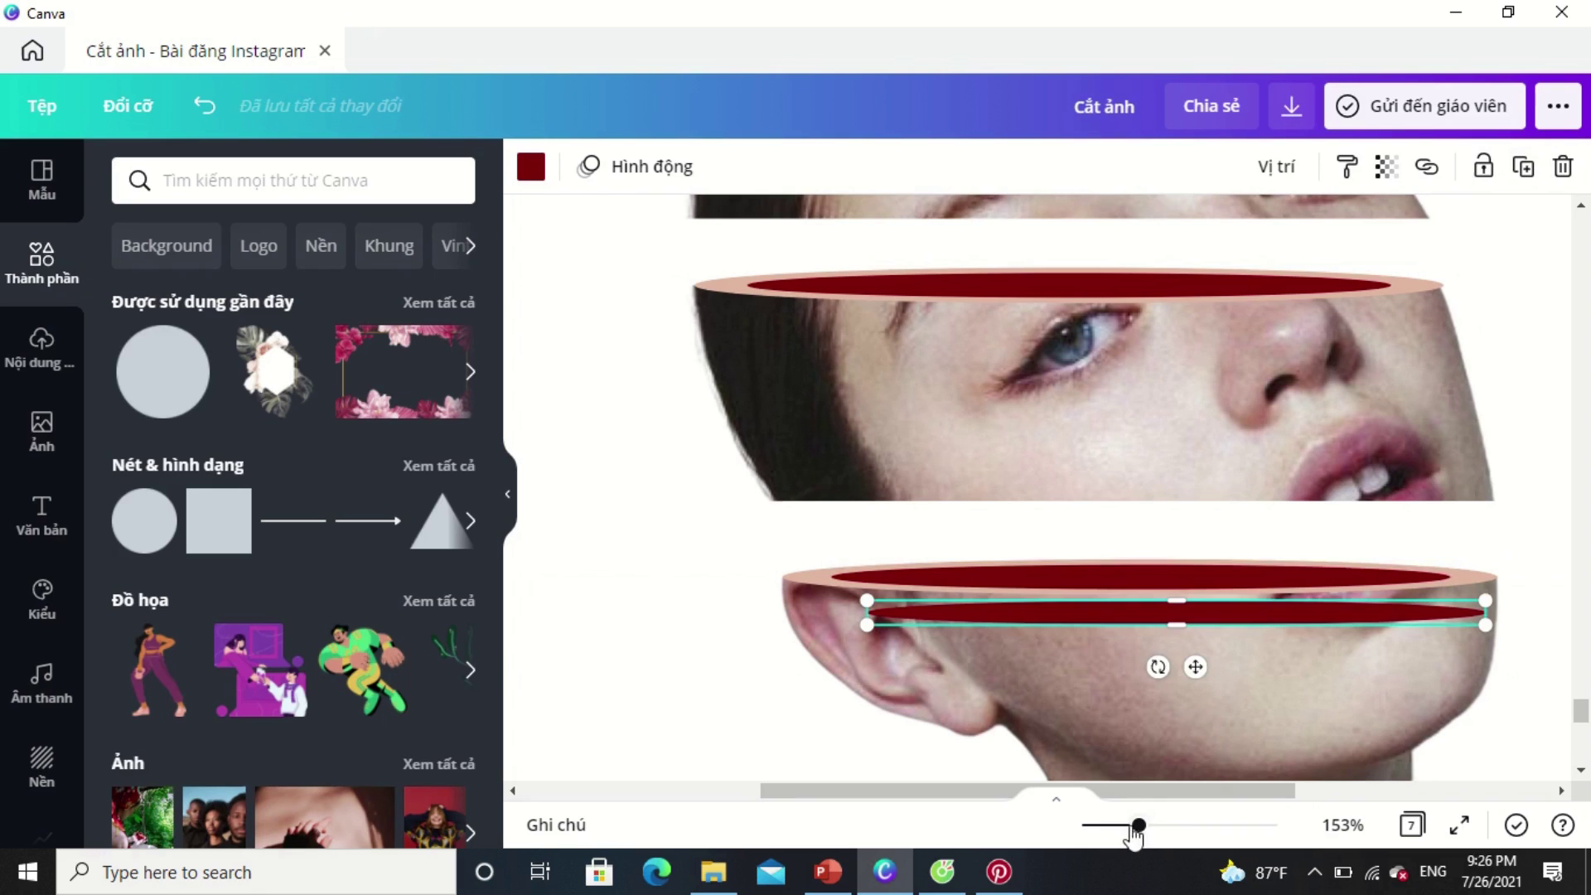
drag(1137, 826, 1108, 826)
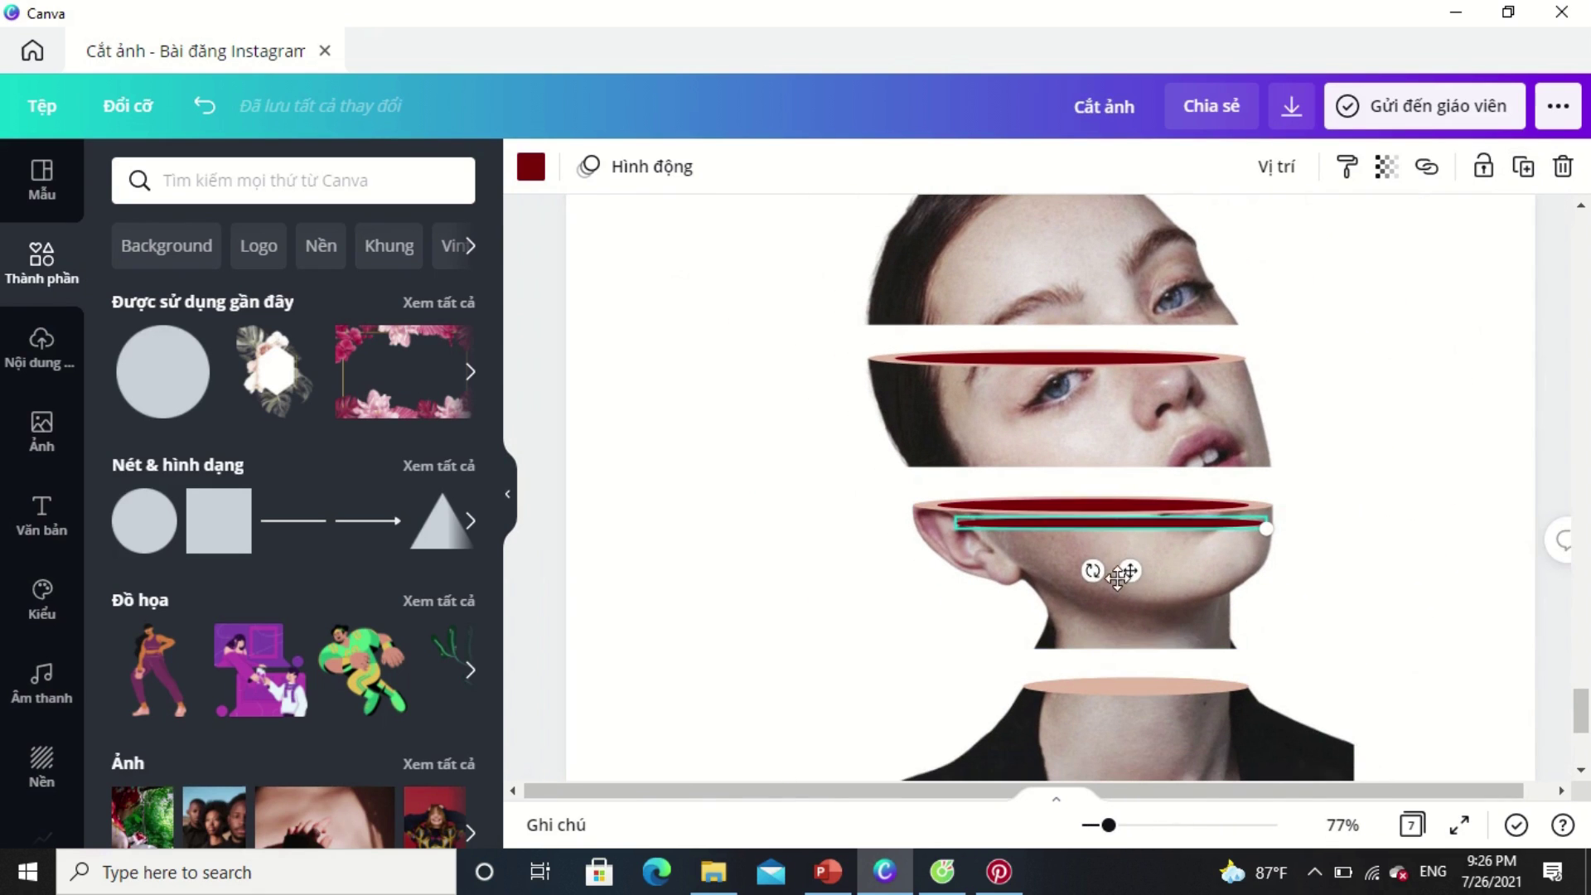
drag(1127, 572, 1189, 709)
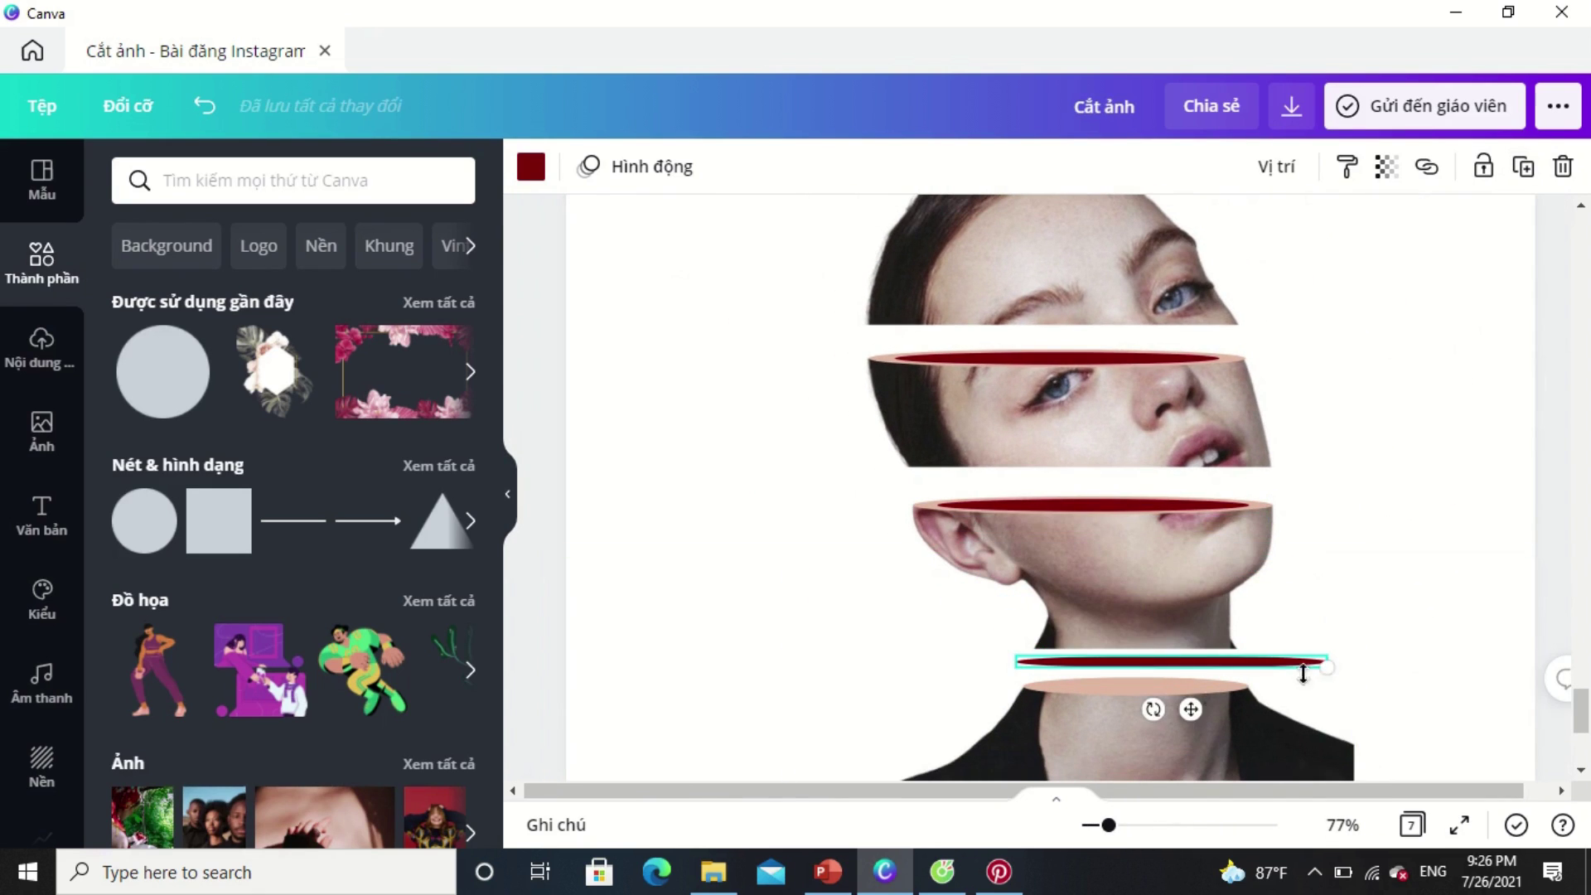
Narrow the dark red copy from both ends to slightly less than the width of the body slice's skin-coloured ellipse.
drag(1109, 825, 1165, 825)
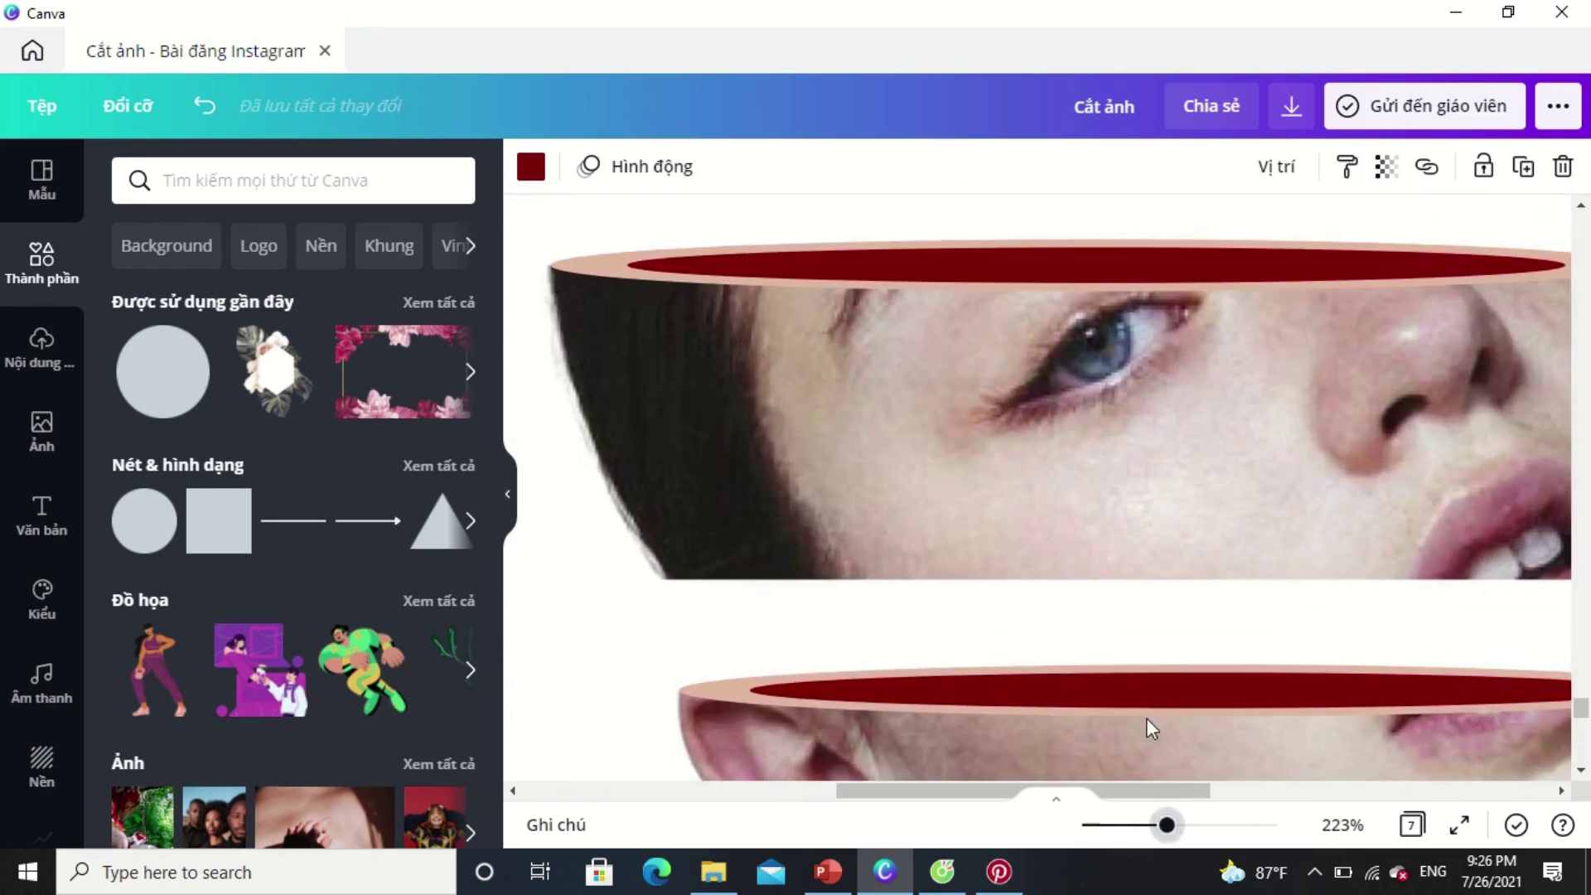
scroll(1152, 585, down, 4)
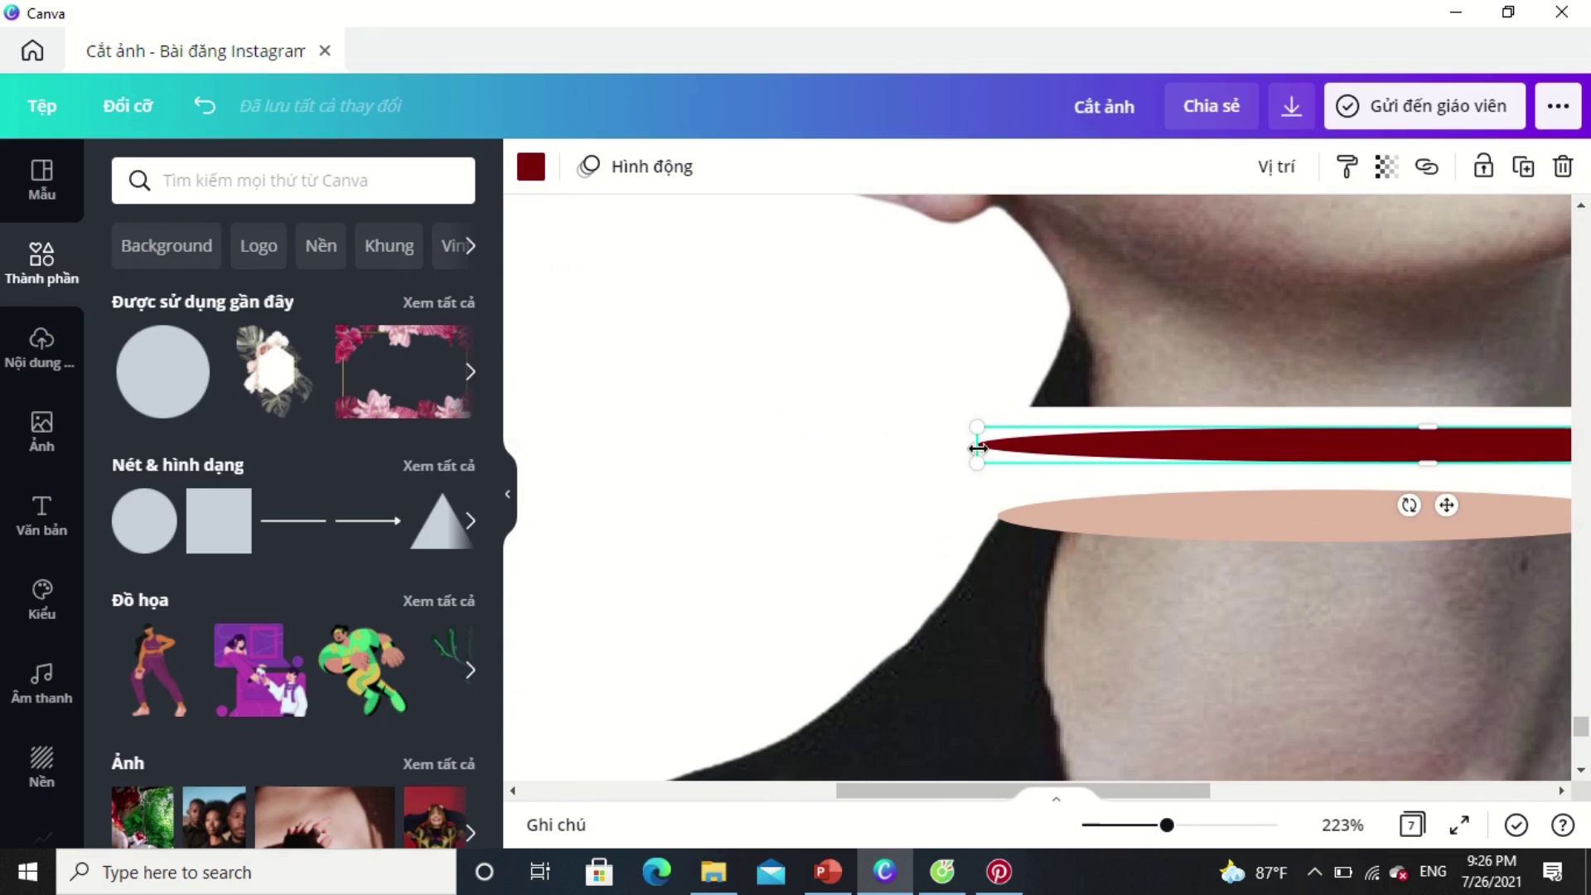
drag(984, 448, 1046, 449)
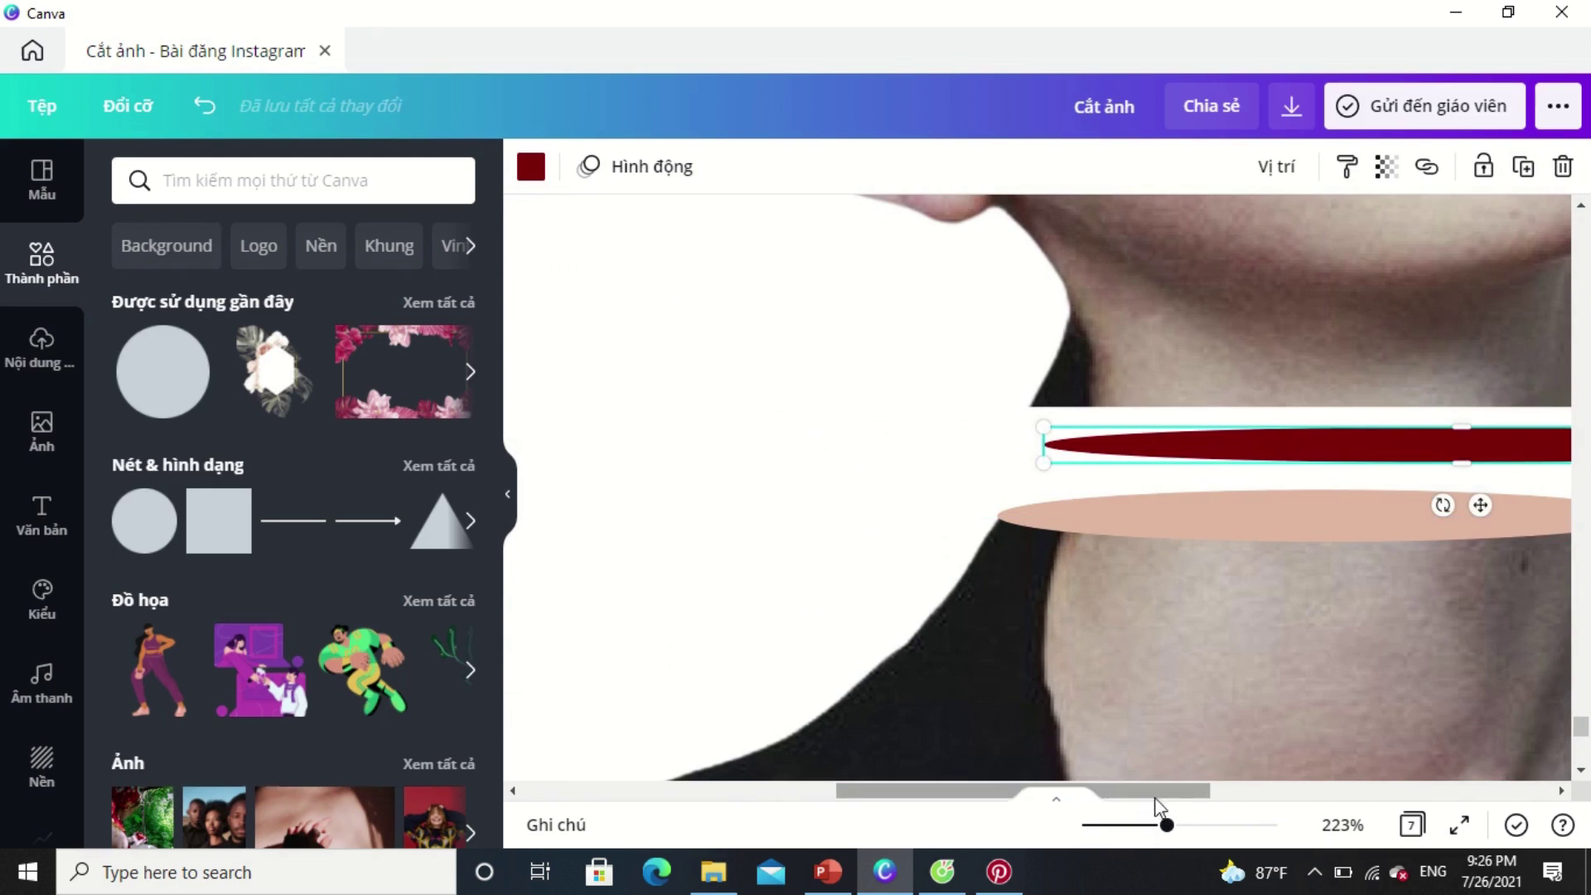
drag(1160, 795, 1246, 792)
click(1428, 505)
click(1425, 445)
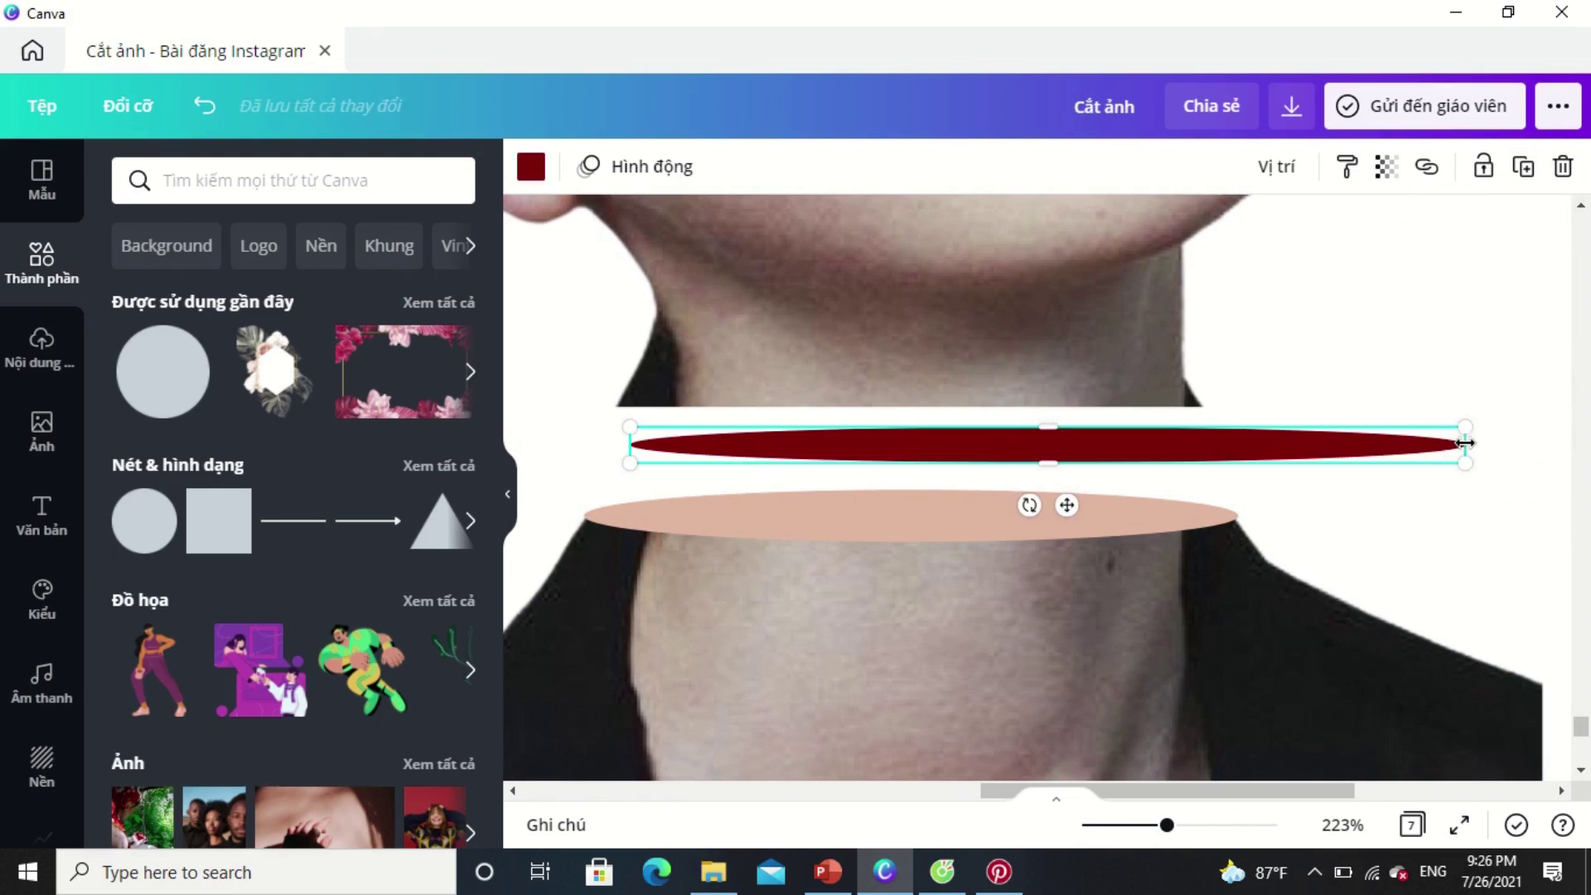
drag(1425, 444, 1252, 448)
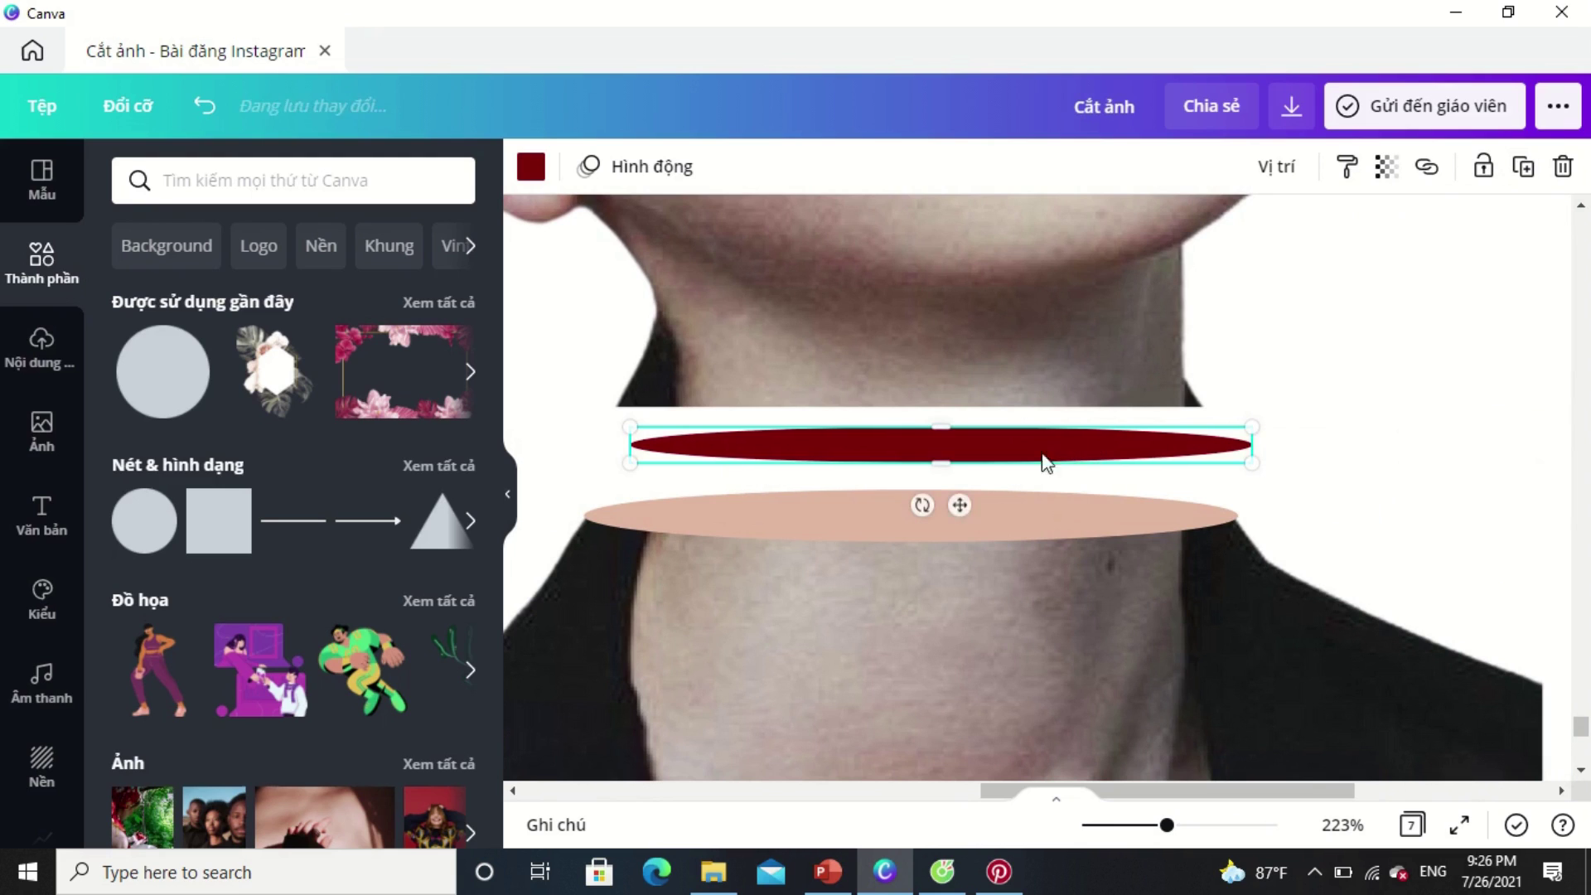
Centre the dark red ellipse inside the body slice's skin-coloured ellipse and shorten both ends to leave an even rim.
drag(950, 531, 958, 570)
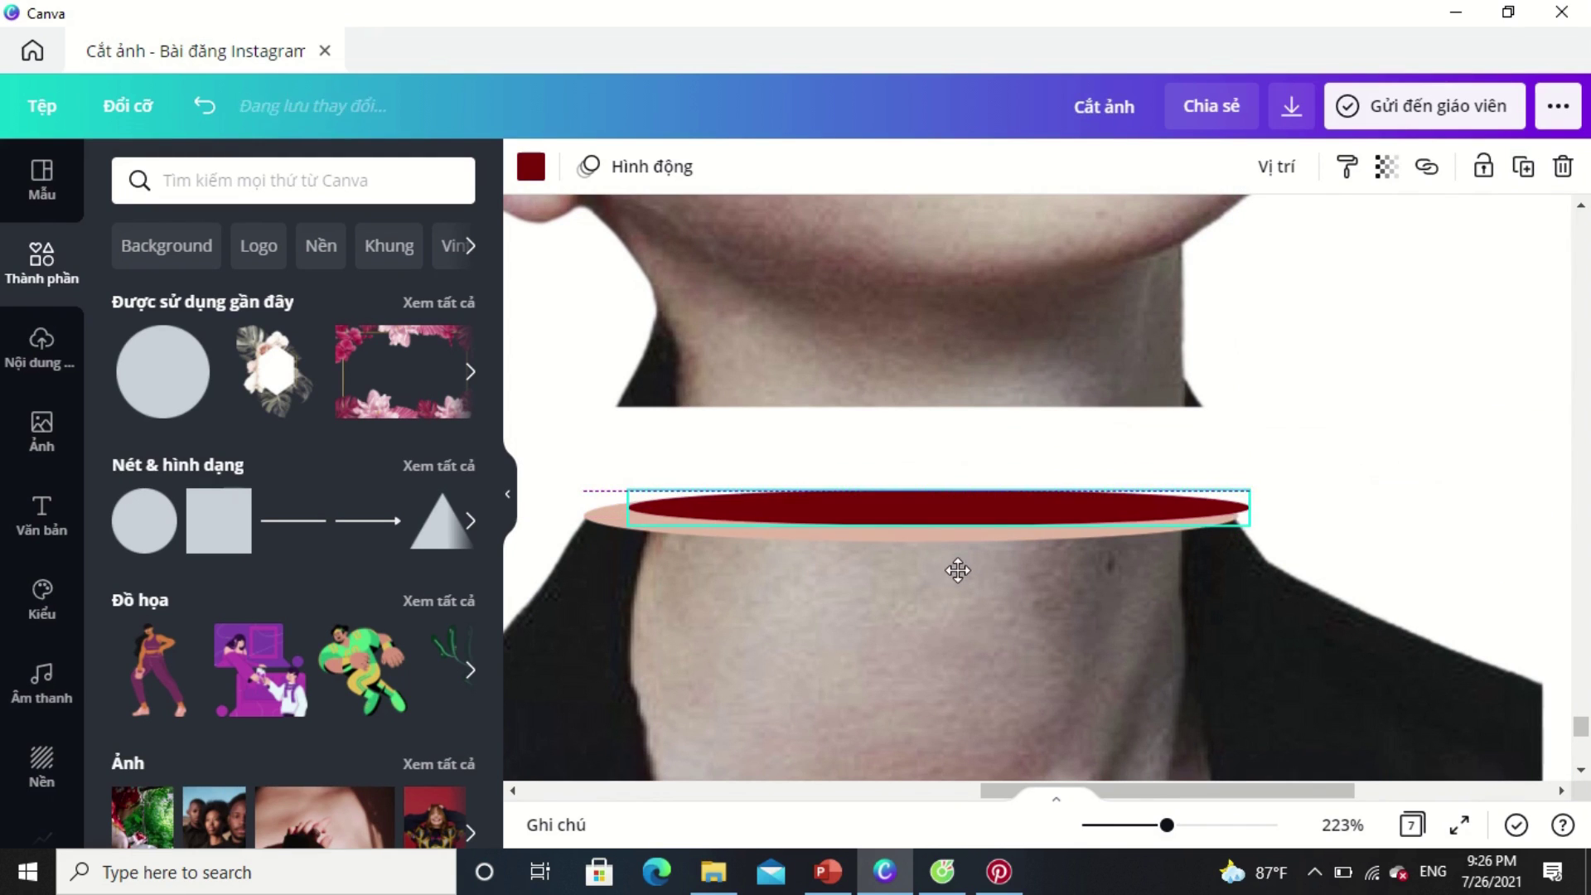
drag(1119, 514, 1119, 514)
drag(1234, 510, 1201, 512)
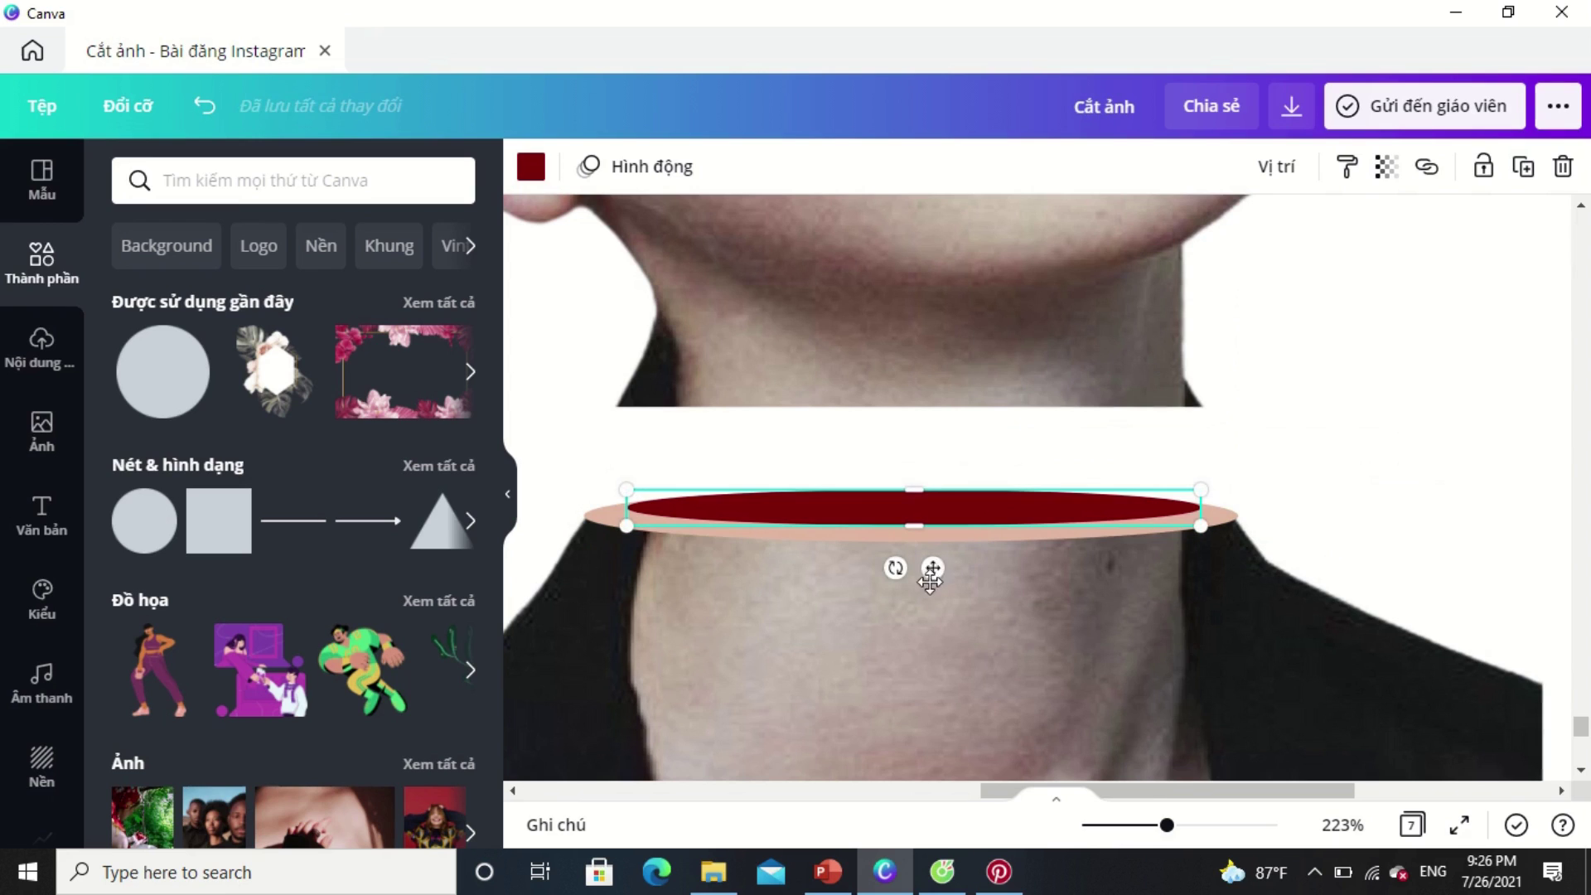
drag(930, 580, 928, 569)
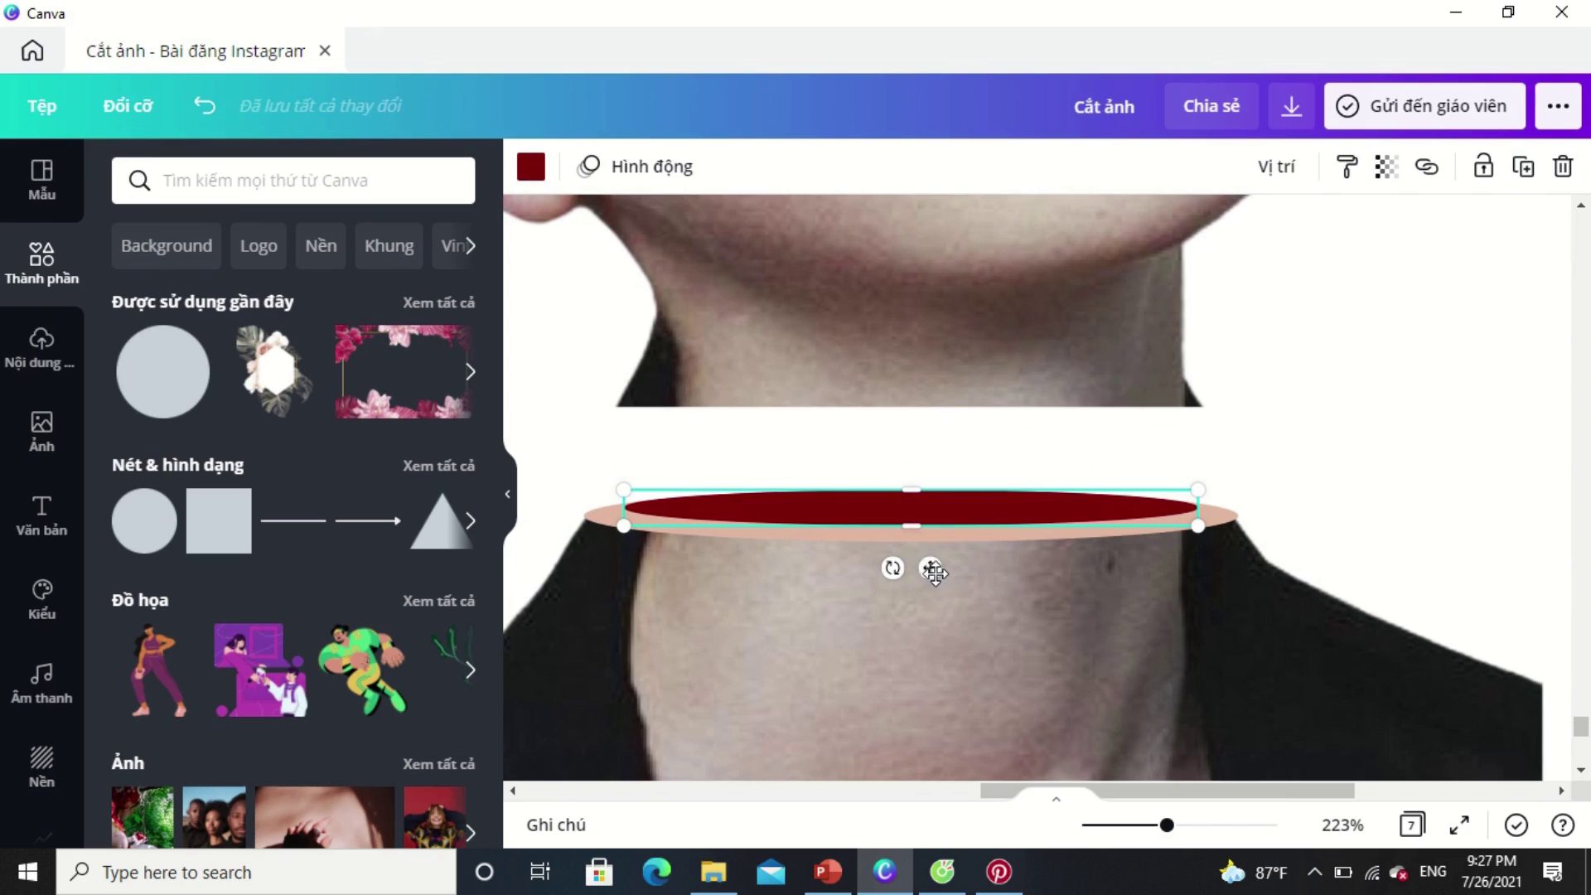
drag(935, 571, 937, 576)
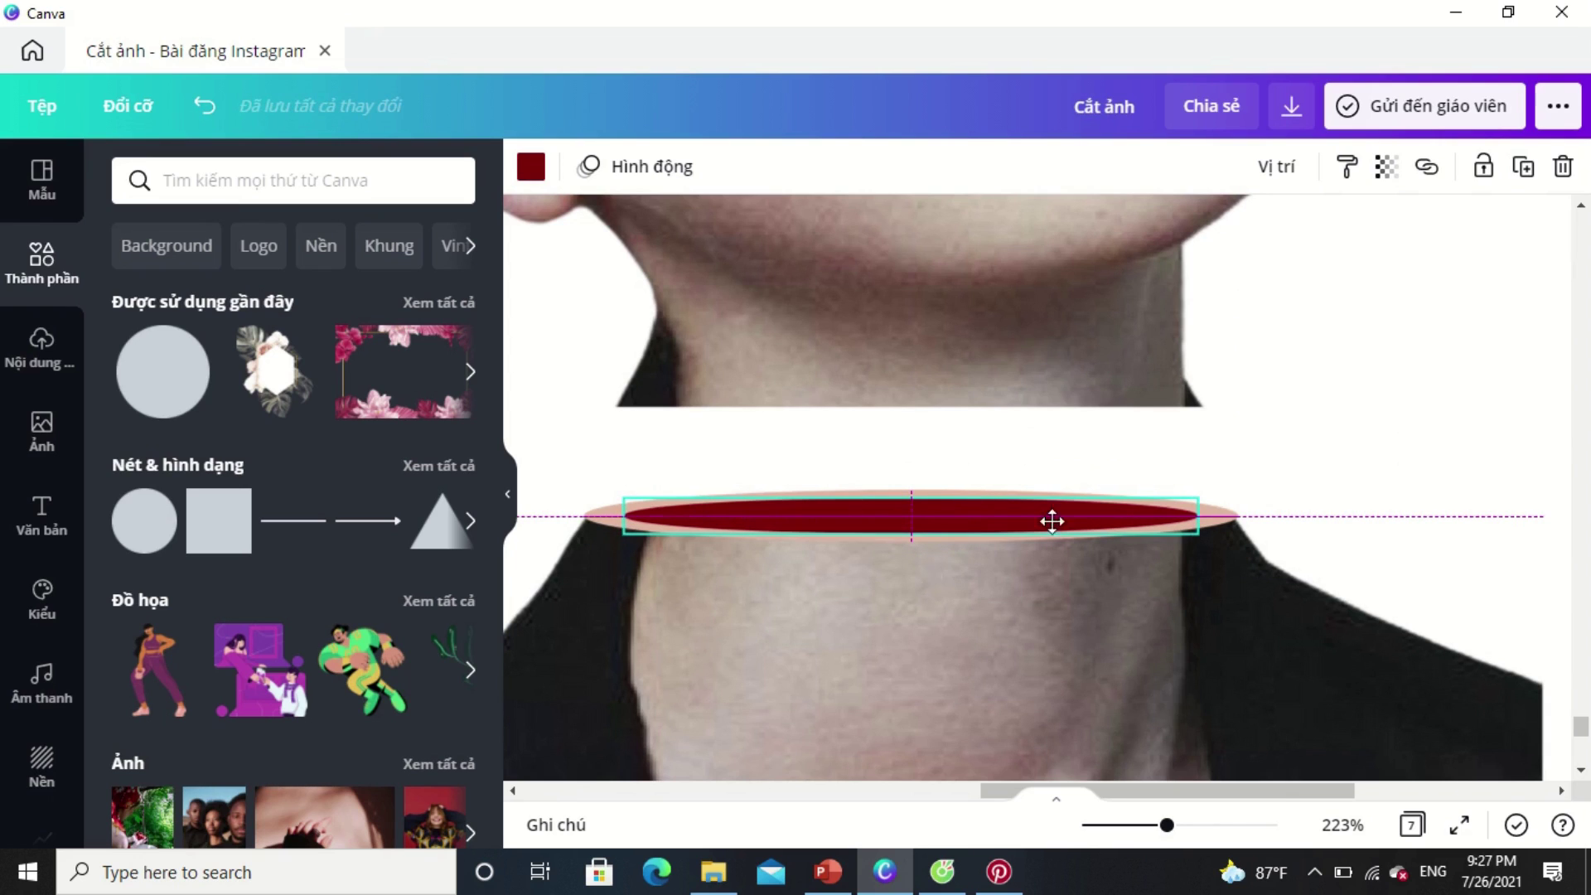
drag(1052, 520, 1052, 520)
drag(1191, 512, 1182, 511)
drag(636, 514, 646, 514)
click(1372, 481)
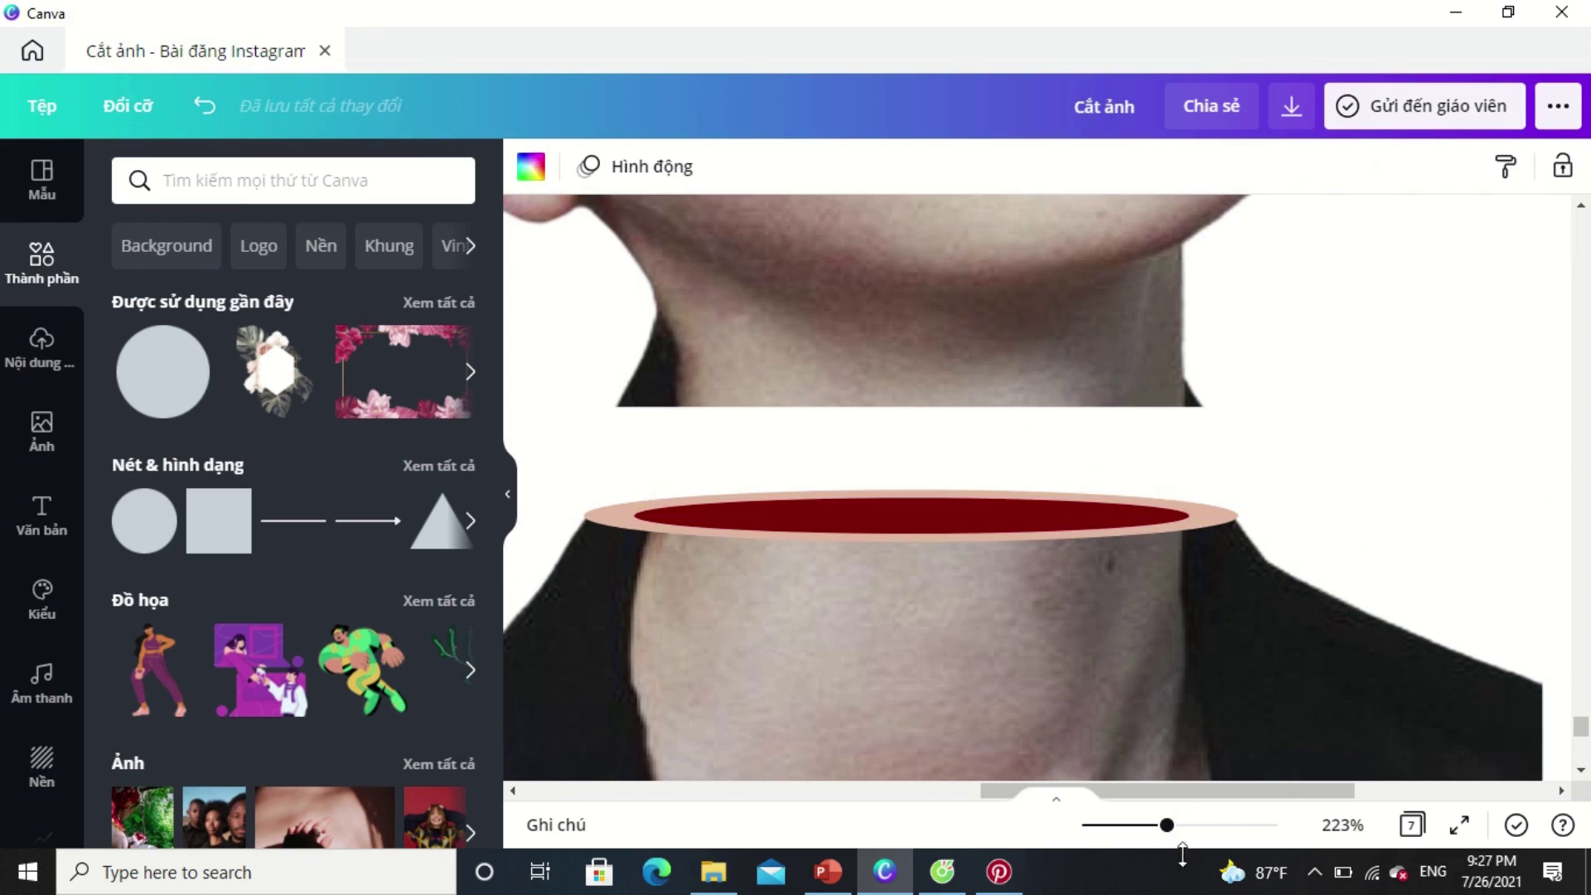
Search the elements for "blood" and add the dripping dark red cut graphic to page 7.
drag(1168, 825, 1090, 824)
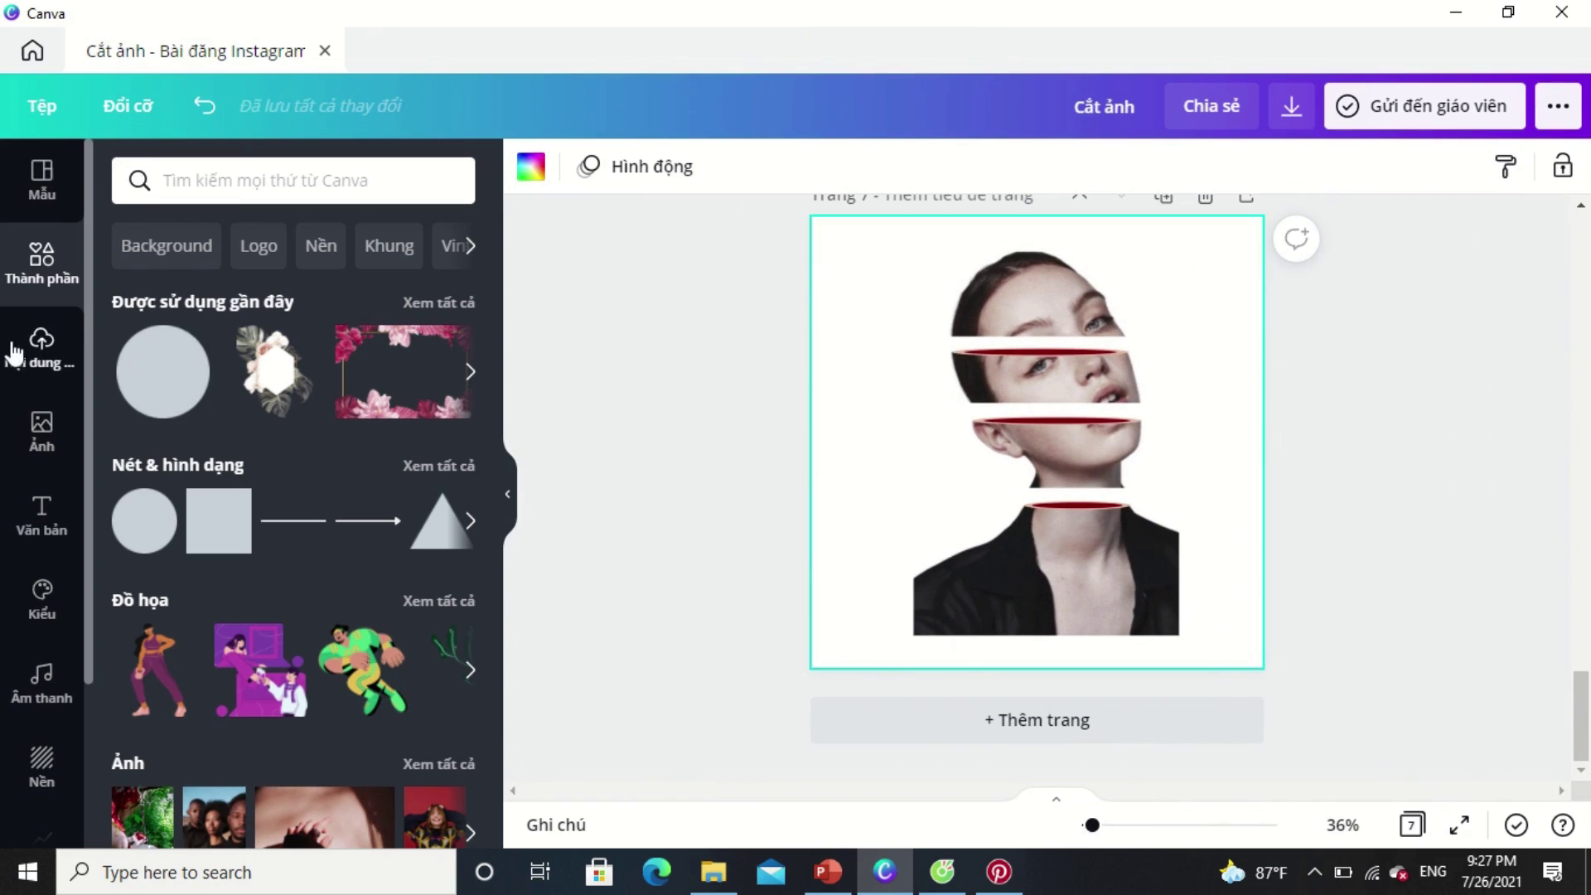
click(35, 365)
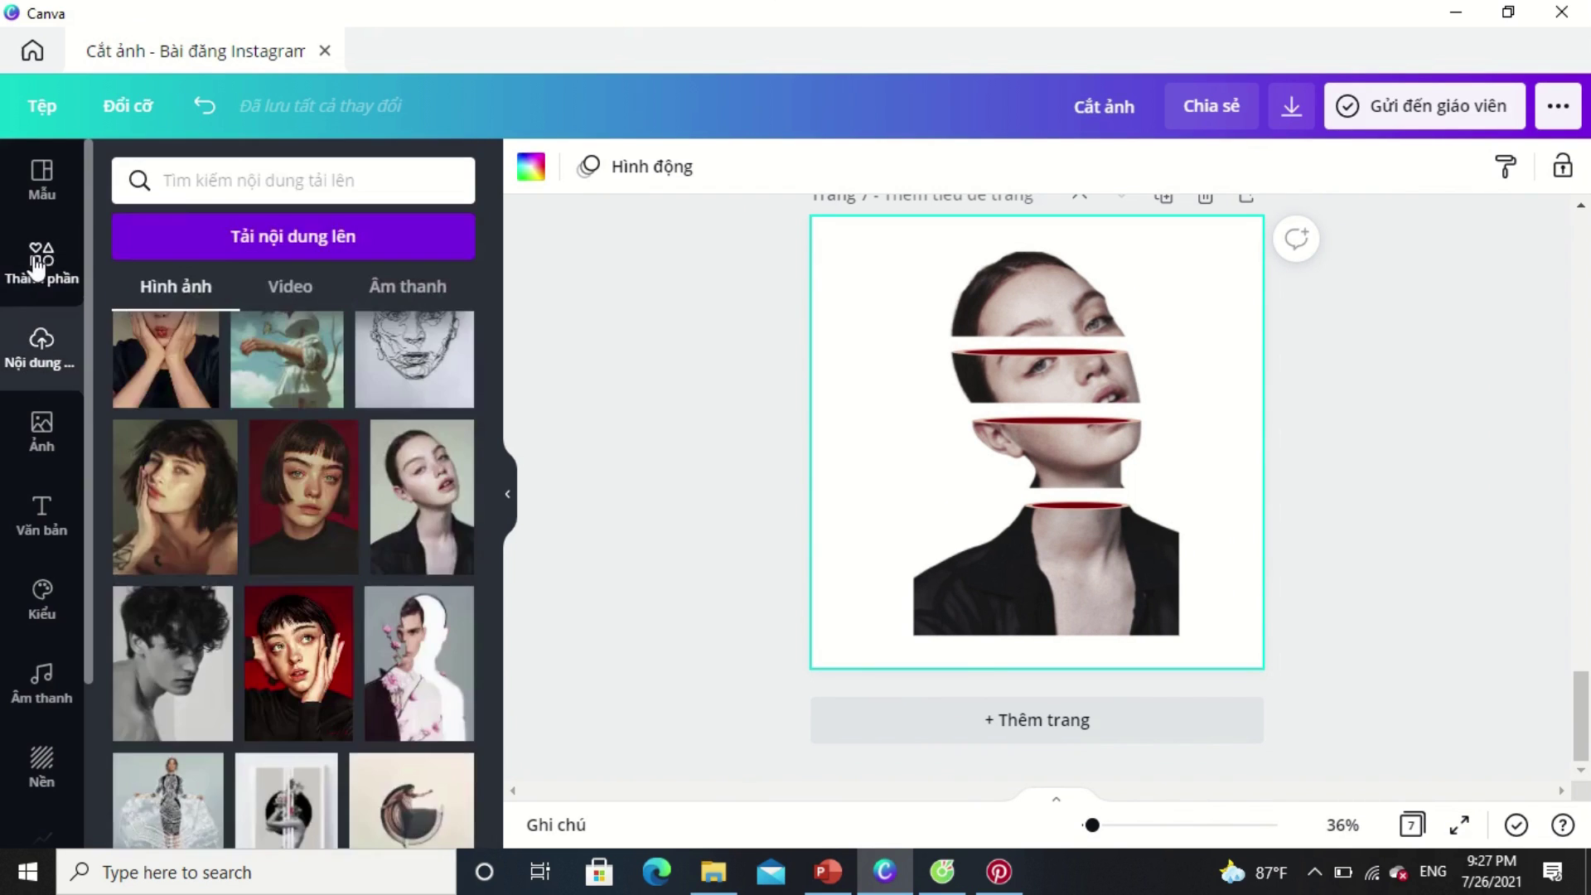
click(41, 261)
click(298, 176)
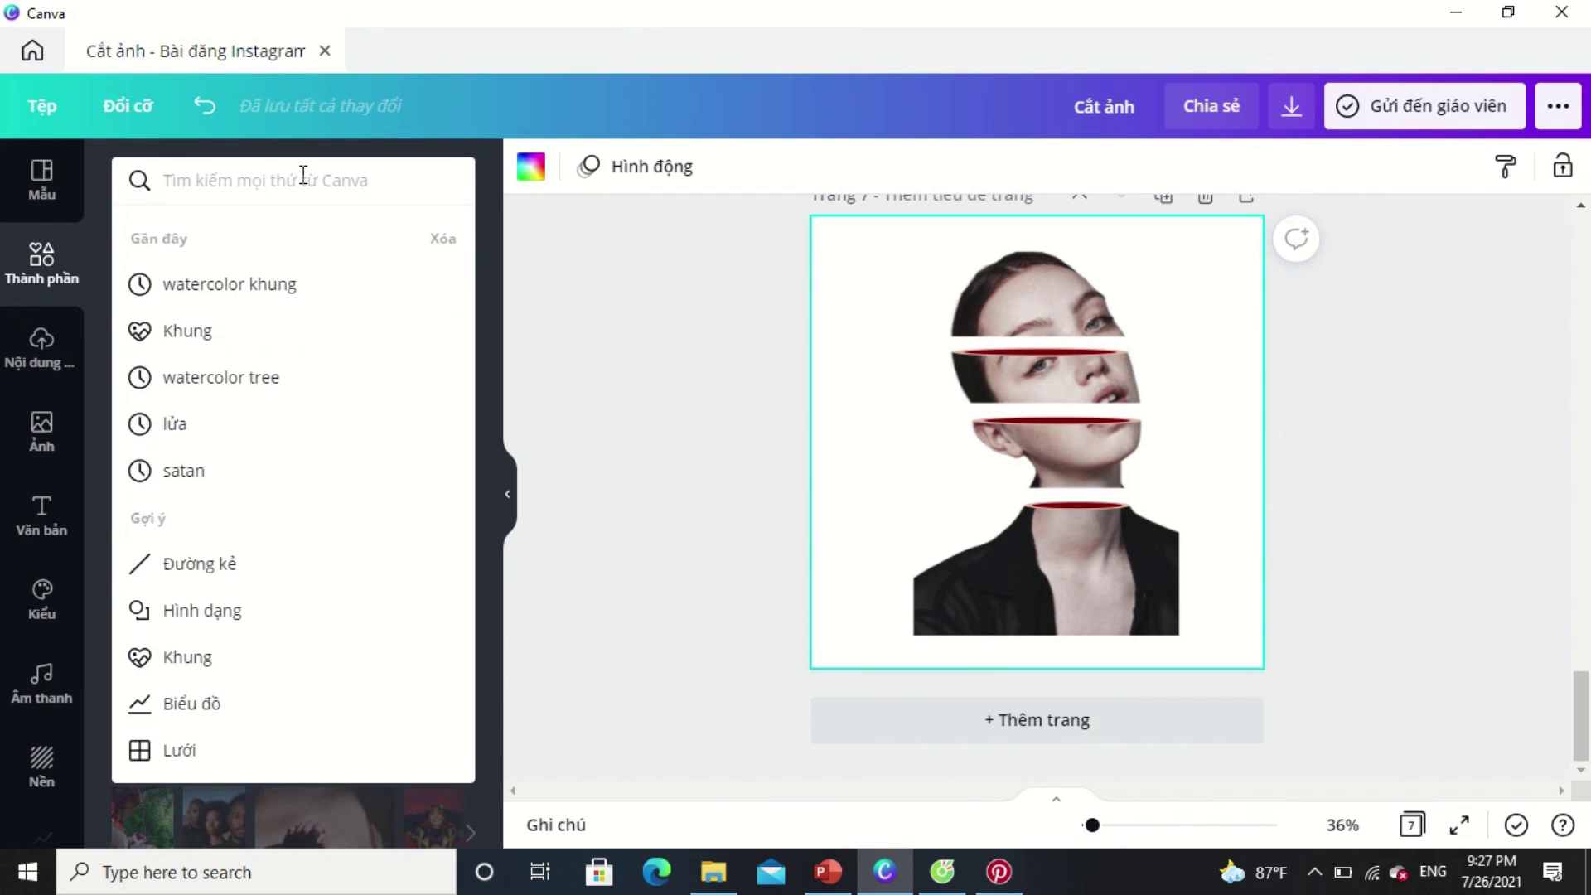
text(lood)
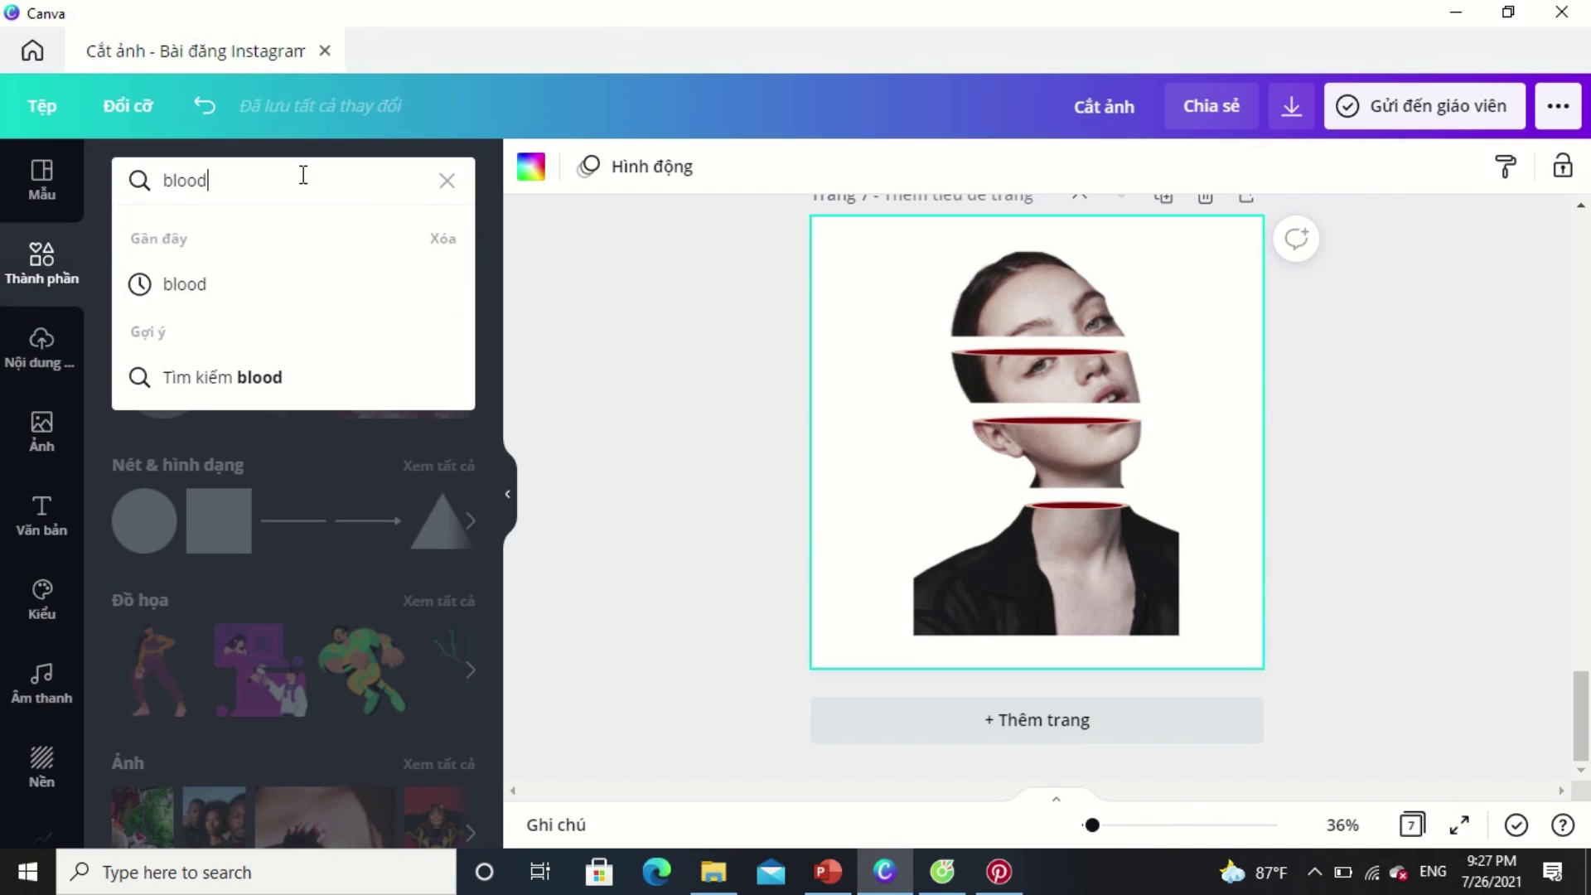
key(Return)
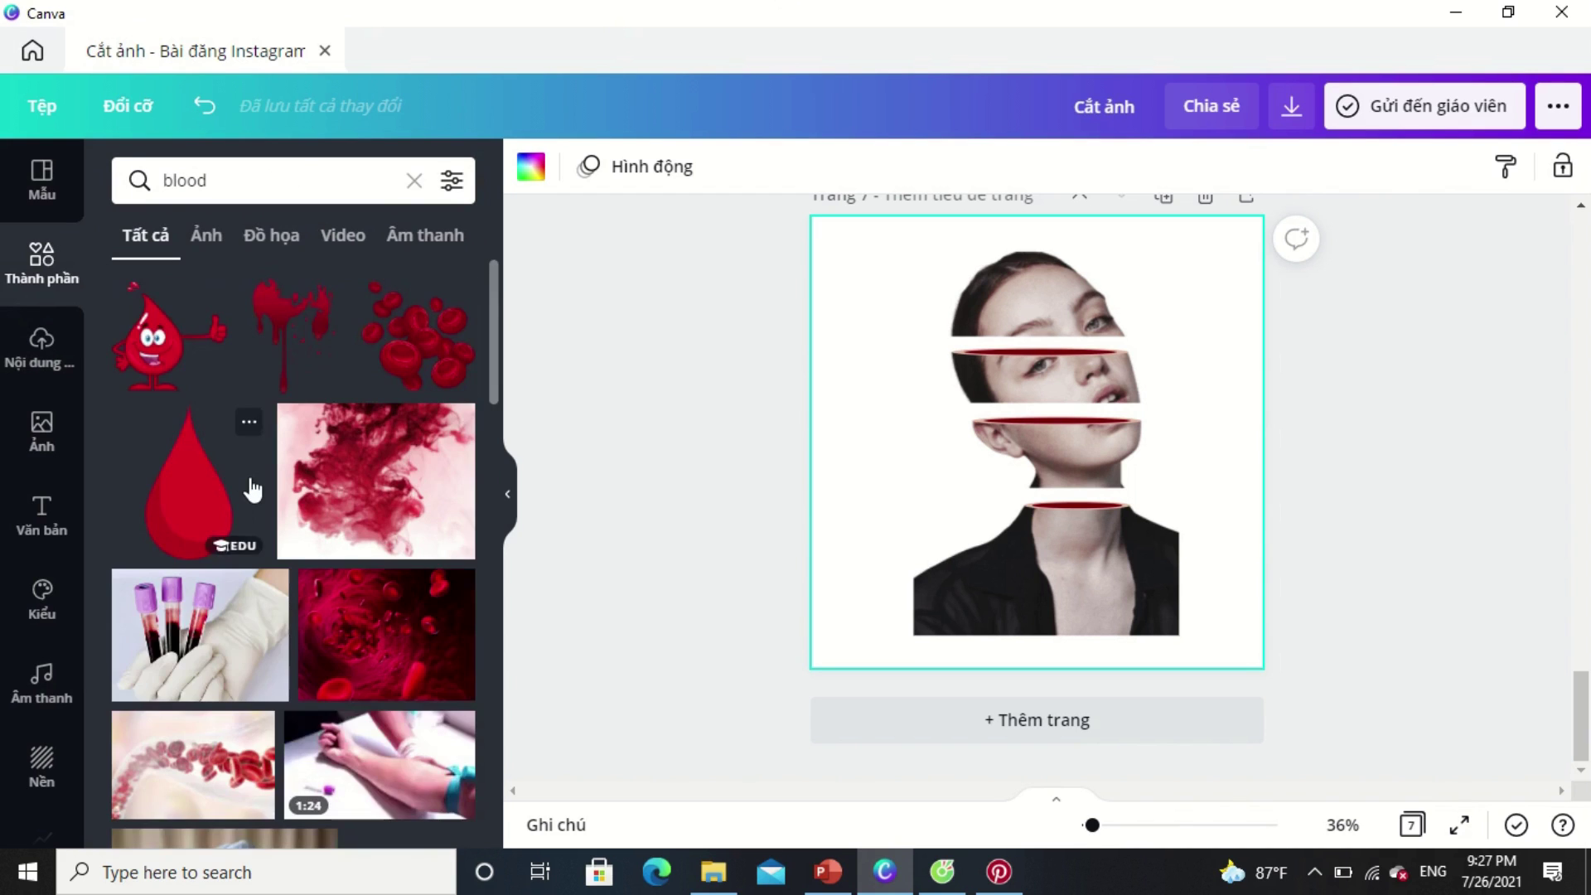
scroll(286, 535, down, 5)
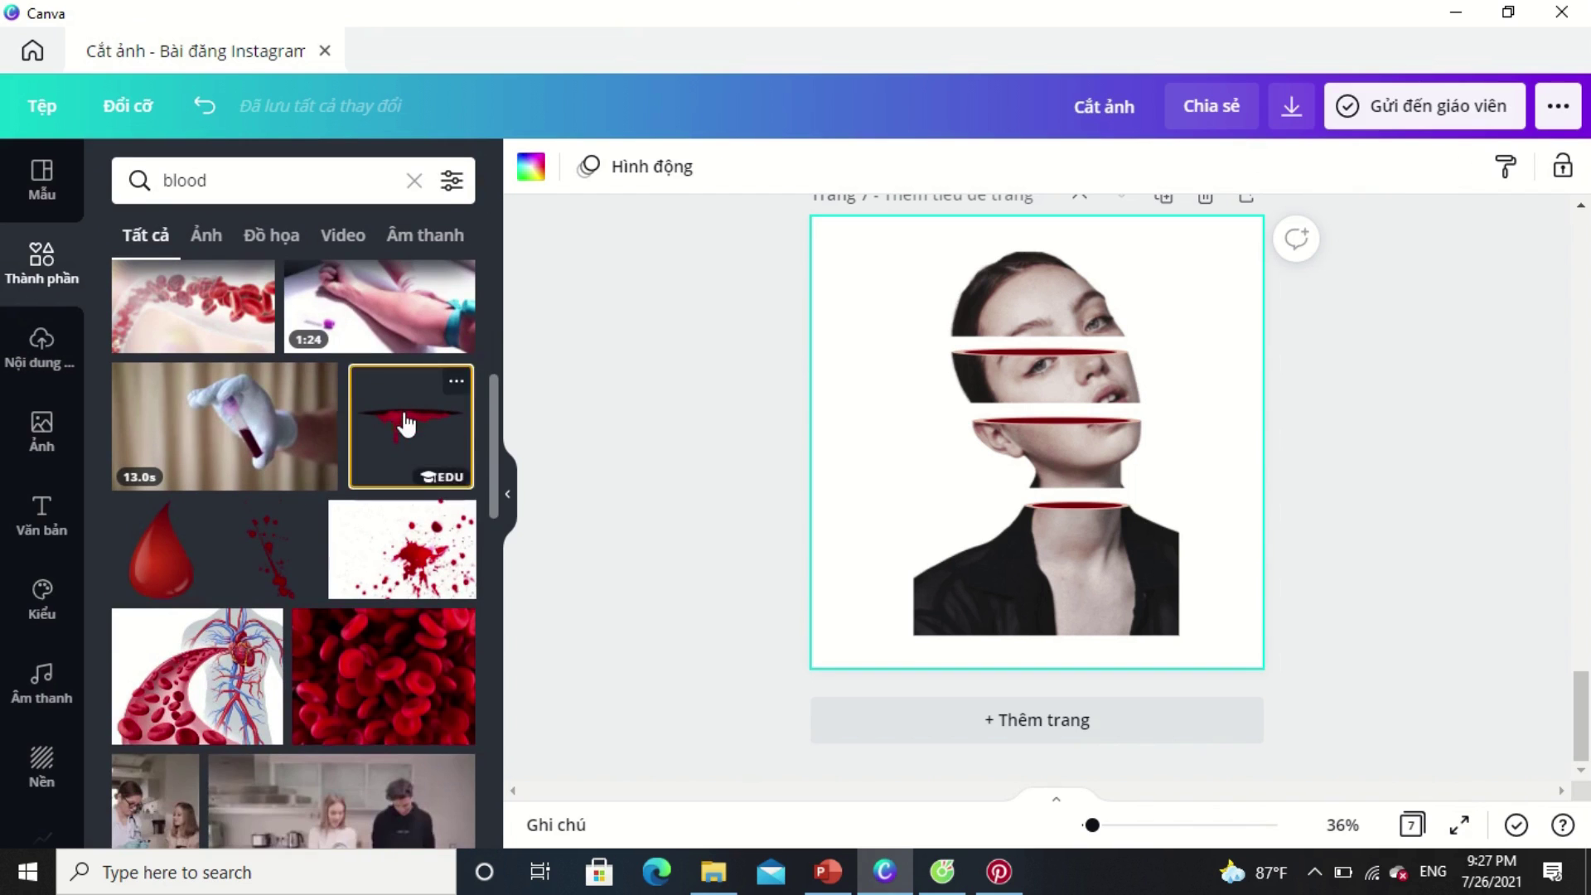
click(401, 417)
Move the dripping blood graphic onto the body slice's neck ellipse and enlarge it to span the ellipse's width.
drag(1059, 496, 1101, 573)
drag(1093, 825, 1110, 826)
scroll(1455, 502, down, 2)
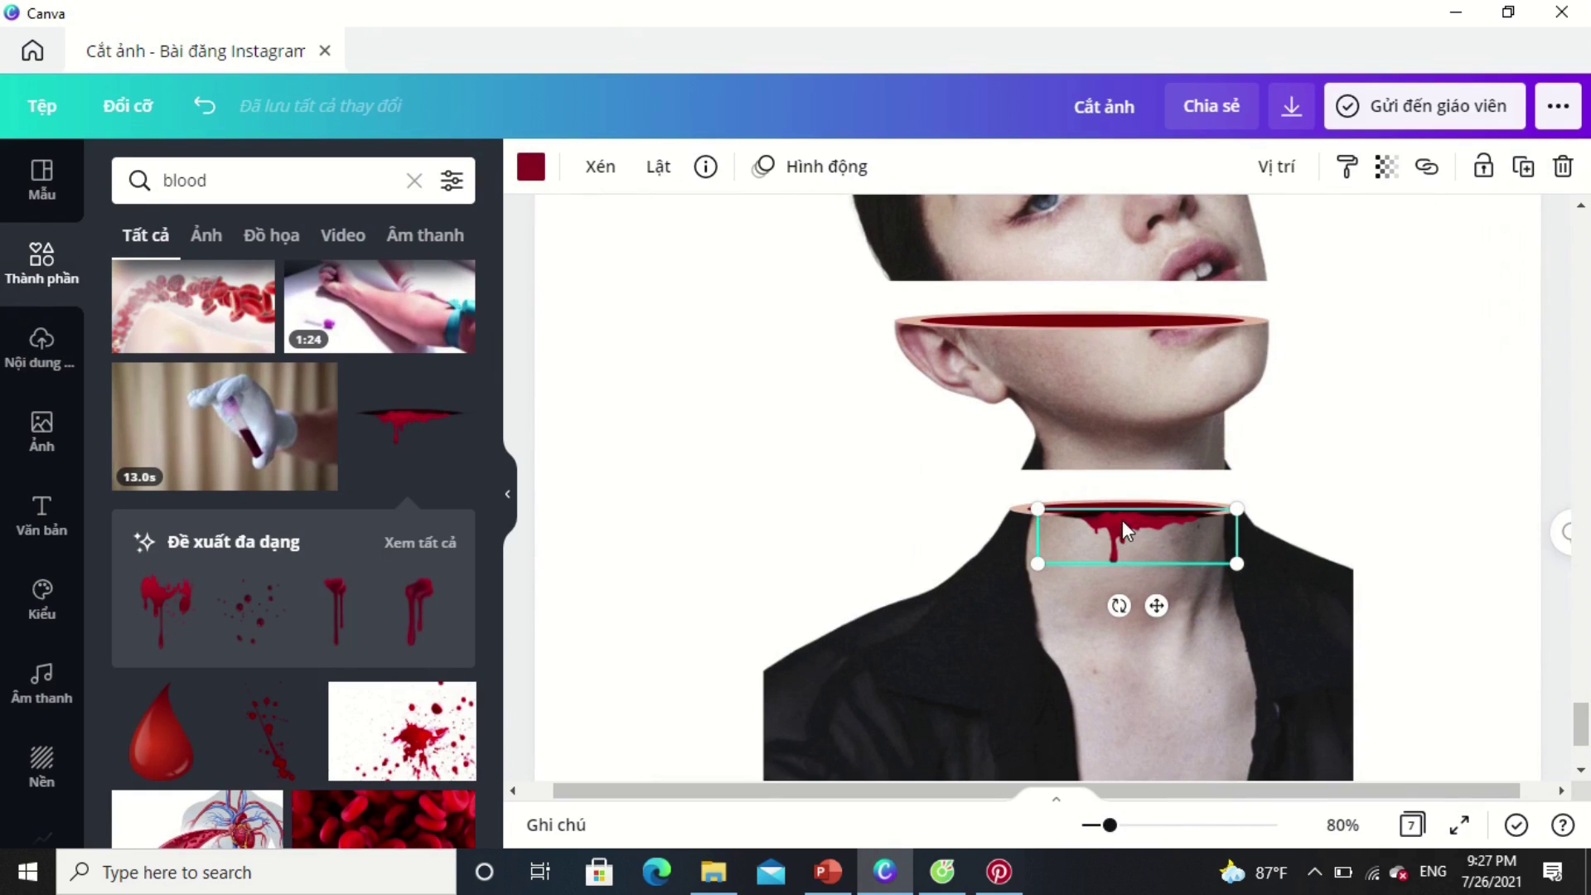
drag(1122, 520, 1116, 515)
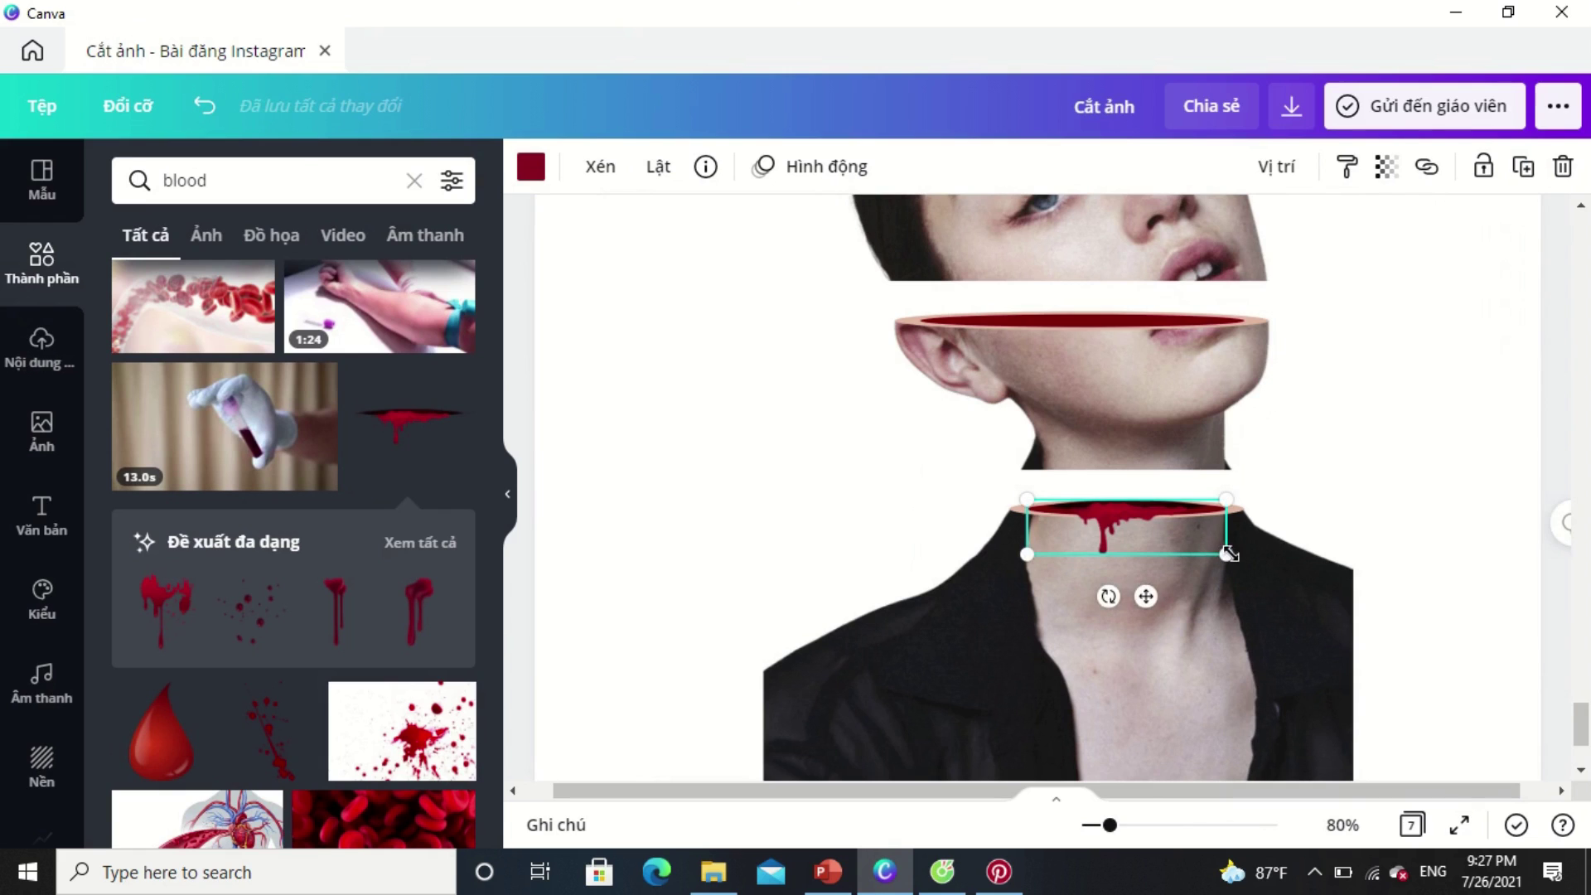
drag(1226, 554, 1241, 559)
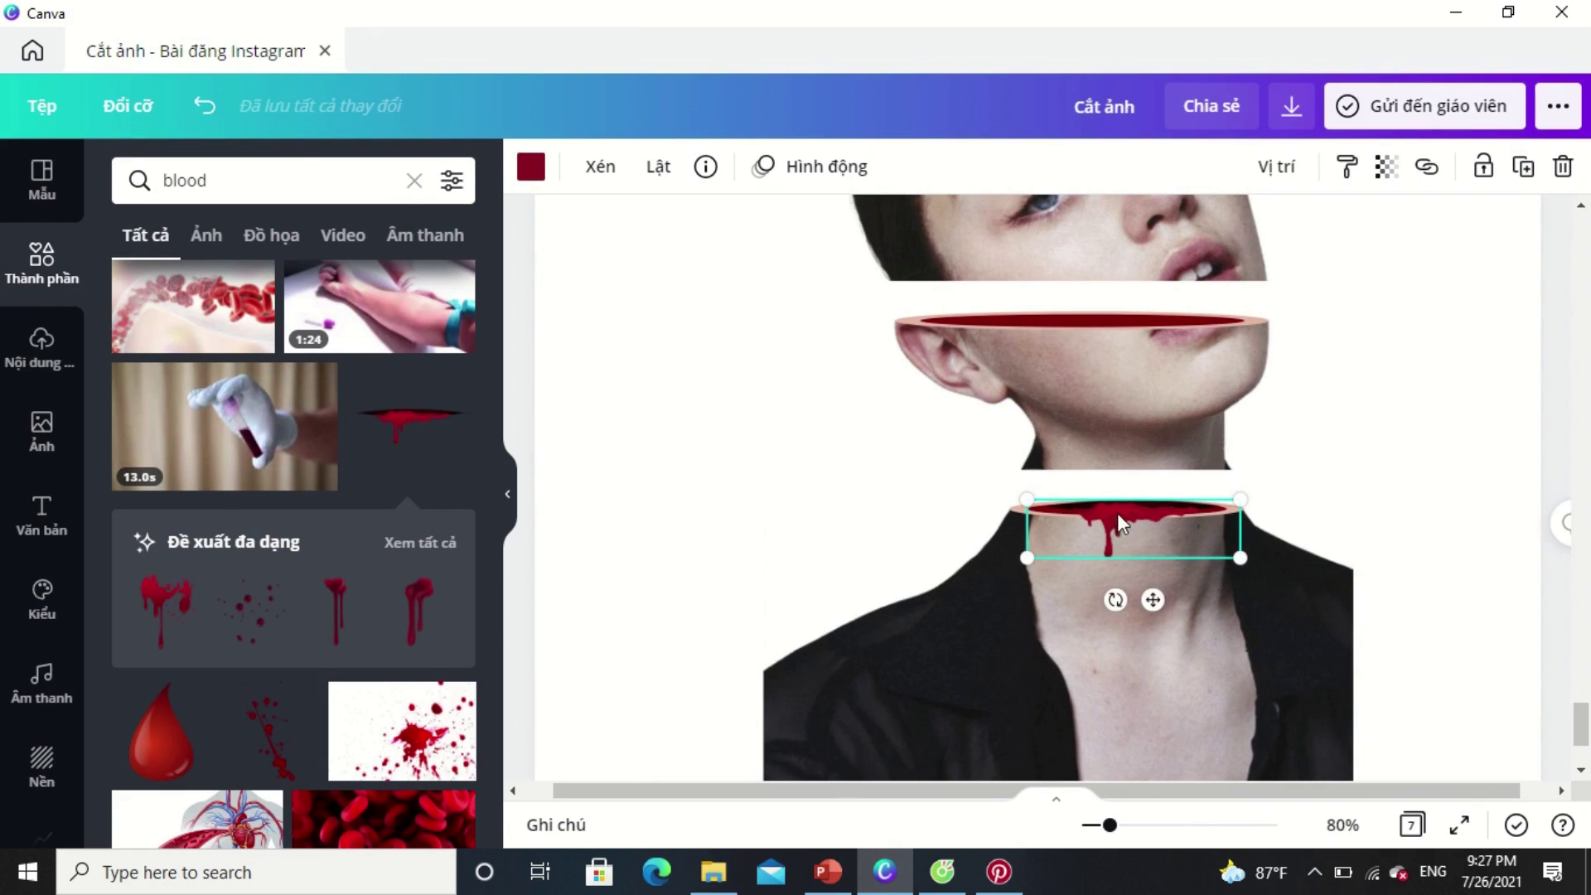
drag(1114, 513, 1101, 514)
drag(1225, 560, 1253, 570)
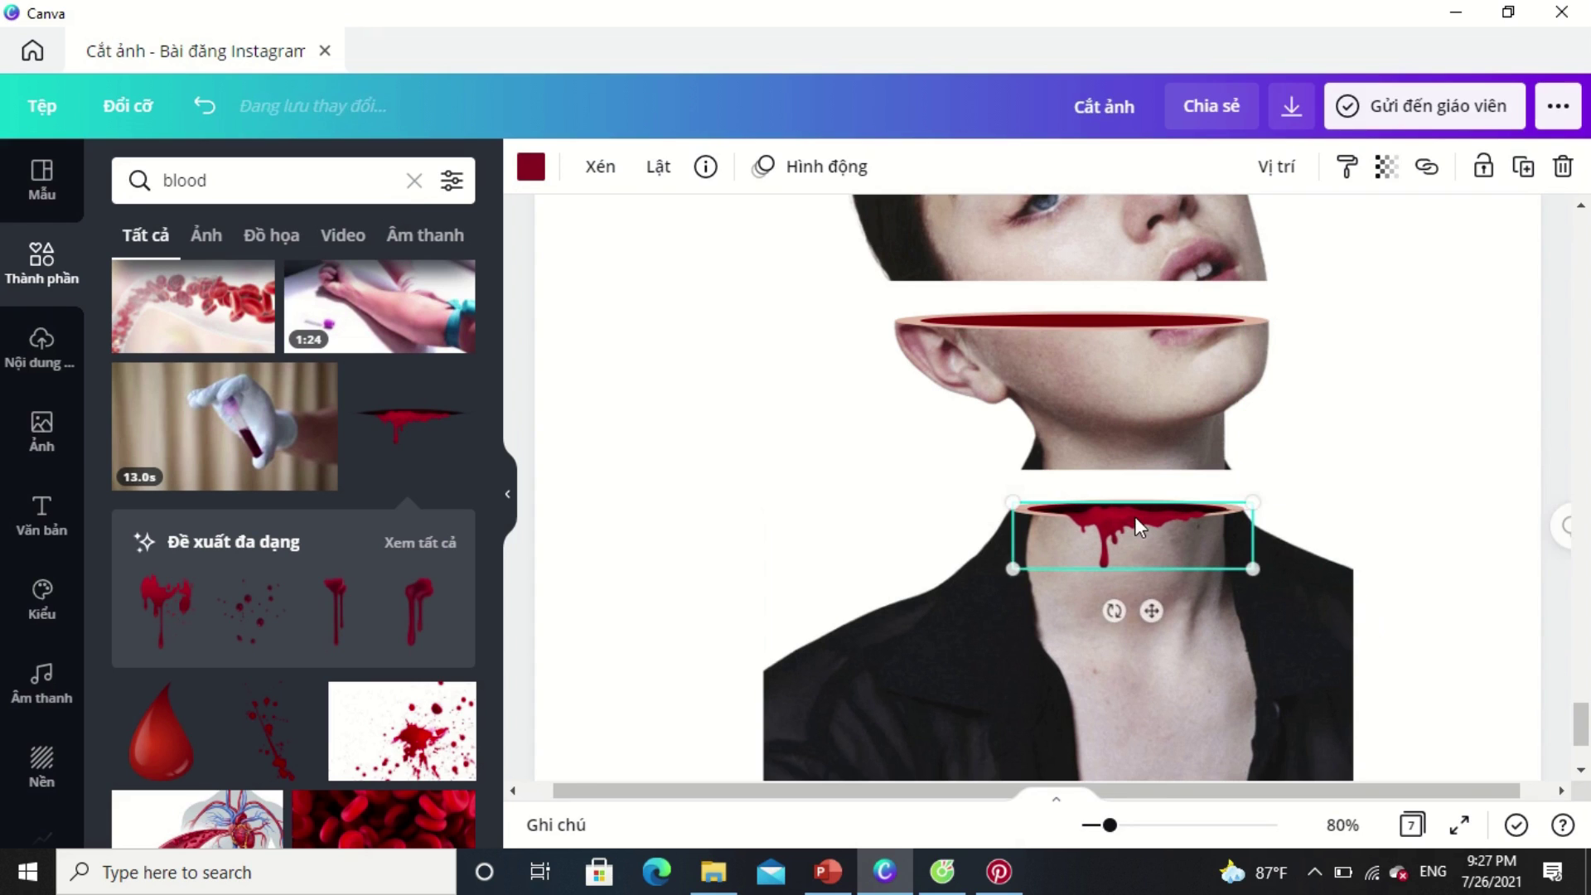
drag(1129, 516, 1130, 516)
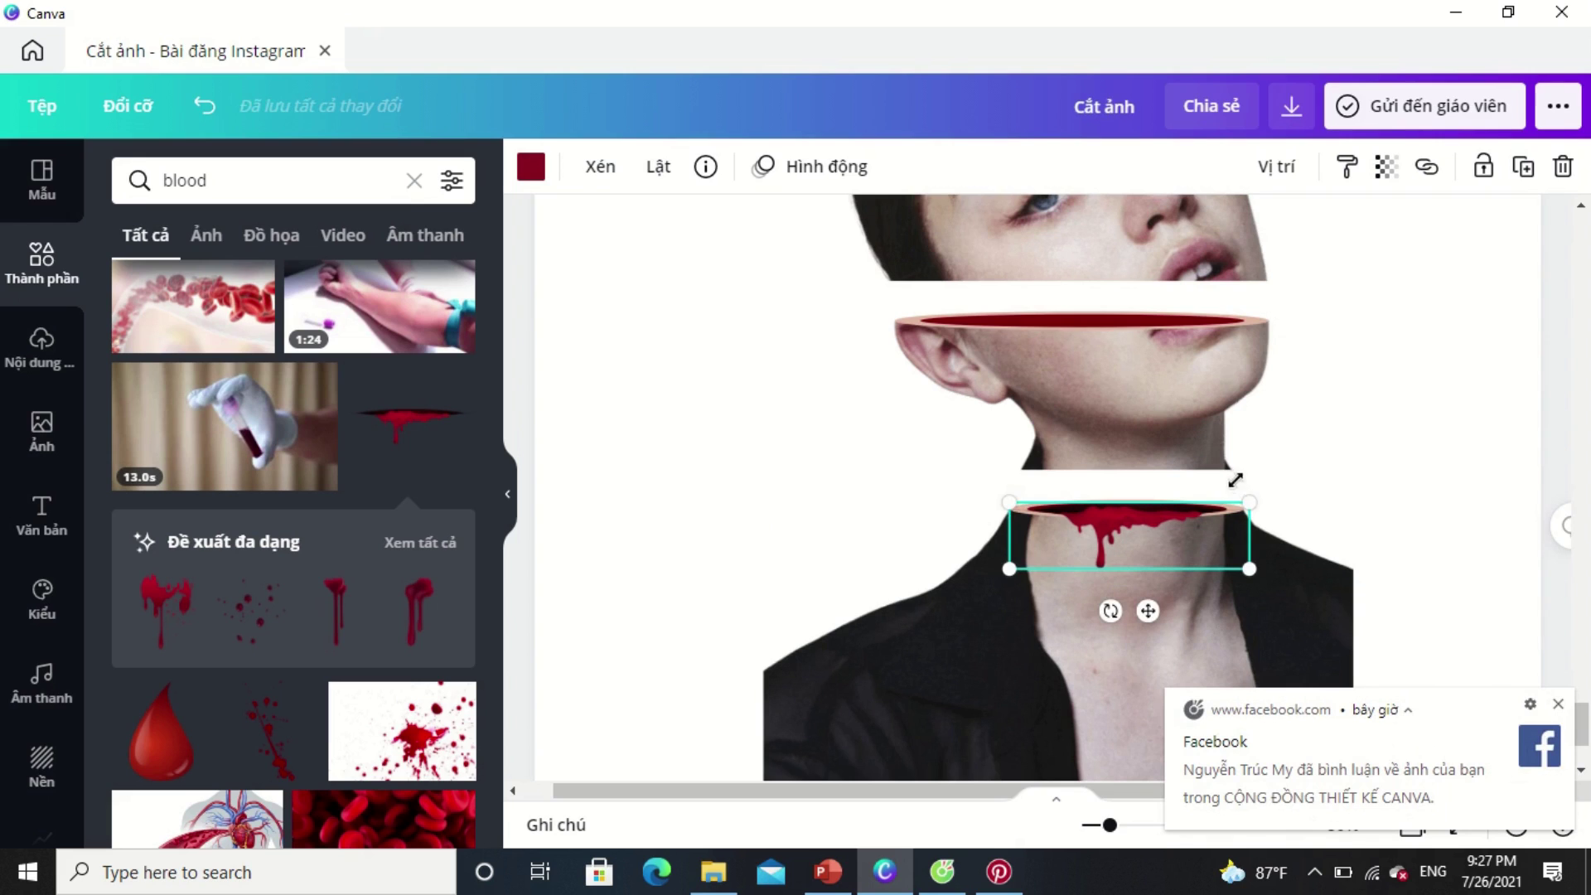
click(1522, 549)
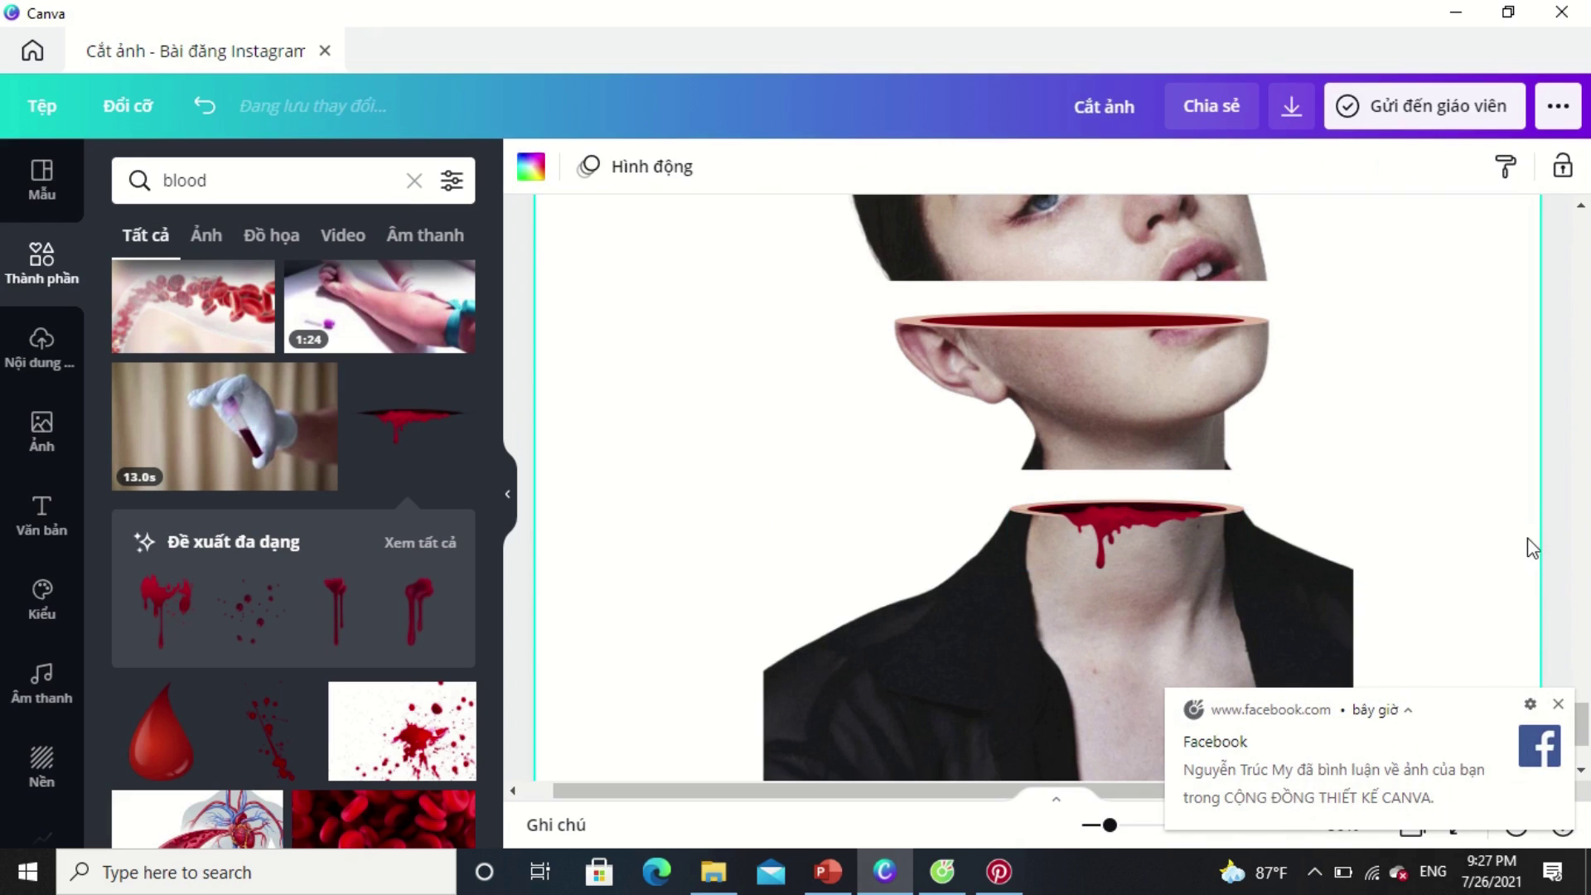
click(1558, 705)
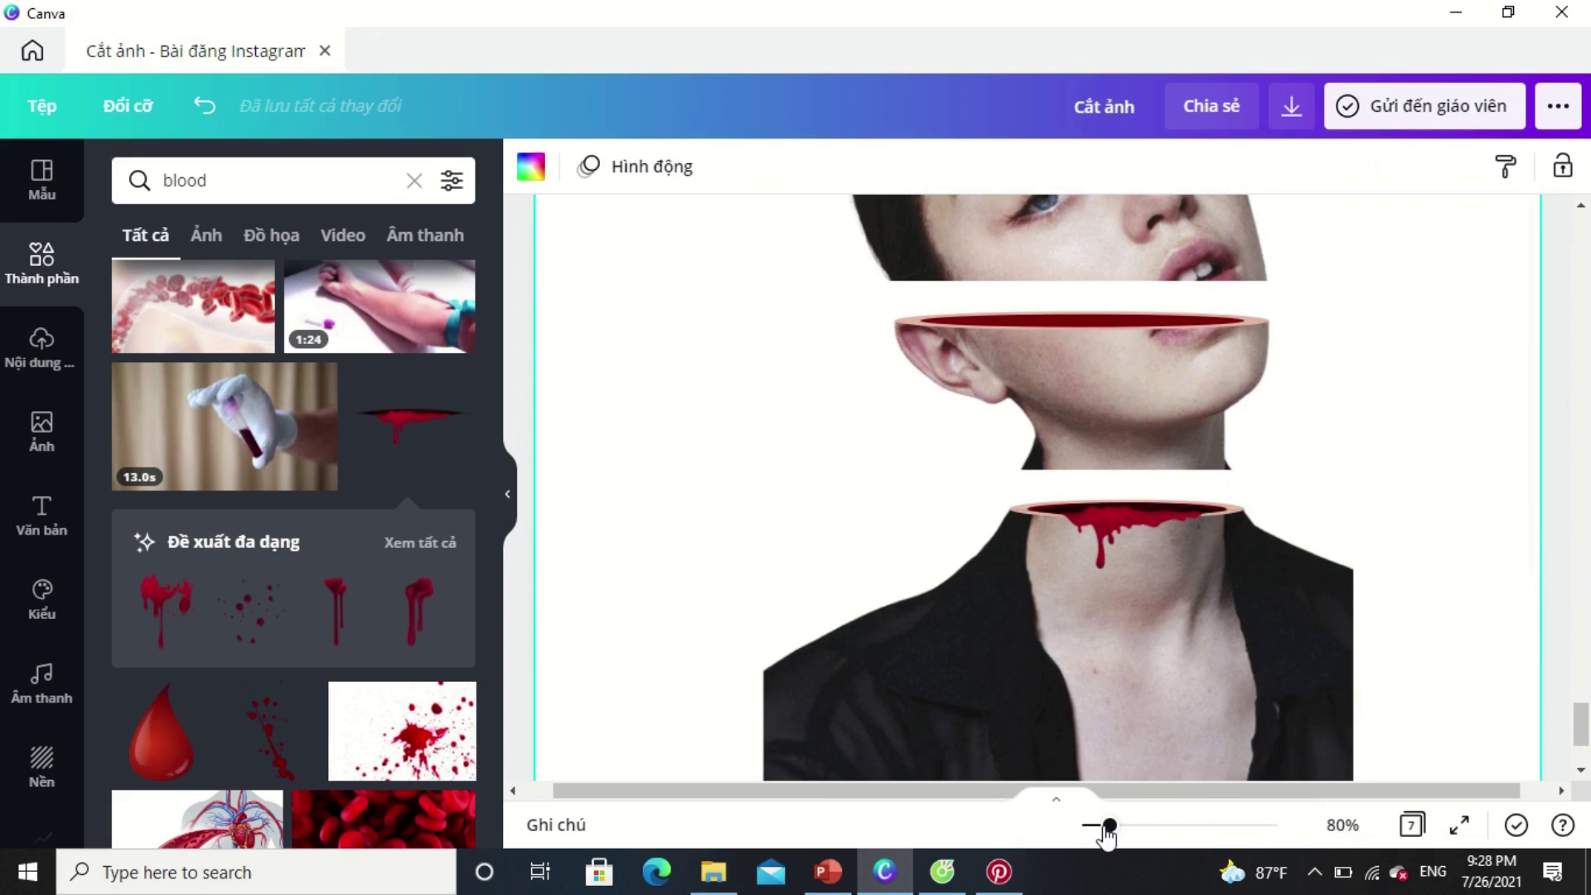
Set the page background to the pale greyish pink from the portrait's photo colours.
drag(1103, 831, 1093, 826)
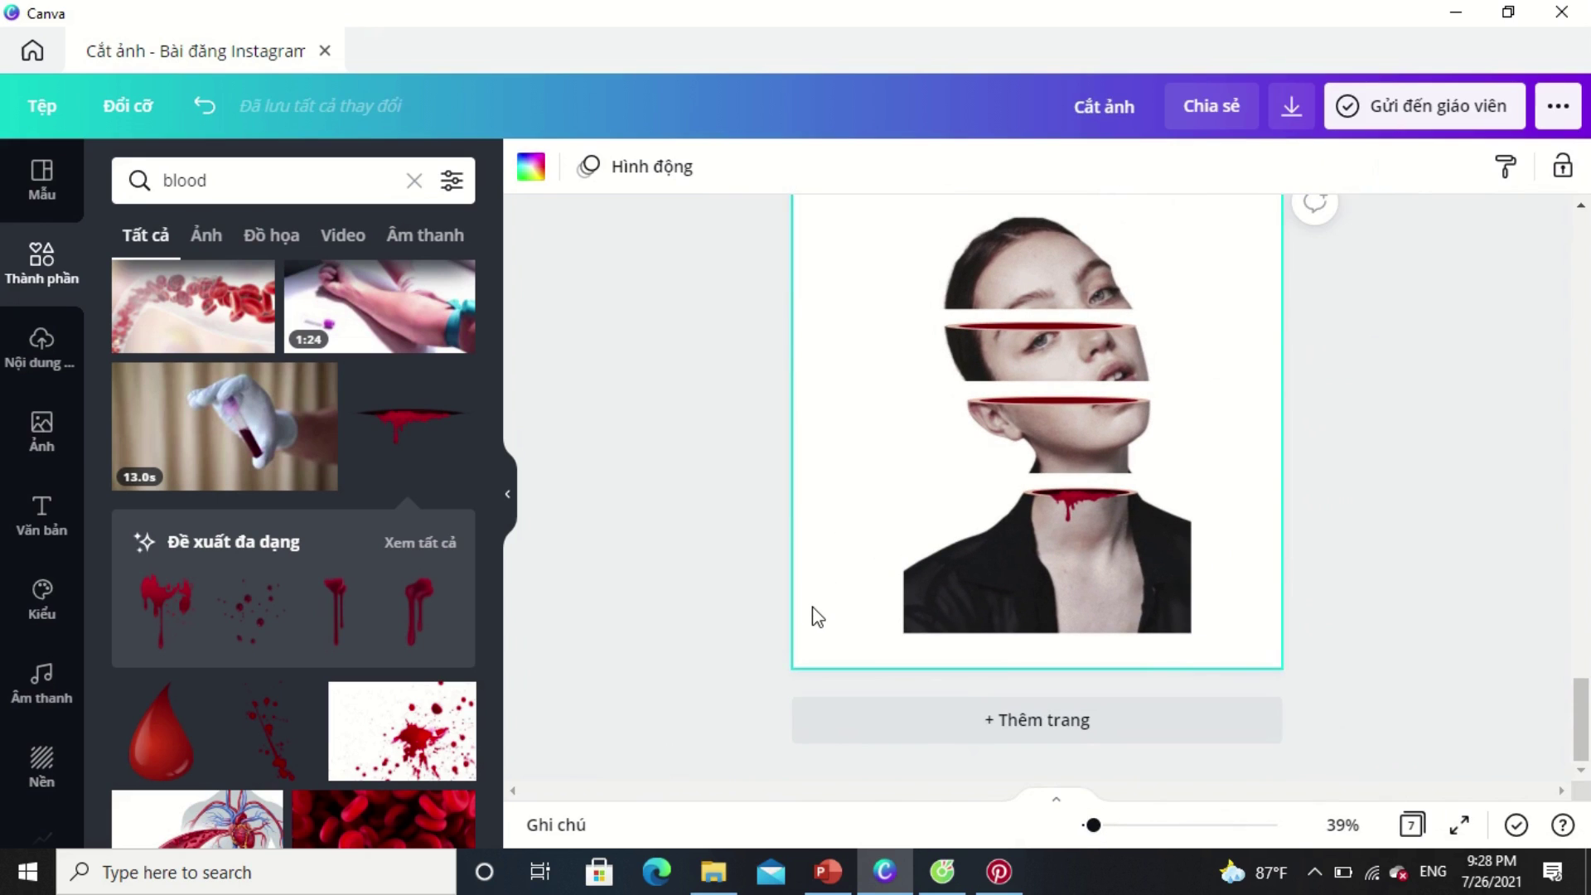
click(516, 170)
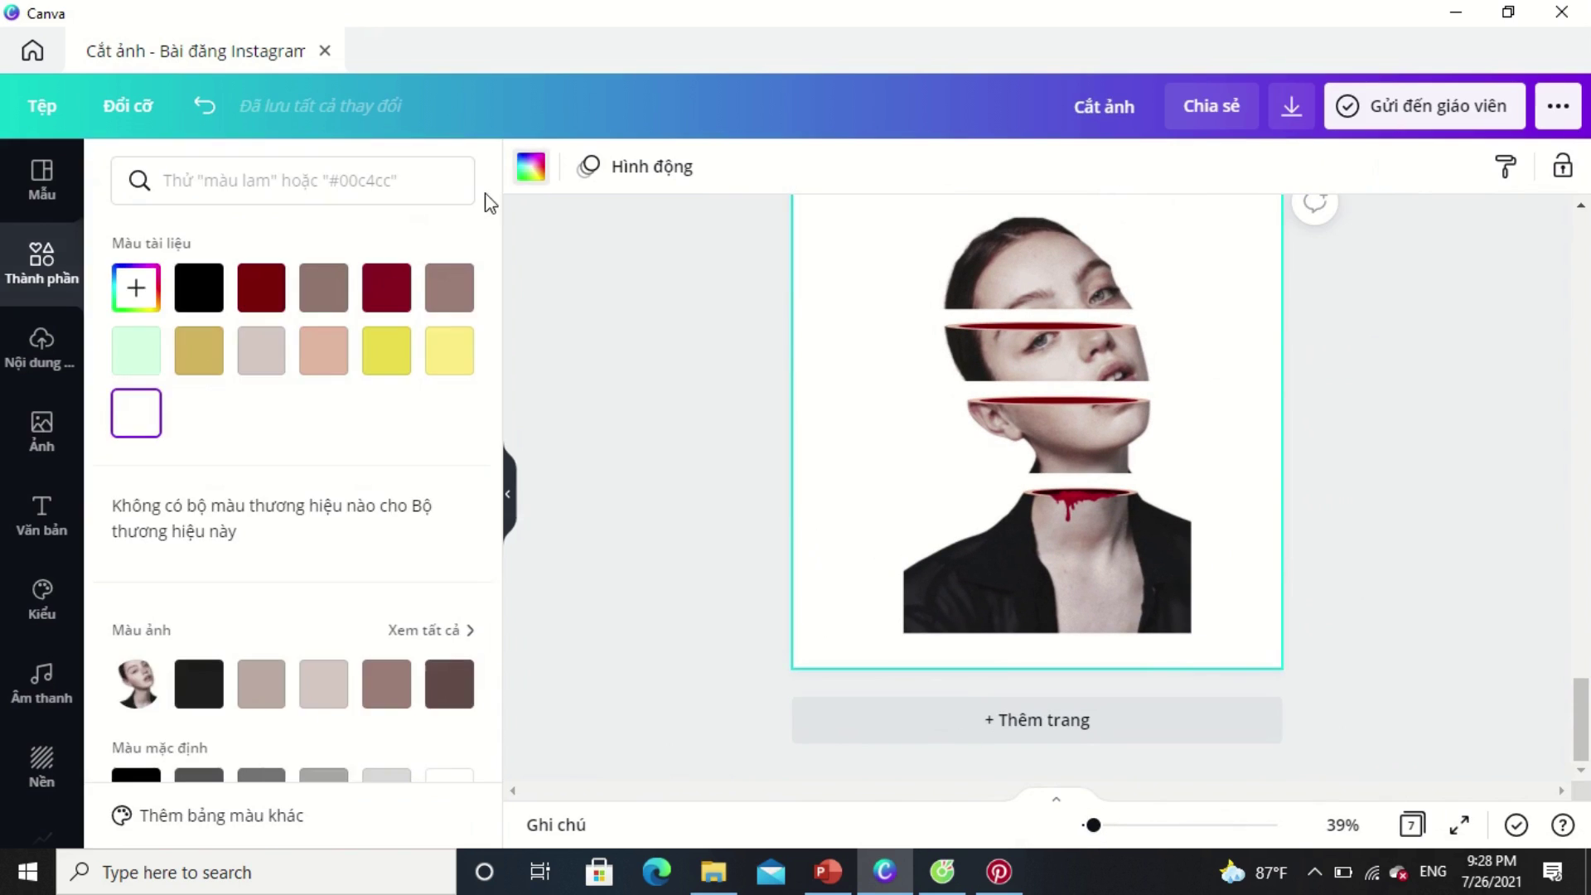
click(323, 350)
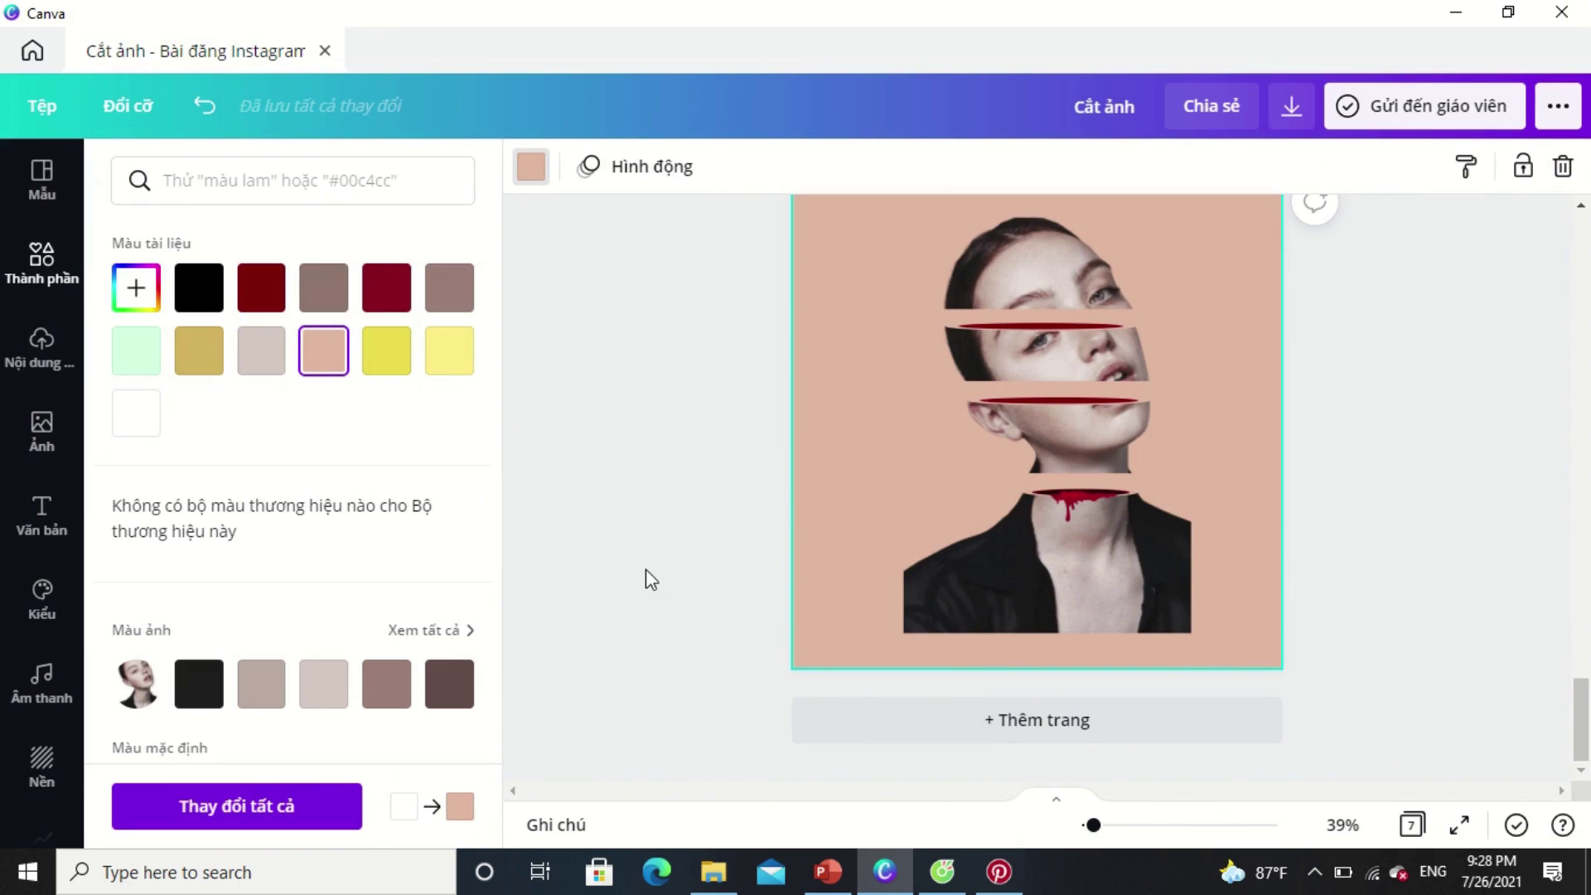
click(323, 688)
click(380, 696)
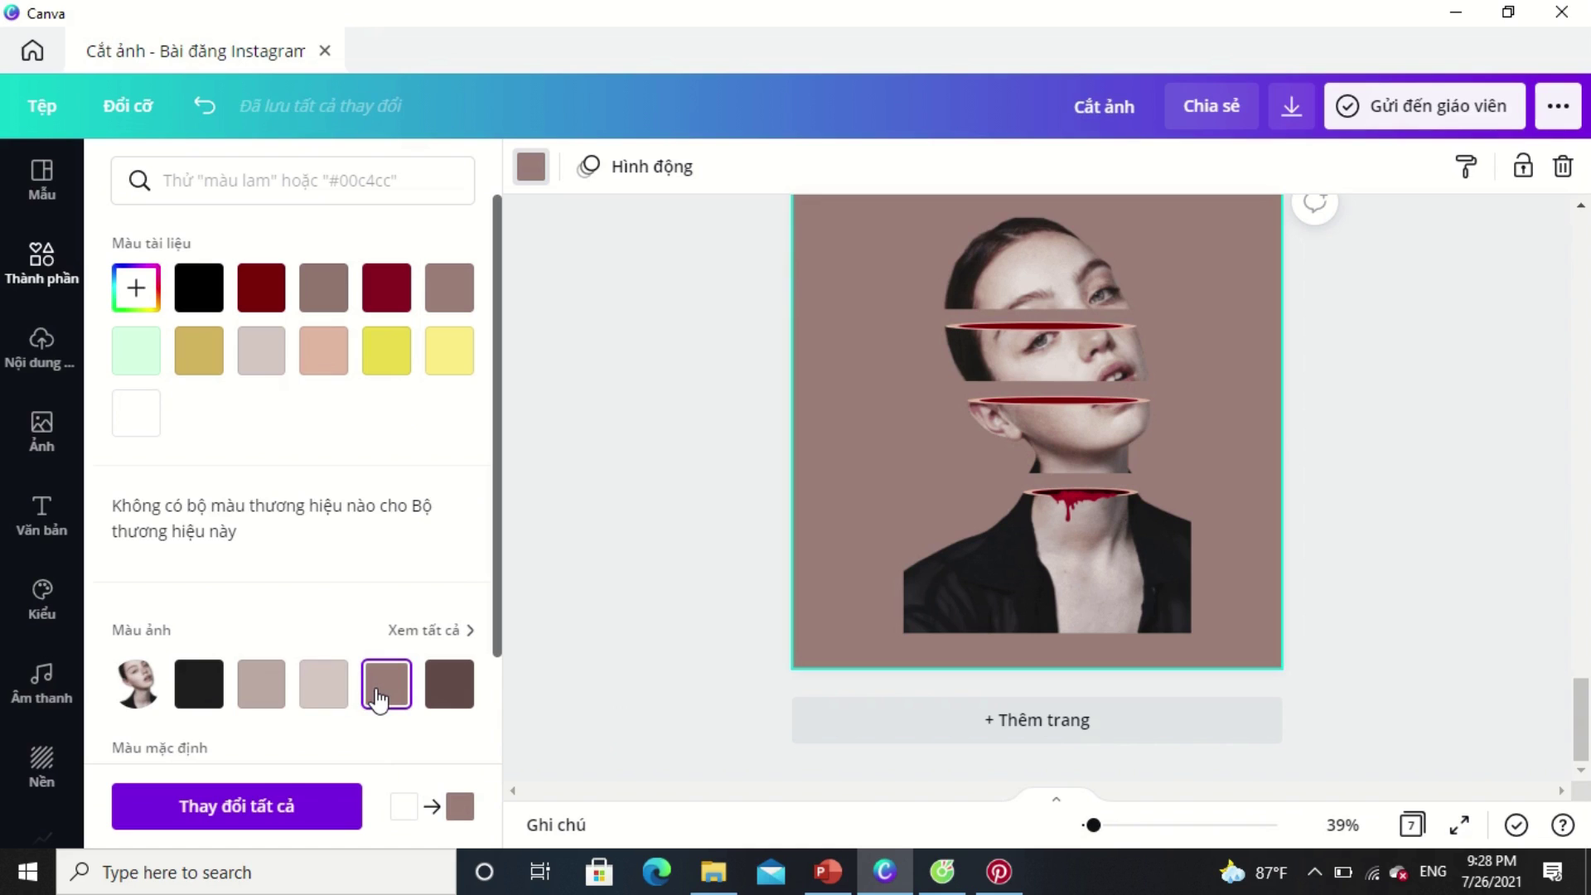
click(326, 693)
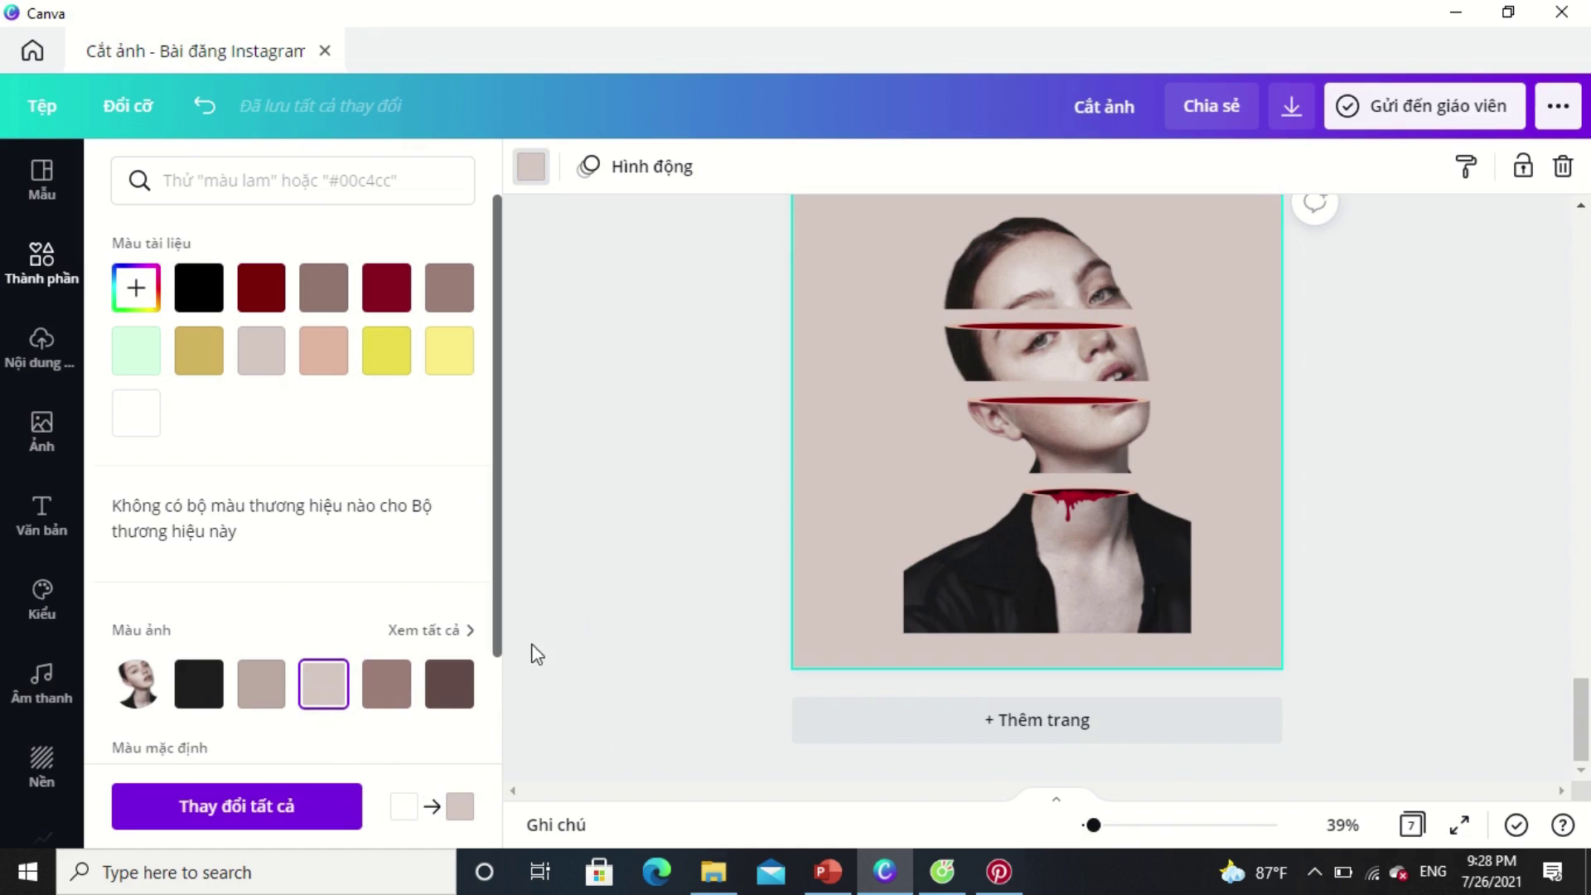
click(611, 606)
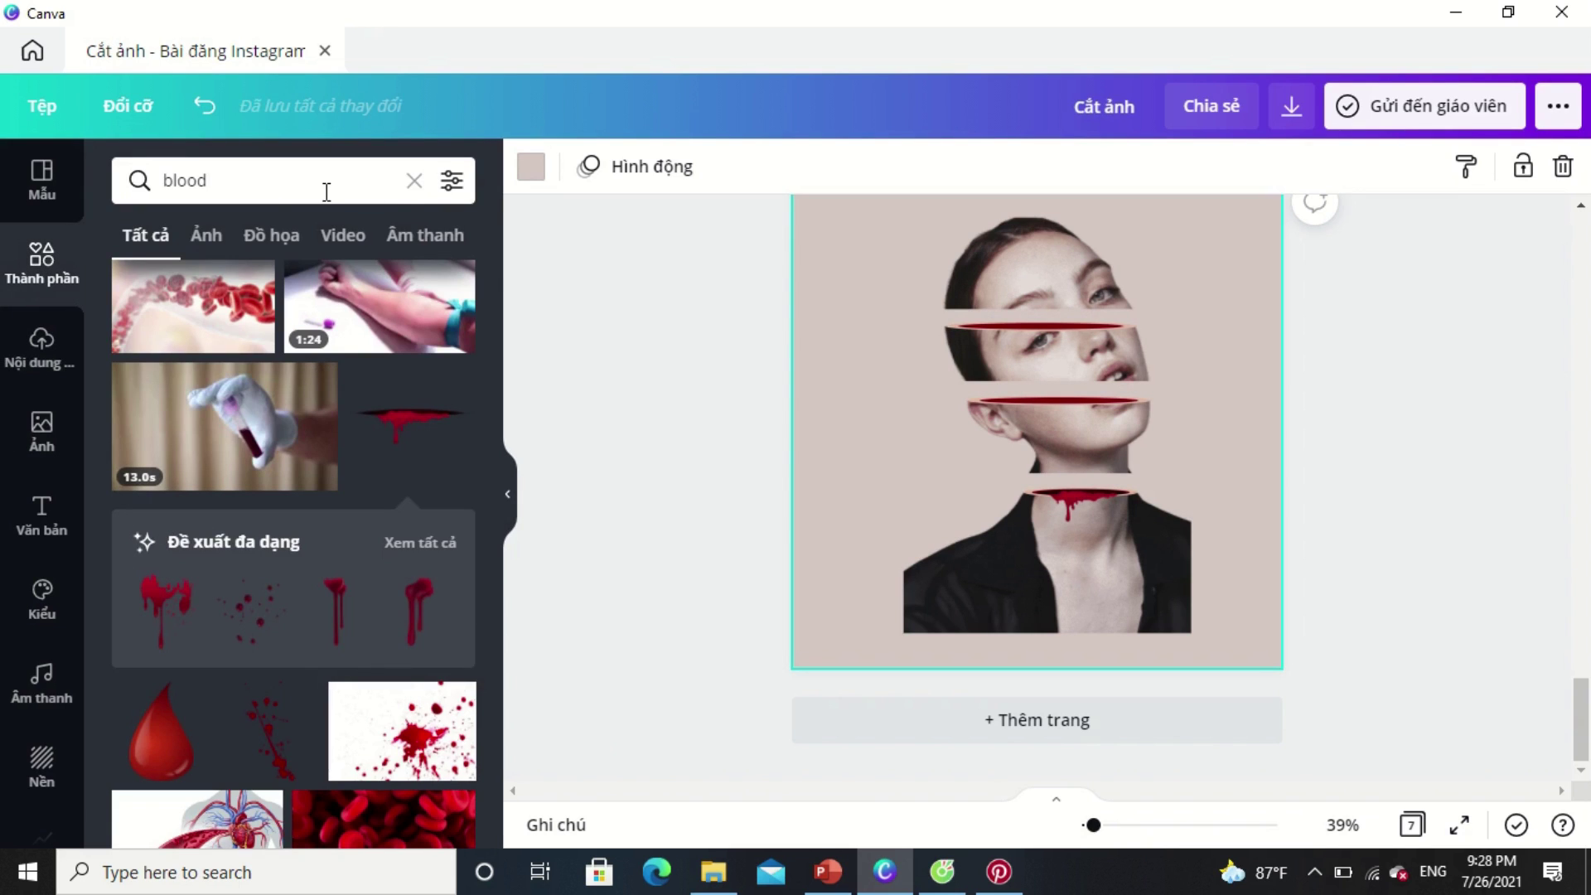
Search the elements for "watercolor tree" and add the bare brown branch to the page.
click(407, 187)
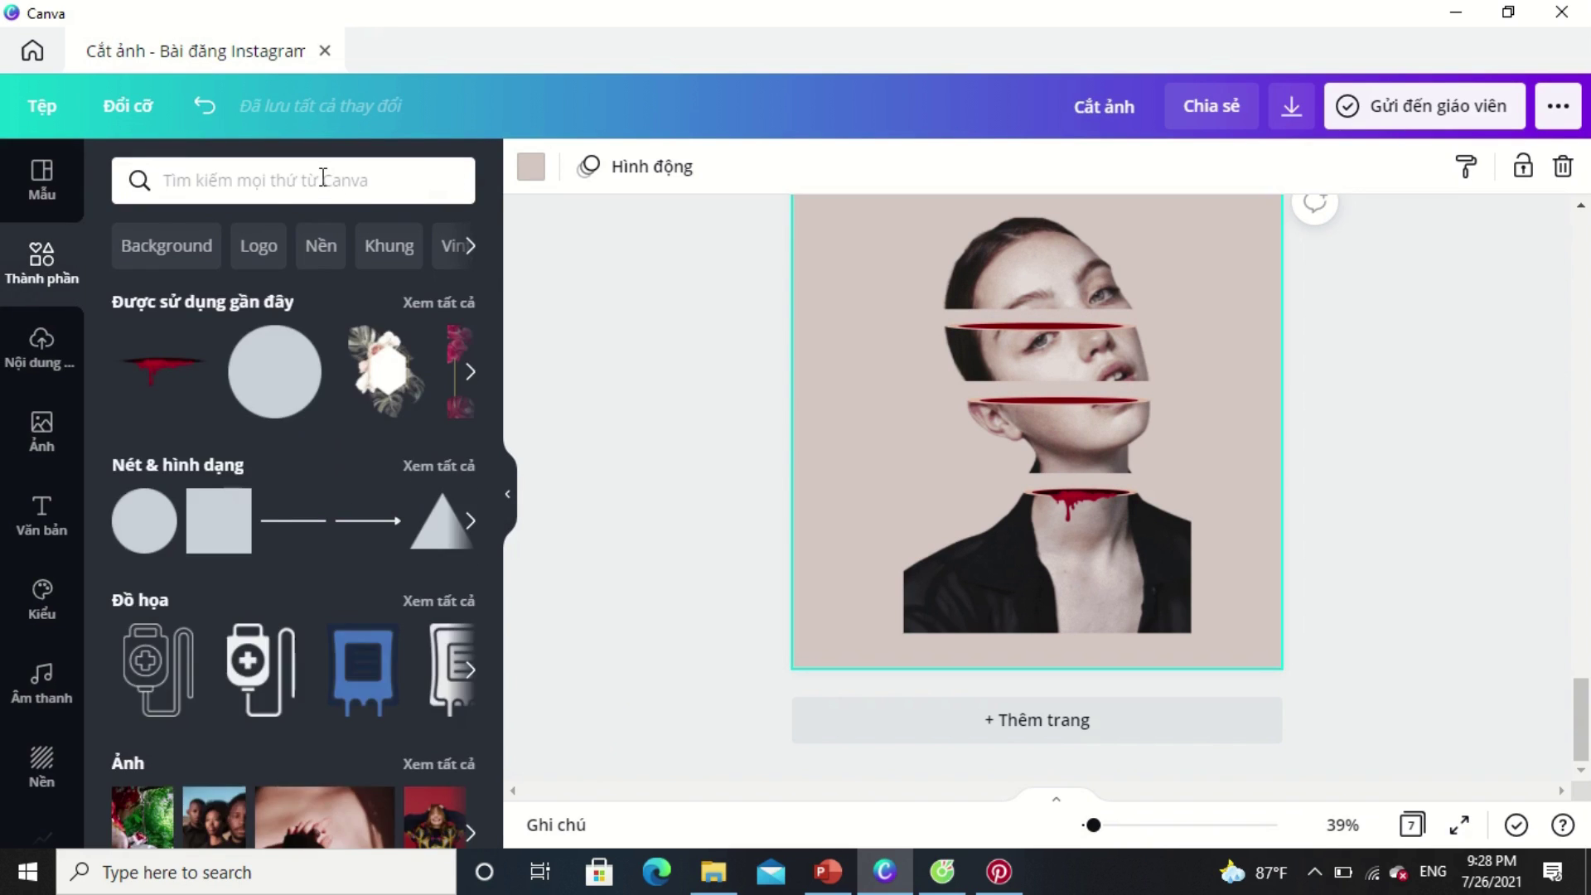
text(watercolor tree)
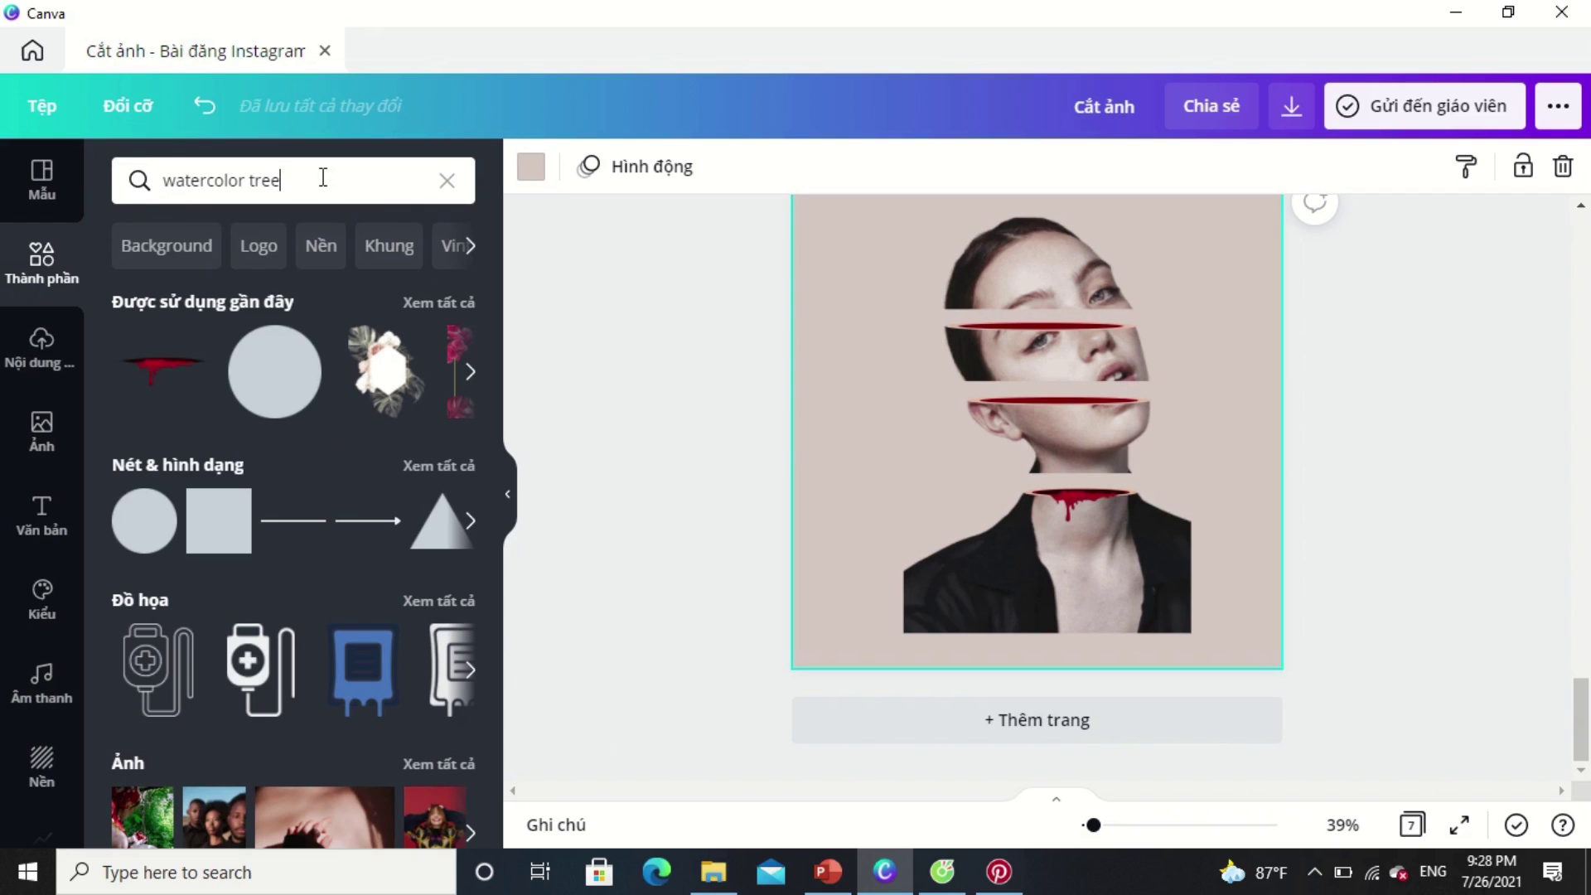
key(Return)
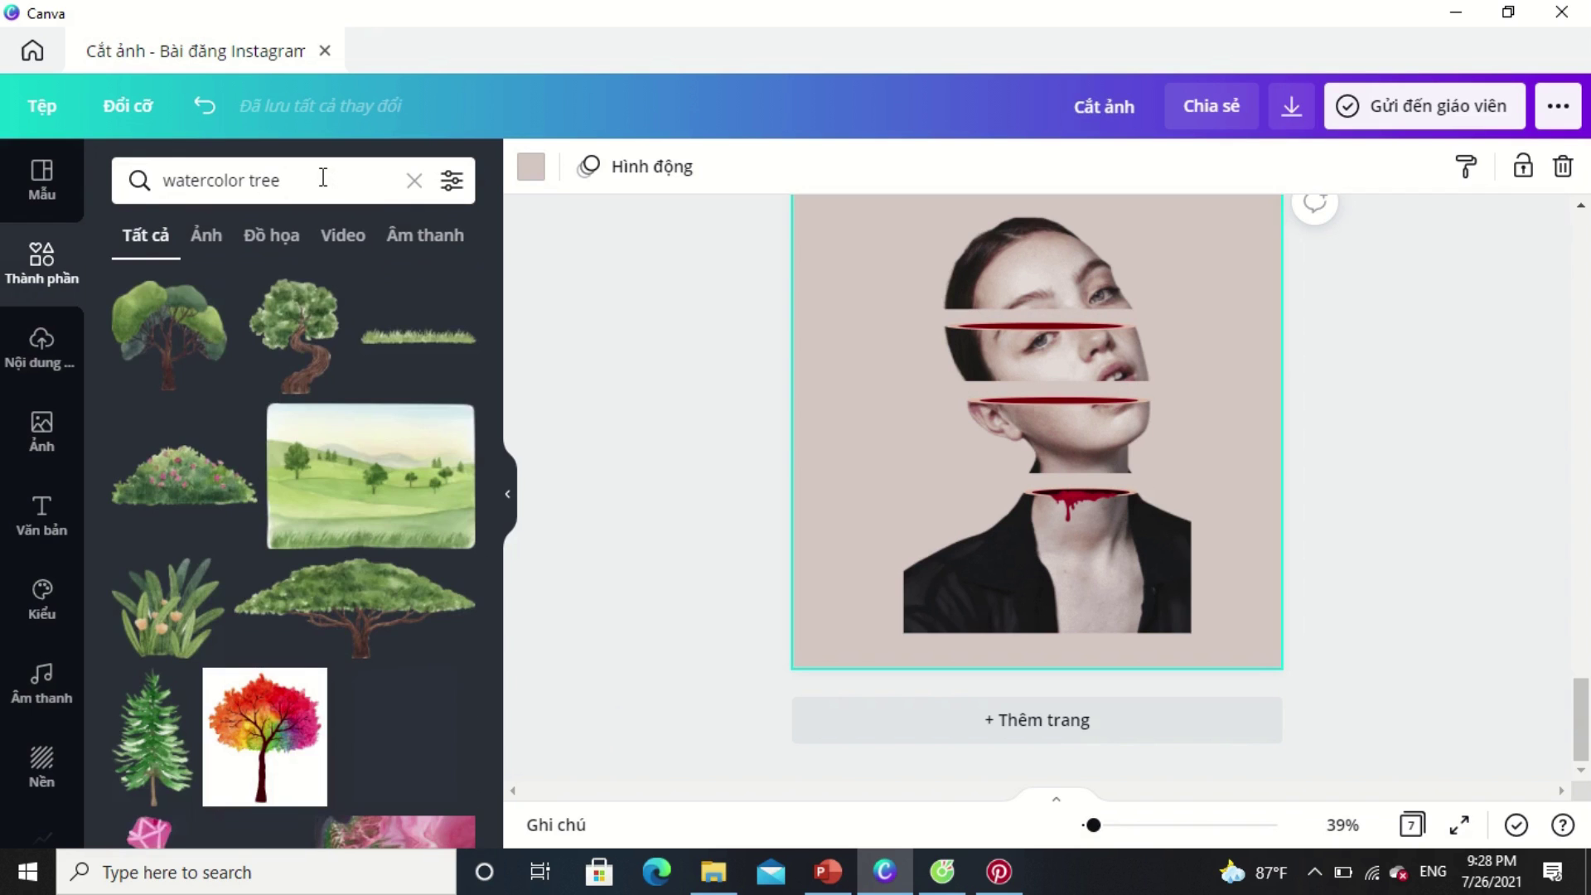
scroll(327, 590, down, 15)
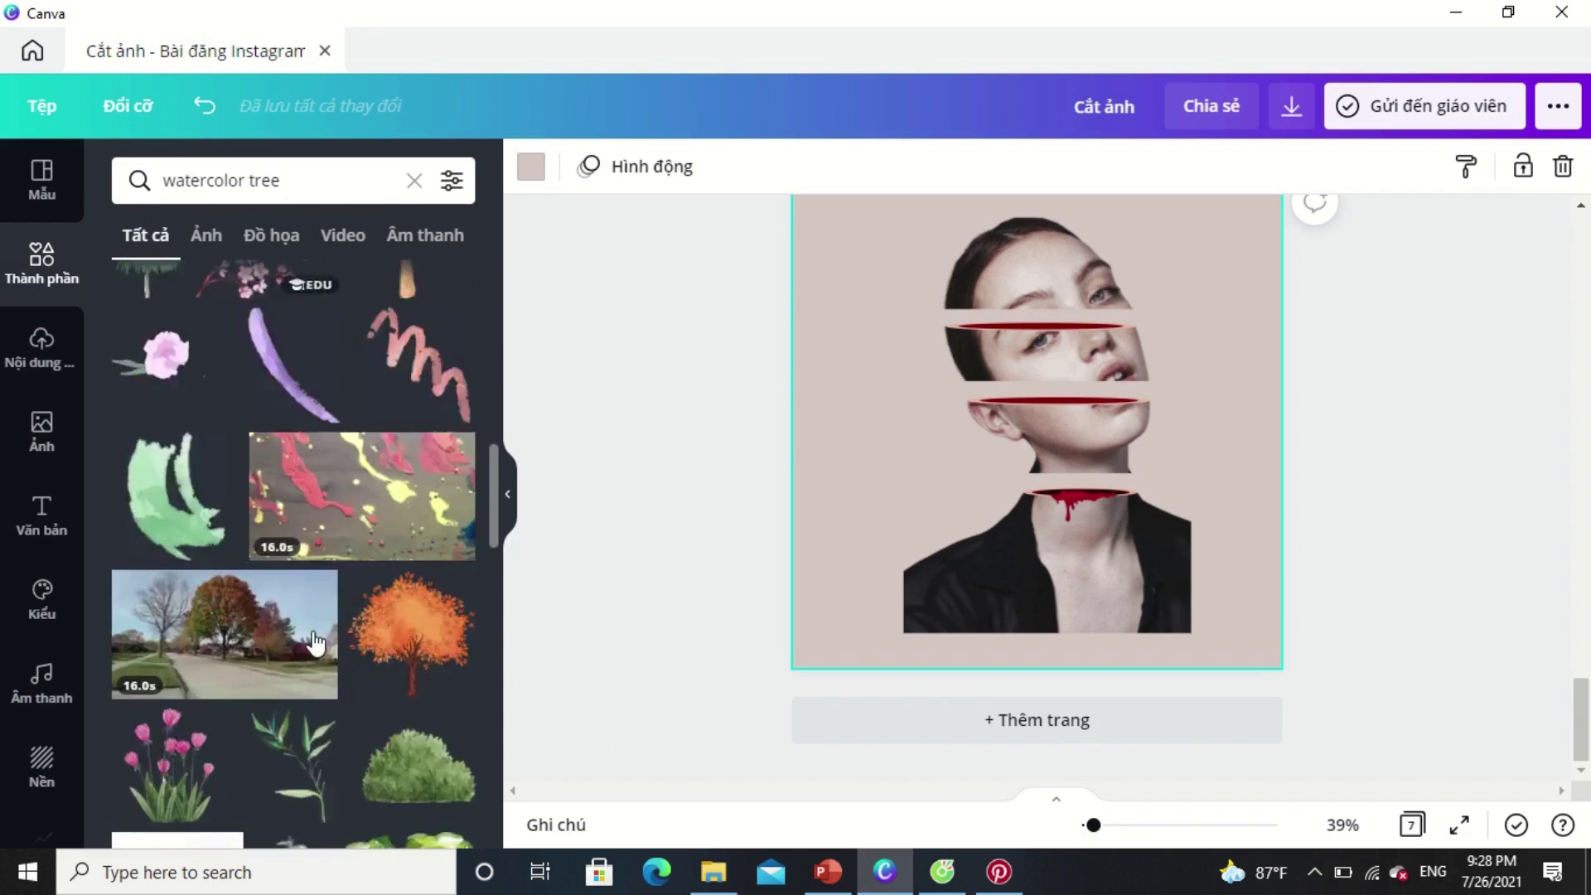
scroll(315, 642, down, 15)
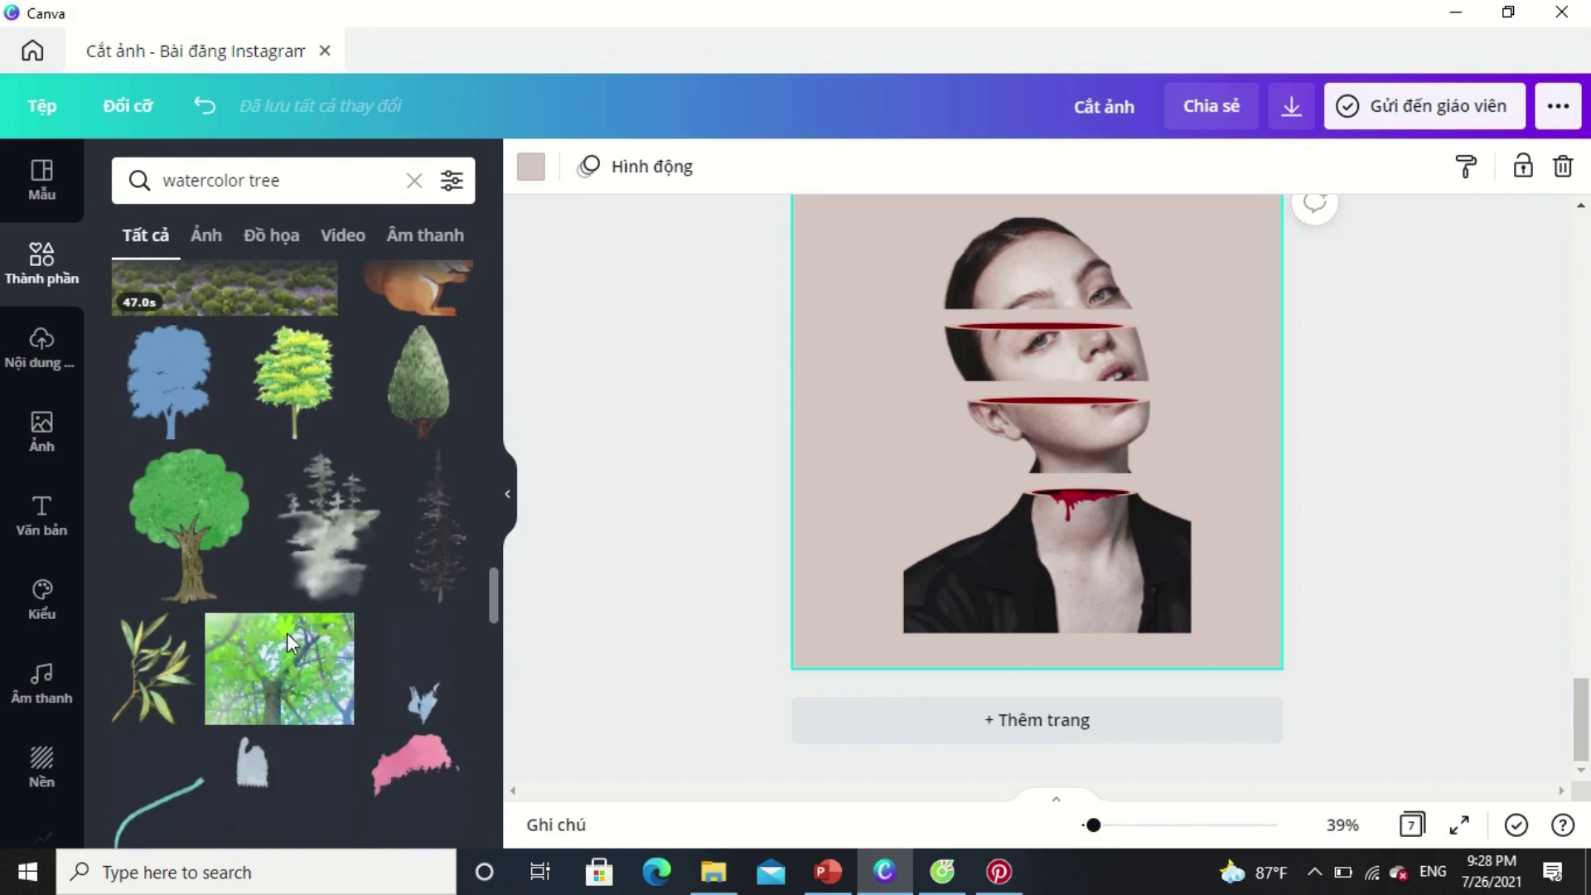
scroll(287, 634, down, 1)
scroll(305, 630, down, 10)
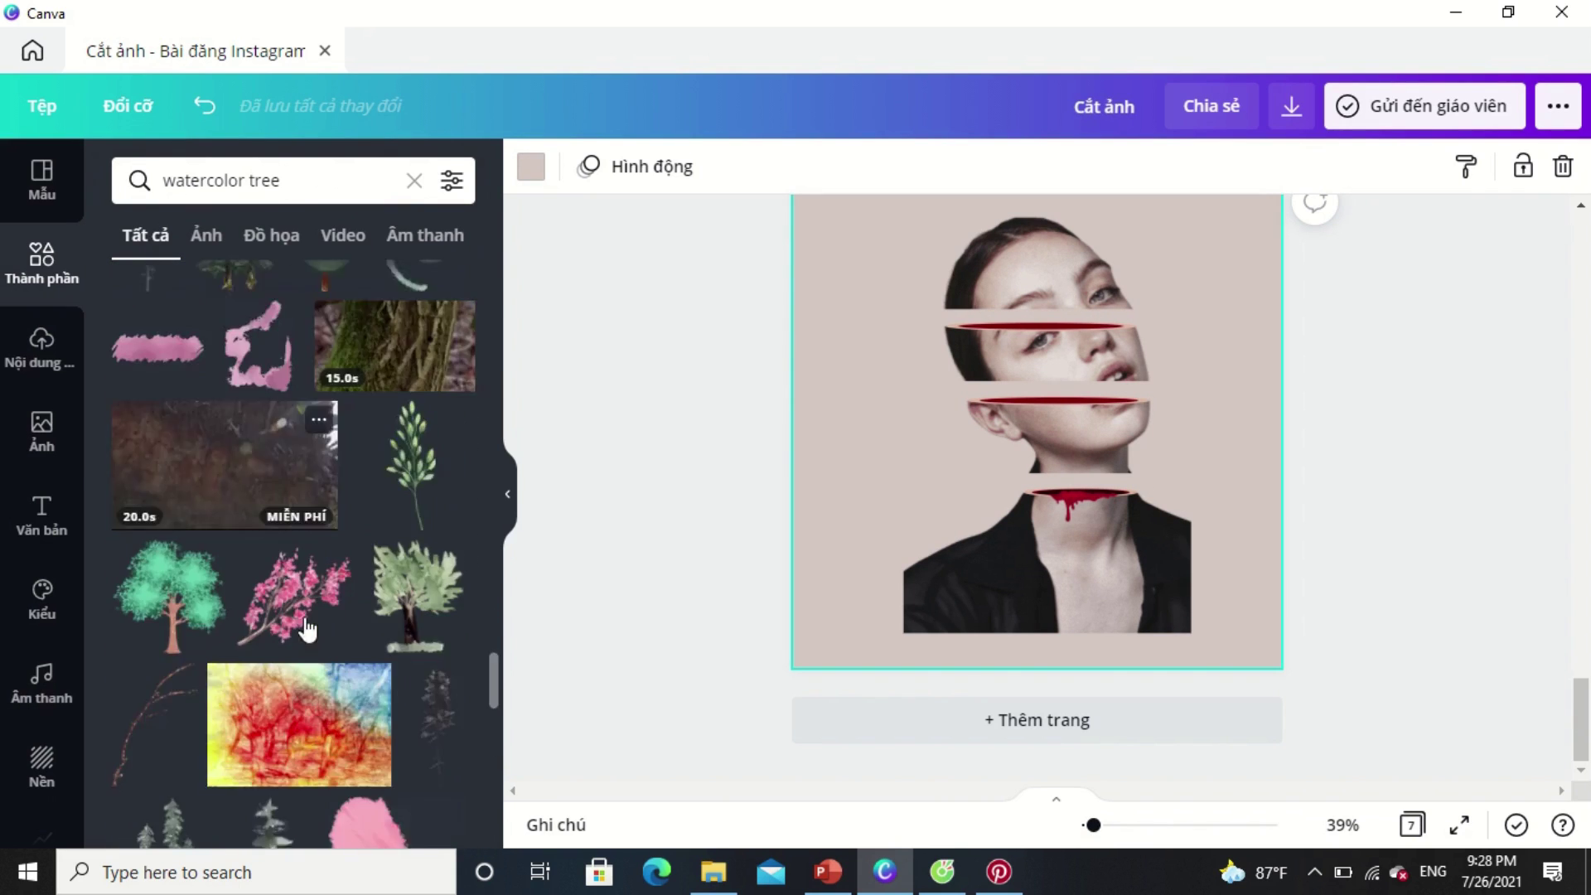
scroll(157, 643, down, 1)
click(144, 583)
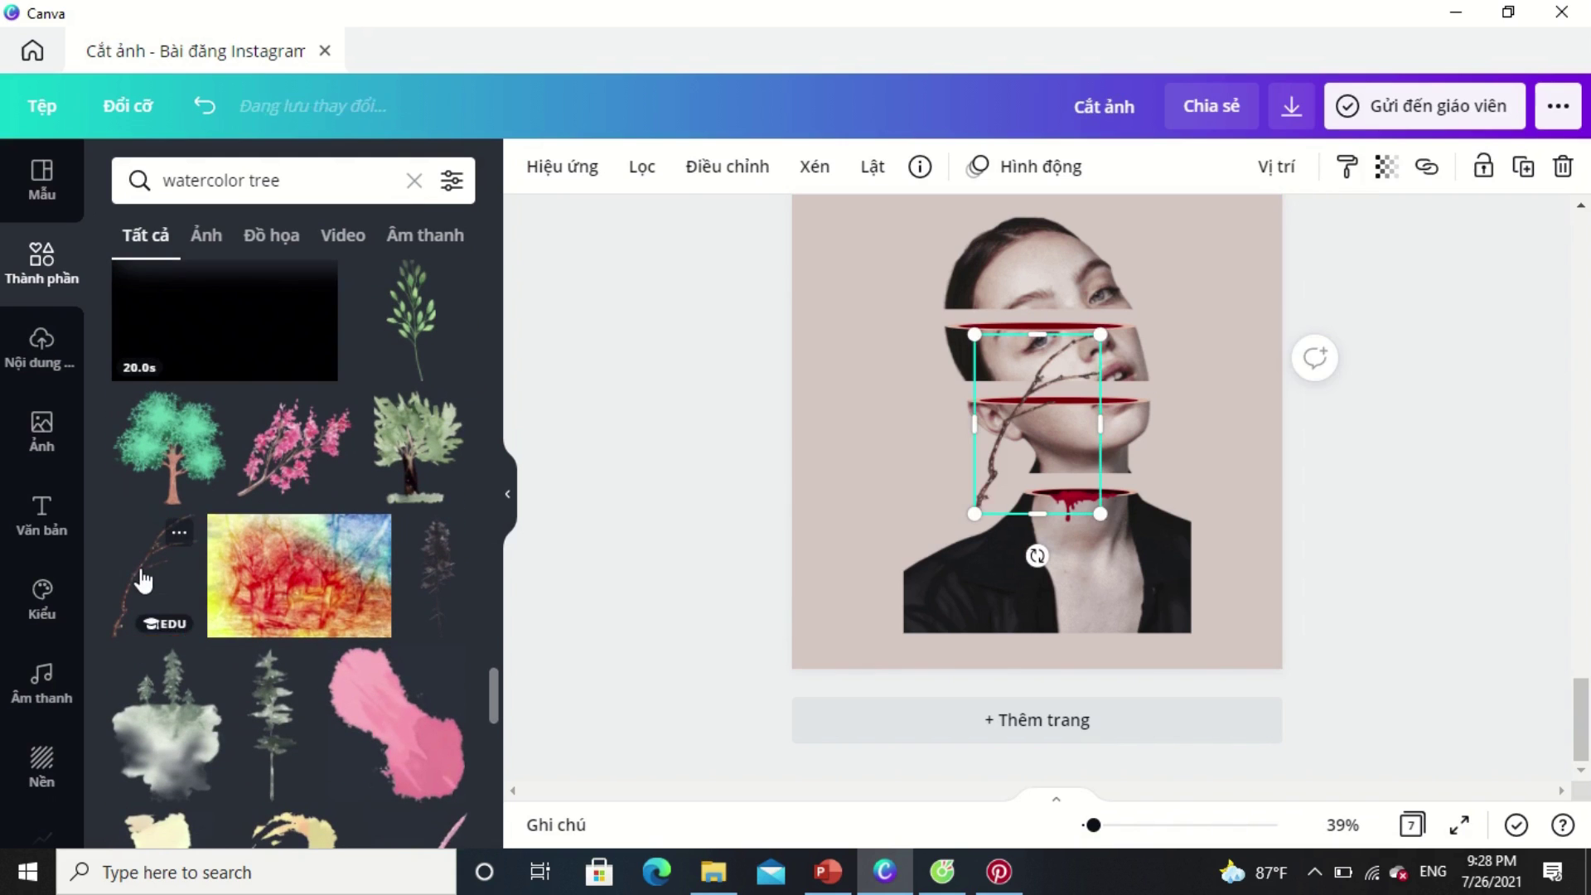
Enlarge the branch, flip it horizontally and place it across the face so its stem reaches the neck.
drag(1099, 514, 1176, 620)
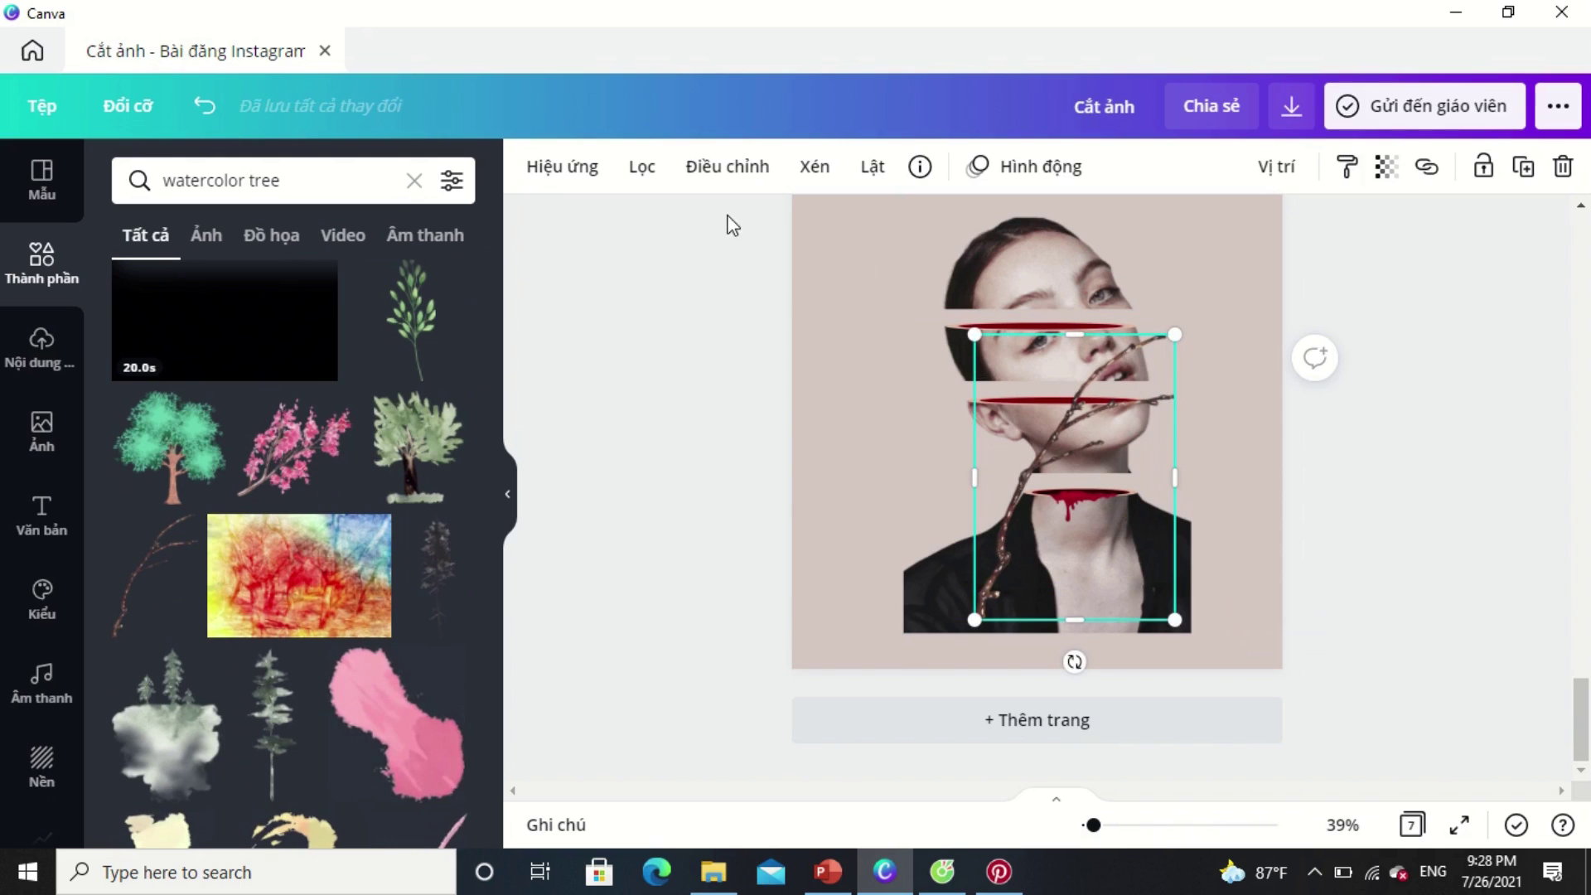
click(874, 170)
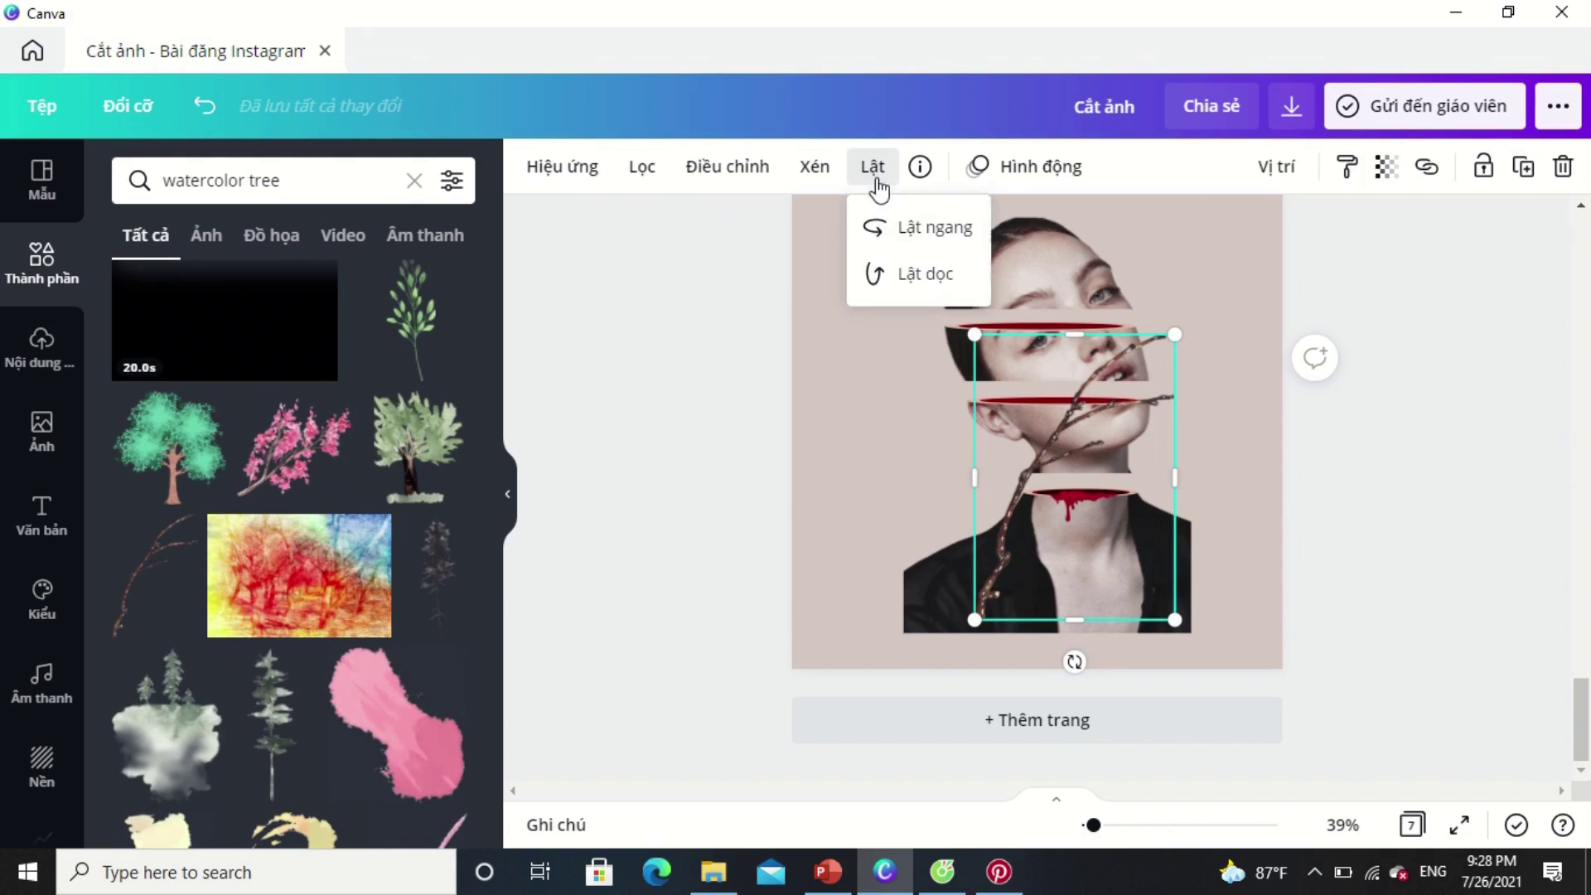
click(918, 229)
drag(1142, 537, 1088, 436)
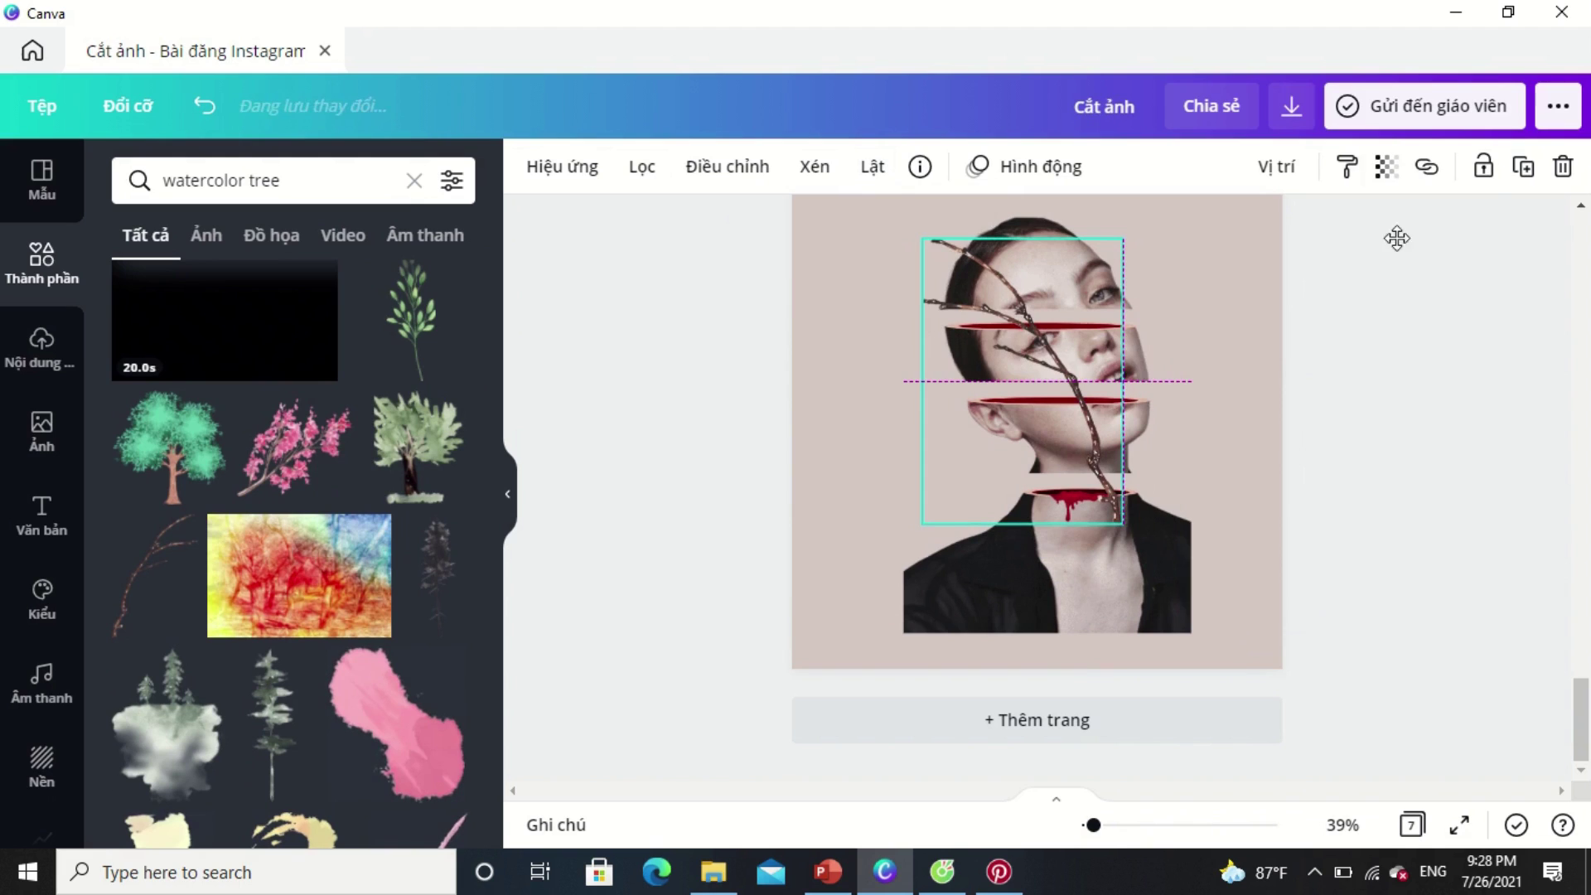
Duplicate the branch, crop the copy to its lower stem, and shift the full branch up and left beside the head.
click(1523, 166)
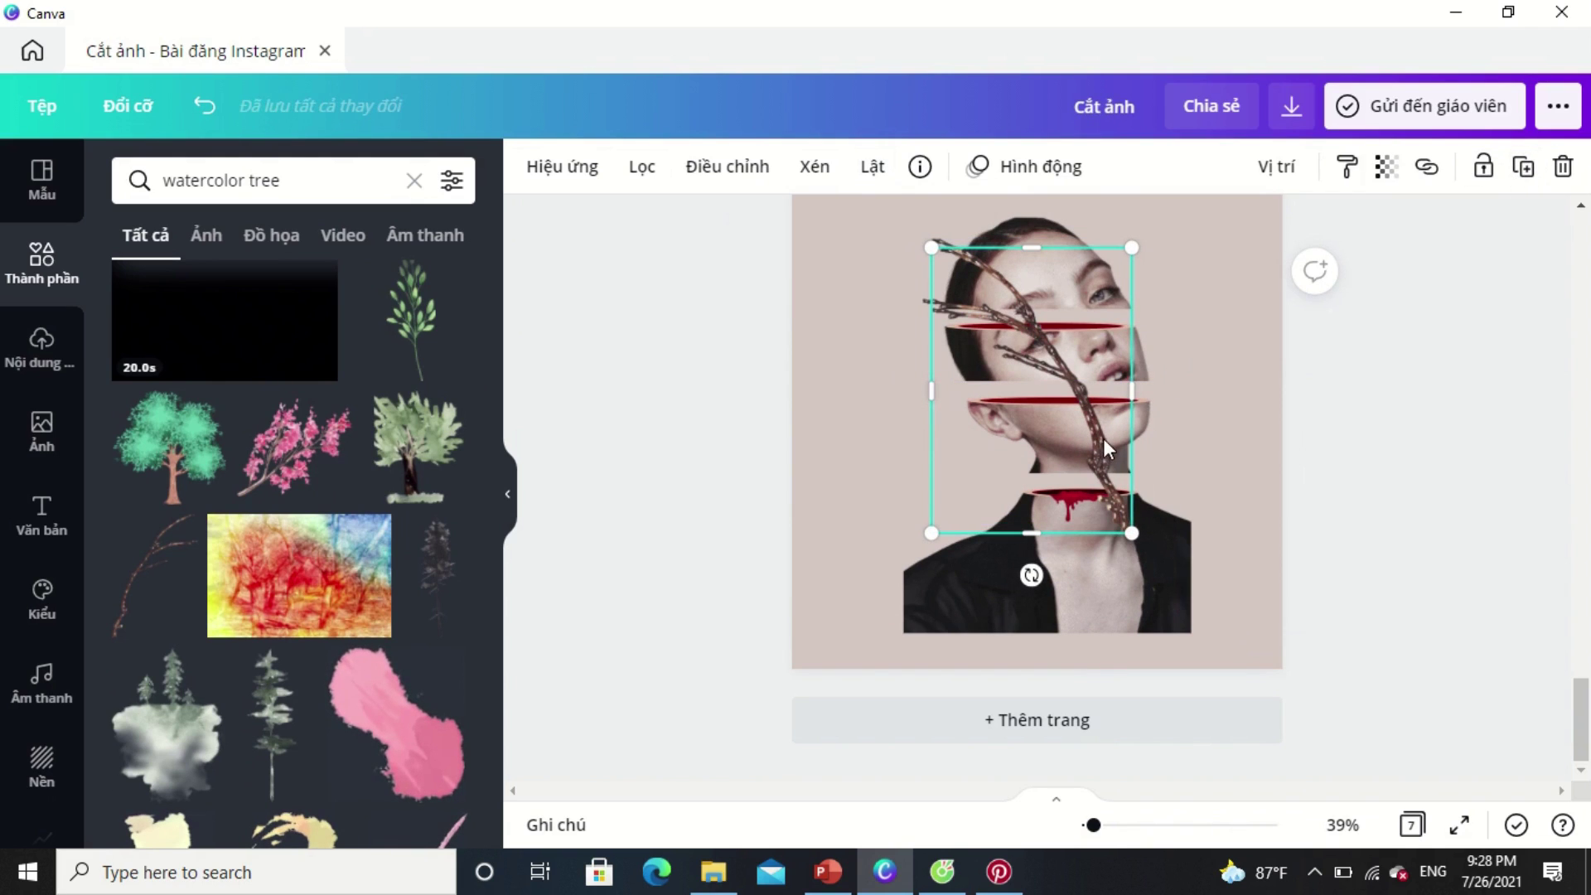
drag(1031, 247, 1031, 431)
drag(1051, 356, 943, 271)
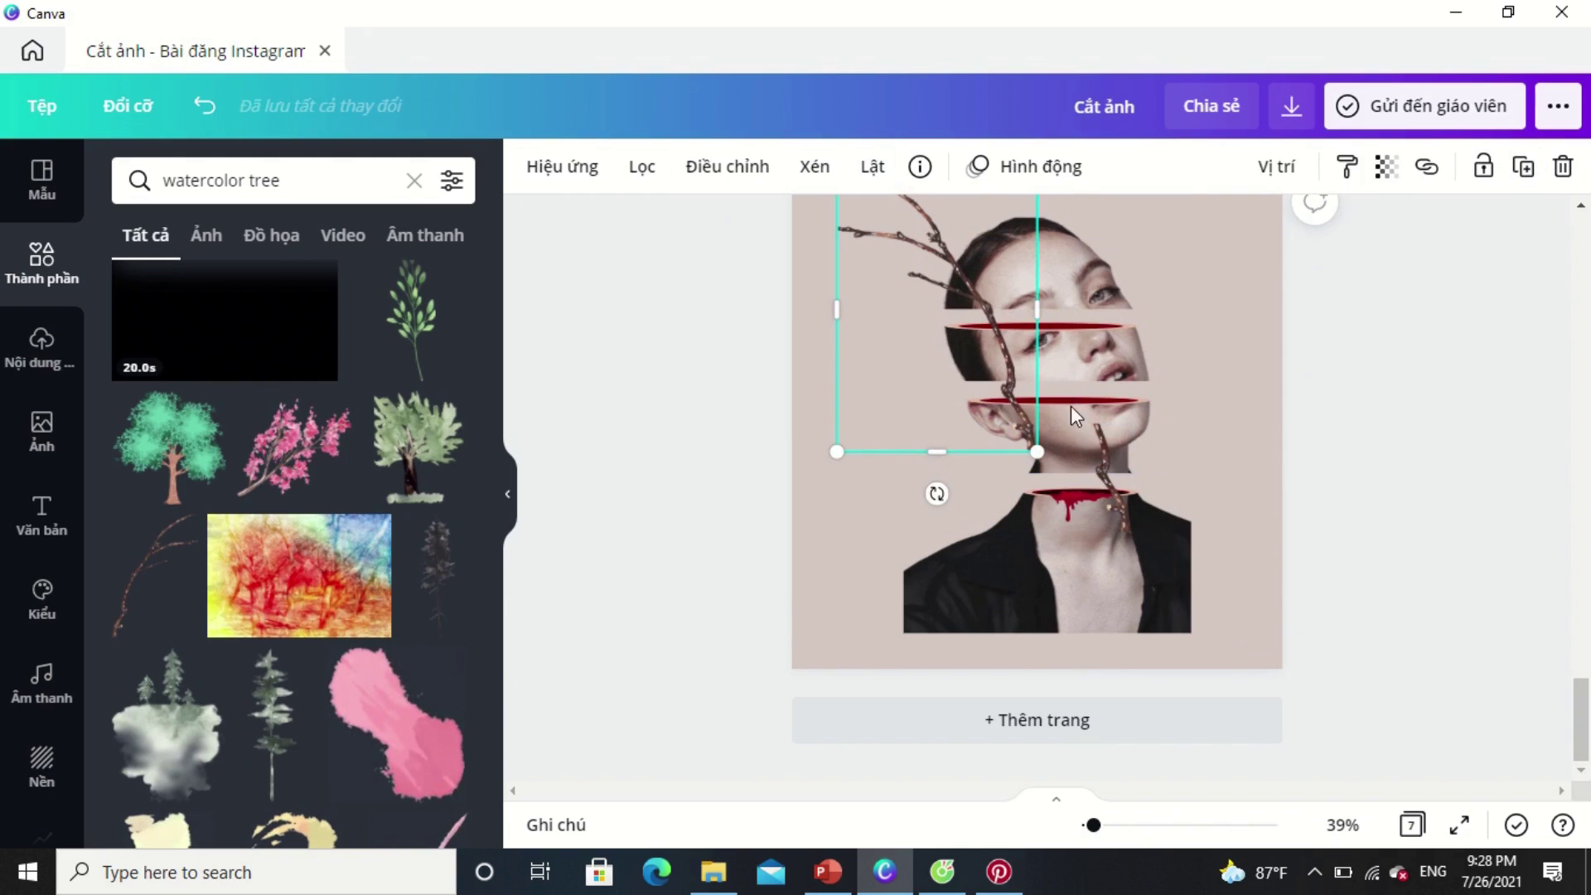
Crop the empty area left of the short stem piece and enlarge the piece over the neck and collar.
click(1107, 481)
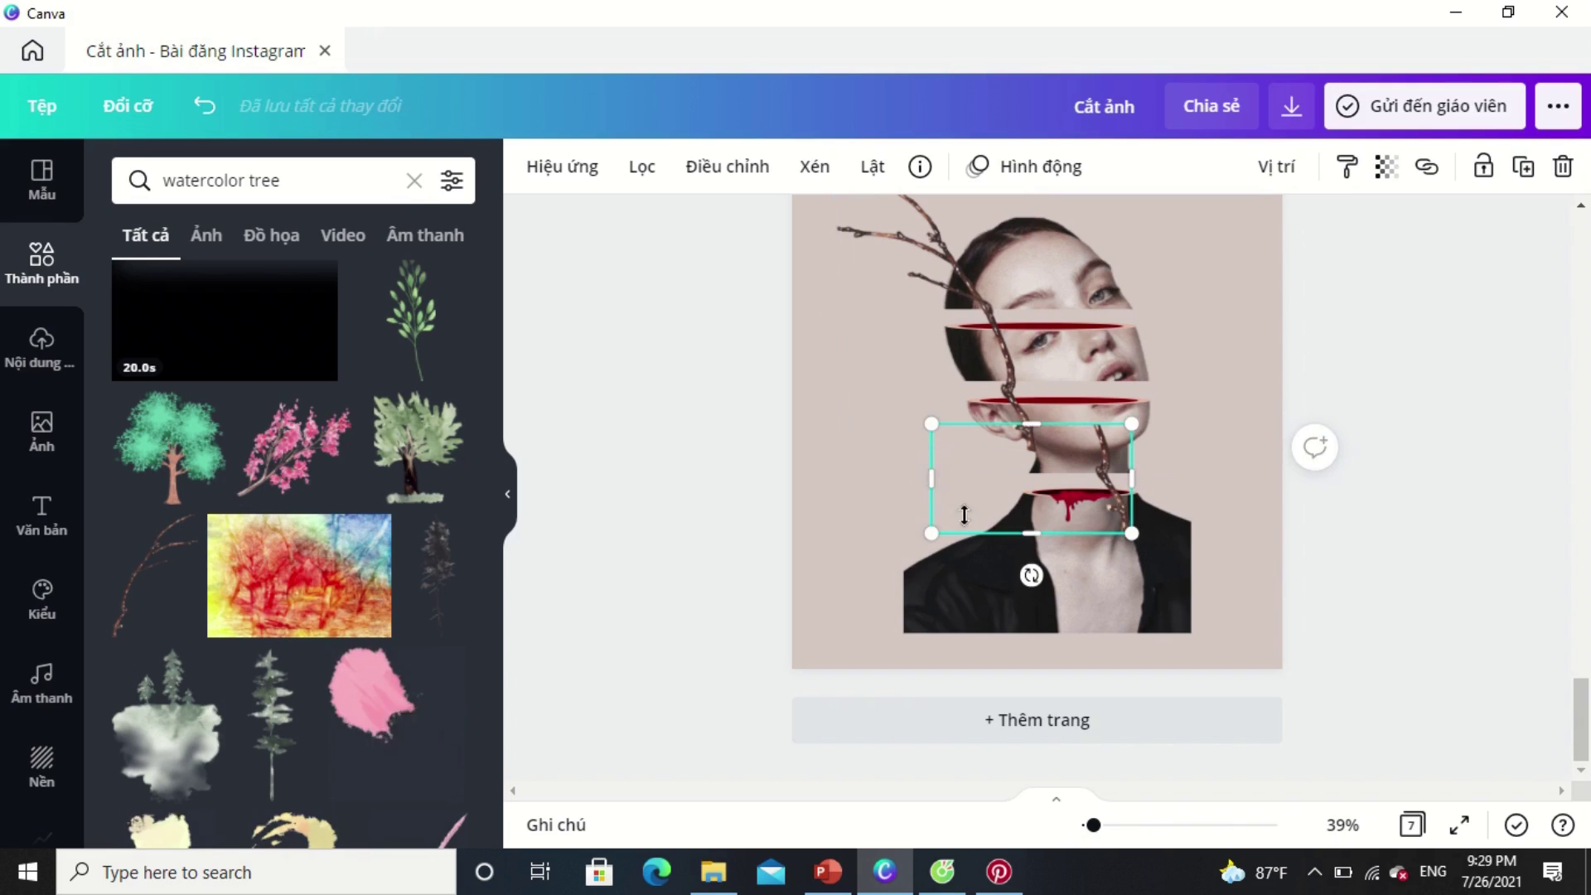
drag(932, 478, 1048, 493)
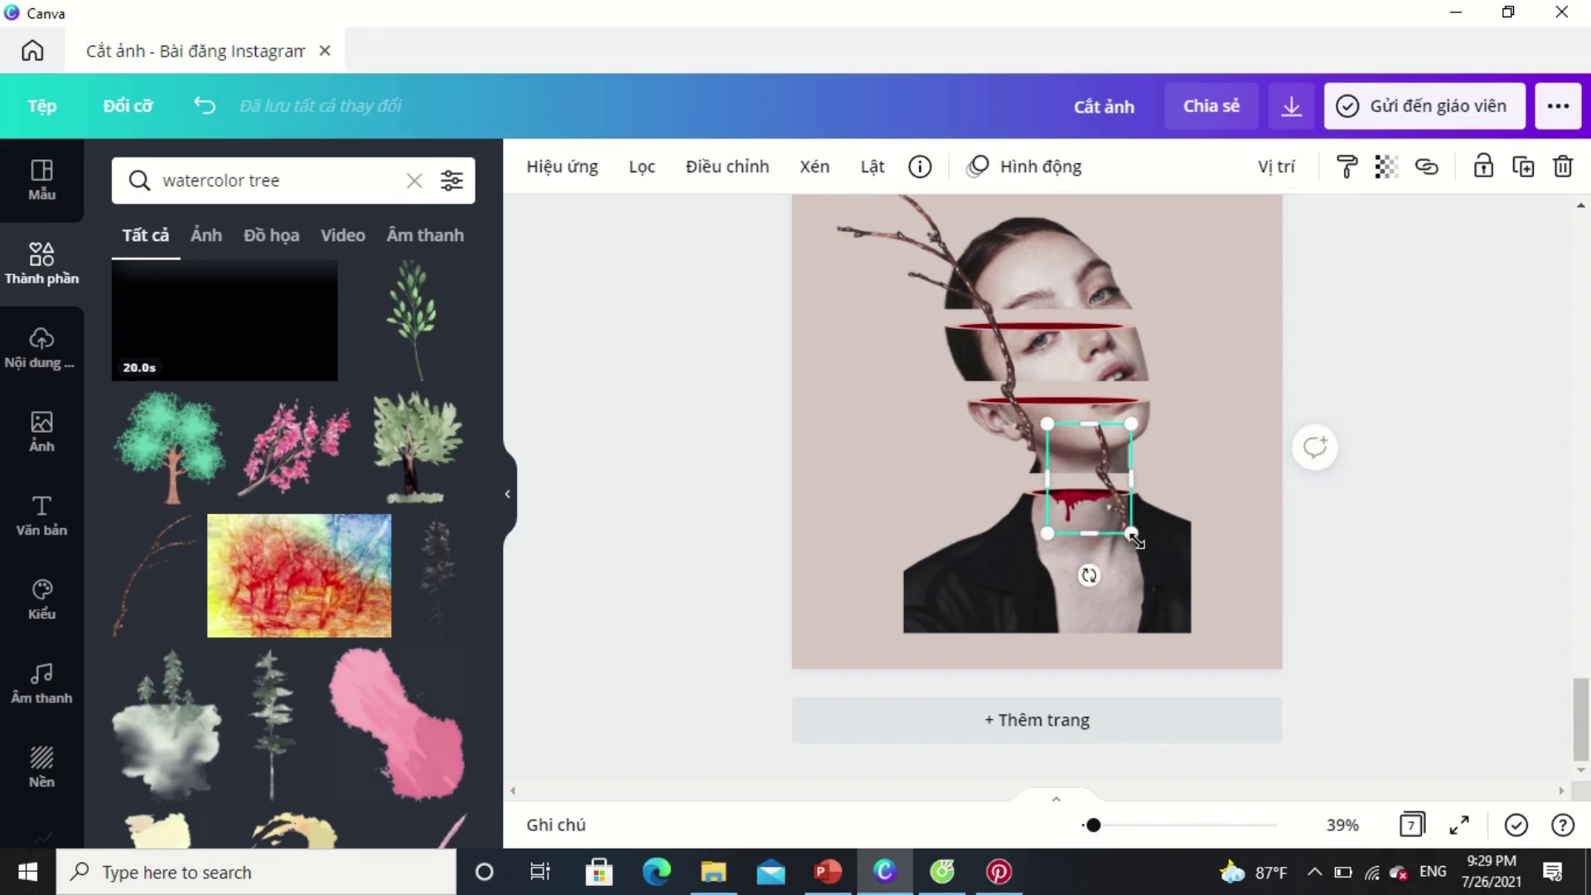
drag(1169, 546, 1203, 590)
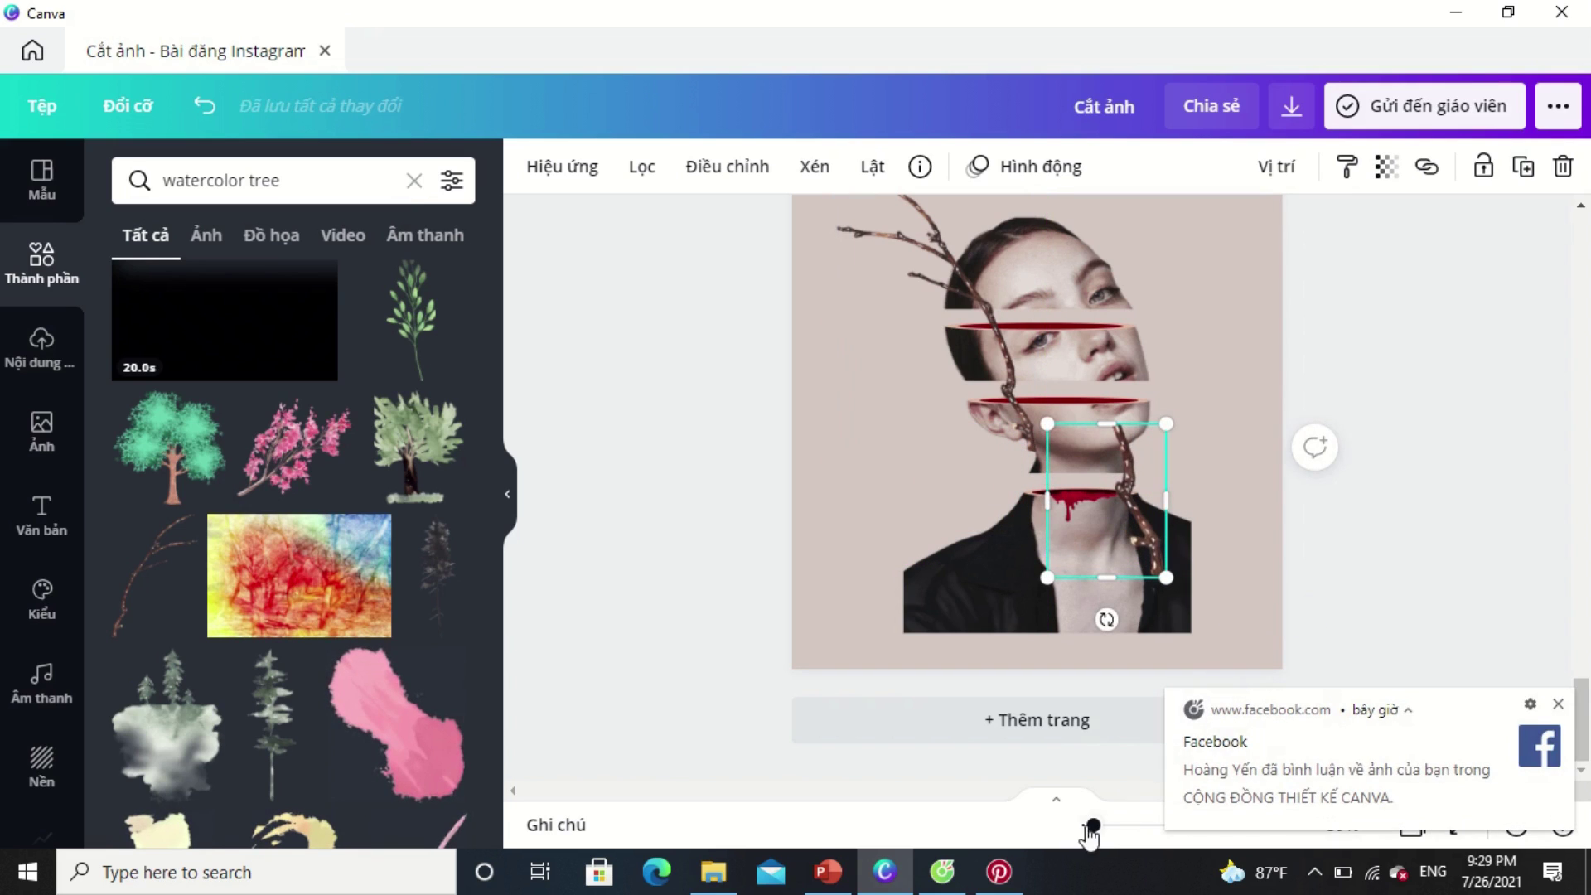
click(1558, 704)
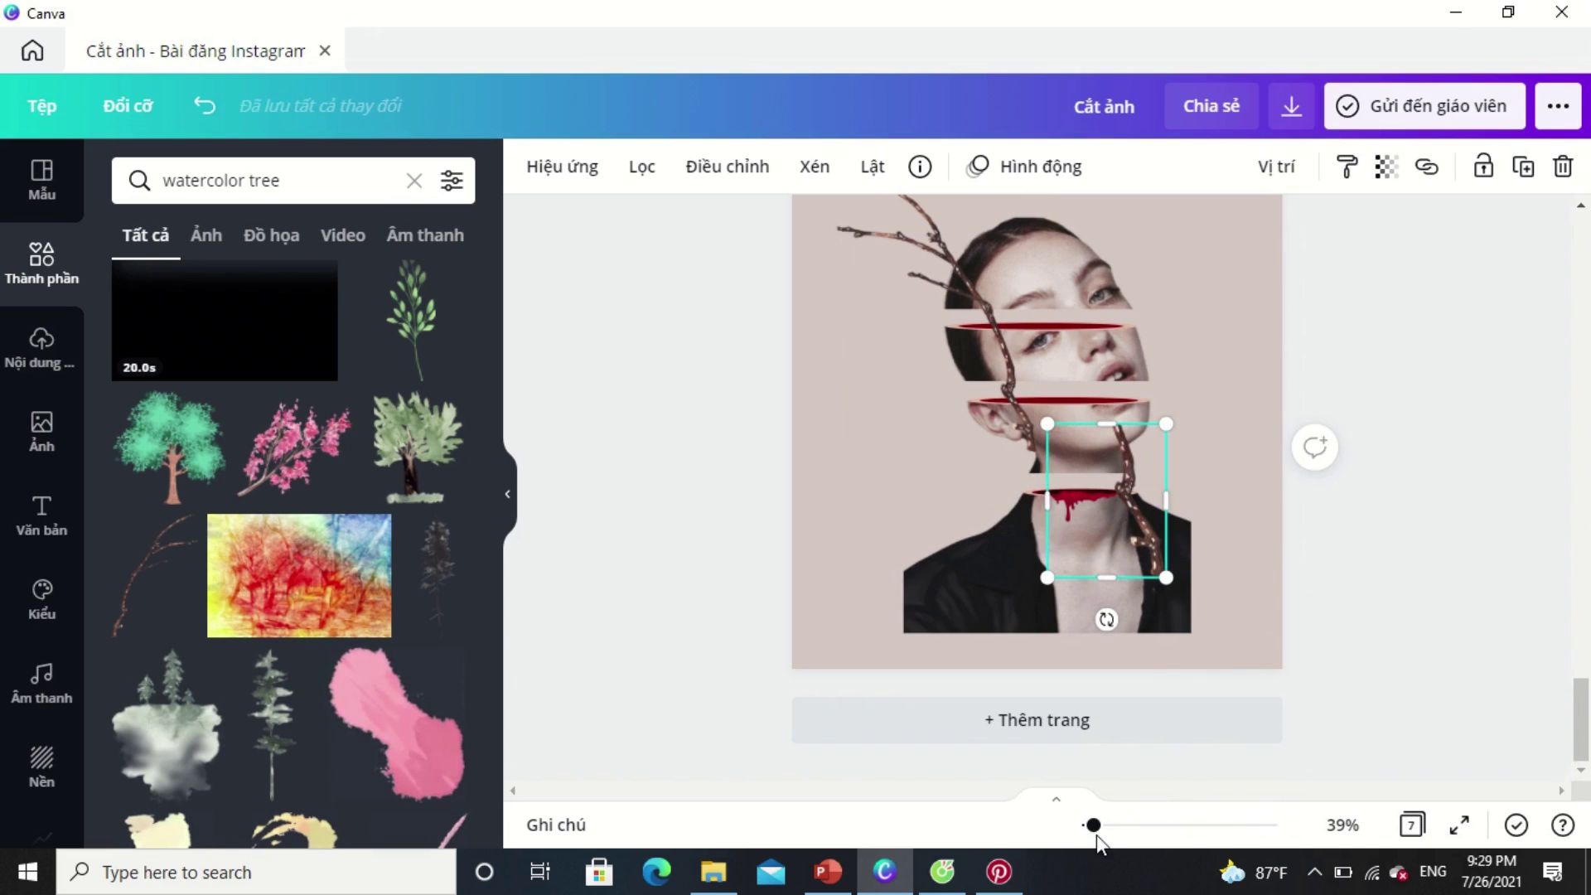
Crop off the upper part of the short stem piece and place it over the lower cut above the neck.
drag(1094, 826, 1115, 826)
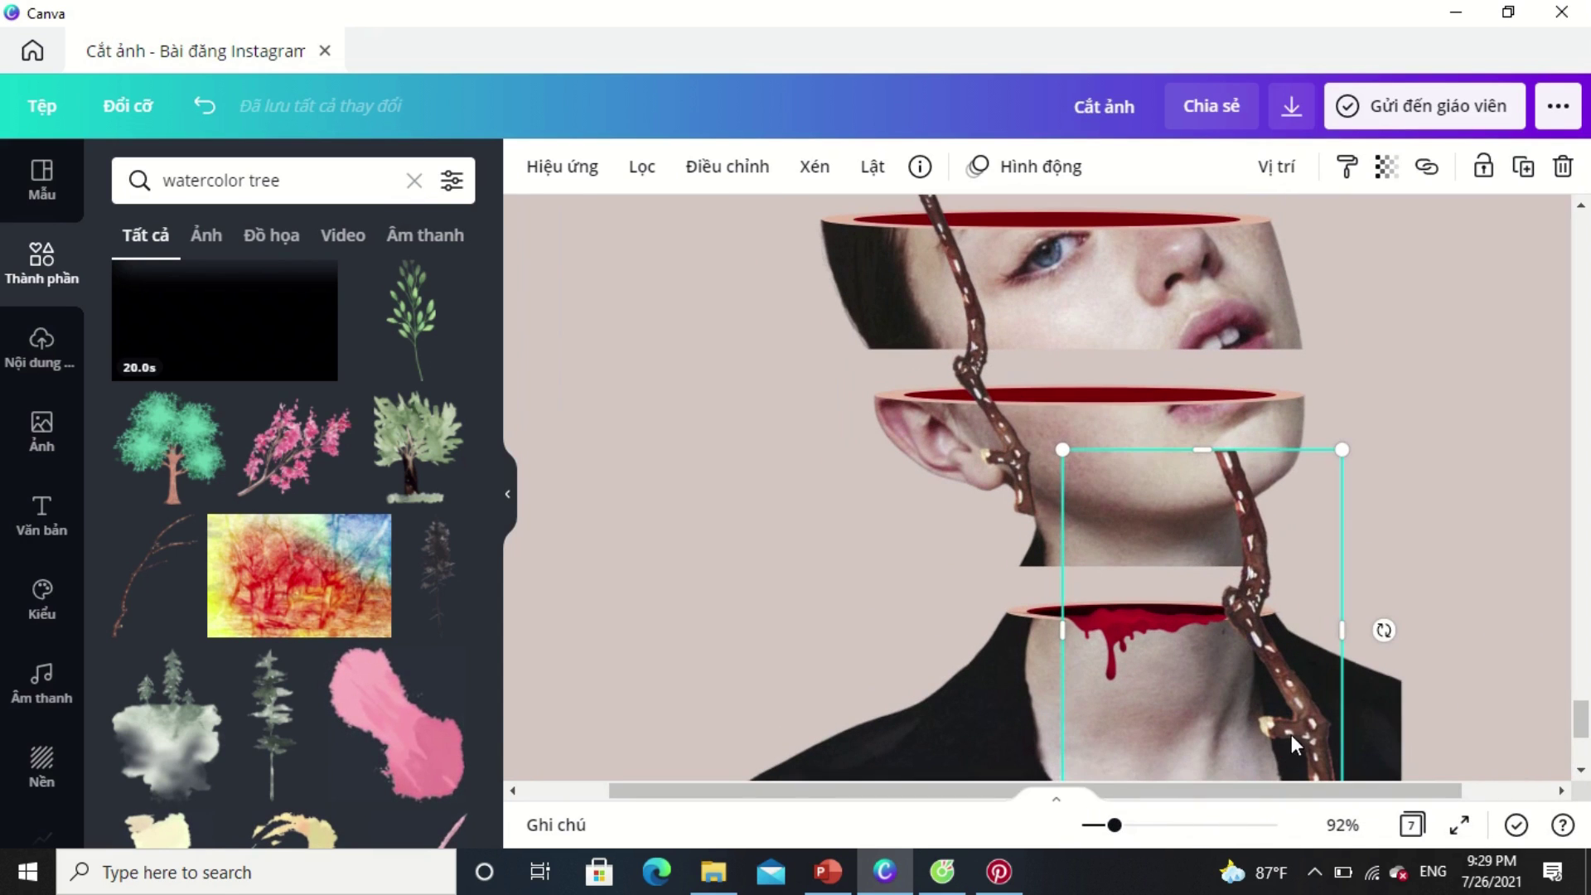
drag(1278, 720, 1177, 637)
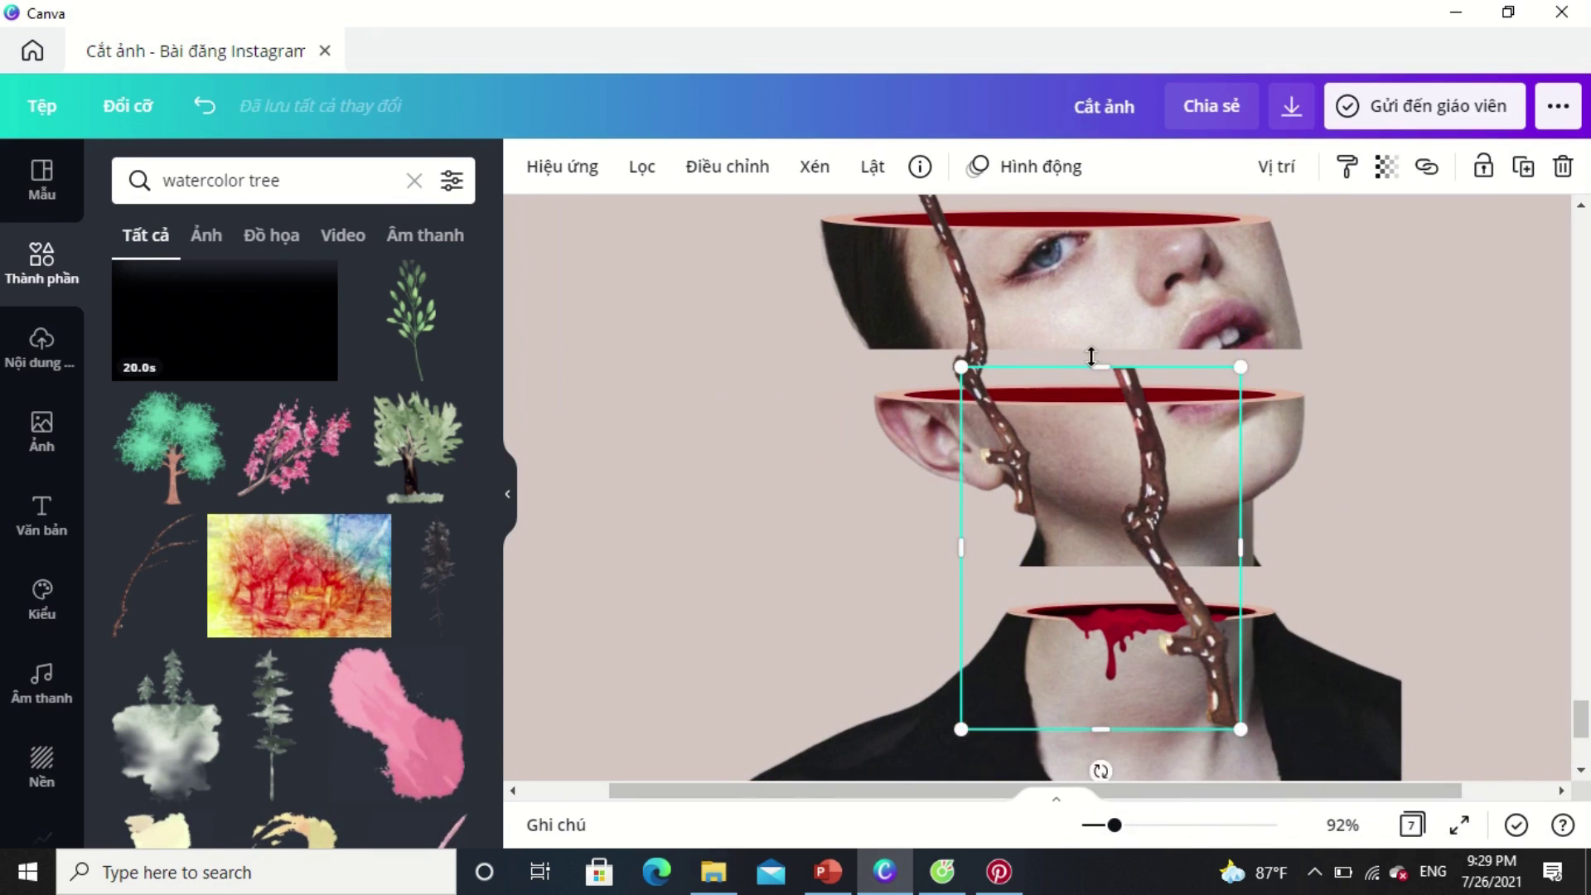
drag(1104, 387, 1130, 579)
drag(1217, 684, 1152, 580)
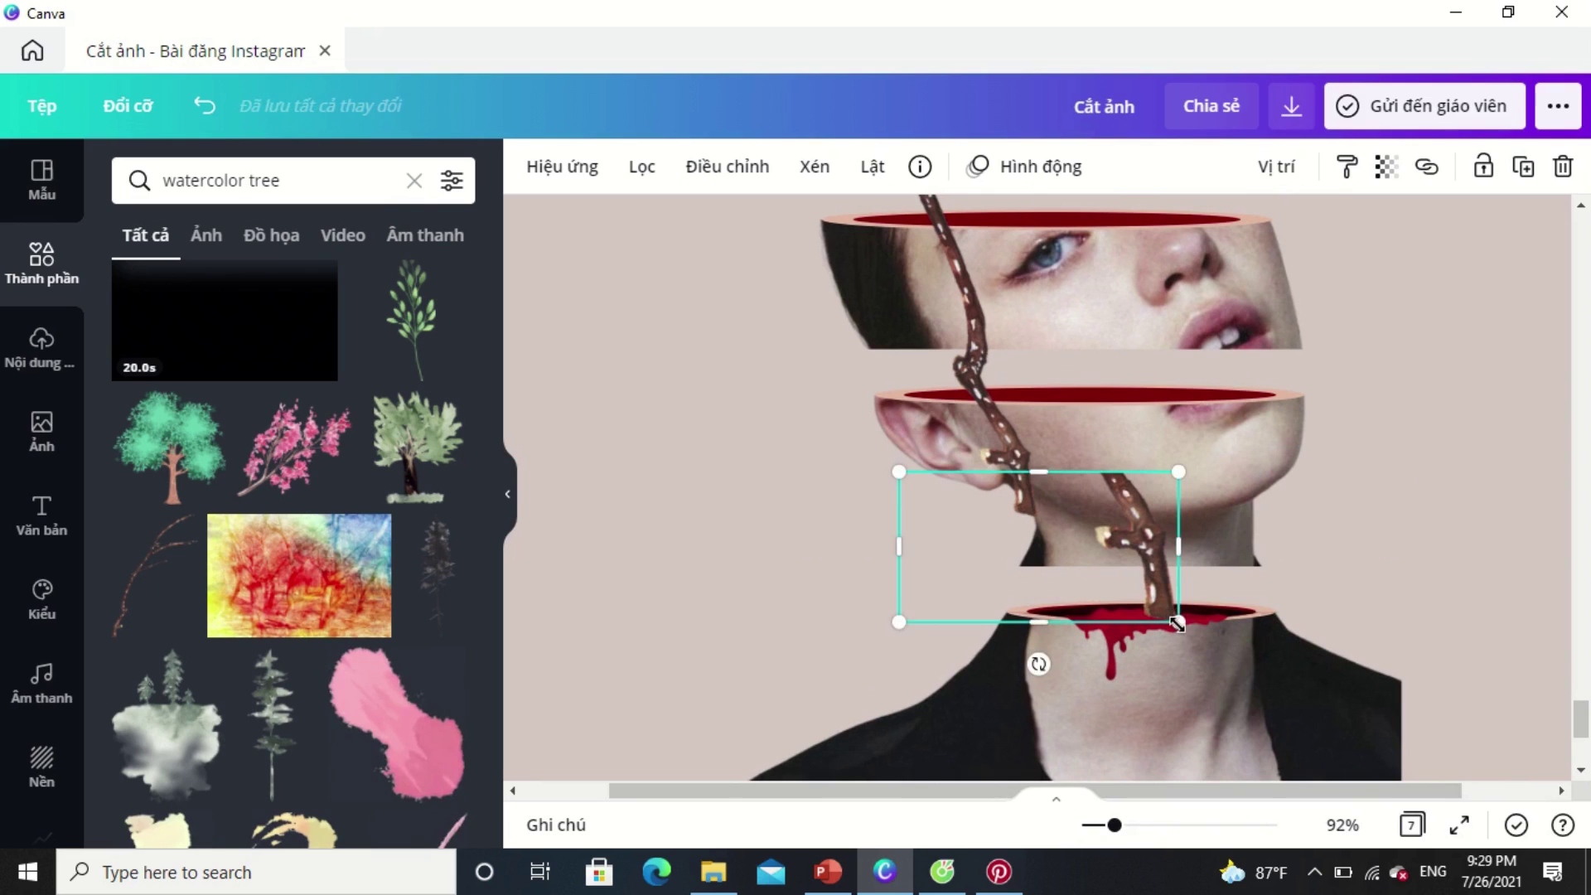
drag(1042, 471, 1043, 501)
drag(1152, 572, 1157, 605)
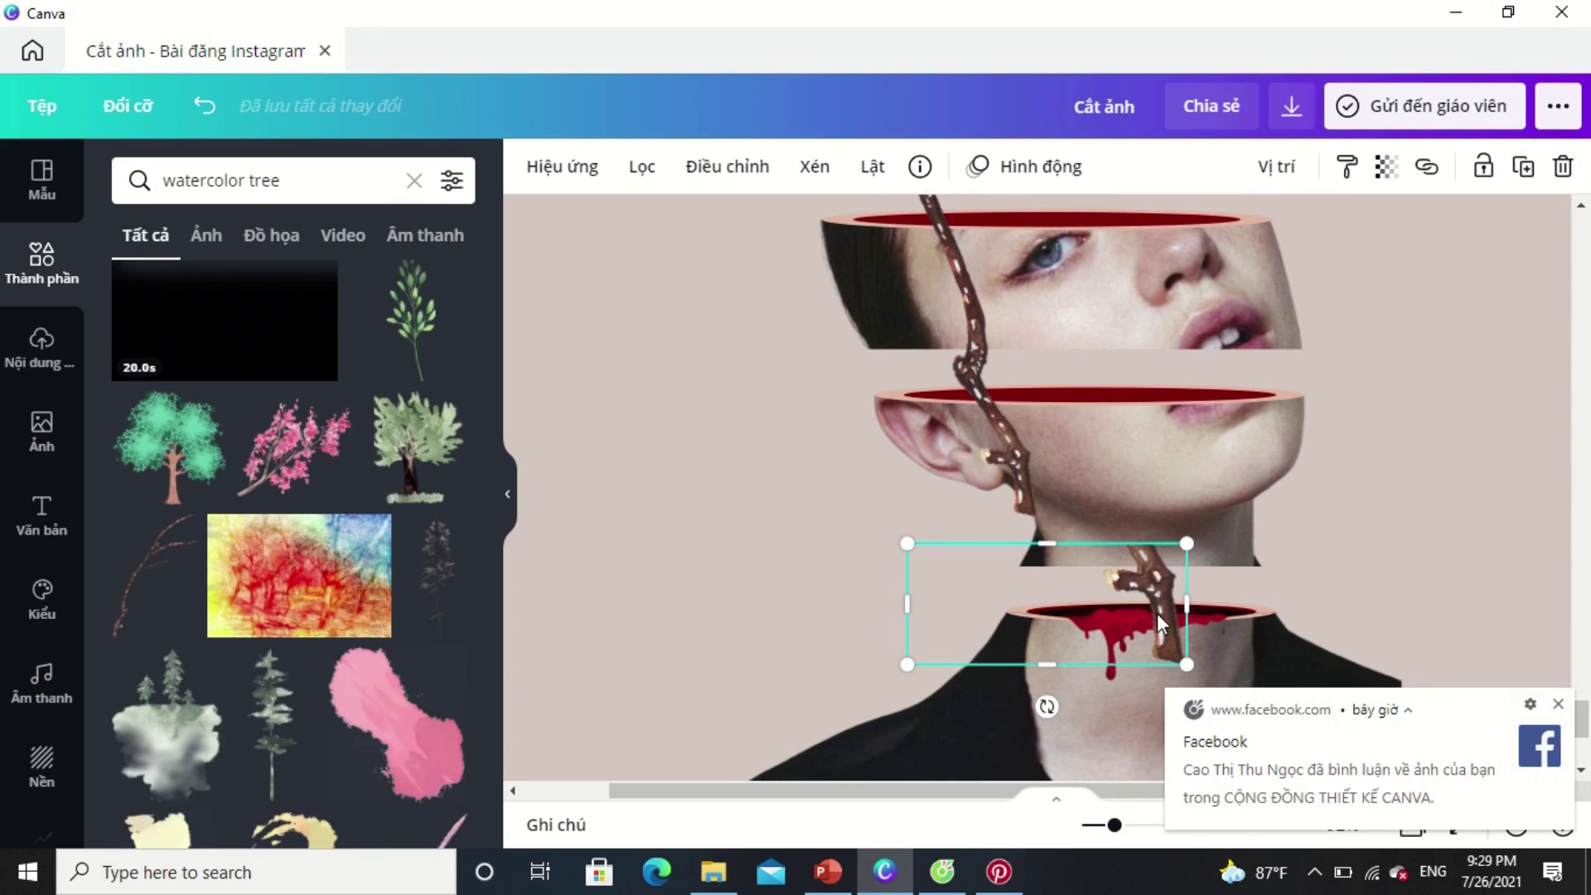
Crop the stem piece's left, top and bottom edges so it fills only the gap between the chin slice and the neck.
click(1558, 705)
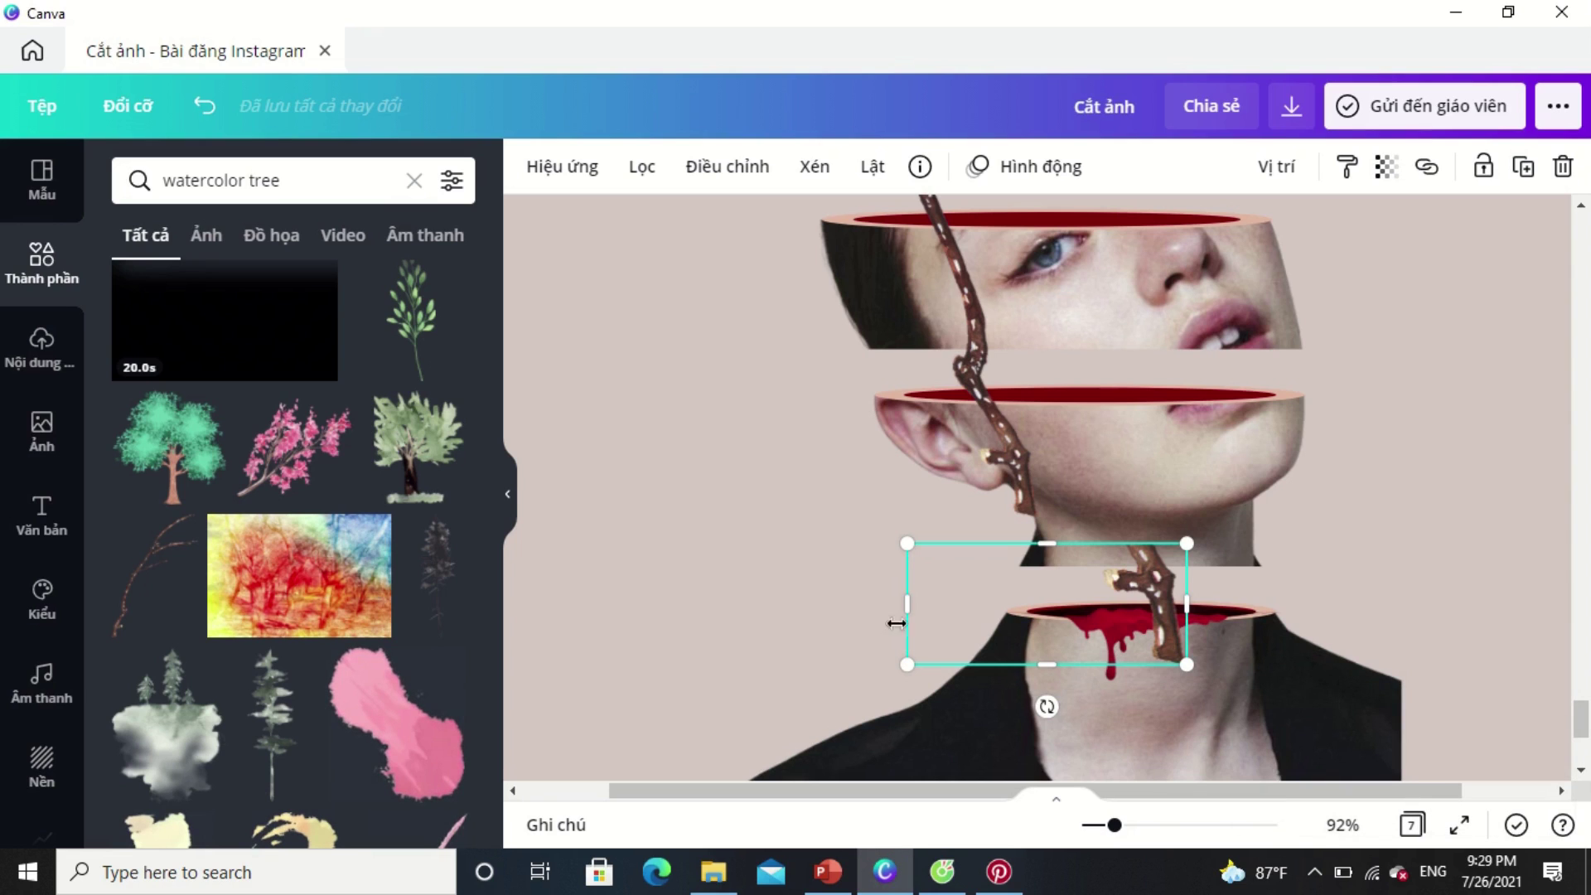
drag(967, 607, 1149, 605)
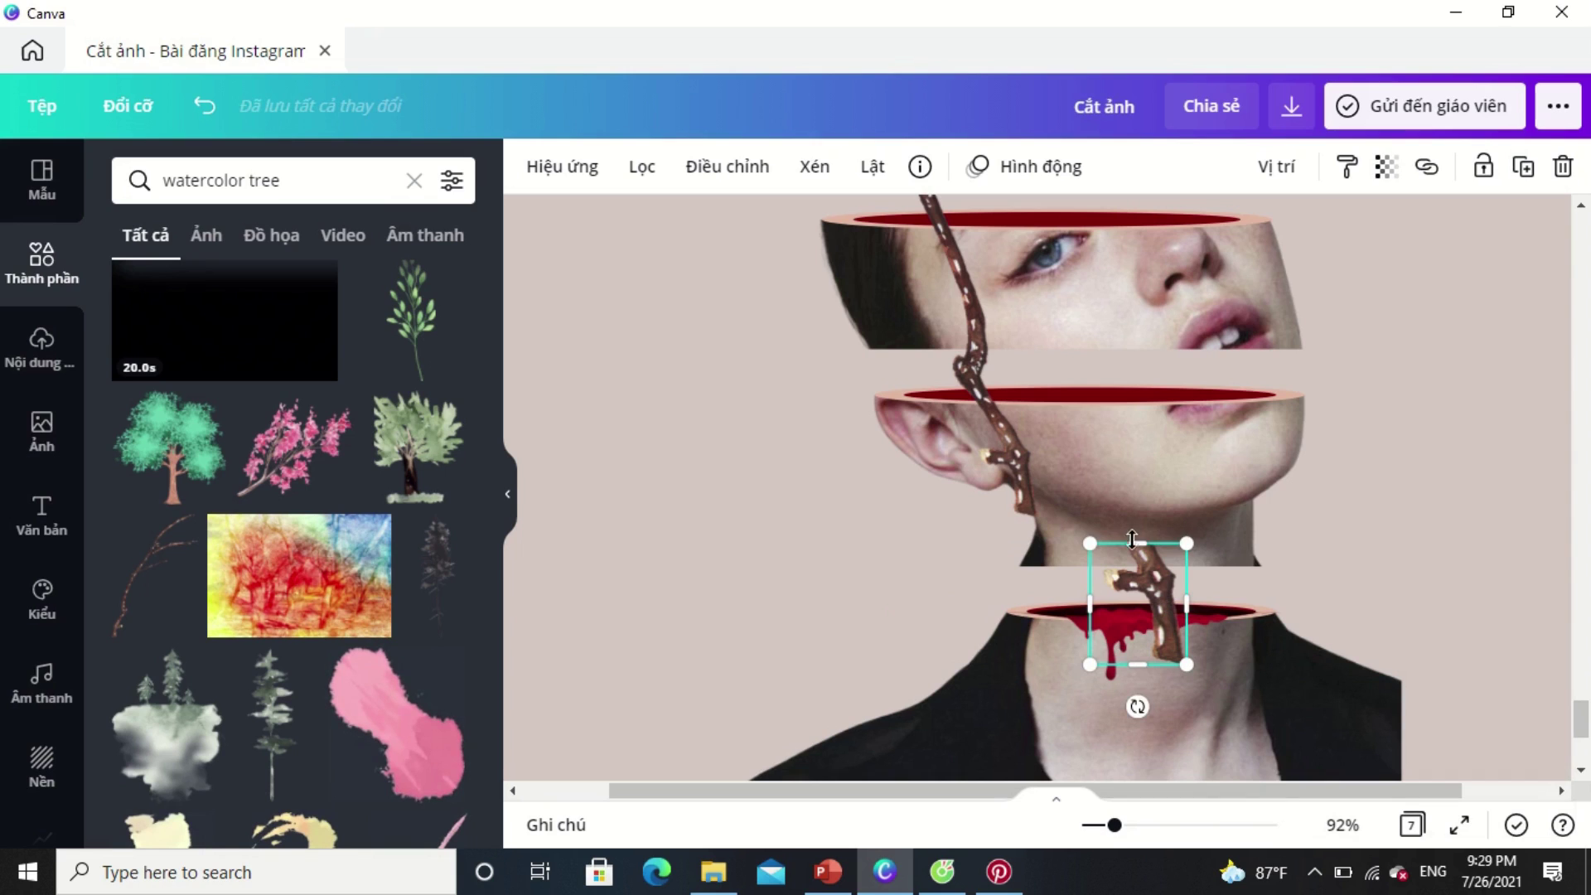
drag(1138, 544, 1143, 564)
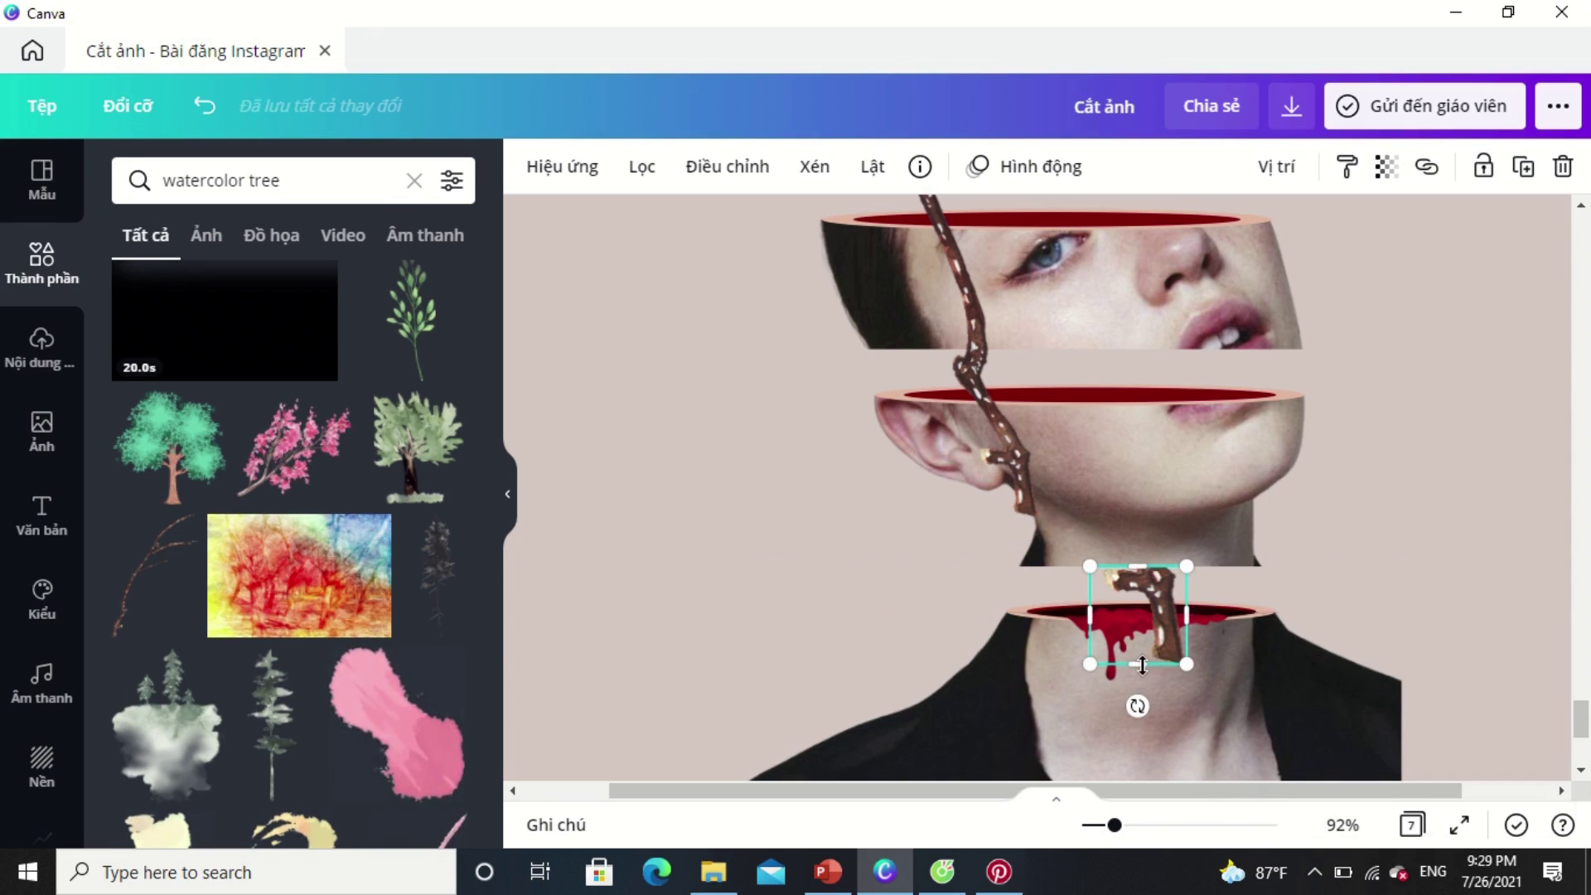
drag(1143, 666, 1150, 619)
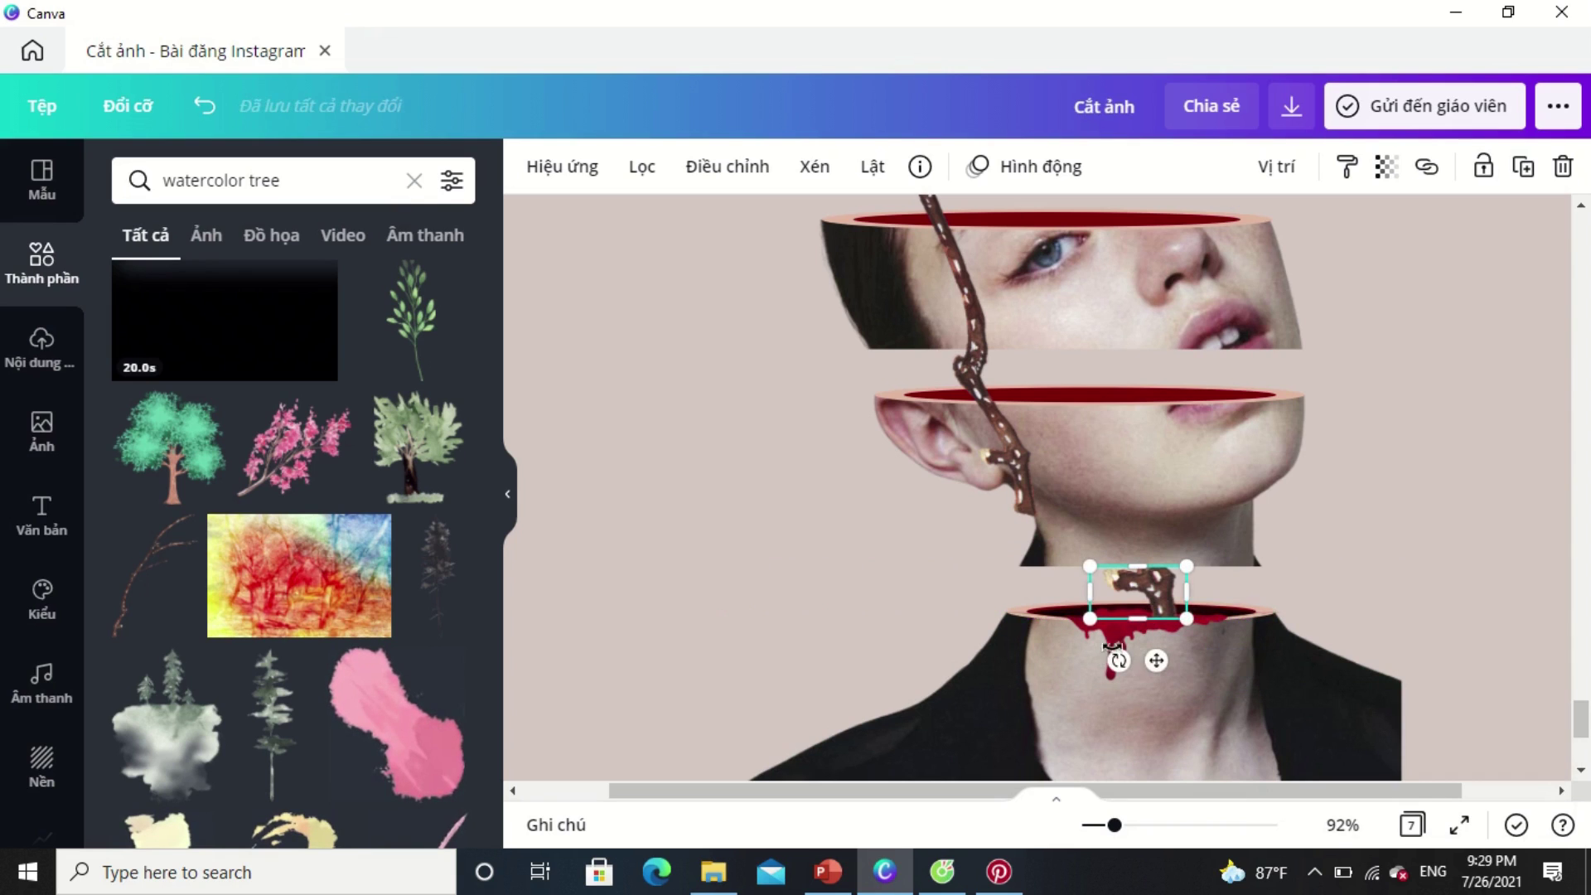
Duplicate the dripping blood graphic and align the copy exactly over the original on the neck.
click(1121, 665)
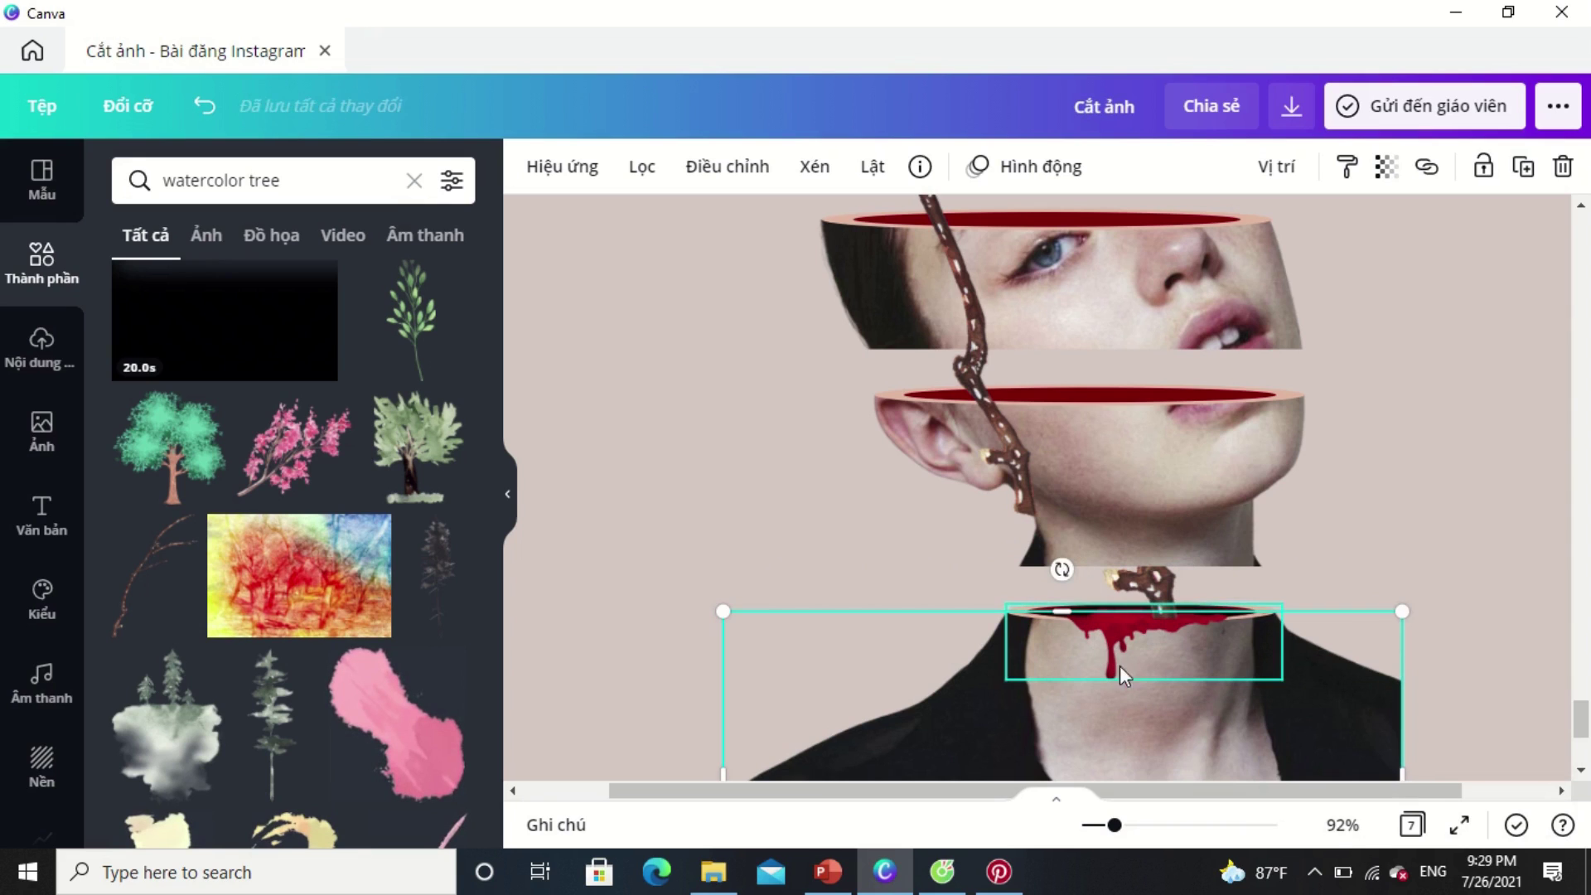
click(1524, 168)
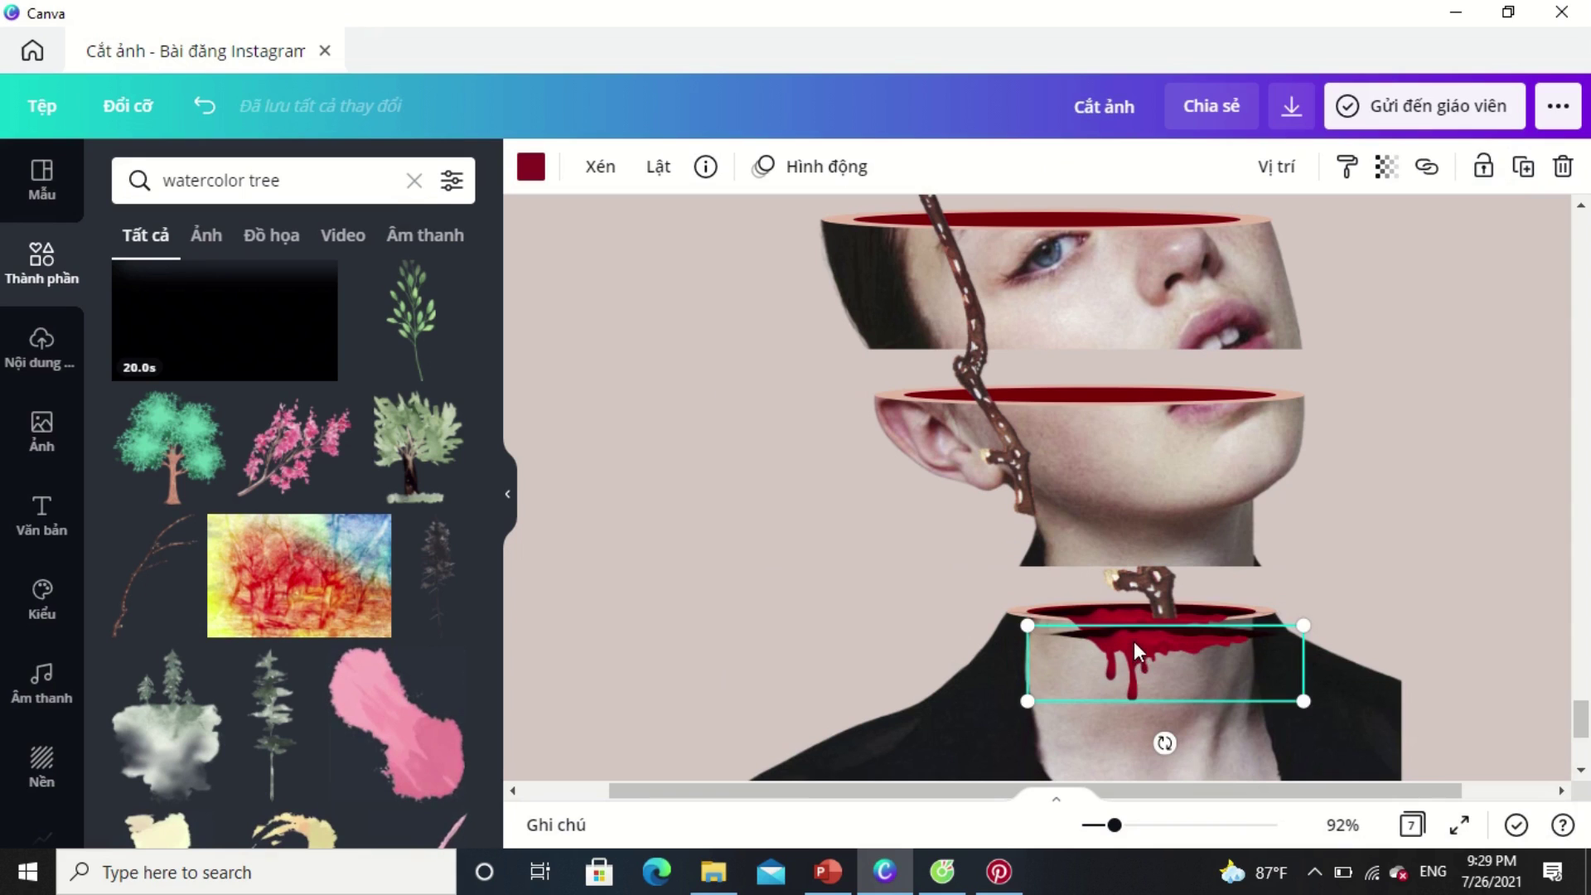
drag(1134, 642, 1132, 630)
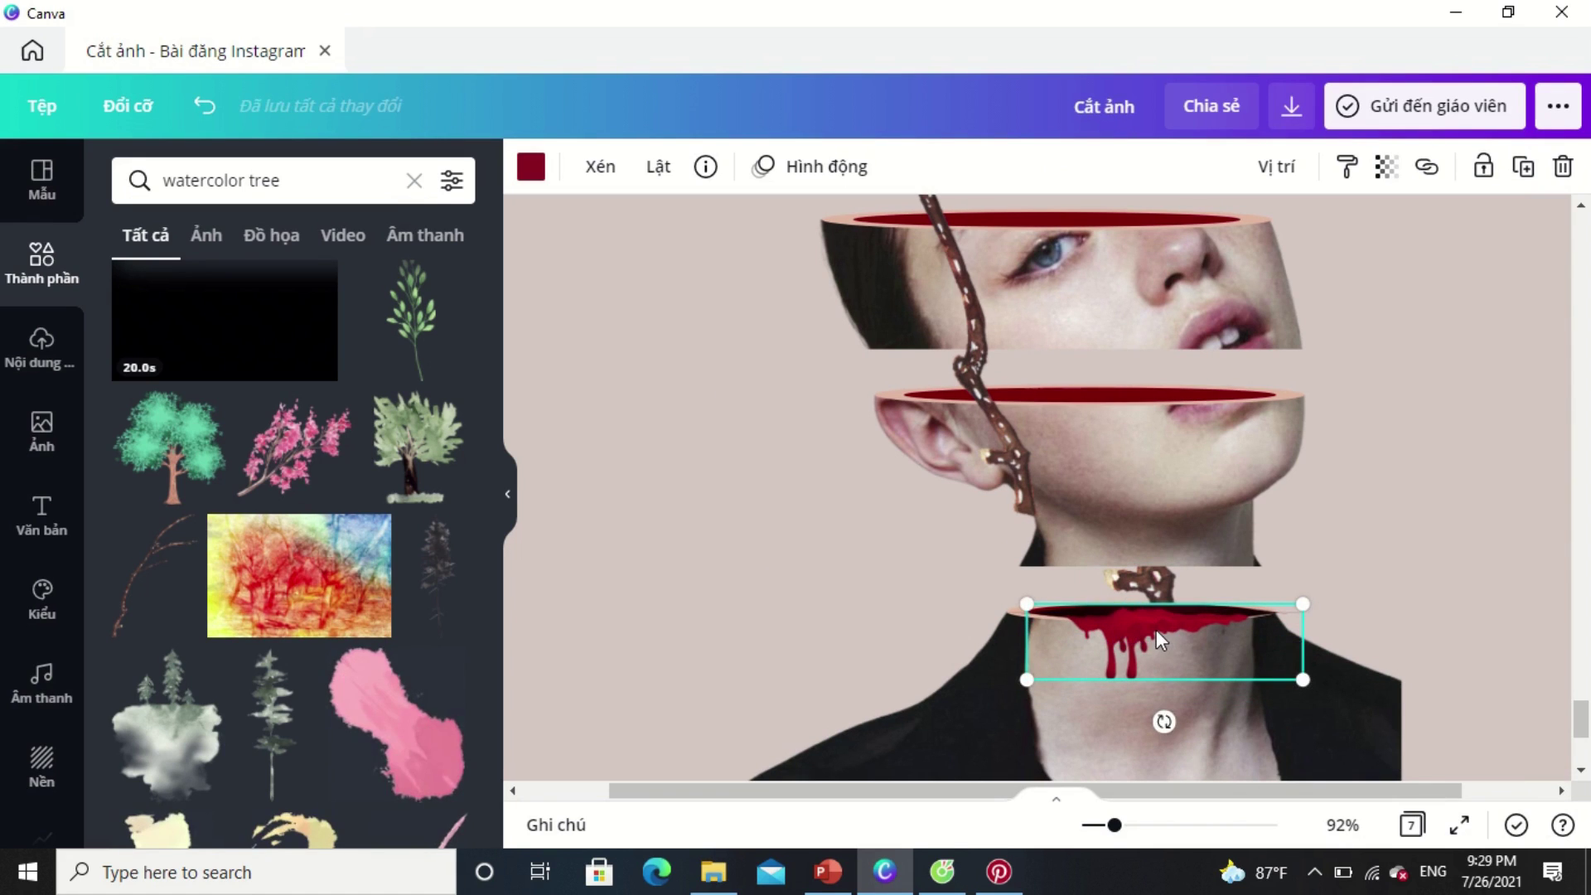
drag(1154, 629, 1137, 630)
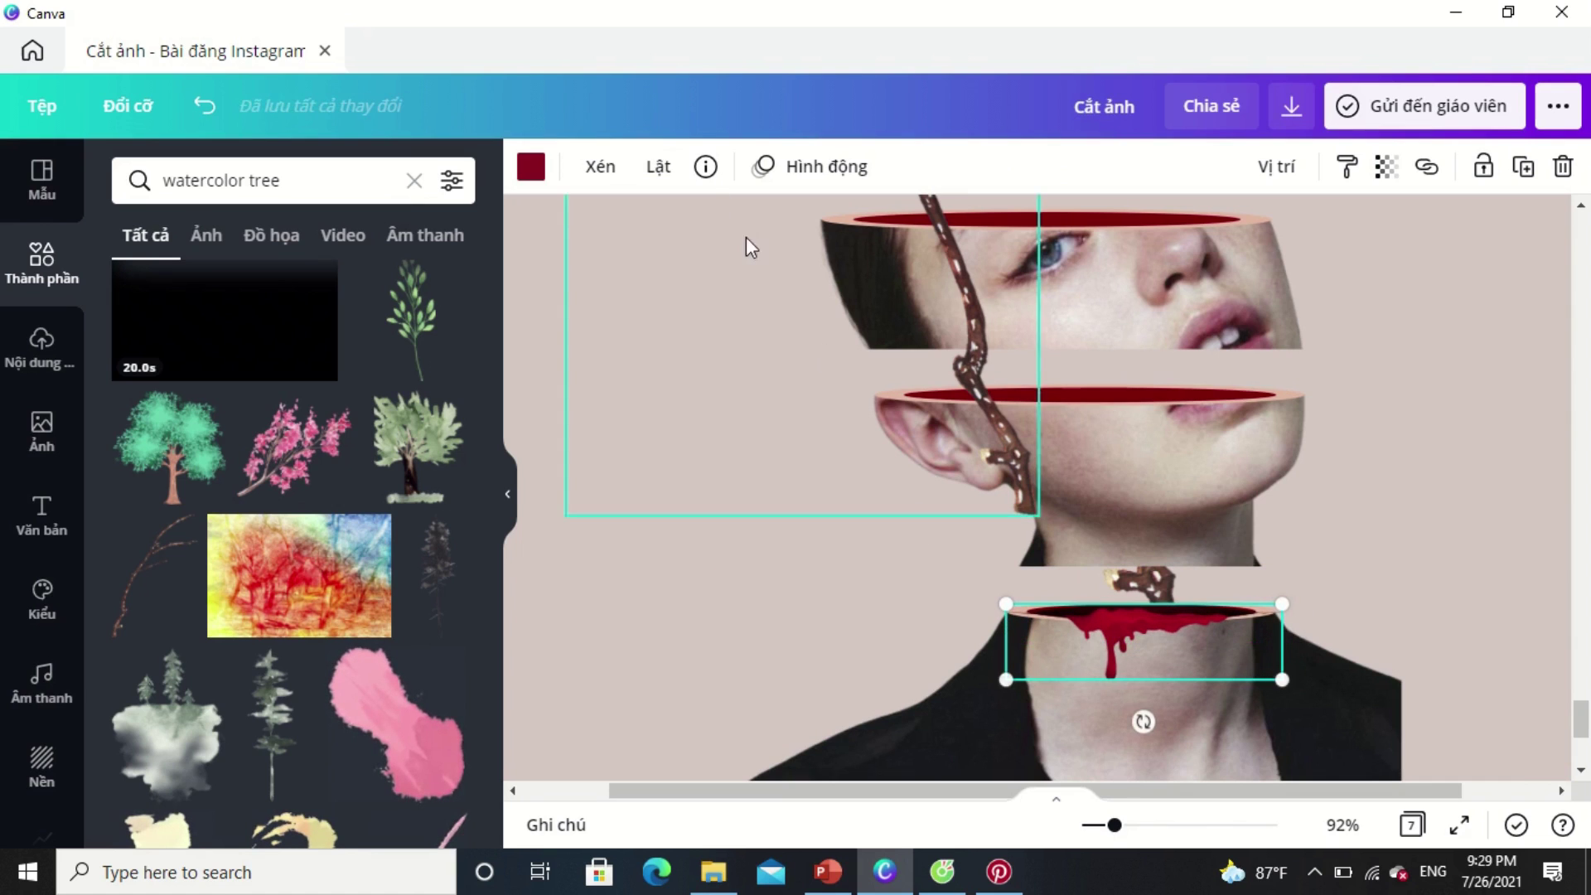
Try to crop the blood copy along its top and right edges.
click(659, 167)
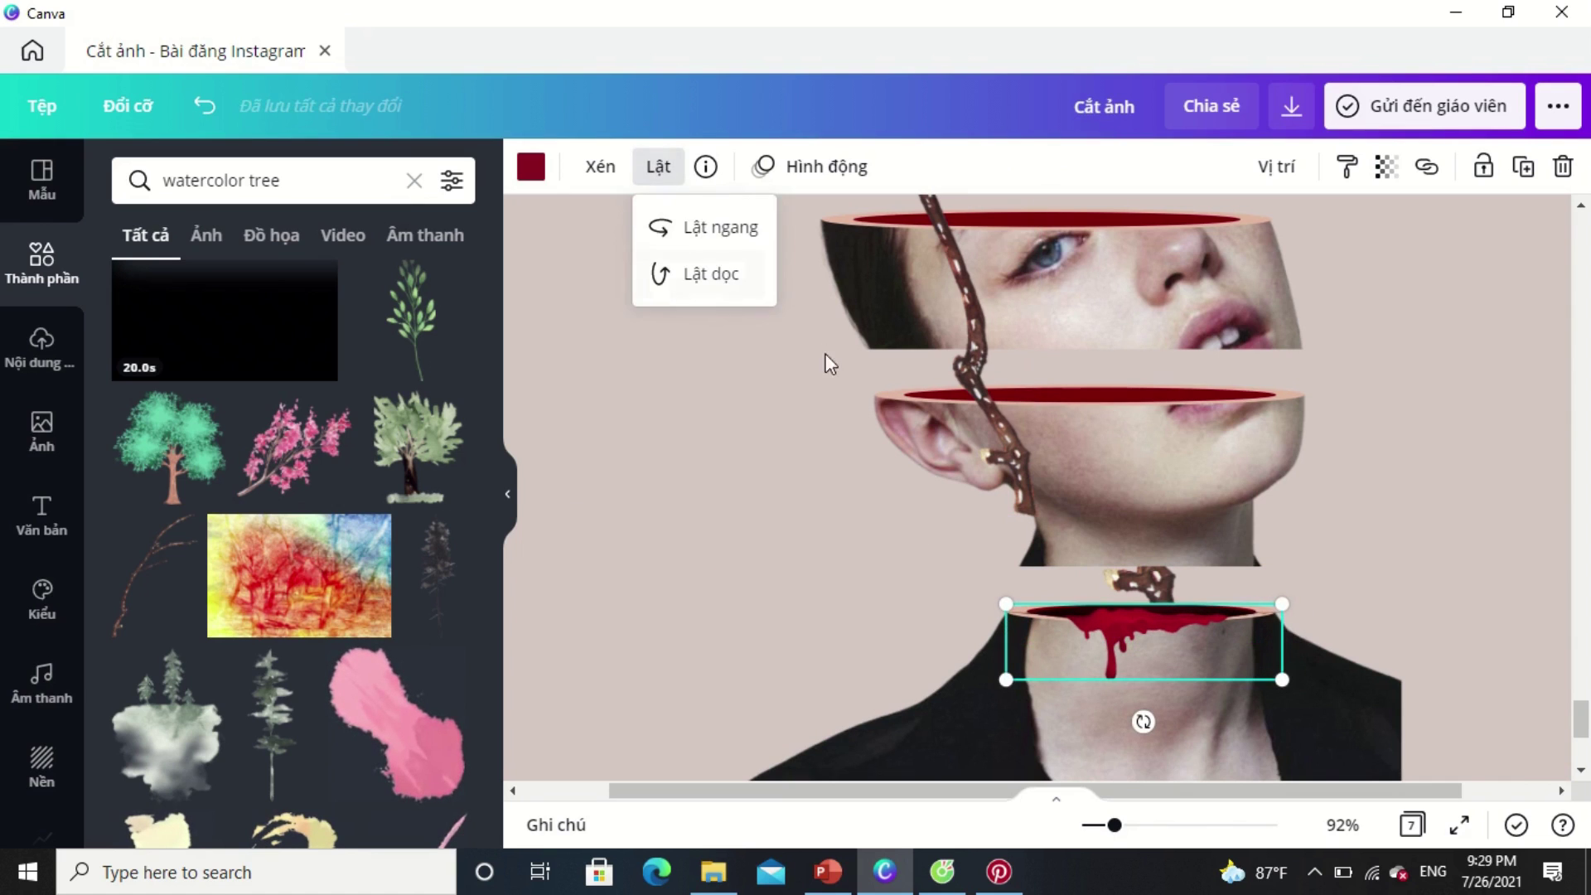
click(598, 166)
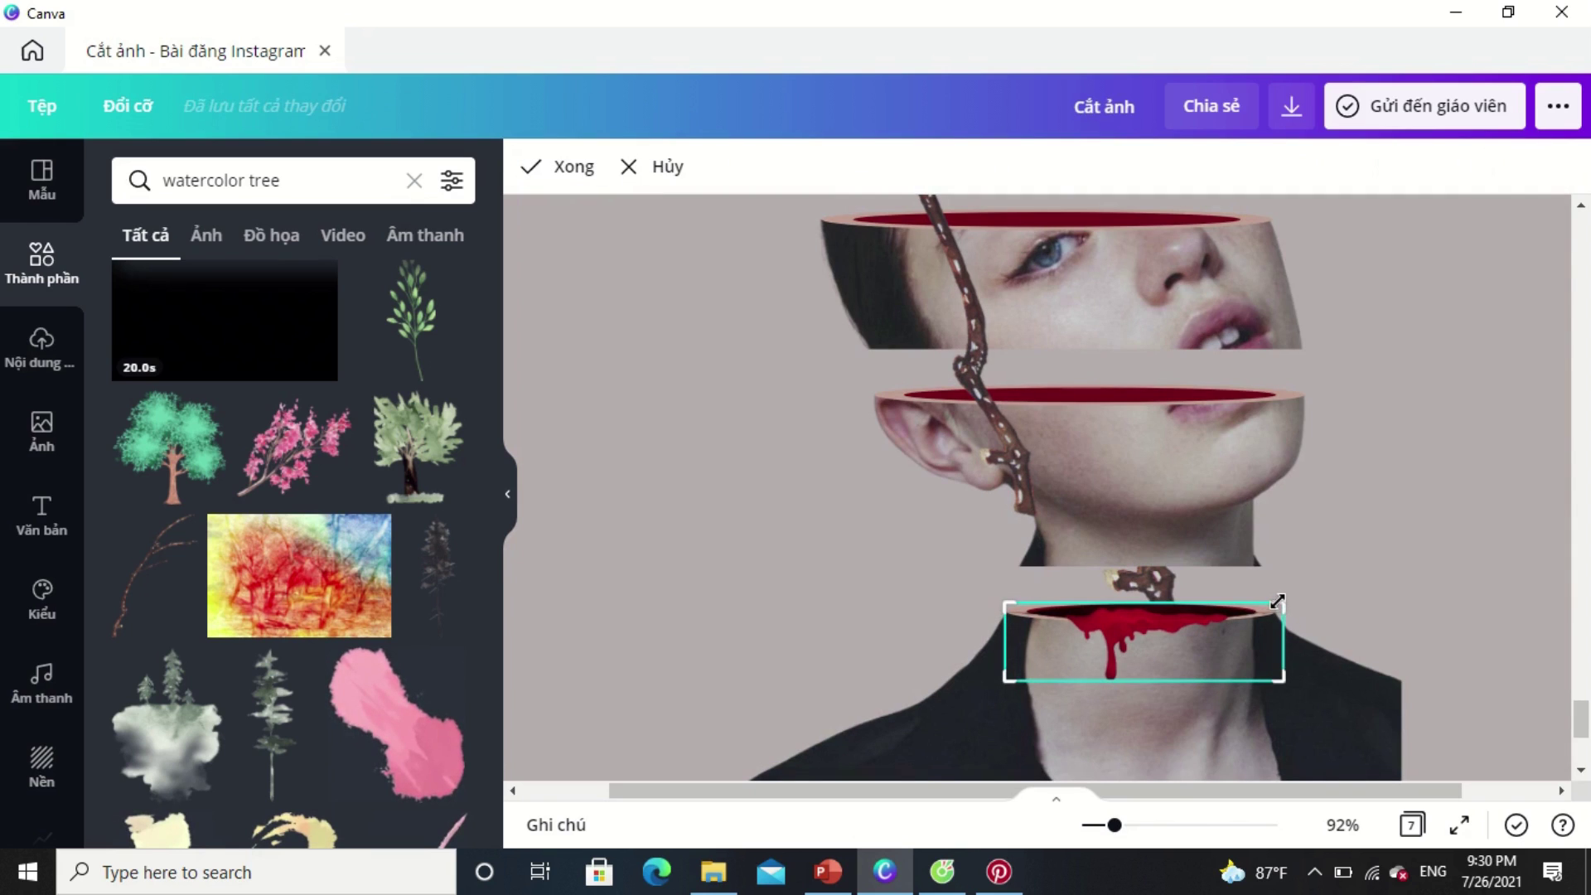
drag(1279, 601, 1273, 616)
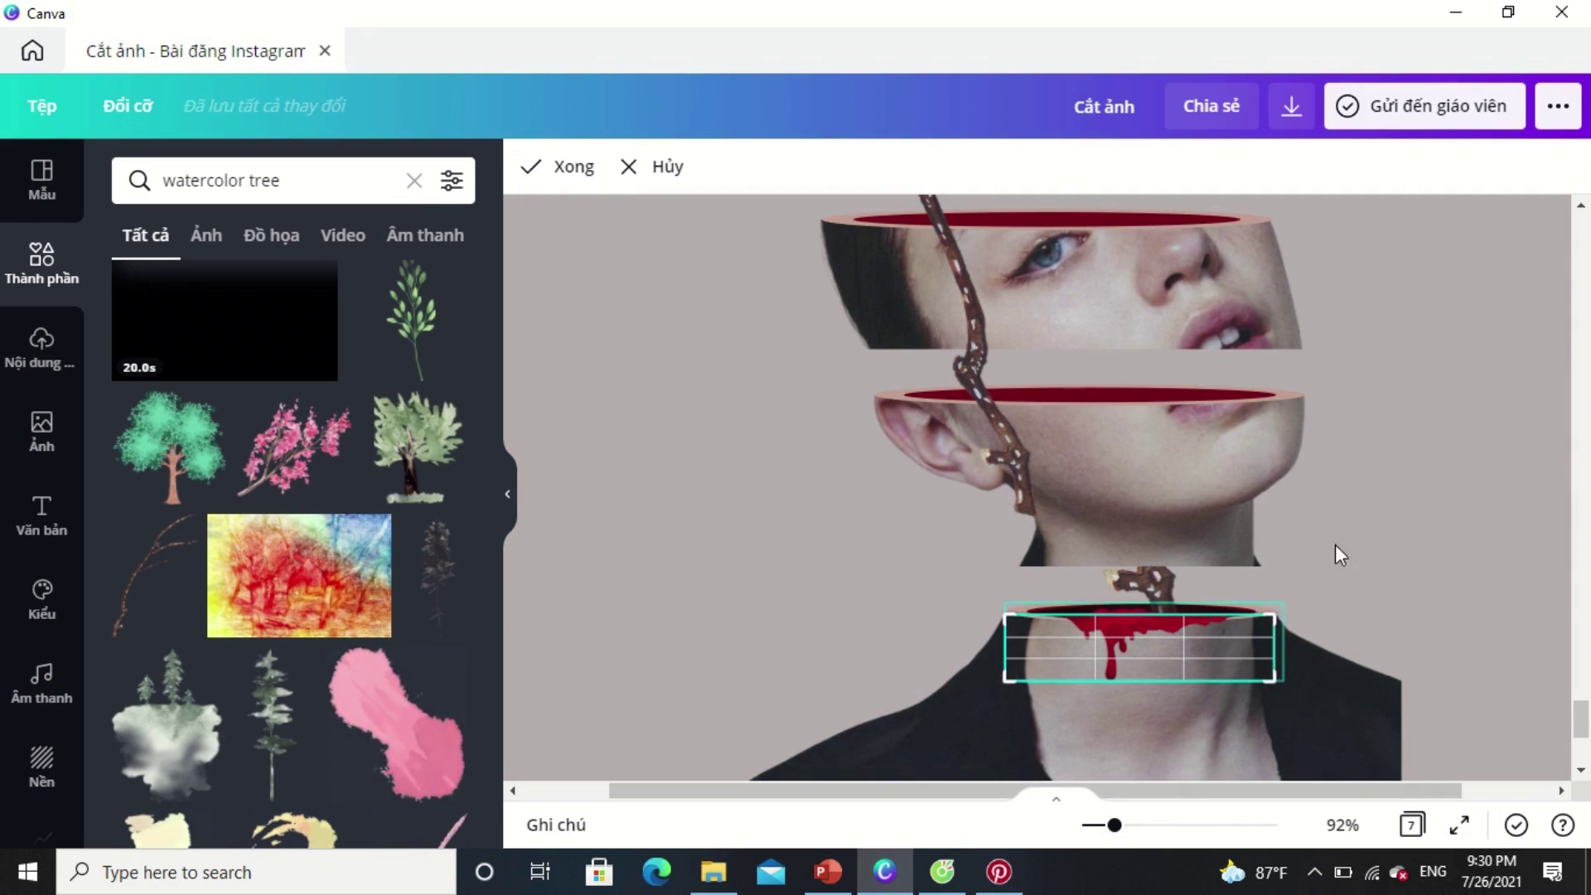
click(1266, 580)
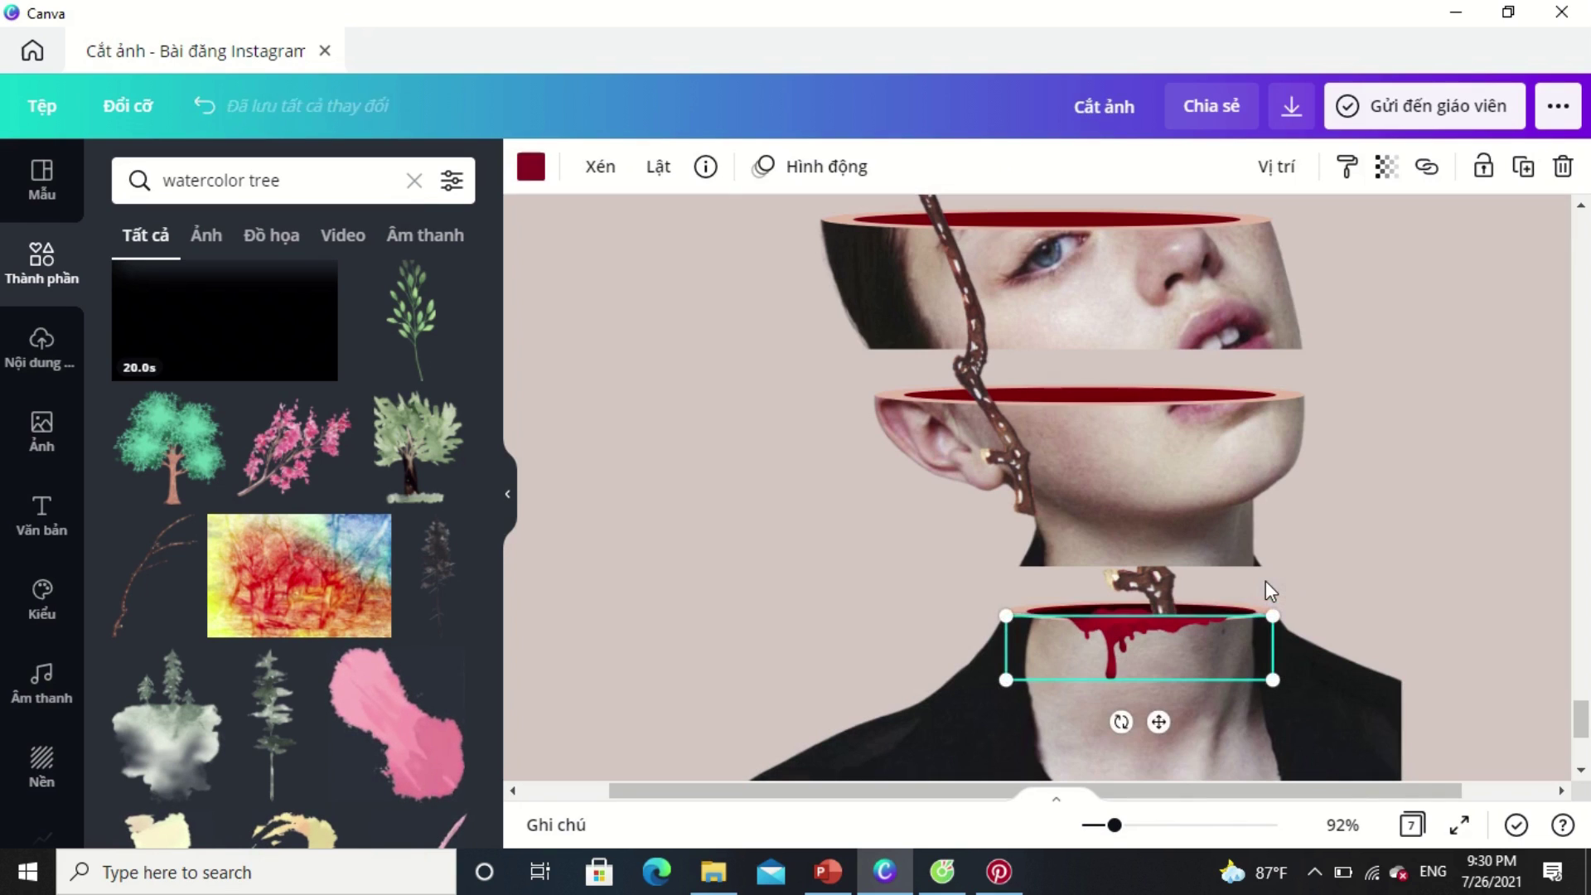
click(1528, 737)
click(1189, 630)
click(212, 107)
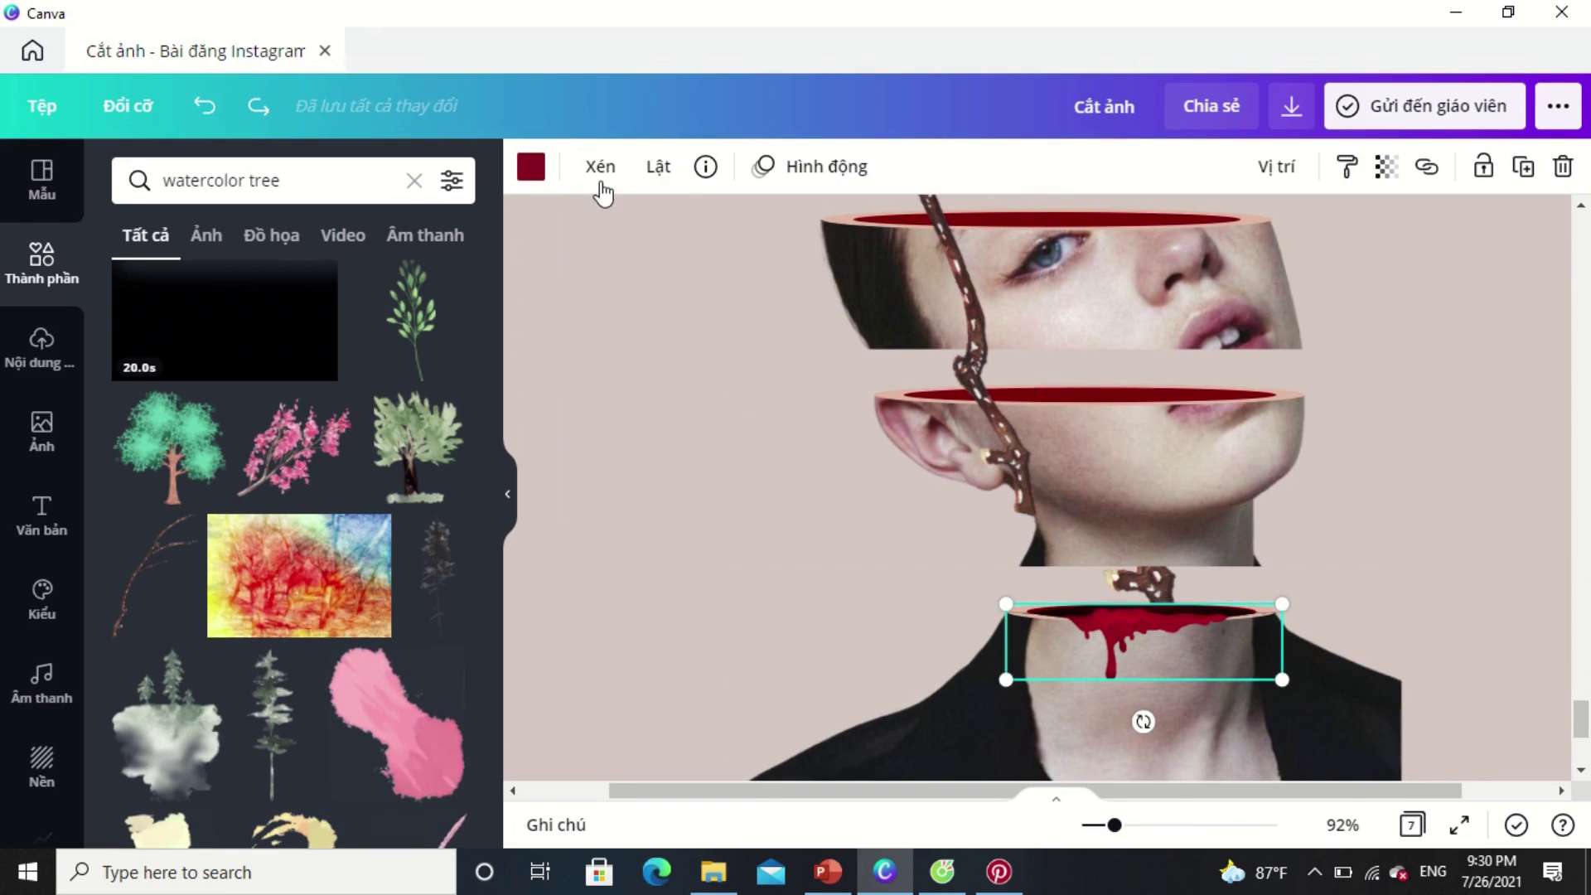
Crop a thin strip from the top of the blood copy so it covers only the front of the neck cut.
click(596, 166)
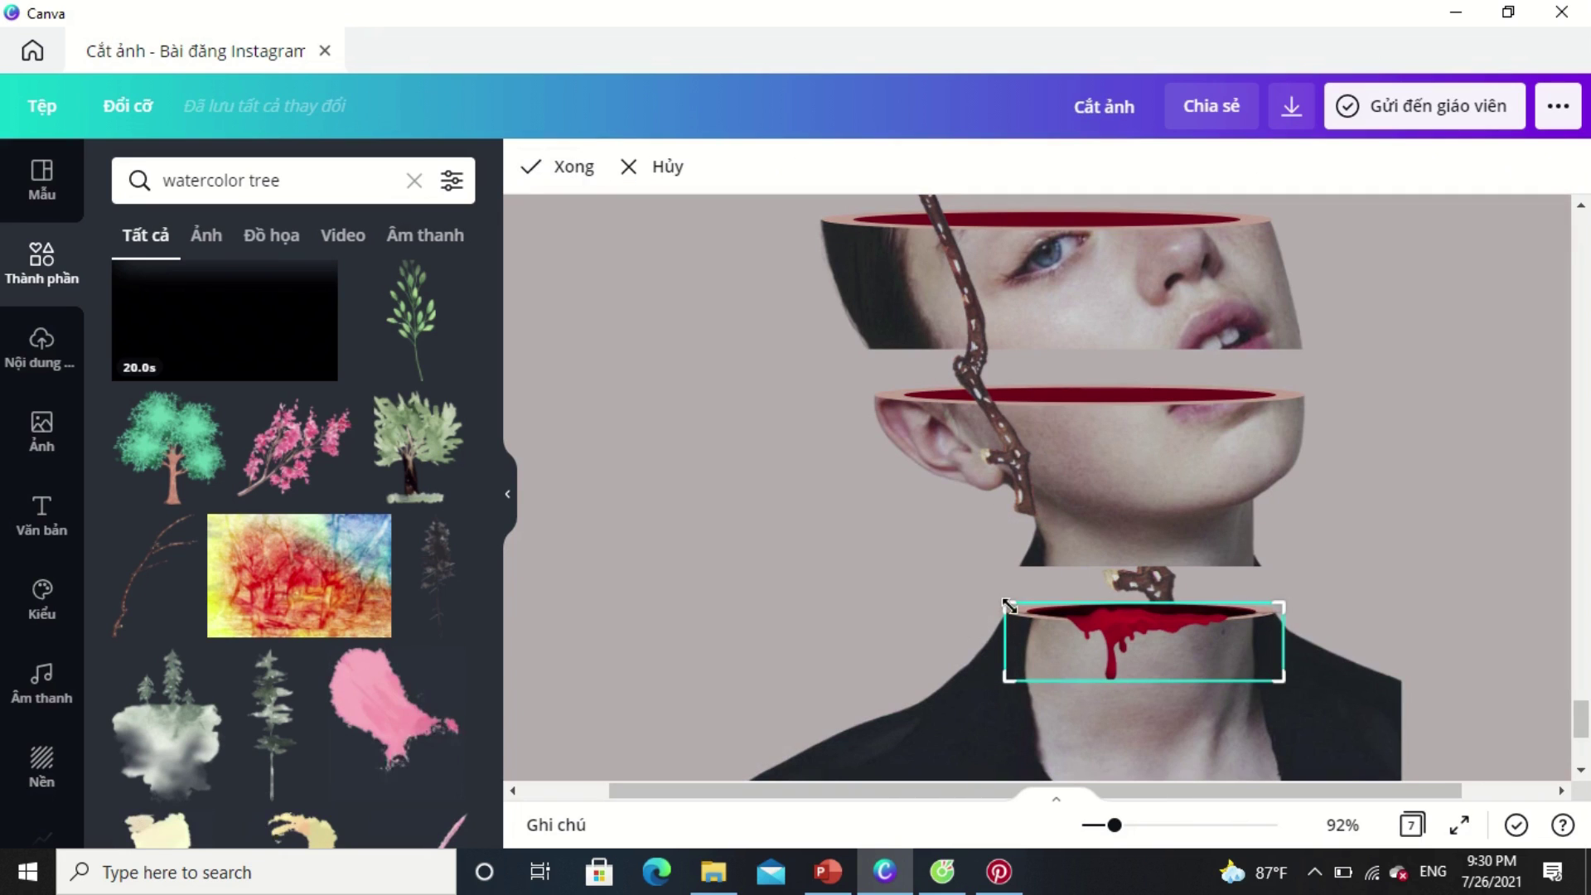
drag(1008, 605, 1010, 612)
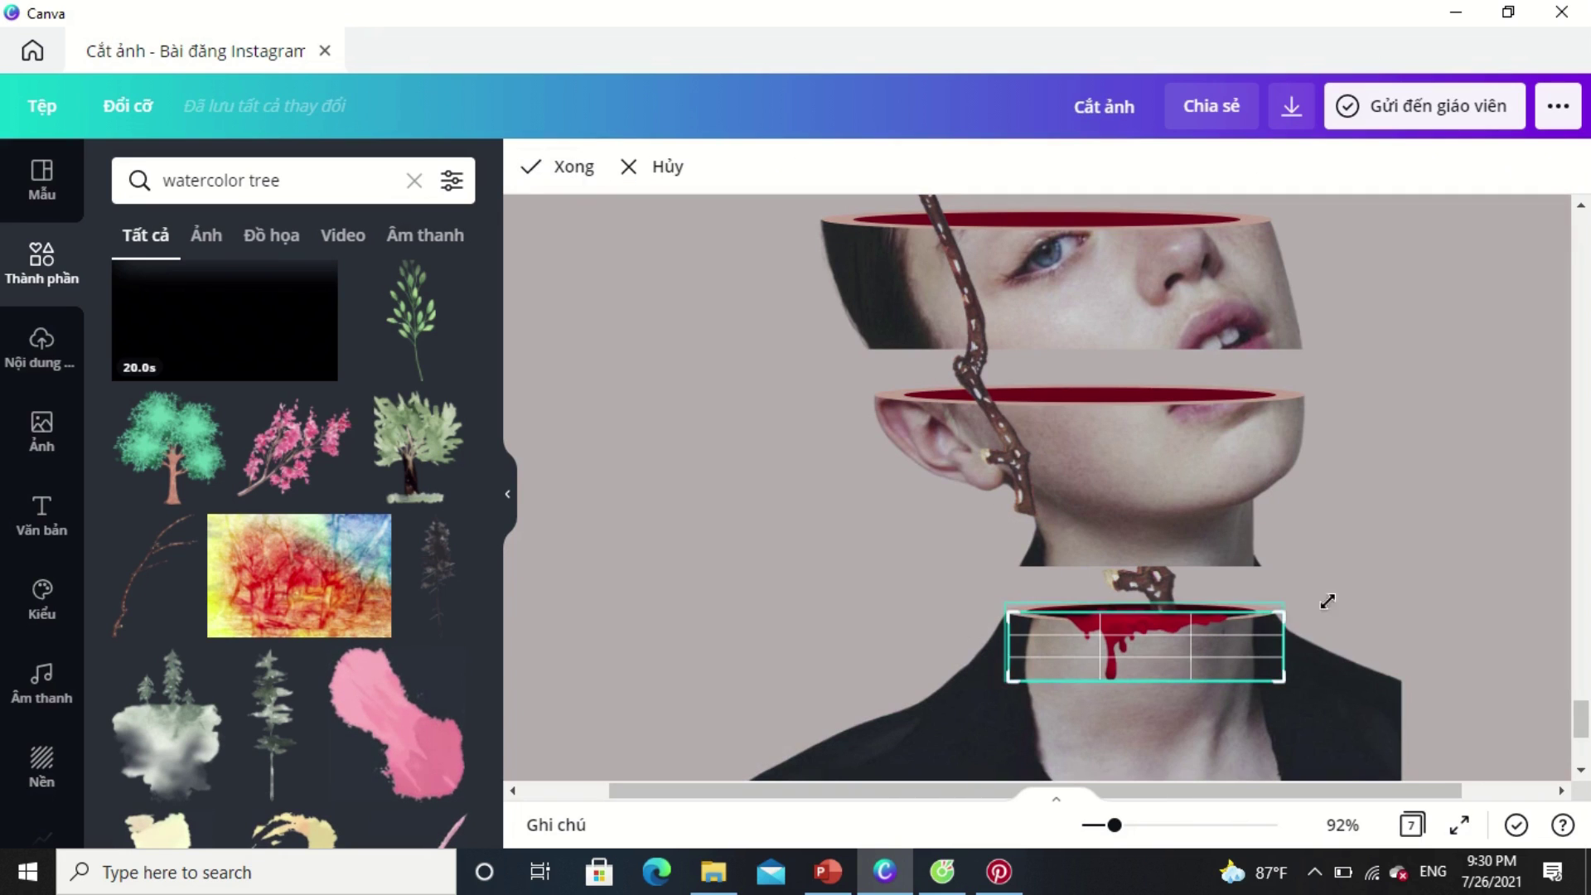
click(1493, 575)
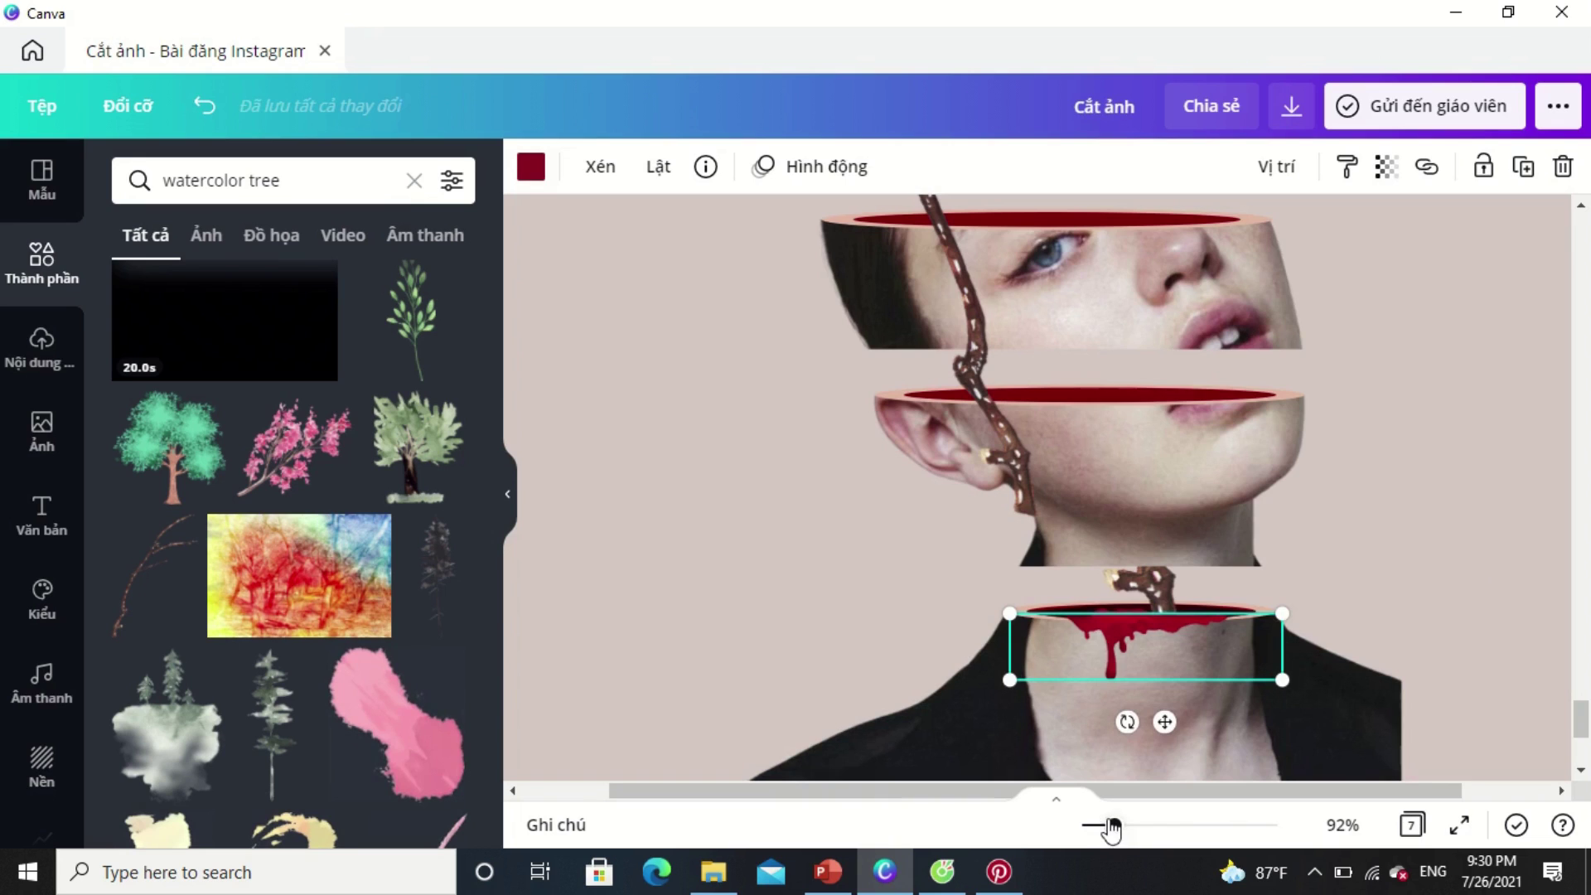
drag(1113, 825, 1103, 826)
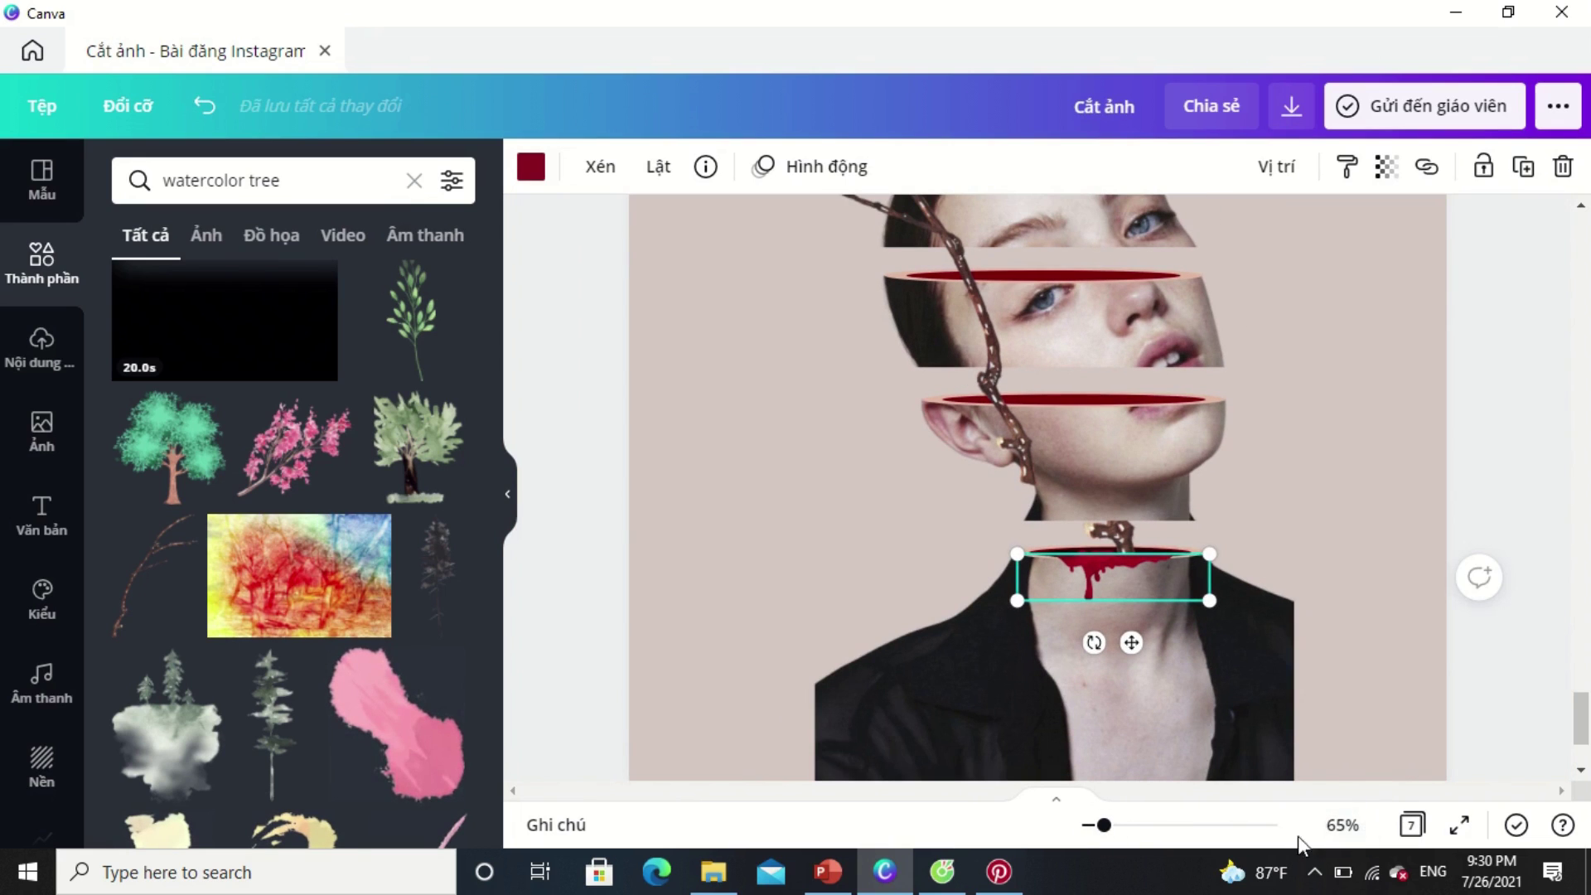
click(1352, 537)
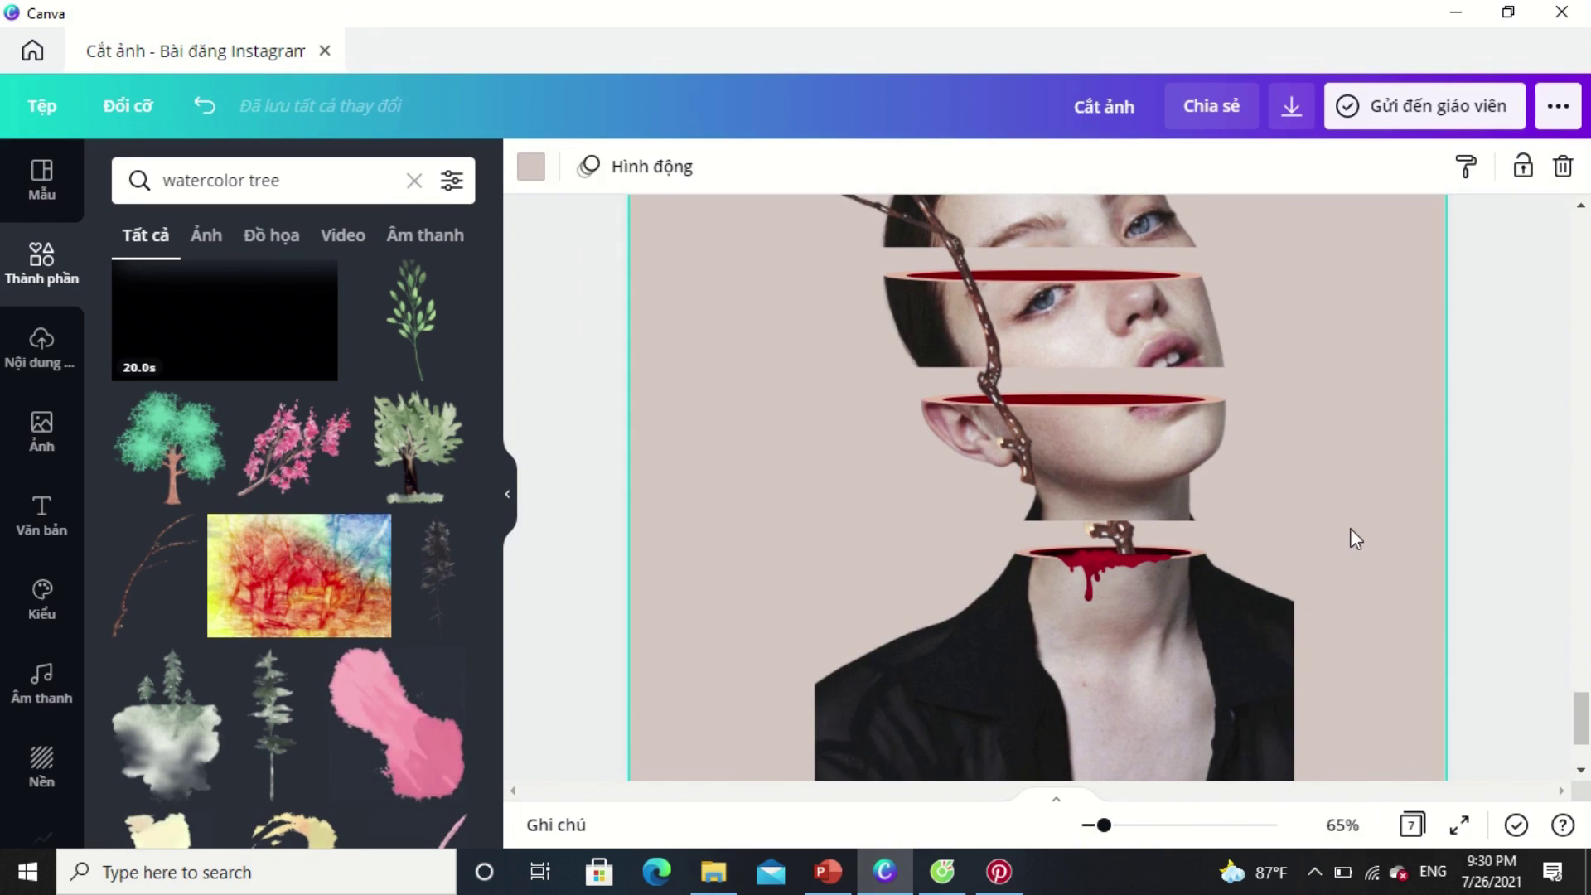
Move the full branch down over the face, tilt and slightly enlarge it so its stem meets the piece at the neck.
drag(1011, 443, 1170, 596)
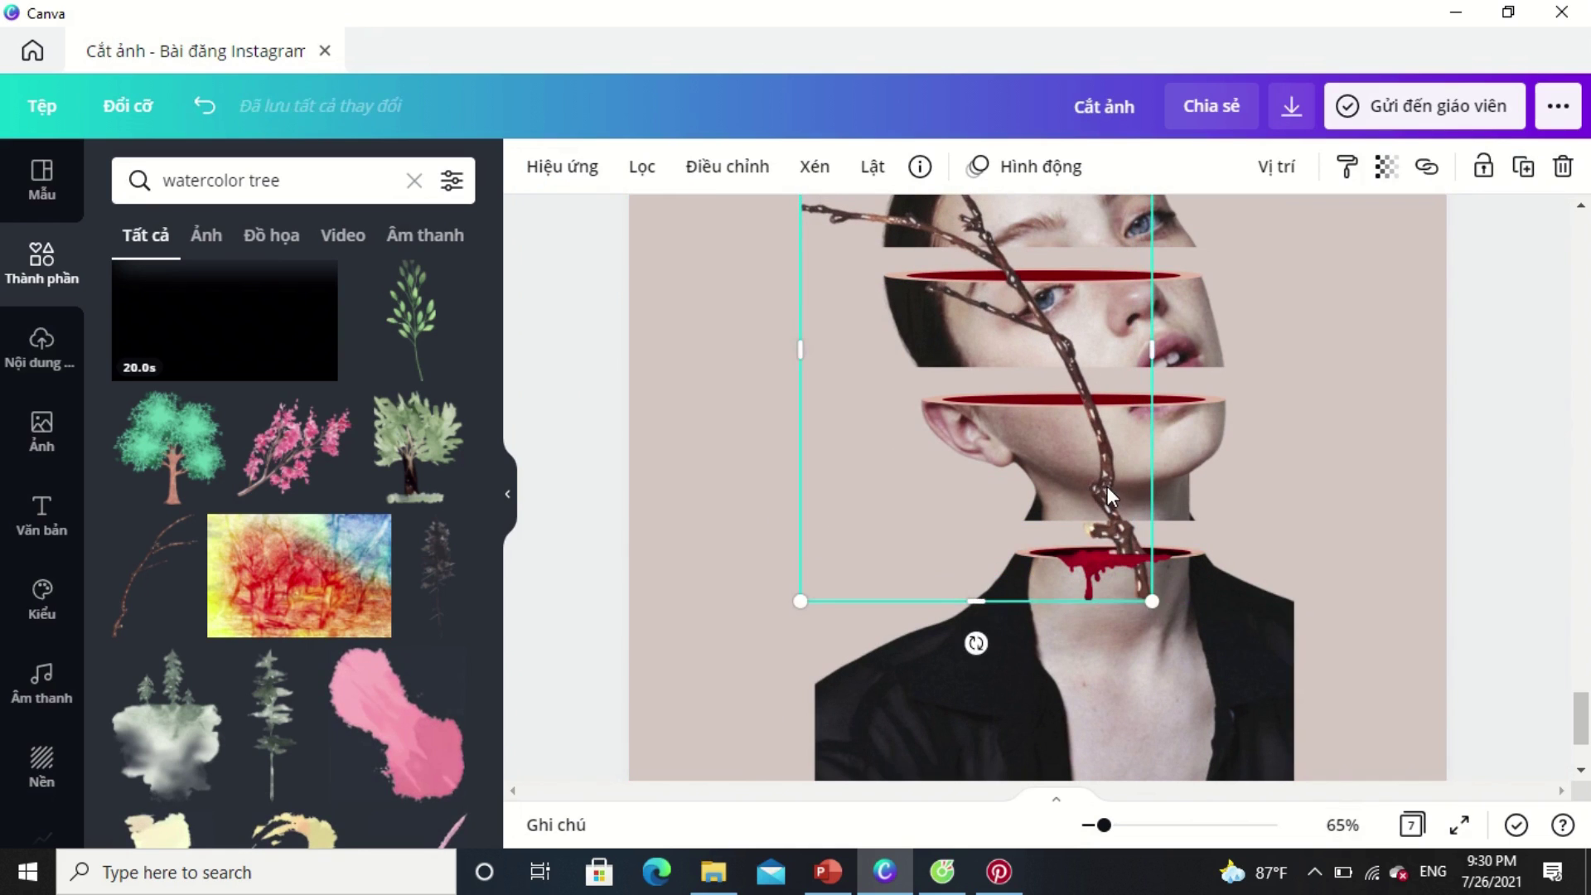
drag(1108, 486, 1083, 455)
drag(952, 615, 939, 615)
drag(1075, 460, 1078, 454)
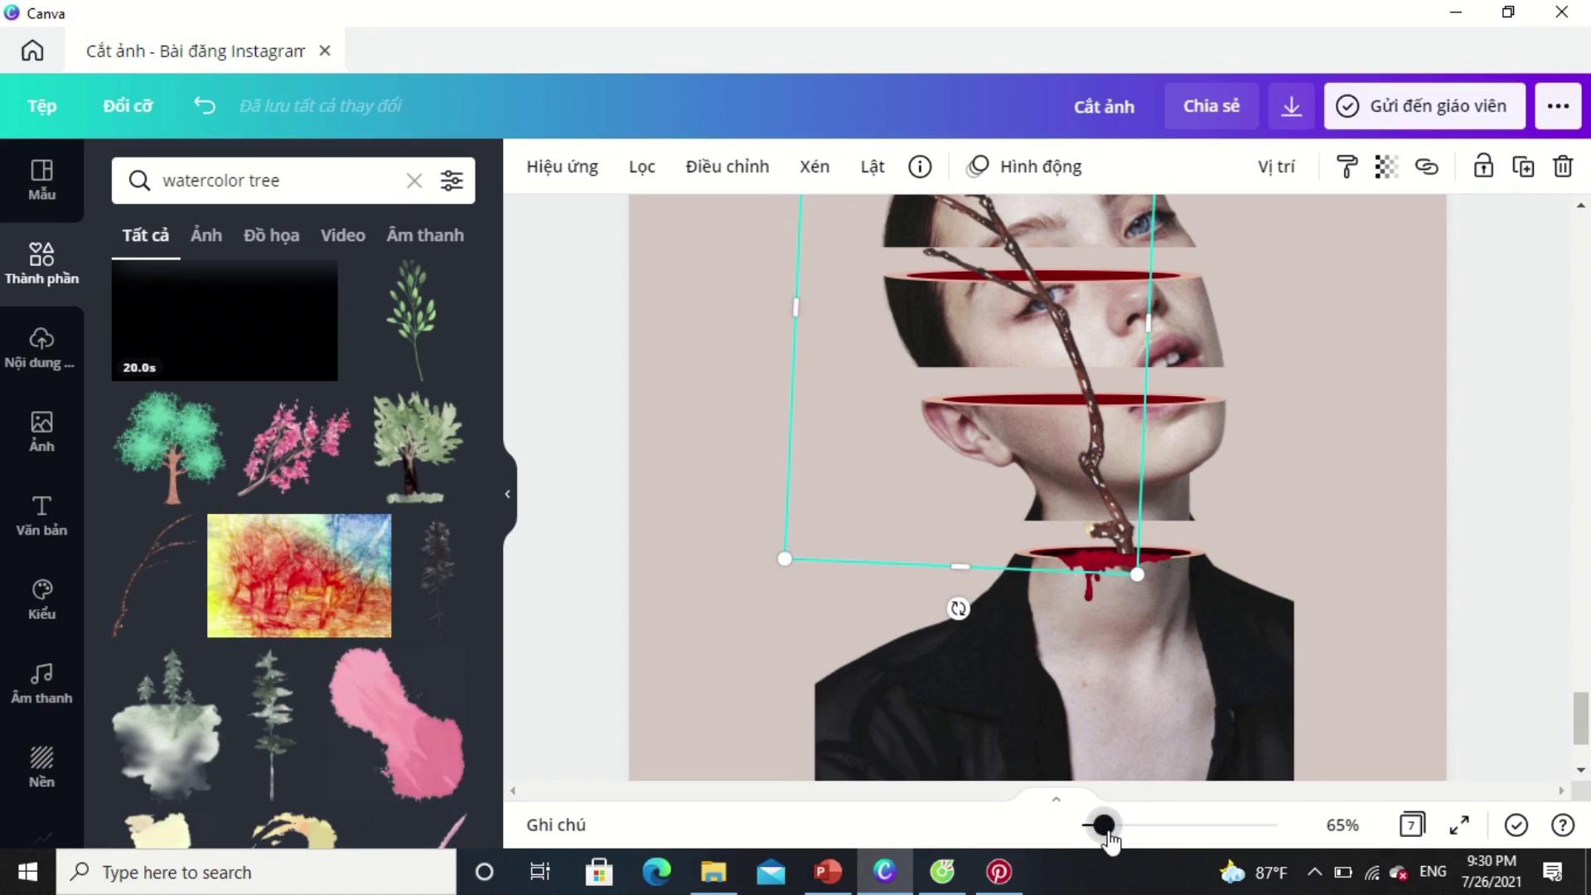
drag(1108, 833, 1114, 833)
drag(1161, 615, 1178, 641)
Raise the full branch slightly and crop its lower end at the cut above the chin slice.
drag(1112, 499, 1108, 469)
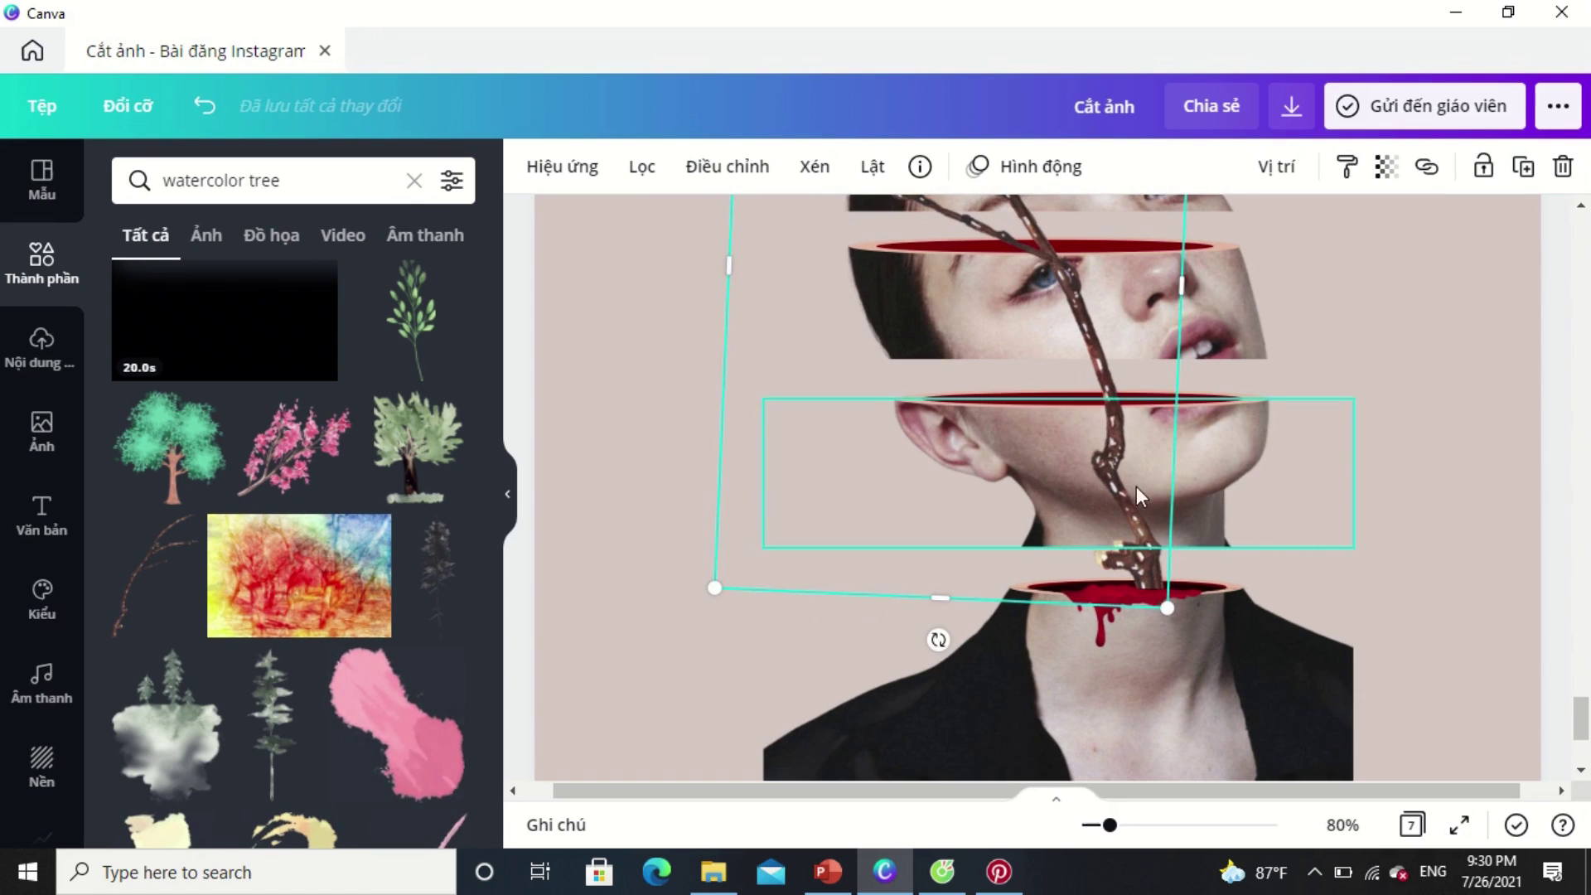
drag(1108, 469, 1100, 416)
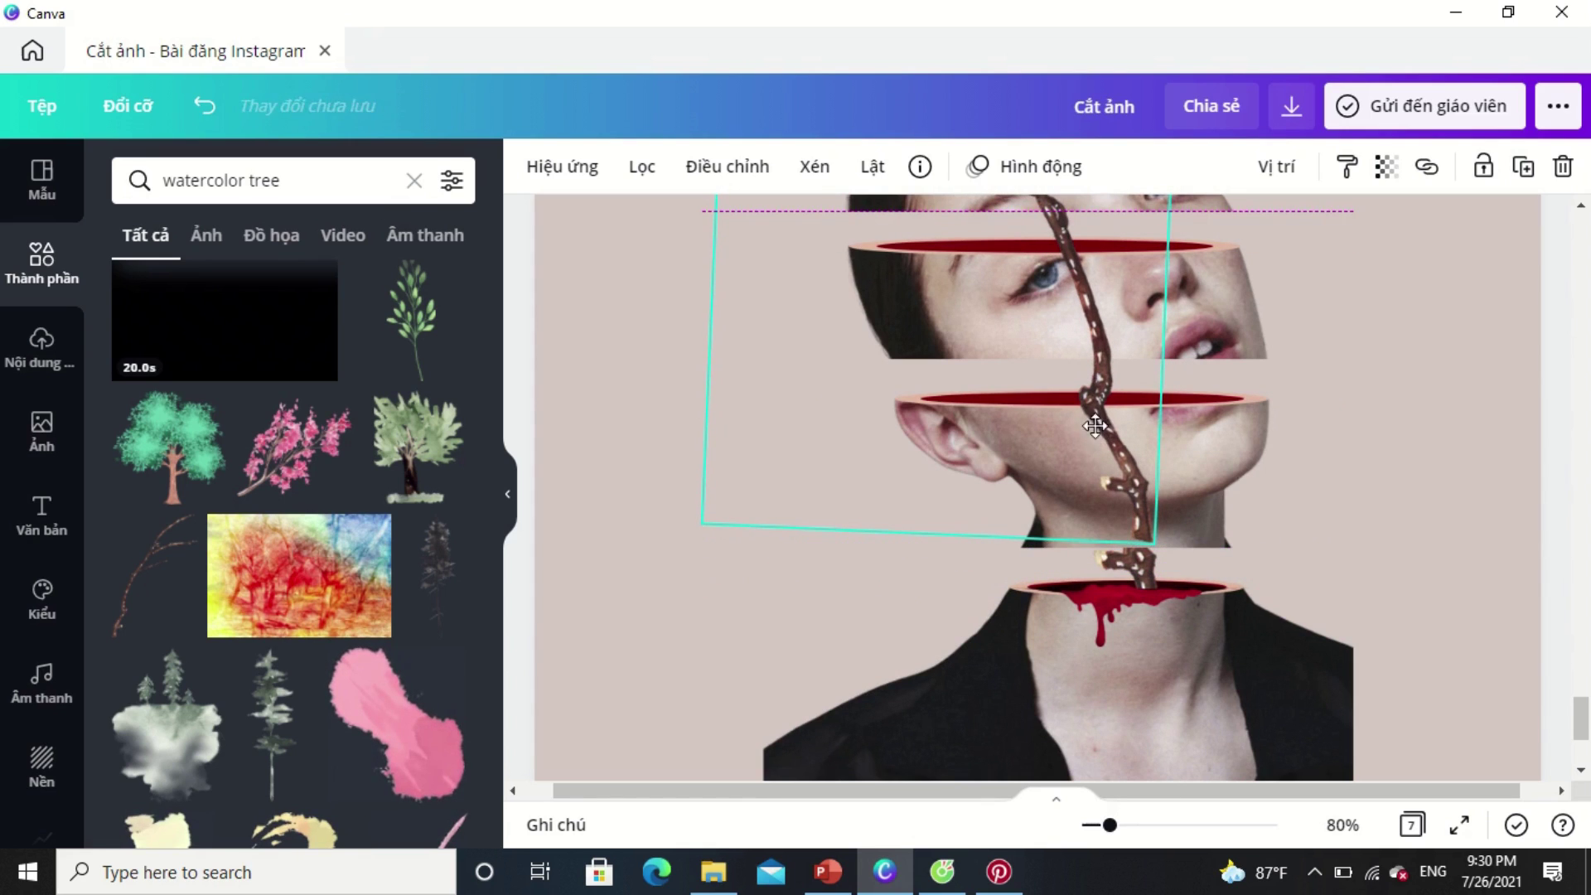
drag(949, 474, 965, 404)
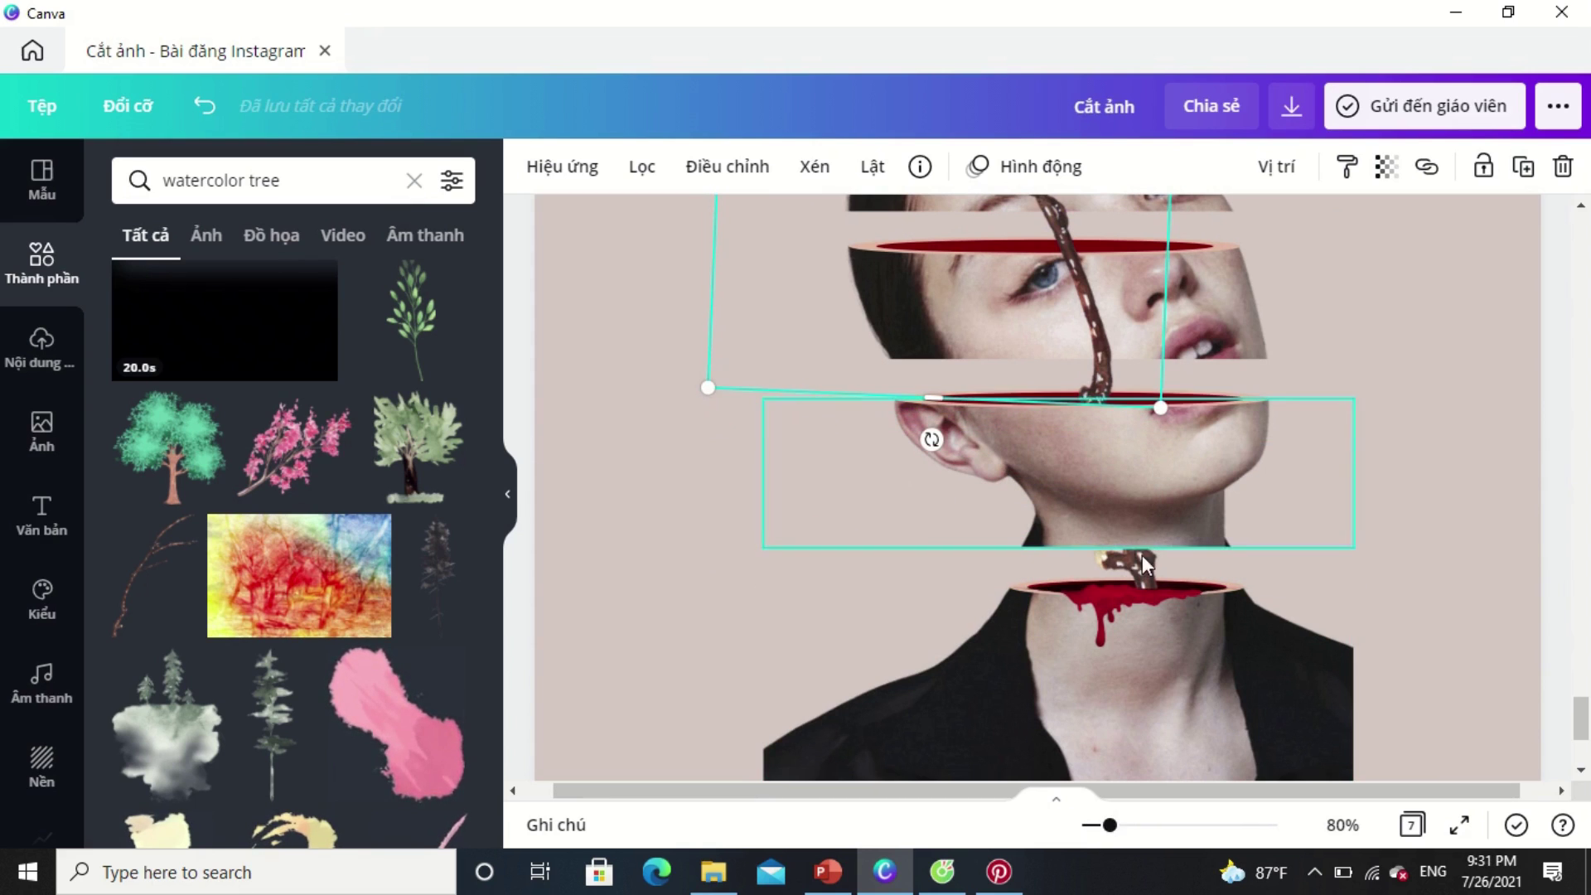
Duplicate the cropped branch, set the copy to the right of the head, and select the branch over the face.
scroll(1143, 556, up, 2)
drag(1111, 827, 1099, 826)
scroll(1195, 739, up, 2)
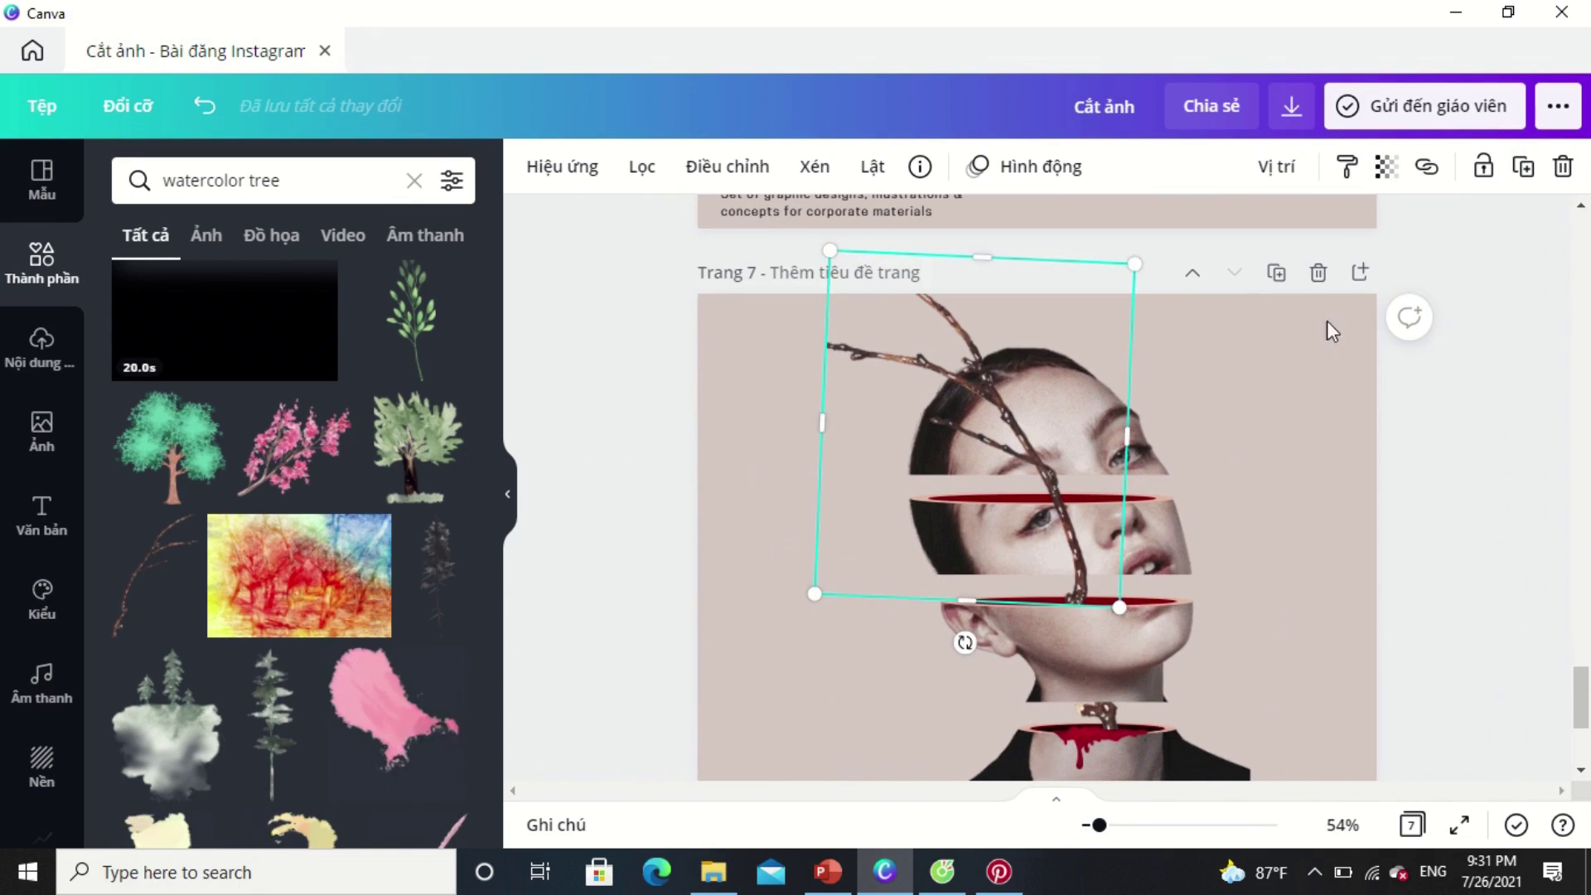
drag(1093, 419, 1376, 420)
click(985, 406)
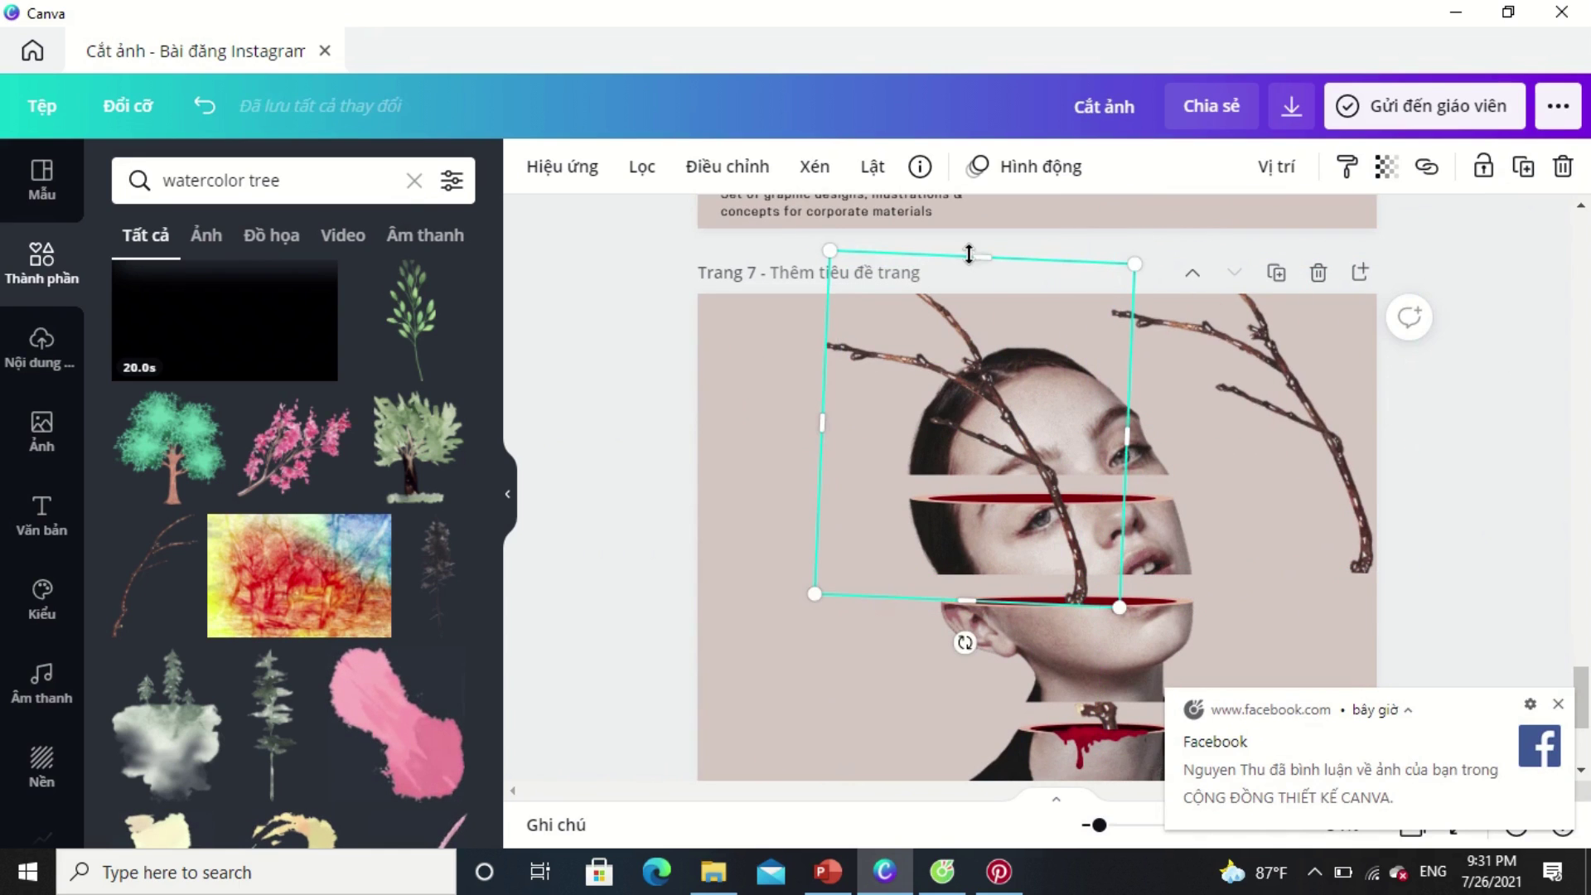
Crop the face branch down to a short stub, straighten it and seat it in the gap above the chin slice.
drag(981, 268, 968, 569)
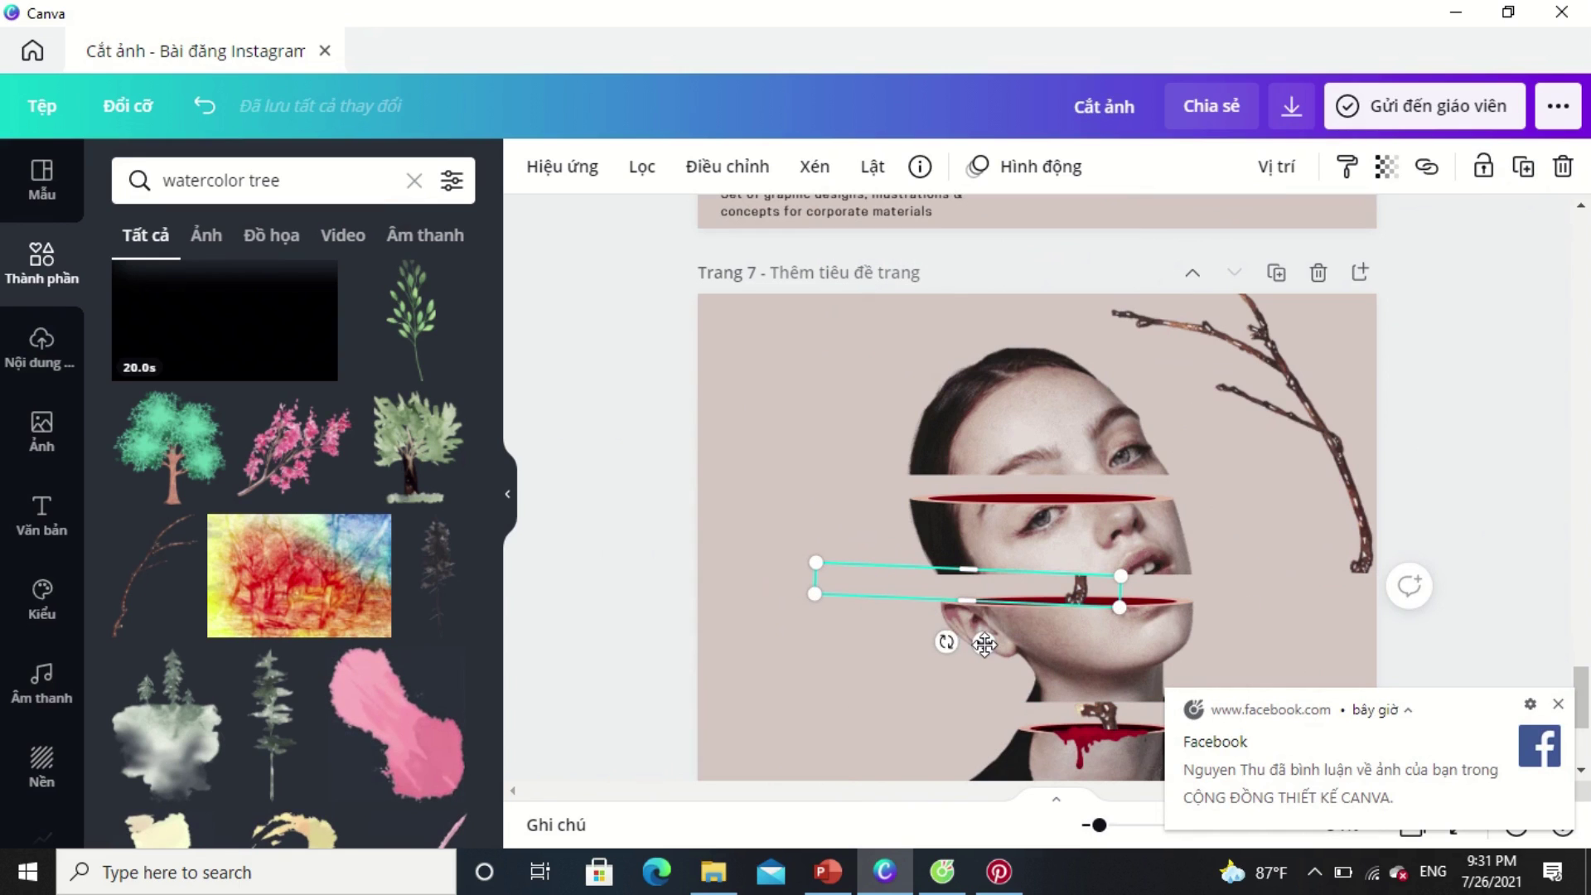
mouse_move(990, 644)
mouse_down()
mouse_move(1078, 696)
mouse_move(1023, 693)
mouse_move(1012, 623)
mouse_up()
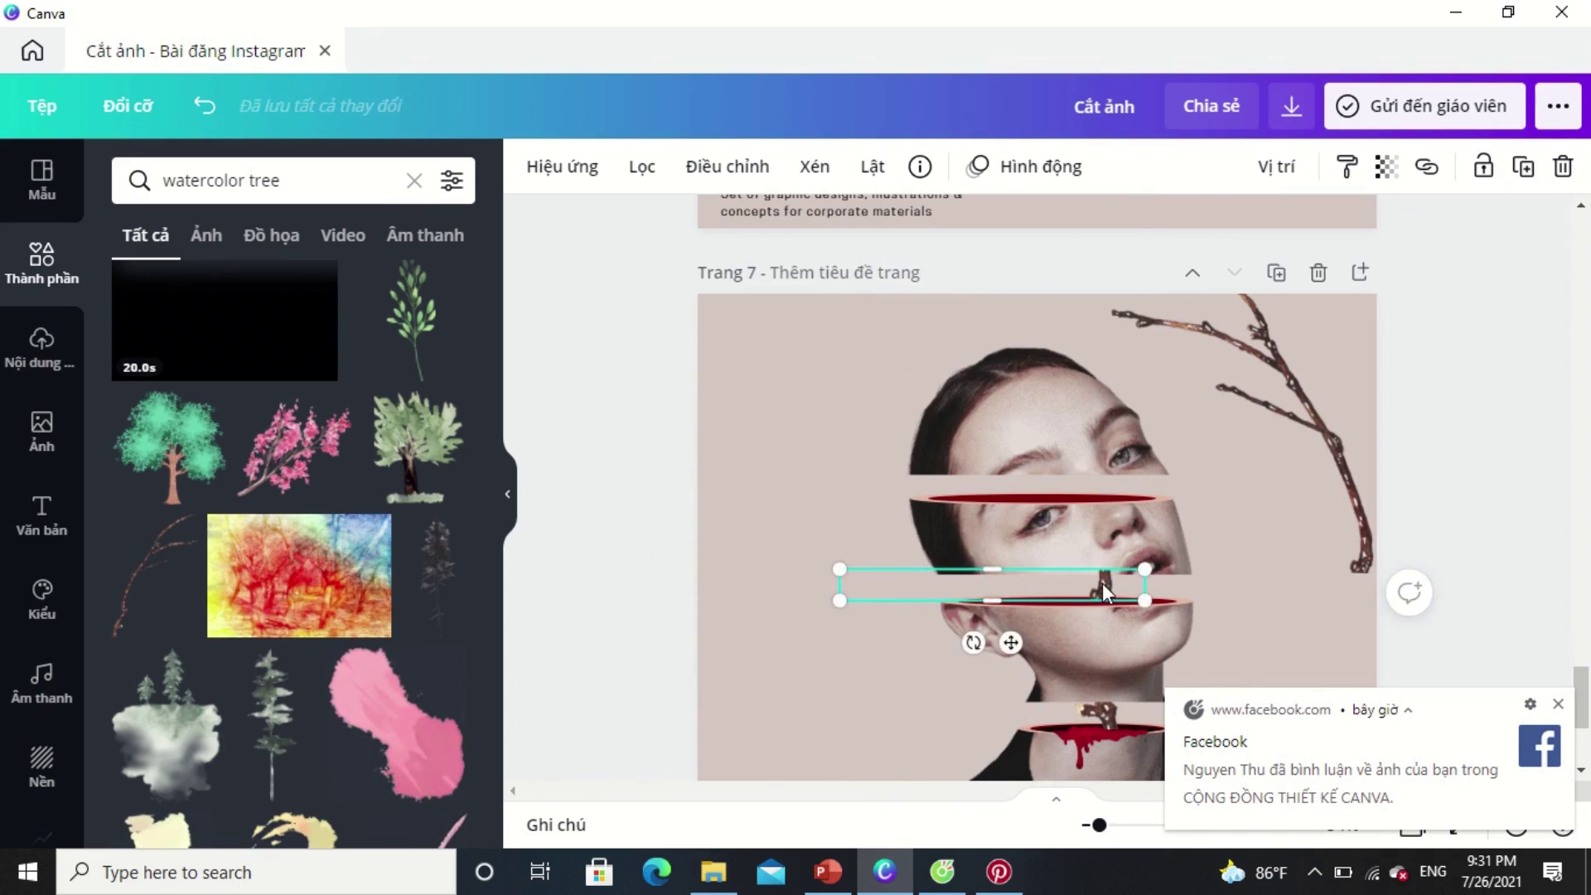
drag(1102, 584, 1086, 585)
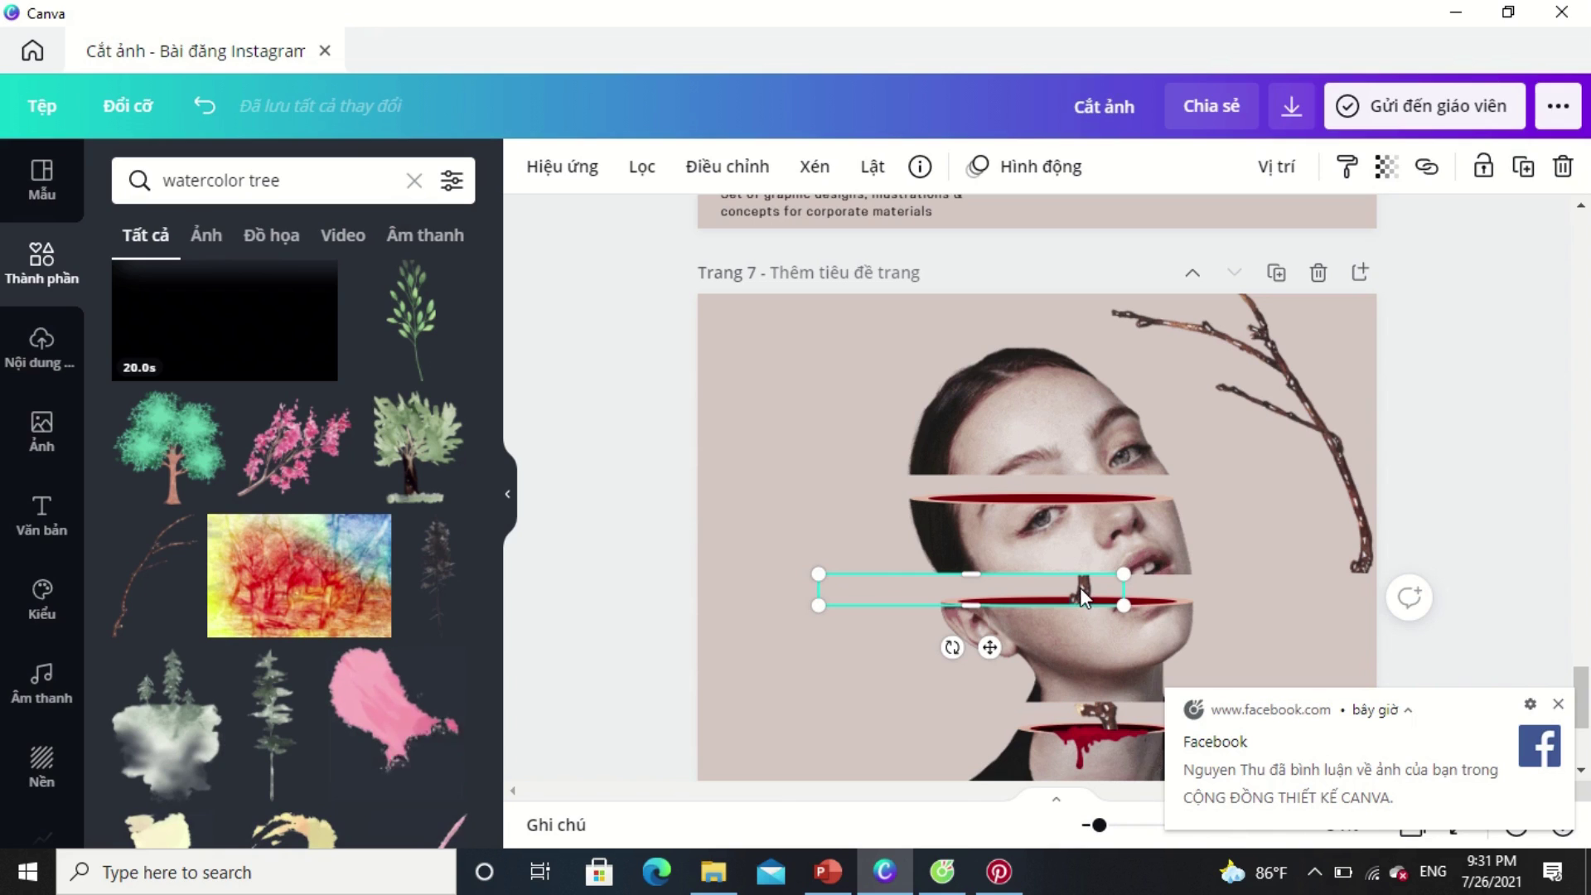
click(1275, 574)
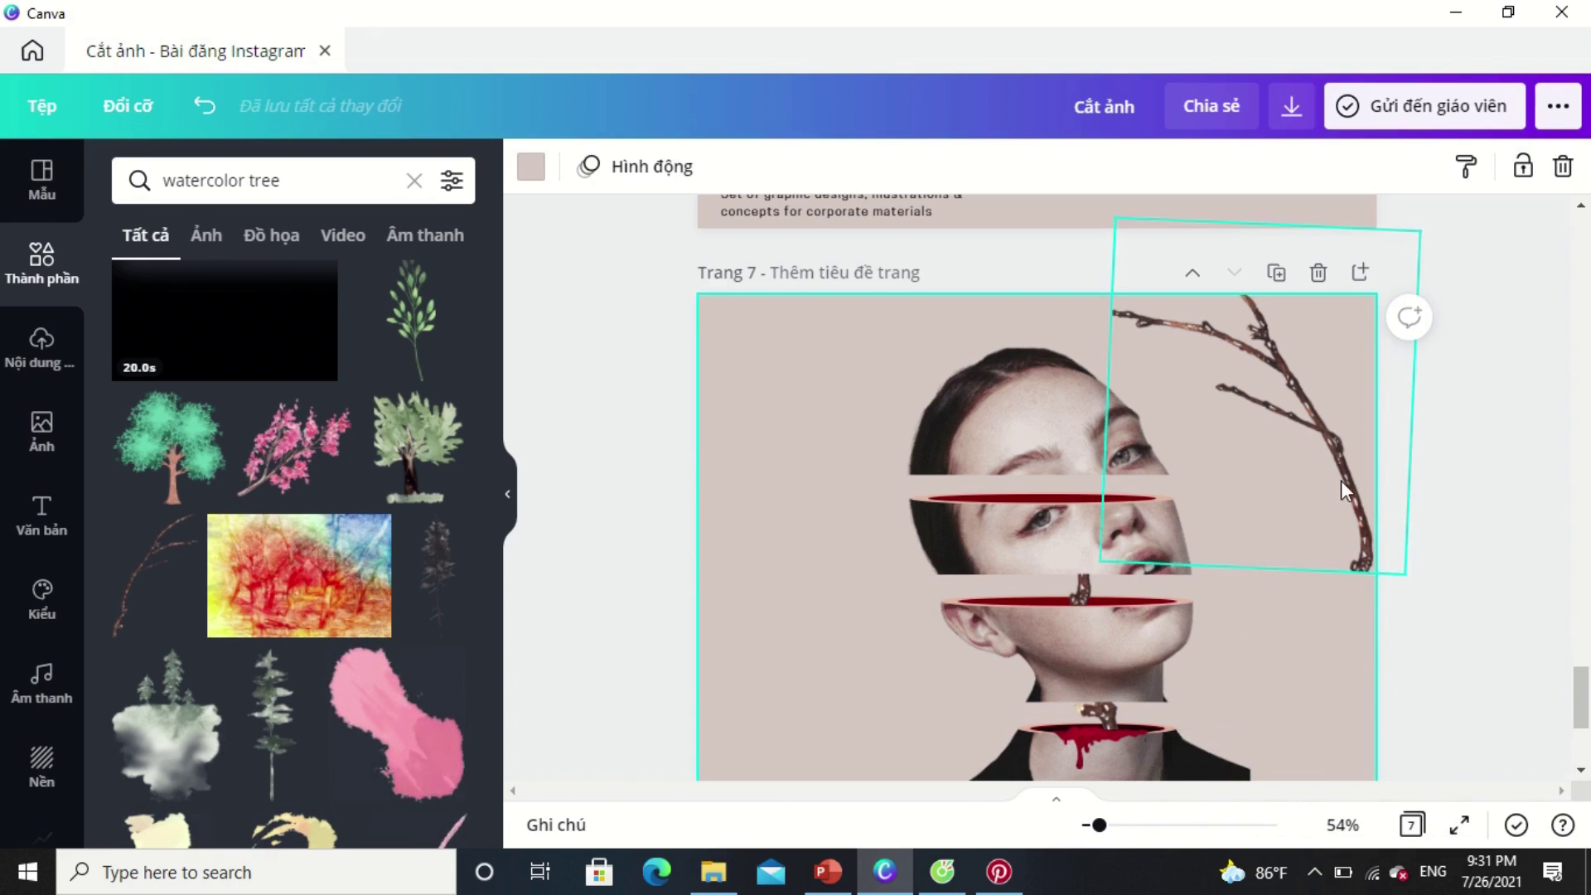
Try the large branch over the face, tilt it so its stem lines up with the stub, and return it beside the head.
drag(1341, 479, 1089, 569)
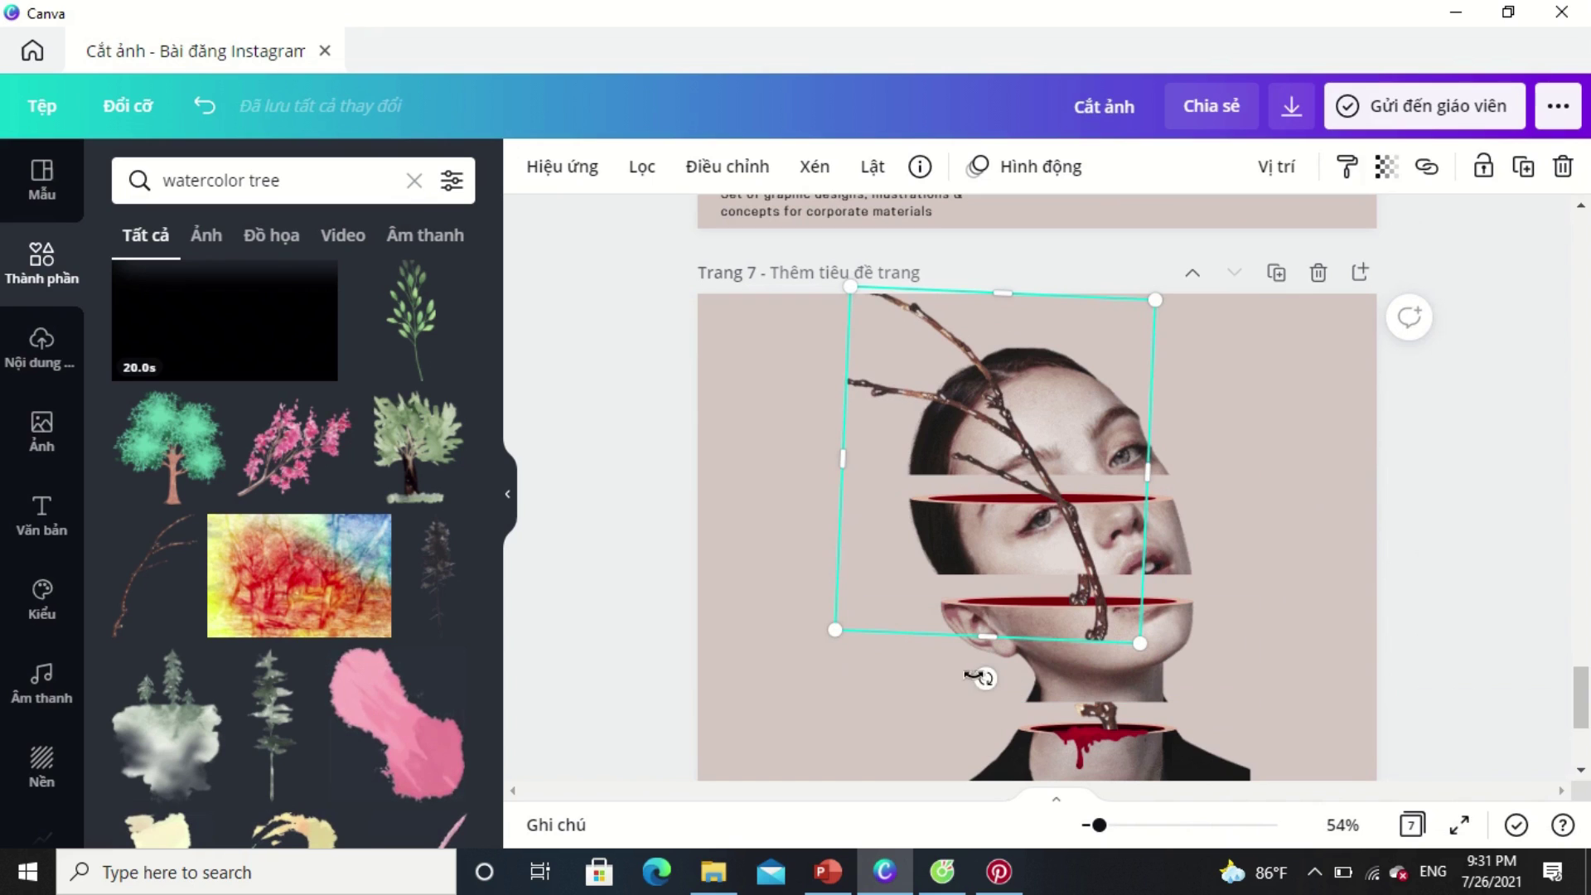
drag(985, 679, 950, 688)
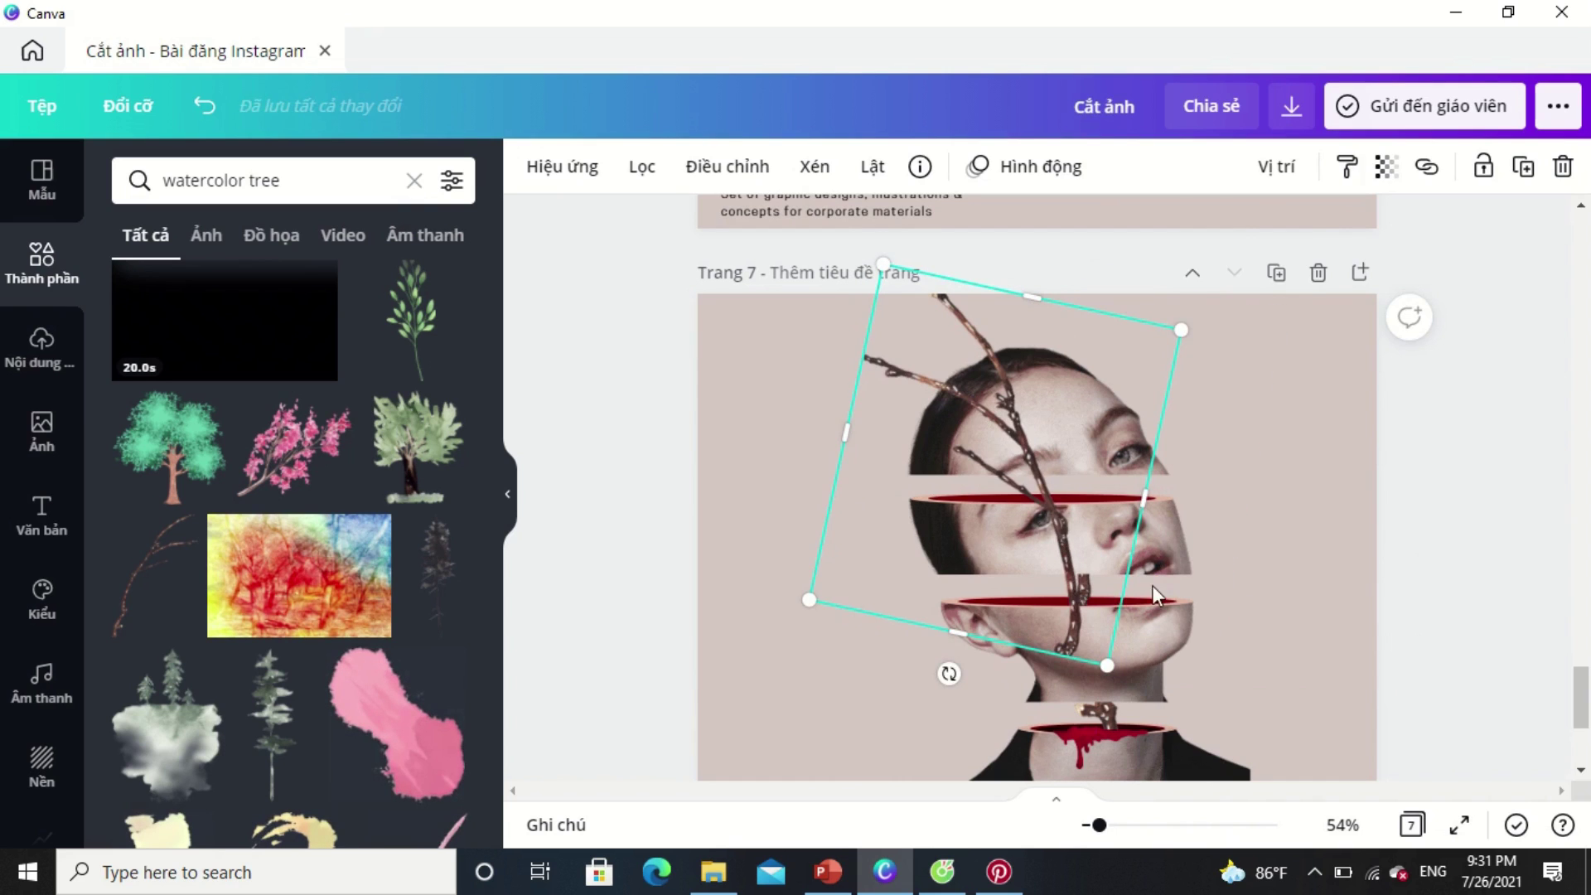
drag(1072, 594, 1339, 497)
Extend the stub above the chin slice upward, lower it slightly and crop its lower end at the red cut.
click(1083, 595)
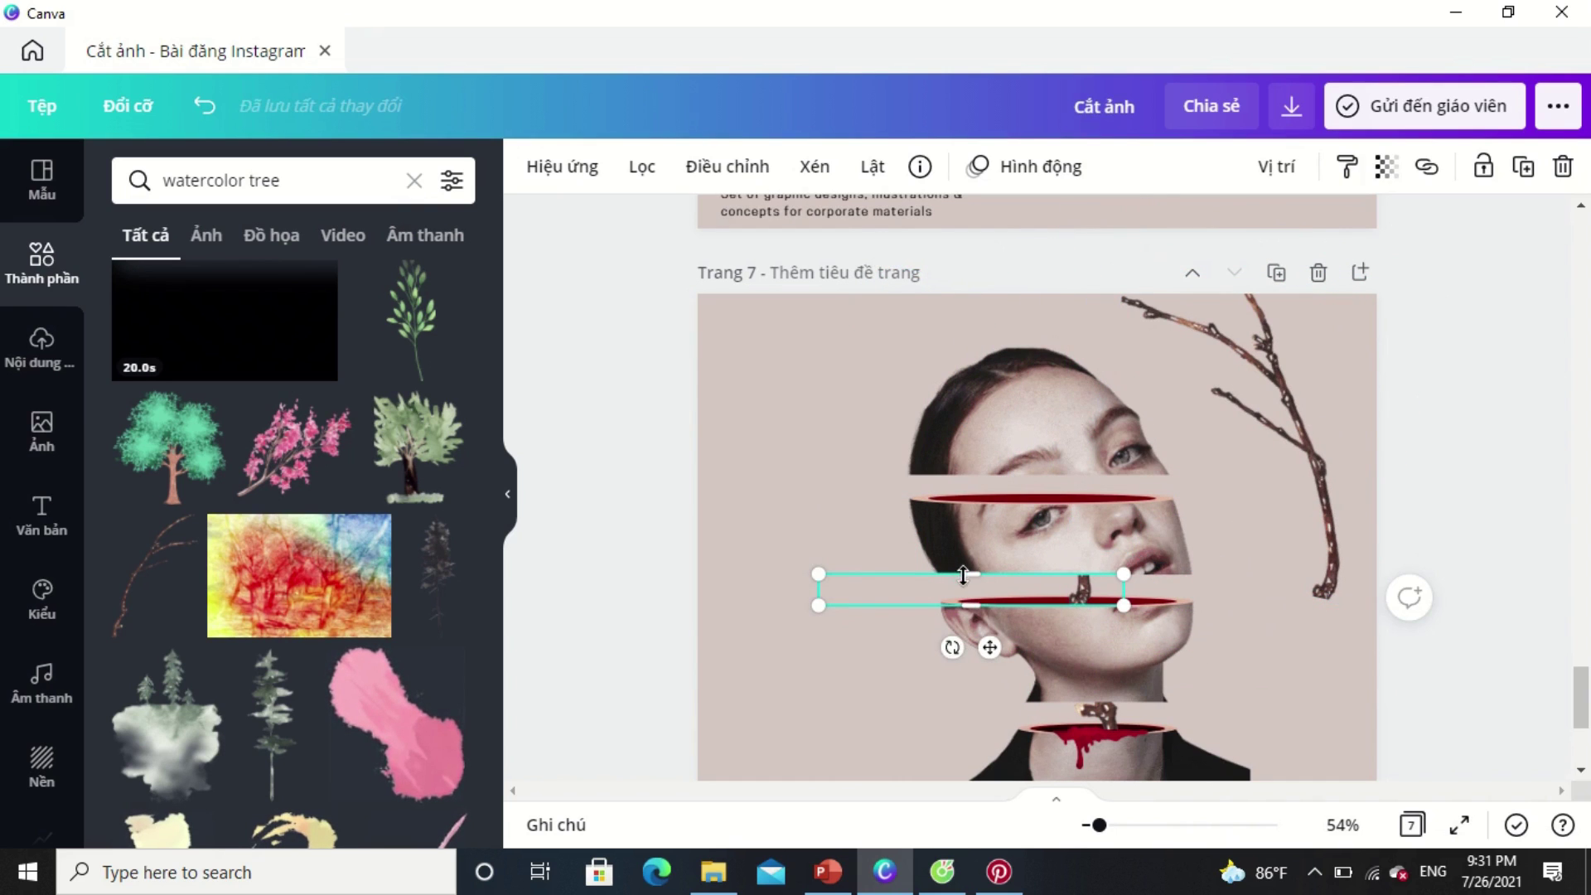
drag(963, 574, 963, 537)
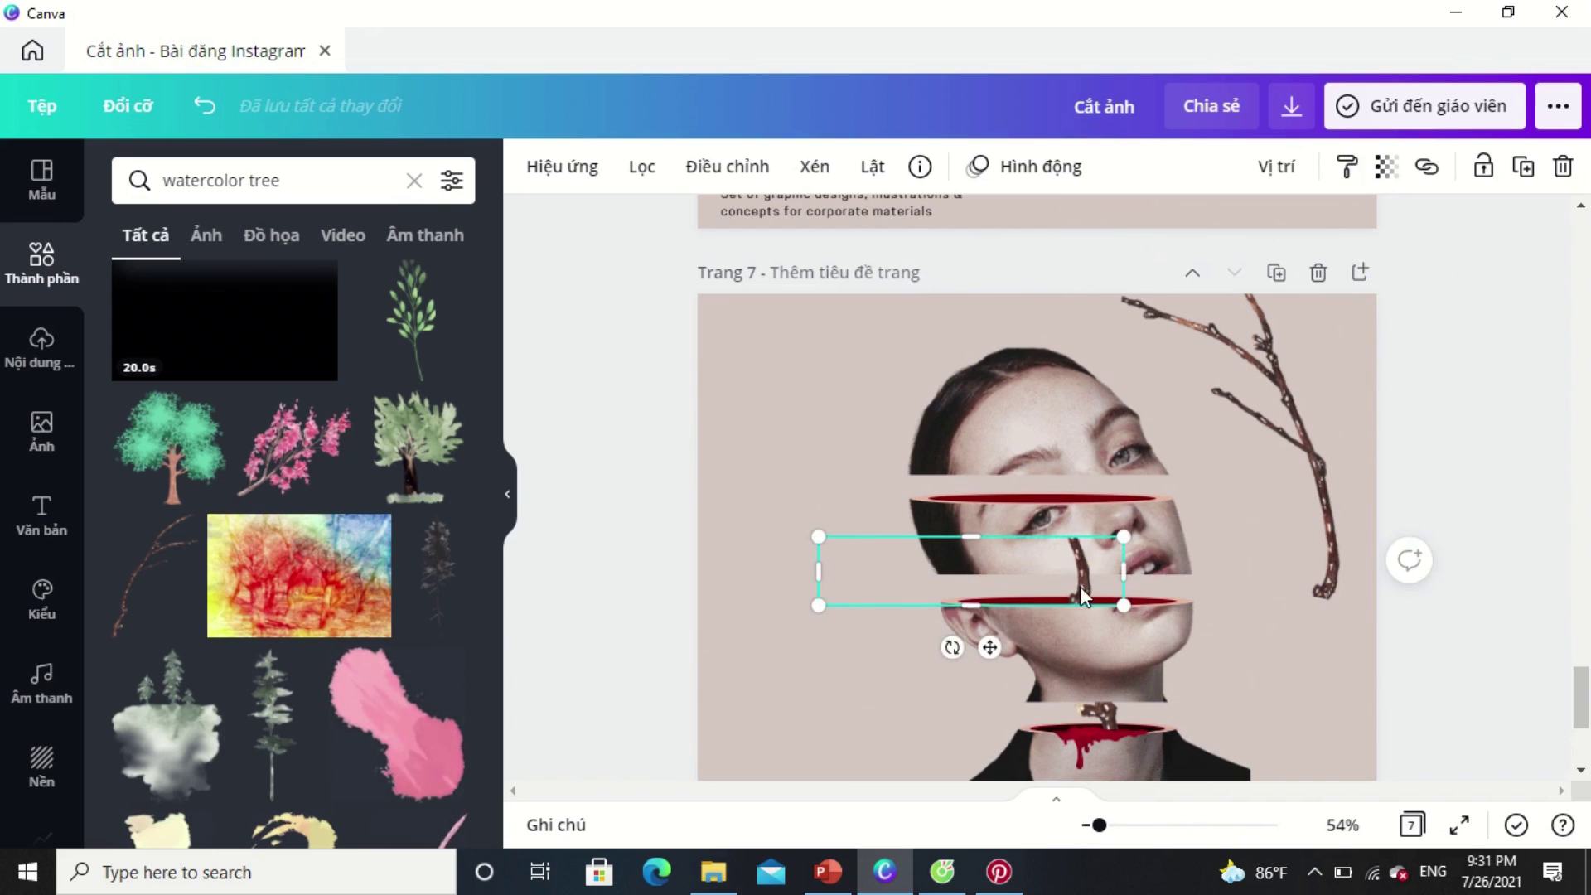
drag(1081, 588, 1077, 608)
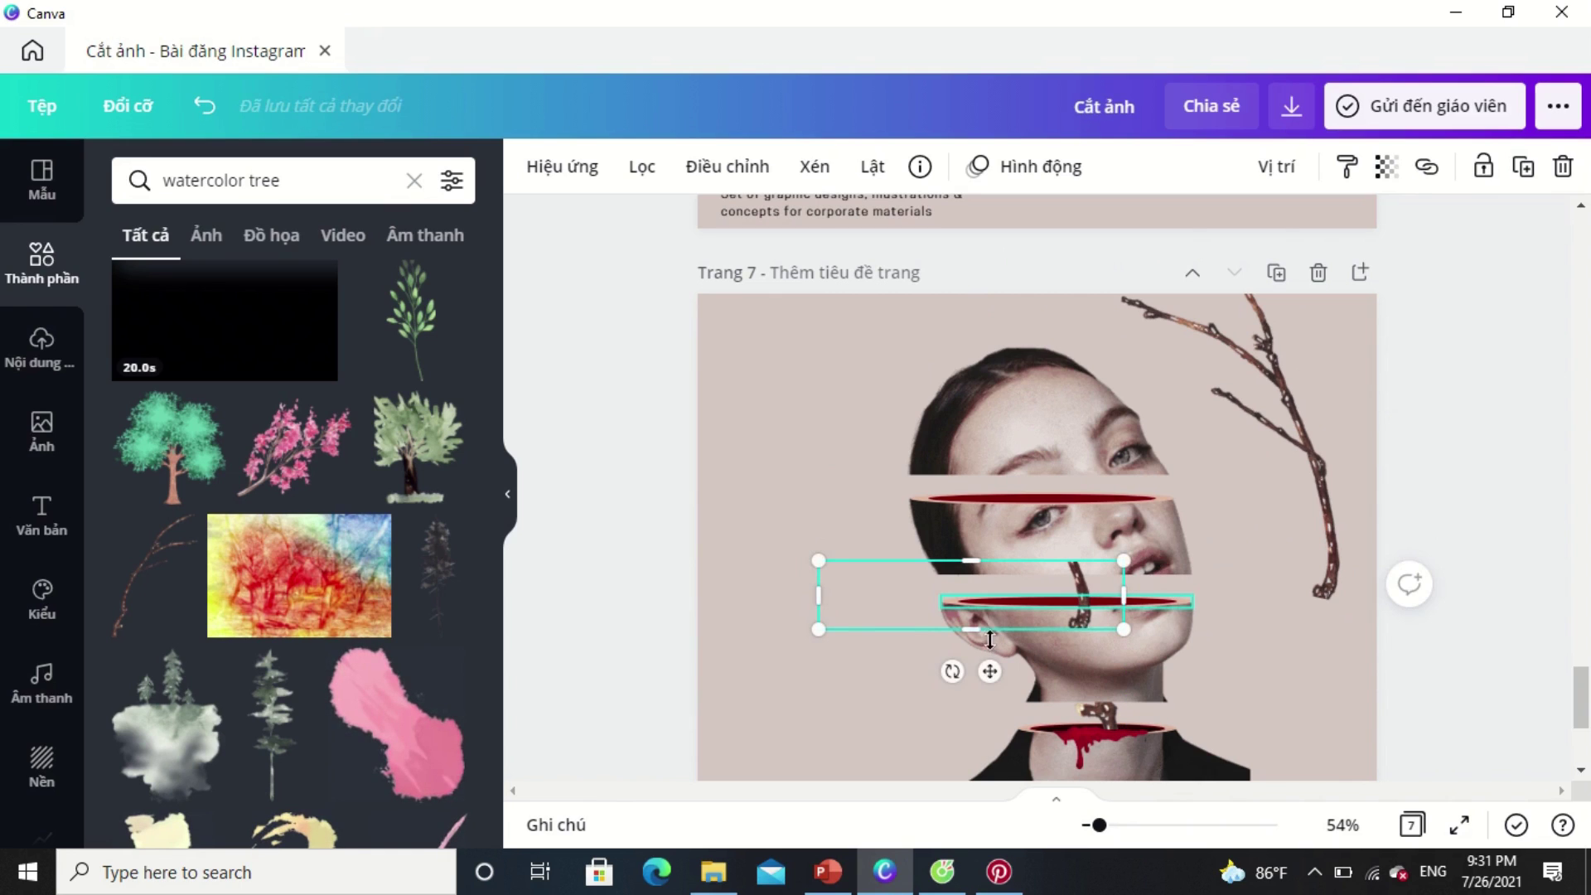
click(1261, 640)
click(1090, 581)
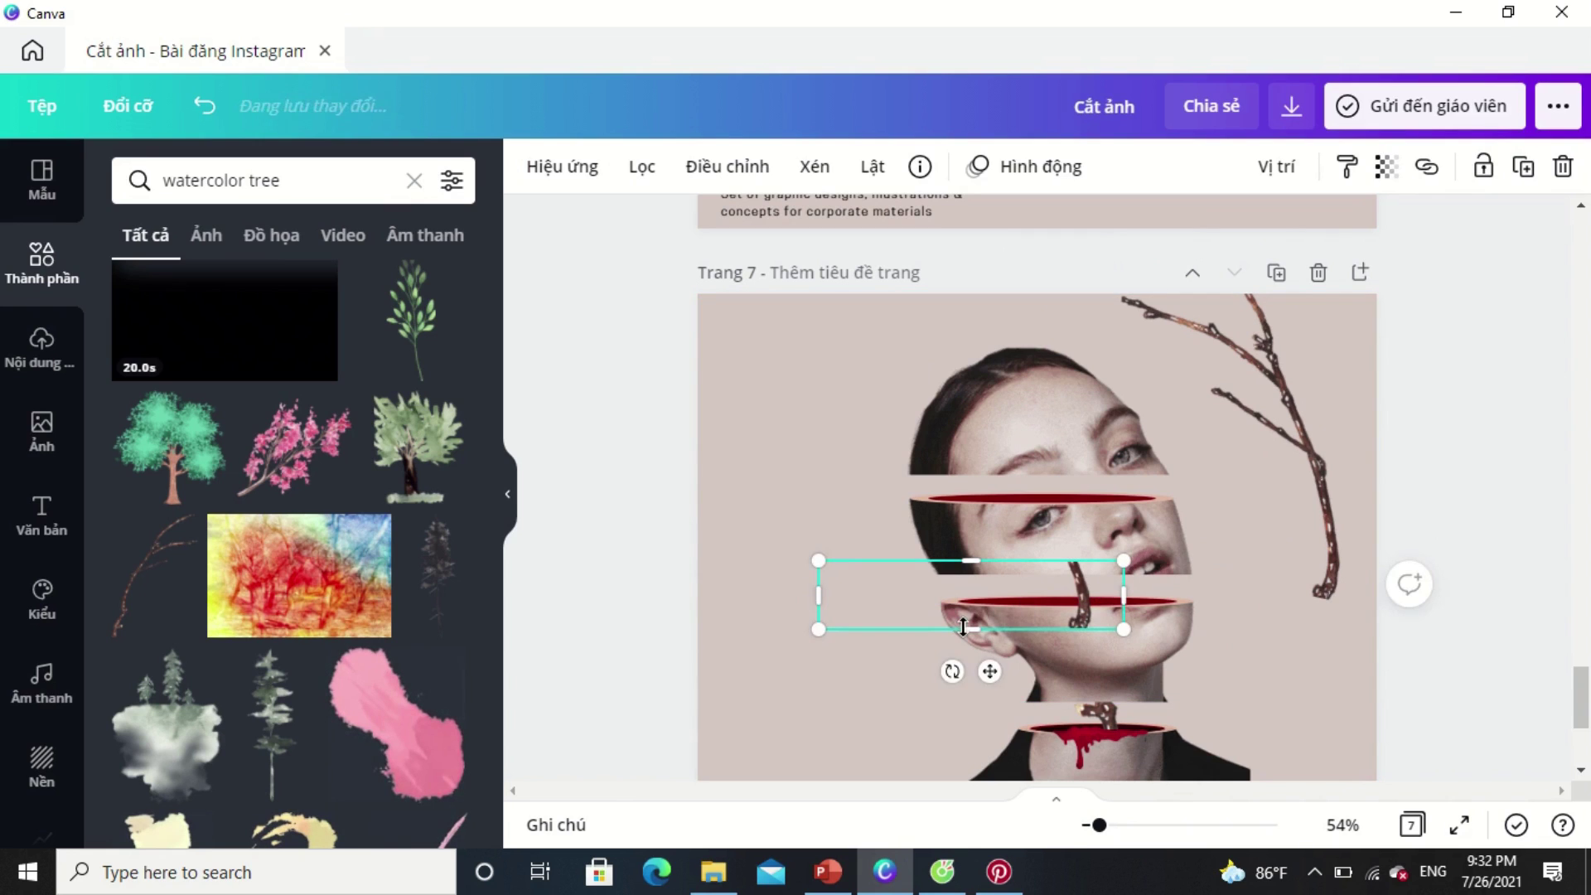
drag(970, 630, 966, 602)
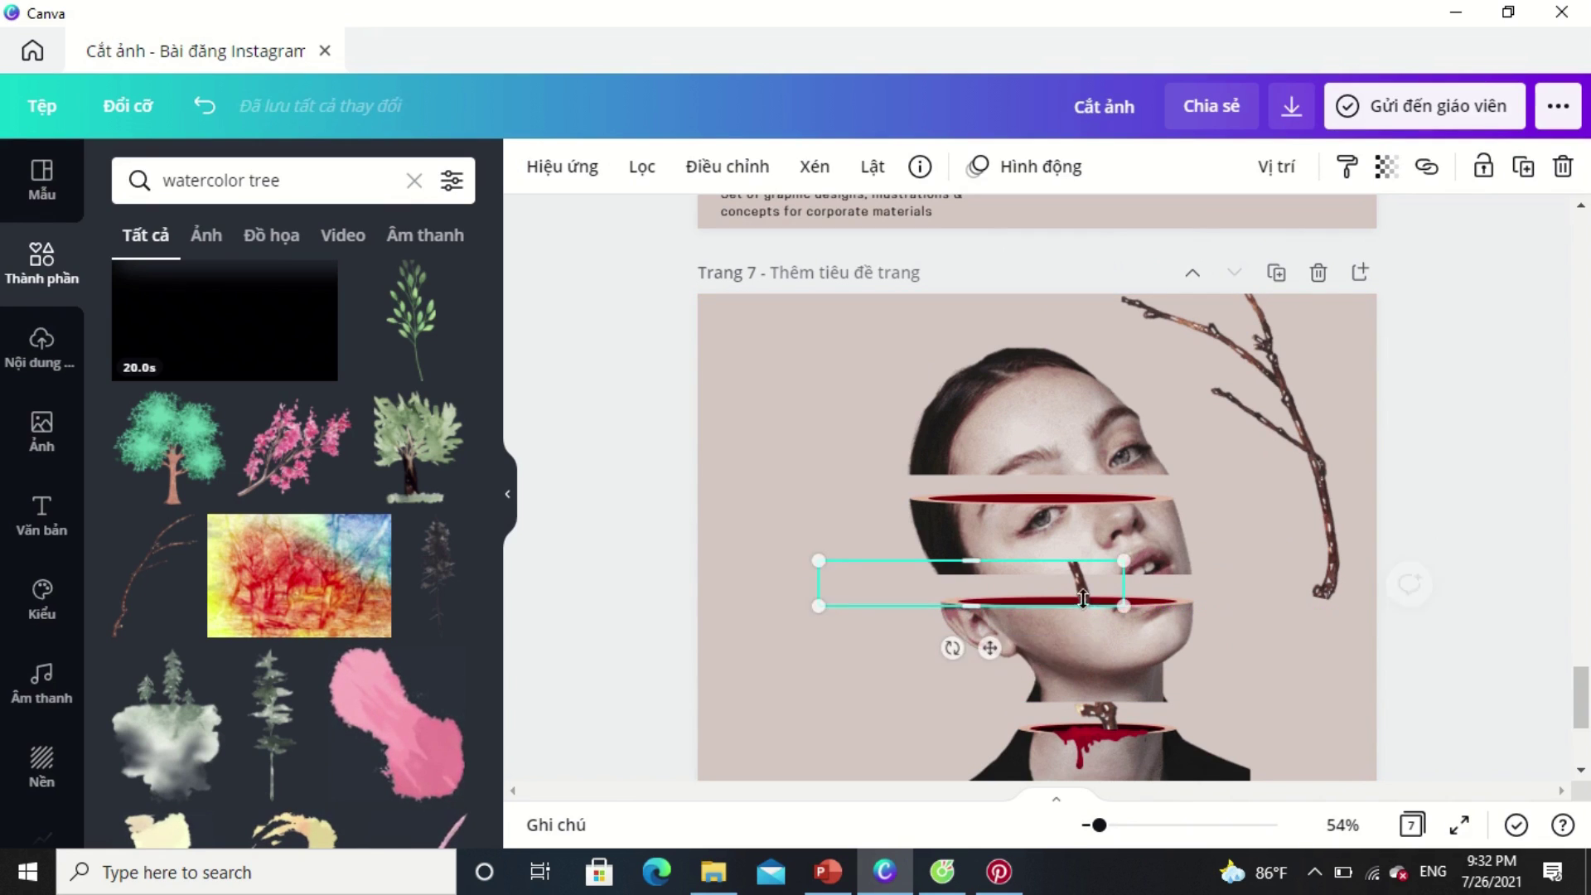
Send the stub back one layer behind the chin slice's red ellipse, comparing the result with undo and redo.
right_click(1086, 601)
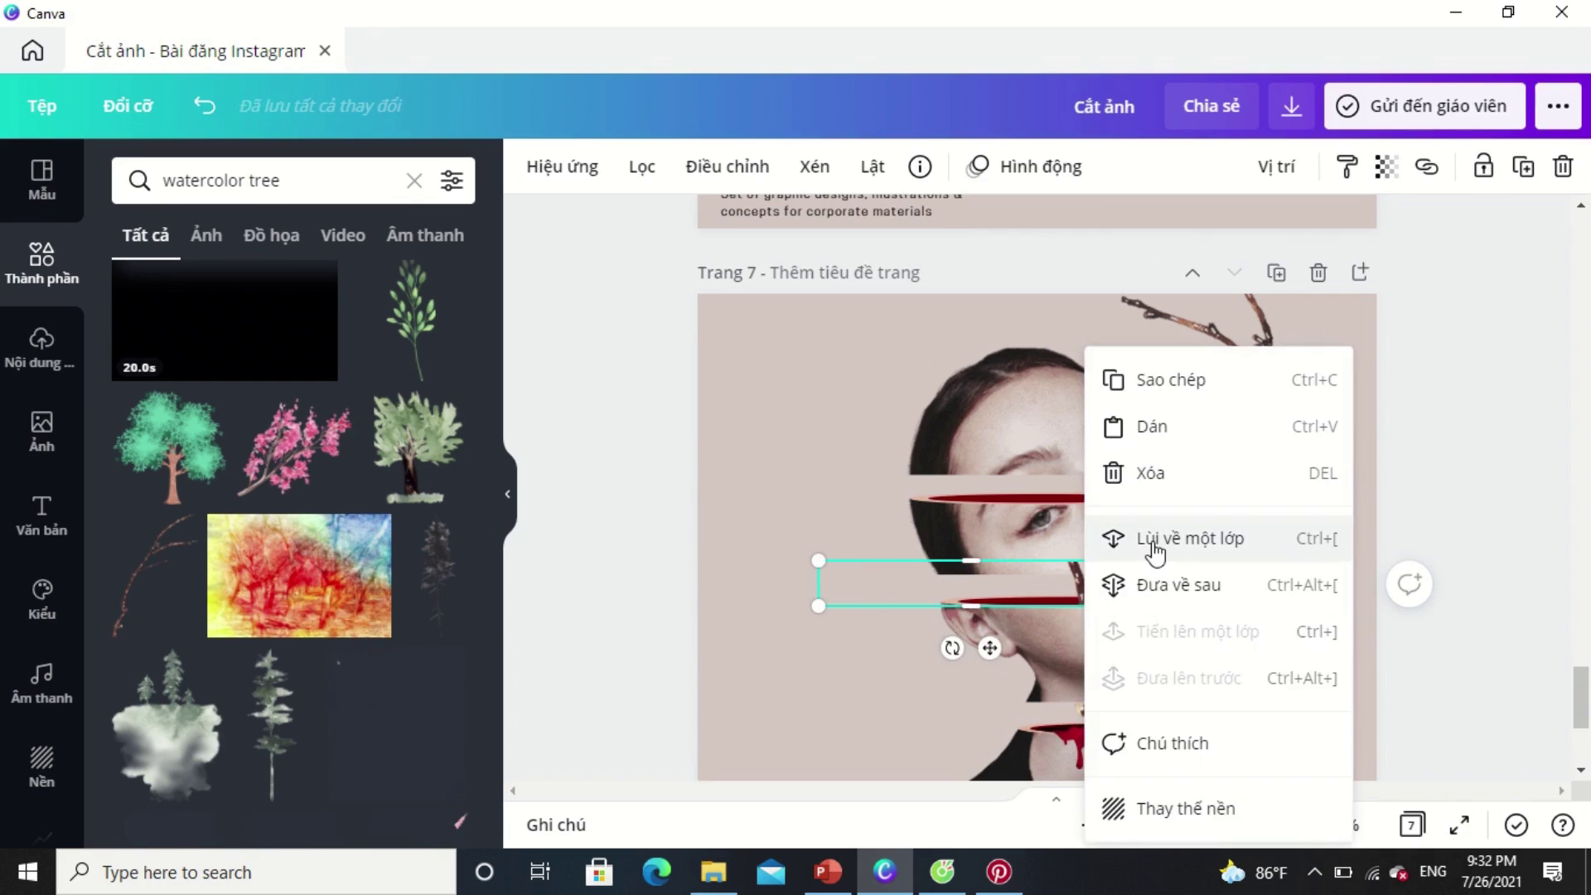
click(1157, 540)
click(1323, 643)
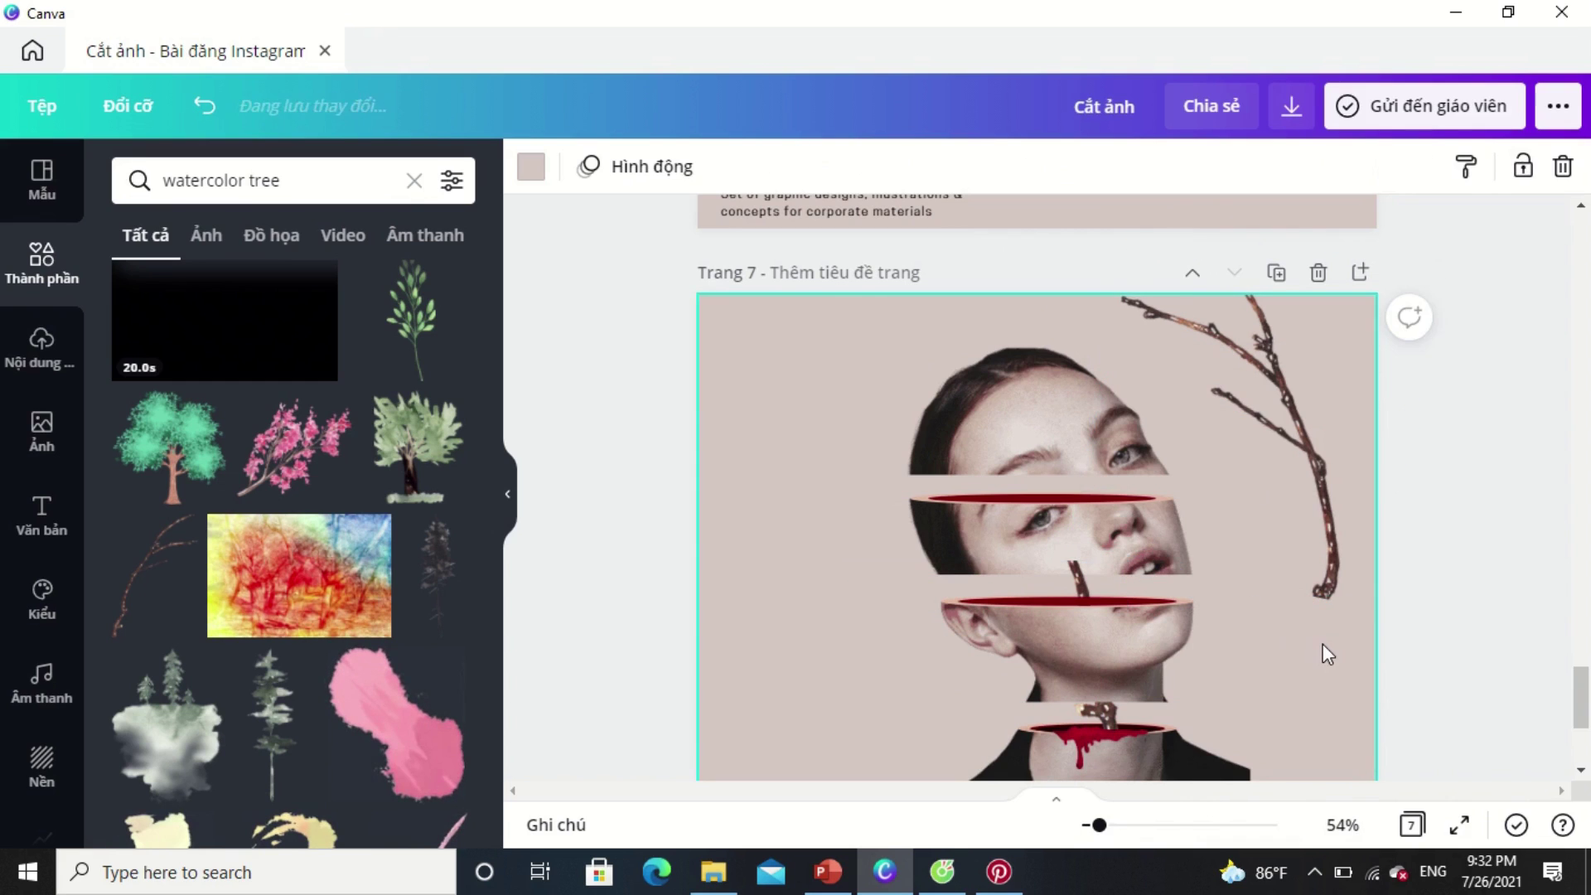
click(204, 106)
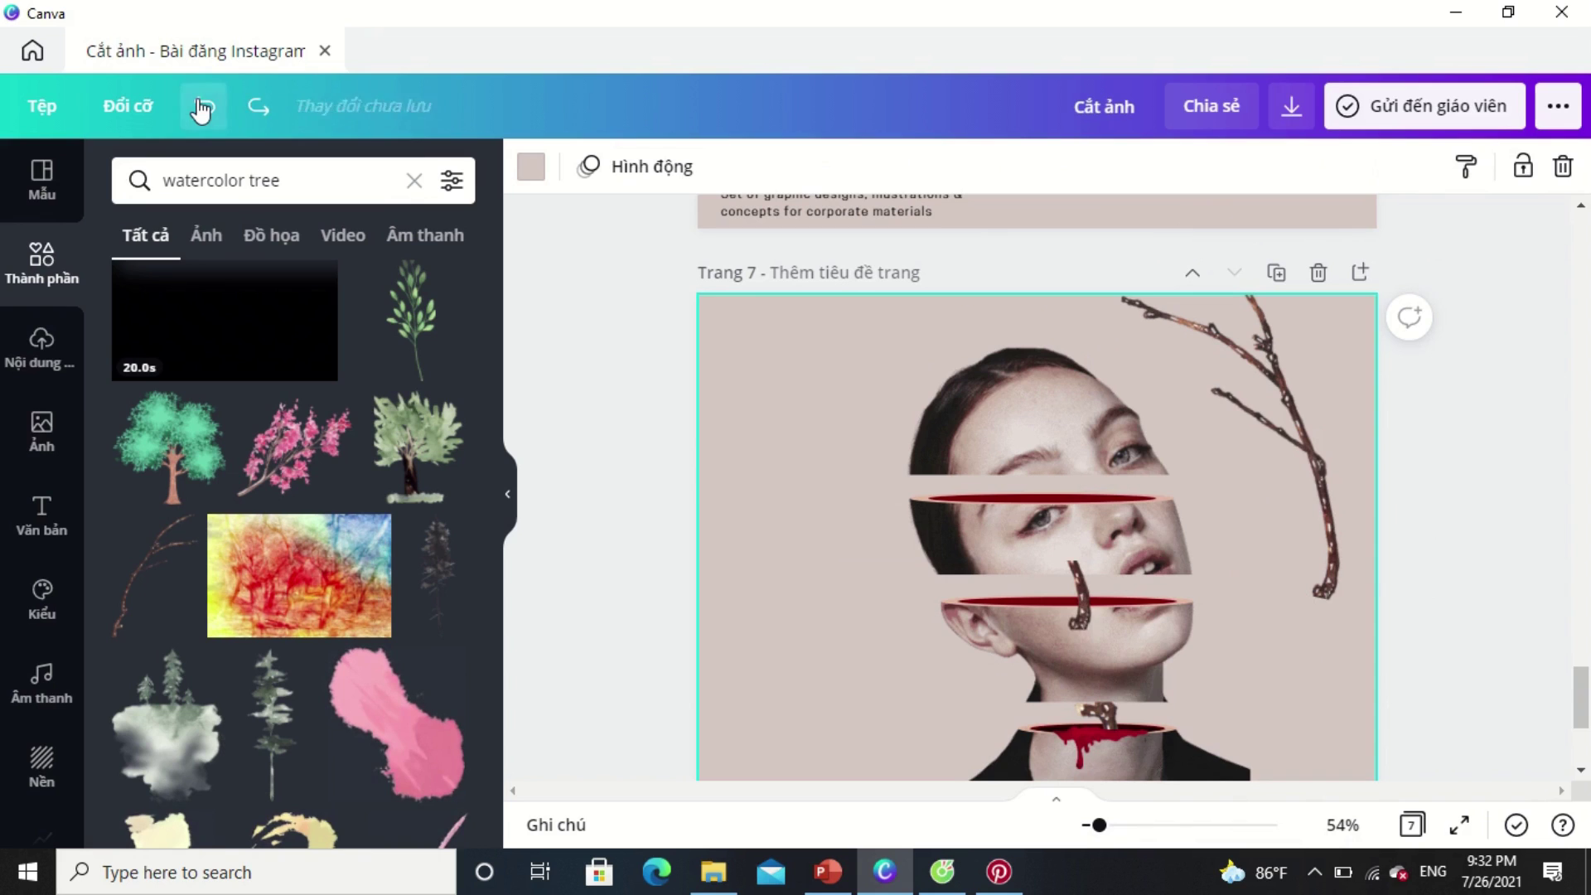
click(258, 108)
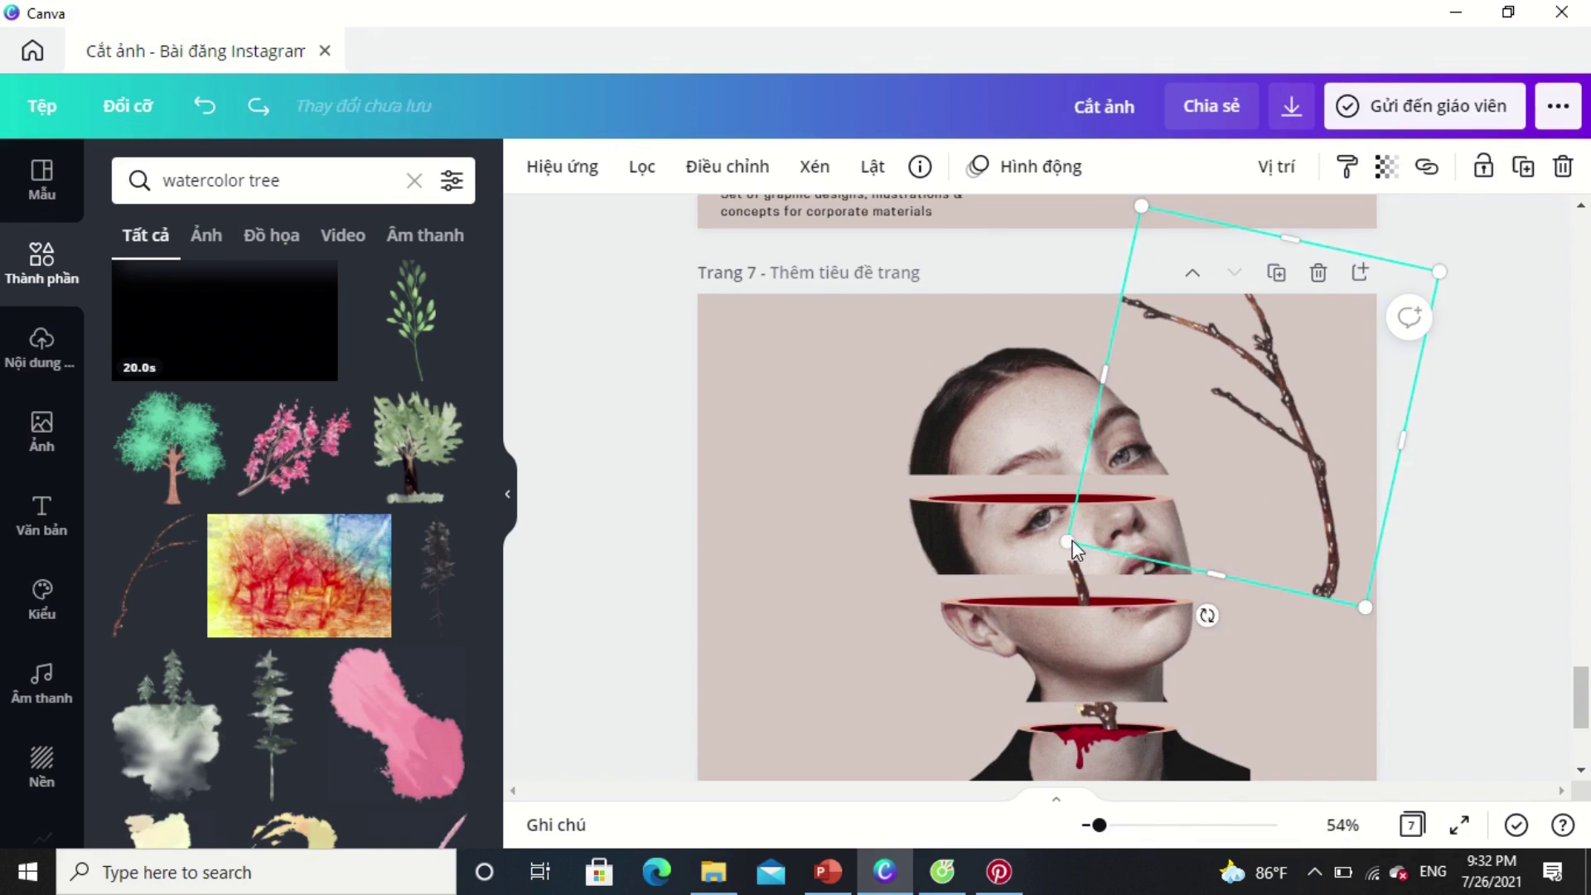
Try bringing the middle face slice forward two layers, and undo the layer changes while keeping the stub behind the ellipse.
click(1007, 540)
right_click(1007, 540)
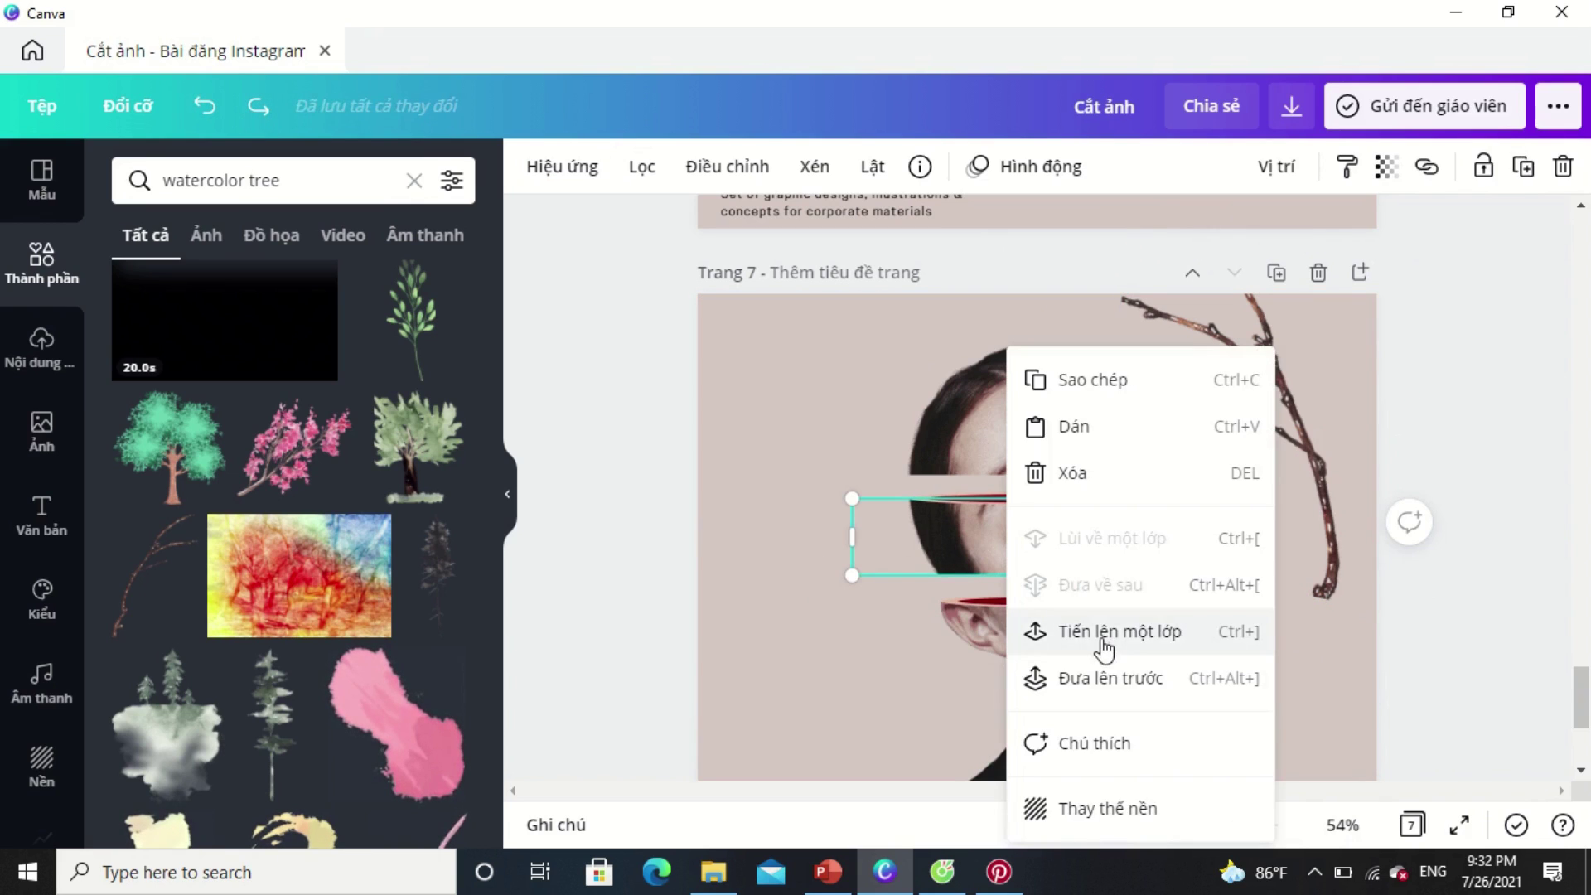
click(1102, 631)
right_click(993, 544)
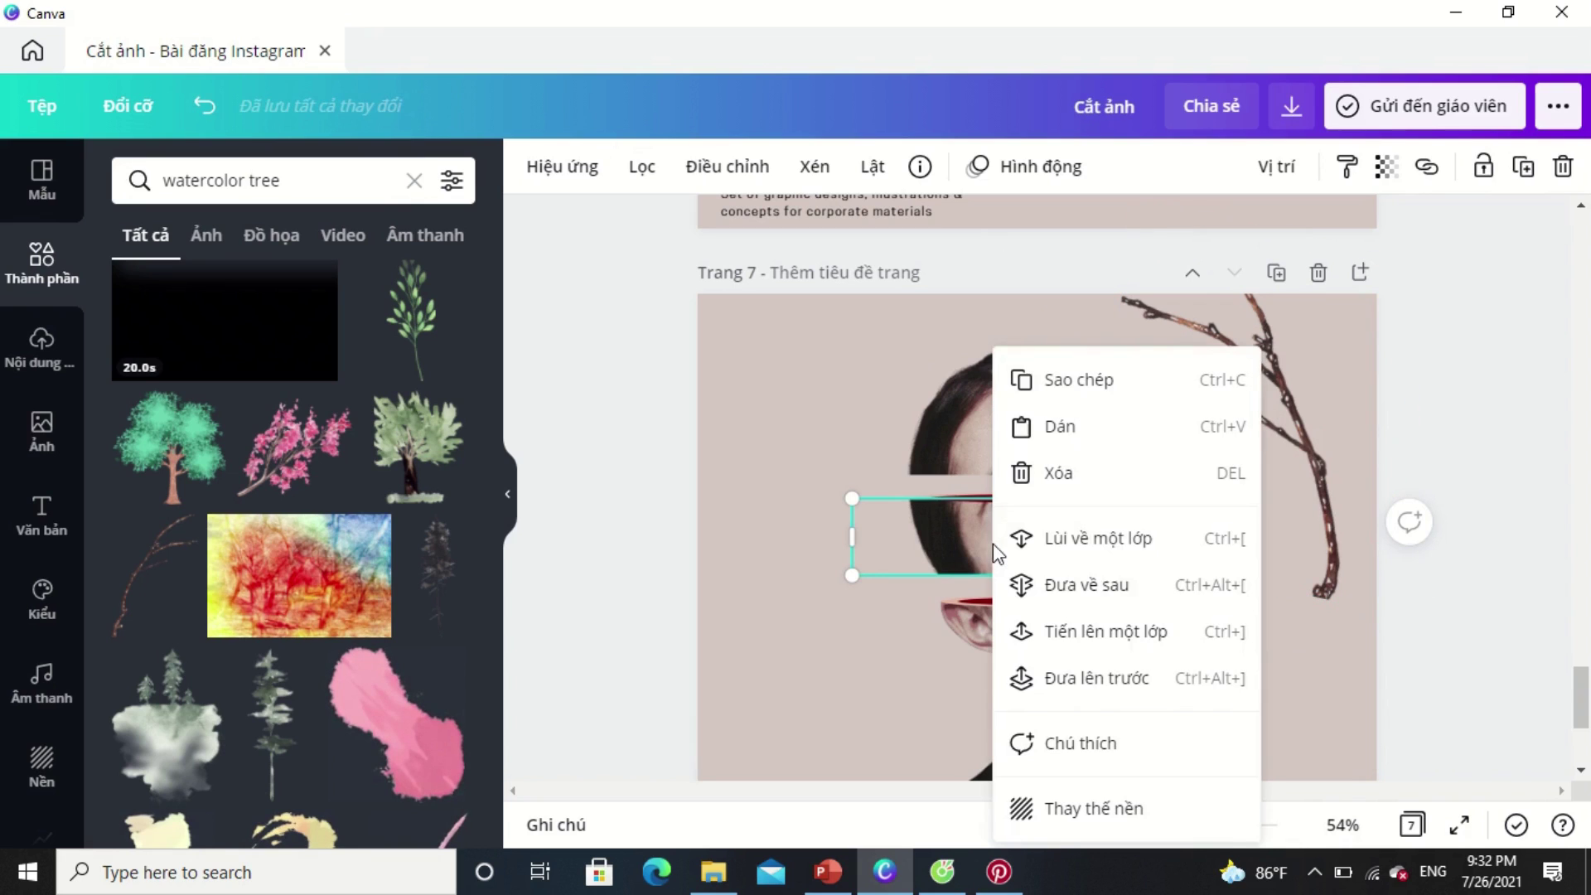
click(1093, 638)
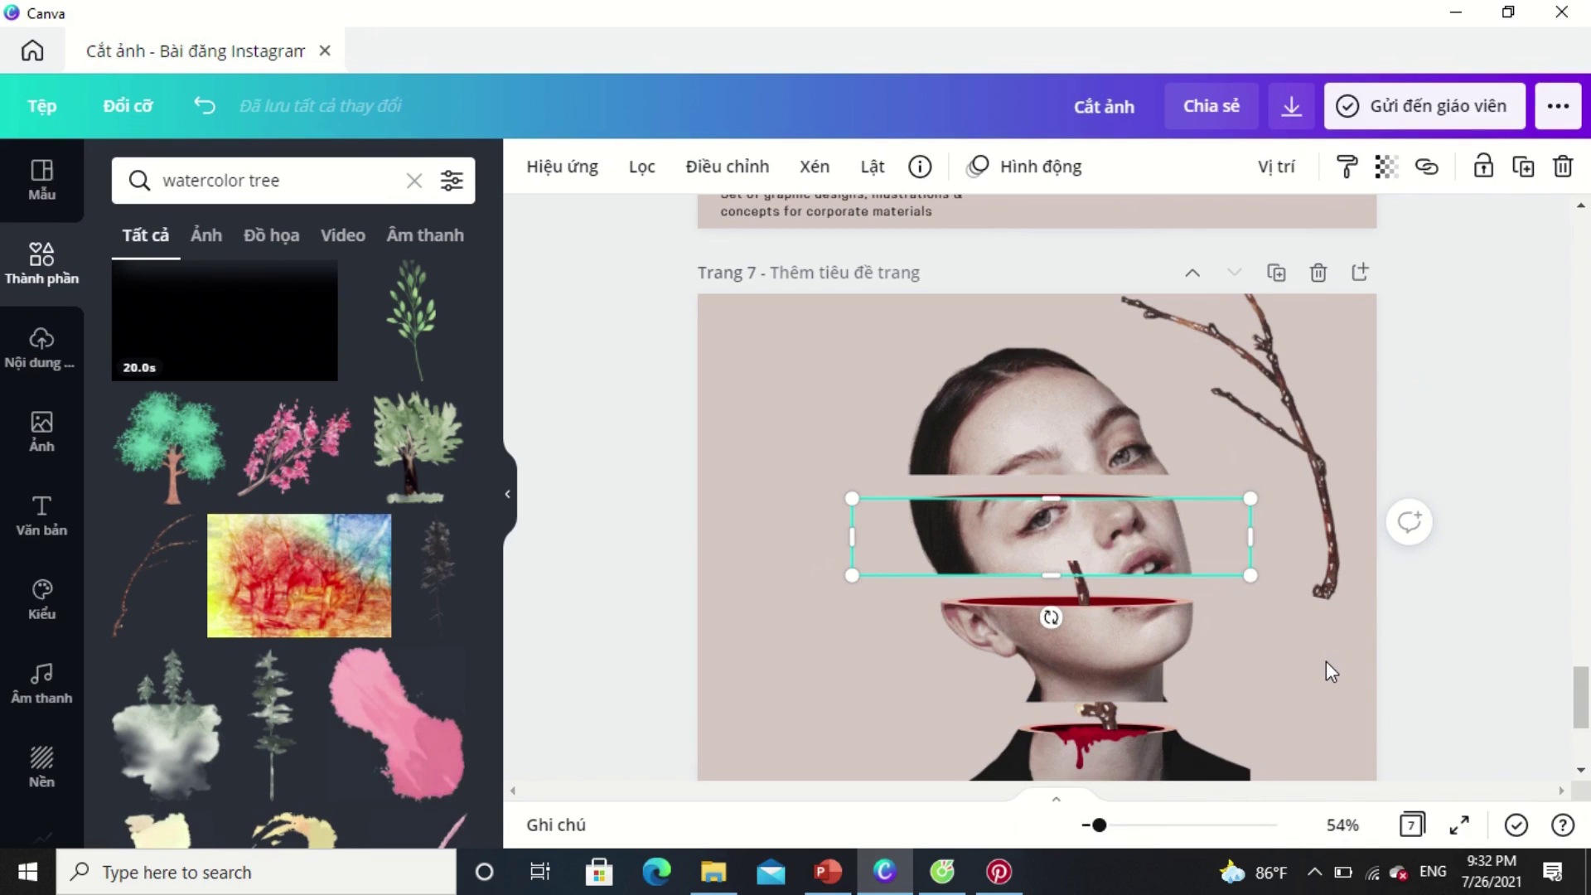
click(192, 108)
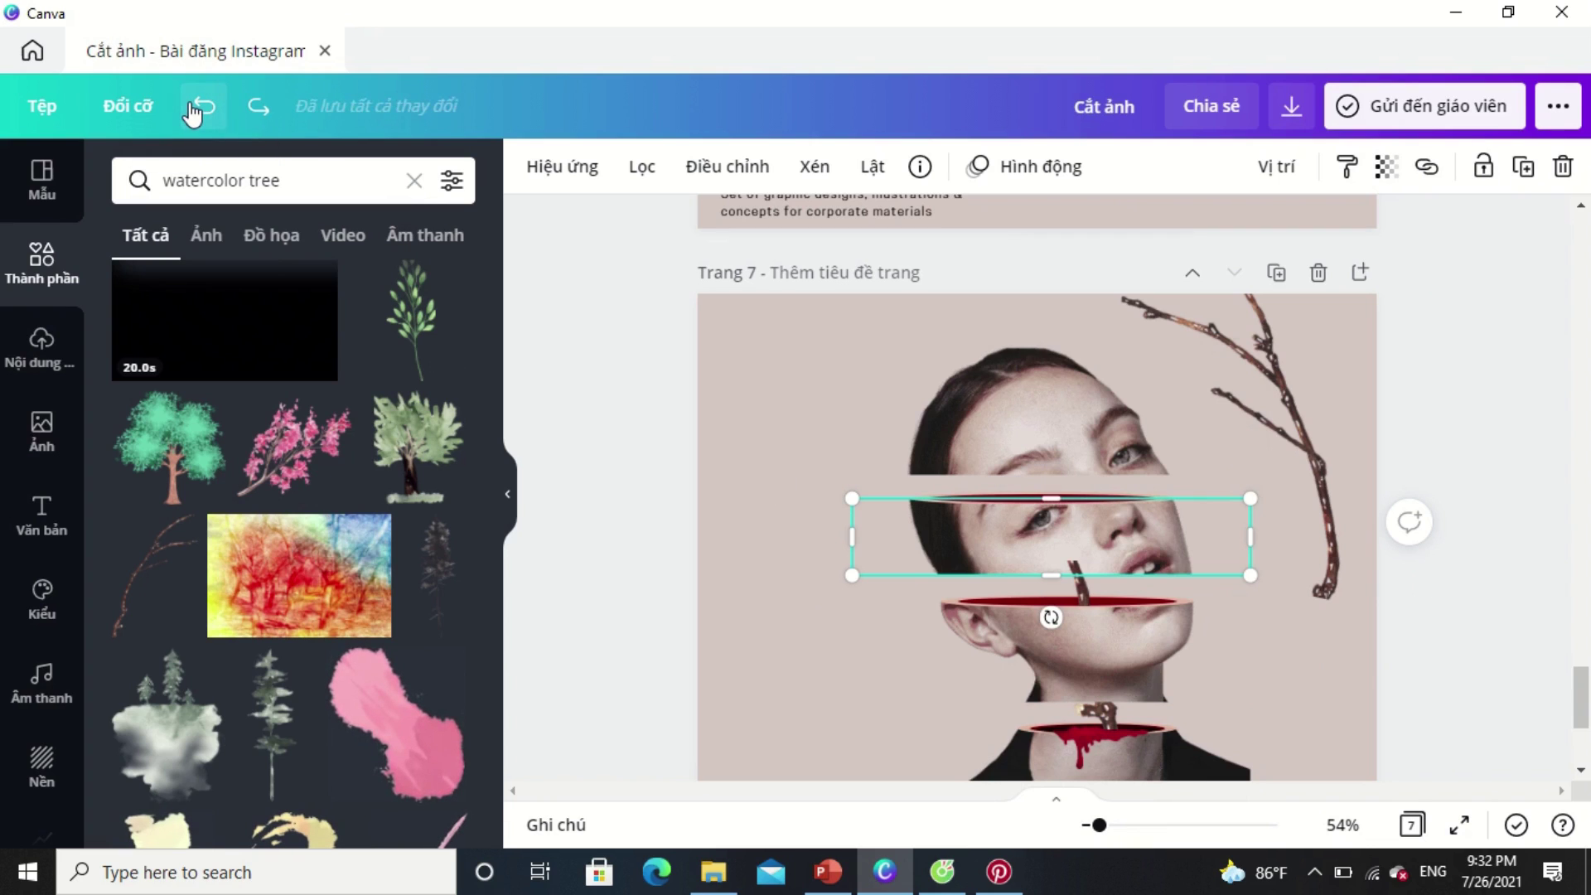
click(192, 109)
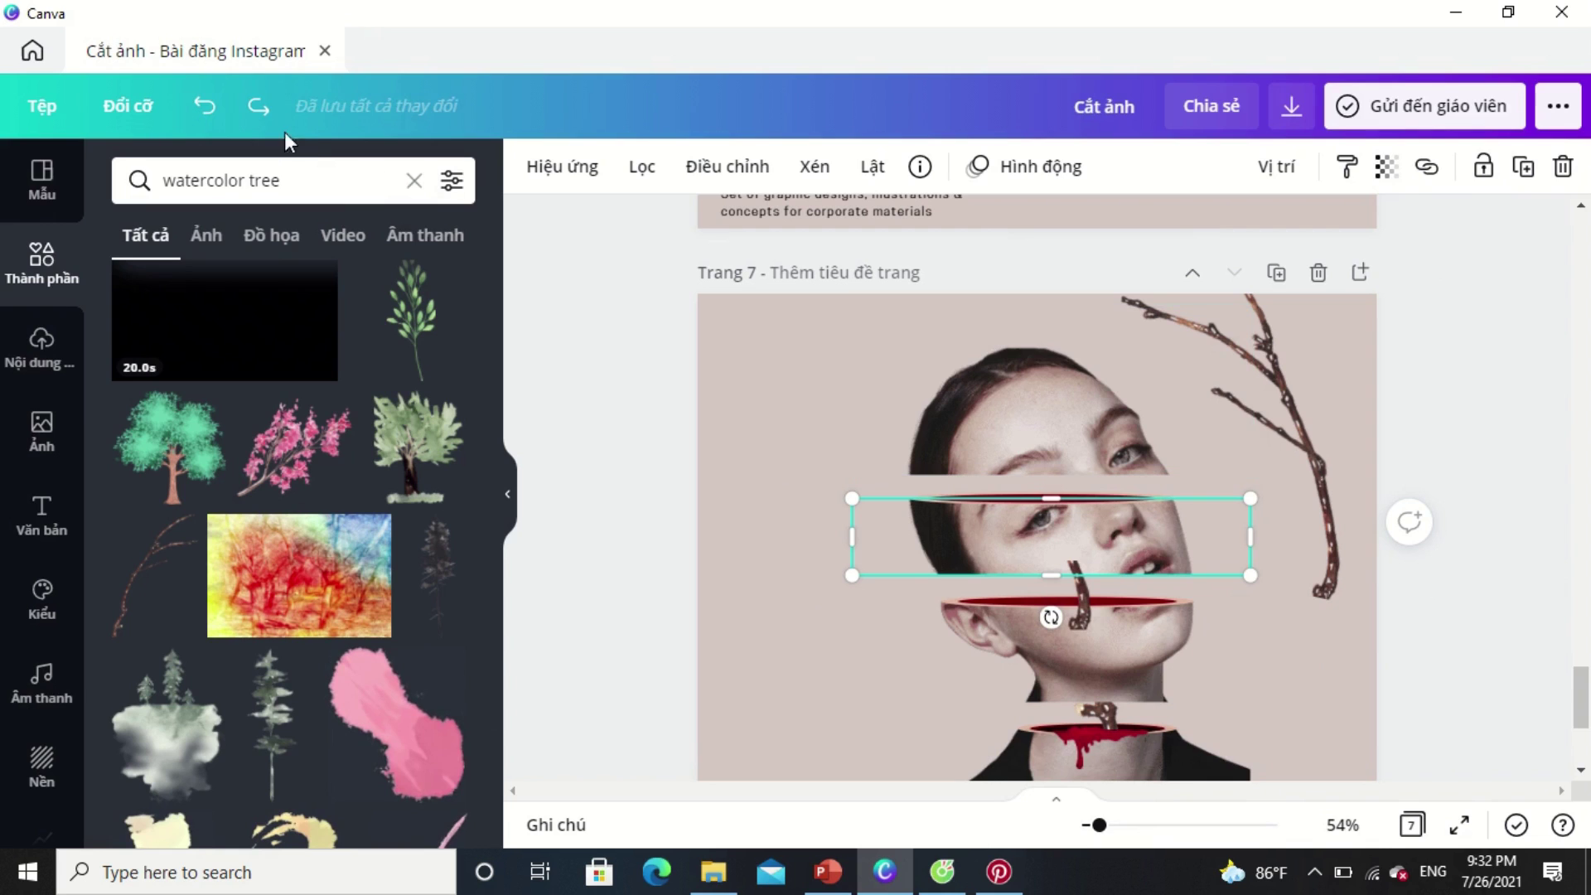
click(260, 109)
click(1341, 645)
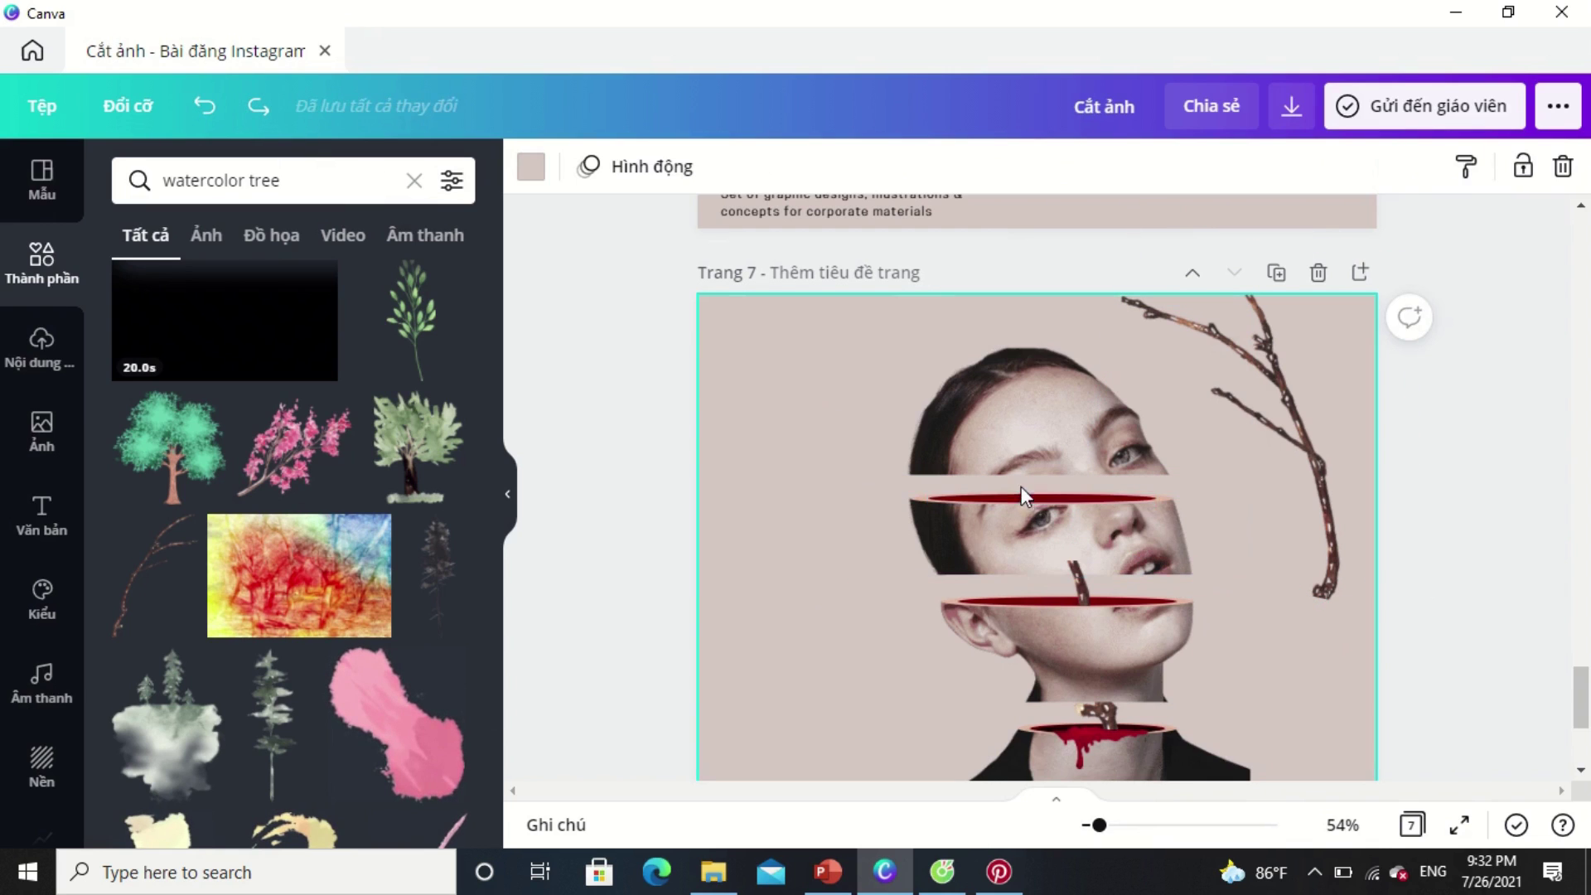
Crop the stub's upper end at the lower edge of the middle face slice.
click(1077, 567)
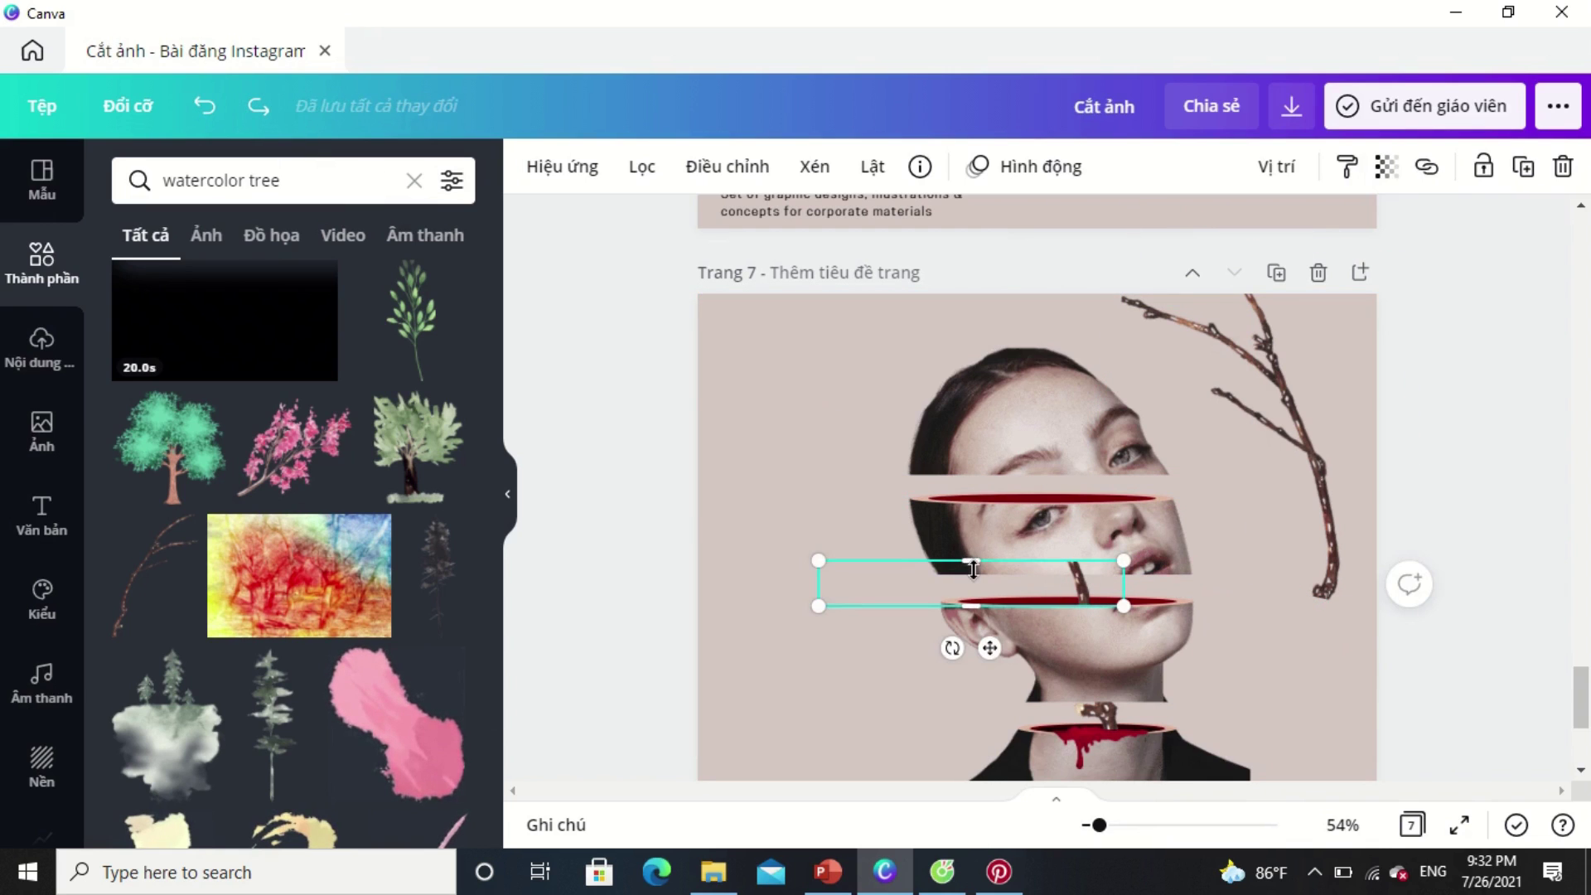
drag(974, 570, 1321, 663)
click(1321, 663)
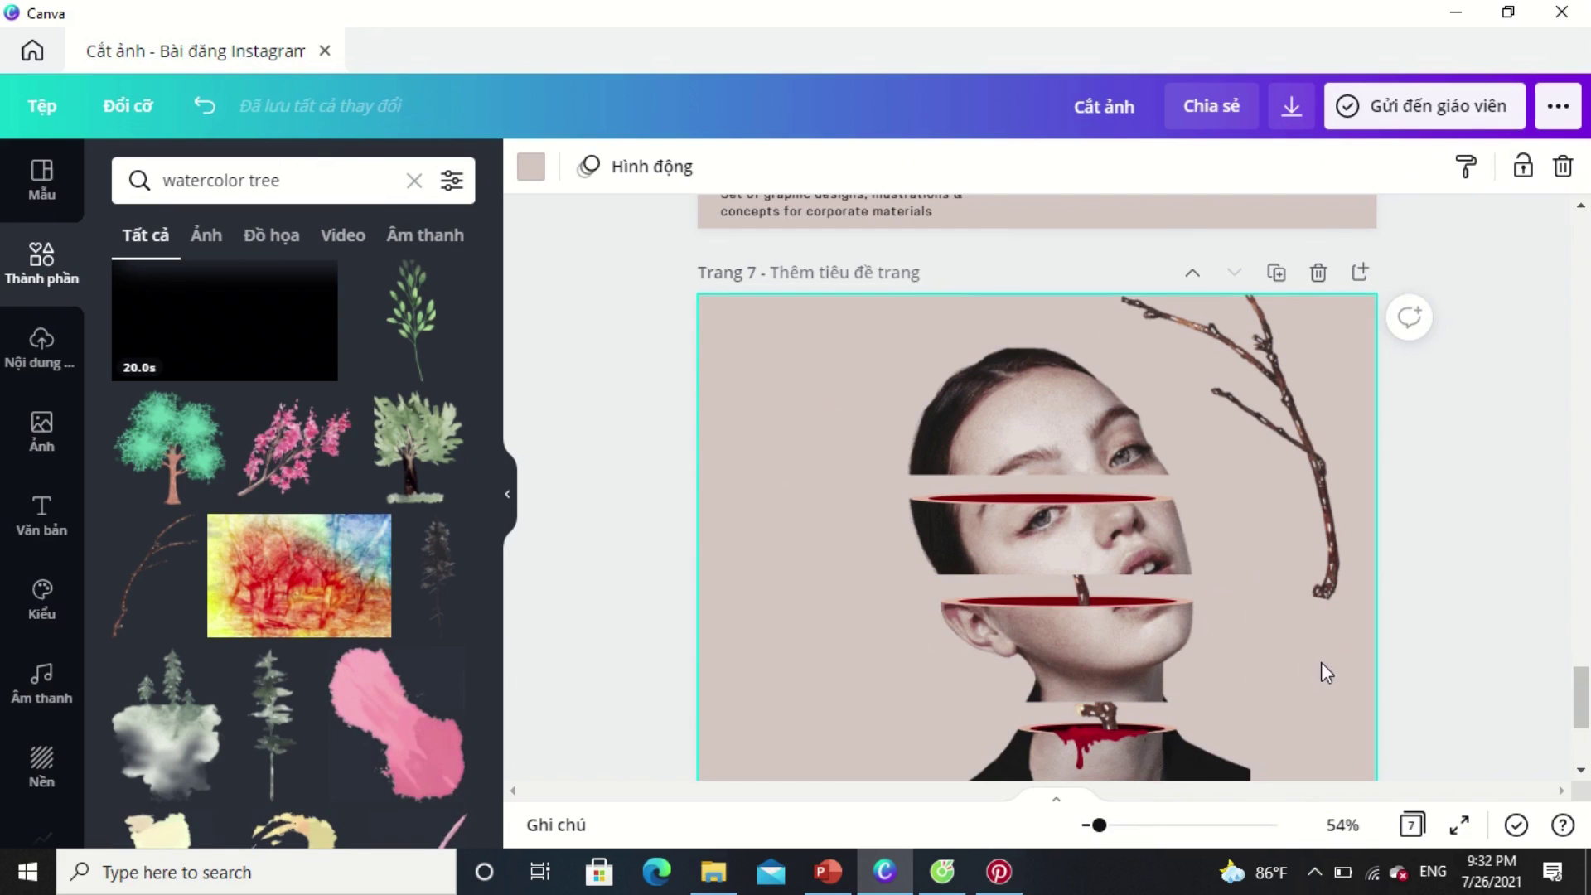
Place the large branch over the face, straighten it and crop its lower end at the middle slice's red ellipse.
click(1330, 537)
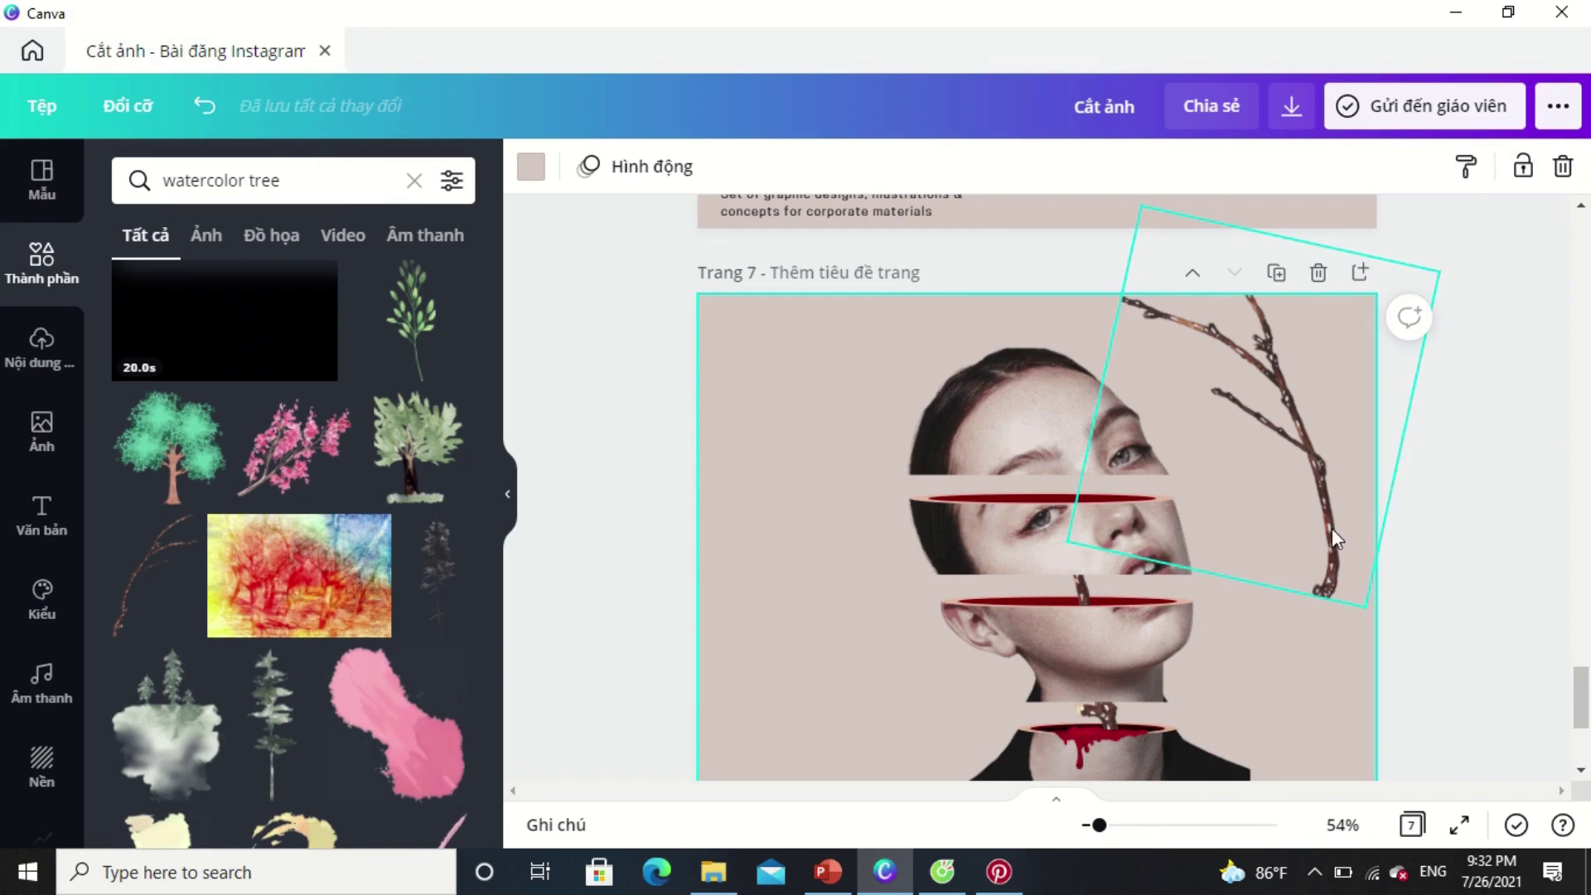
drag(1331, 529, 1080, 569)
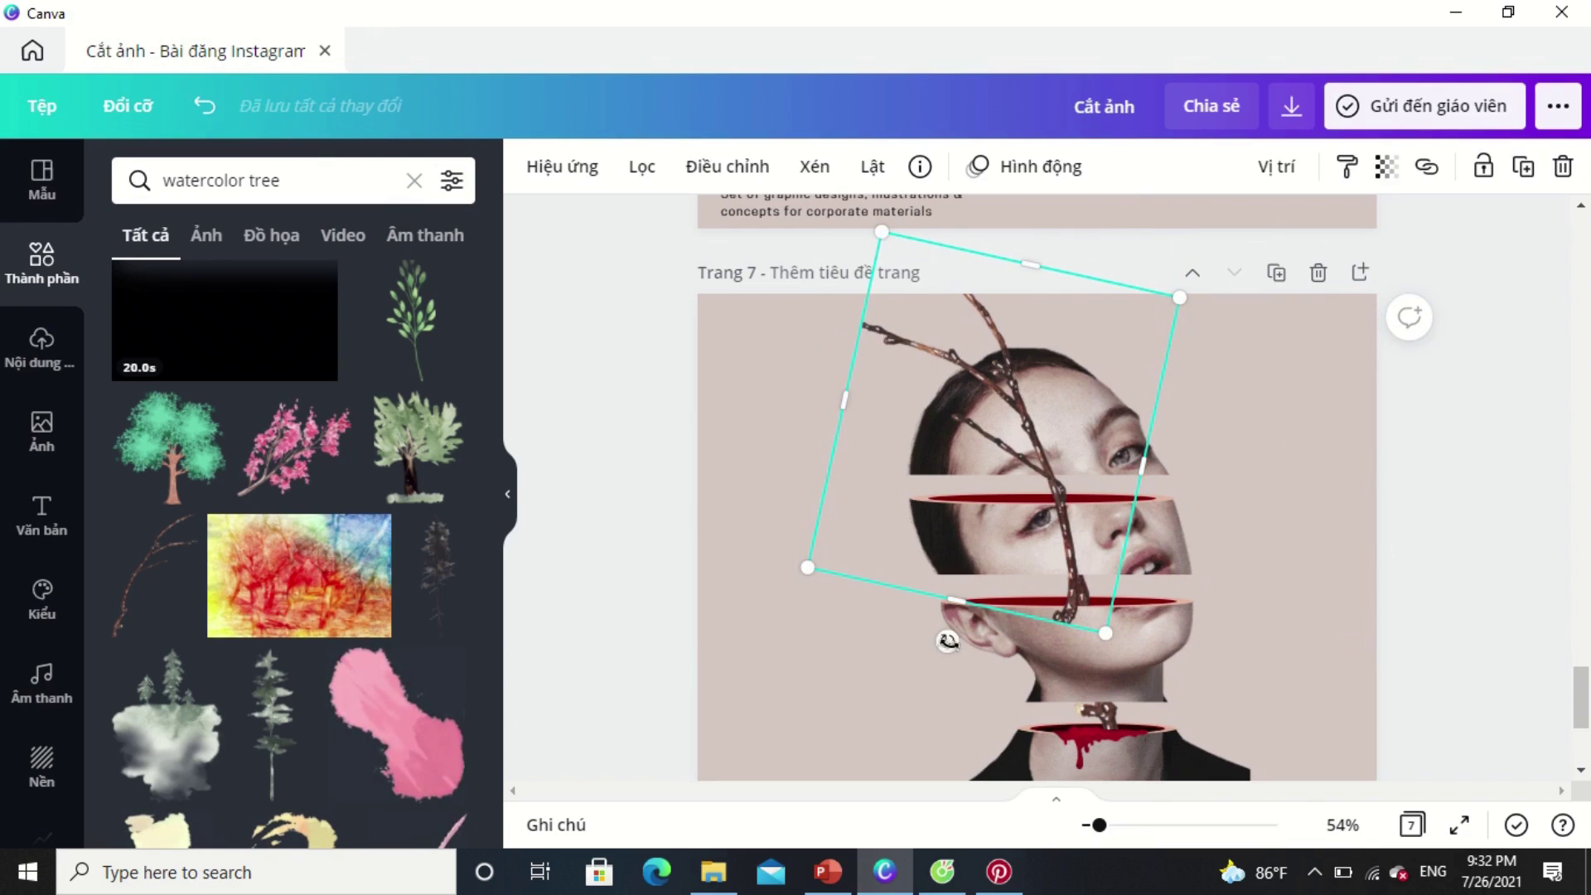
drag(949, 641, 994, 651)
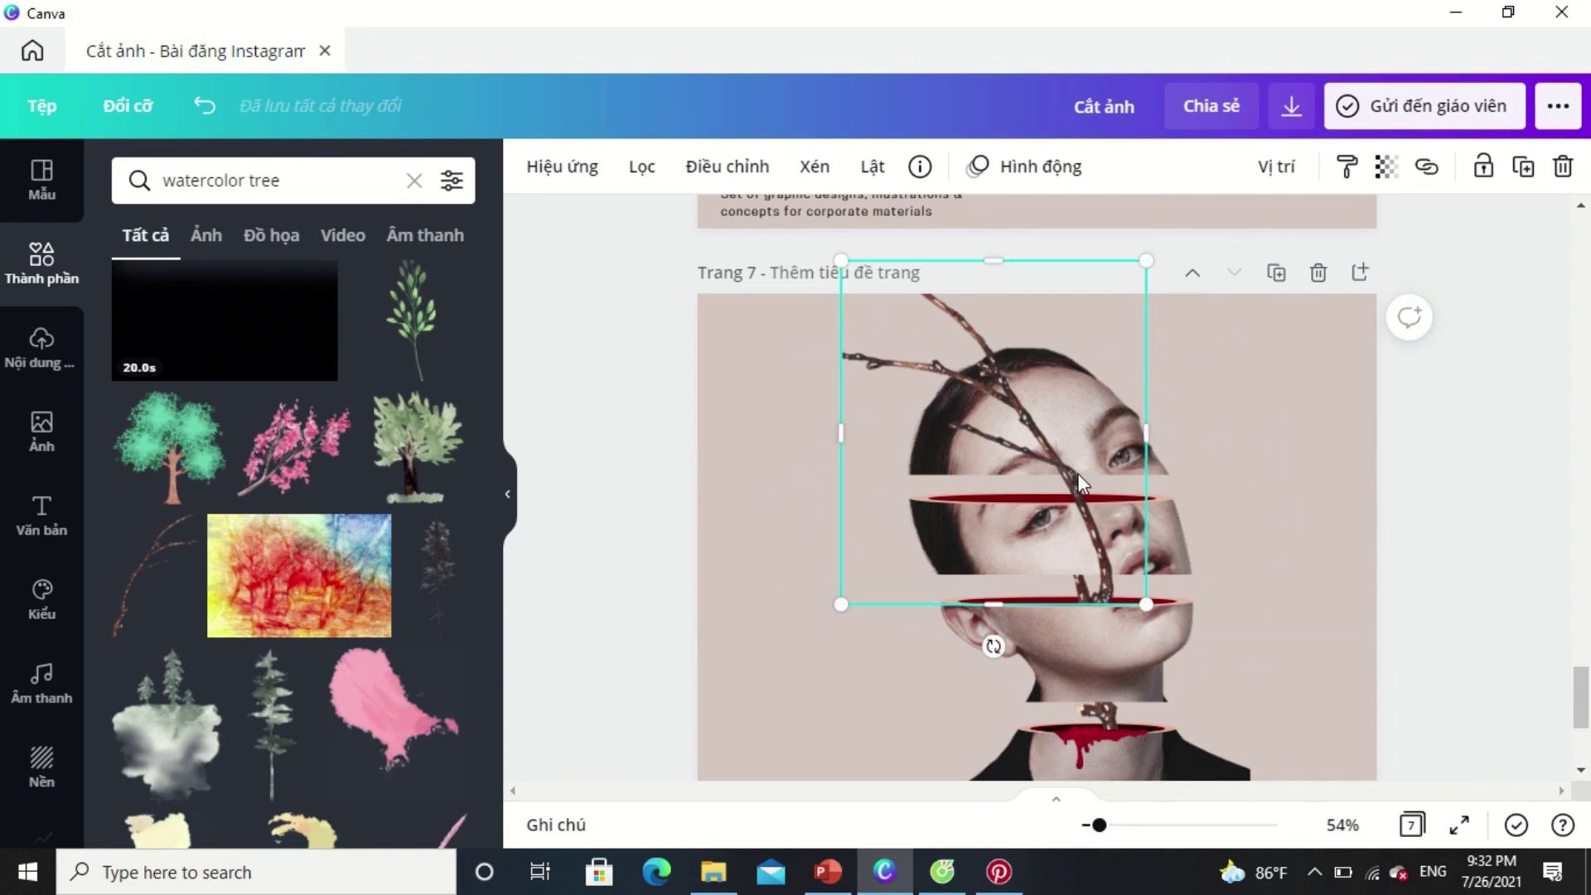
drag(1062, 476, 1058, 485)
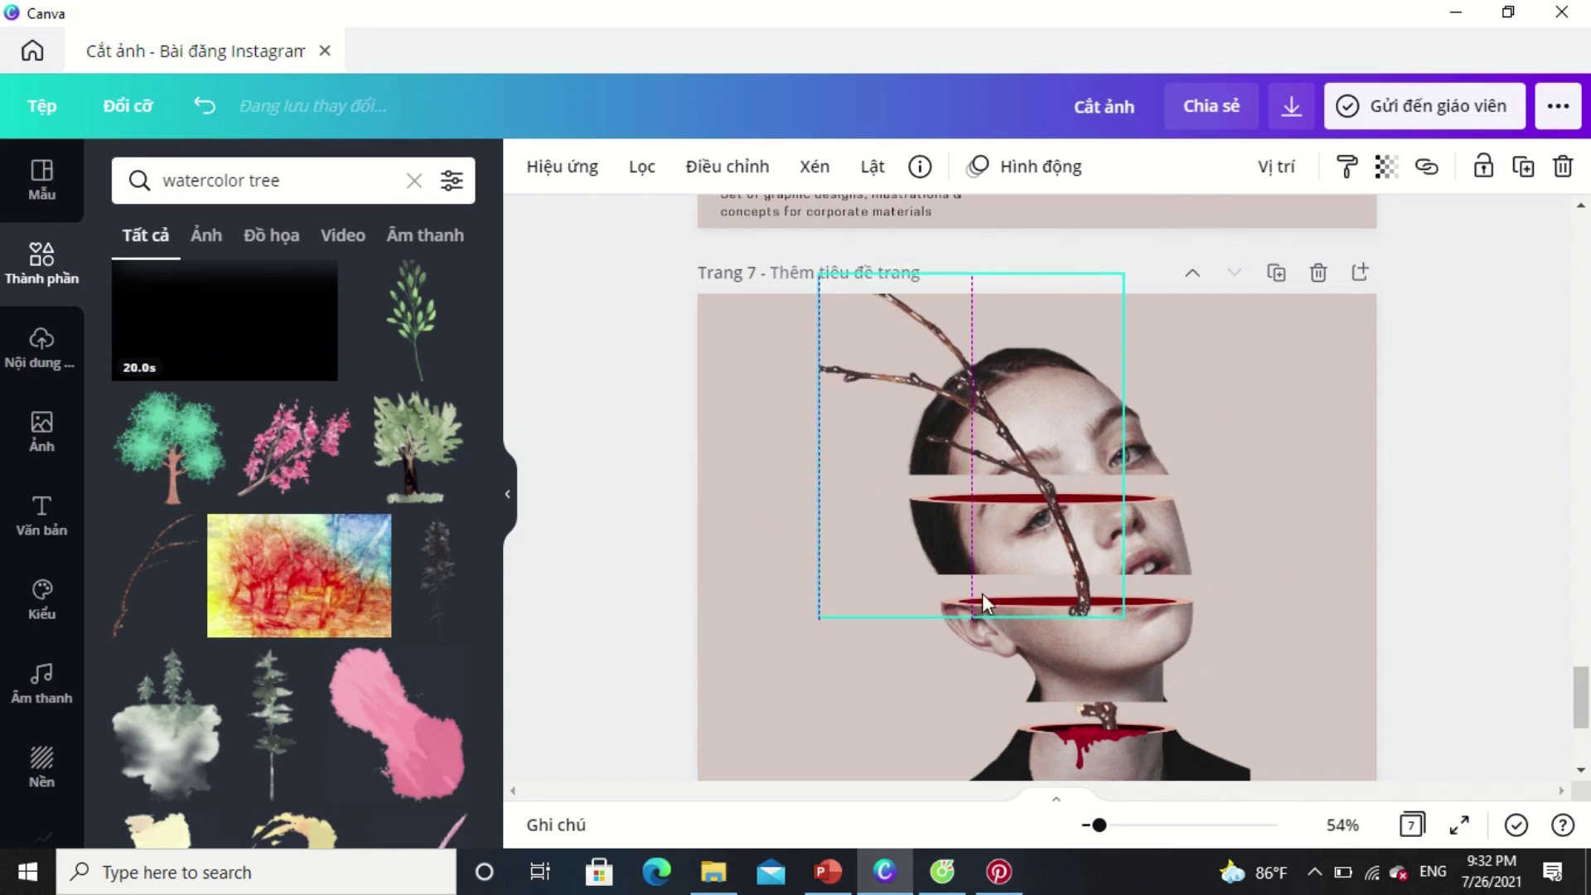
drag(983, 567, 984, 503)
Open the background remover on the large branch and erase its two upper twigs with the size 25 erase brush.
click(572, 191)
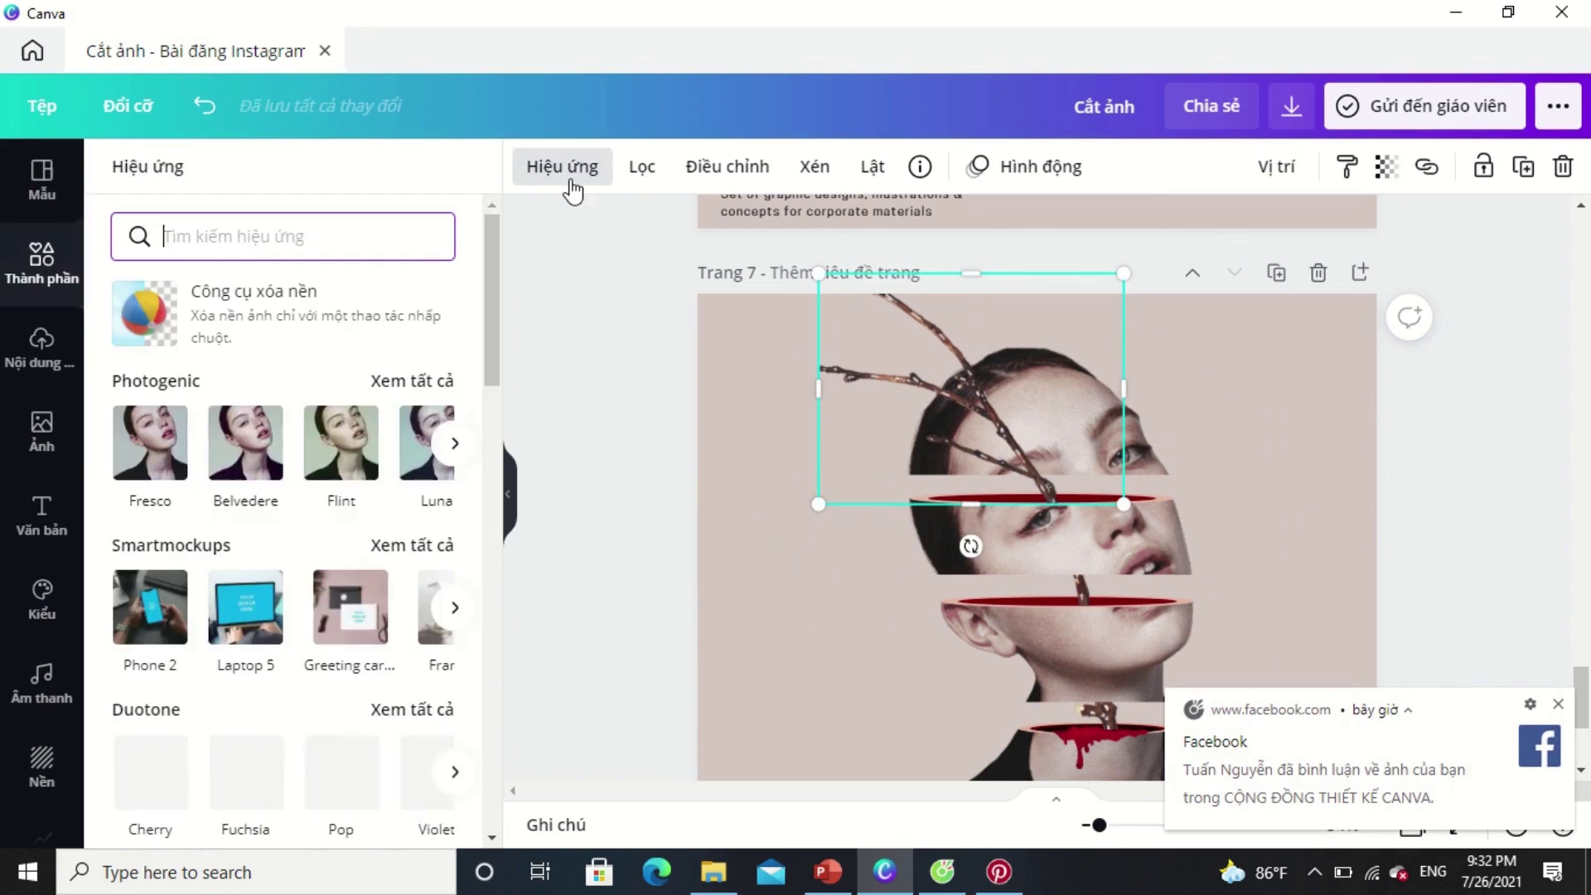
click(170, 317)
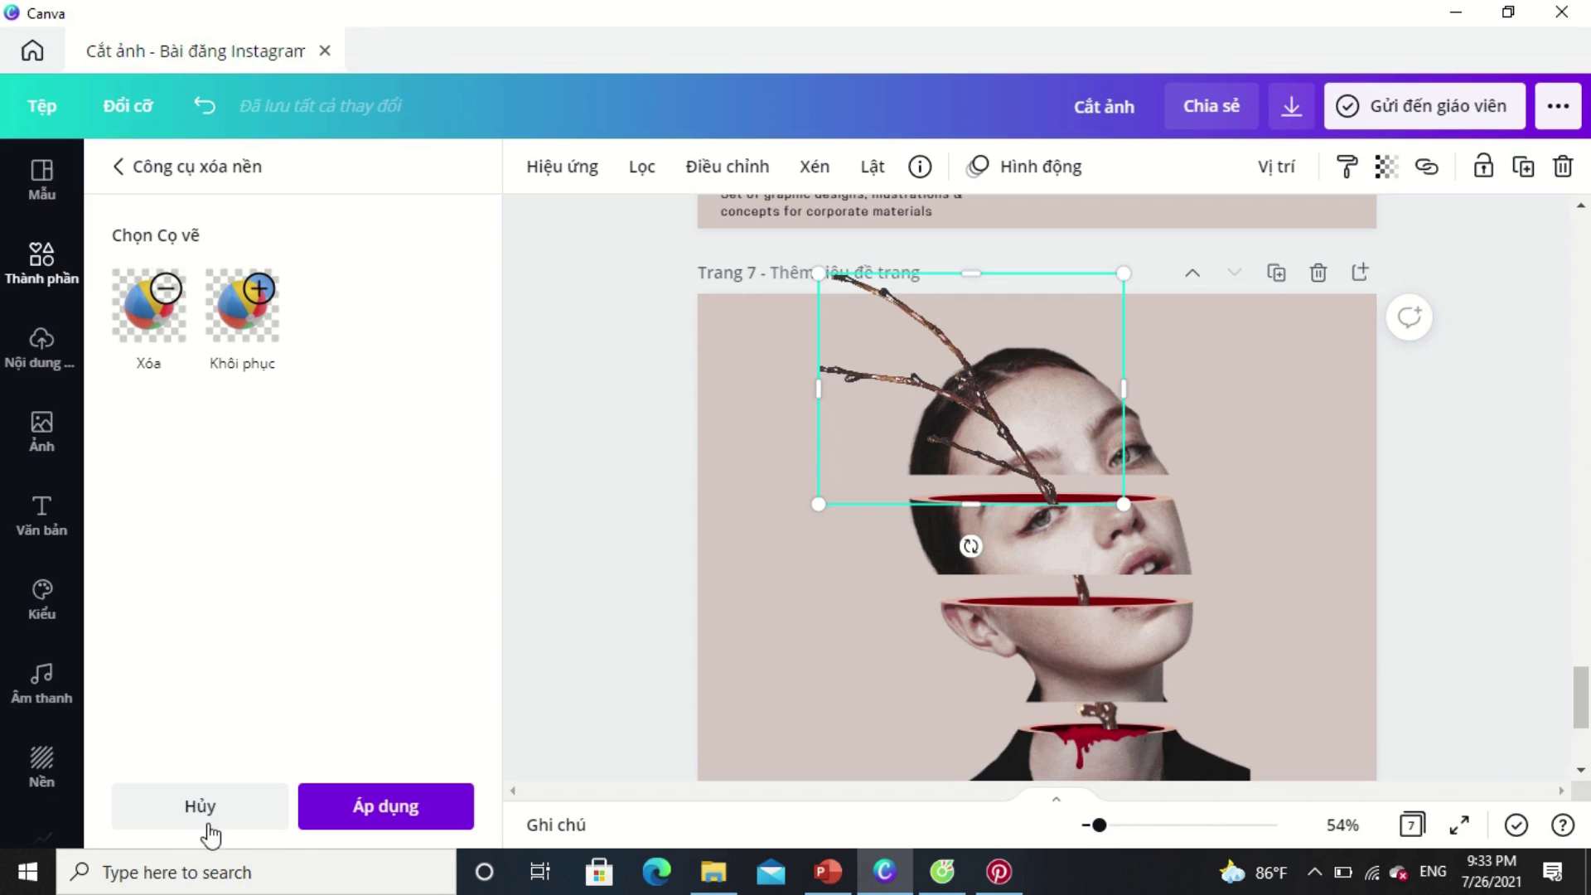
click(153, 303)
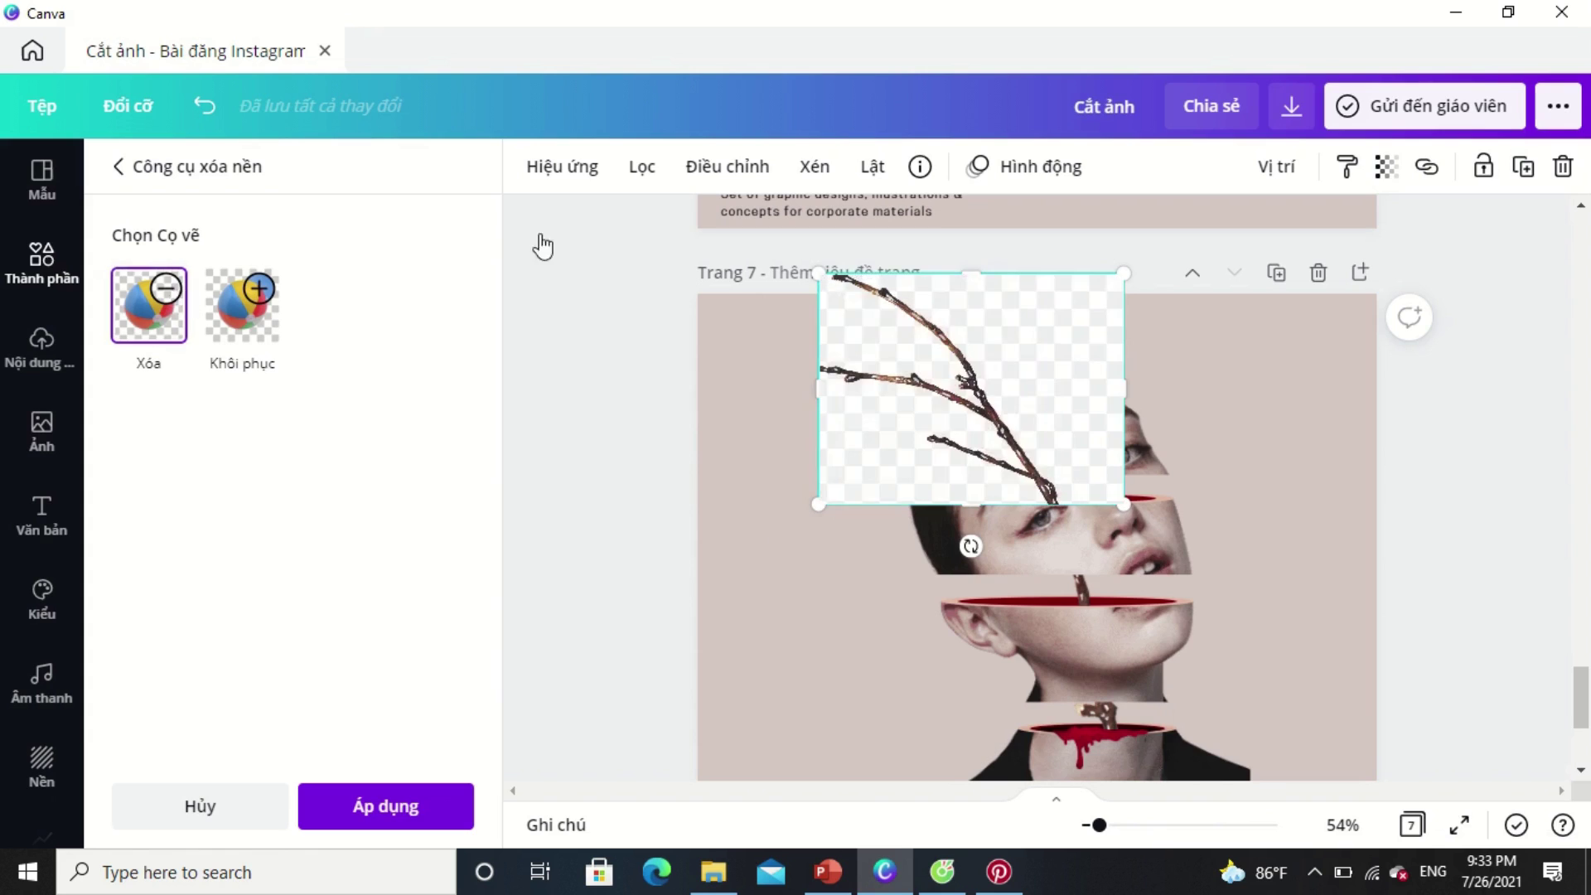
mouse_move(826, 298)
mouse_down()
mouse_move(912, 339)
mouse_move(905, 300)
mouse_move(1011, 415)
mouse_move(1054, 507)
mouse_move(1006, 453)
mouse_move(1015, 404)
mouse_move(1031, 430)
mouse_move(1036, 481)
mouse_move(1016, 496)
mouse_move(1062, 511)
mouse_up()
mouse_move(791, 444)
mouse_down()
mouse_move(958, 469)
mouse_move(926, 454)
mouse_up()
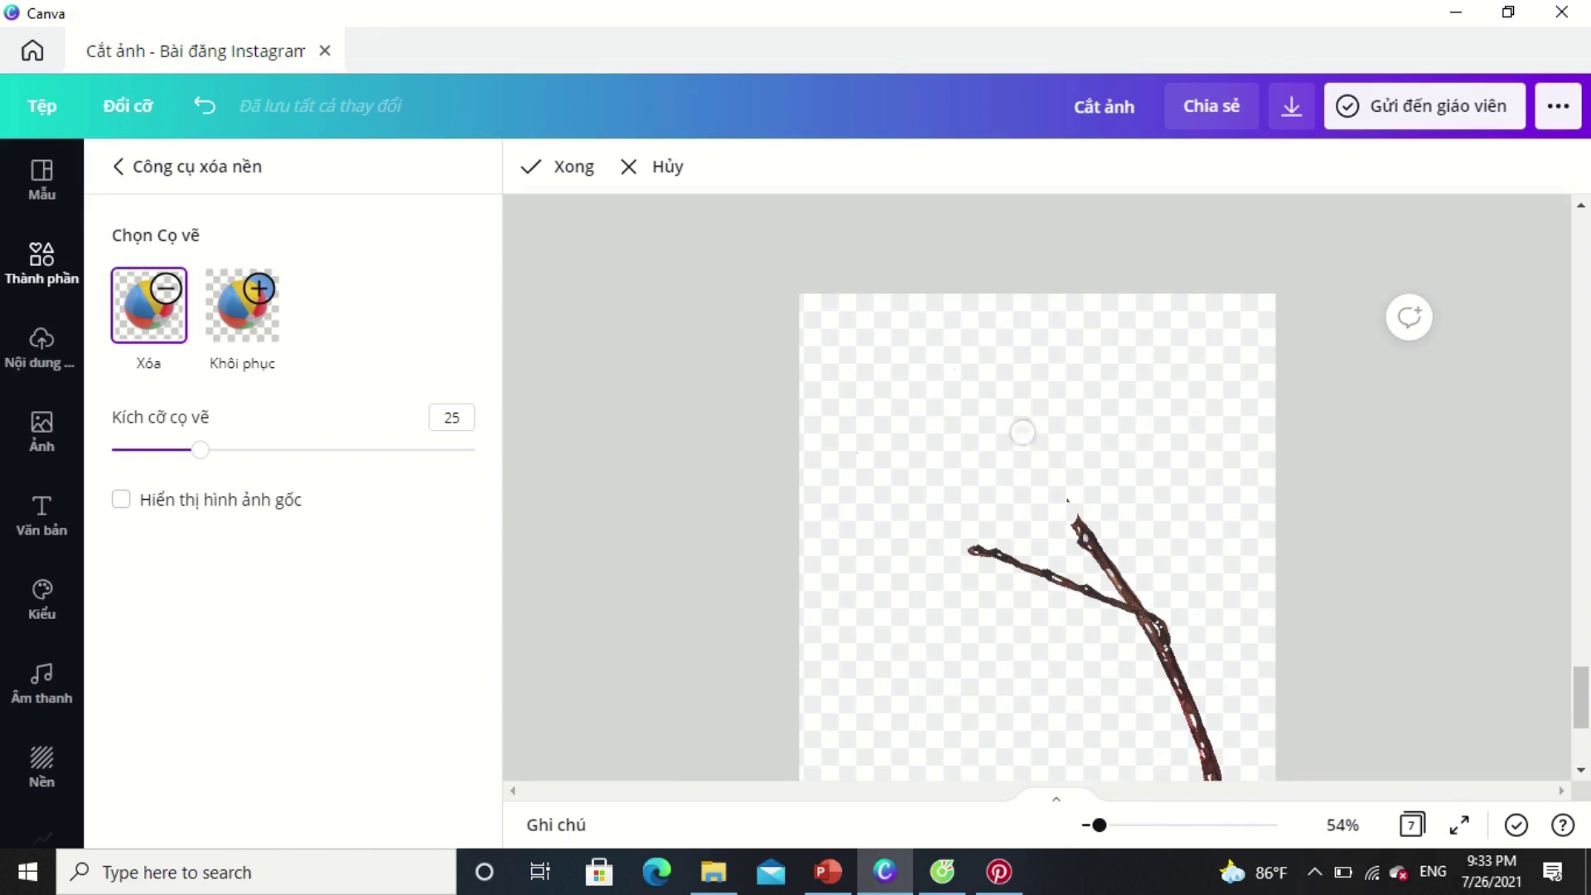
drag(1040, 488, 1104, 566)
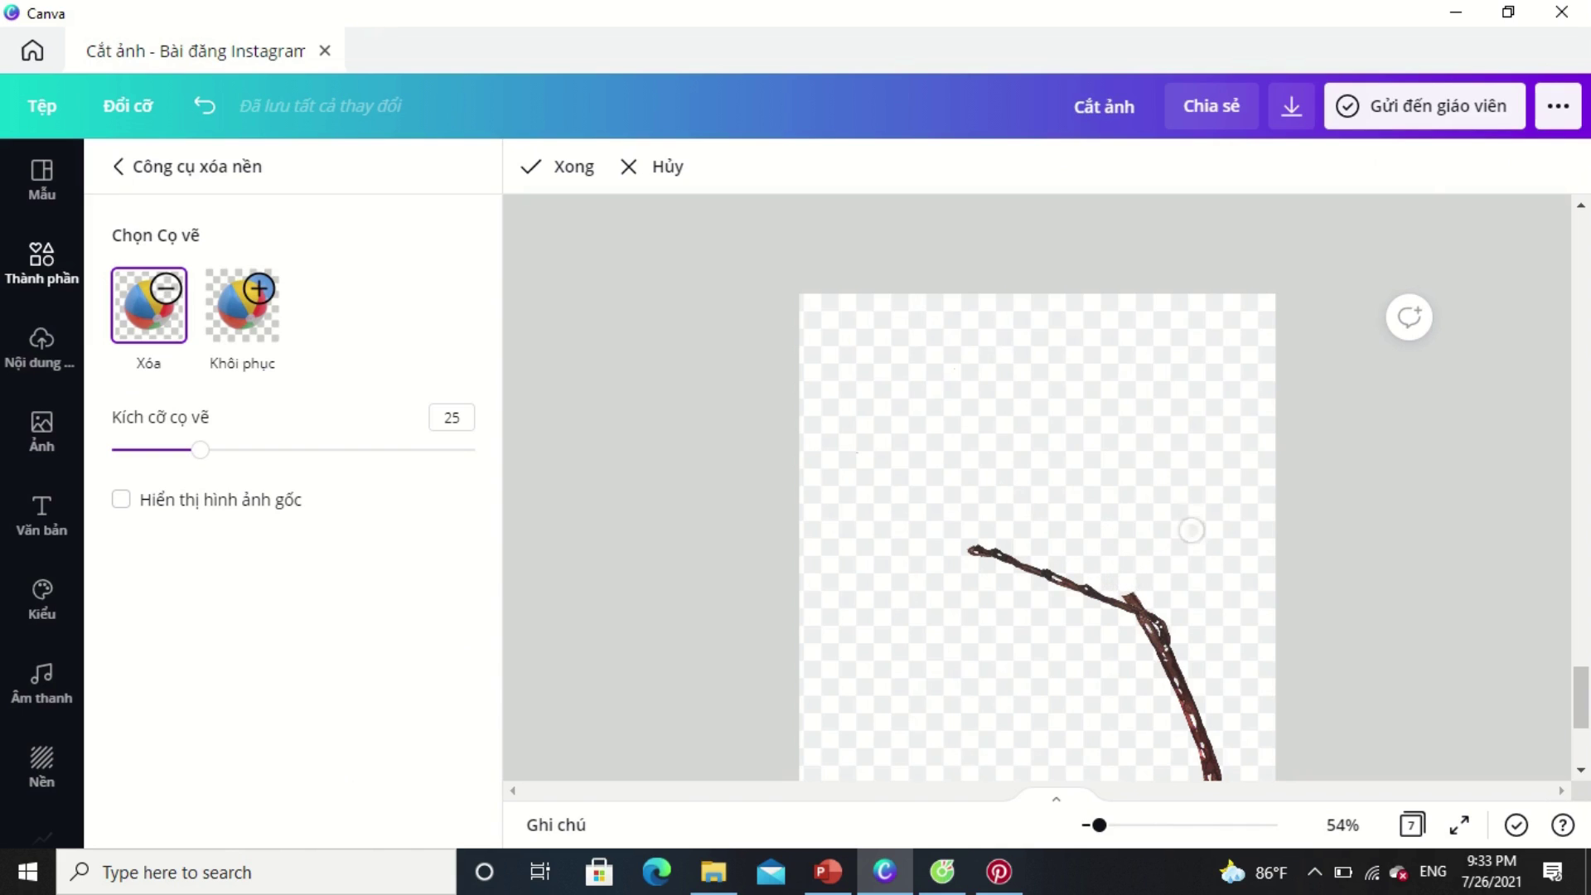
Erase the lower part of the stem so only the lowest twig and its fork remain, and finish erasing.
scroll(1190, 516, down, 2)
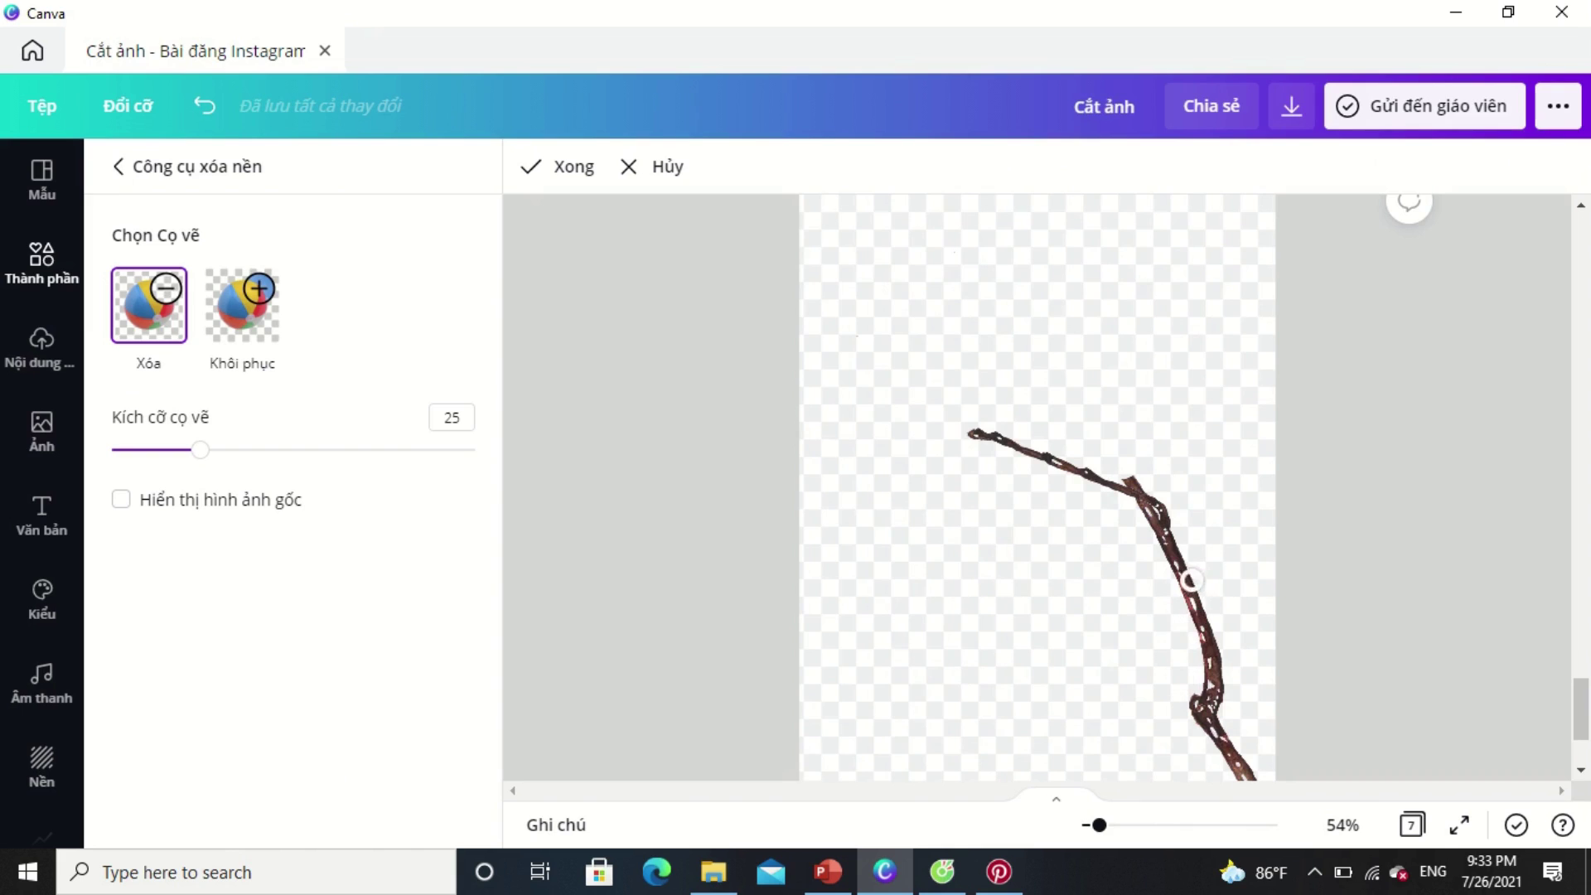
drag(1179, 565, 1201, 647)
mouse_move(1212, 720)
mouse_down()
mouse_move(1196, 689)
mouse_move(1197, 725)
mouse_move(1228, 744)
mouse_up()
scroll(1214, 643, down, 2)
mouse_move(1211, 636)
mouse_down()
mouse_move(1257, 707)
mouse_move(1239, 639)
mouse_up()
drag(1243, 711, 1225, 677)
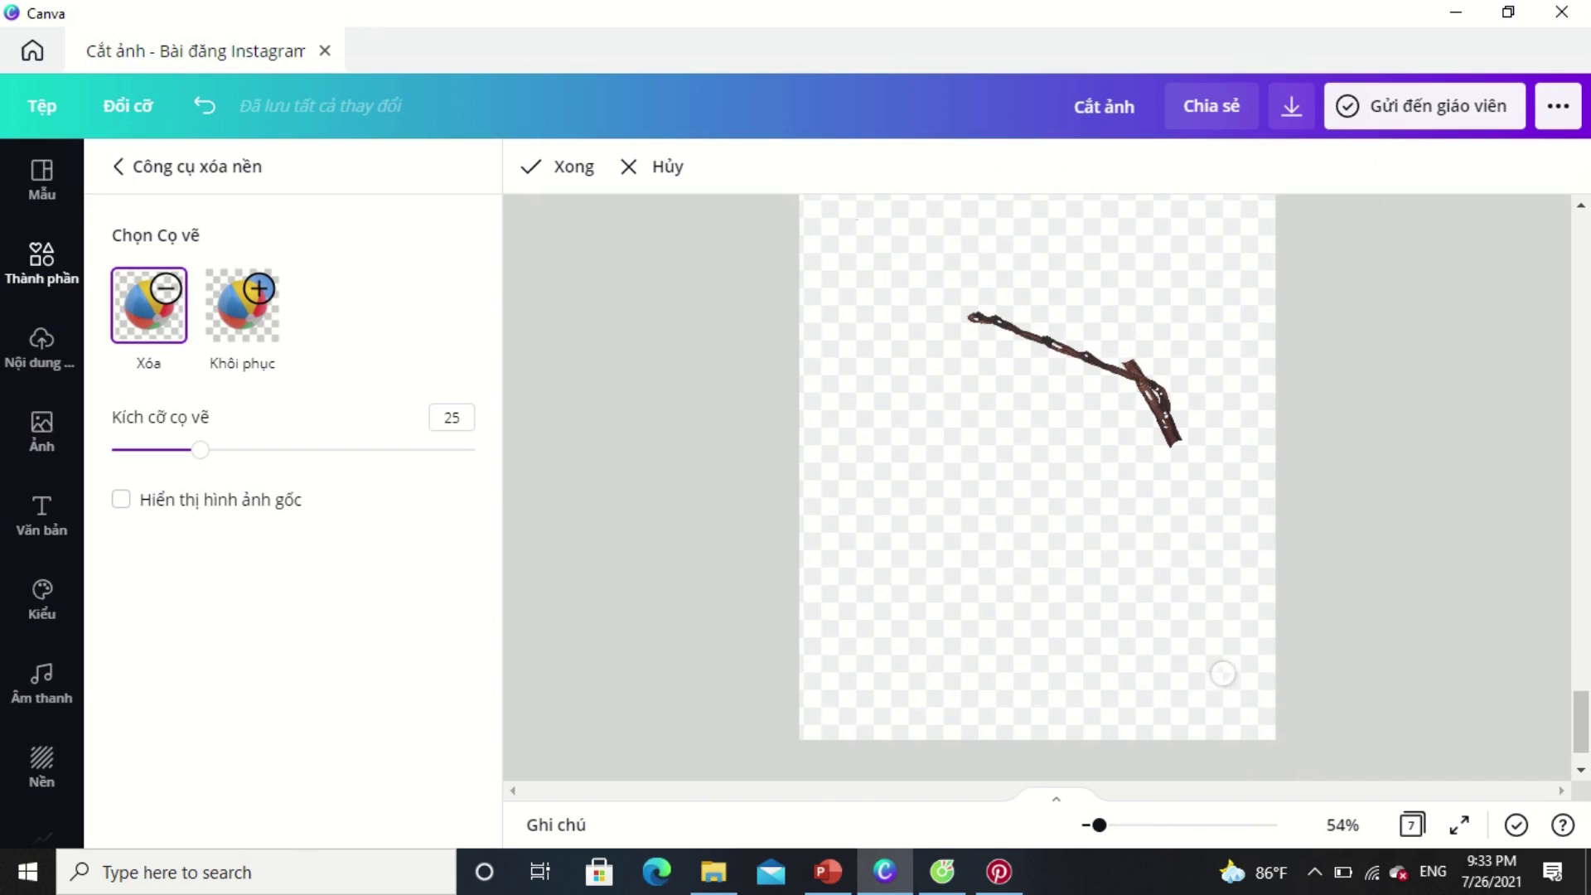
click(548, 177)
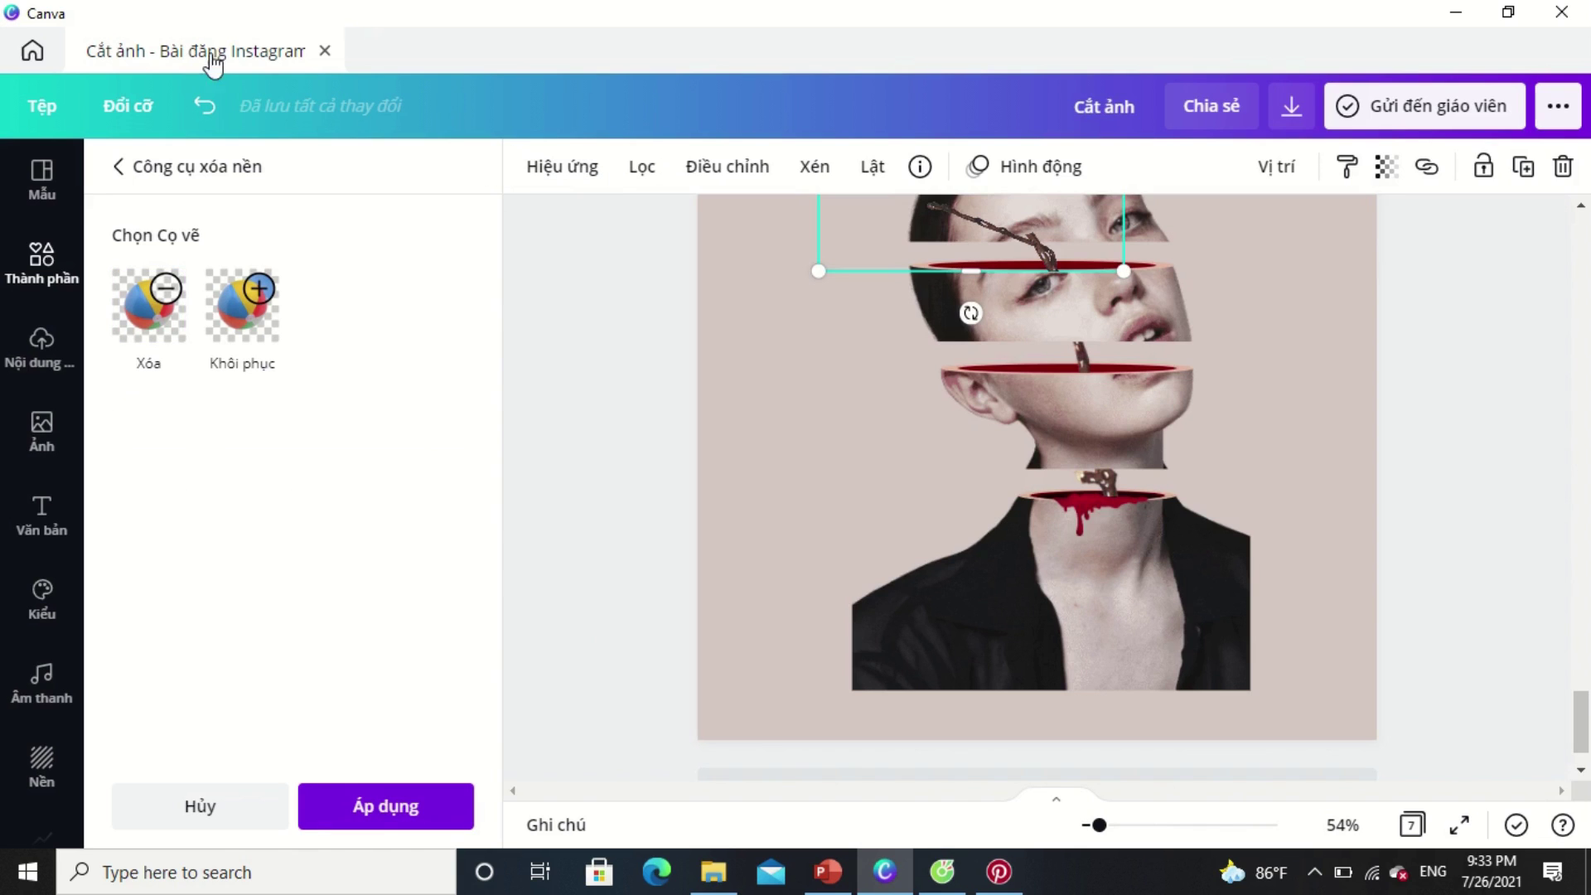
Crop the lower edge of the erased twig image slightly and duplicate it.
scroll(1300, 425, up, 3)
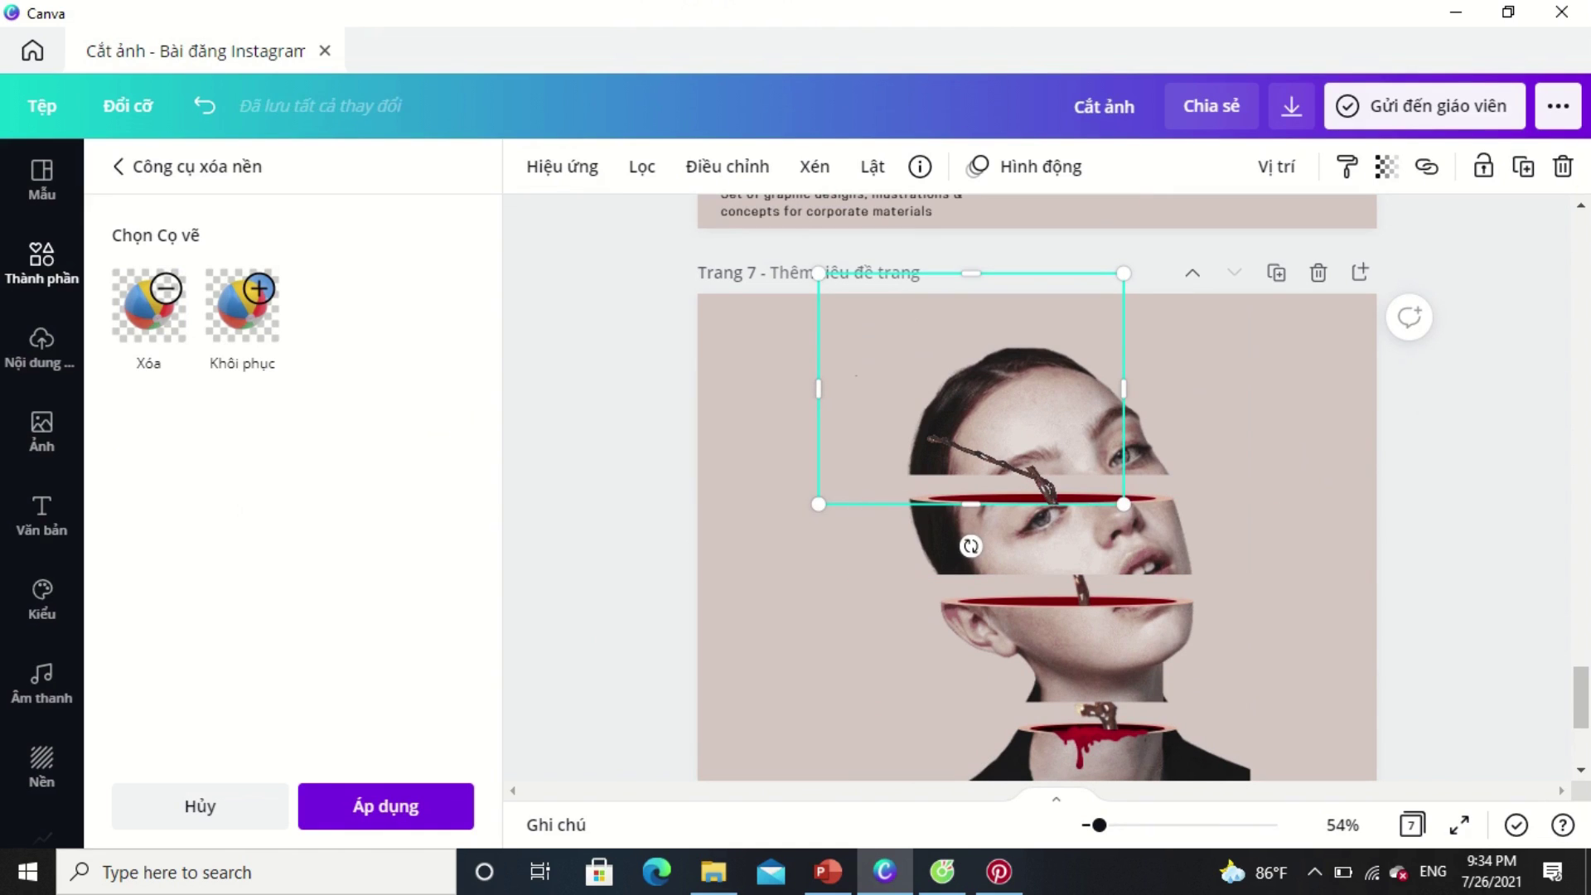
drag(1044, 491, 1045, 503)
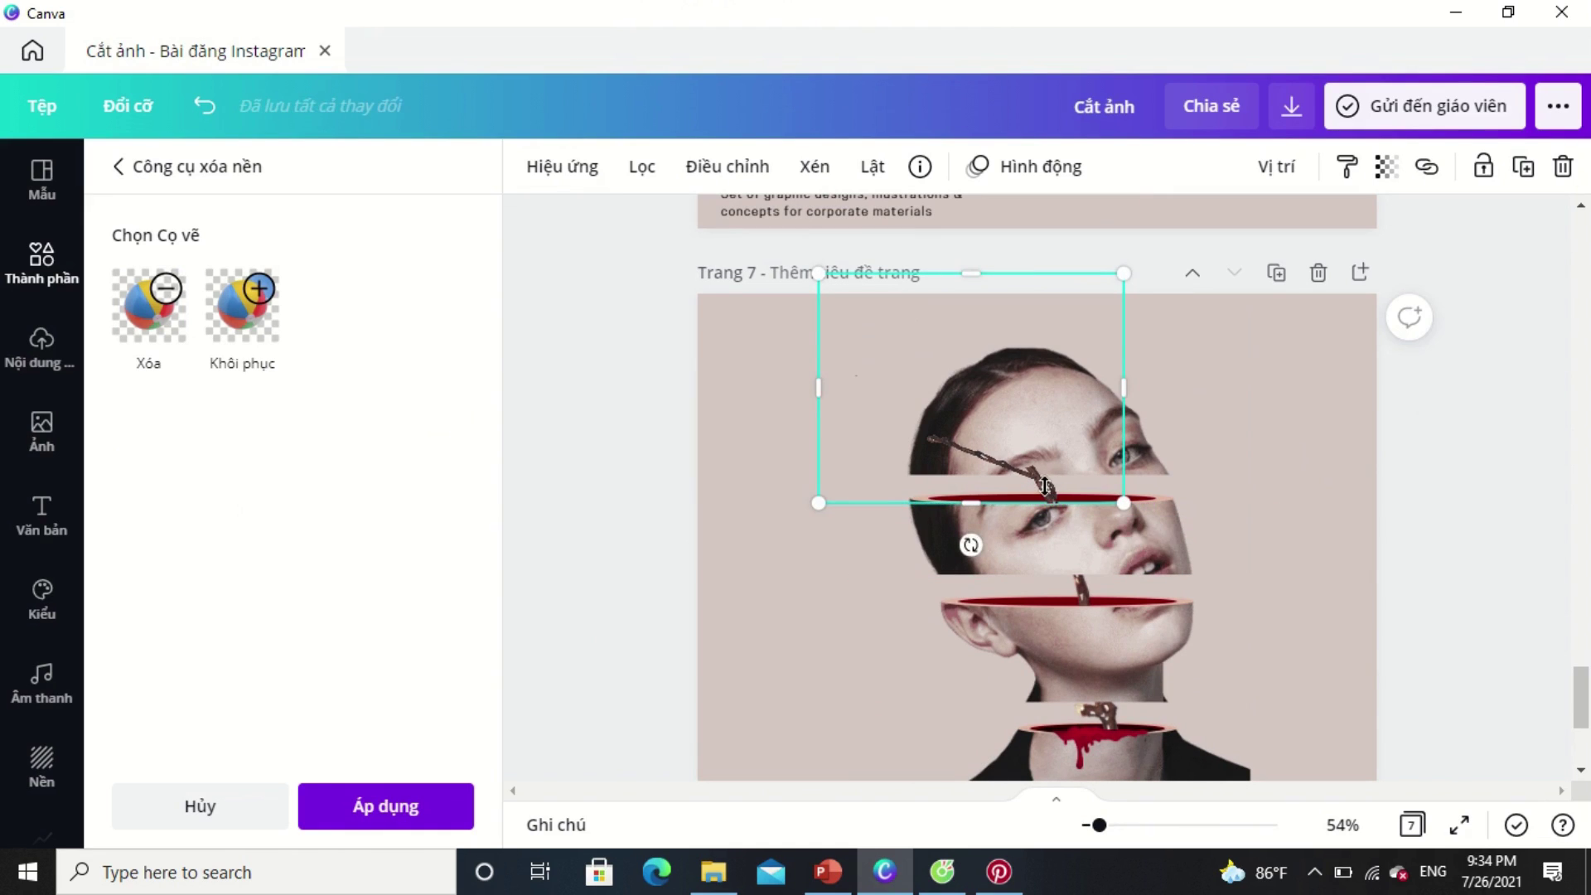
click(1525, 170)
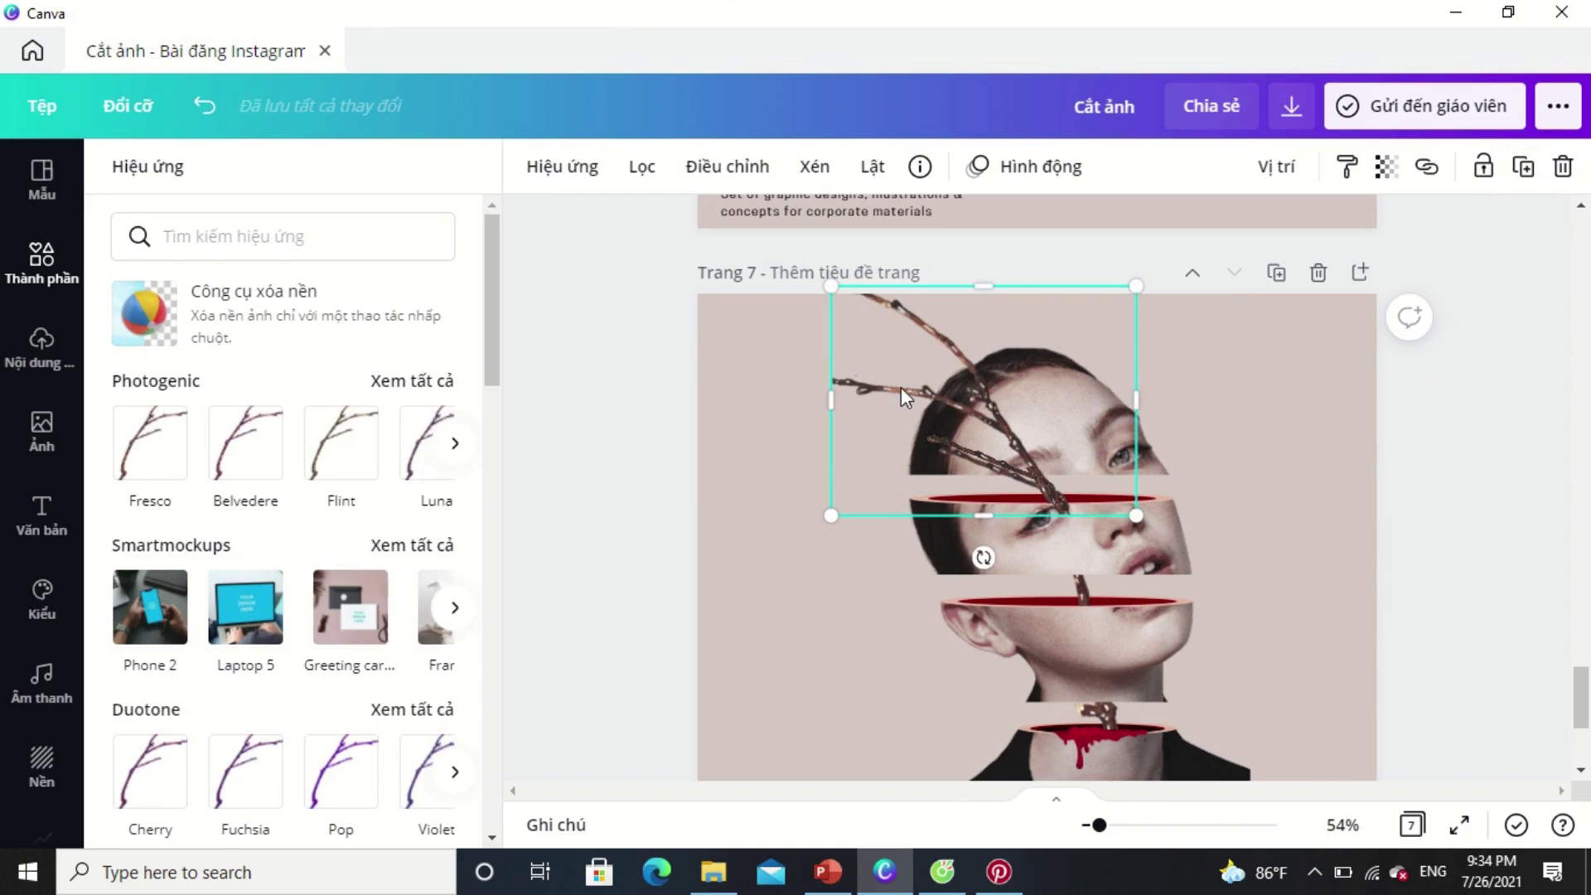
Send the full branch behind the portrait slices in line with the front twig, and crop the twig's lower edge at the red ellipse.
right_click(902, 386)
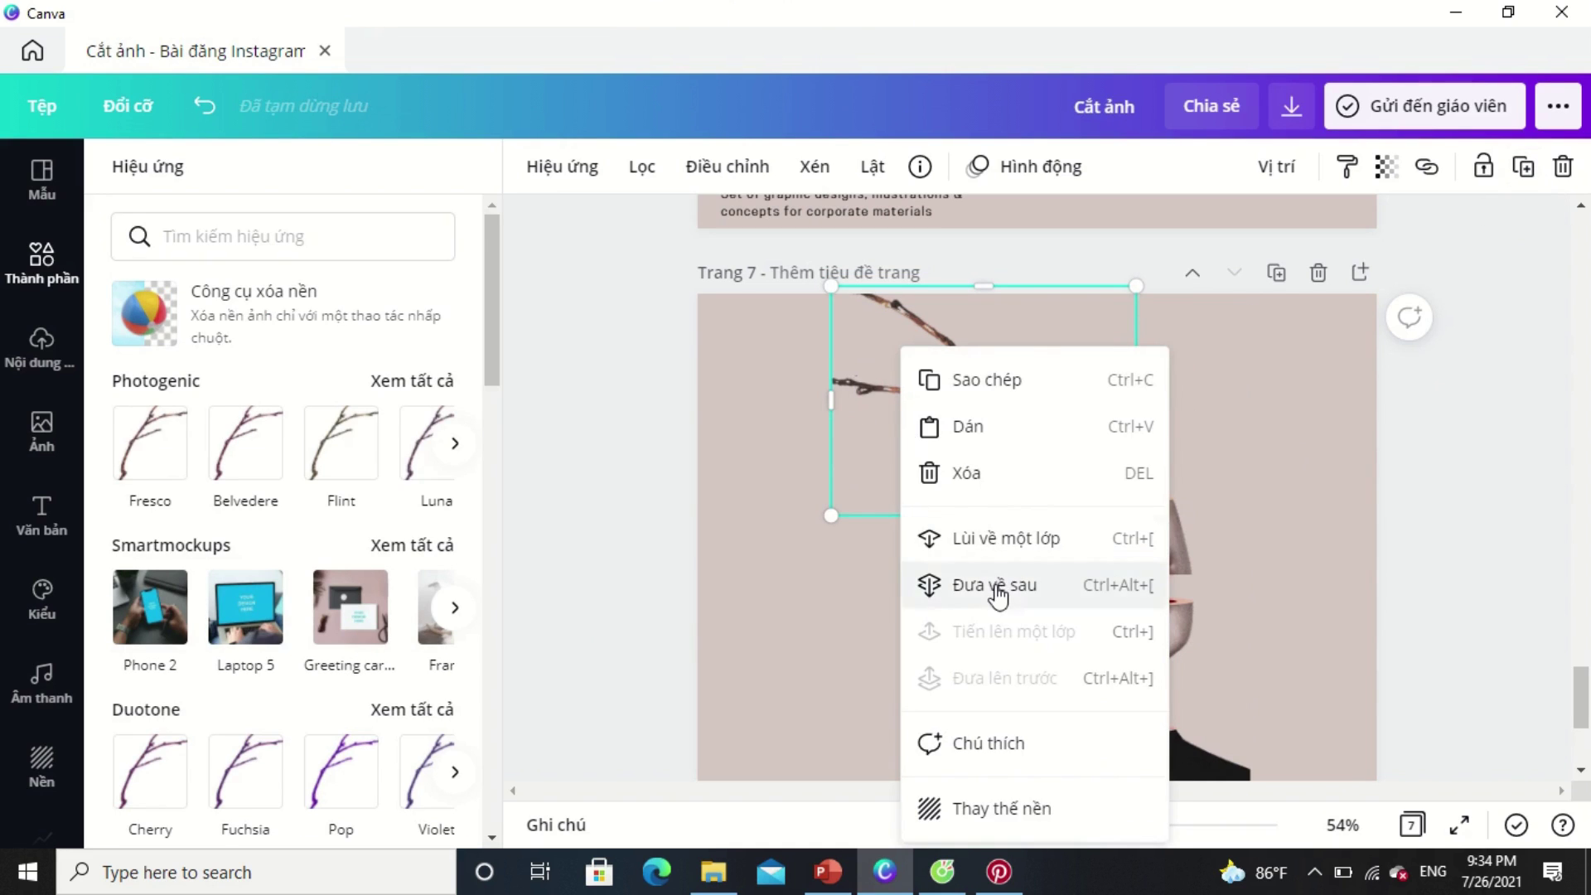
click(997, 585)
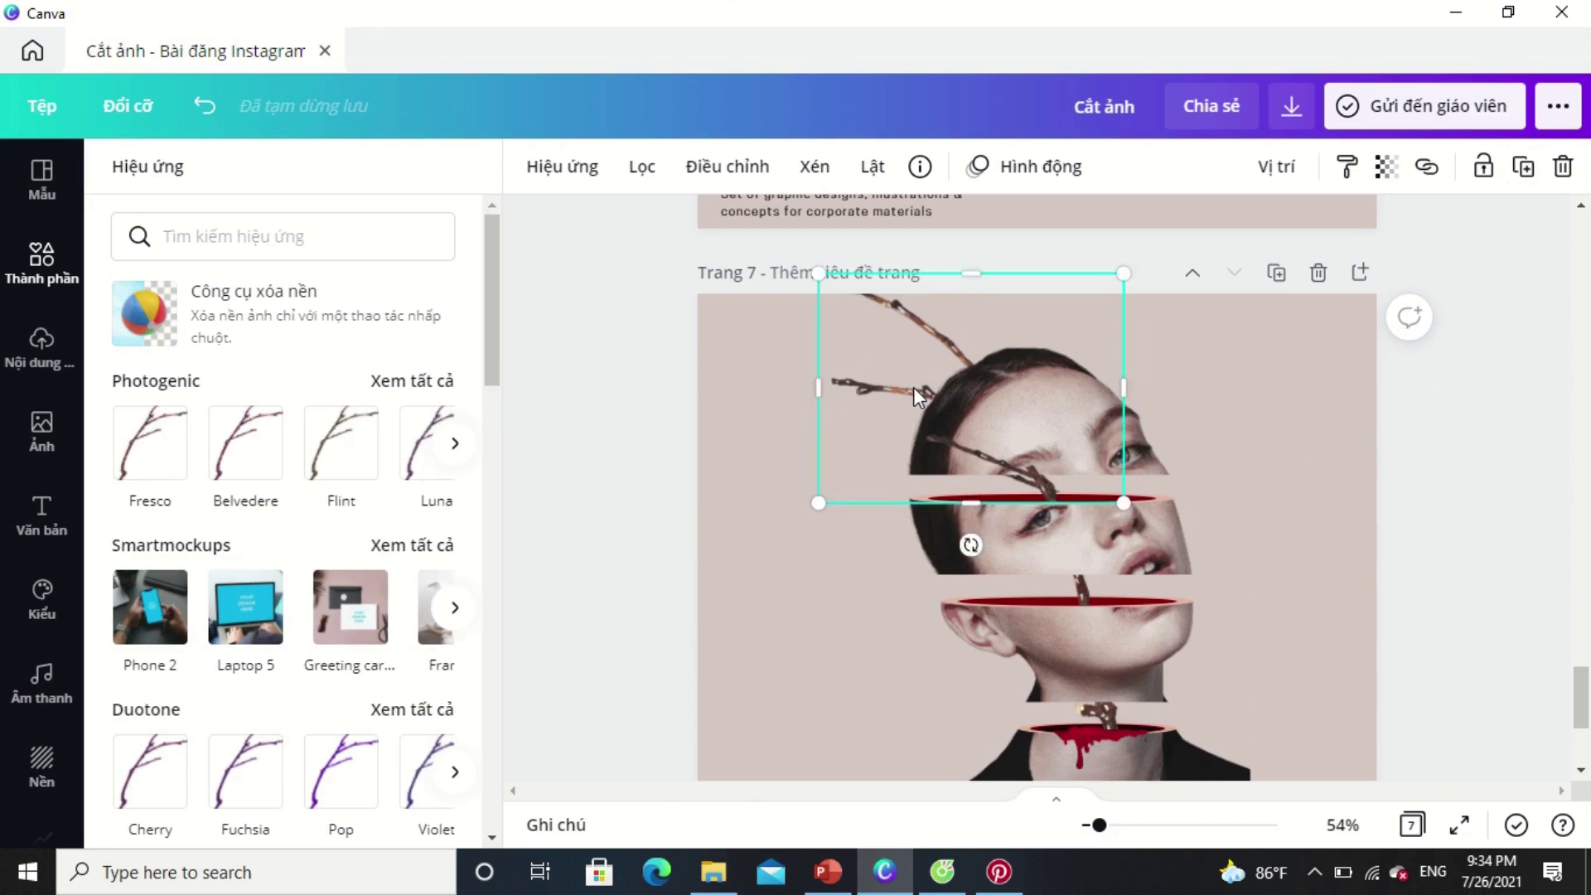
drag(914, 386, 1006, 322)
key(Left)
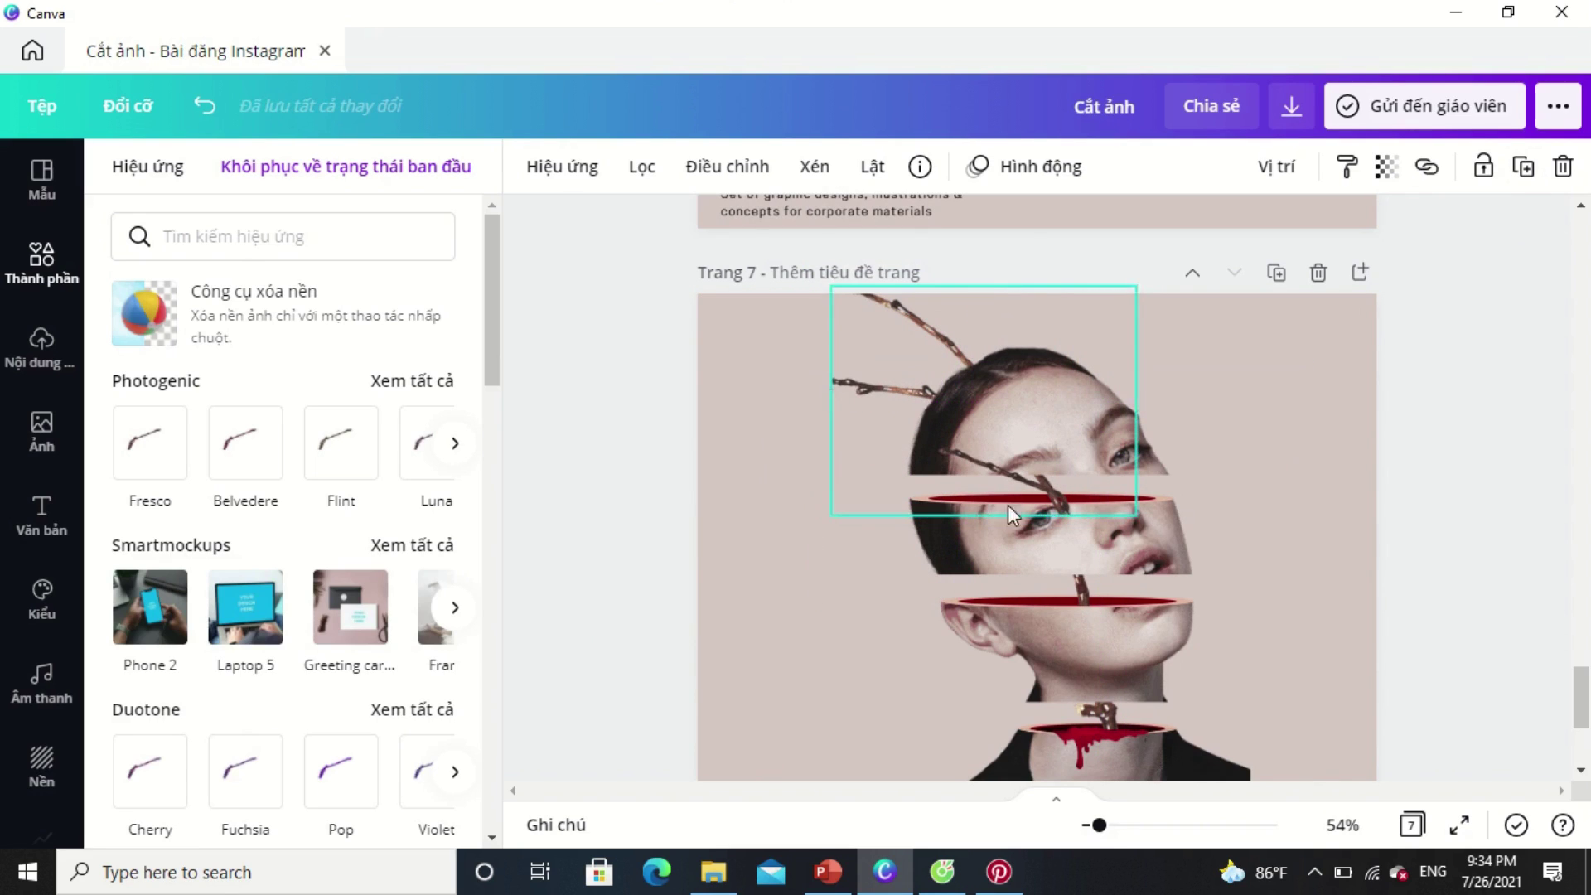
drag(983, 506, 983, 502)
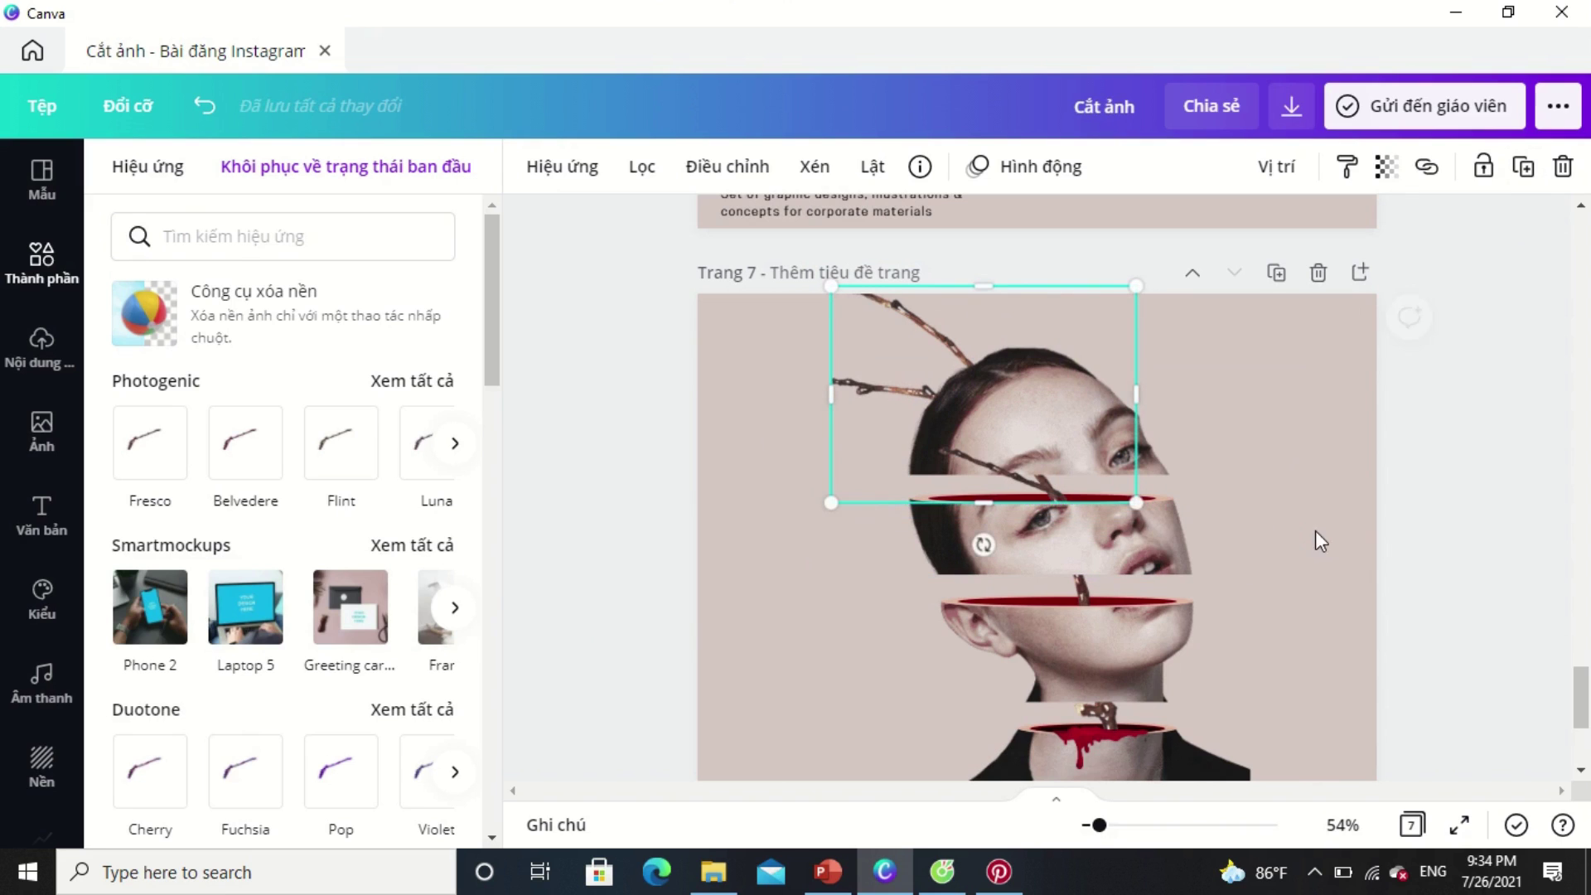
click(1322, 534)
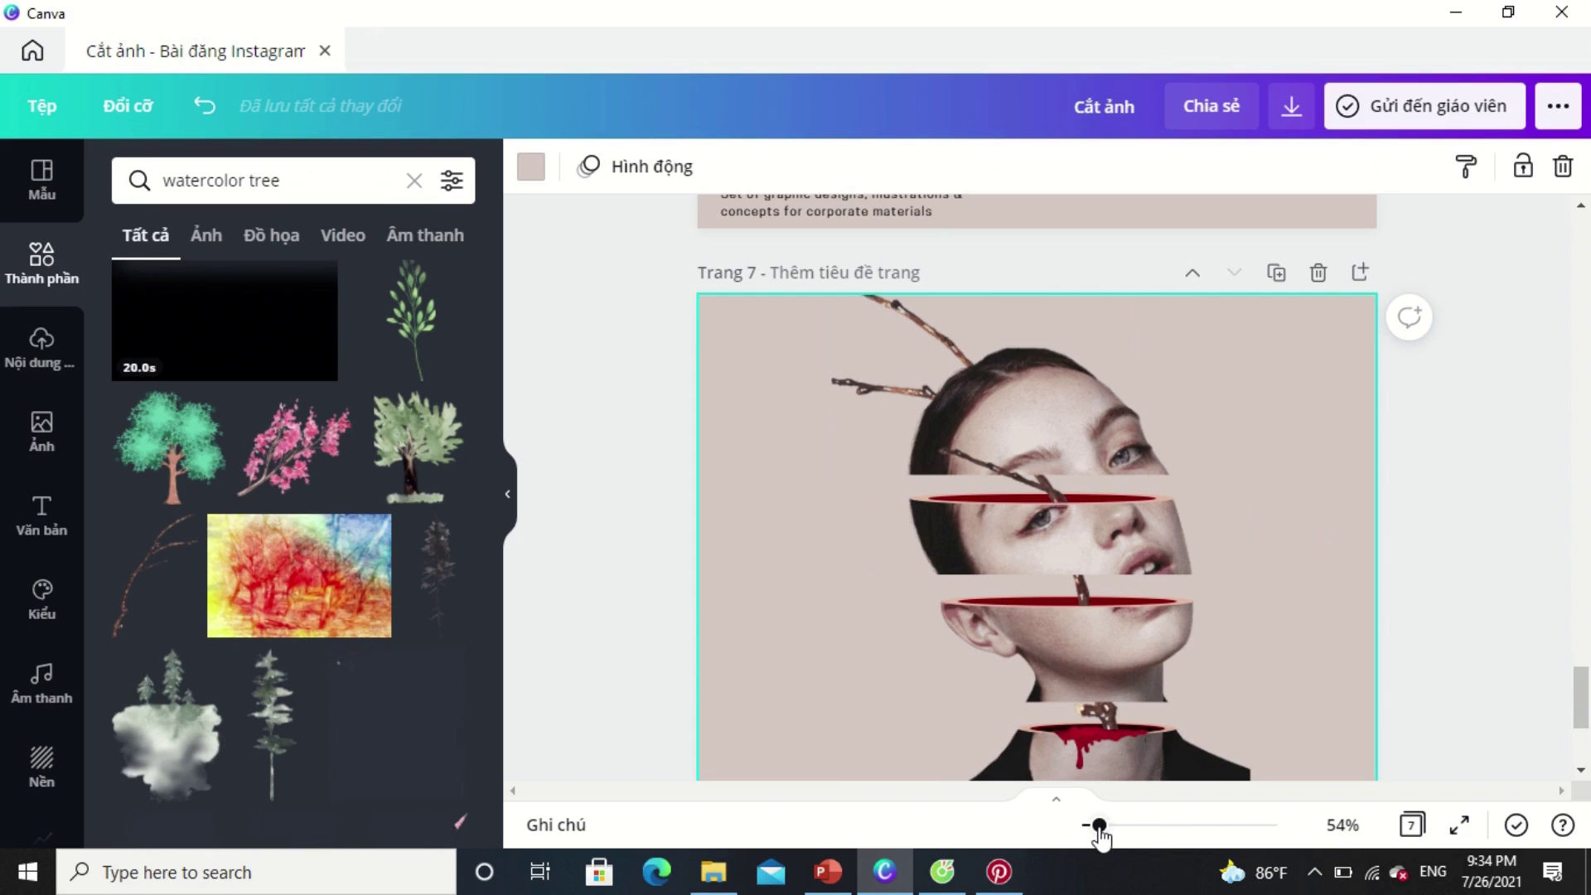
Try to shrink the front twig image from its outer upper corner.
drag(1099, 825, 1091, 825)
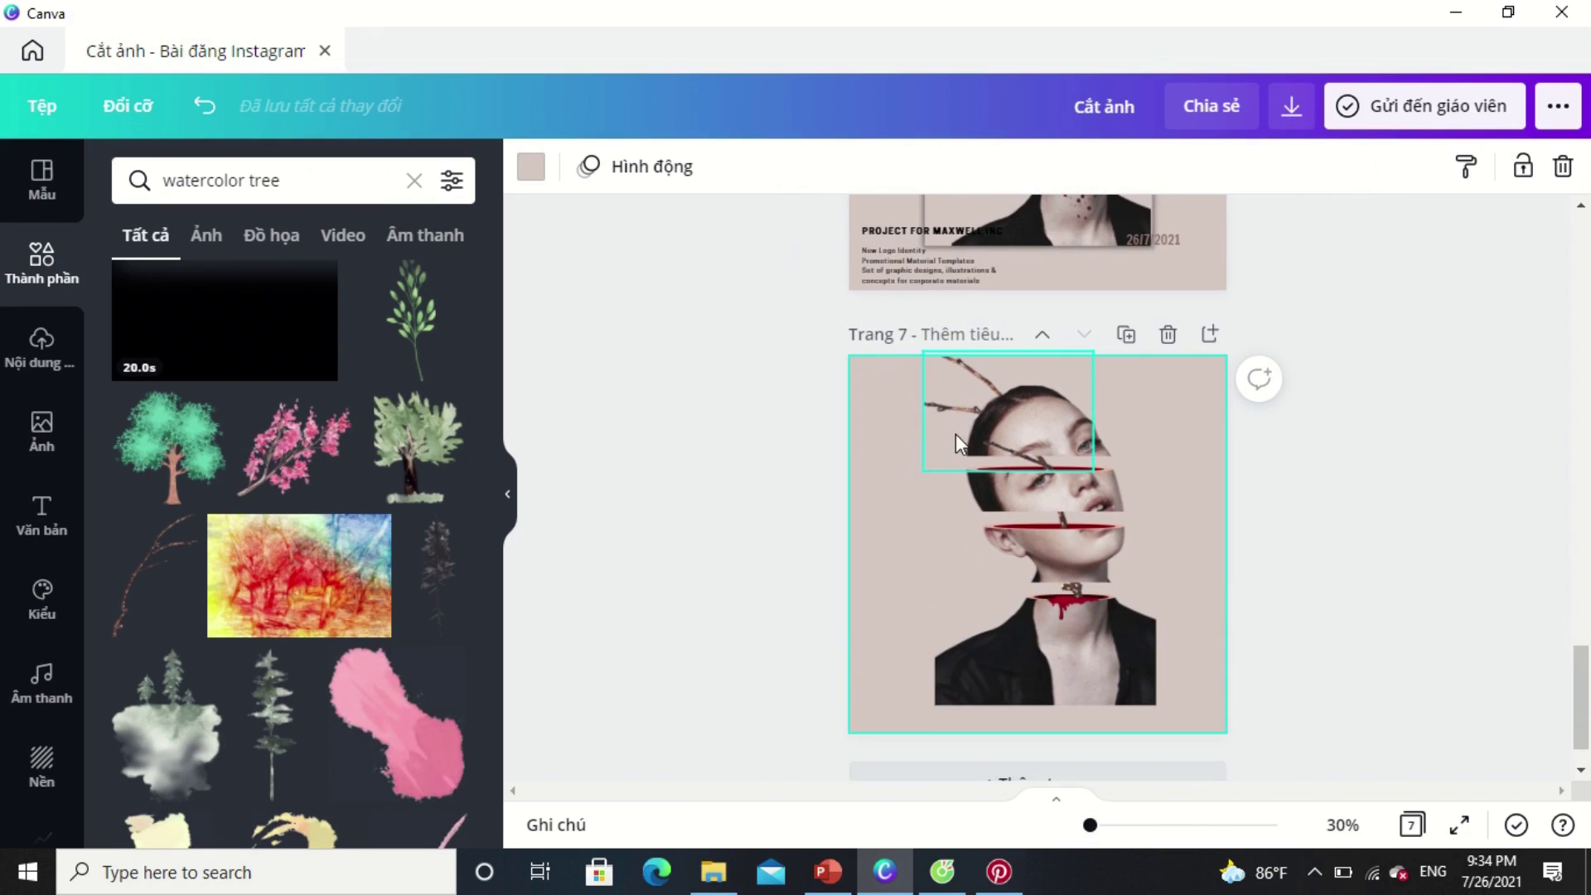
click(965, 408)
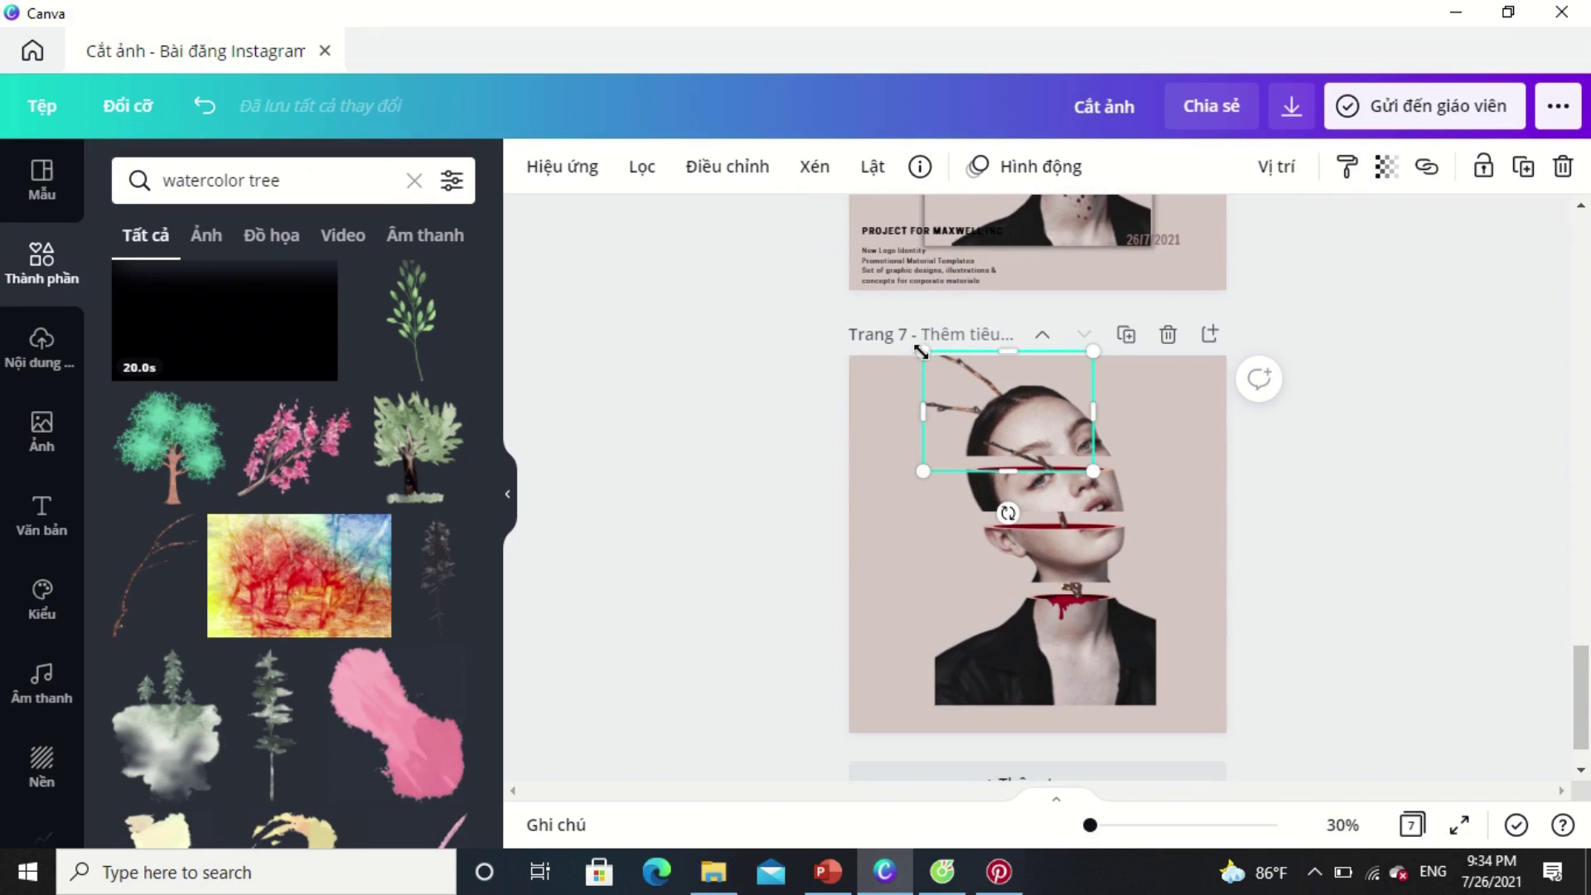
drag(922, 352, 1015, 393)
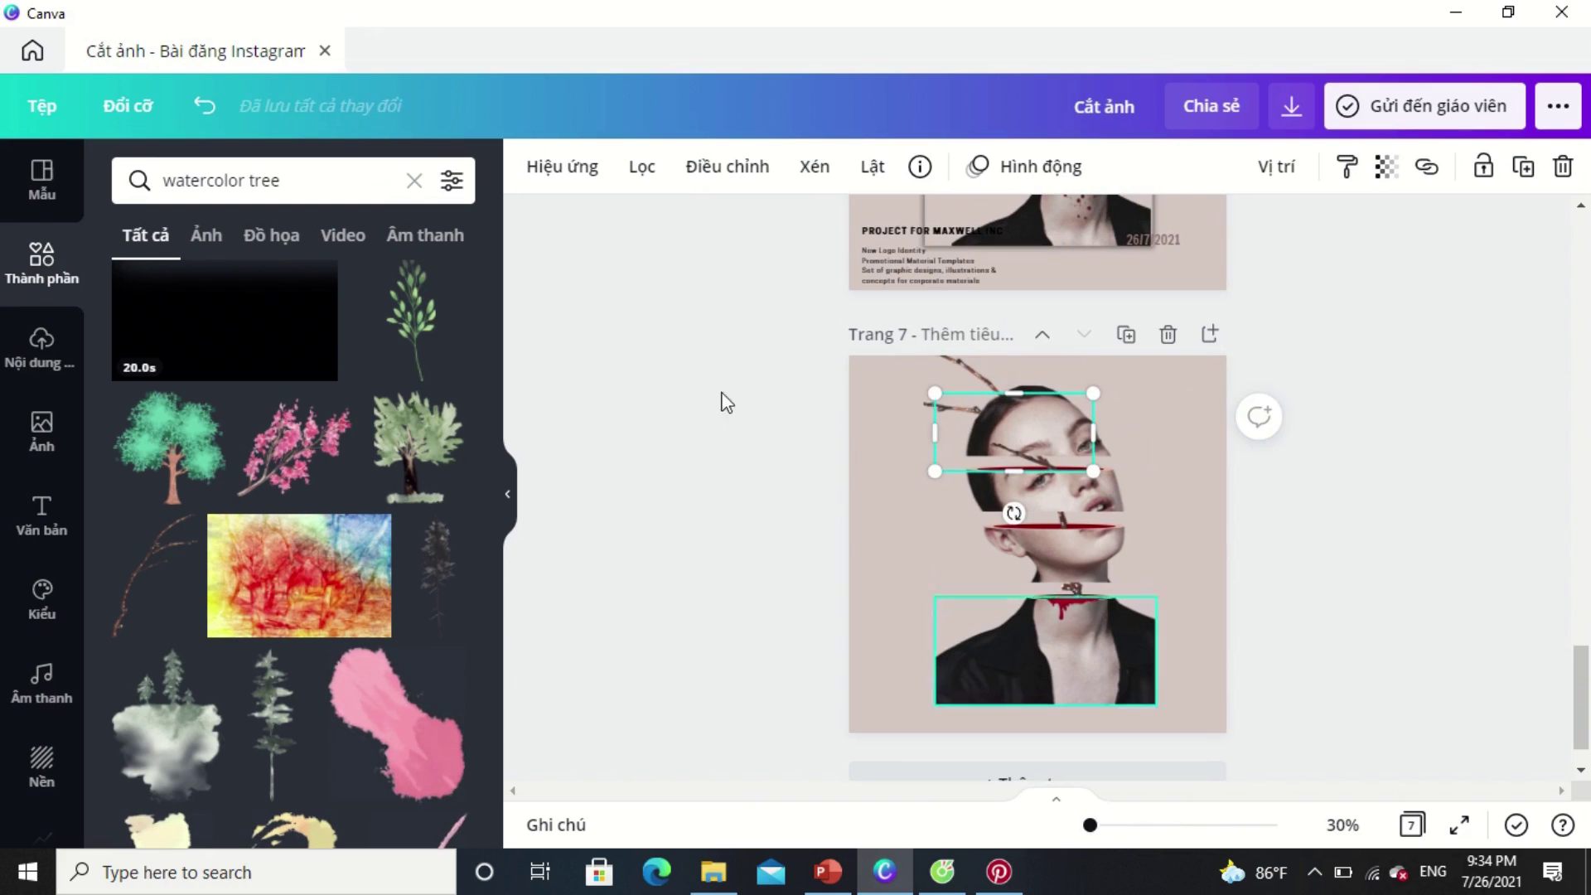
drag(1091, 825, 1113, 825)
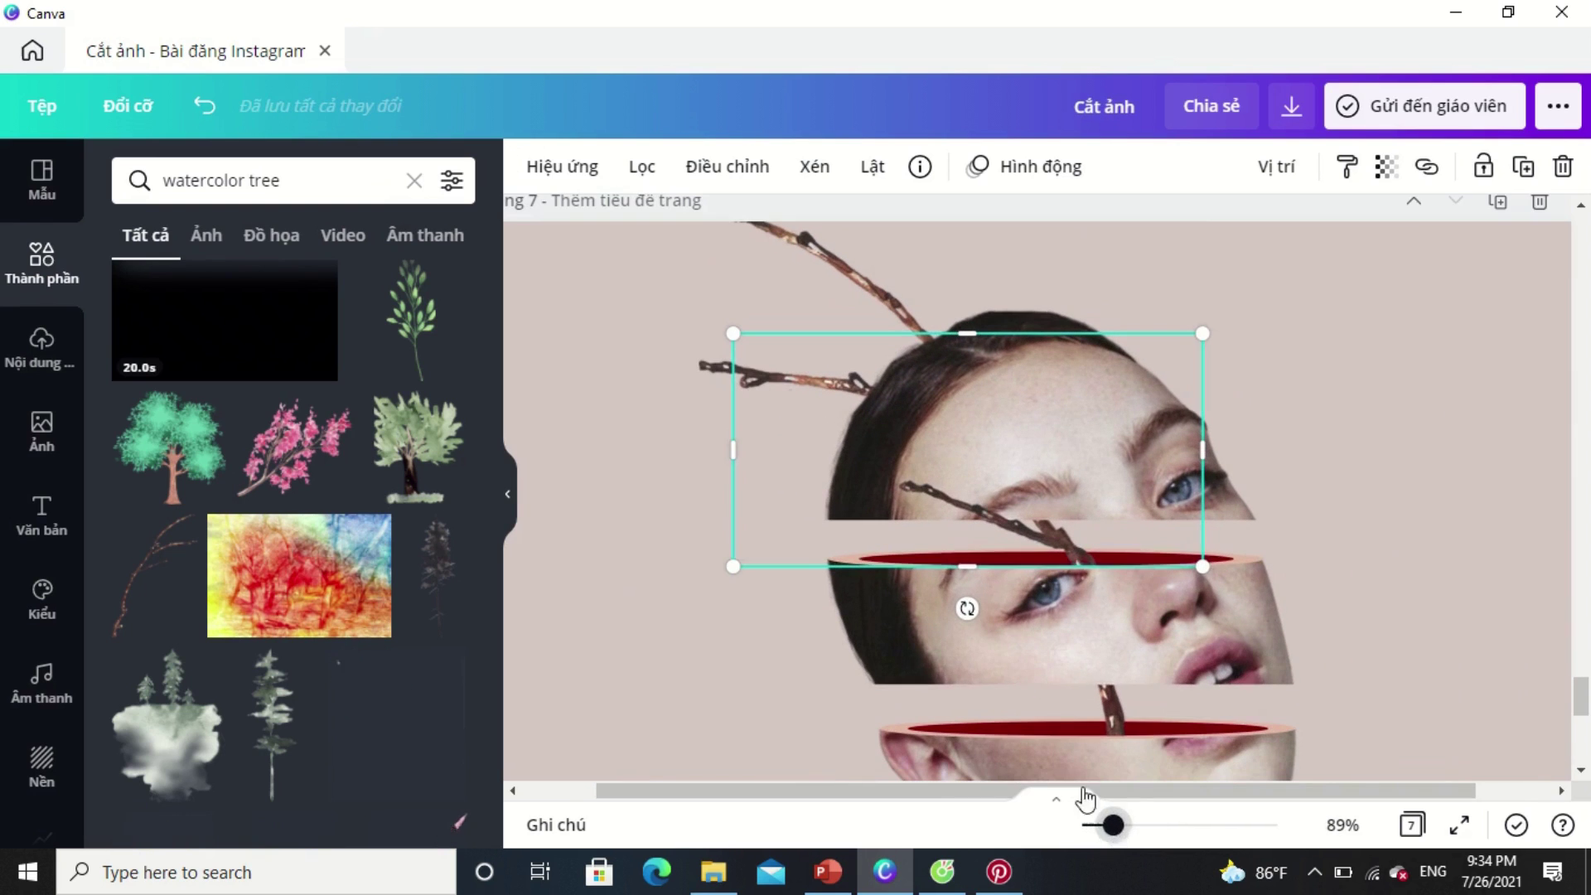
Undo the front twig's resizing while keeping its lower crop, and trim the empty area above the twig.
click(192, 106)
click(191, 107)
click(191, 106)
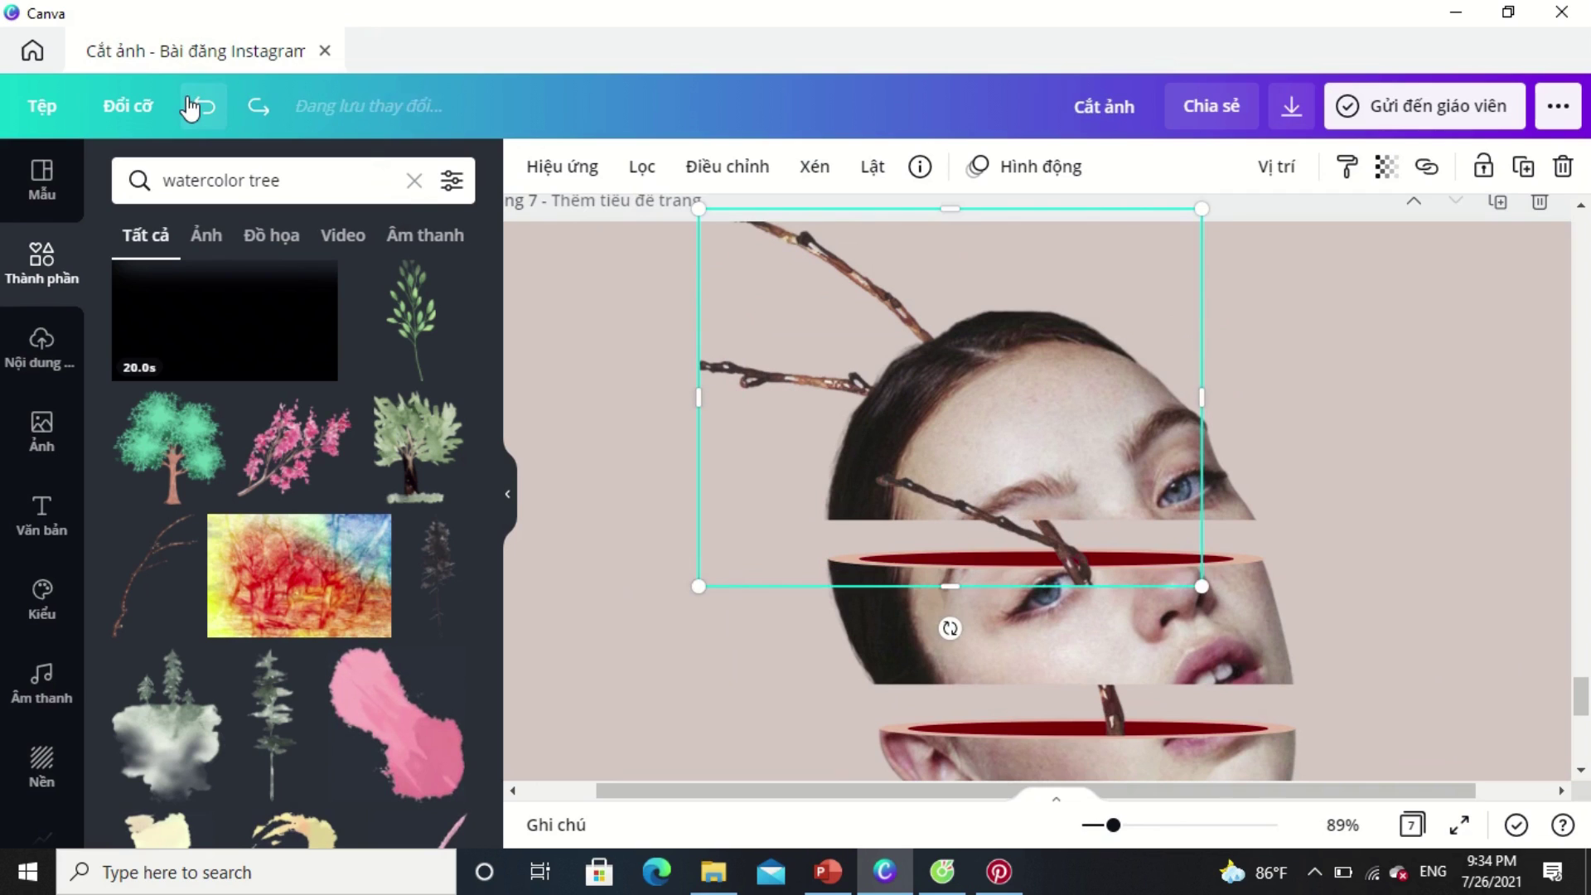
click(249, 114)
drag(968, 288, 904, 306)
click(904, 306)
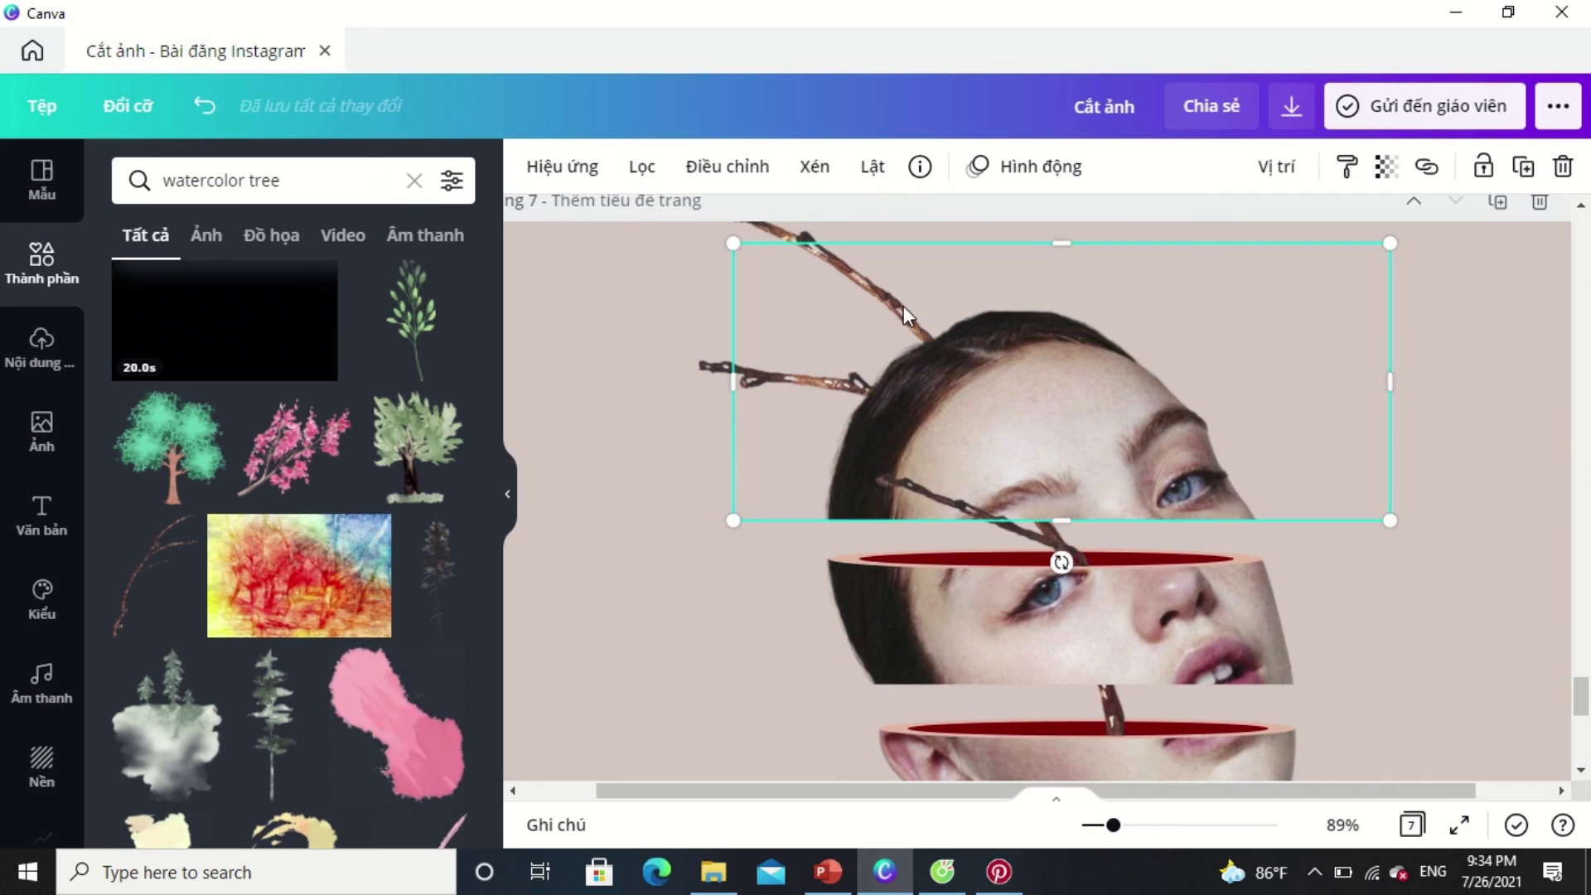
click(703, 358)
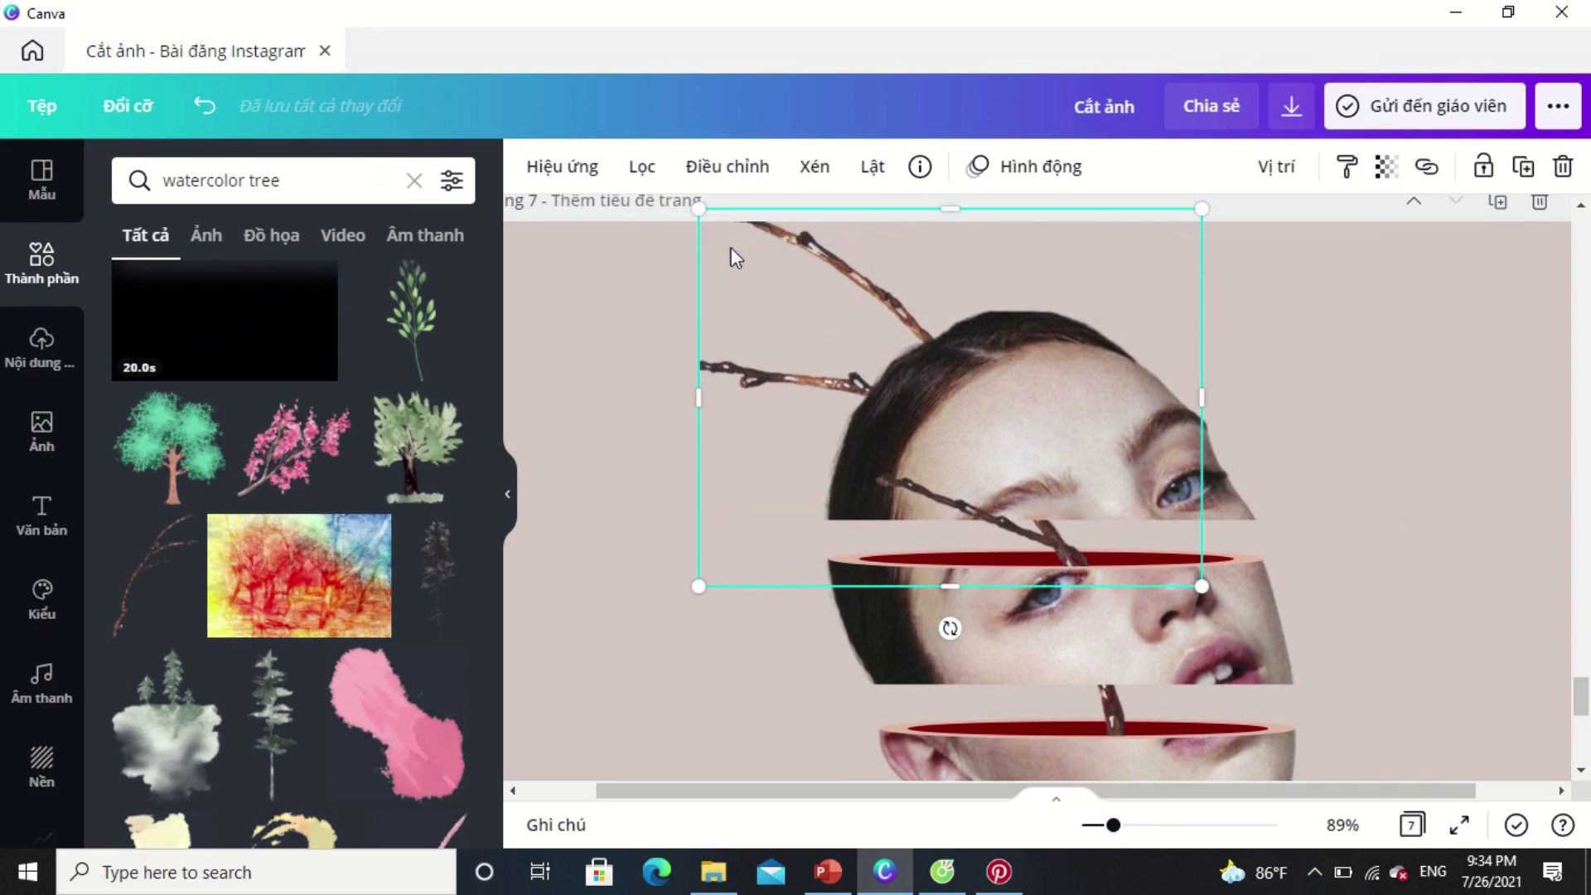
Scale down the back branch so its tips fit inside the page, and resize and move the front twig to match.
drag(699, 209, 733, 235)
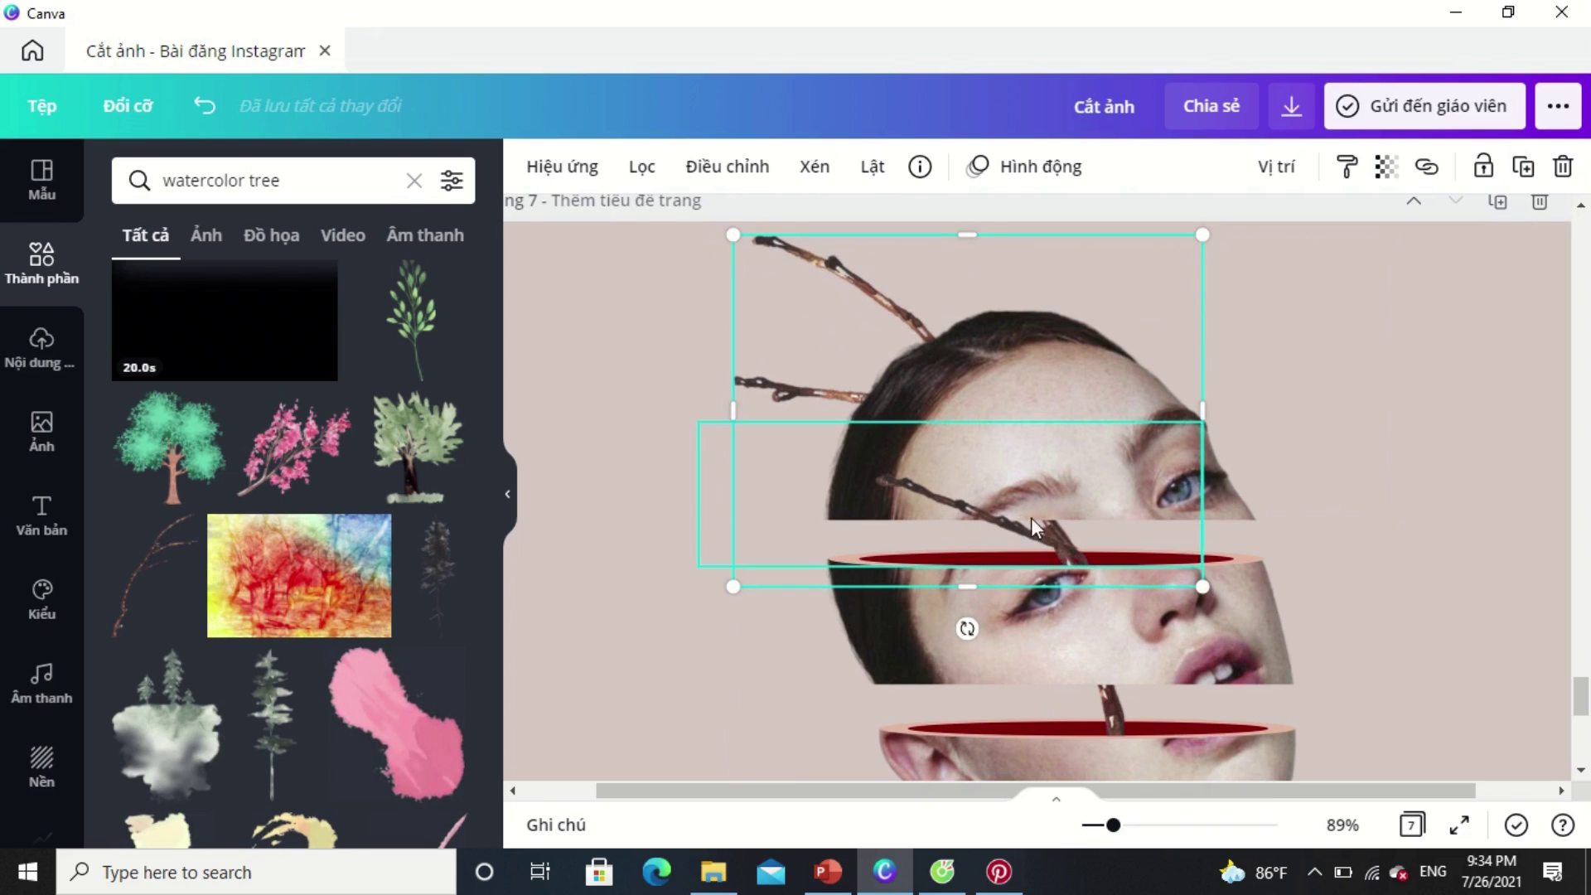
click(1056, 543)
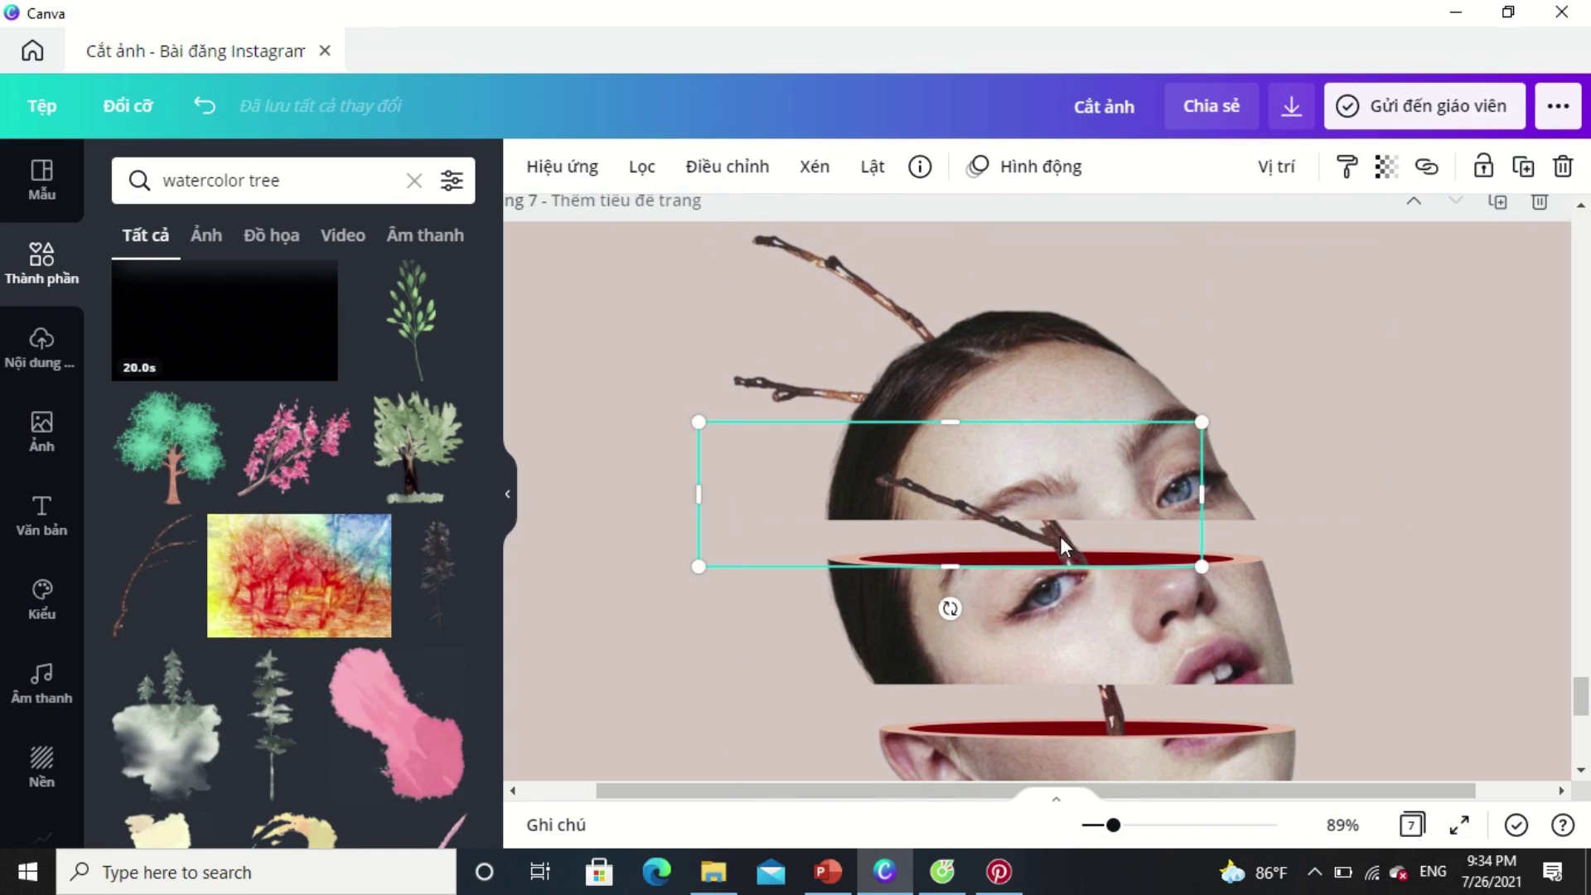
drag(1061, 535, 1053, 535)
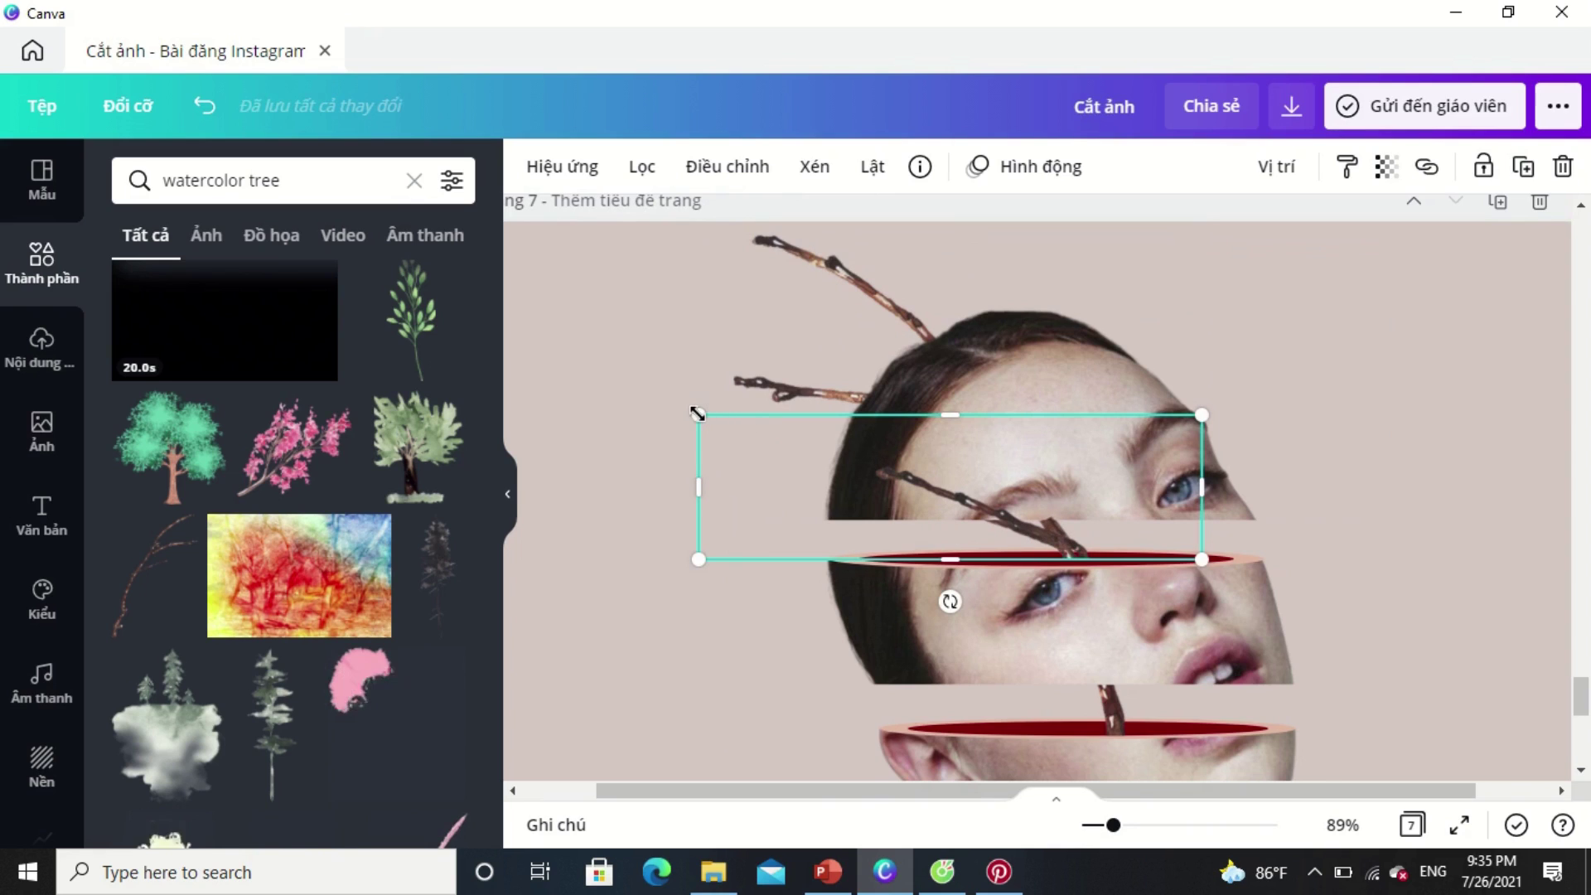
drag(700, 423, 708, 425)
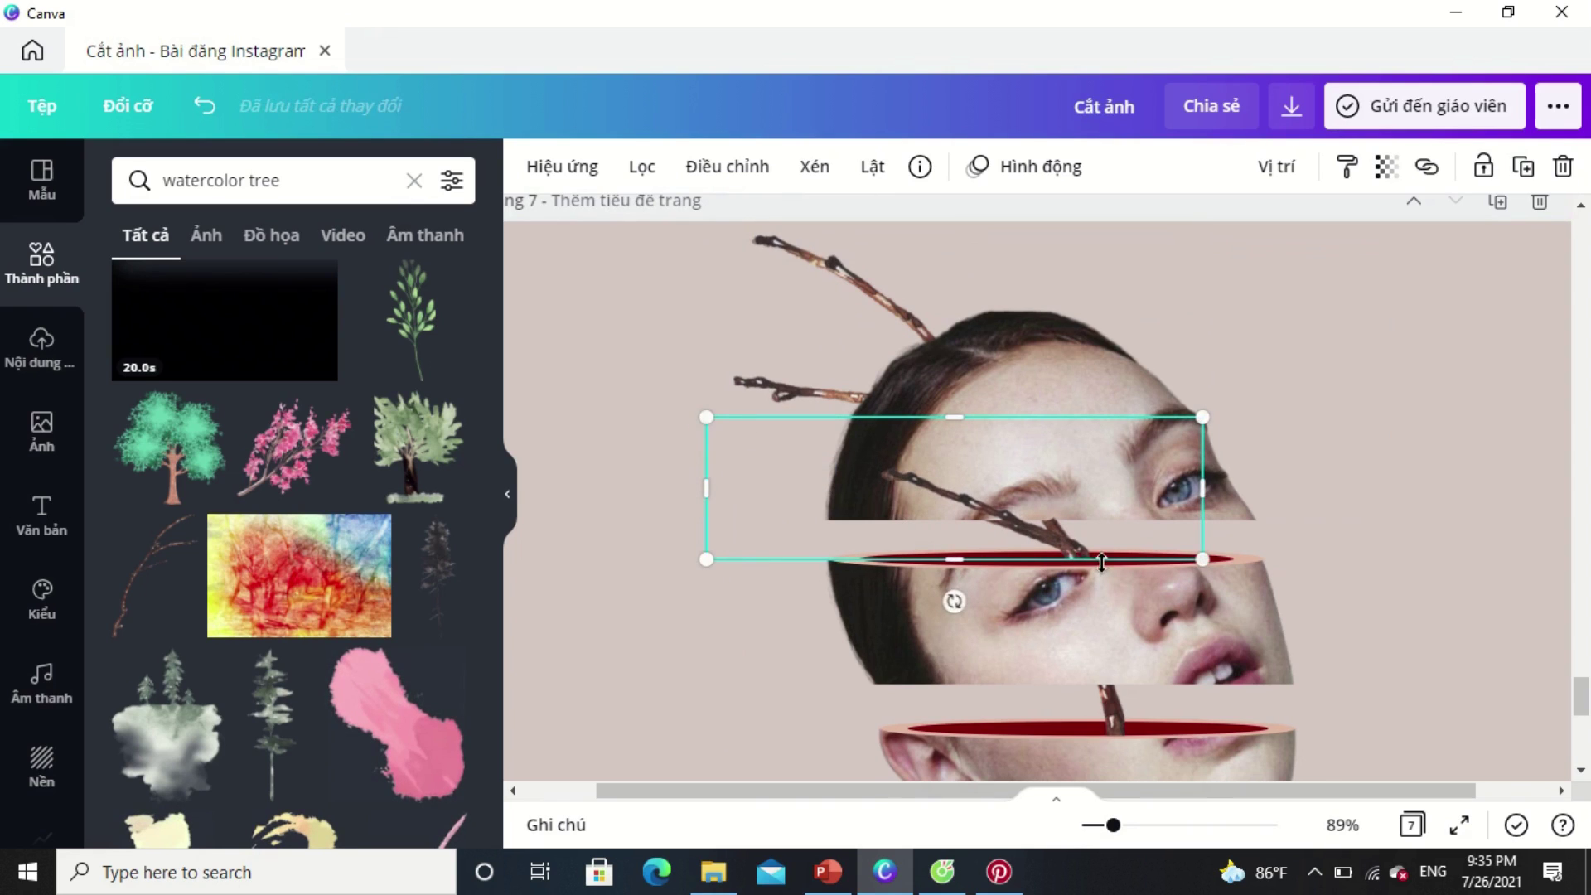
mouse_move(1075, 545)
mouse_down()
mouse_move(1053, 537)
mouse_move(1062, 548)
mouse_up()
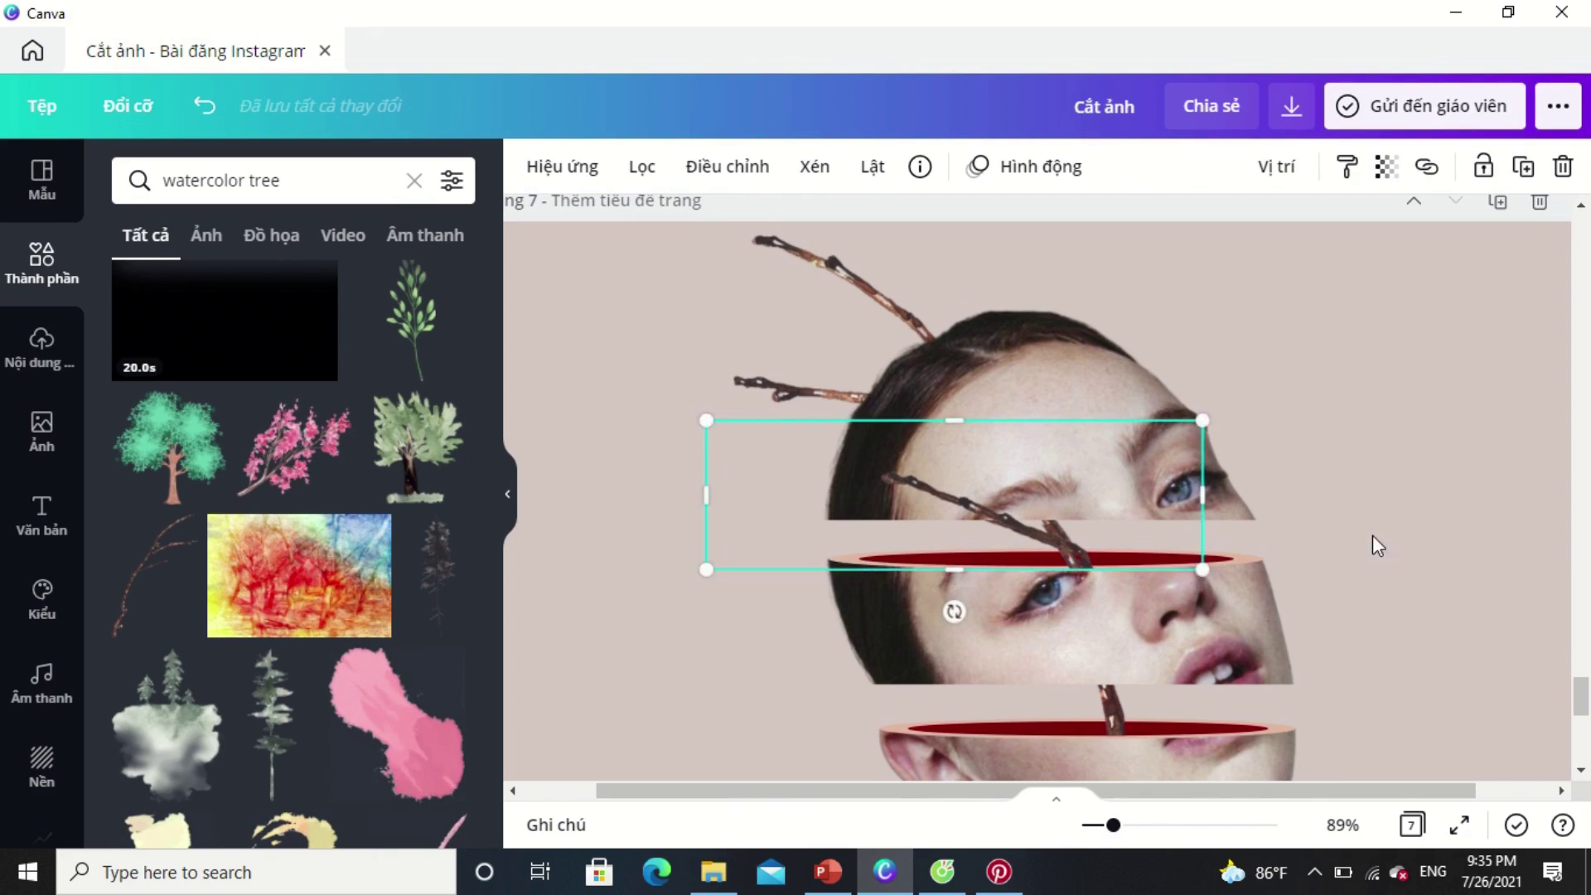
click(1406, 535)
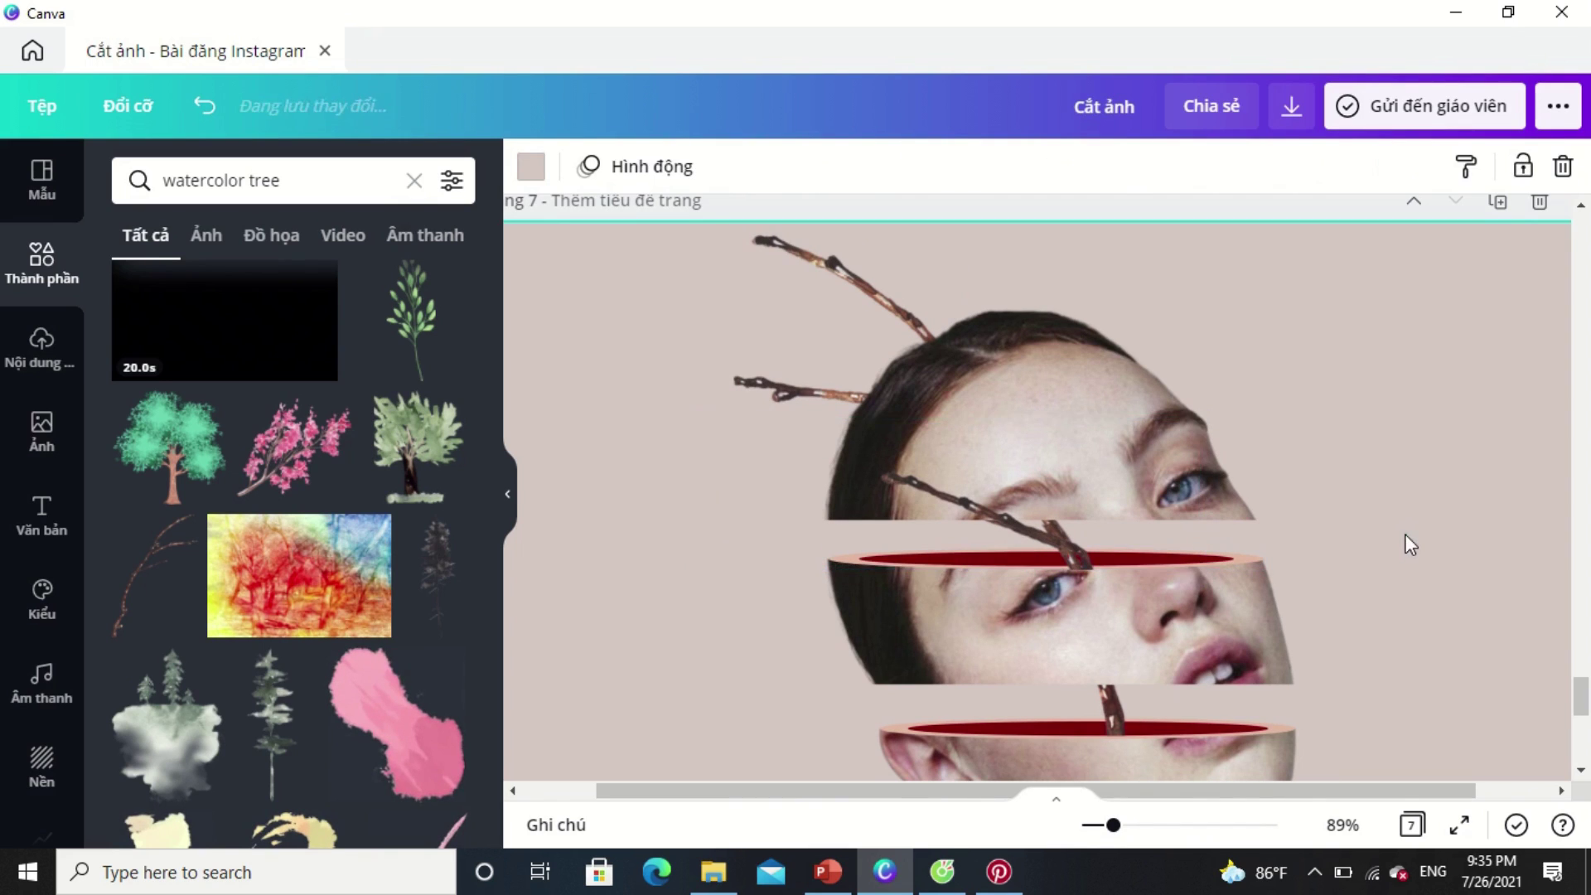
Crop the empty outer side of the front twig image, then adjust its size and position over the upper red ellipse.
click(998, 511)
drag(717, 499, 809, 497)
drag(808, 421, 819, 440)
drag(1076, 545, 1068, 549)
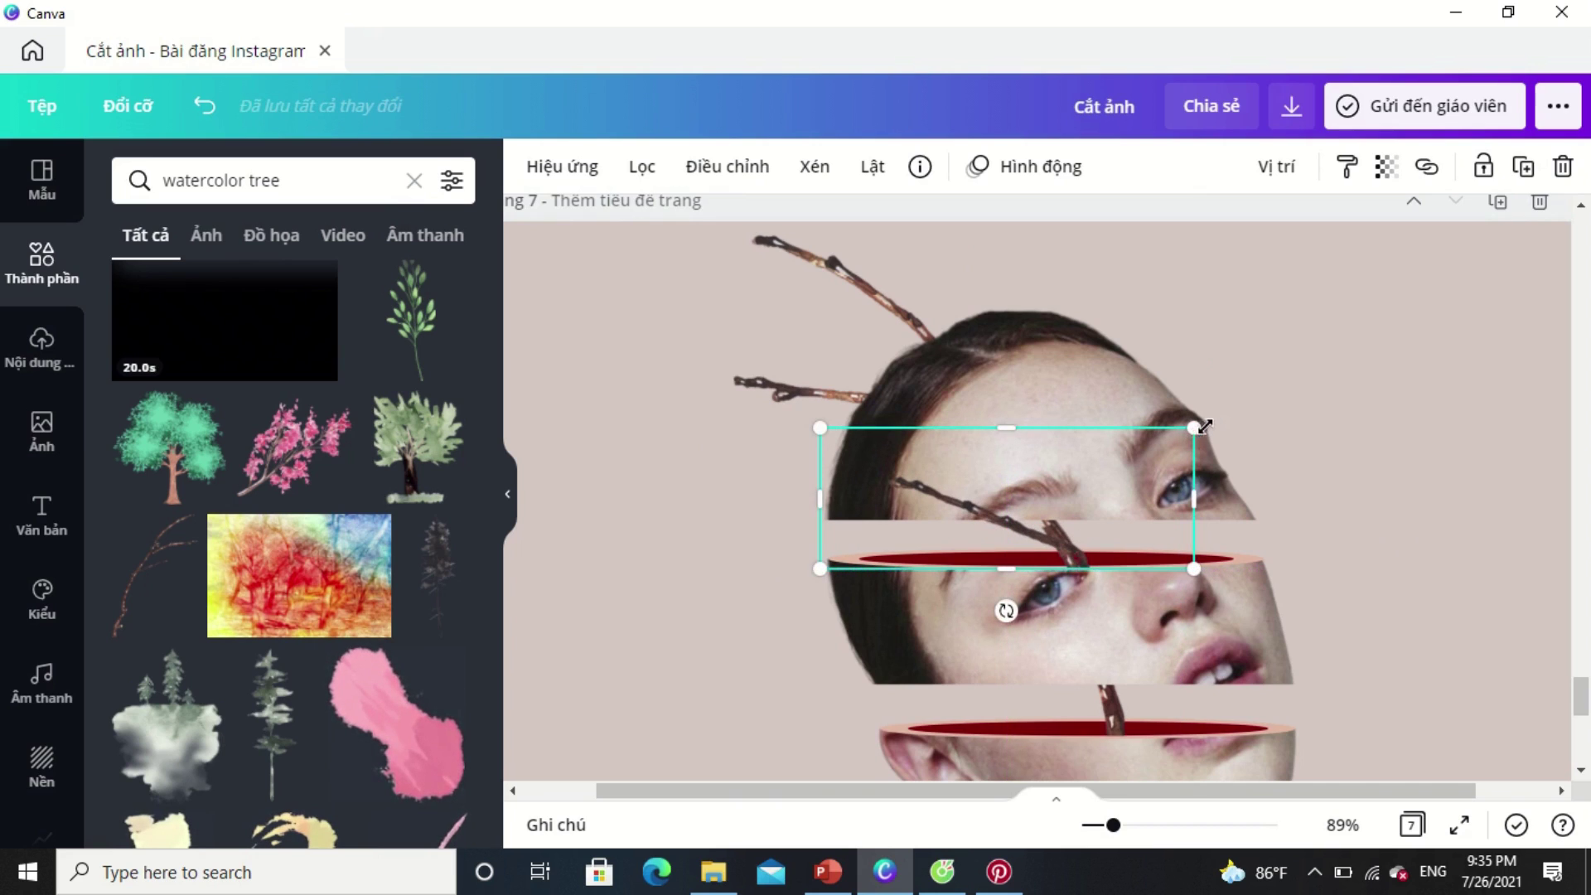
drag(1205, 426, 1214, 423)
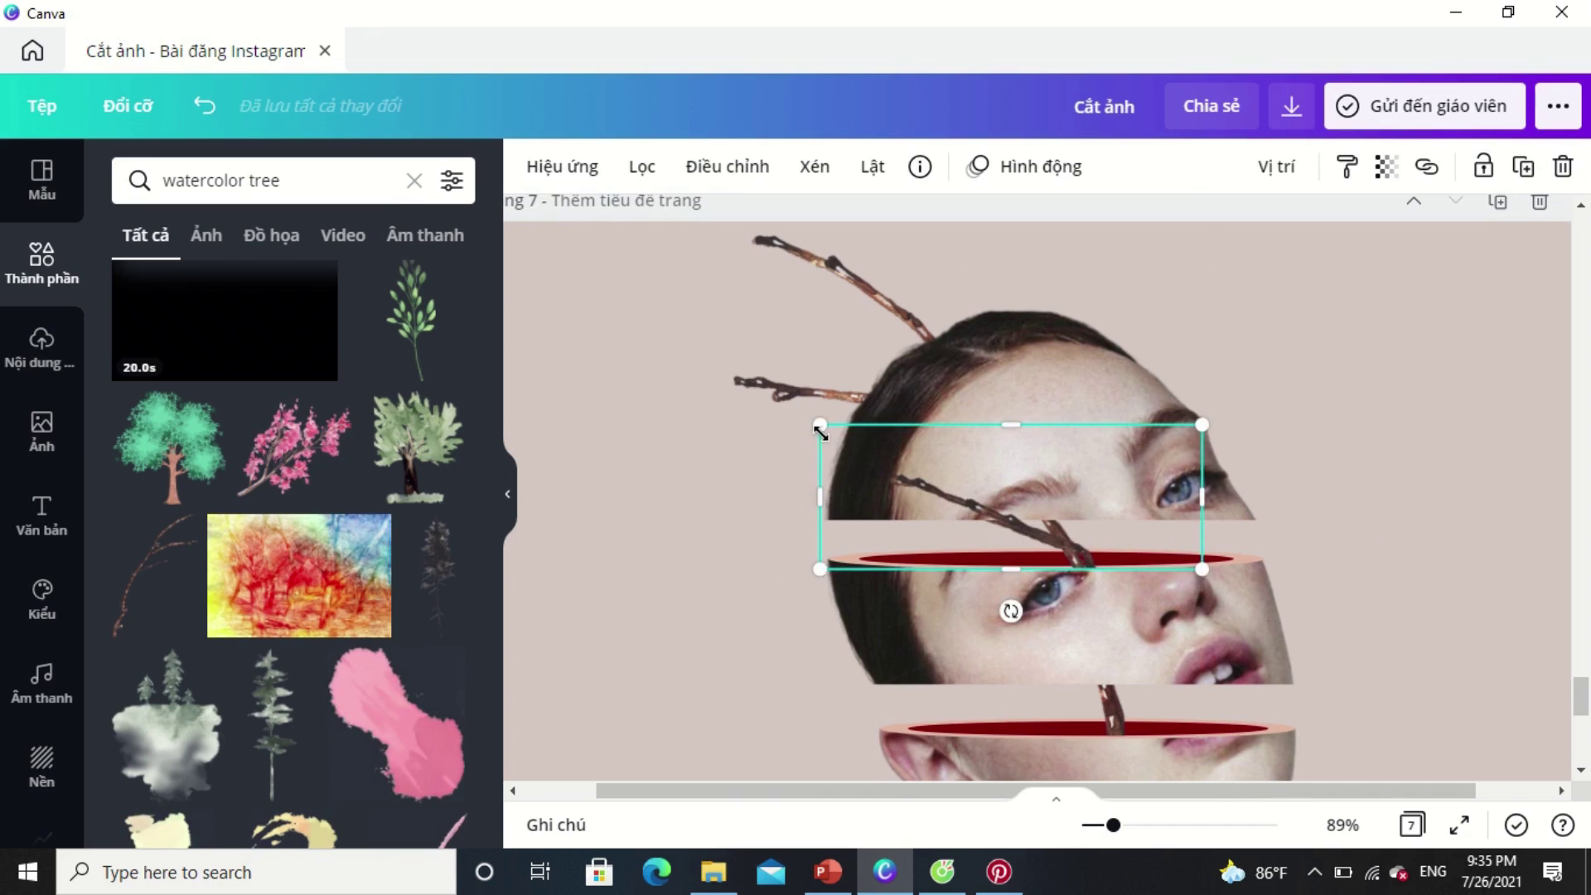
drag(821, 427, 800, 418)
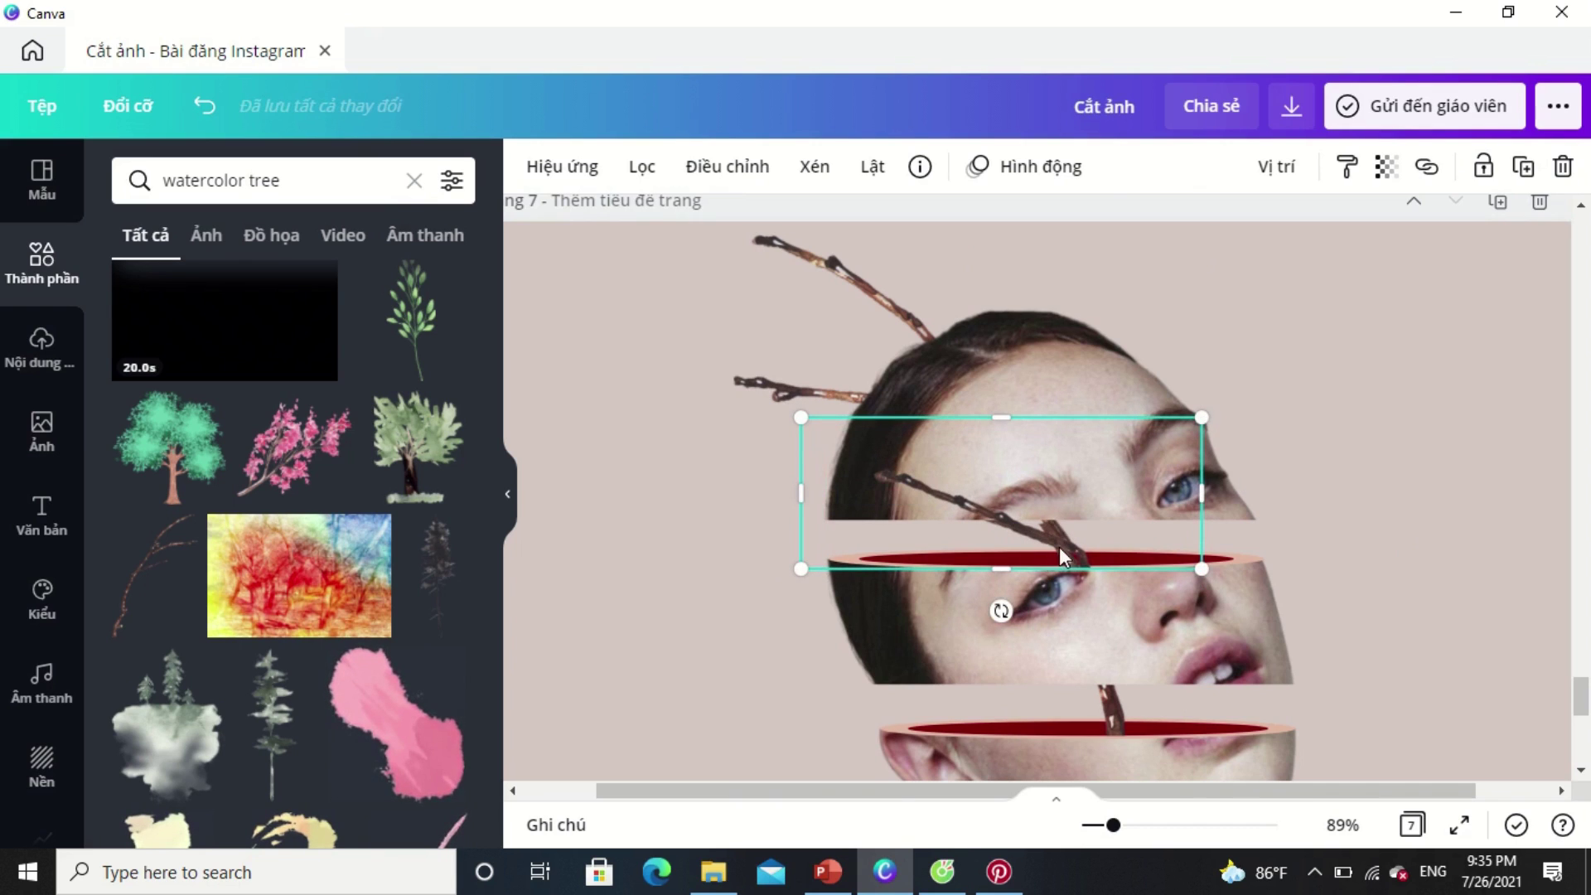
mouse_move(1060, 539)
mouse_down()
mouse_move(1033, 569)
mouse_move(1086, 563)
mouse_move(1070, 553)
mouse_up()
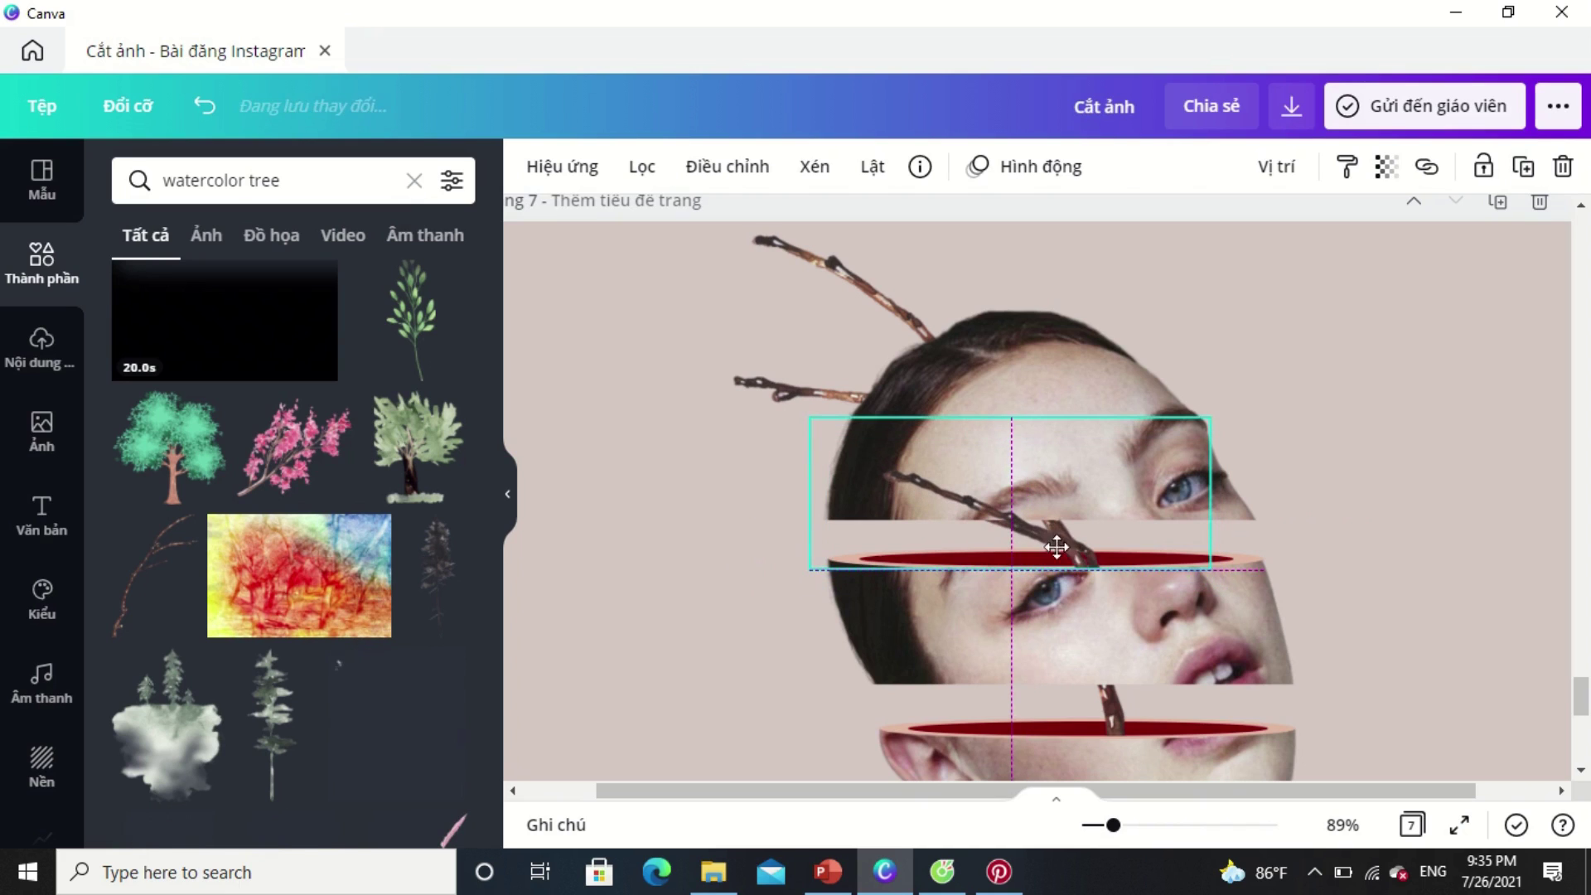
click(870, 287)
click(635, 285)
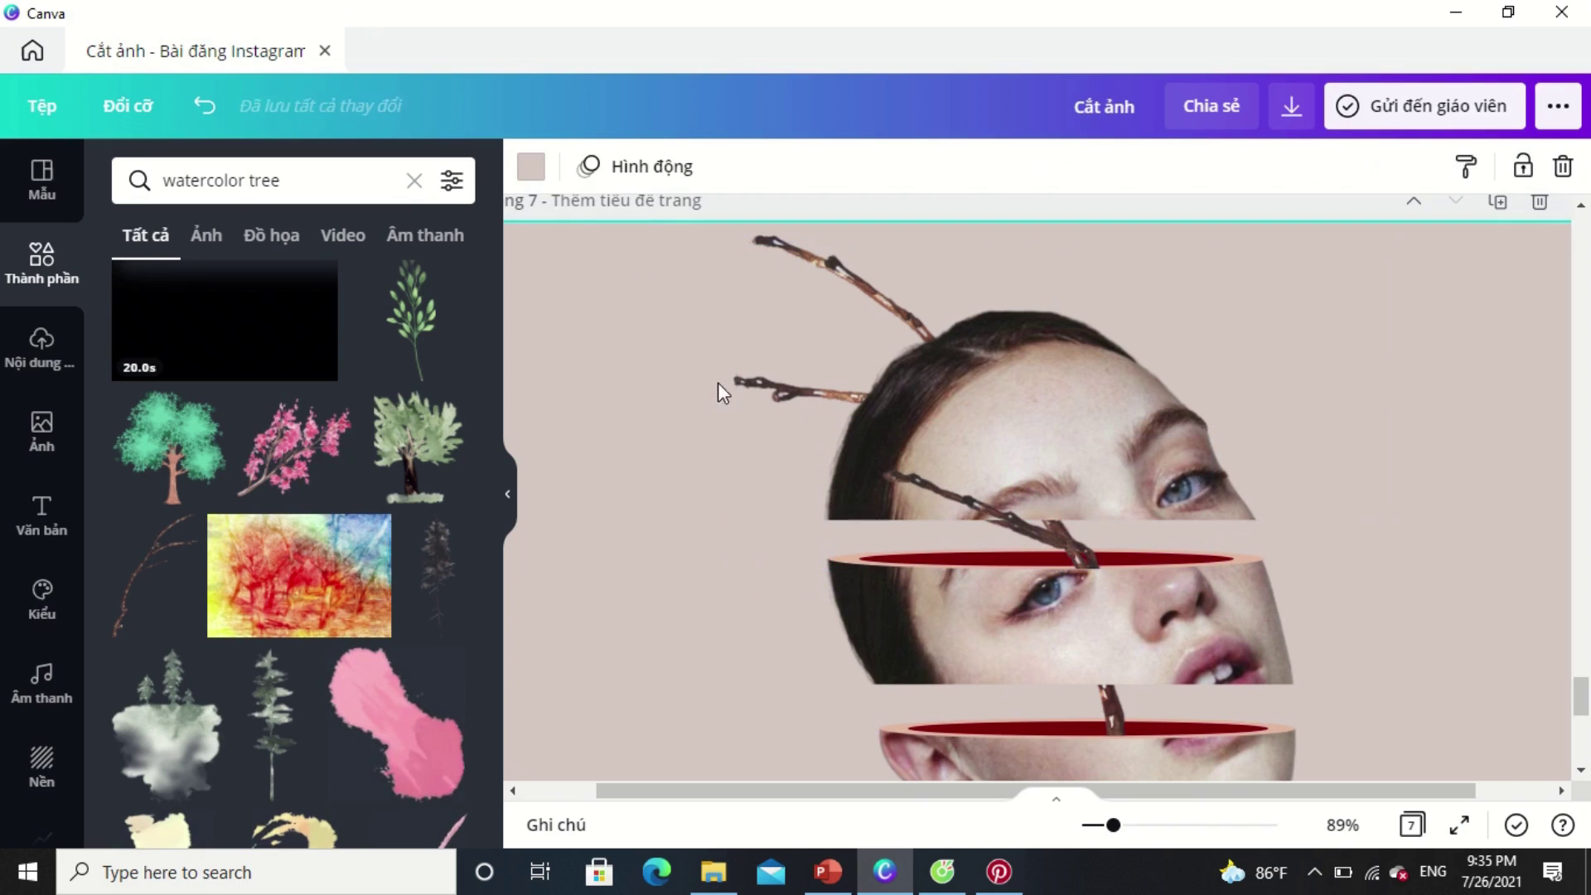
Undo the recent cropping, resizing and moves of the front twig and the back branch.
click(734, 375)
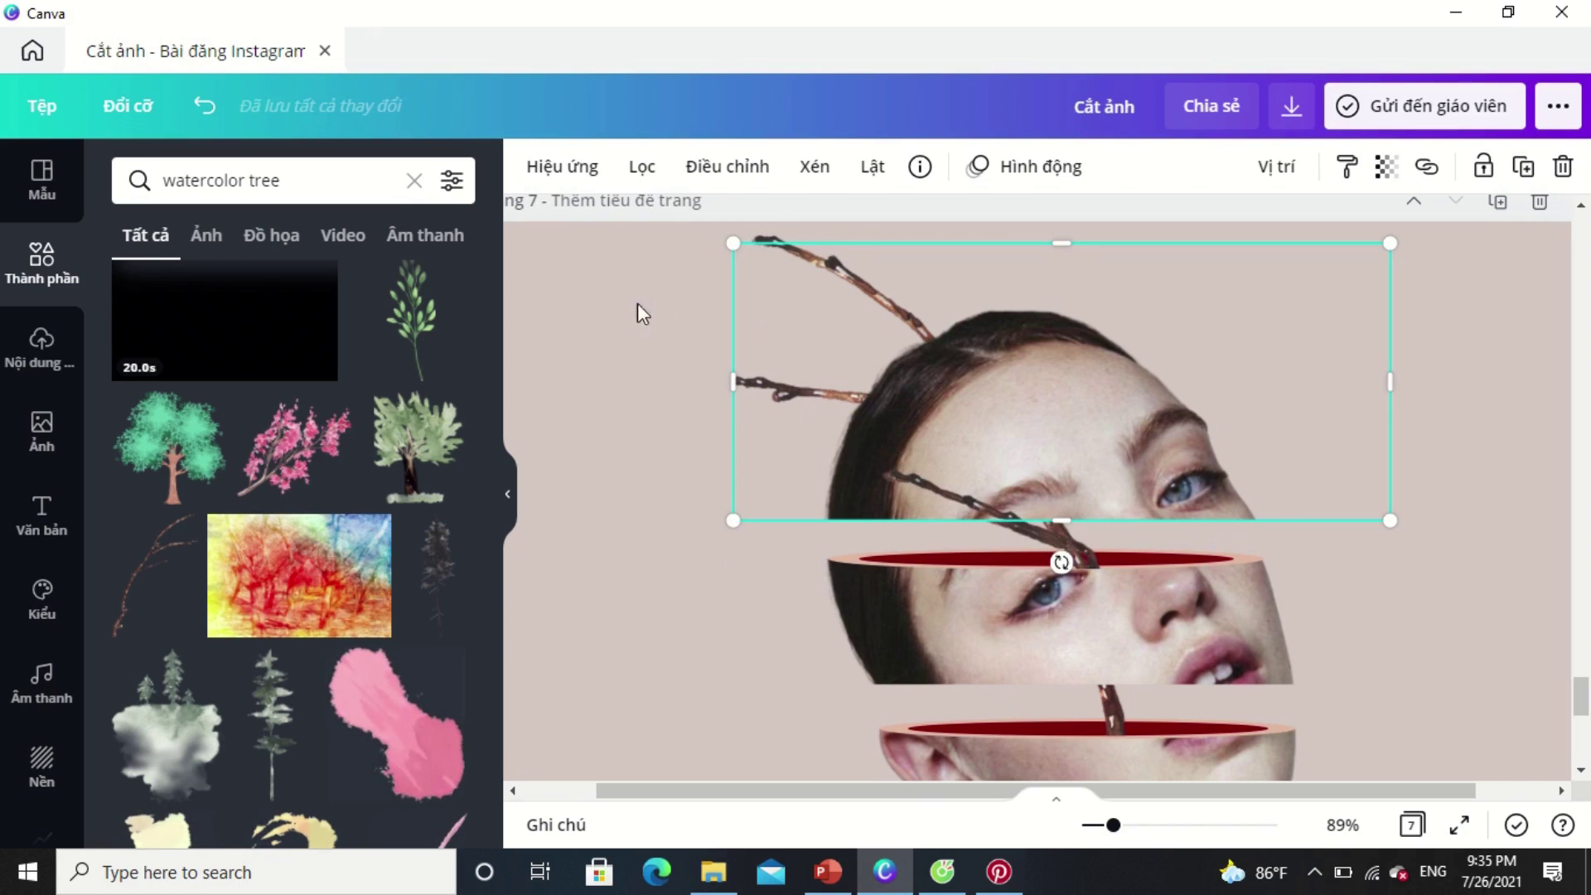
click(192, 106)
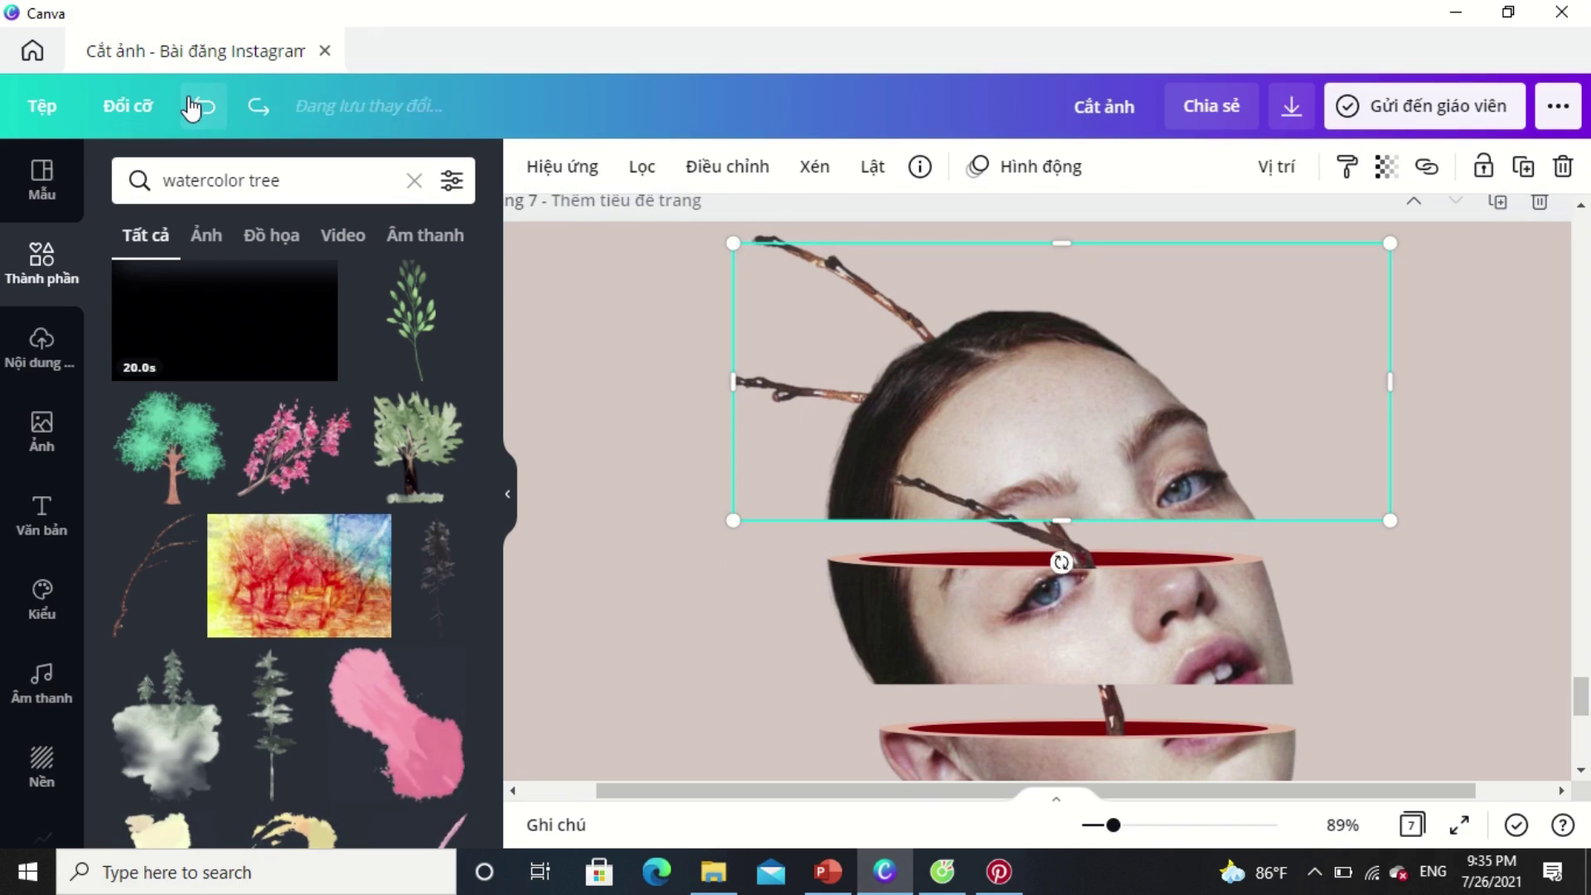
click(192, 106)
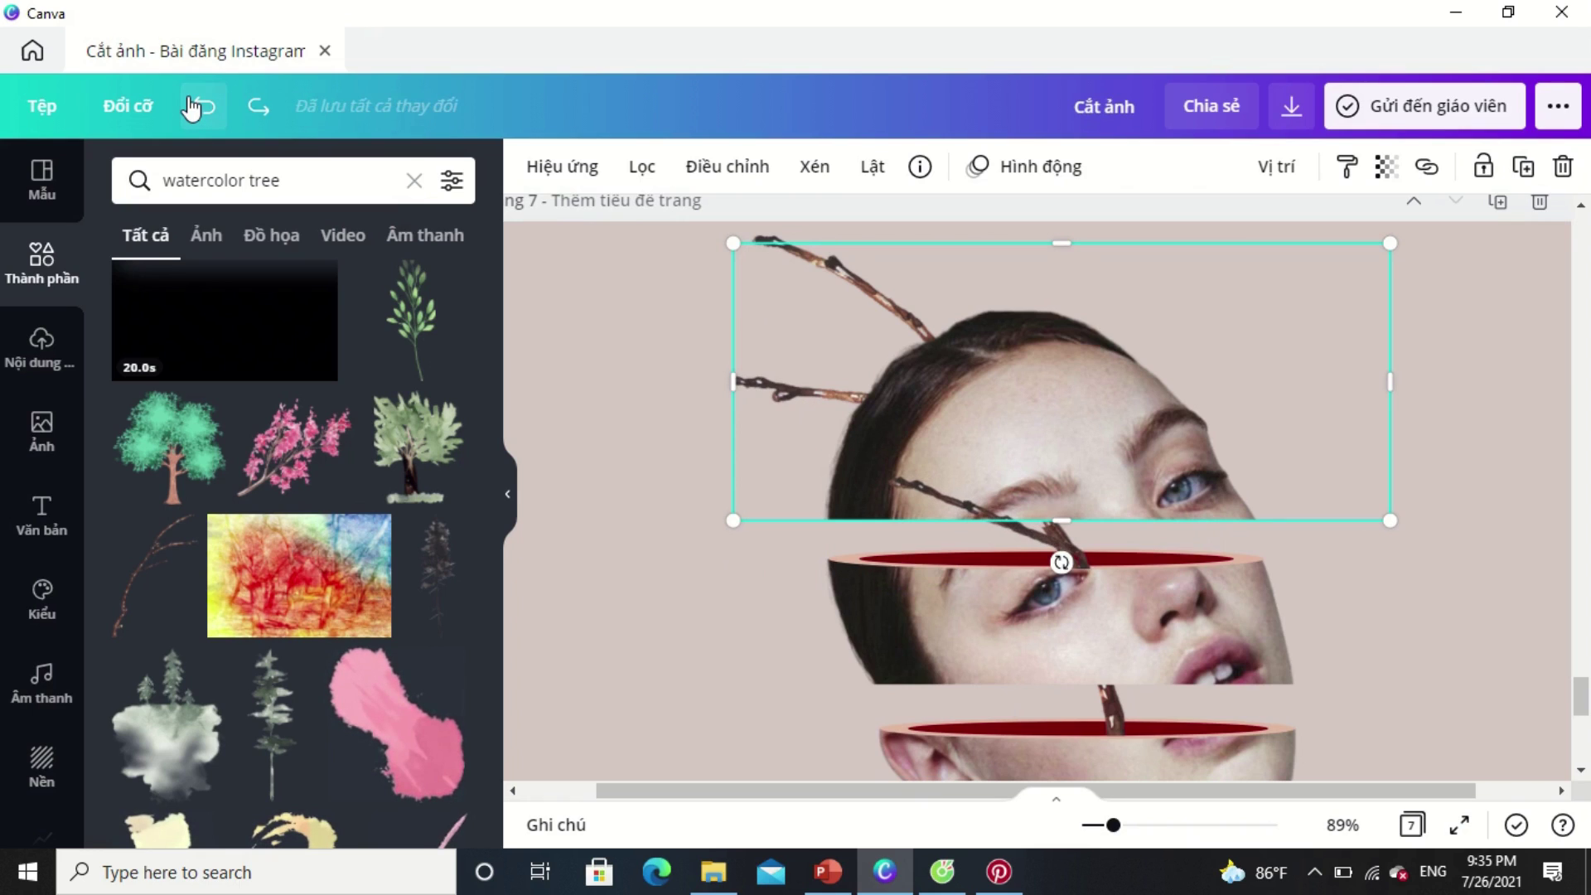
click(192, 106)
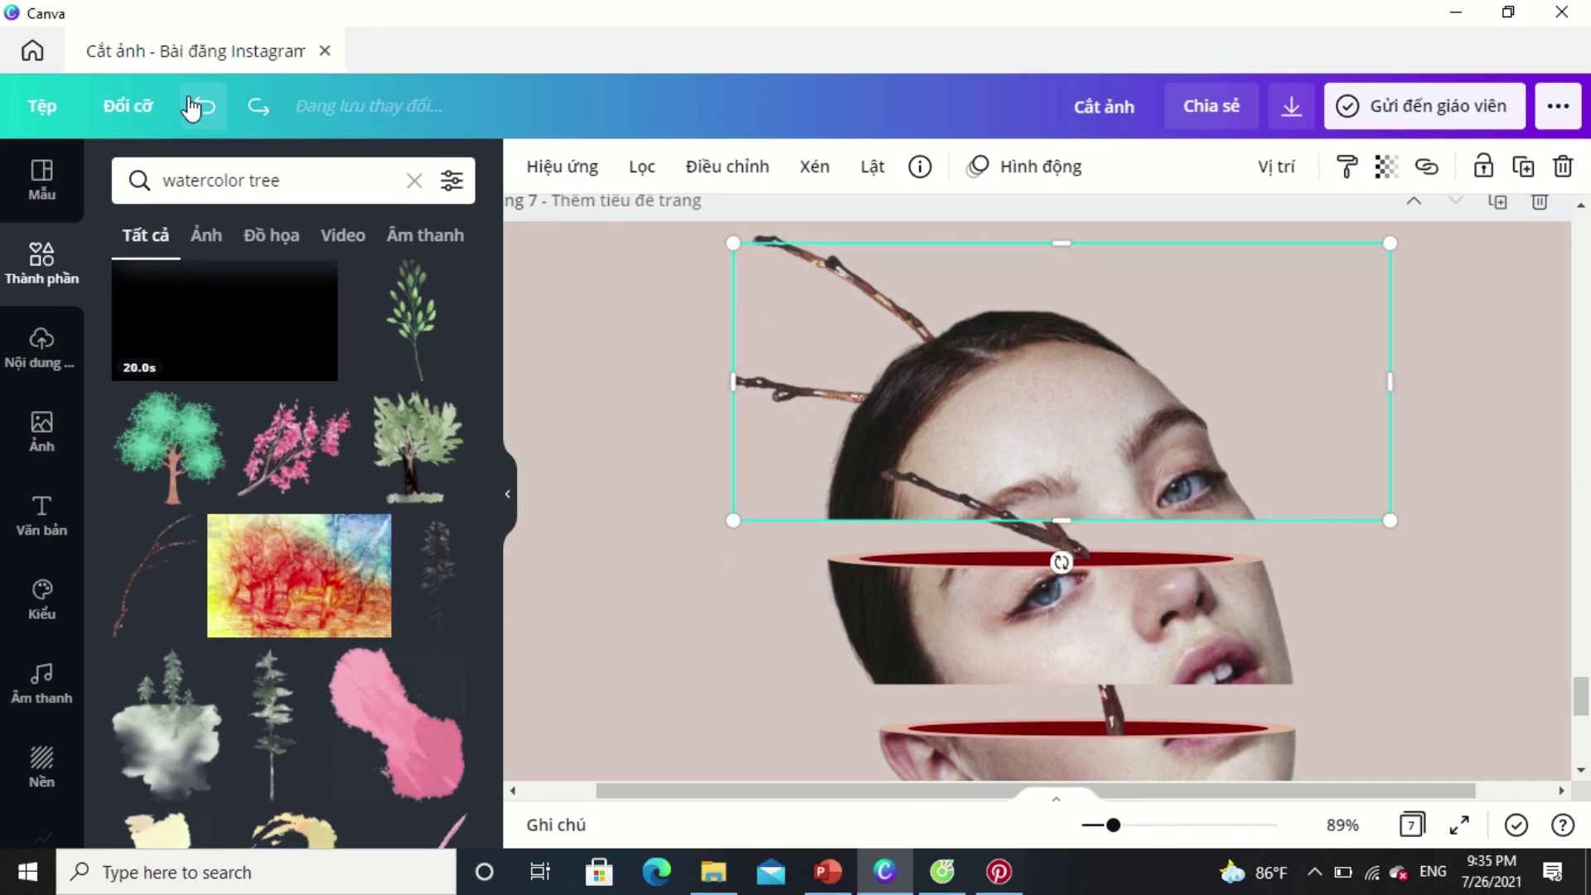
click(192, 106)
click(192, 106)
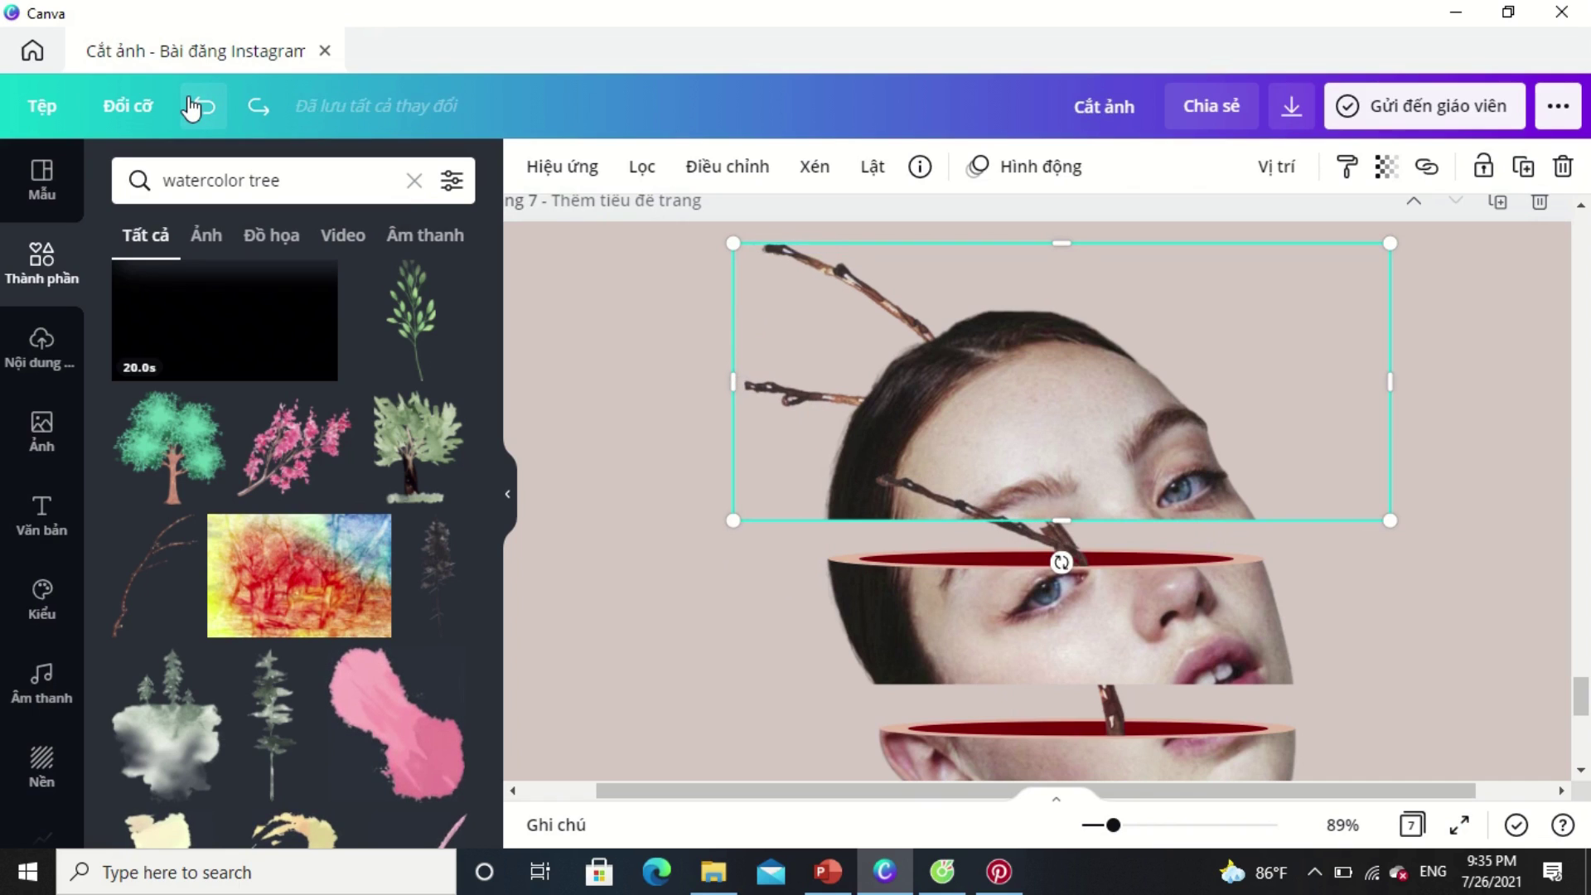
click(192, 106)
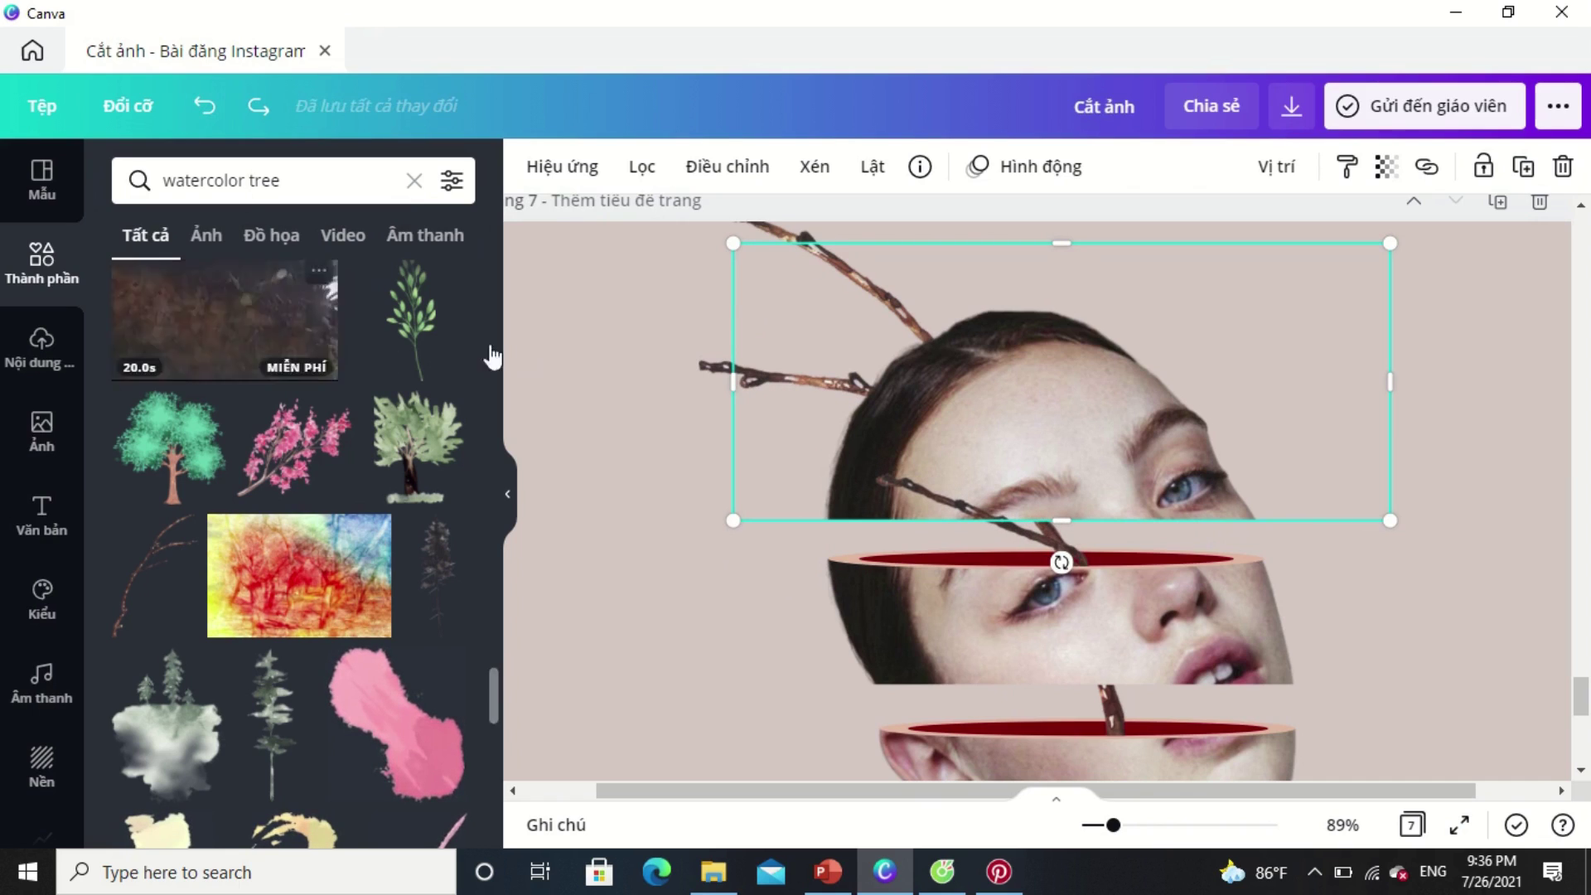
click(585, 365)
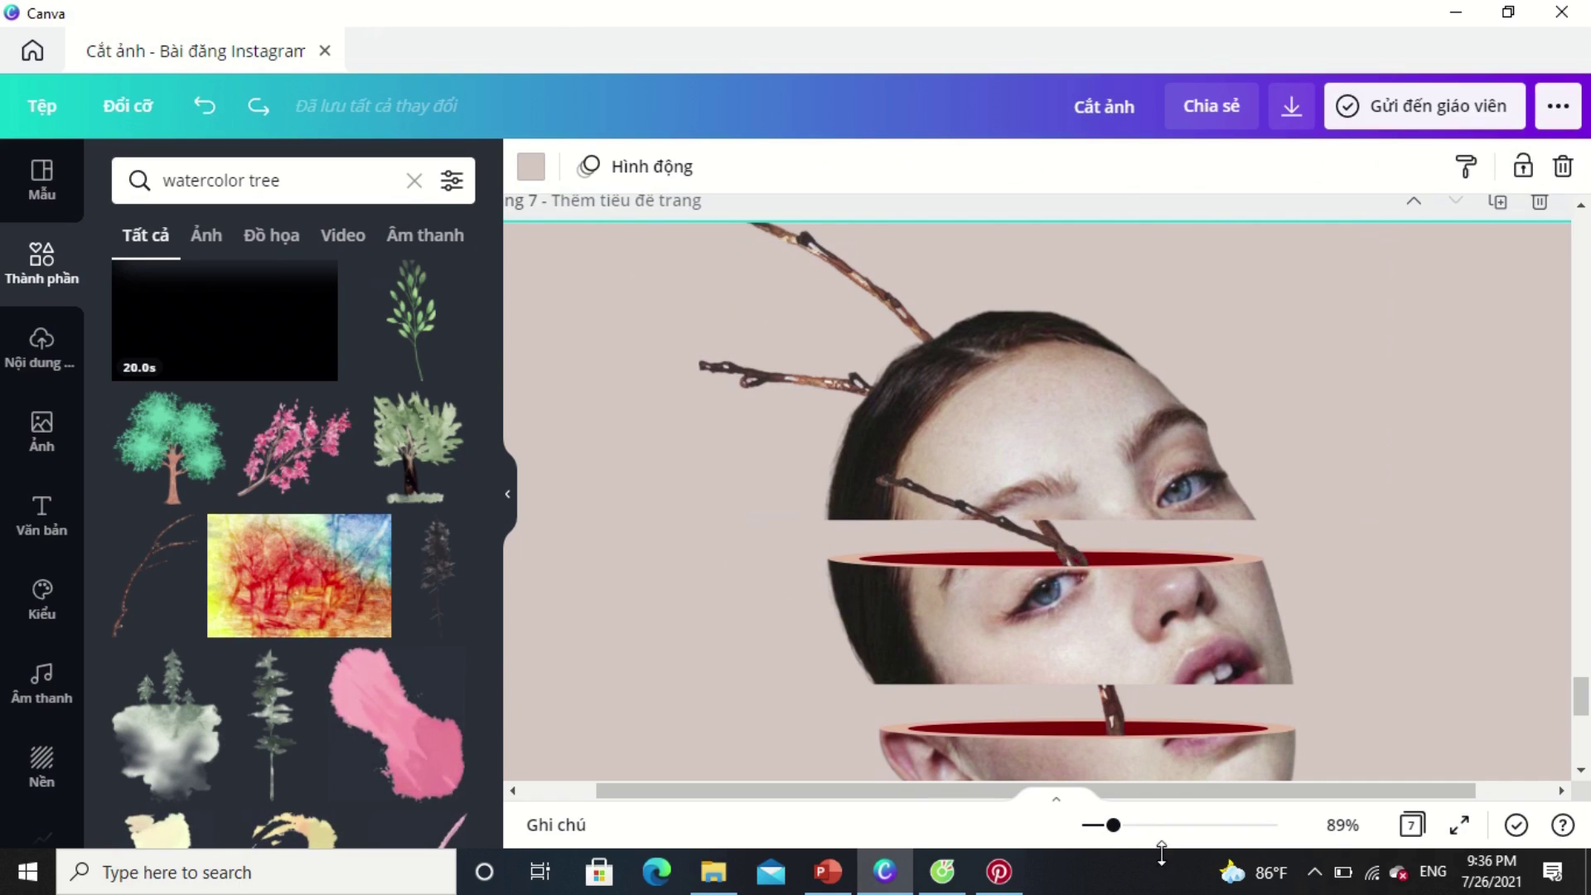
Select all portrait slices, ellipses and branch pieces and move them down slightly so the branch tips fit on the page.
drag(1113, 825, 1092, 827)
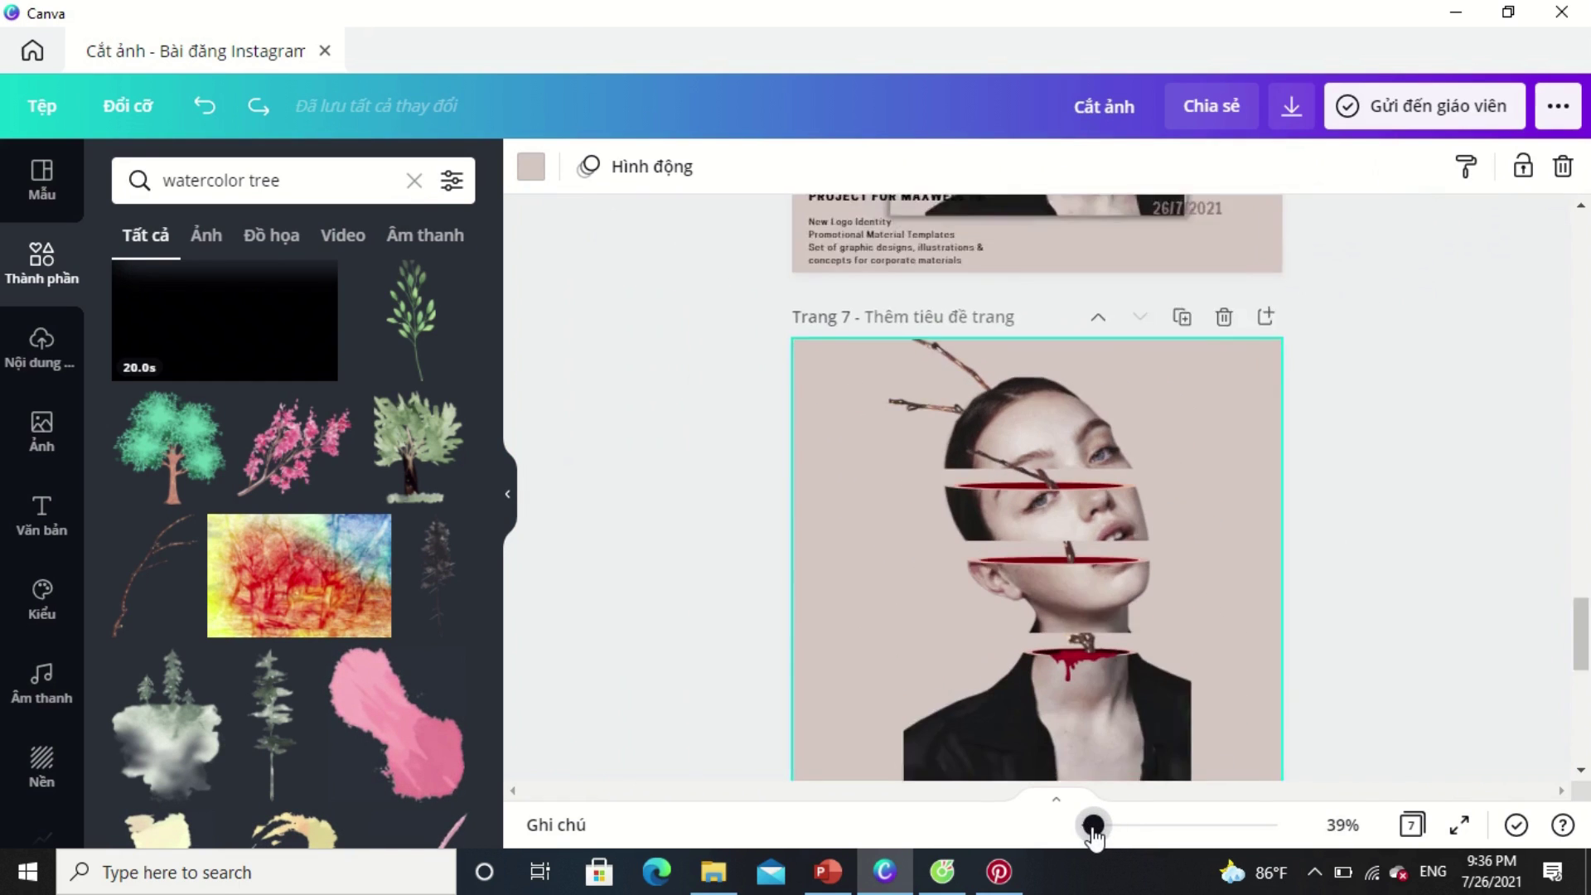
drag(801, 339, 1291, 775)
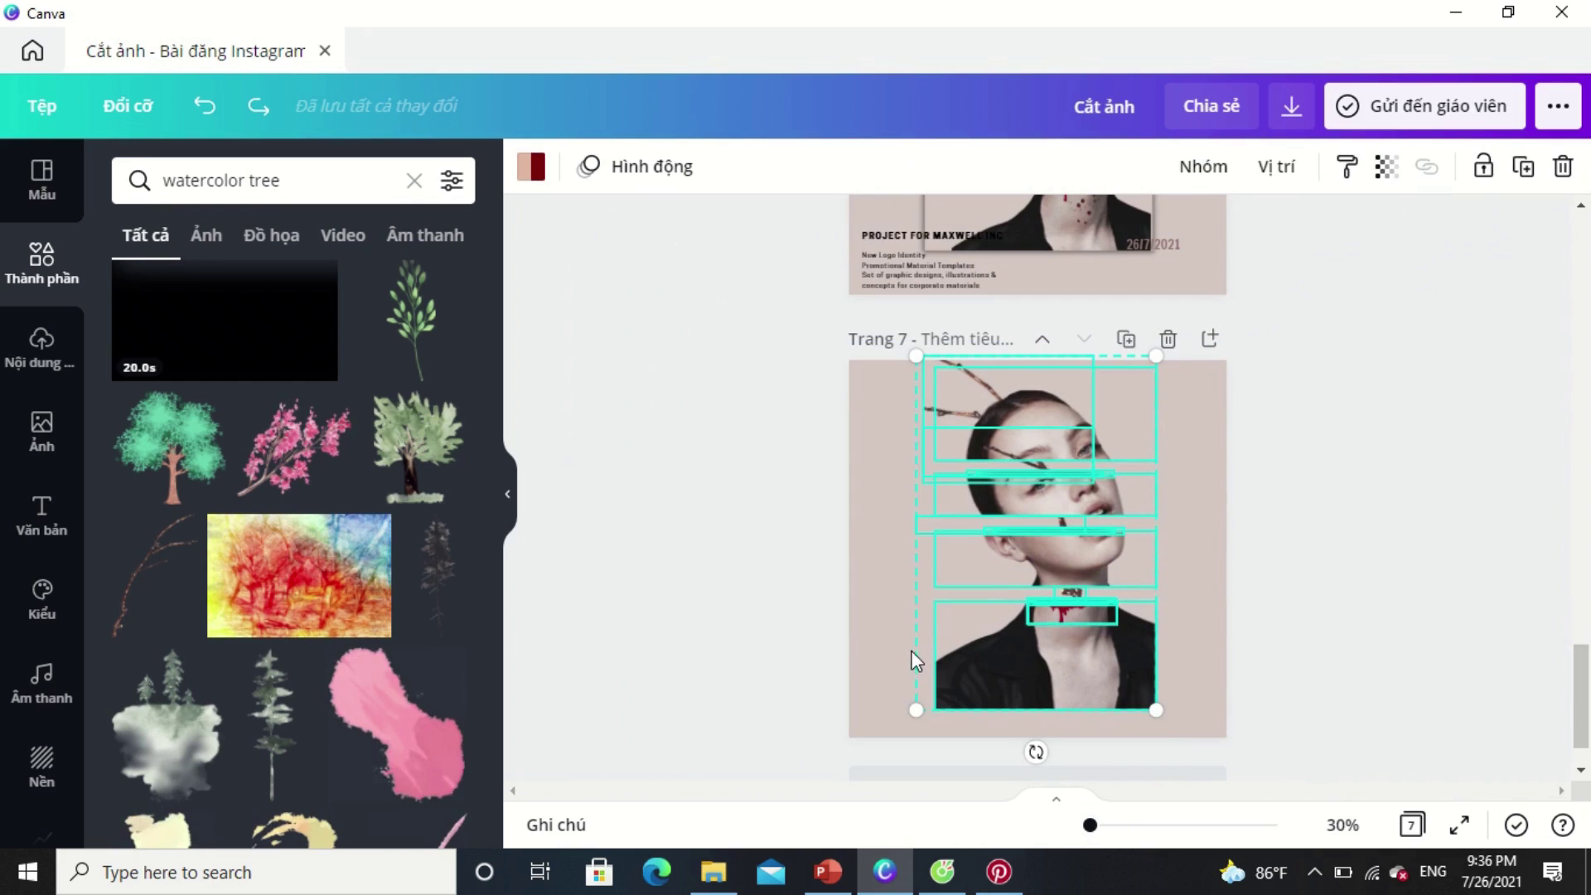
drag(912, 652, 922, 674)
click(1409, 603)
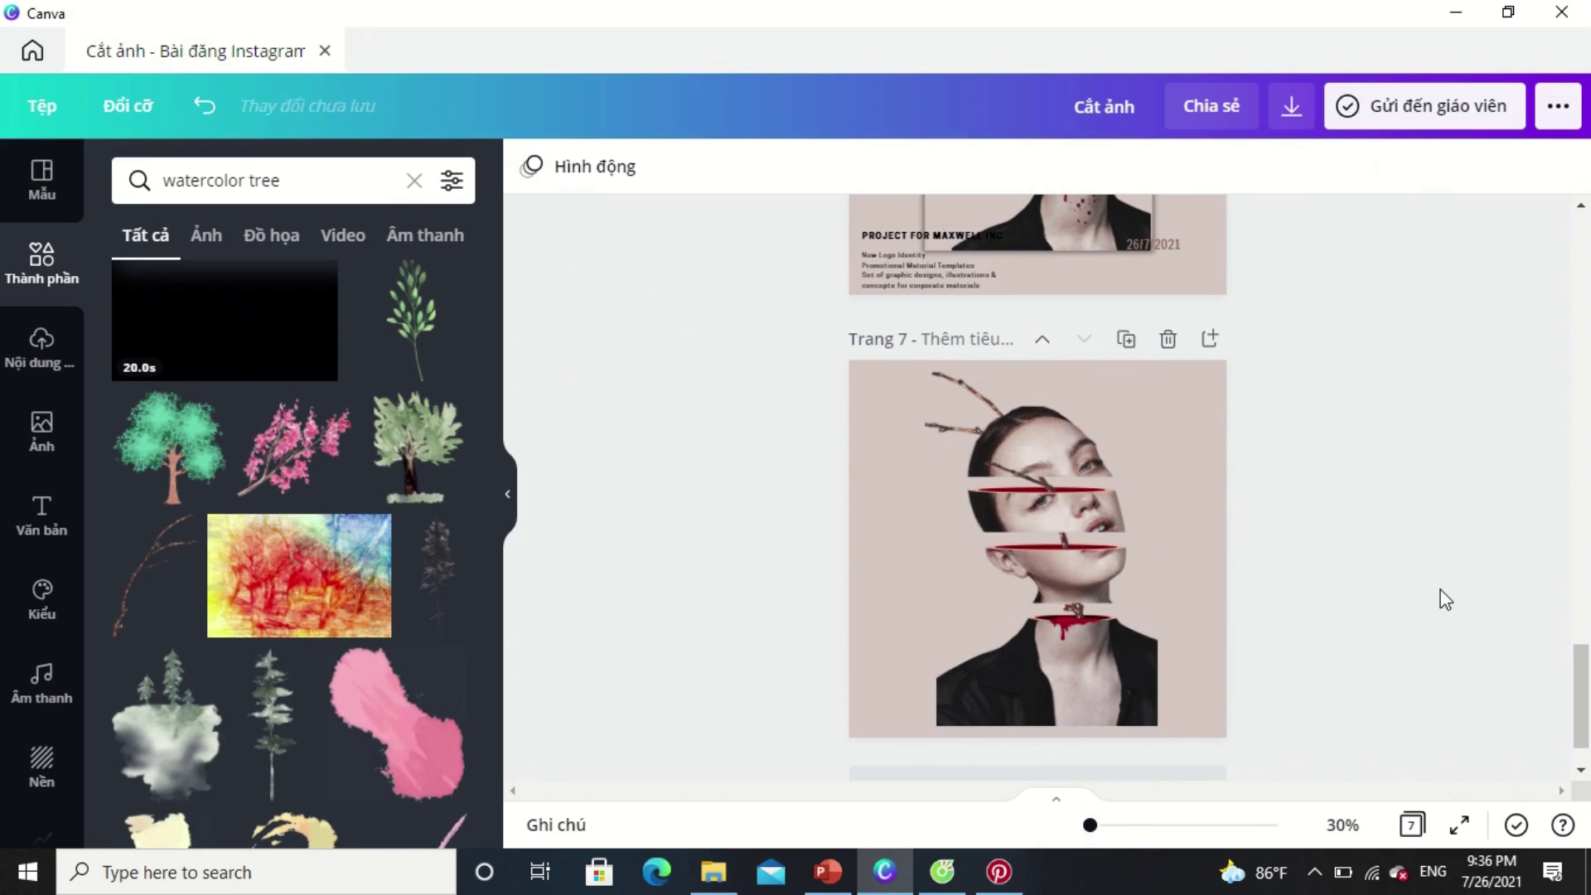
Download only page 7 (Trang 7) as a PNG at size 3, 3240 × 3240 px.
click(1291, 106)
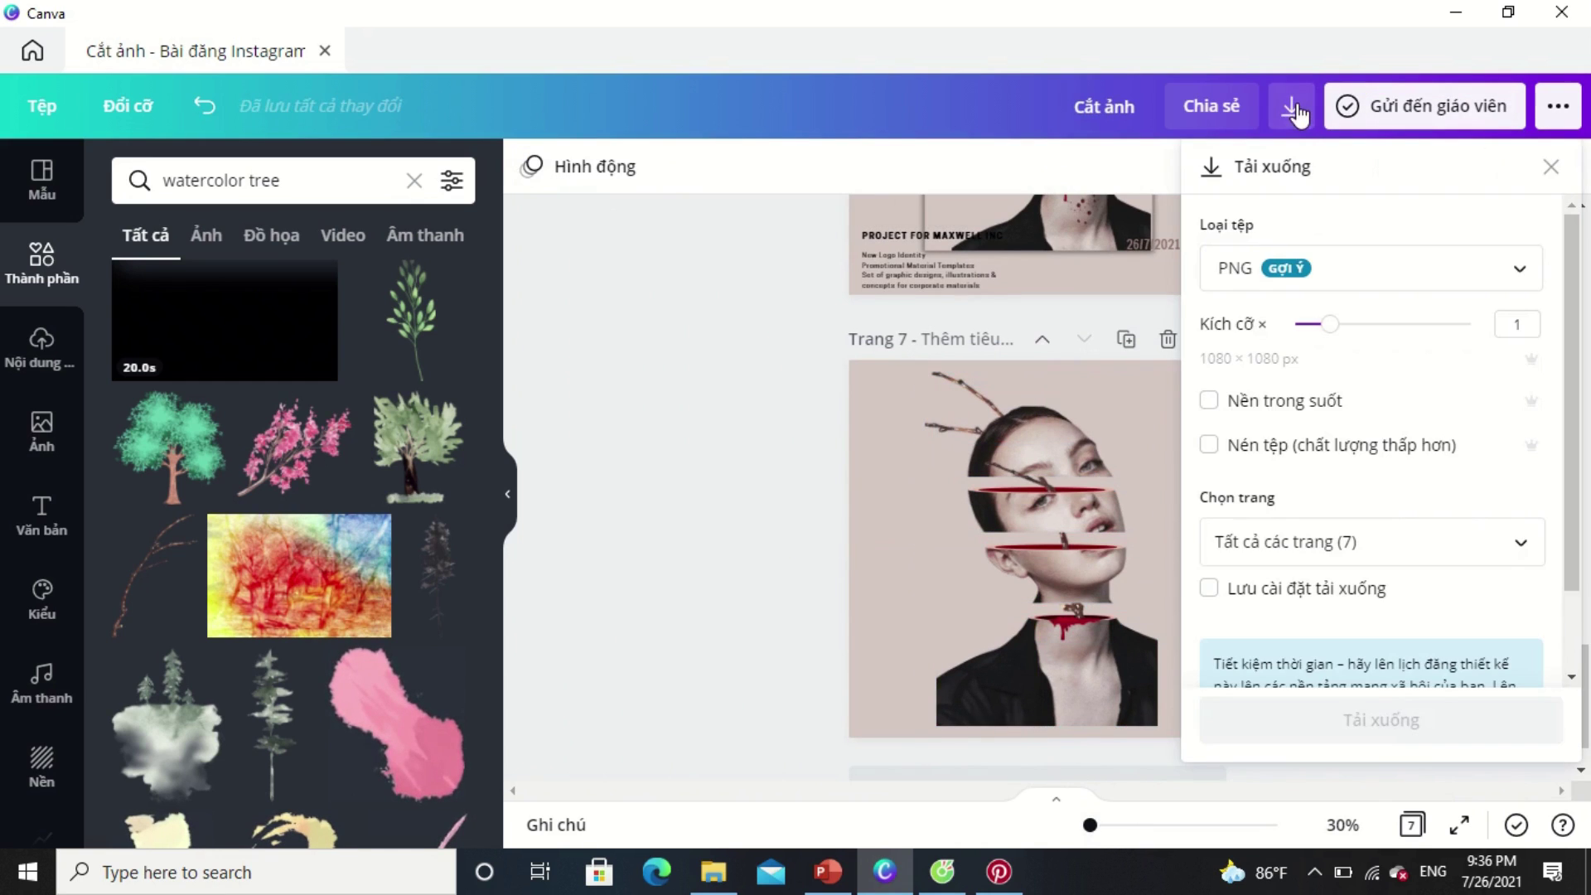
drag(1390, 332, 1524, 348)
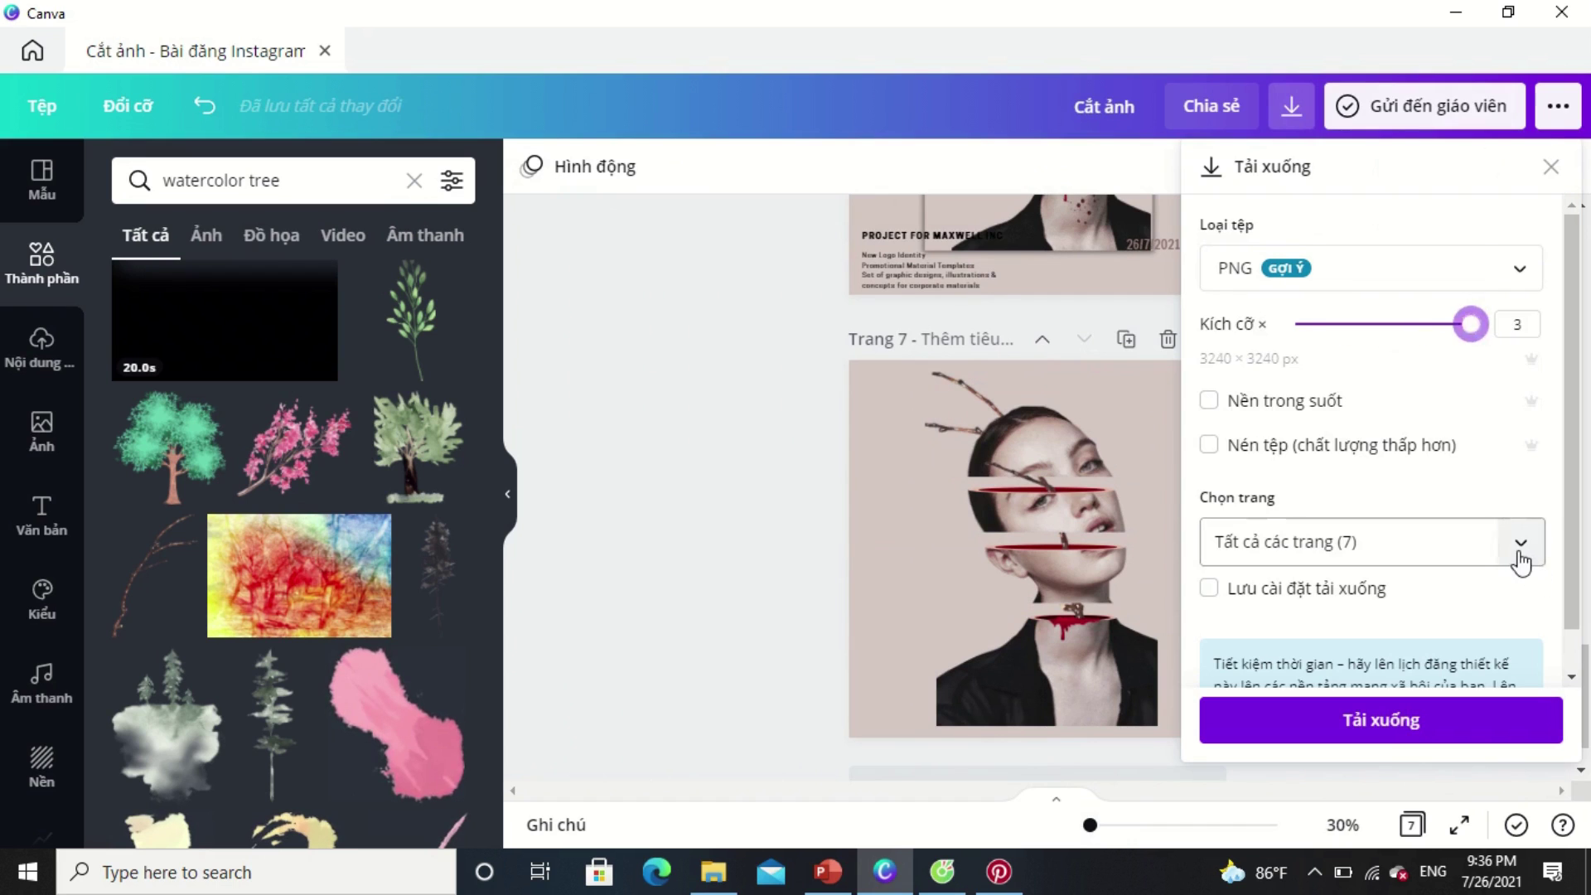
click(1521, 549)
scroll(1360, 369, down, 1)
scroll(1360, 369, down, 3)
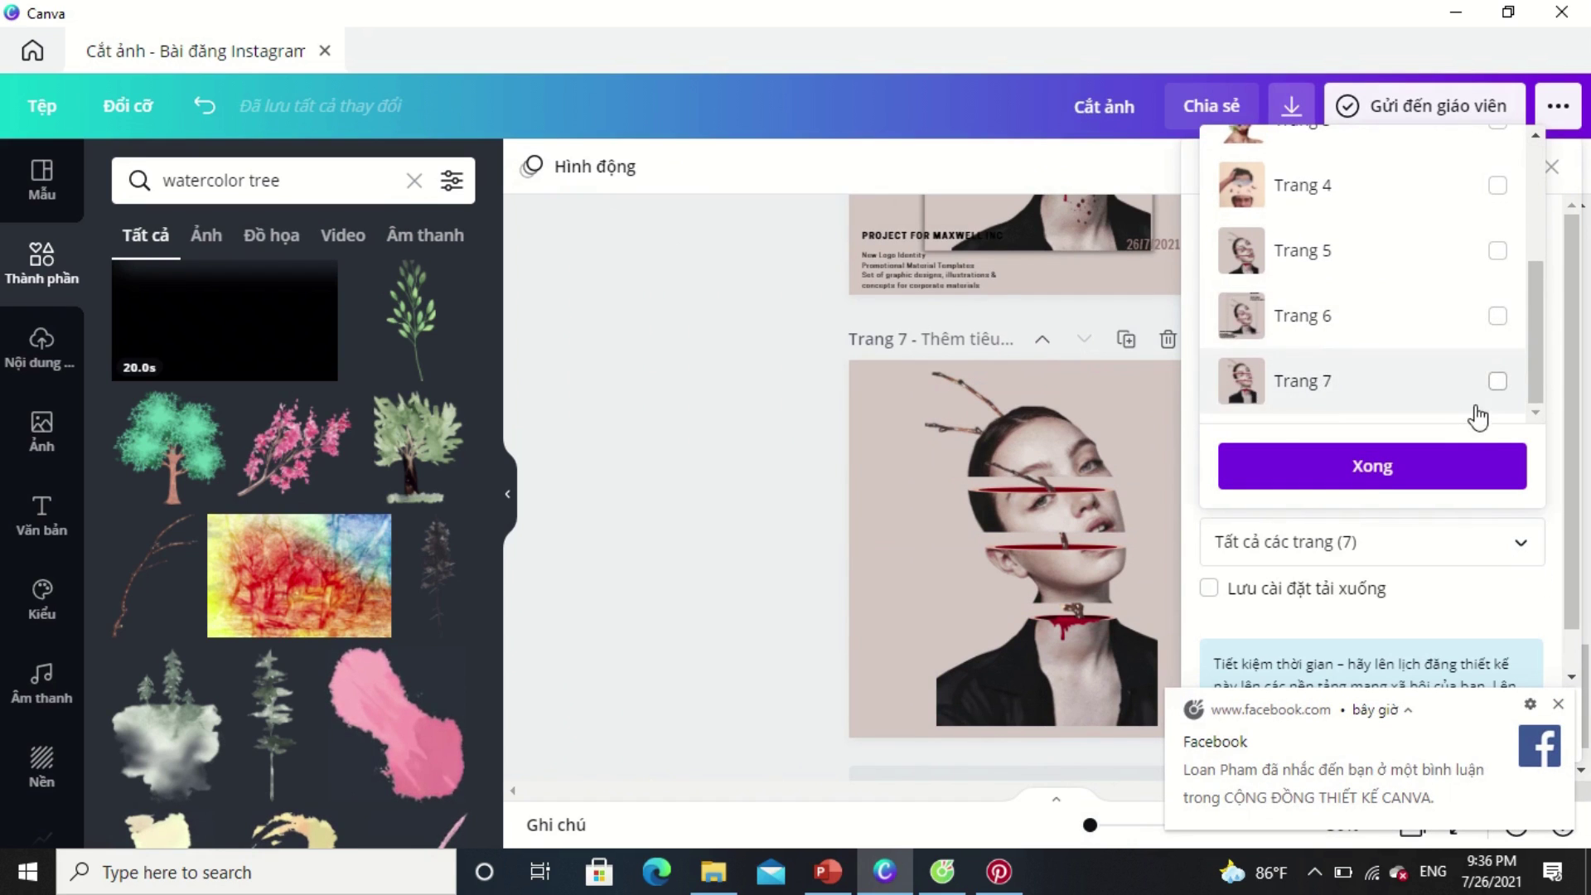
click(1498, 381)
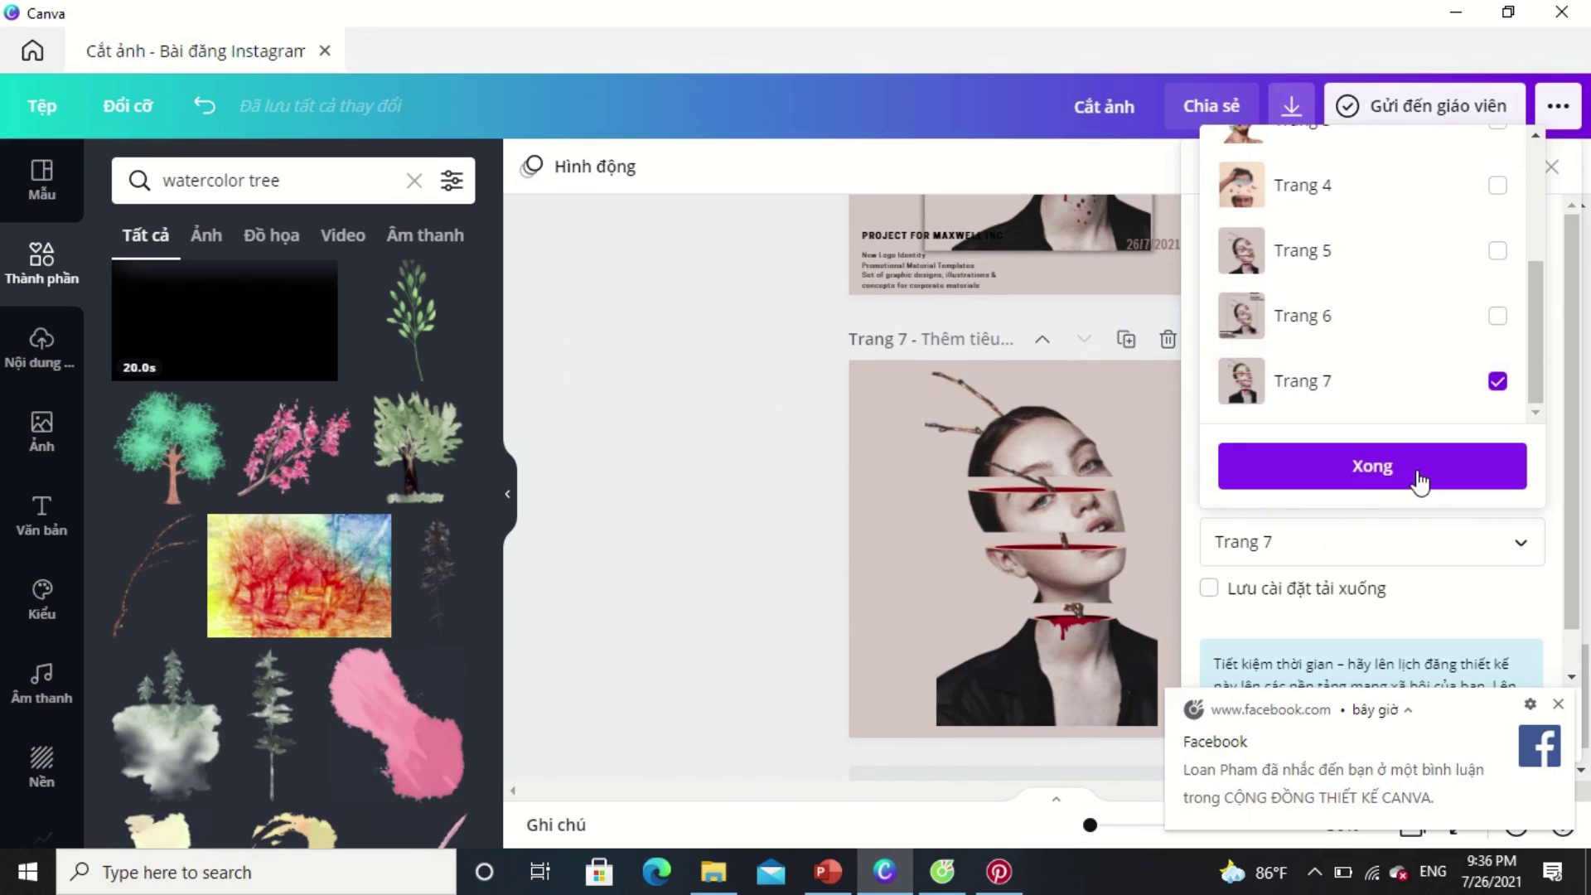
click(1419, 471)
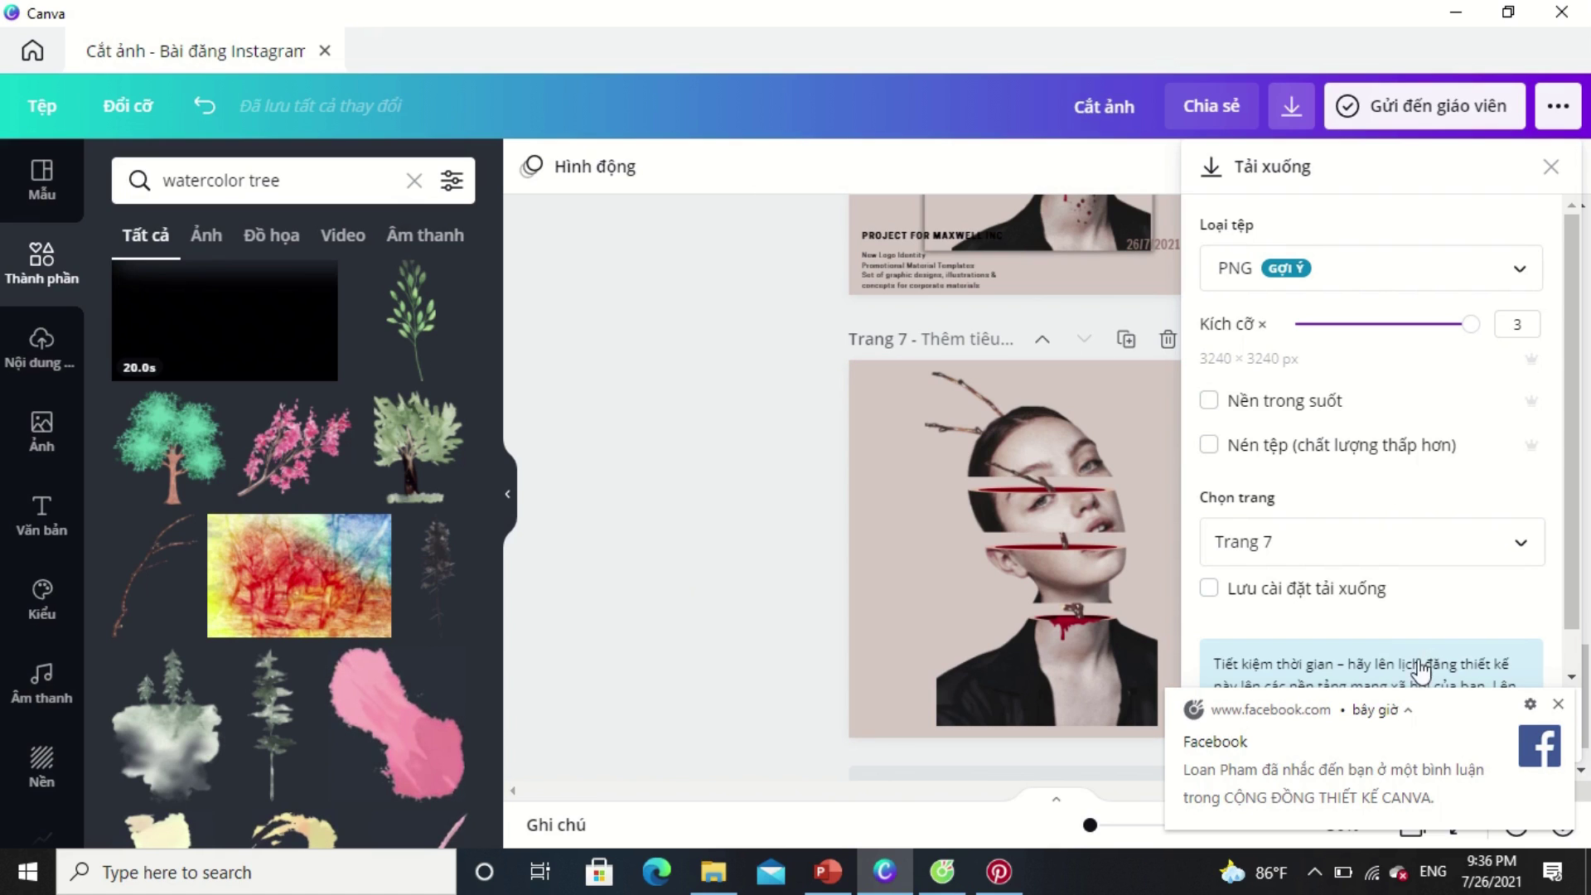
click(1559, 705)
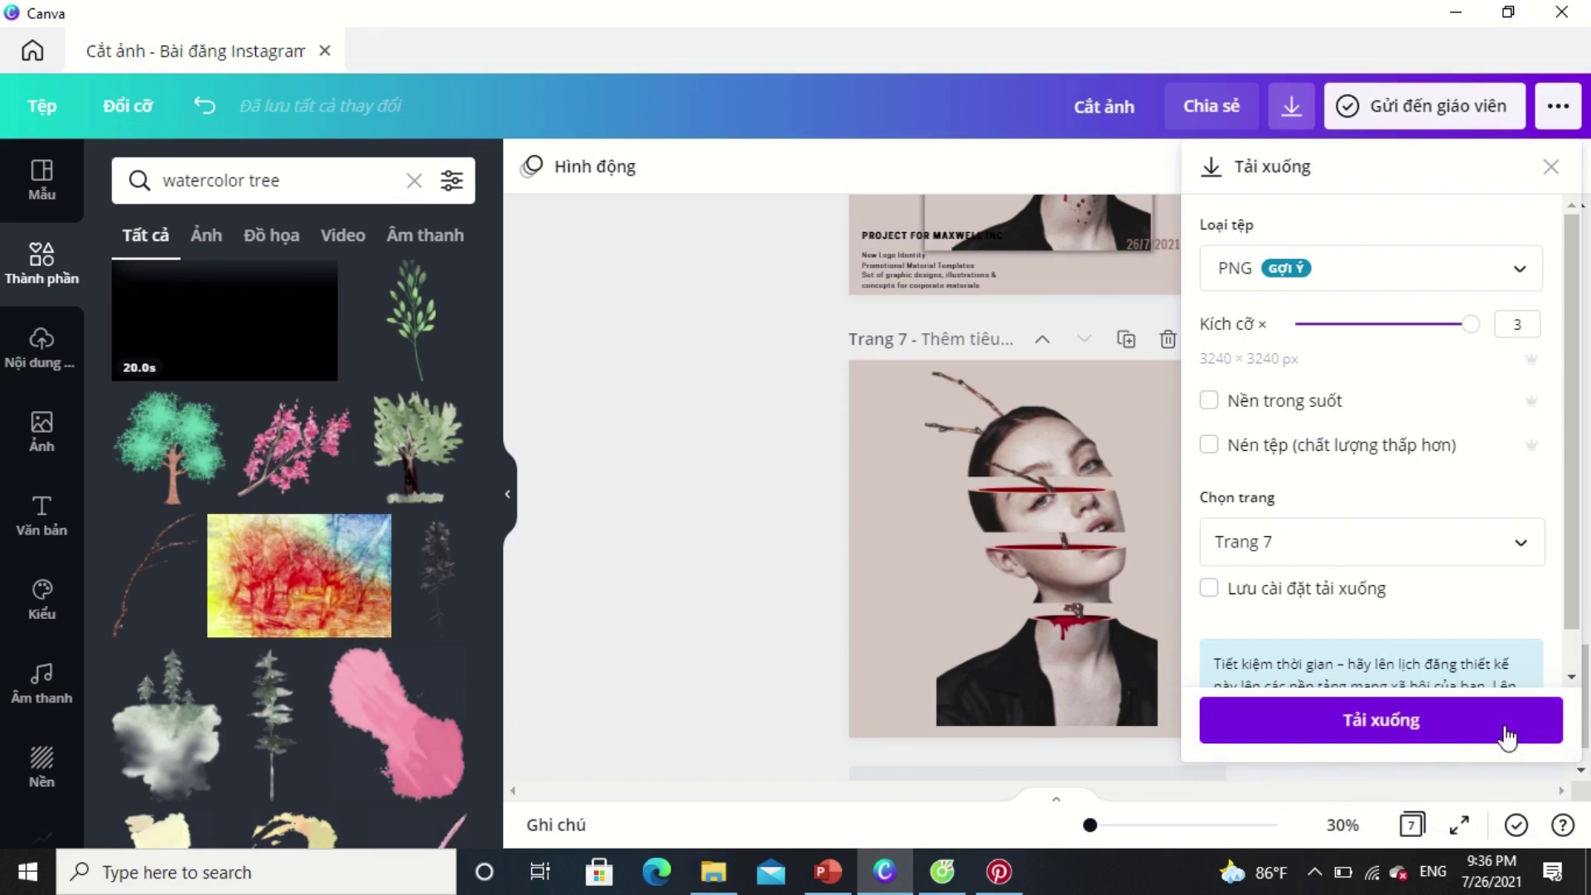
click(1427, 739)
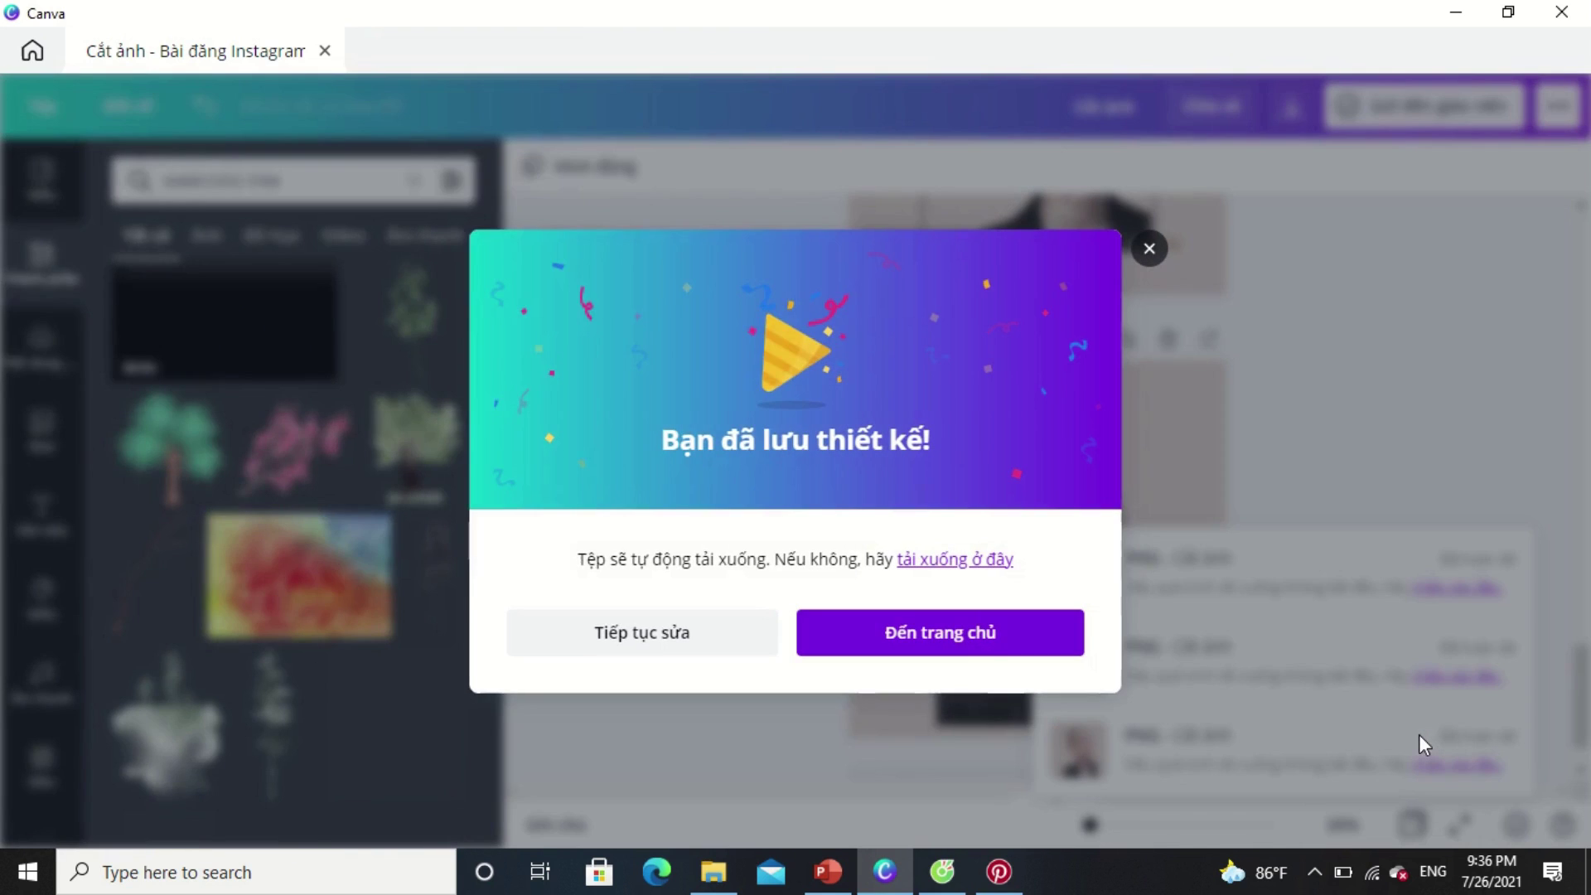
Save the exported PNG in the Downloads folder under a new name starting with "Cắt -", and dismiss the completion message and notification.
scroll(100, 290, up, 3)
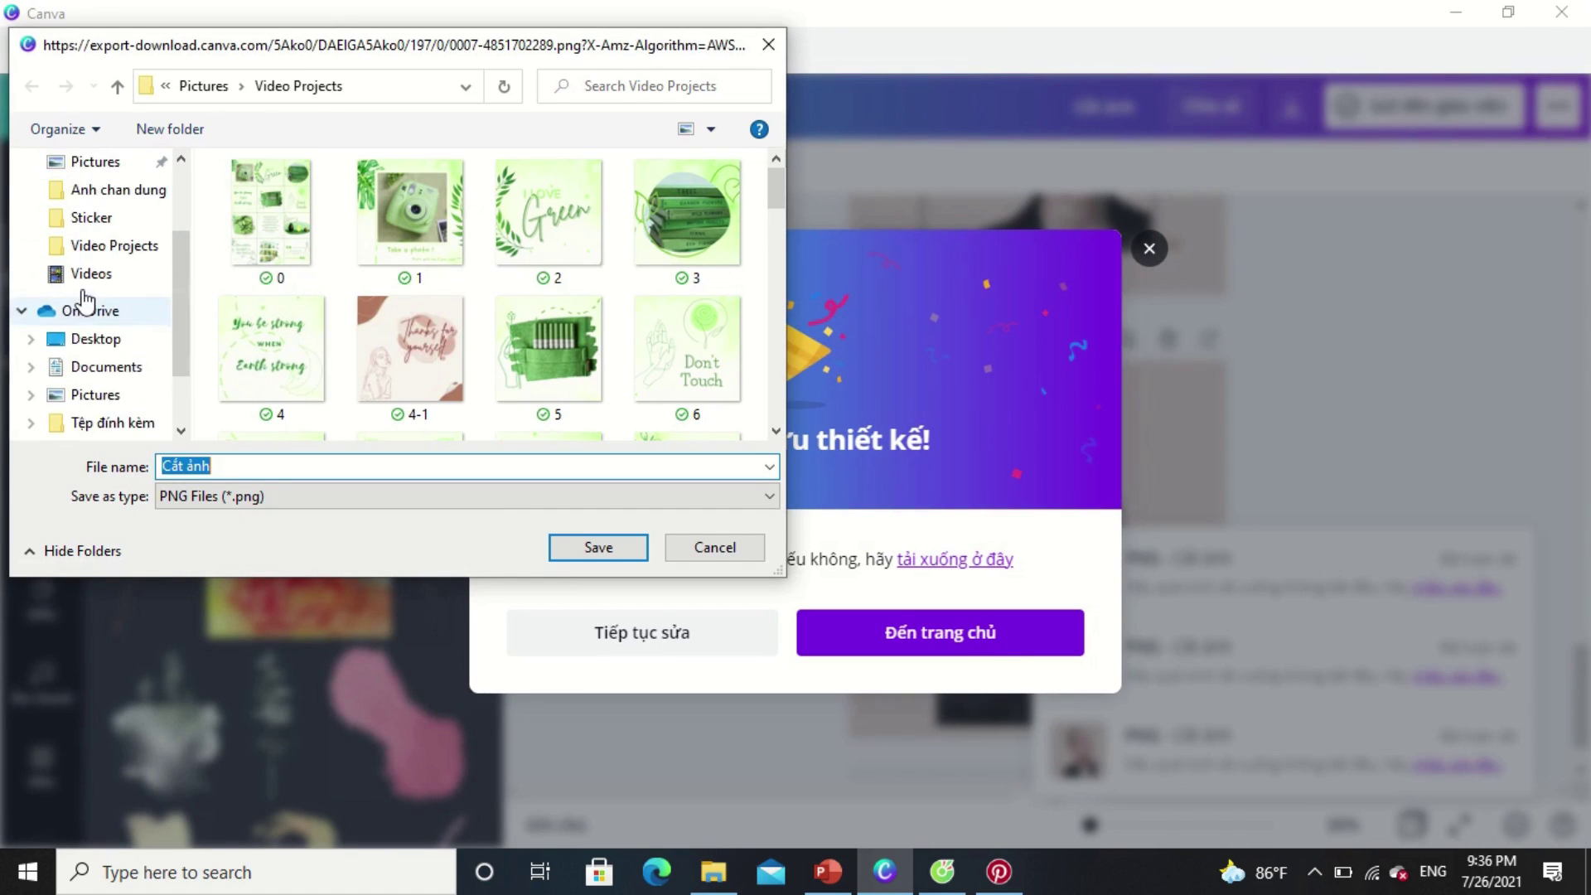
click(106, 190)
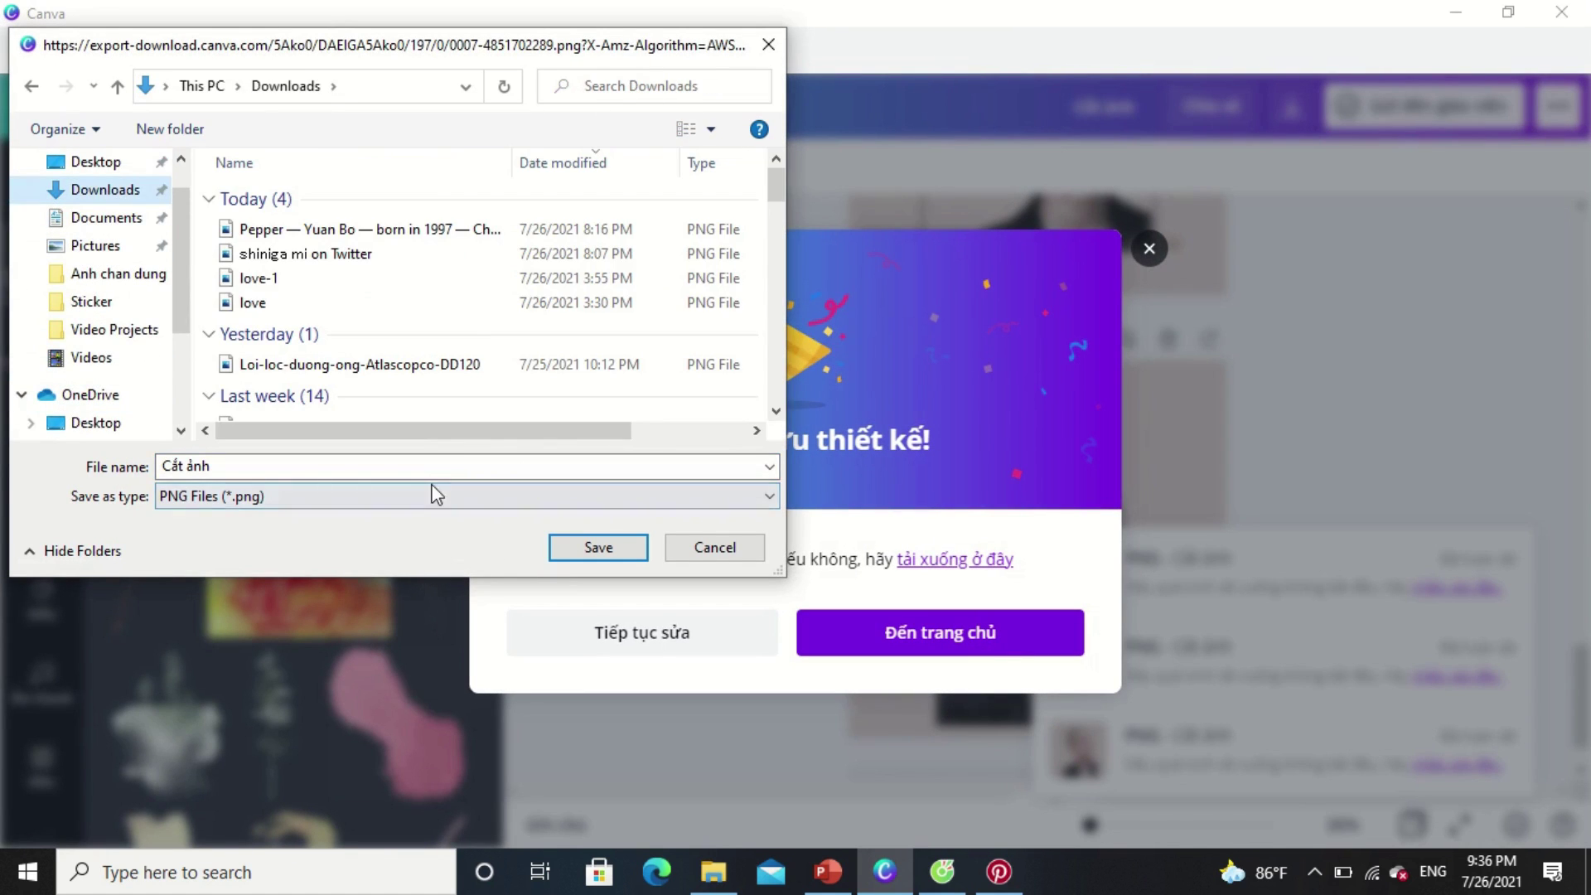
click(437, 464)
double_click(437, 464)
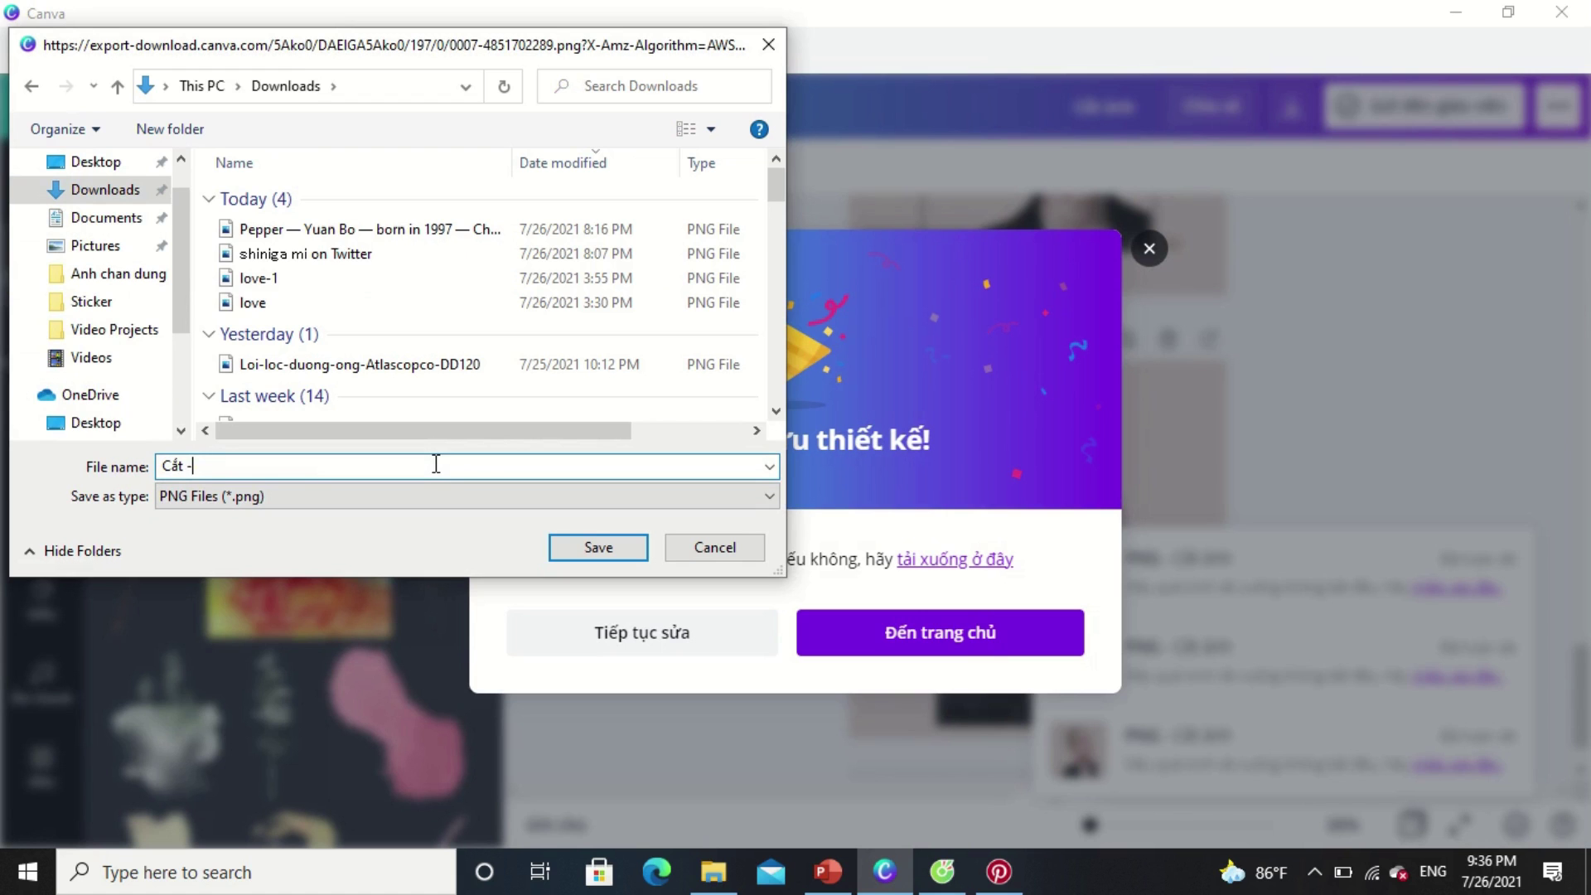
click(597, 548)
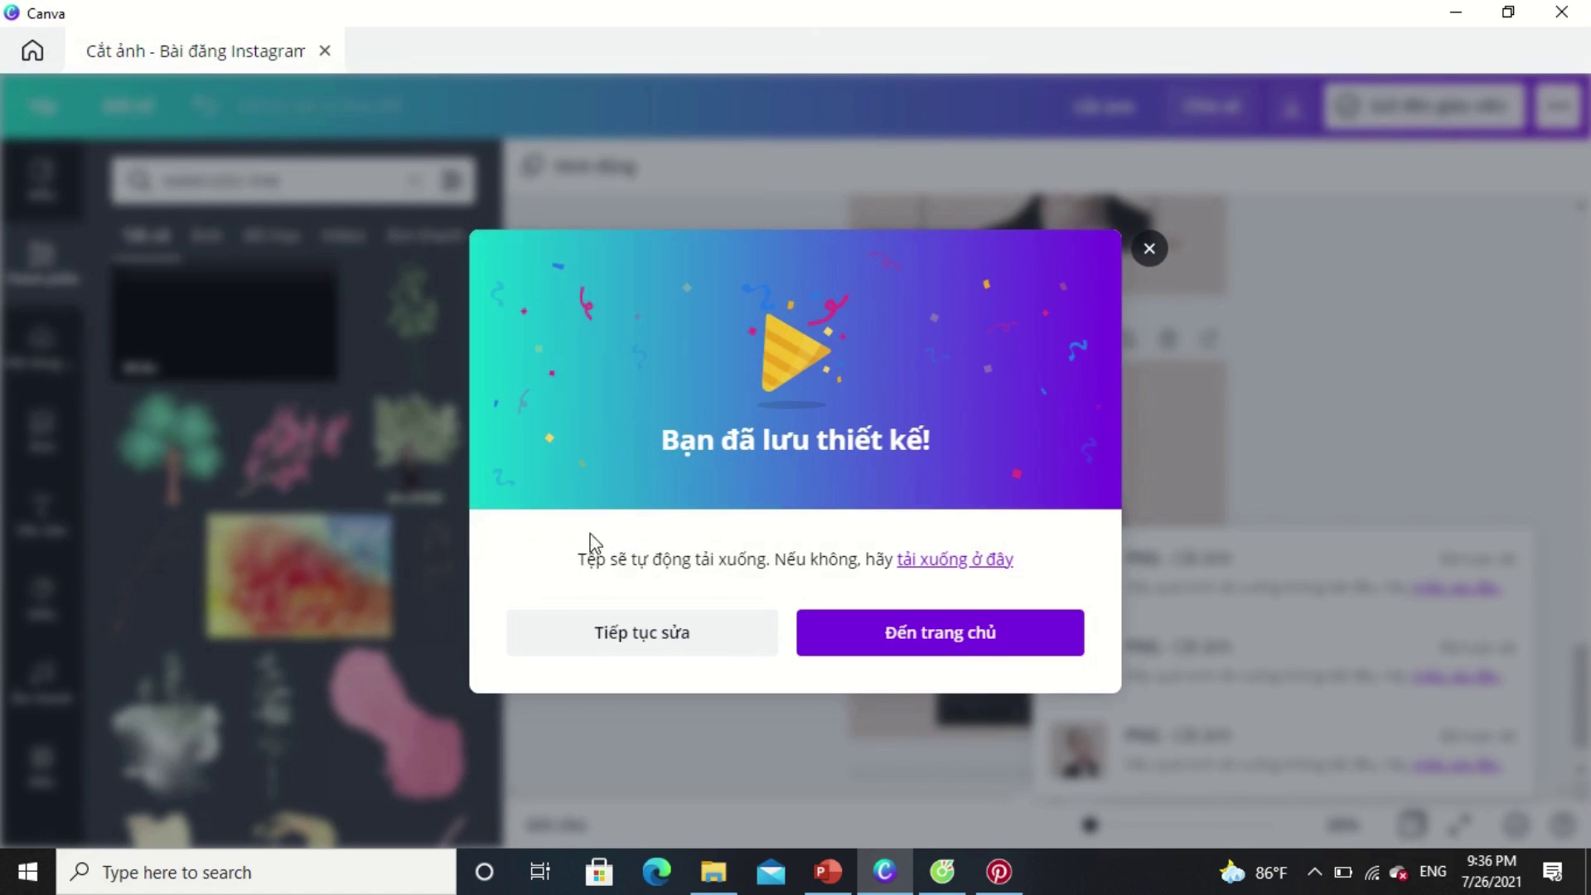
click(1152, 247)
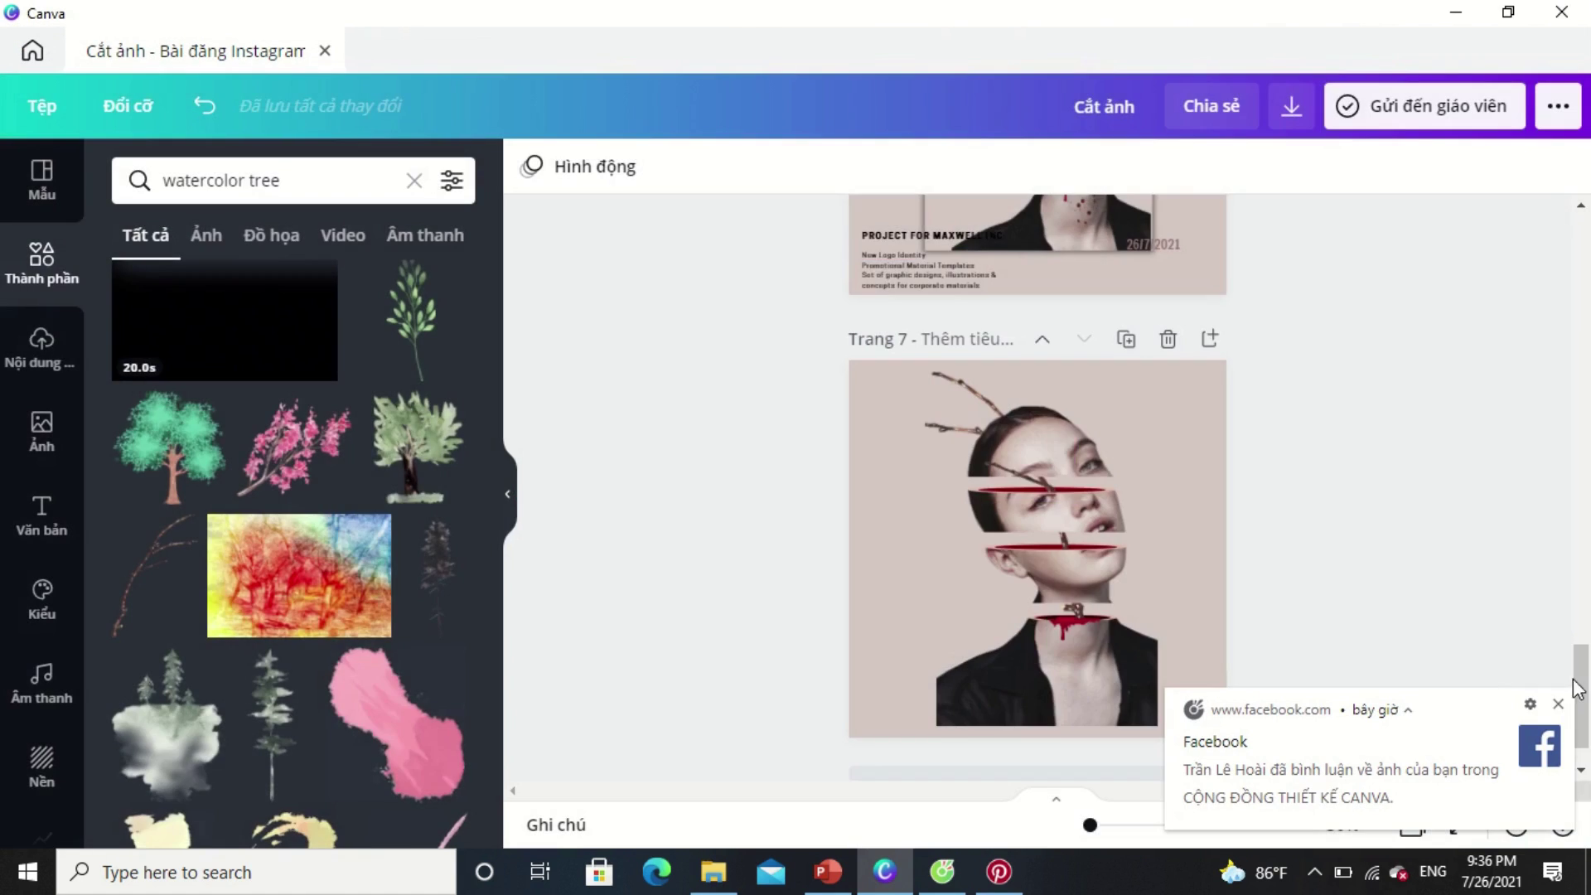
click(1558, 704)
Add a page after page 7, upload the exported sliced-portrait PNG and place it on the new page.
scroll(1393, 588, down, 1)
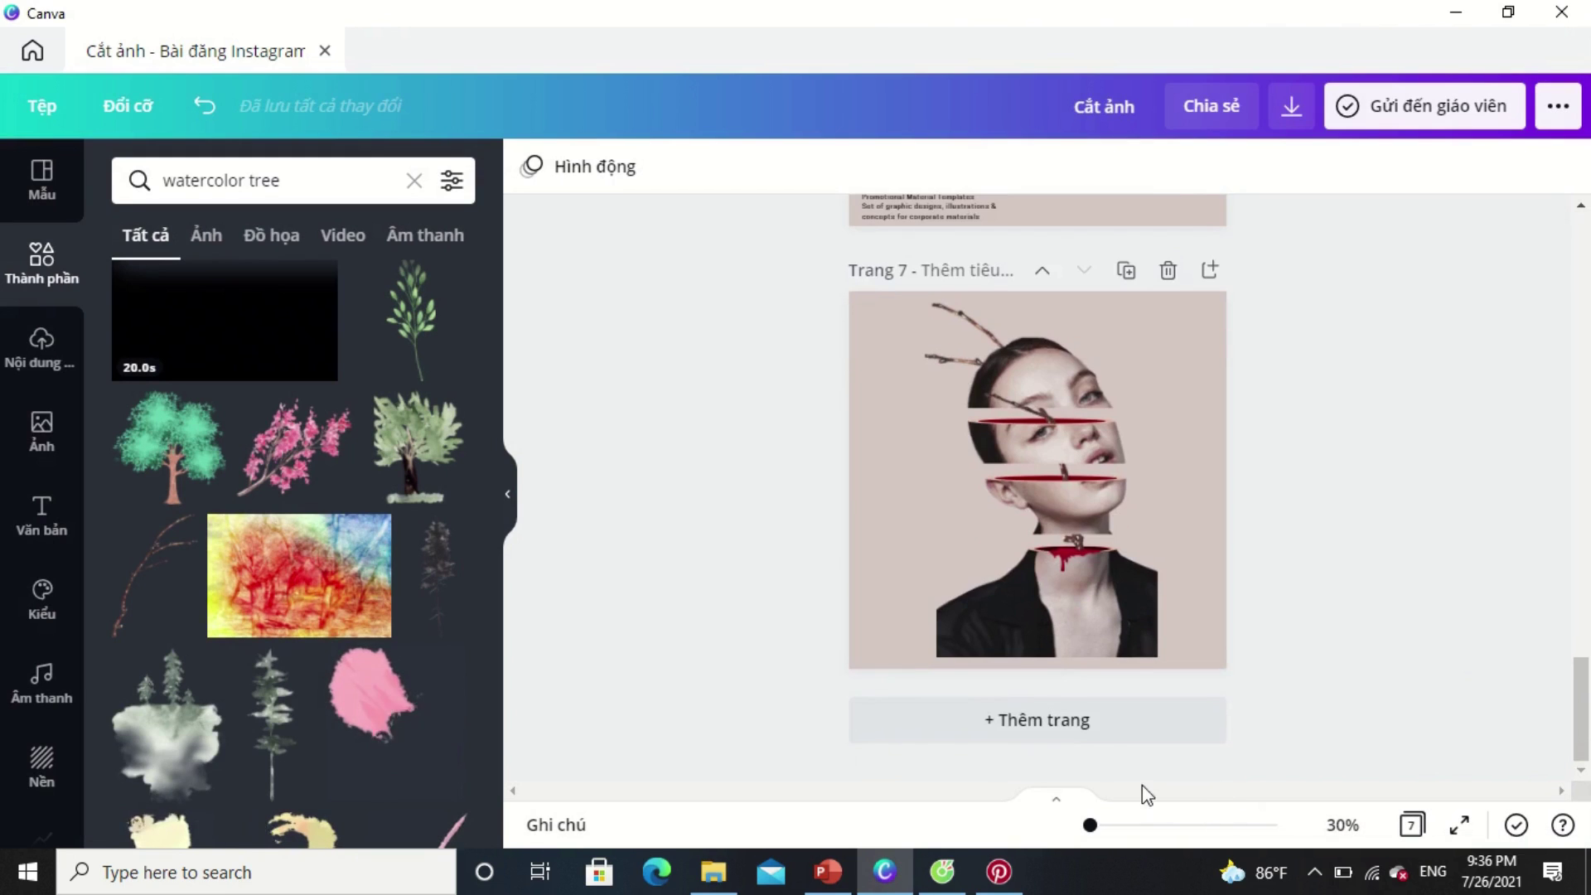
click(1077, 721)
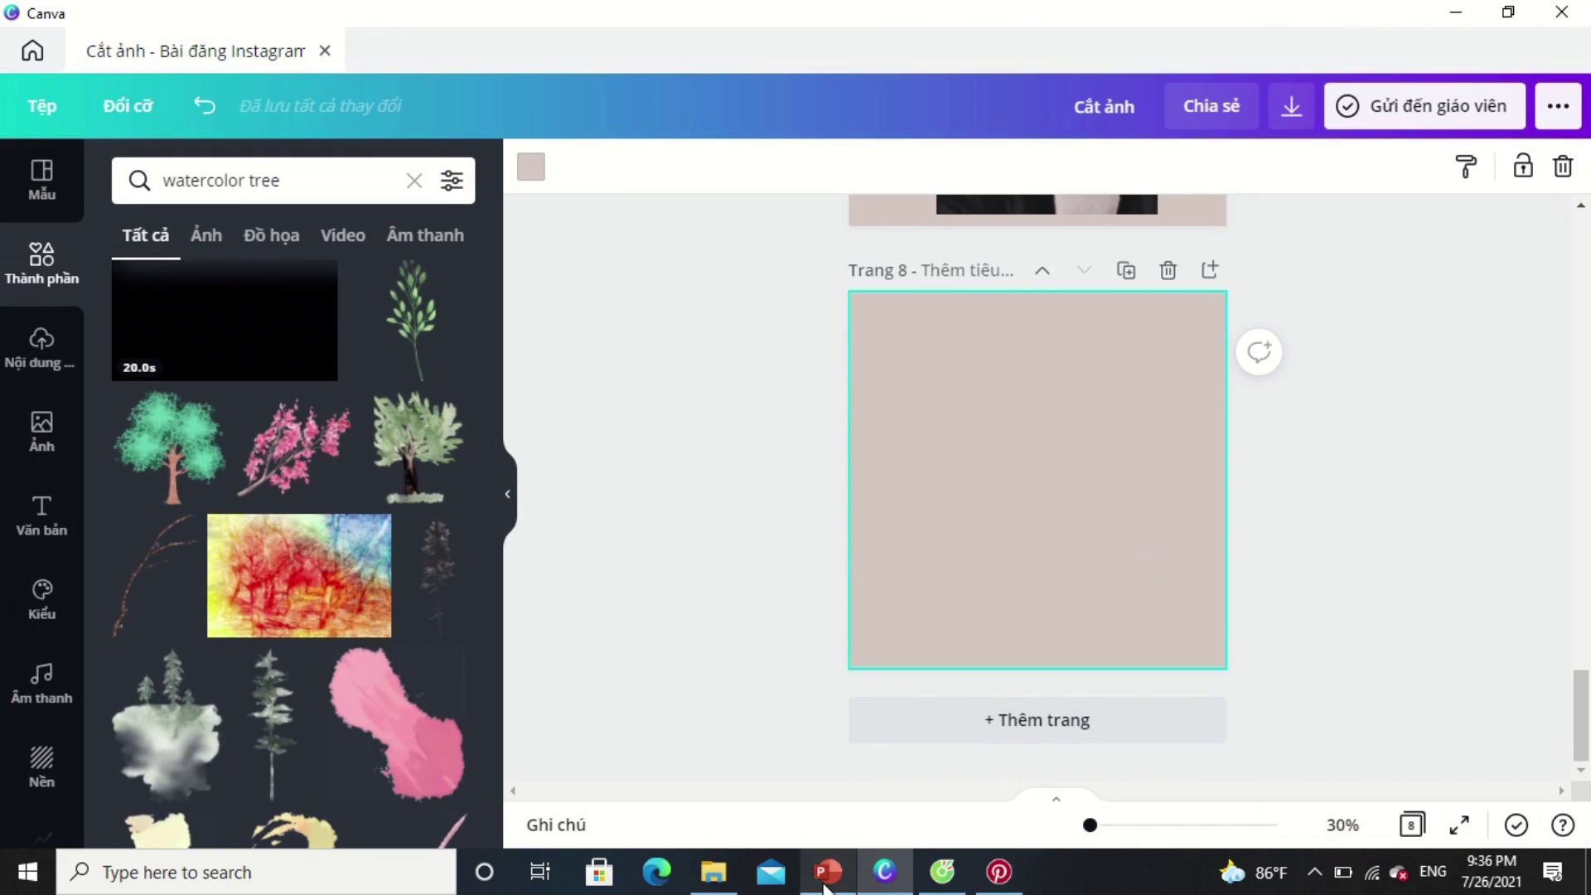
click(713, 872)
drag(485, 421, 544, 526)
click(325, 423)
click(495, 441)
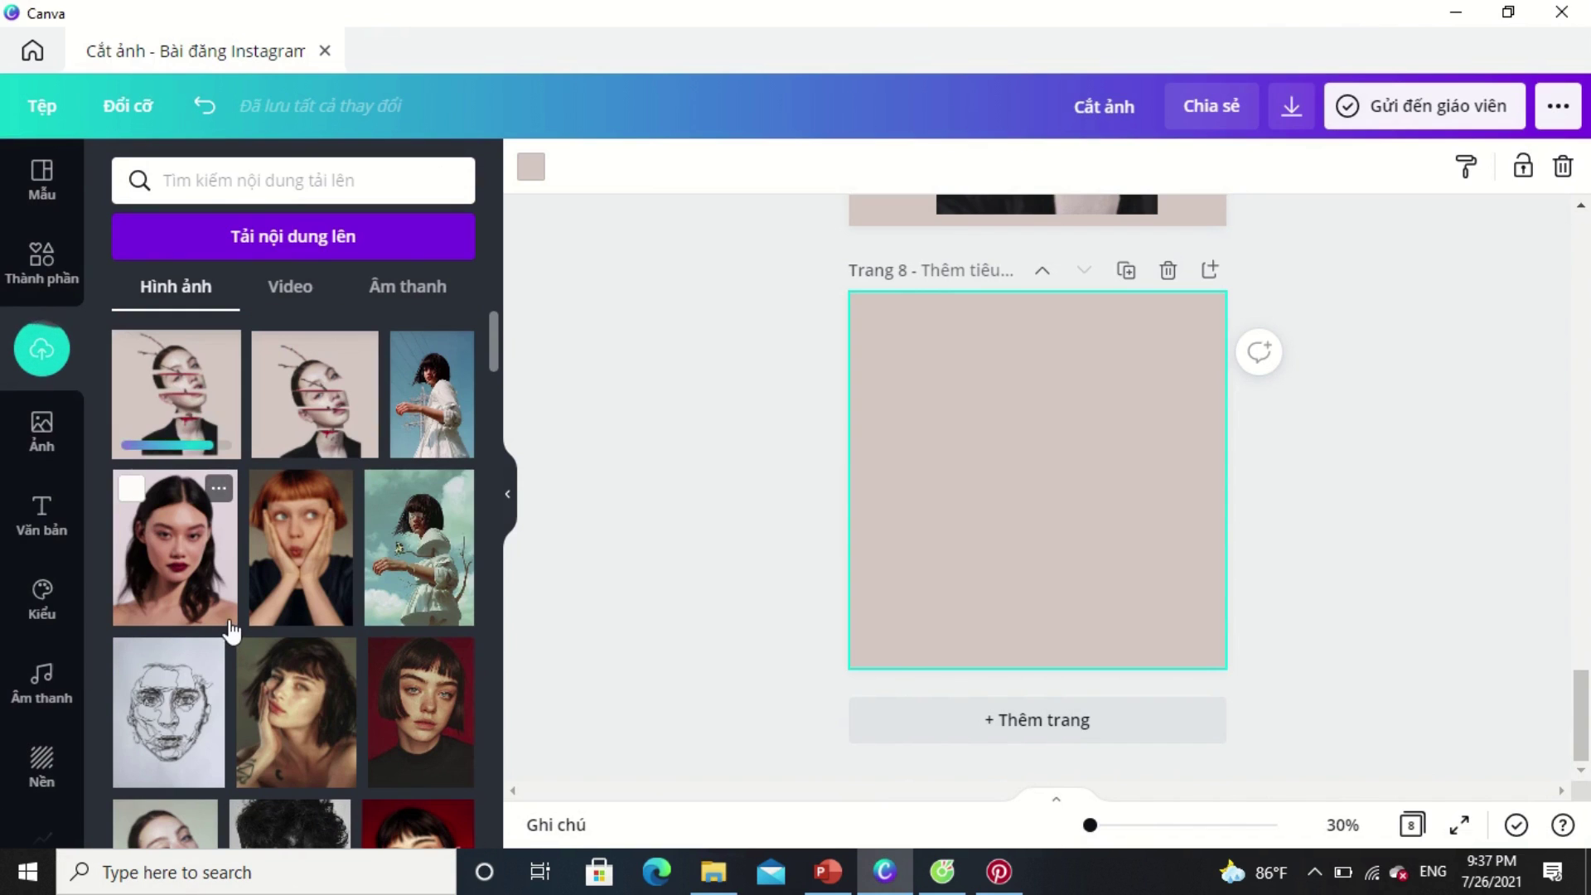
click(175, 389)
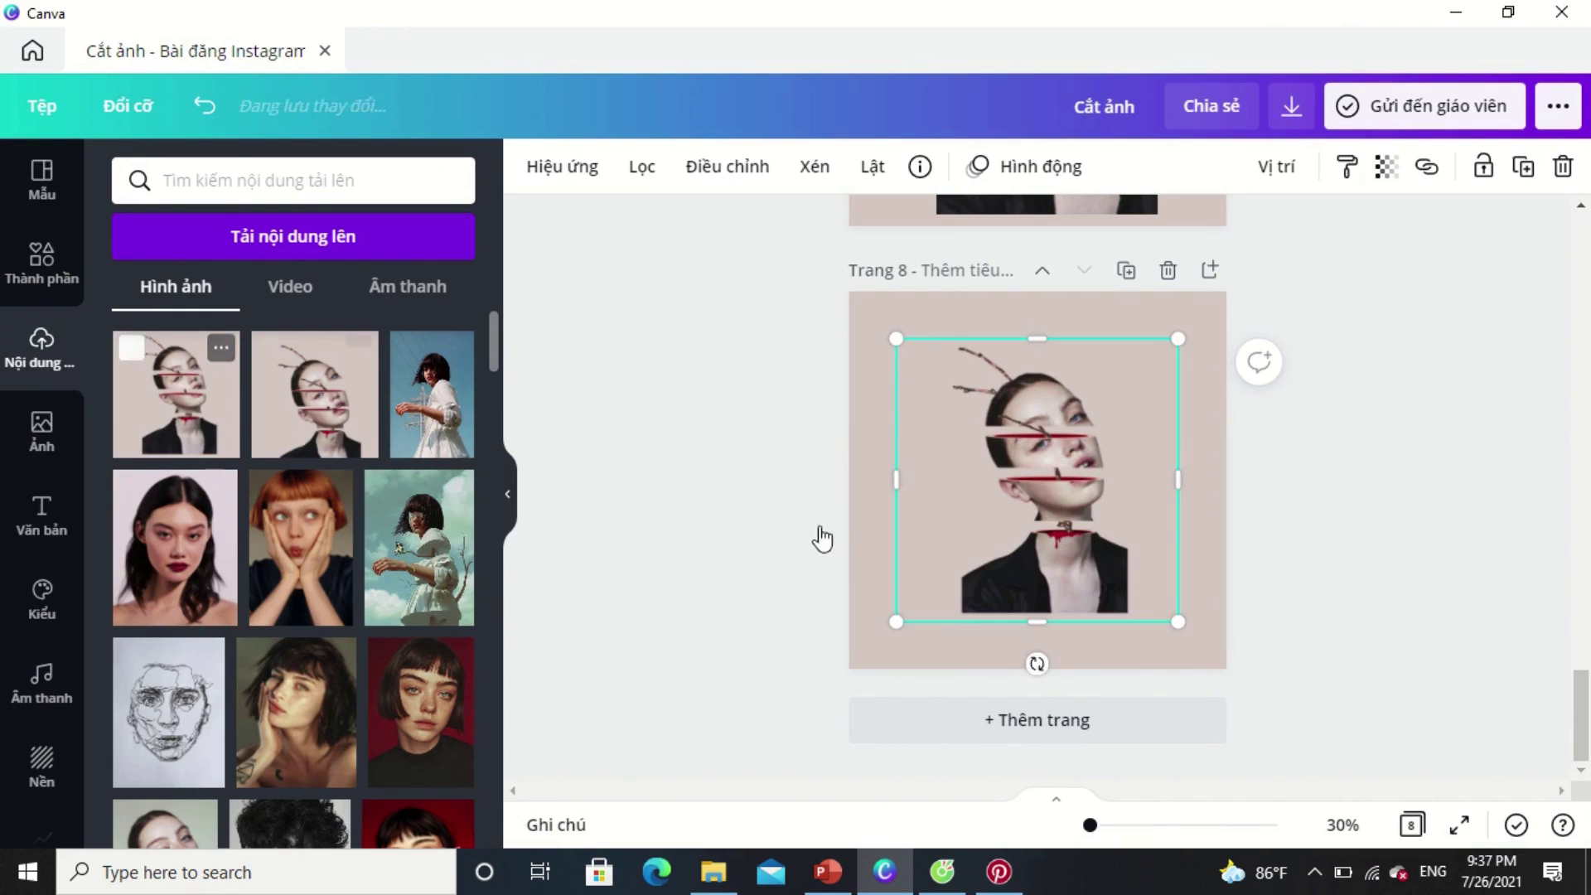
Crop the lower, right and left edges of the portrait image on page 8 closely around the figure.
drag(1092, 579, 1036, 582)
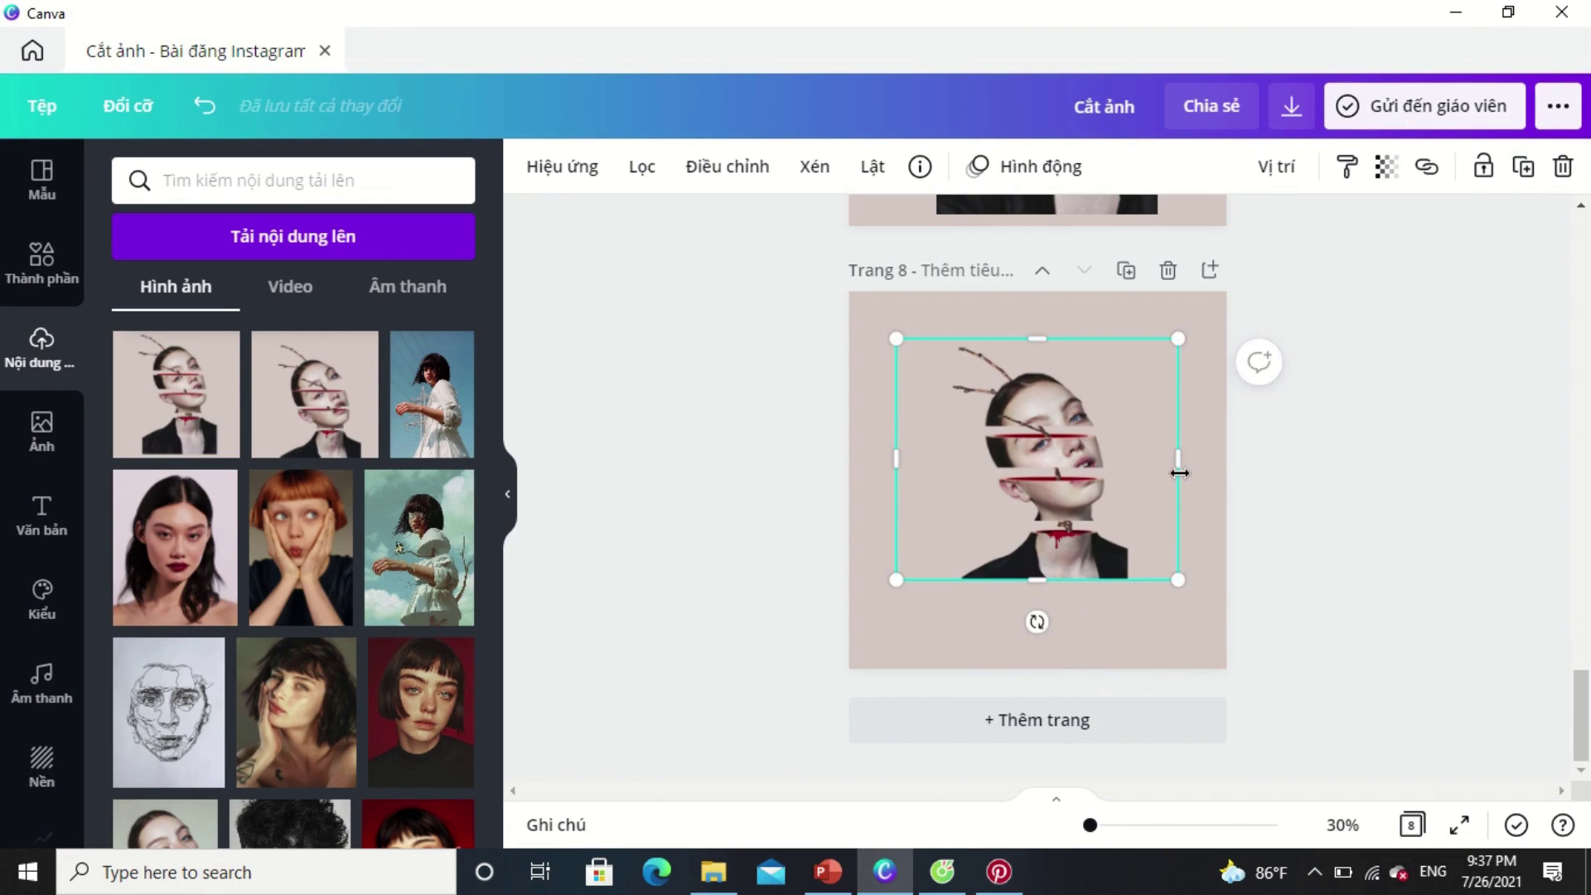
drag(1180, 468, 1131, 464)
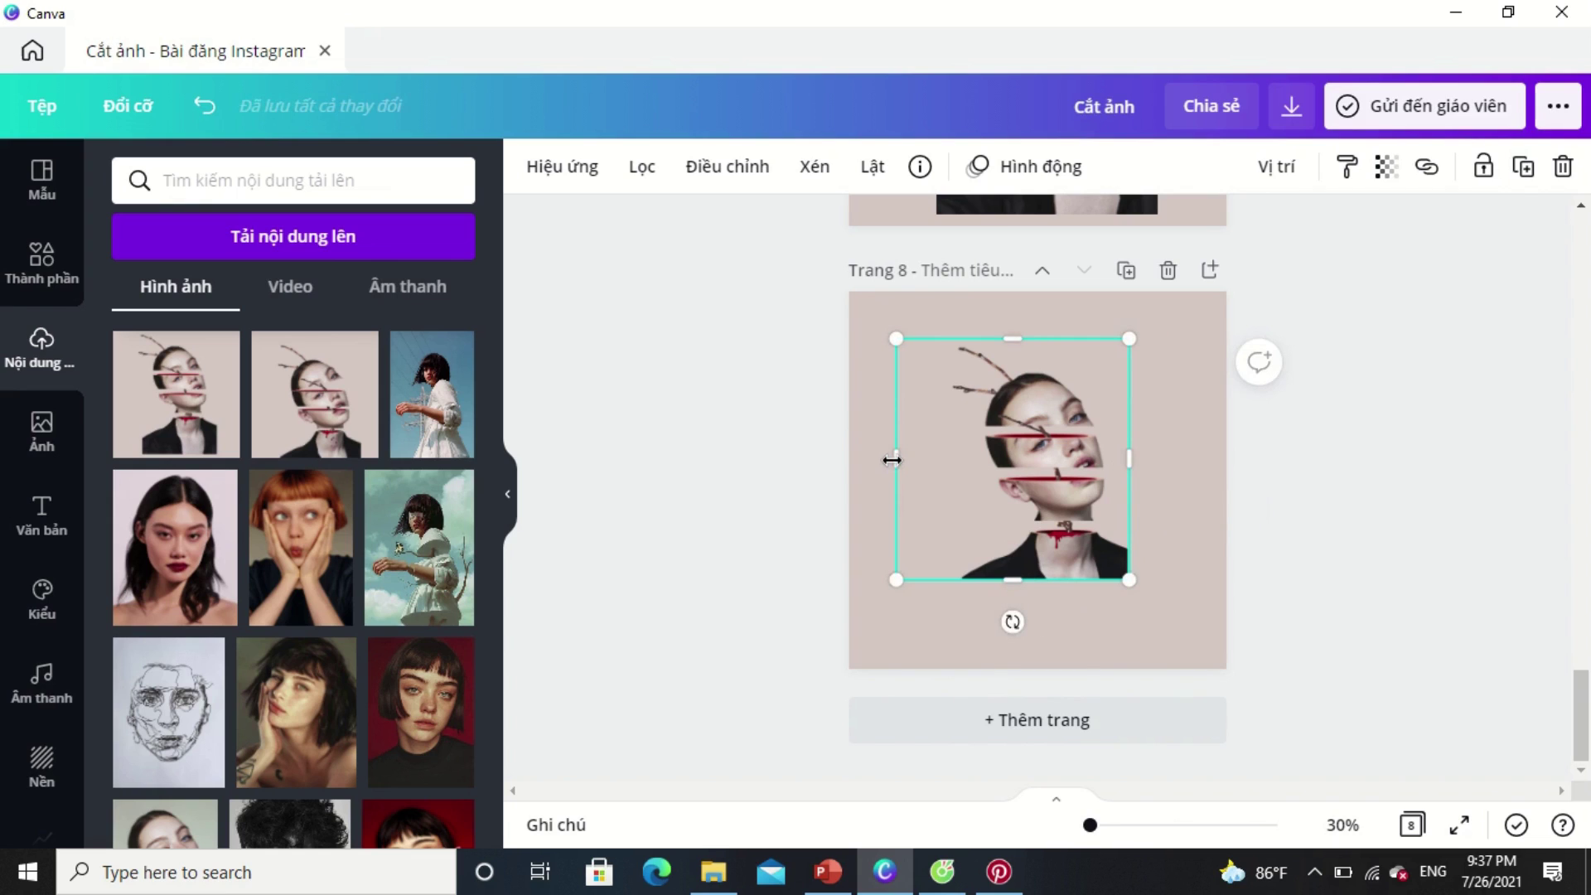
drag(891, 459, 926, 460)
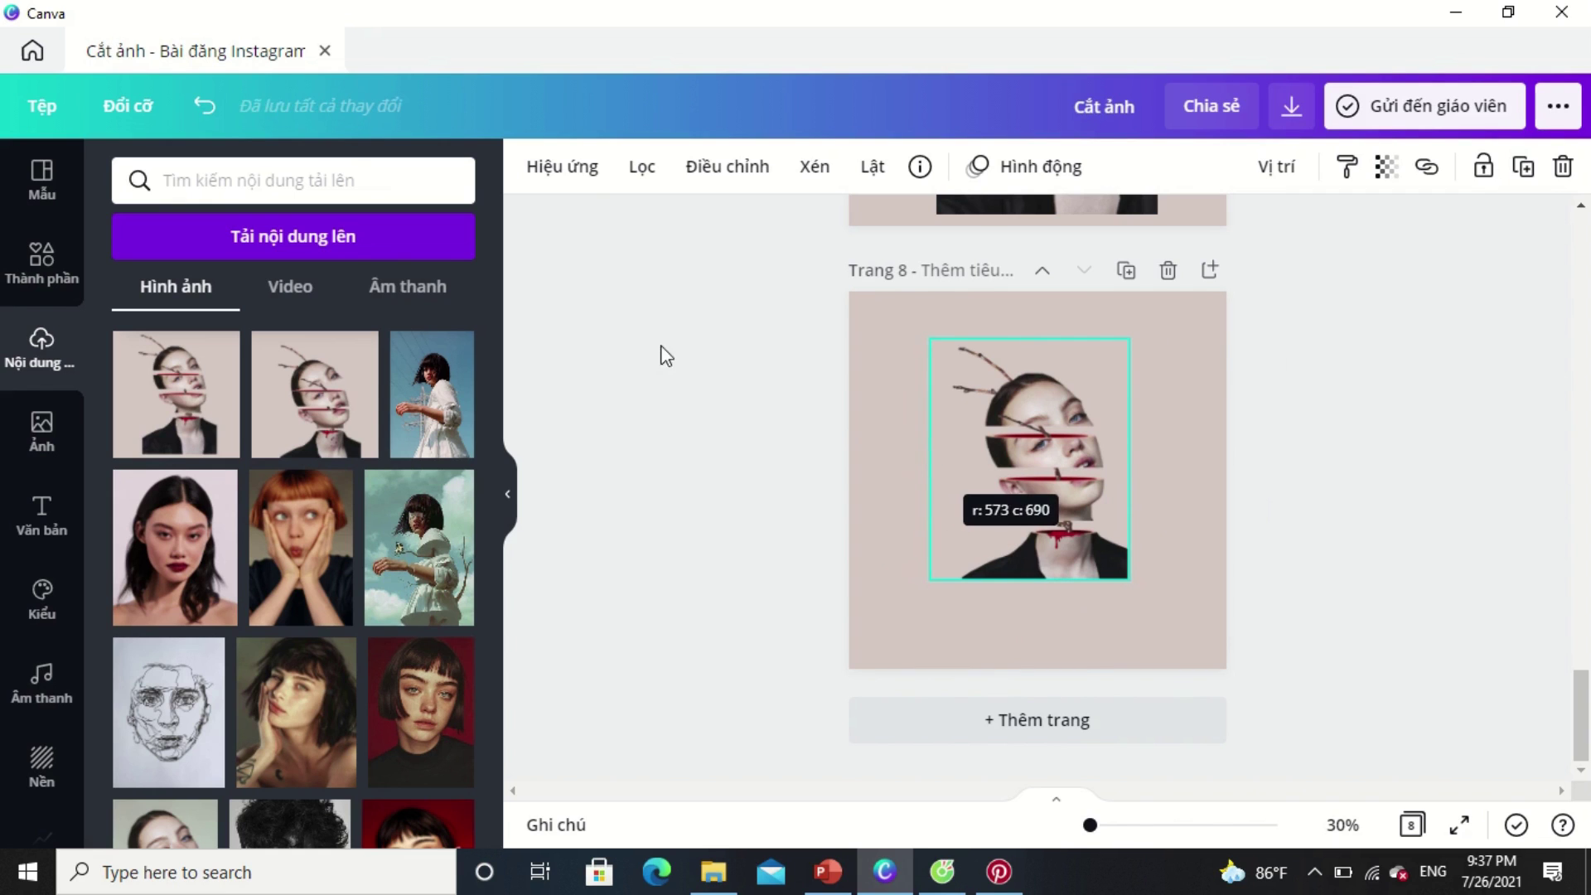
Add the Phát sáng (glow) effect from the Shadows group to the cropped portrait image.
click(563, 166)
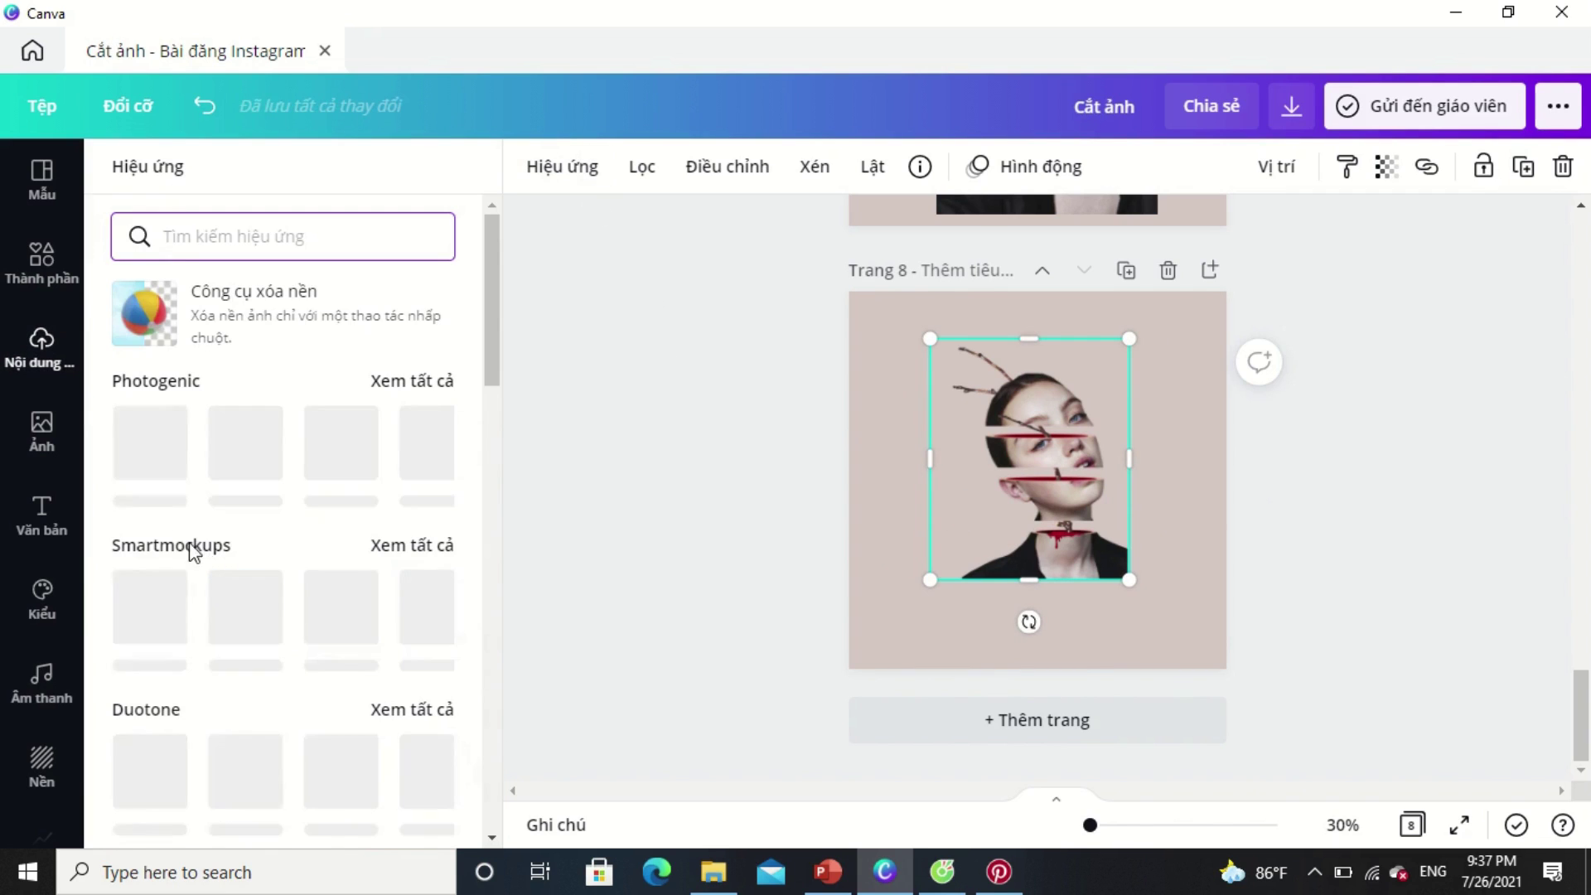
scroll(151, 628, down, 5)
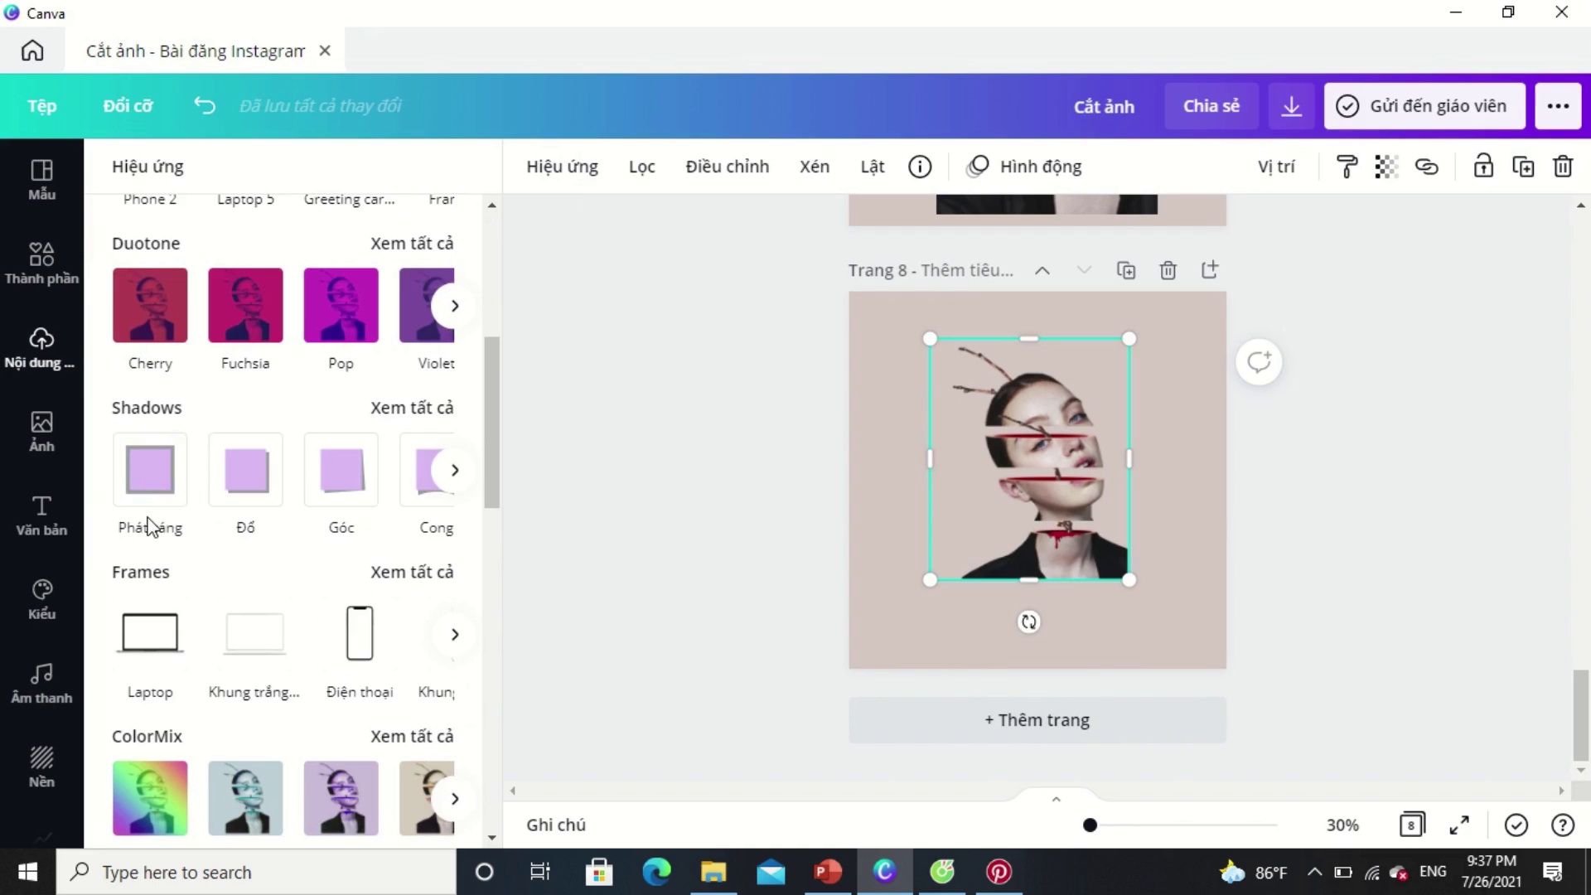
click(142, 498)
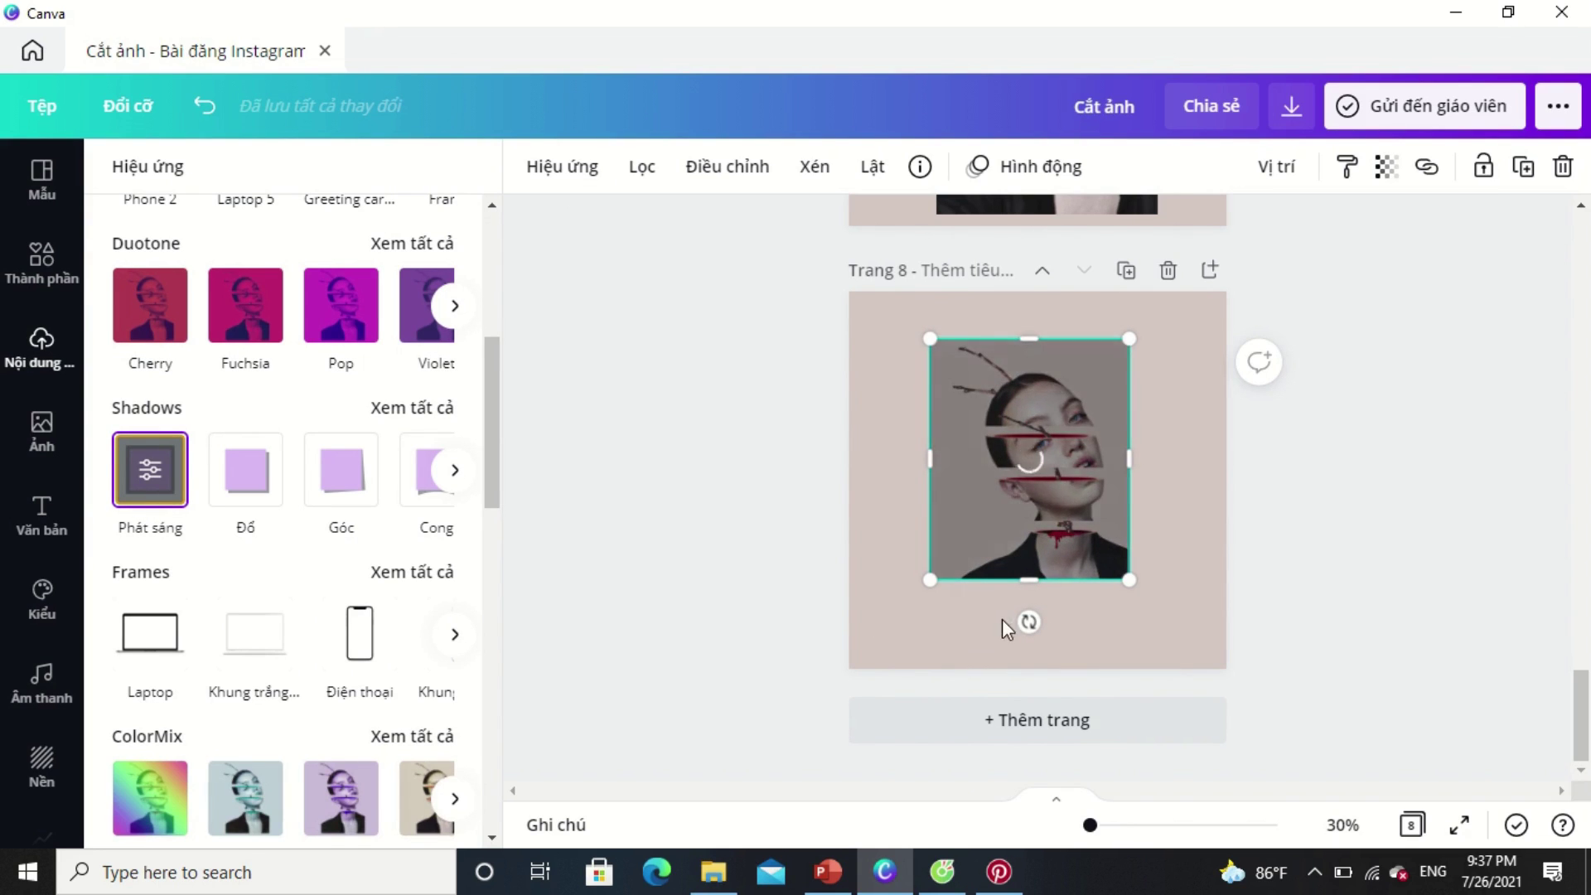
Enlarge the shadowed portrait and centre it horizontally near the upper edge of page 8, using page 6 as reference, and apply the effect.
drag(1129, 579, 1205, 667)
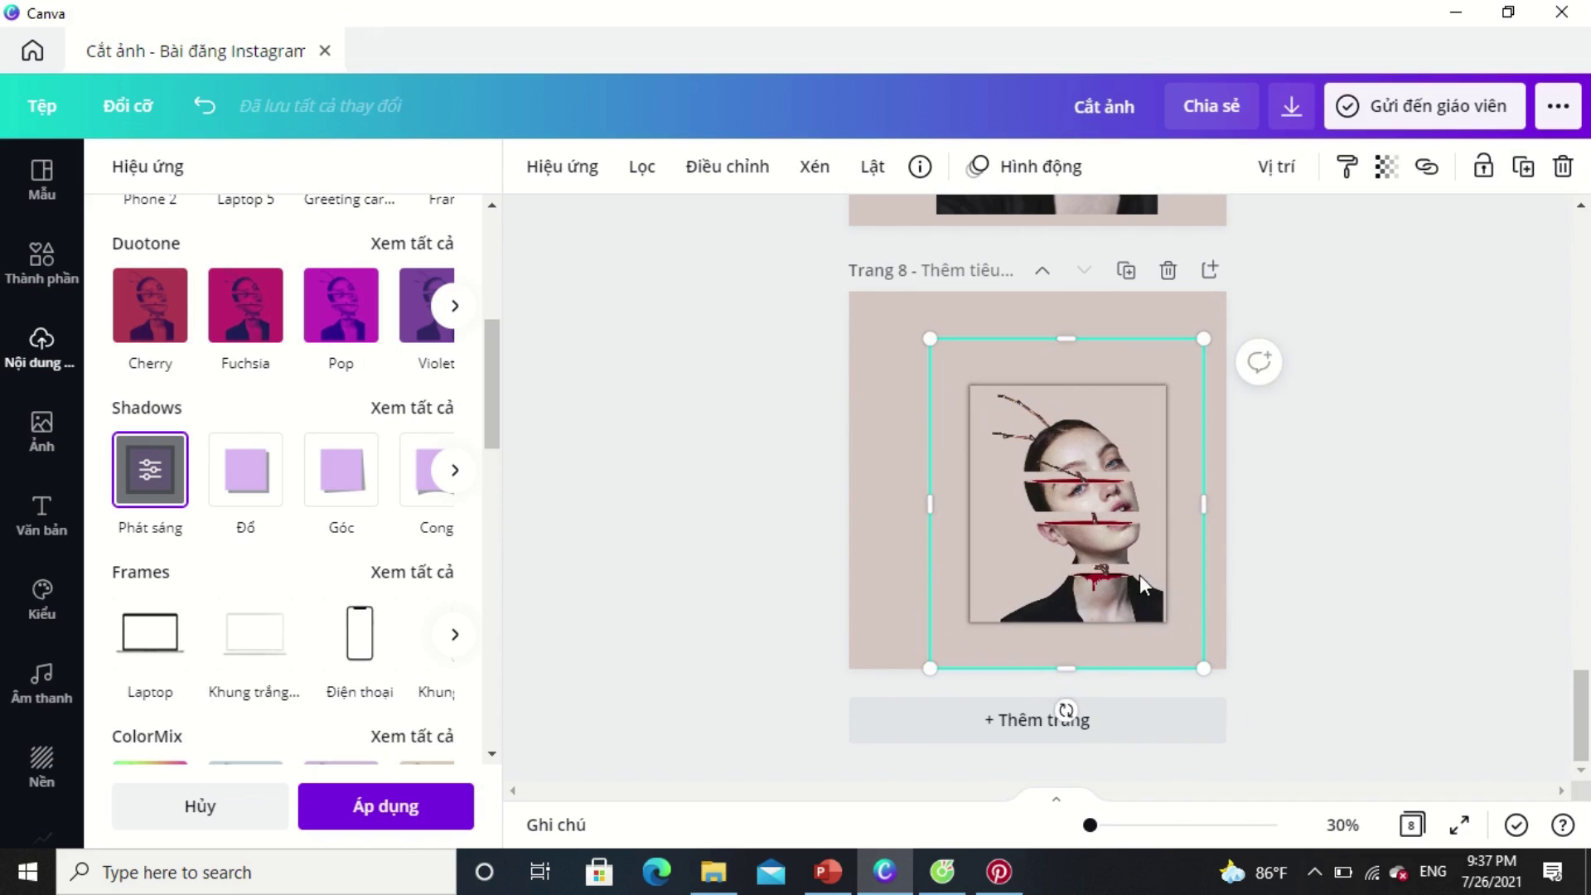
mouse_move(1141, 574)
mouse_down()
mouse_move(1097, 554)
mouse_move(1109, 570)
mouse_up()
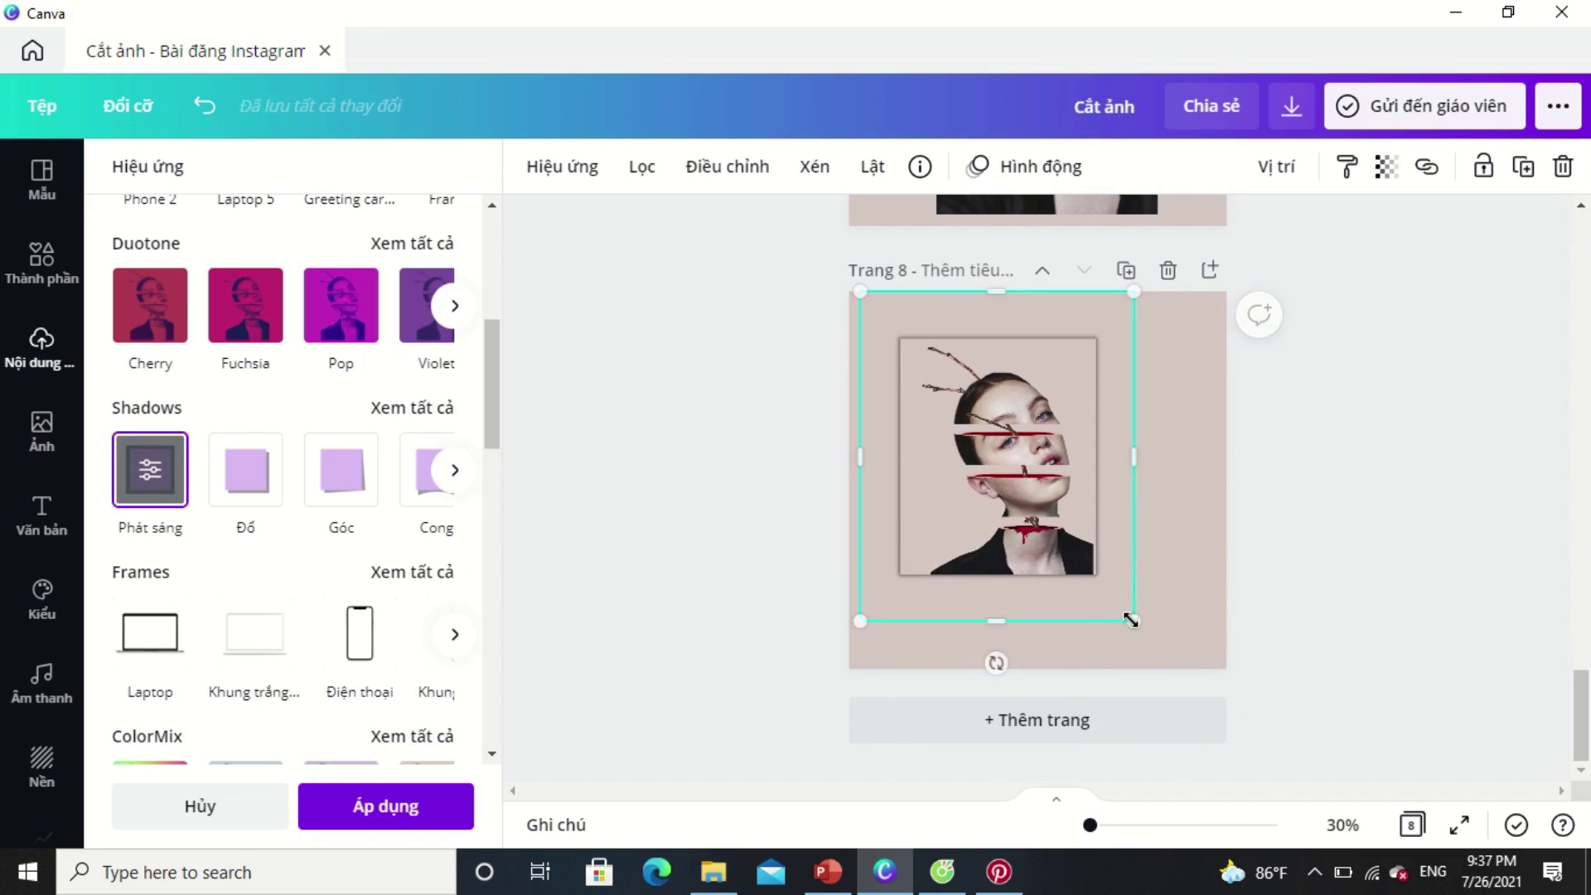
drag(1161, 646, 1222, 721)
drag(1132, 616, 1144, 586)
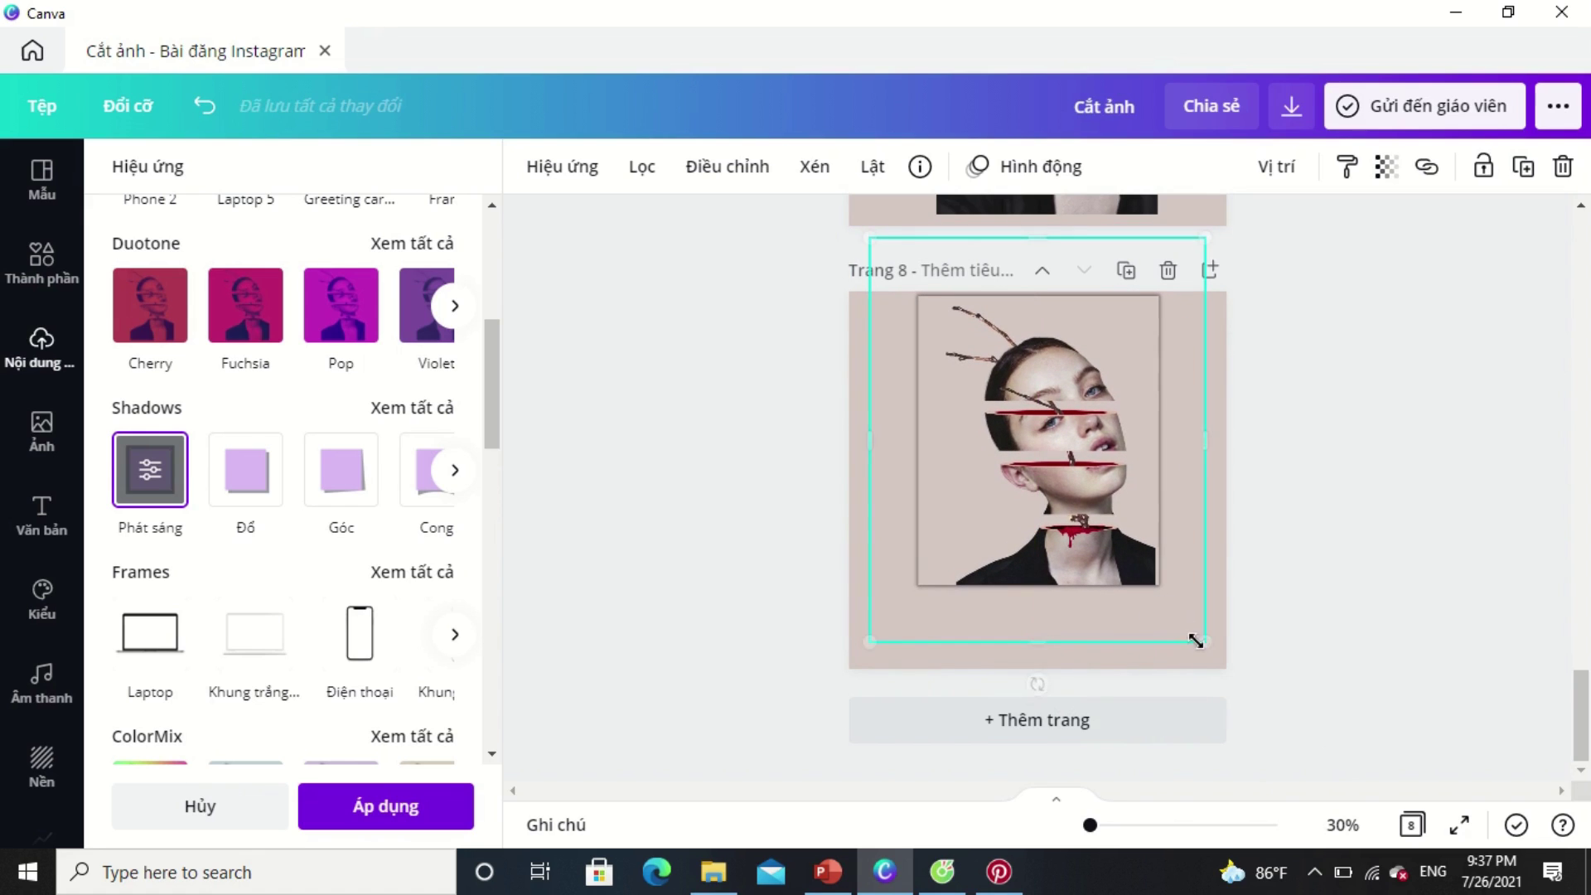
drag(1206, 649, 1188, 635)
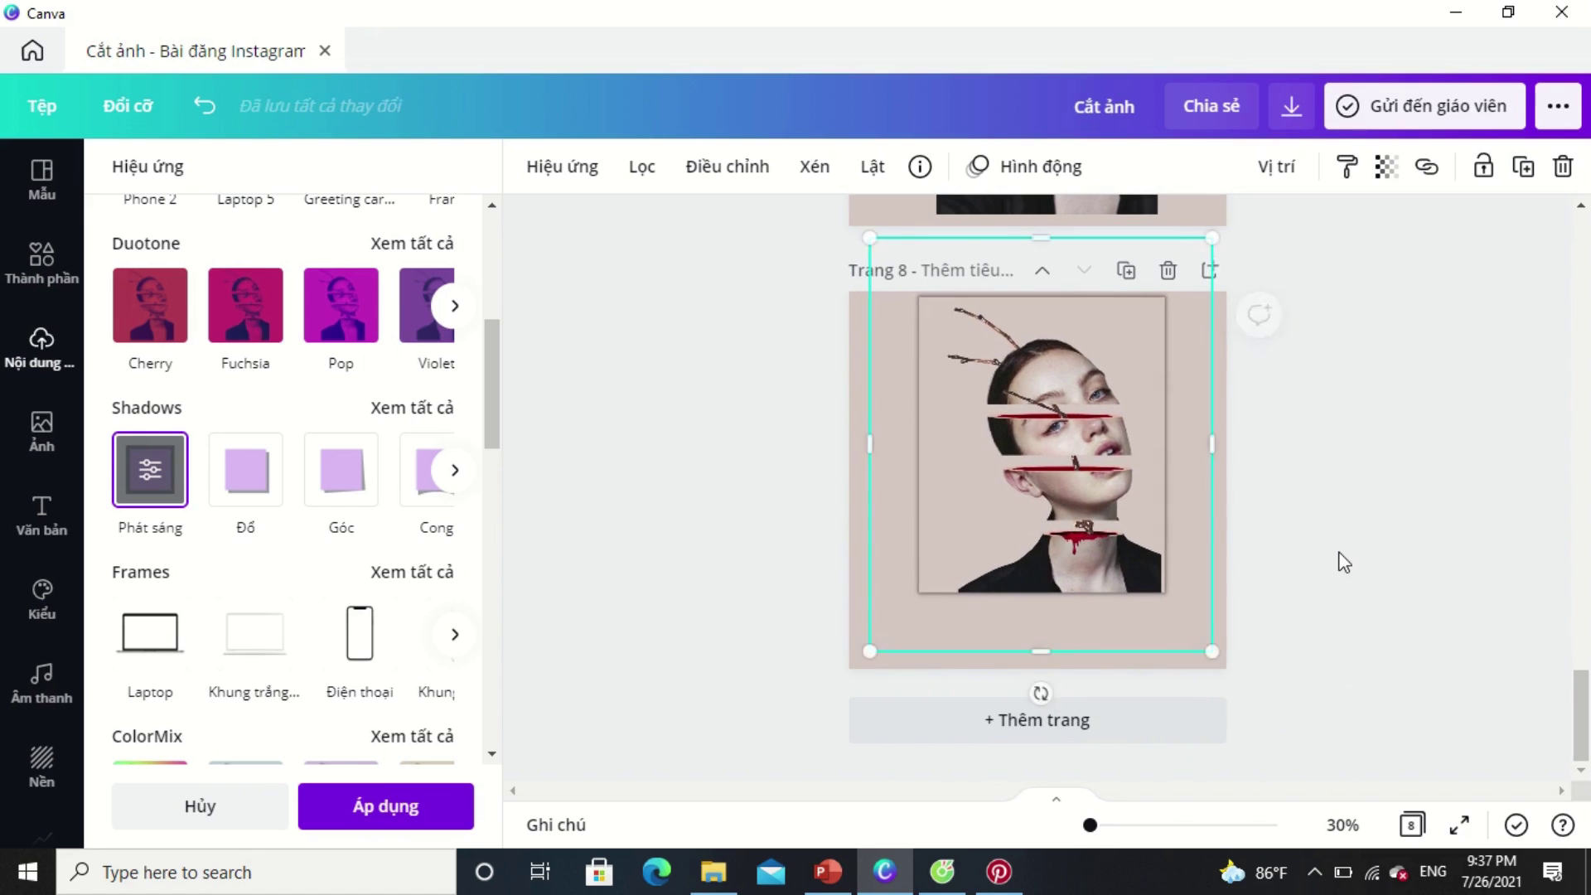
scroll(1341, 558, up, 5)
scroll(1342, 562, up, 6)
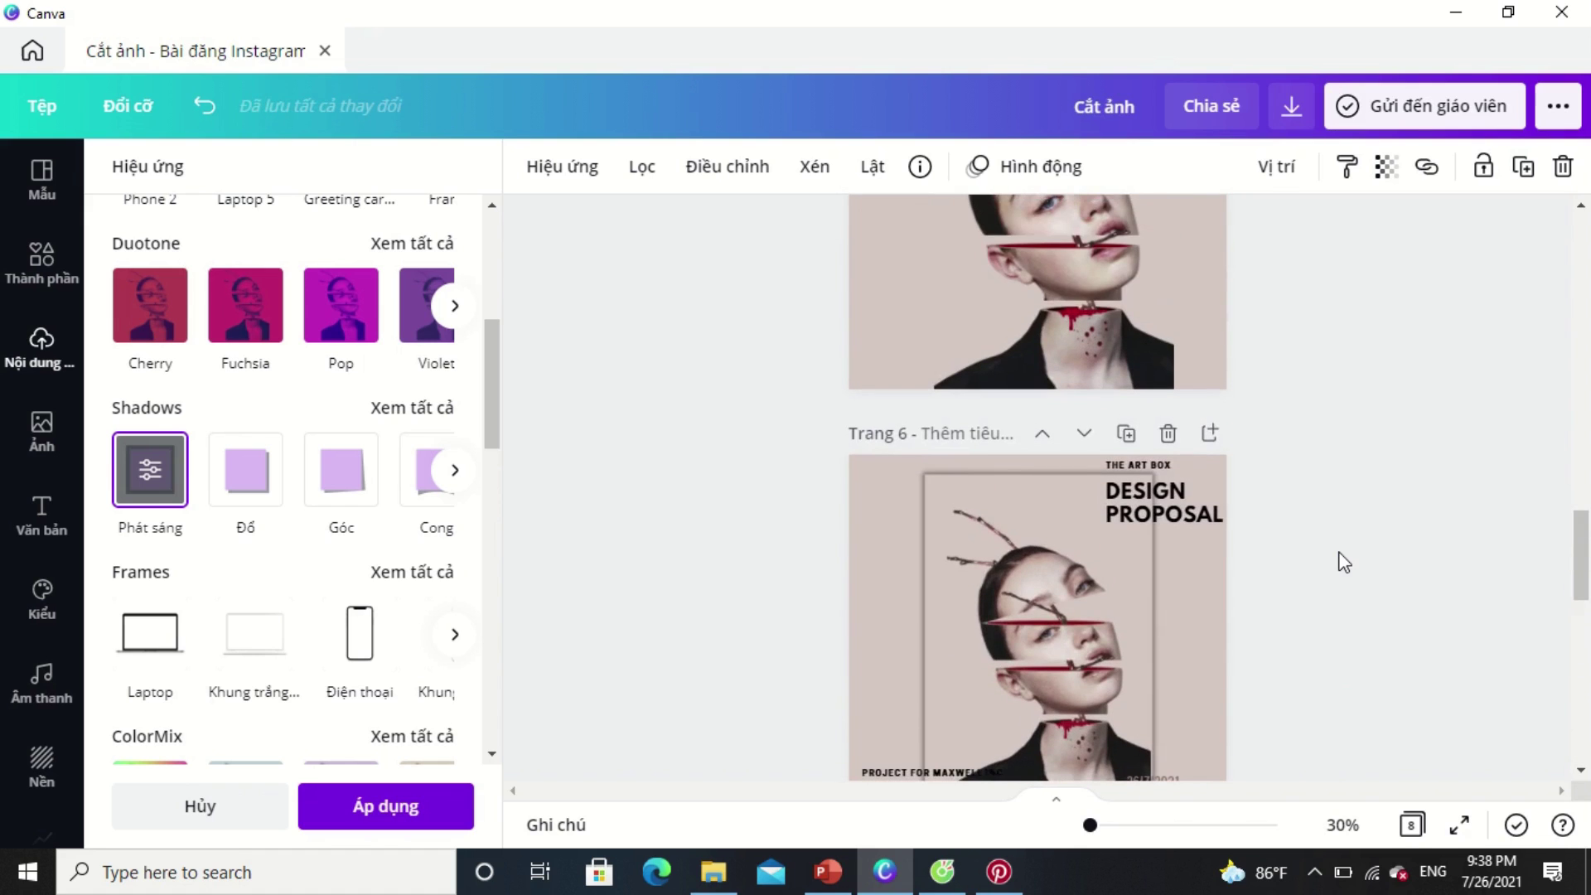
scroll(1343, 562, down, 8)
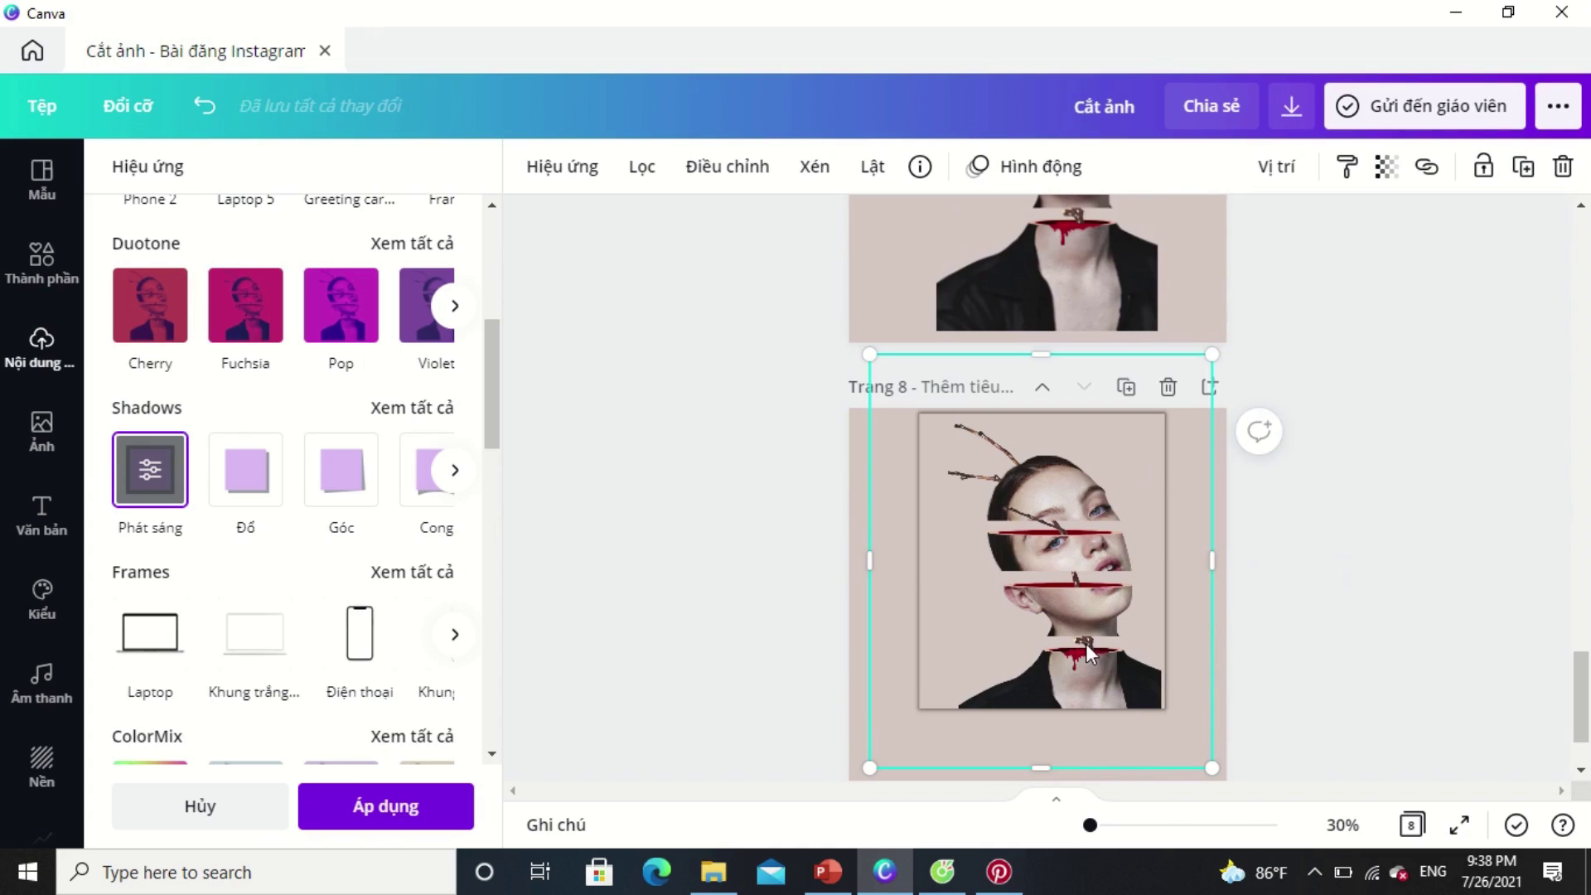
drag(1078, 643, 1086, 644)
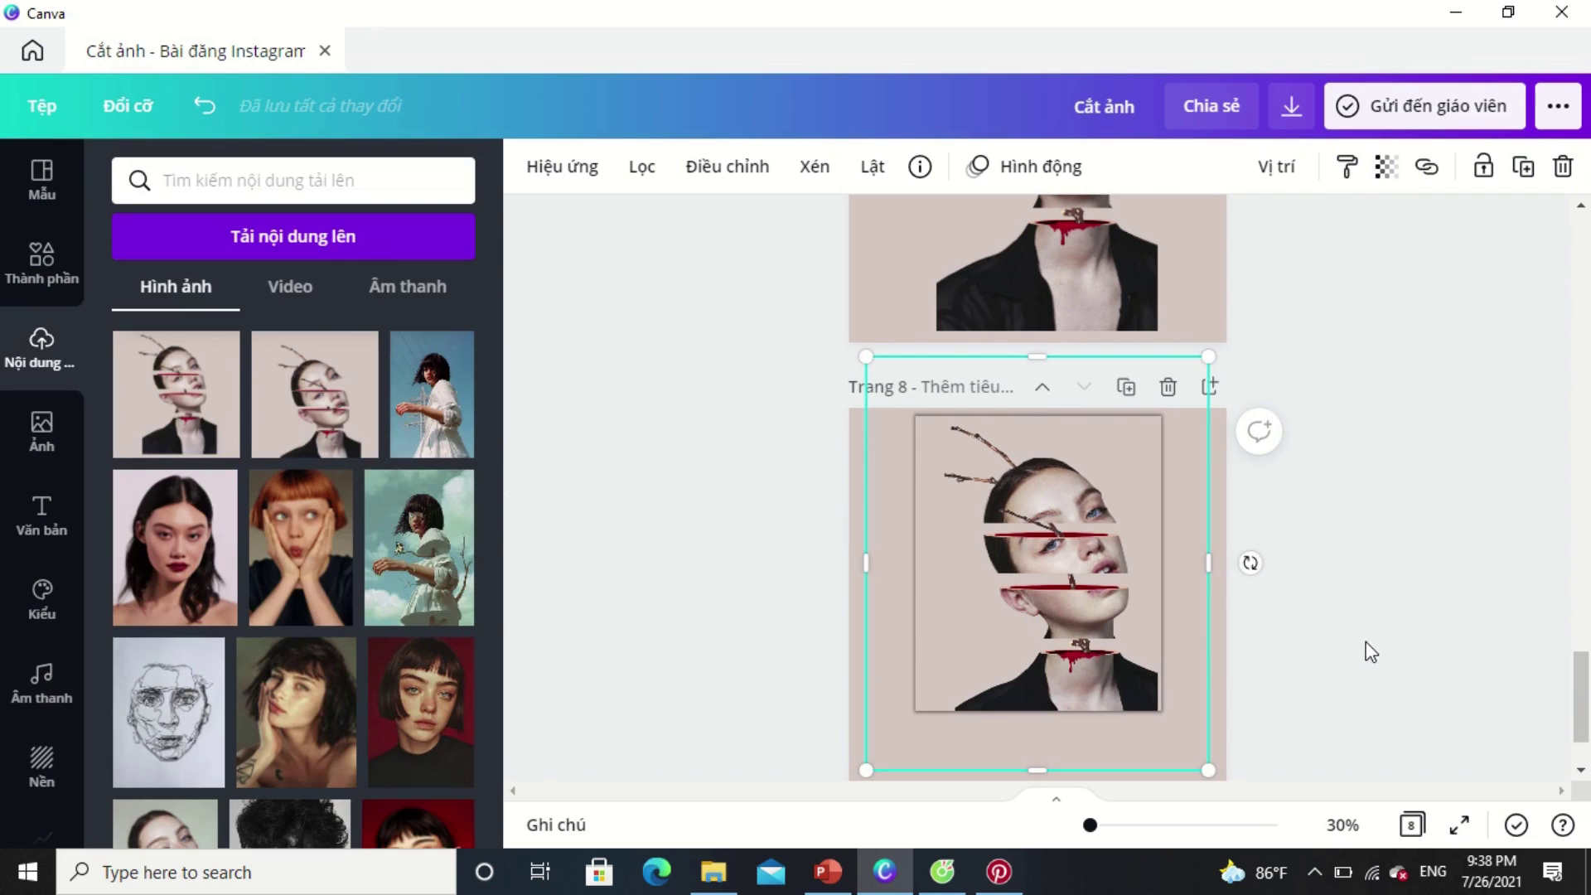
Add the "THE ART BOX / DESIGN PROPOSAL" text combination to page 8.
click(46, 518)
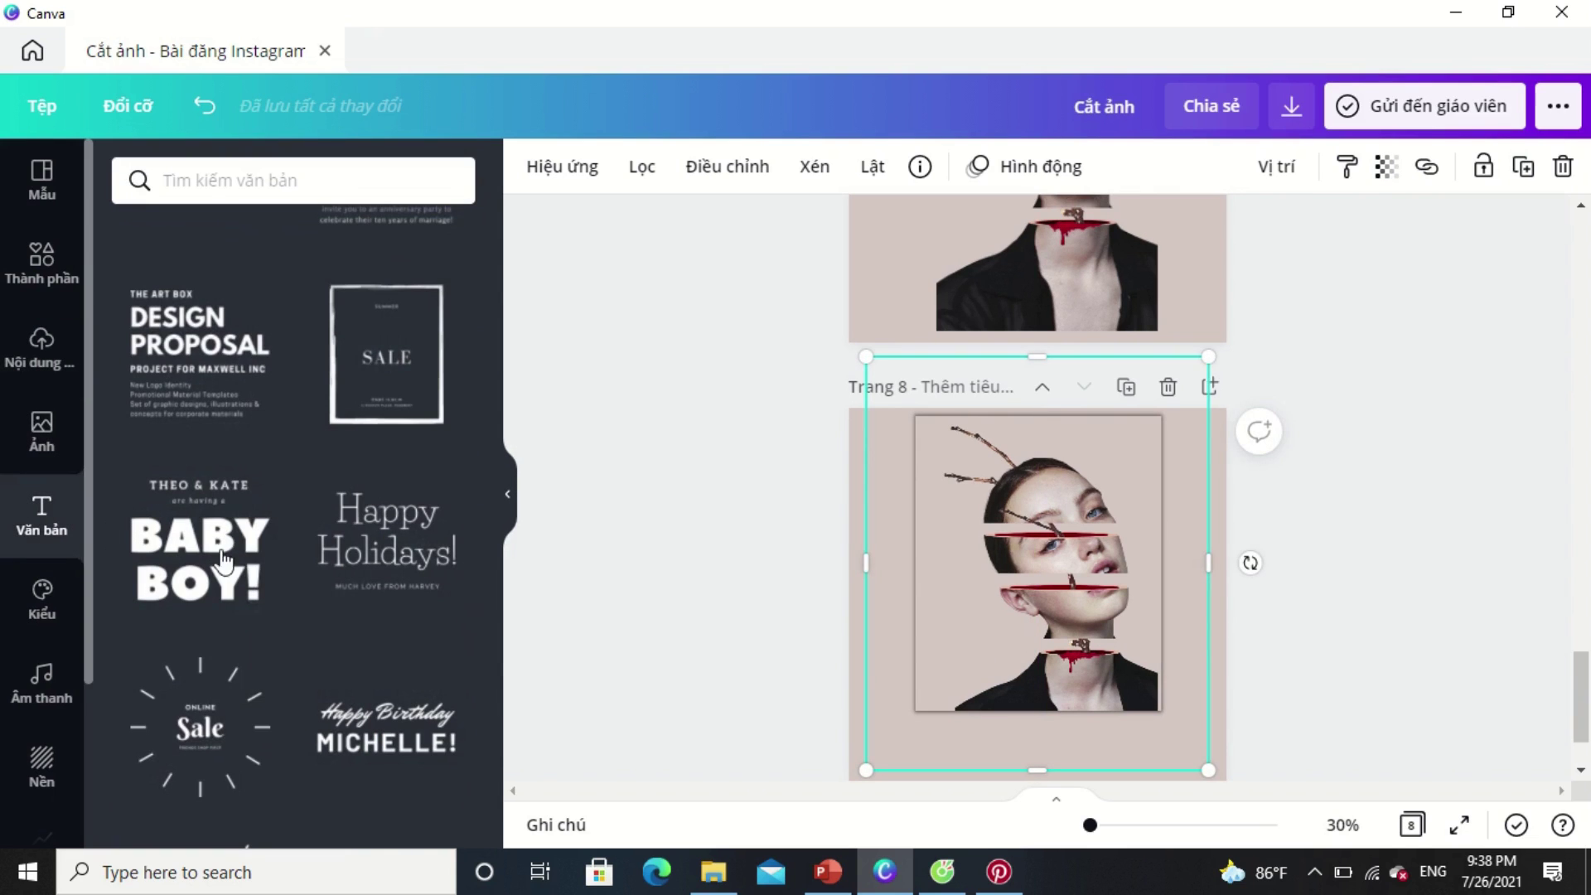
click(192, 383)
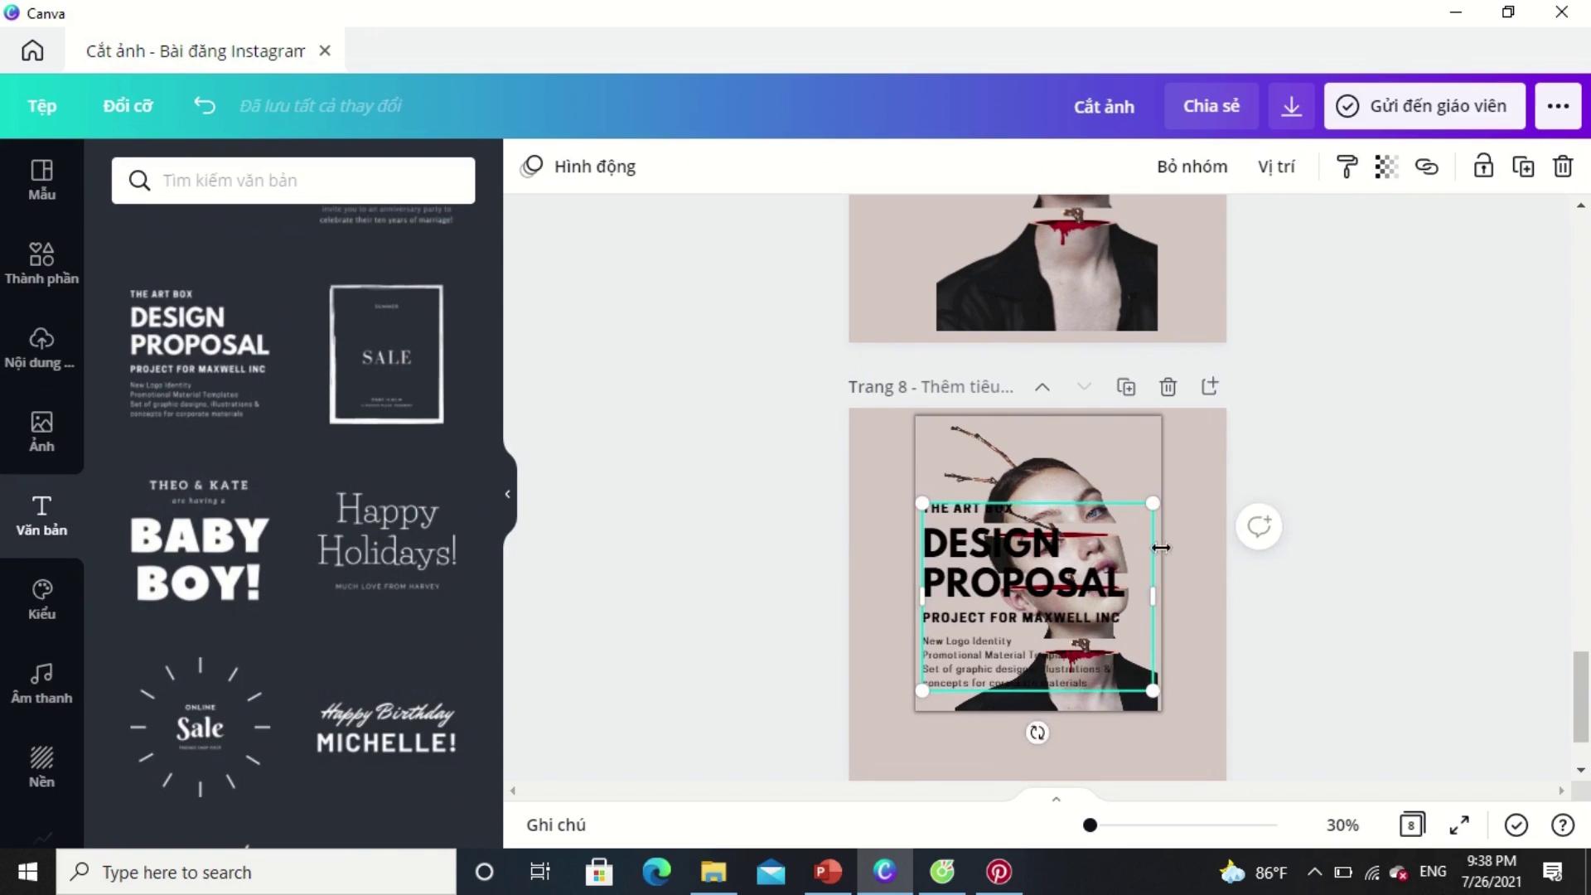
scroll(1232, 348, down, 2)
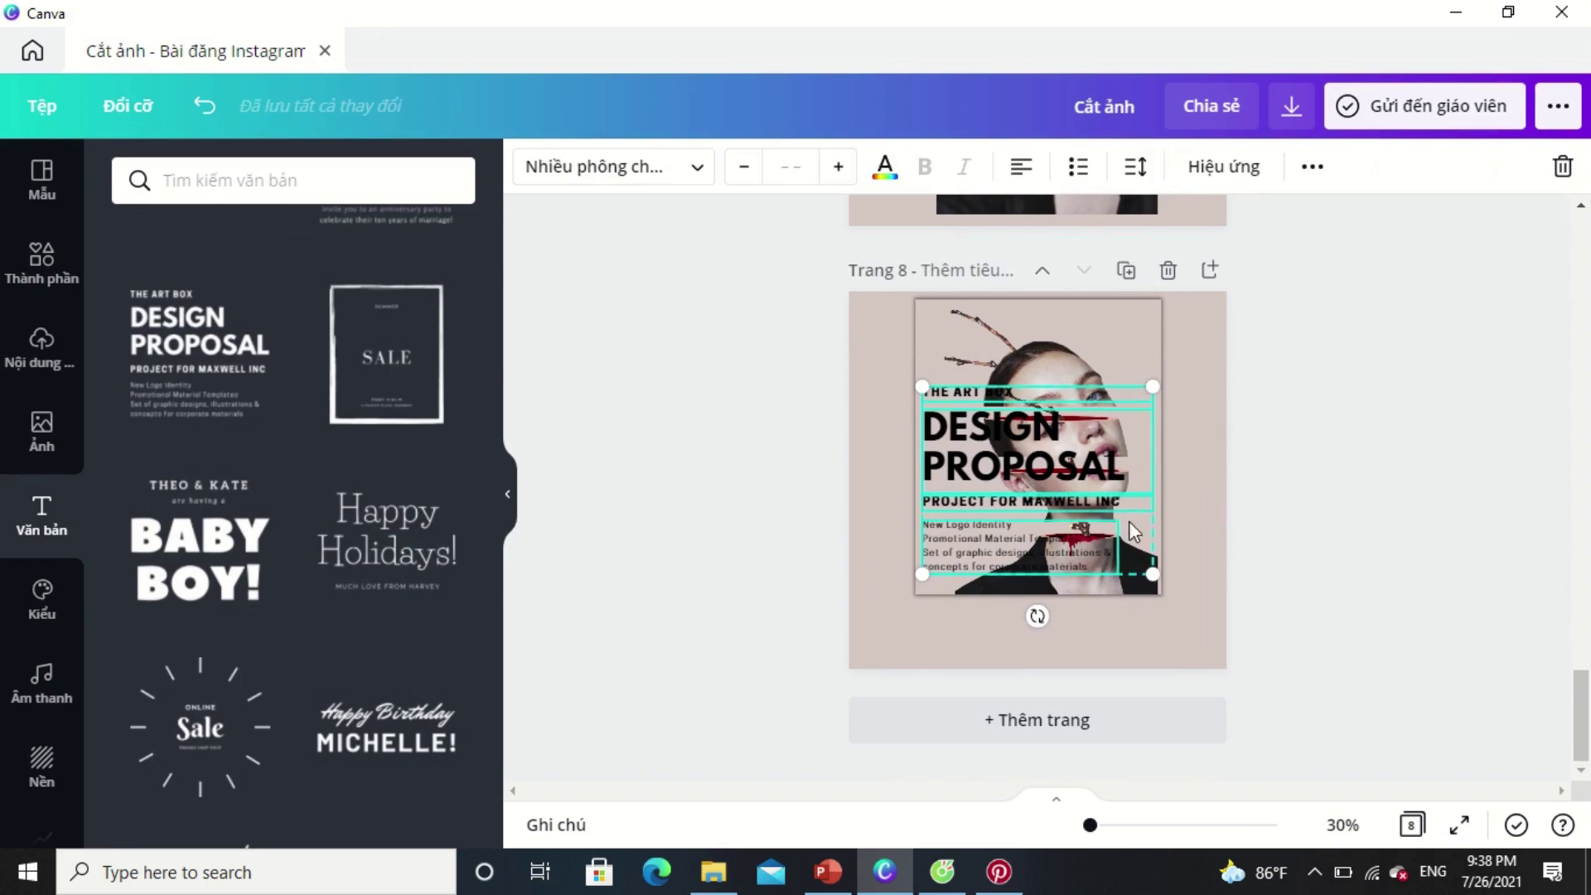
Move the "New Logo Identity" paragraph to the page's lower left corner and place the "PROJECT FOR MAXWELL INC" line directly above it, left-aligned.
click(1359, 523)
drag(979, 534, 924, 630)
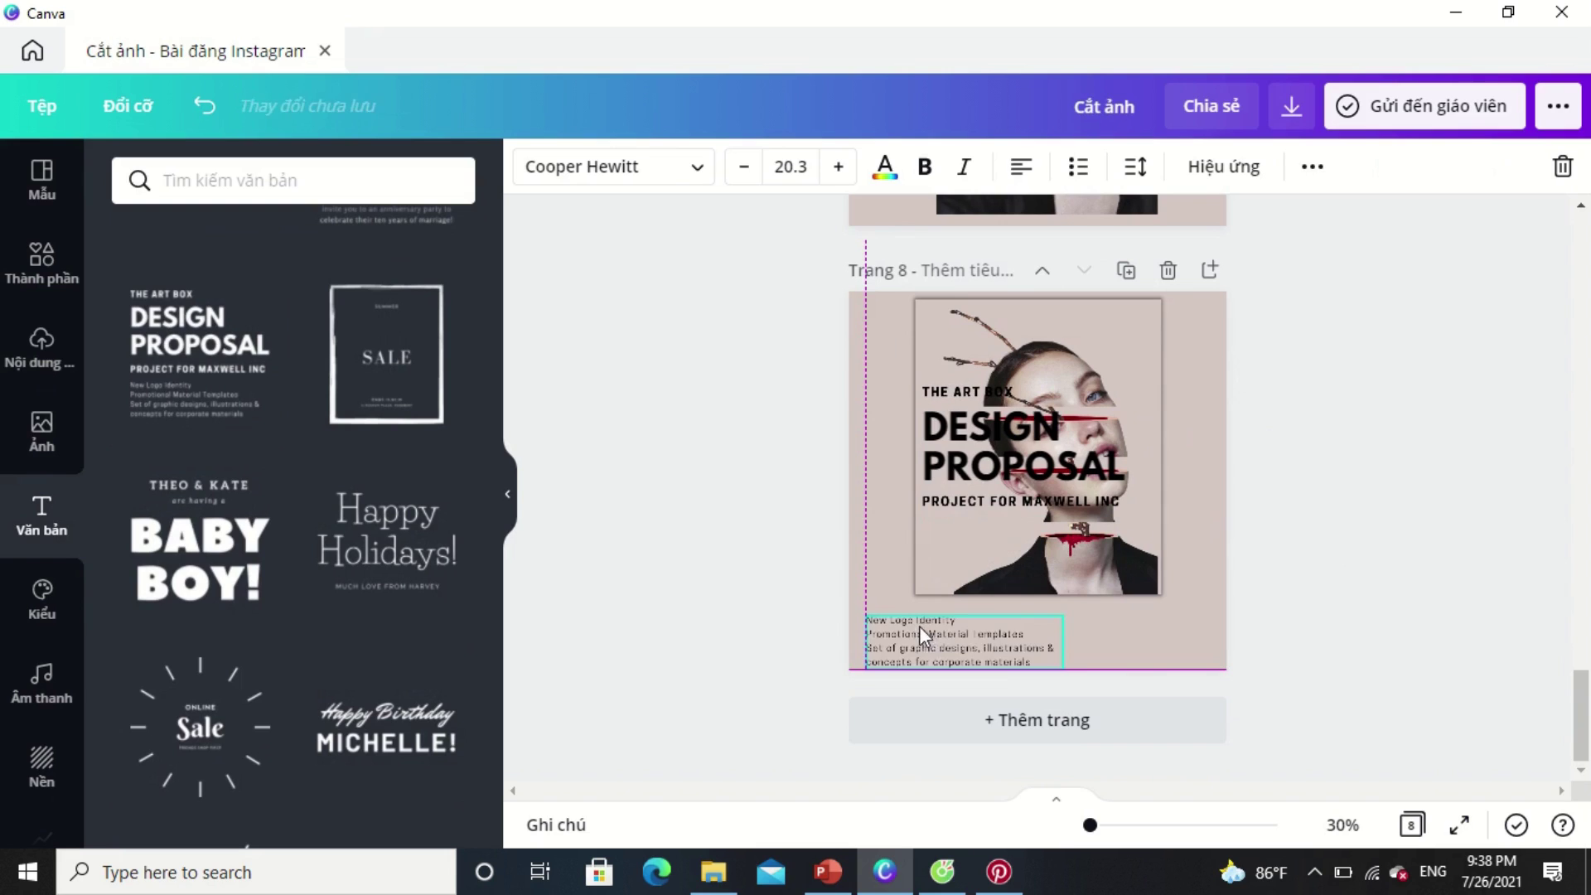
click(1024, 503)
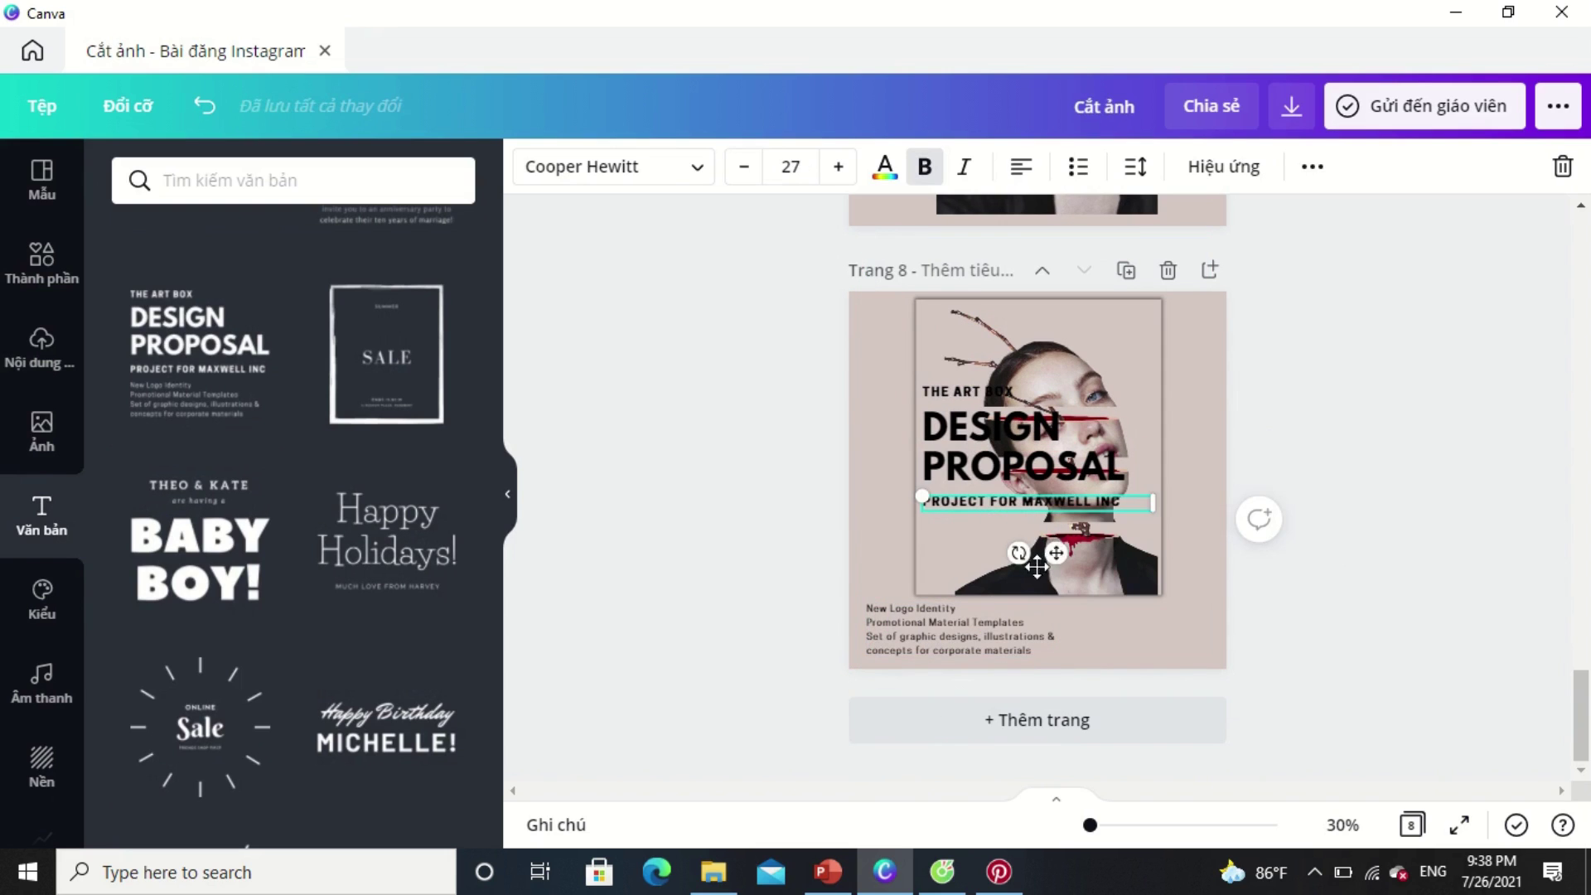
drag(967, 613, 998, 630)
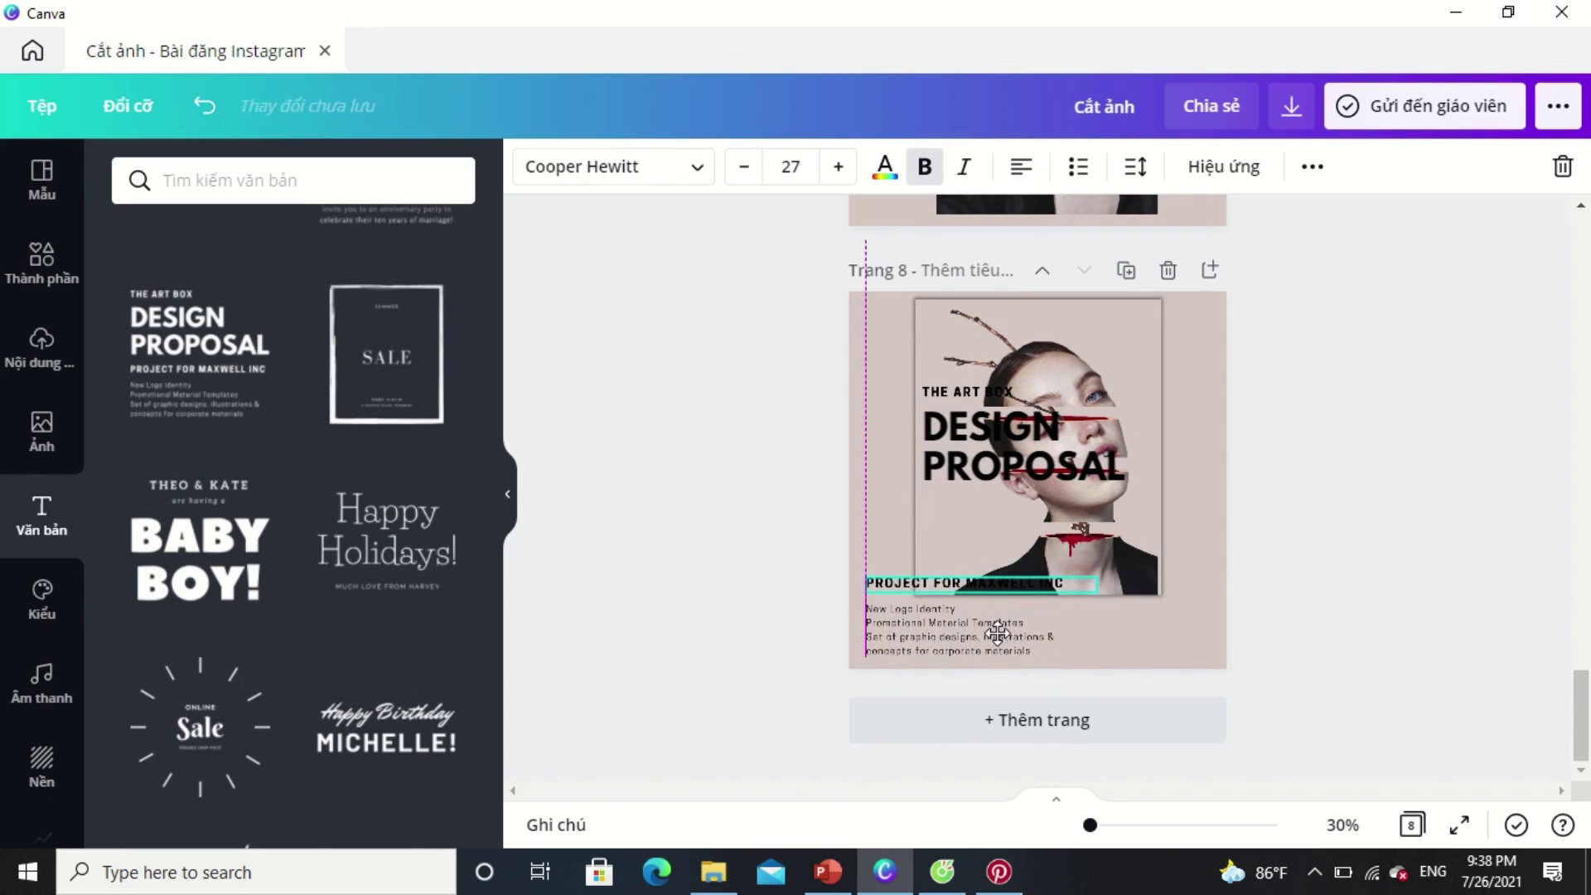
Shrink the "DESIGN PROPOSAL" heading to size 53.1 and move it to the upper right area of page 8.
click(1304, 590)
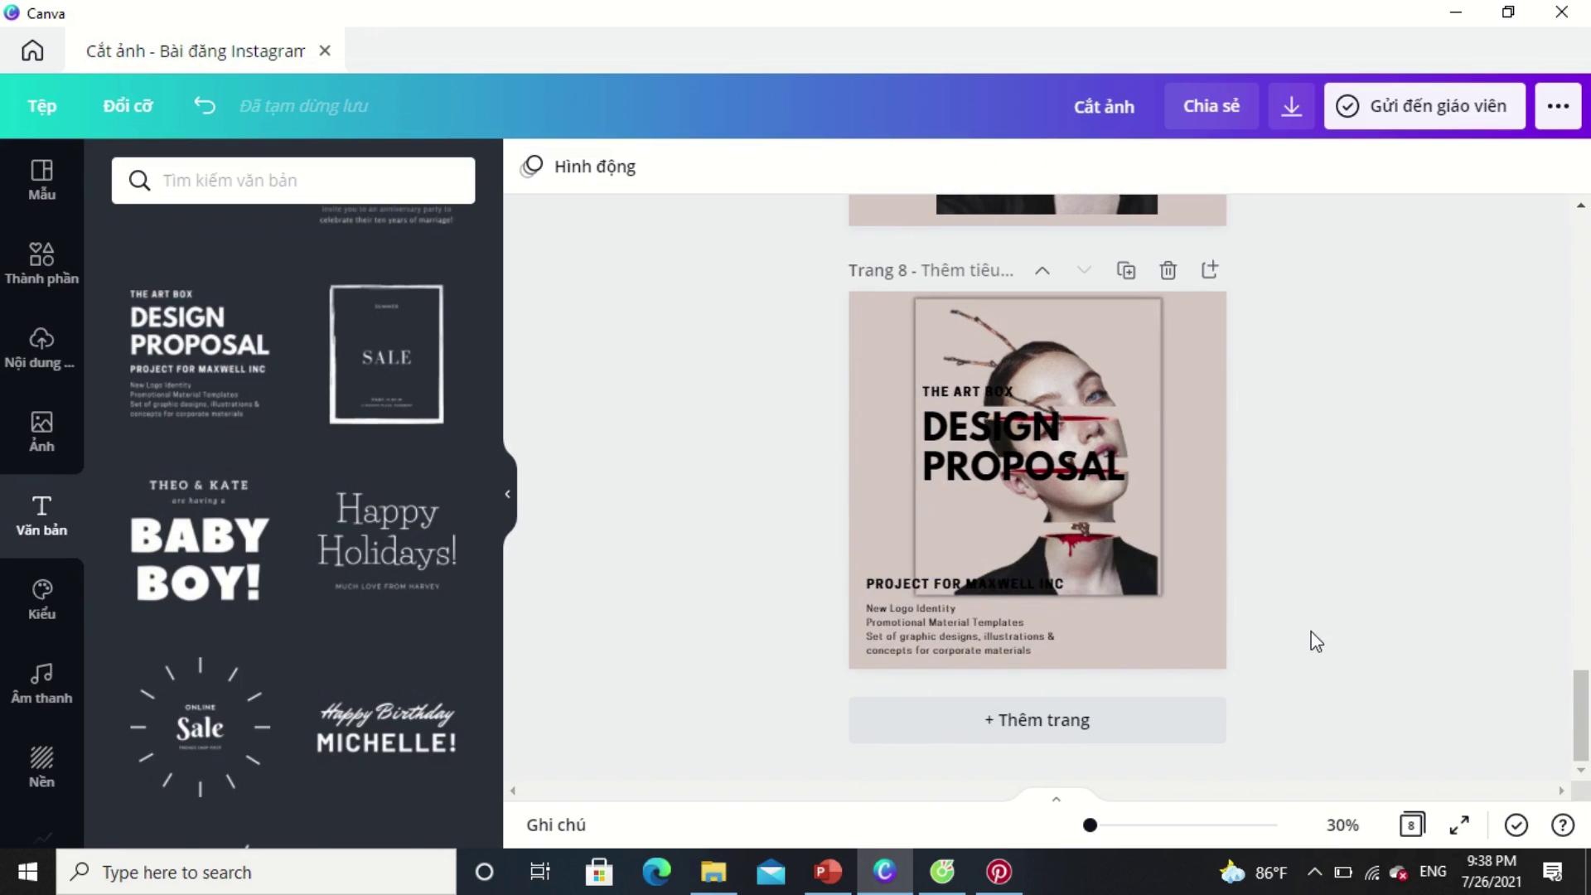
scroll(1314, 630, up, 2)
click(993, 564)
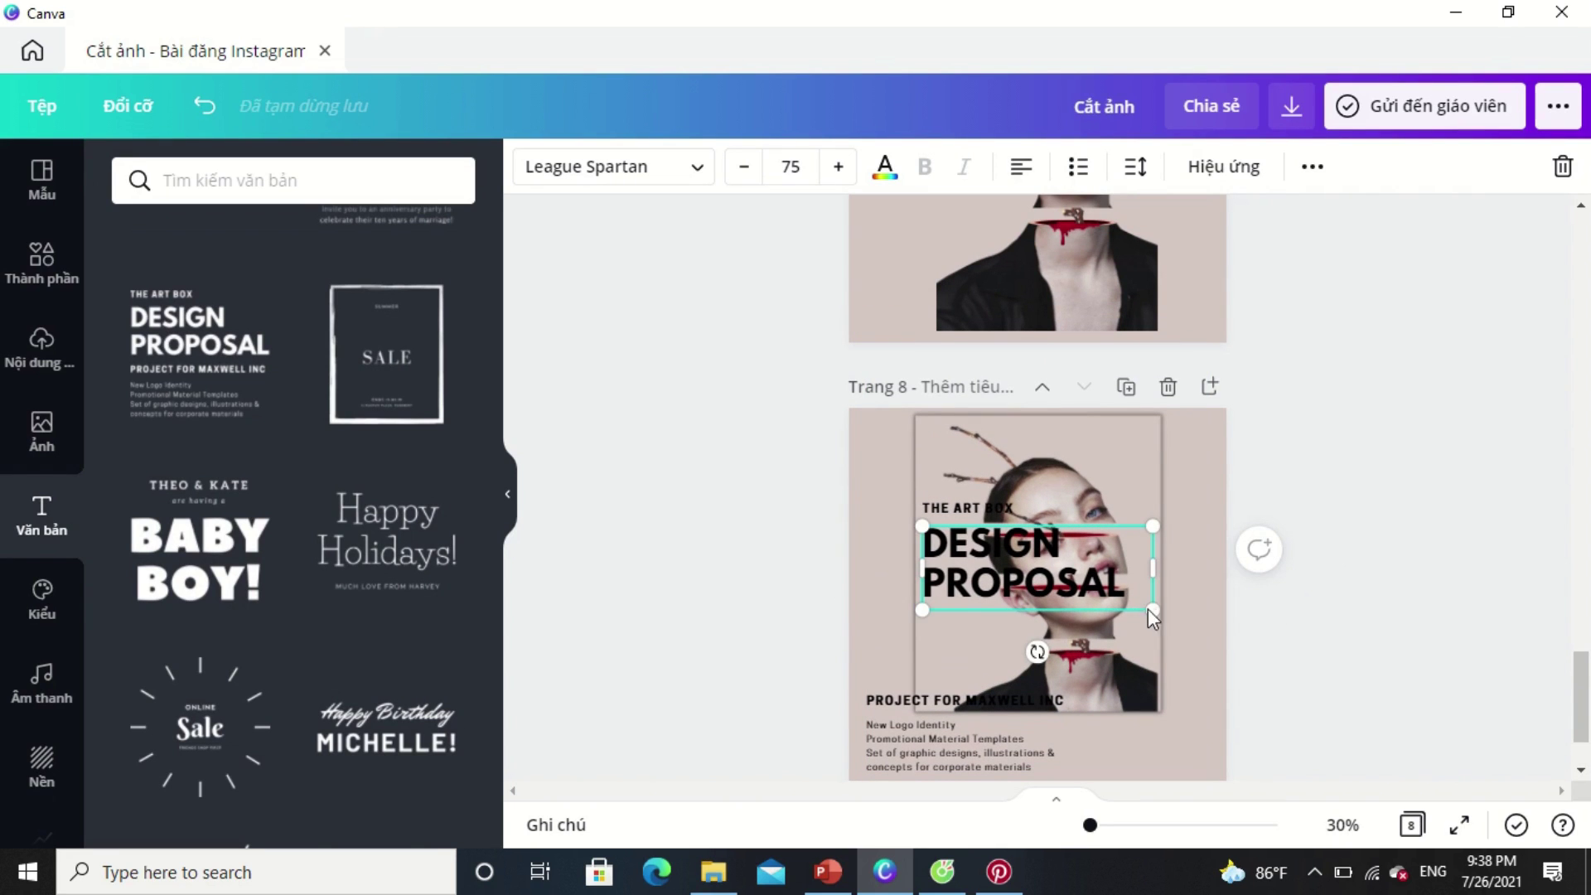
drag(1148, 609, 1124, 599)
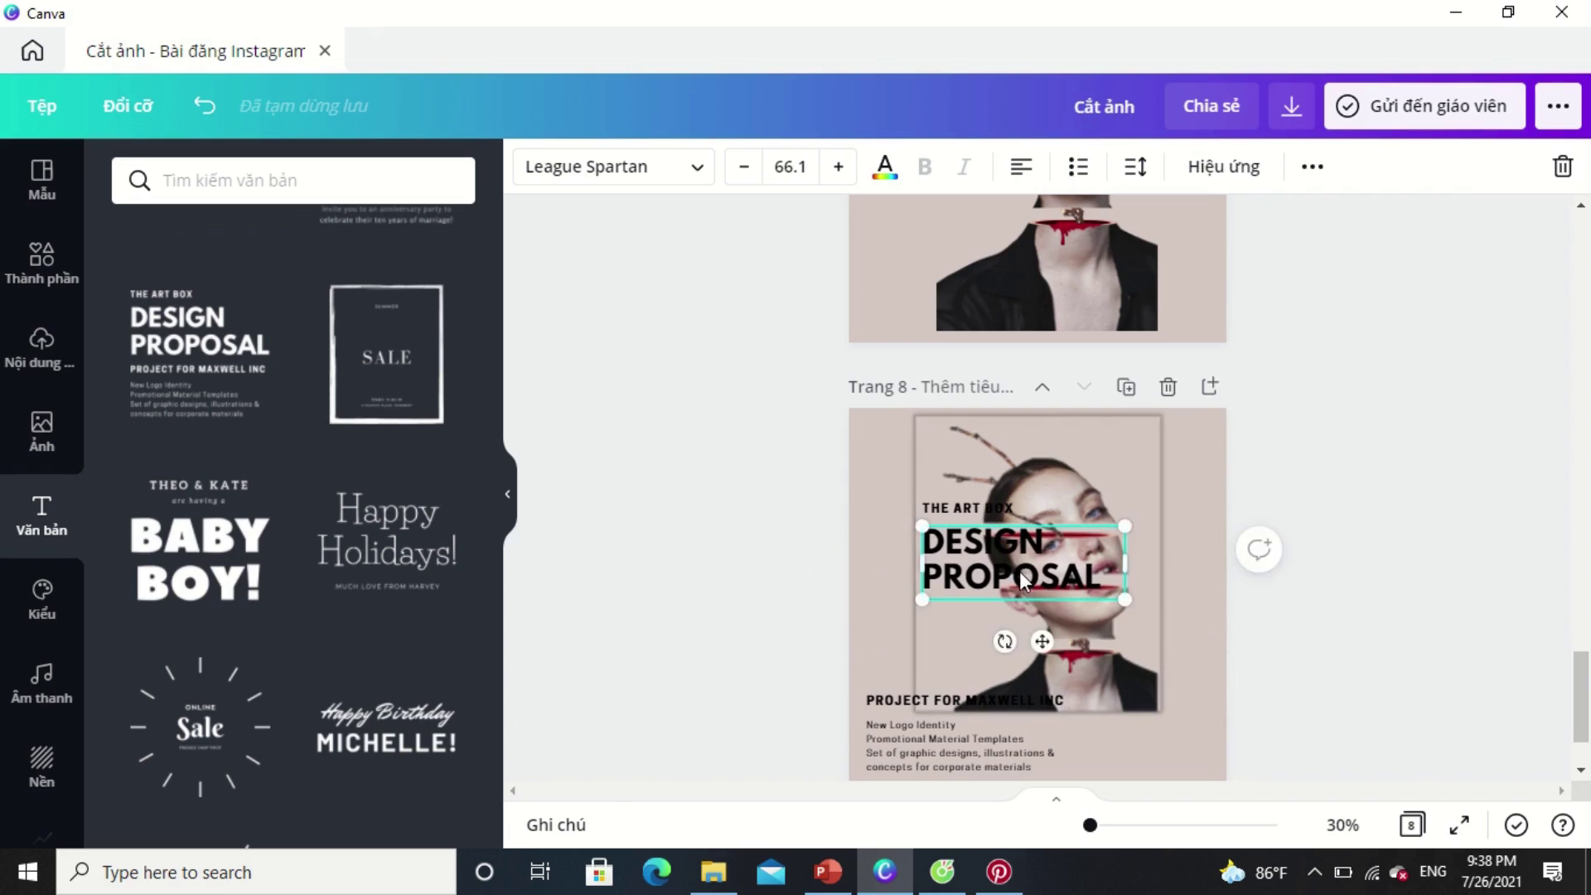
drag(1034, 575, 1226, 489)
double_click(1129, 455)
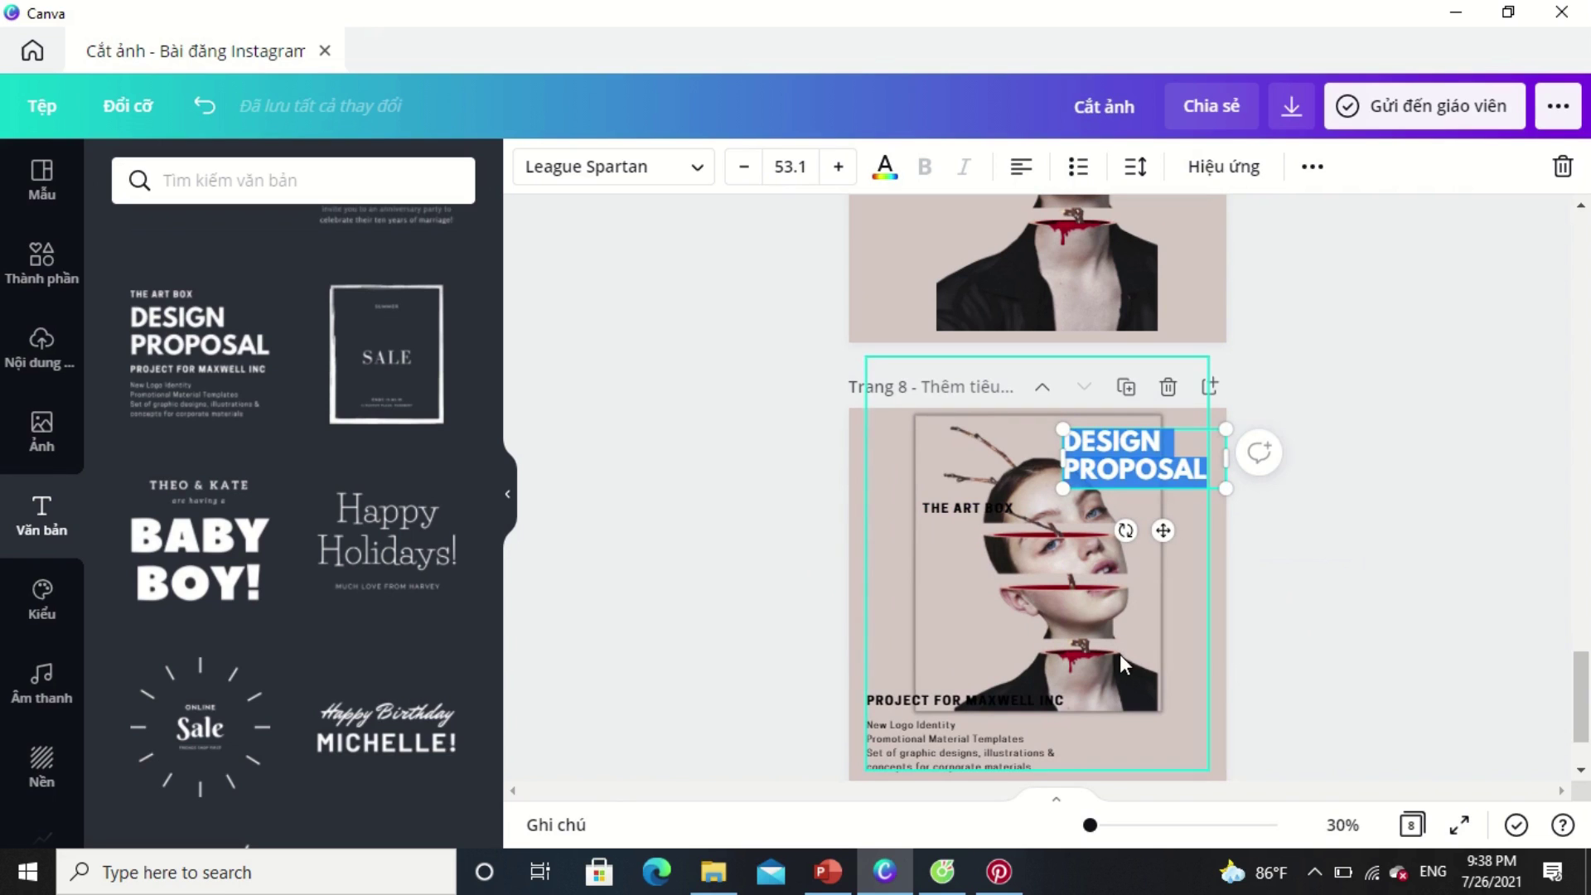
Lower the portrait slightly while keeping it centred, and reduce the "DESIGN PROPOSAL" heading to size 44.8 near the page's upper right corner.
click(1111, 654)
drag(1112, 654, 1109, 674)
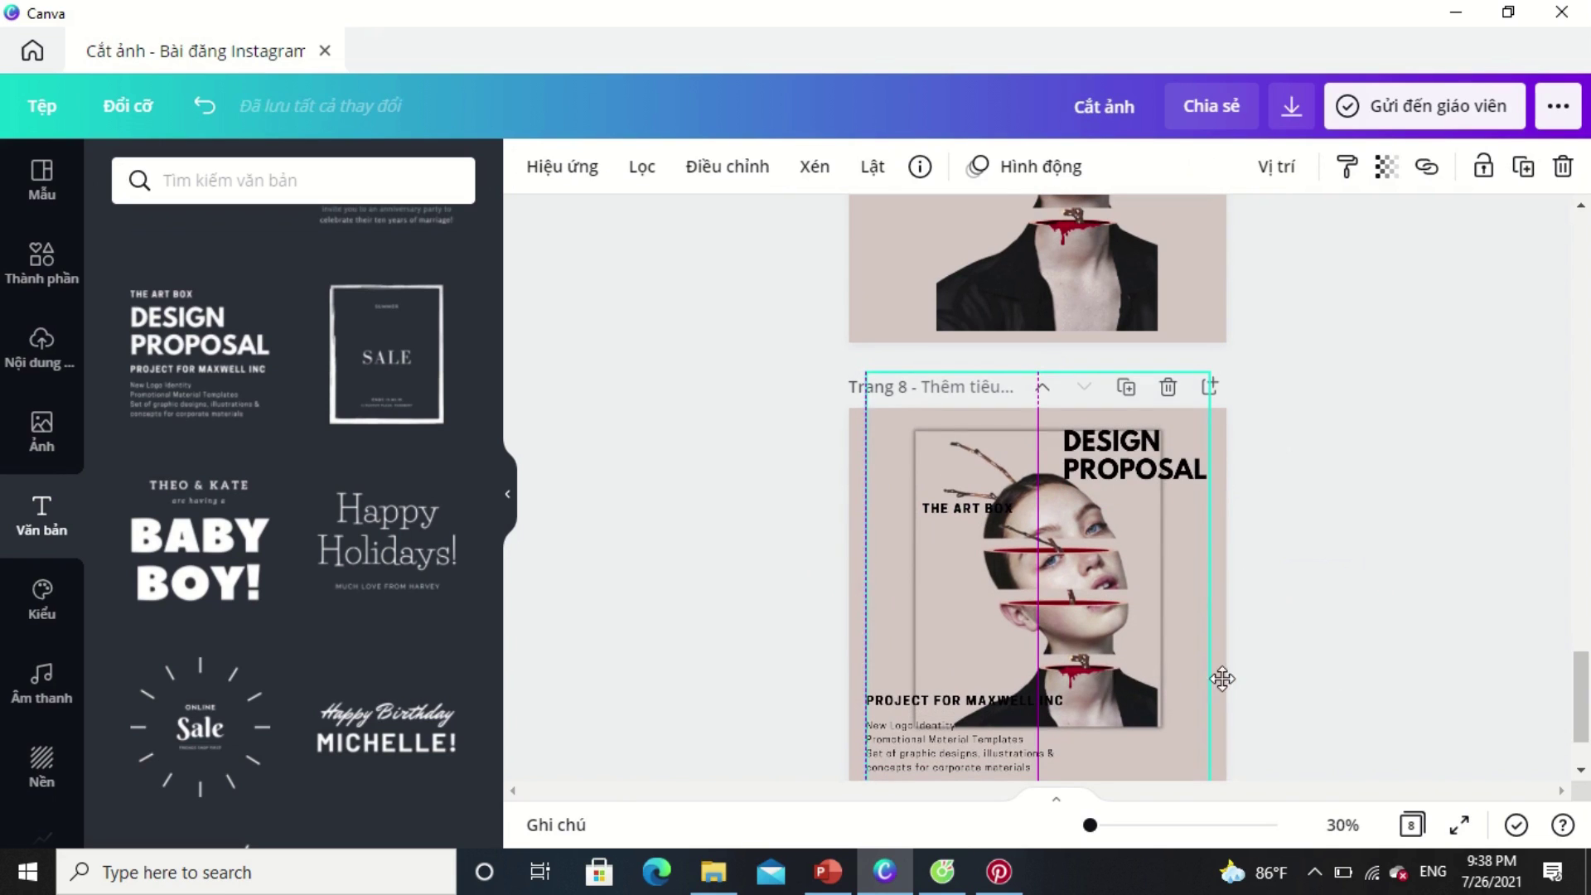
click(1114, 495)
drag(1114, 495, 1123, 499)
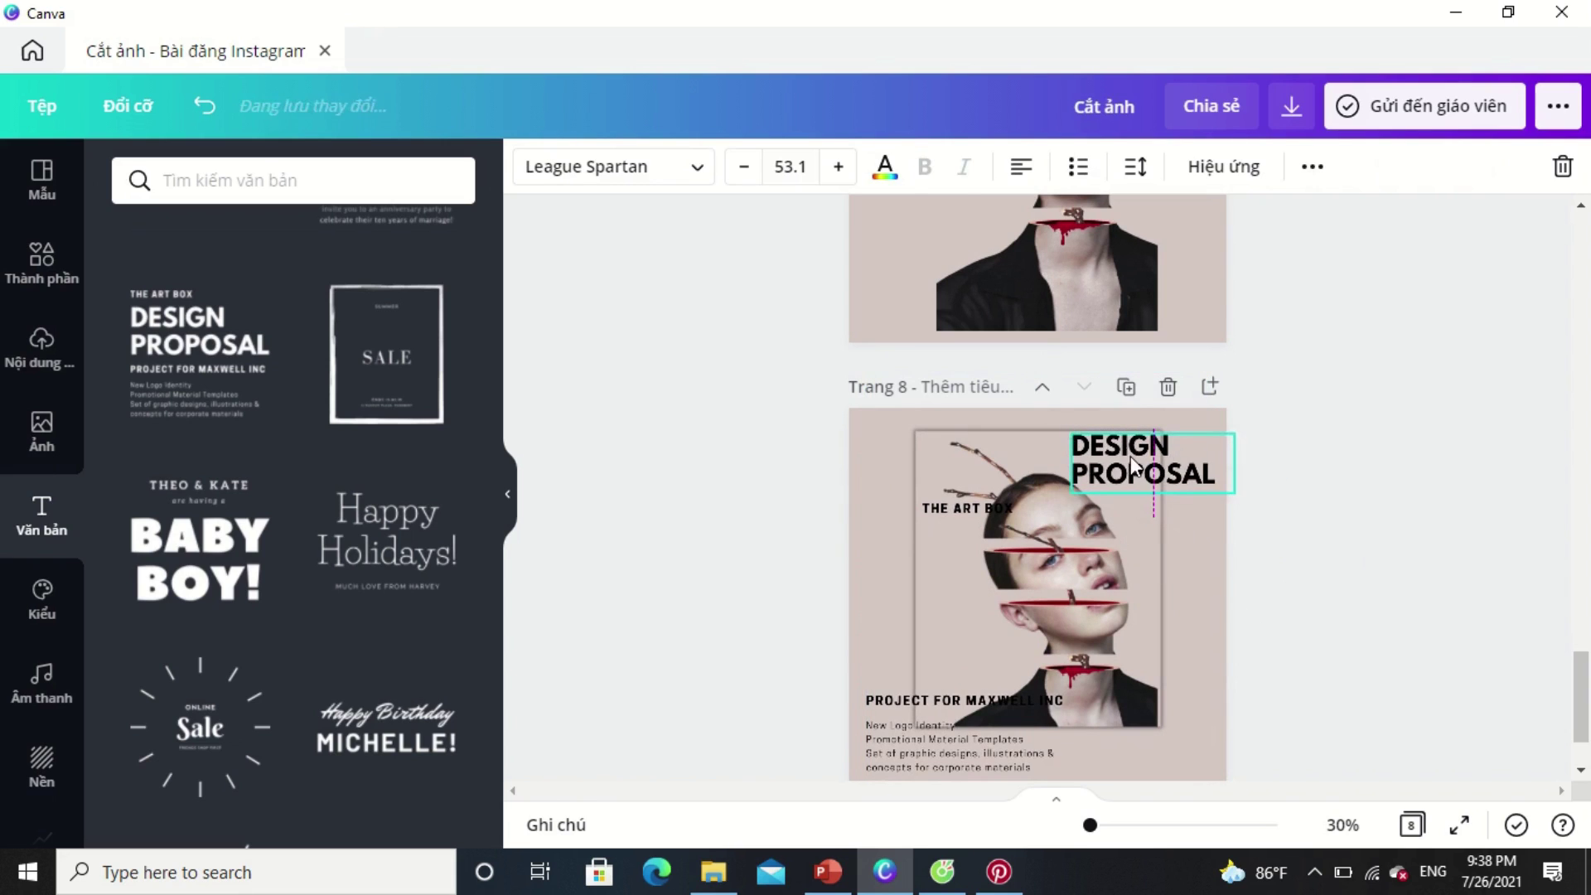
drag(1232, 496, 1162, 461)
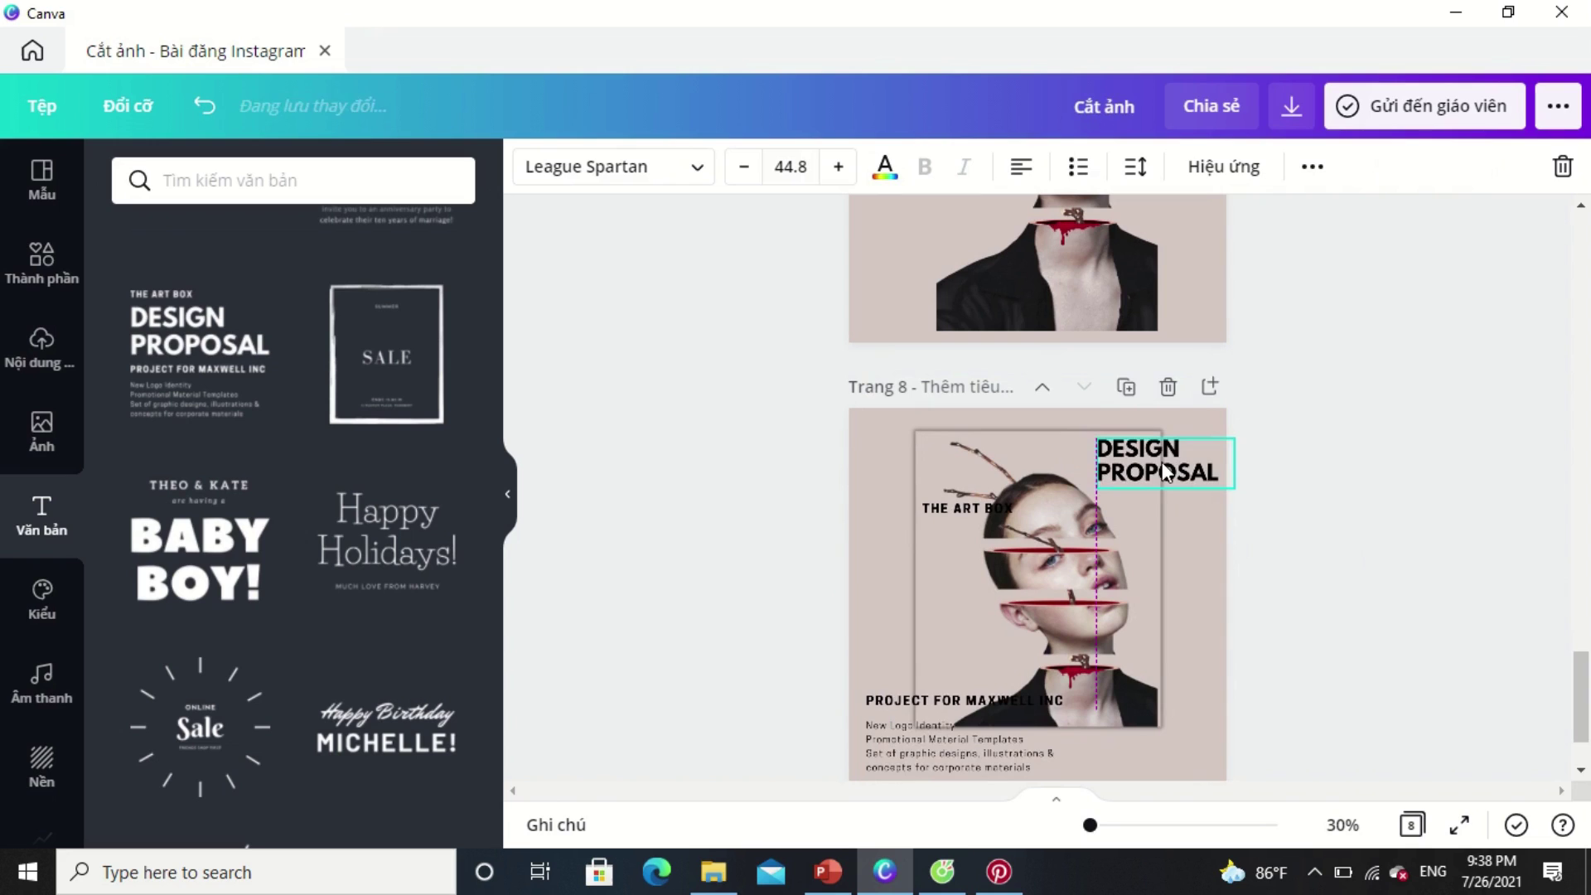
click(1305, 506)
Shrink the "THE ART BOX" line to size 24.9 and place it directly above the "DESIGN PROPOSAL" heading, left-aligned with it.
click(972, 509)
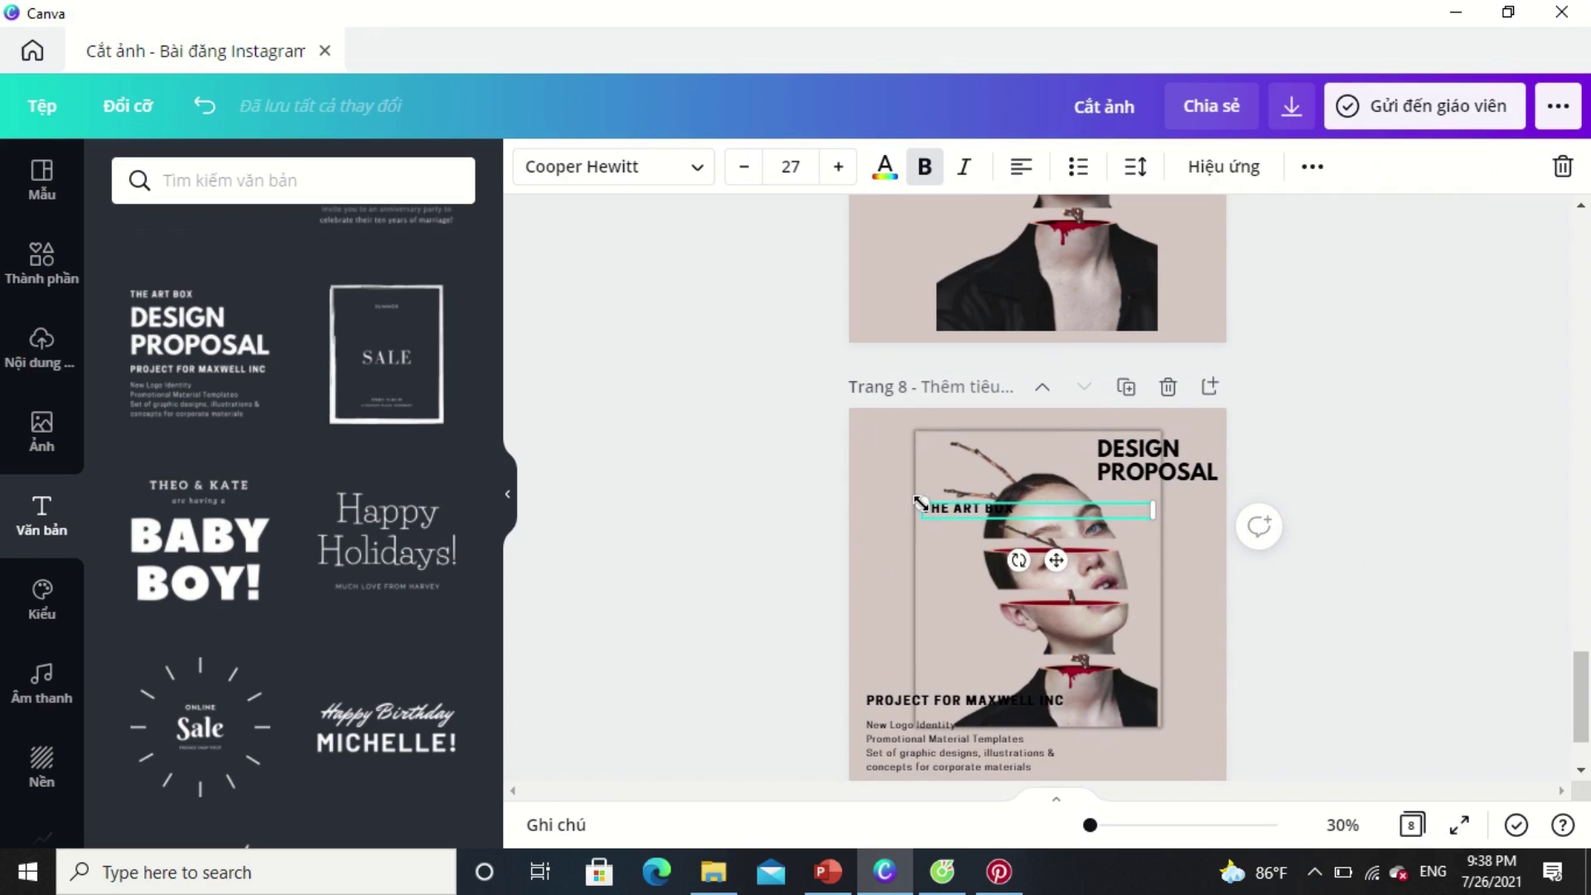
drag(926, 502, 939, 504)
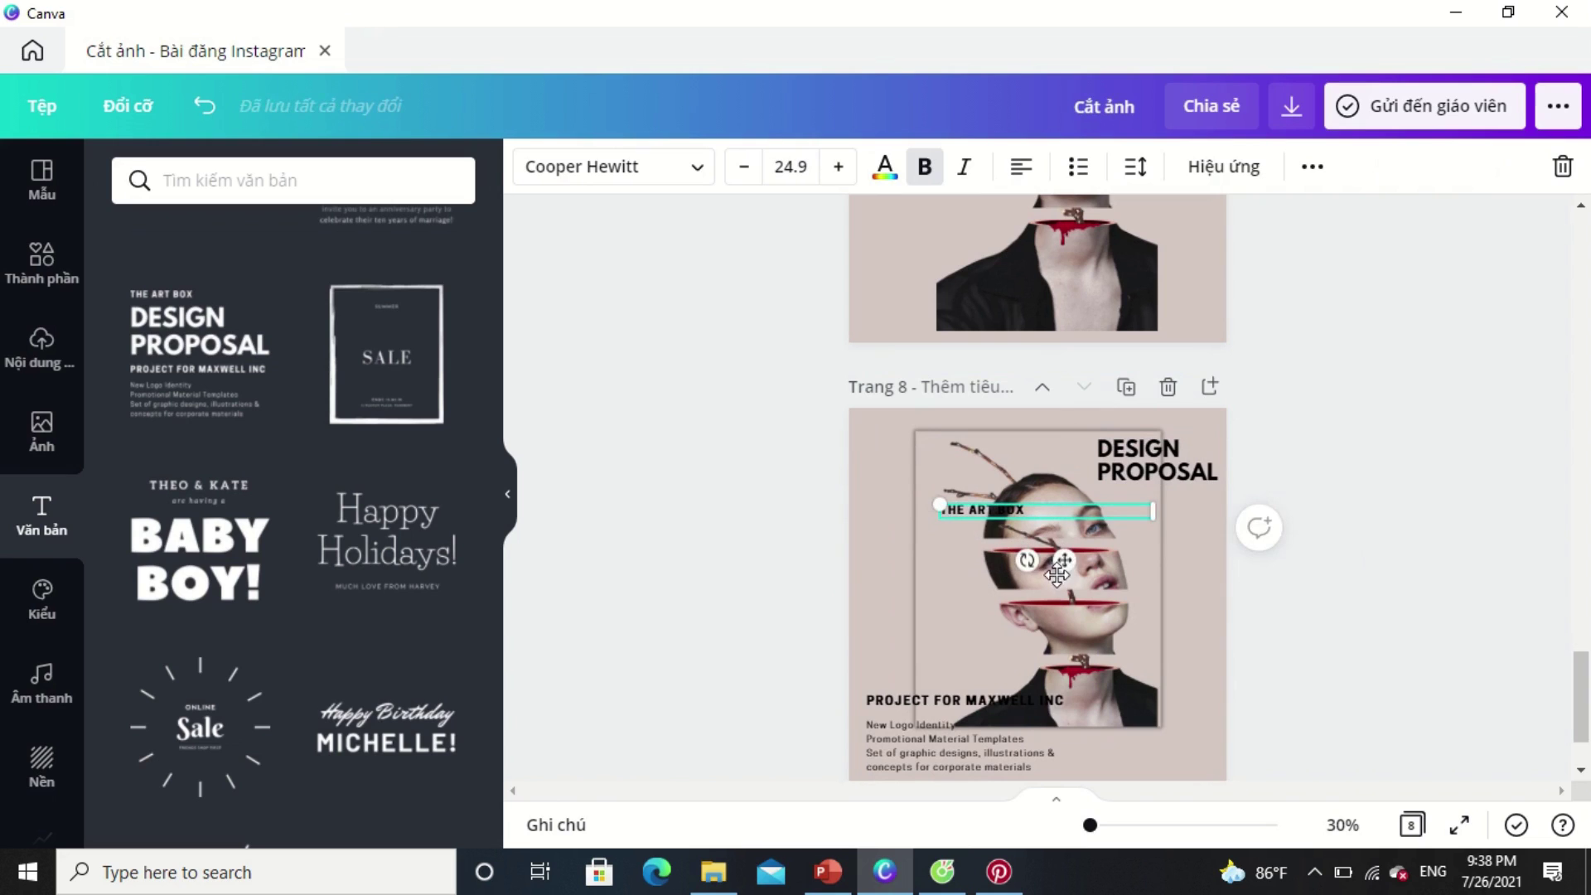
drag(1069, 559, 1233, 479)
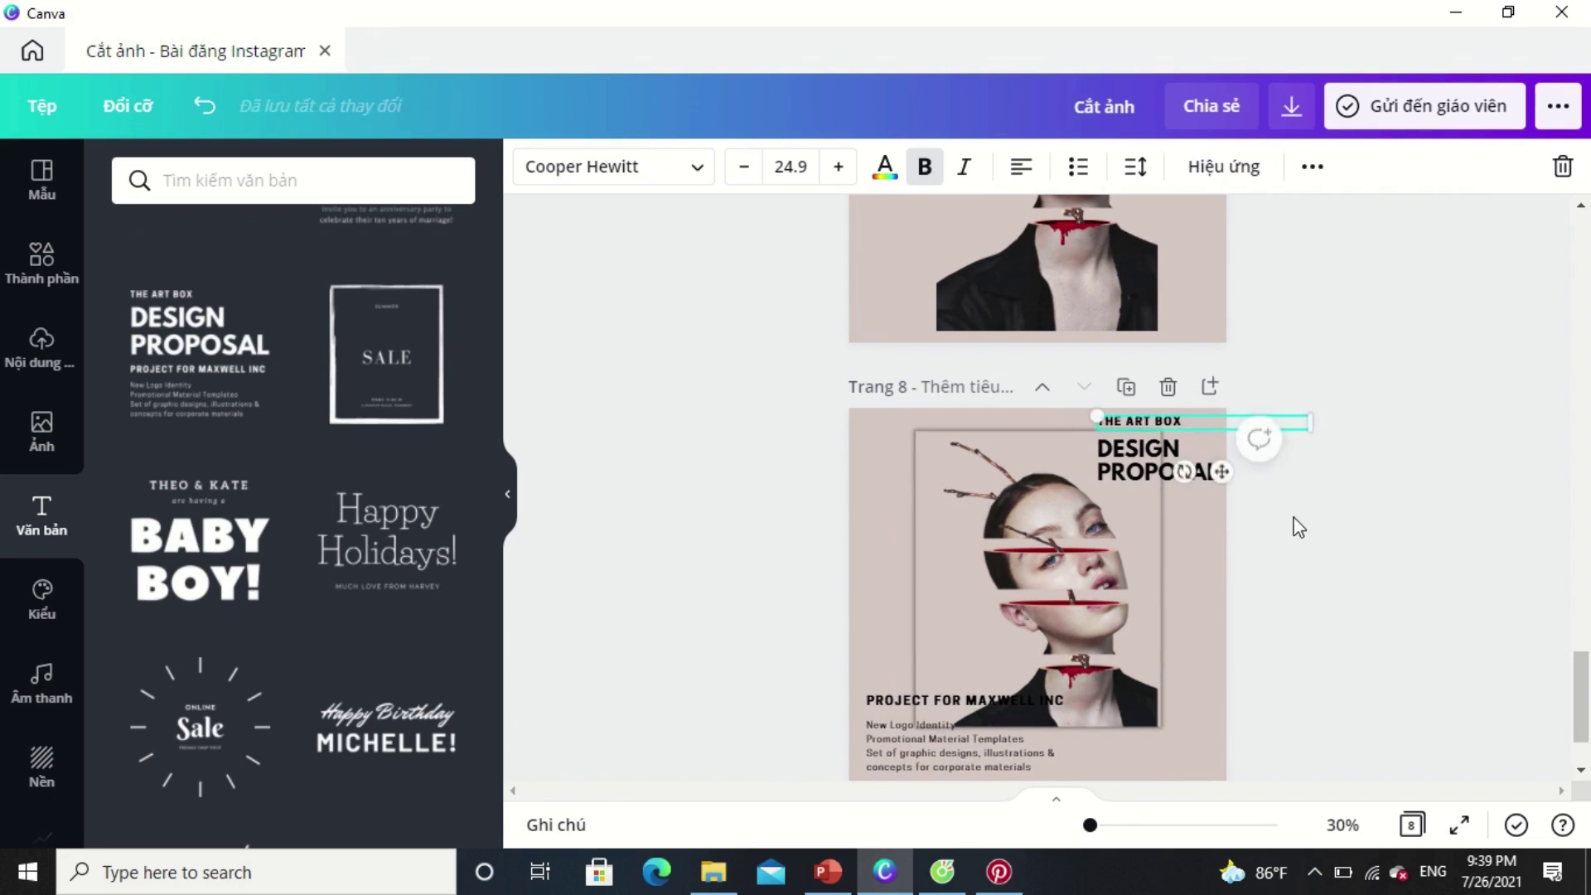
click(1290, 526)
Move the "New Logo Identity" paragraph down to the page's lower edge and shrink it slightly.
scroll(1290, 526, down, 2)
drag(932, 634, 931, 645)
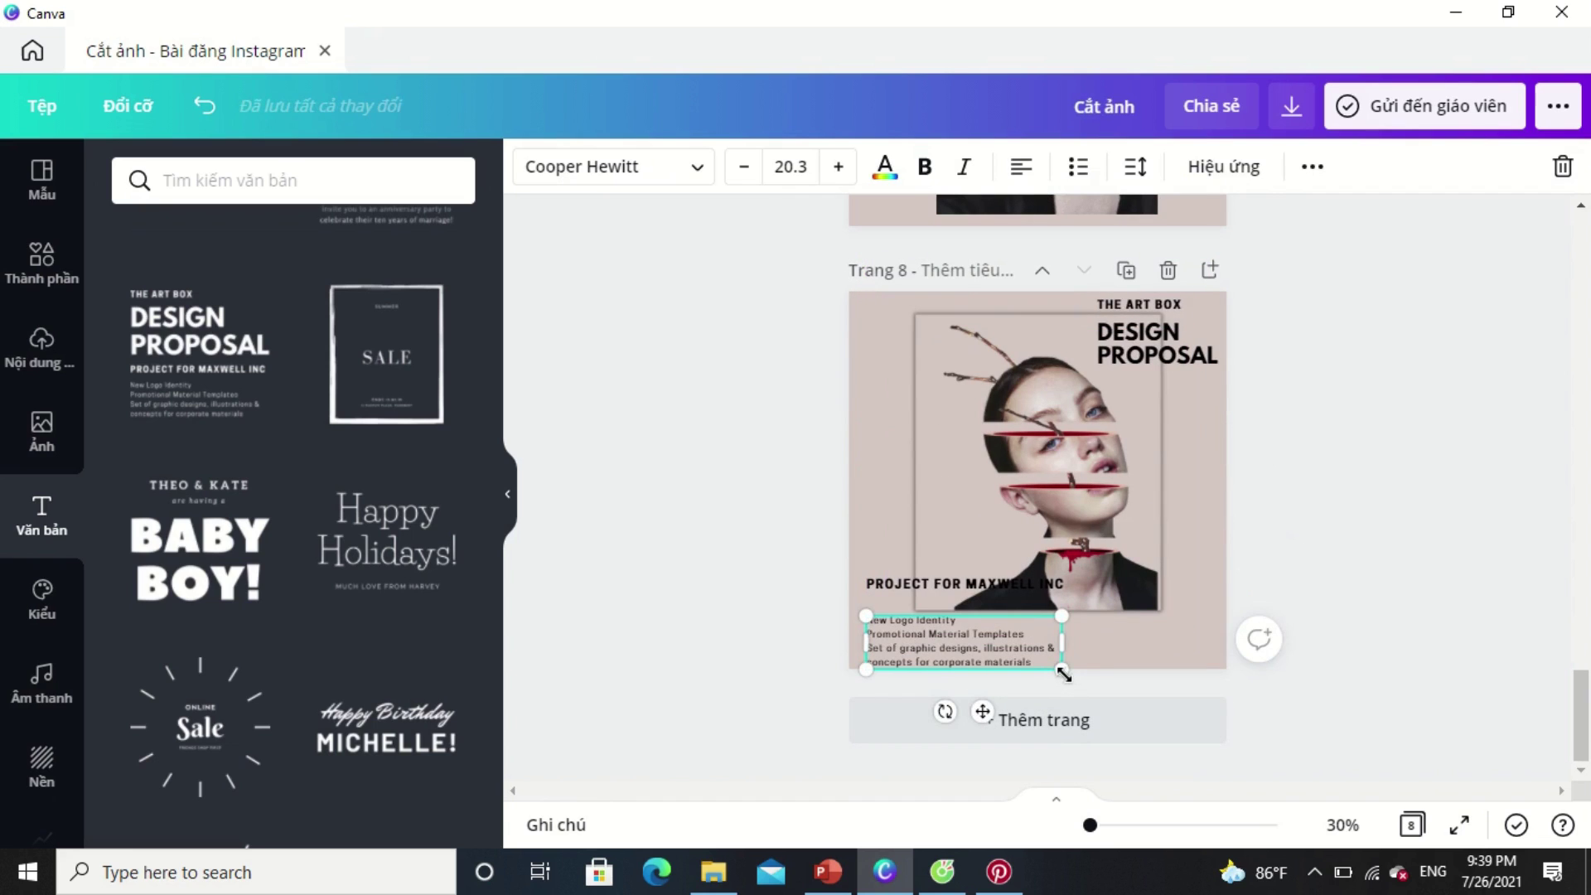
drag(1058, 671, 1047, 665)
Shrink the "PROJECT FOR MAXWELL INC" line to size 24.6 and place it closer above the paragraph, left-aligned with it.
click(991, 582)
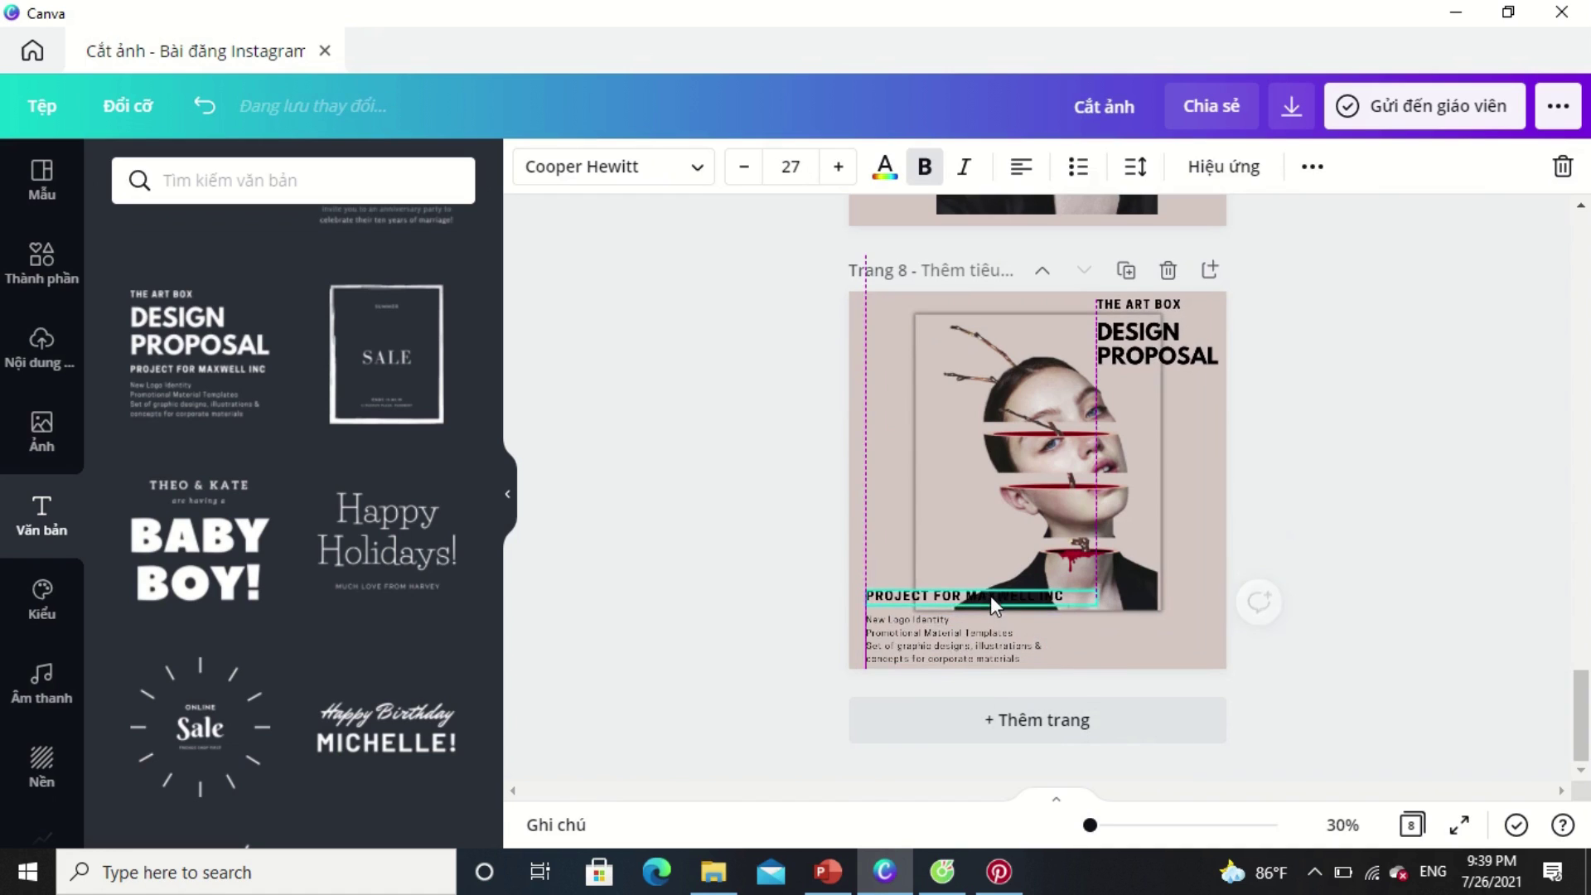
drag(991, 596, 992, 609)
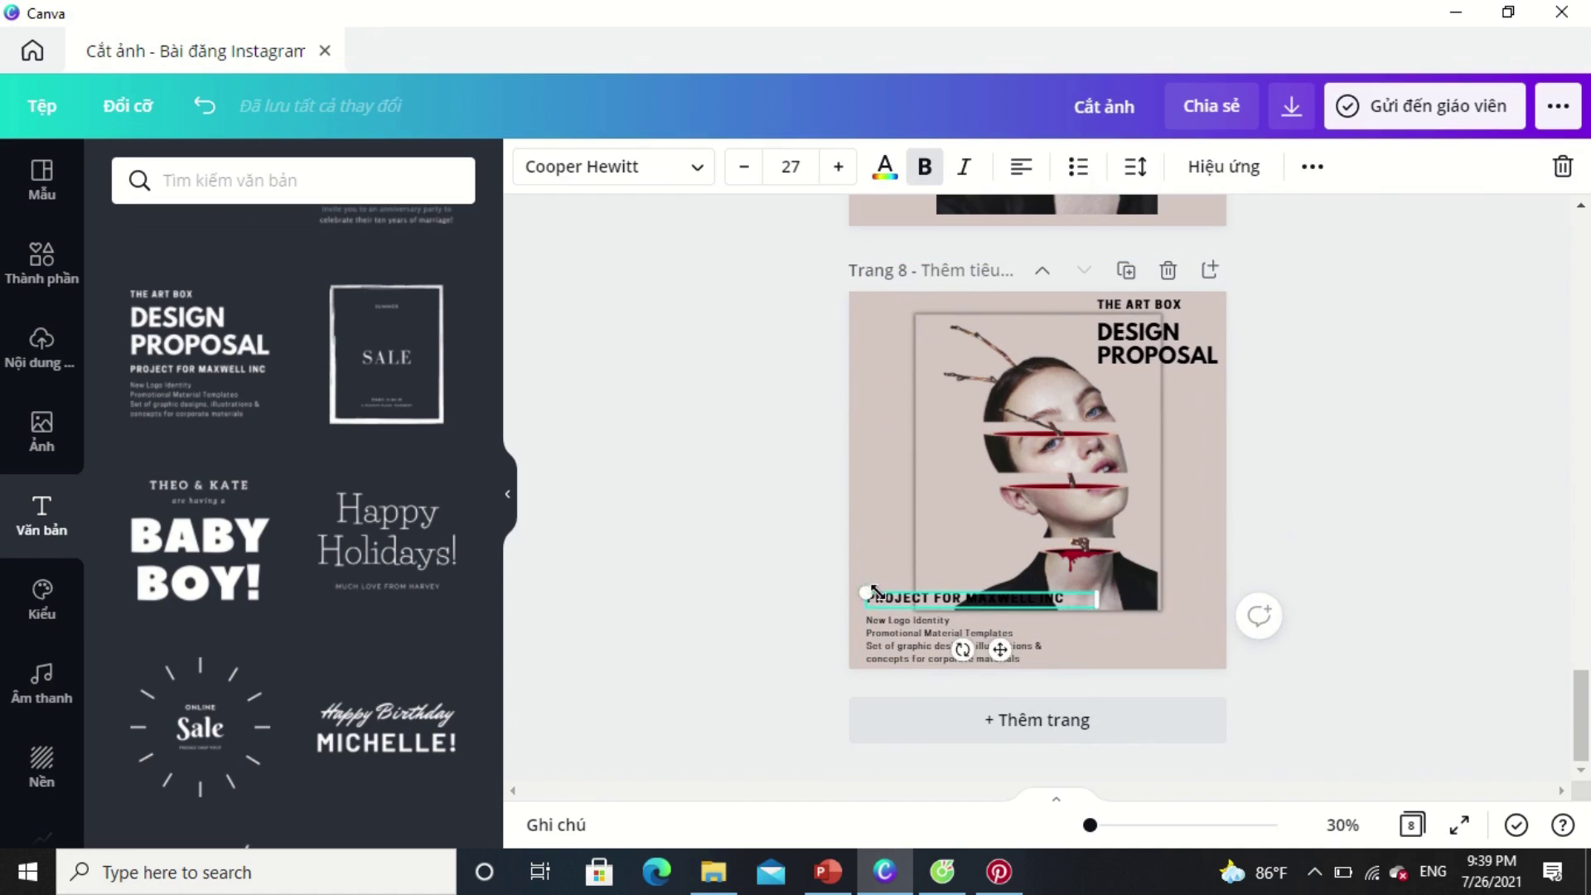
drag(872, 592, 887, 594)
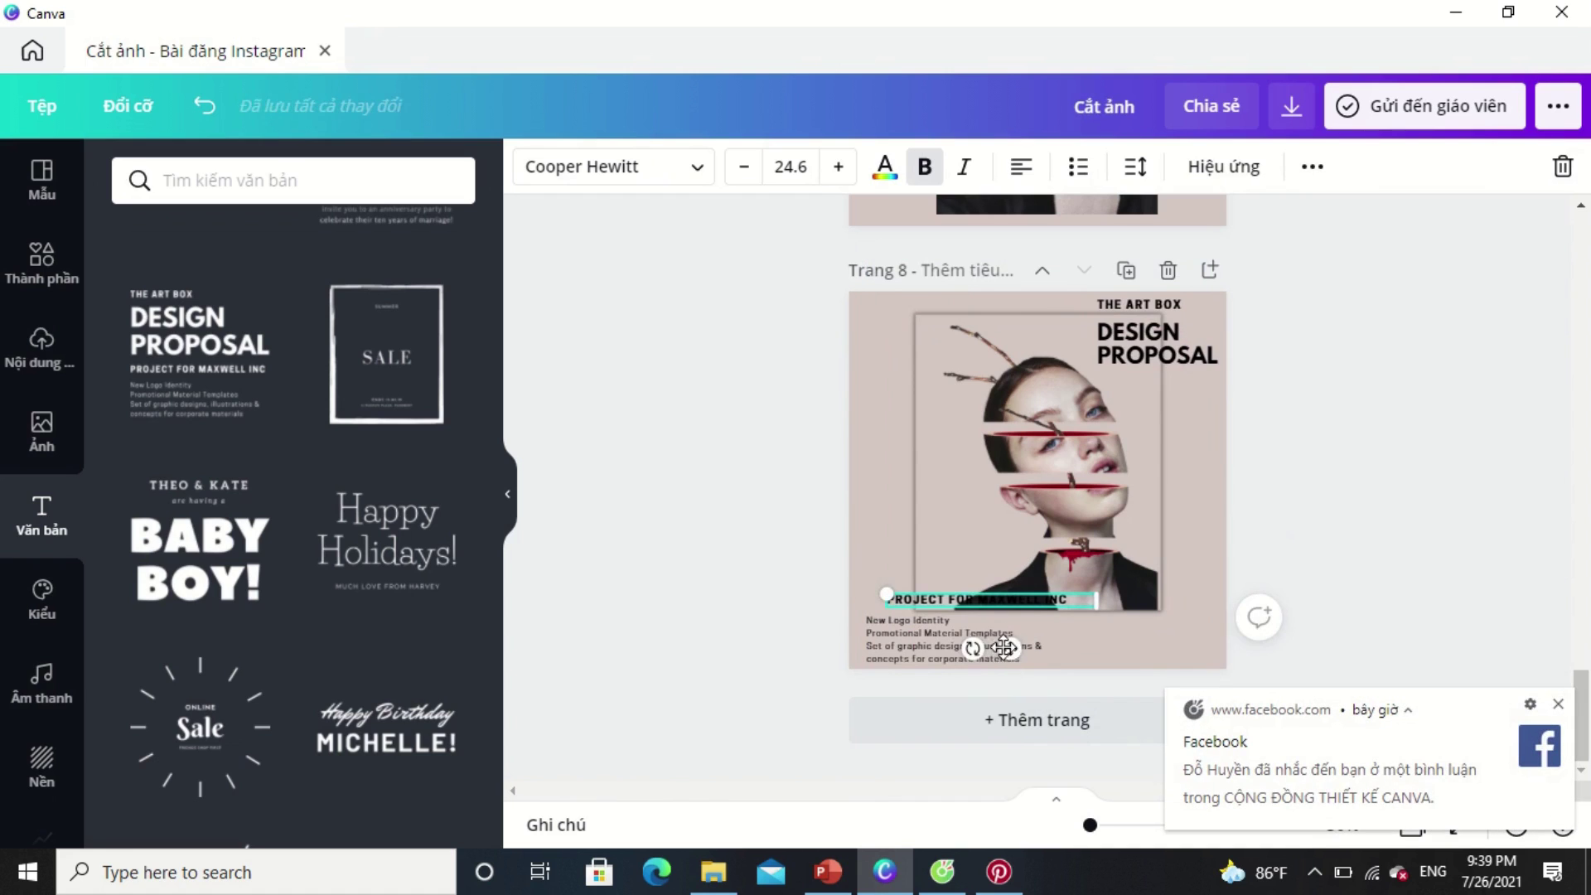
drag(1005, 647, 983, 644)
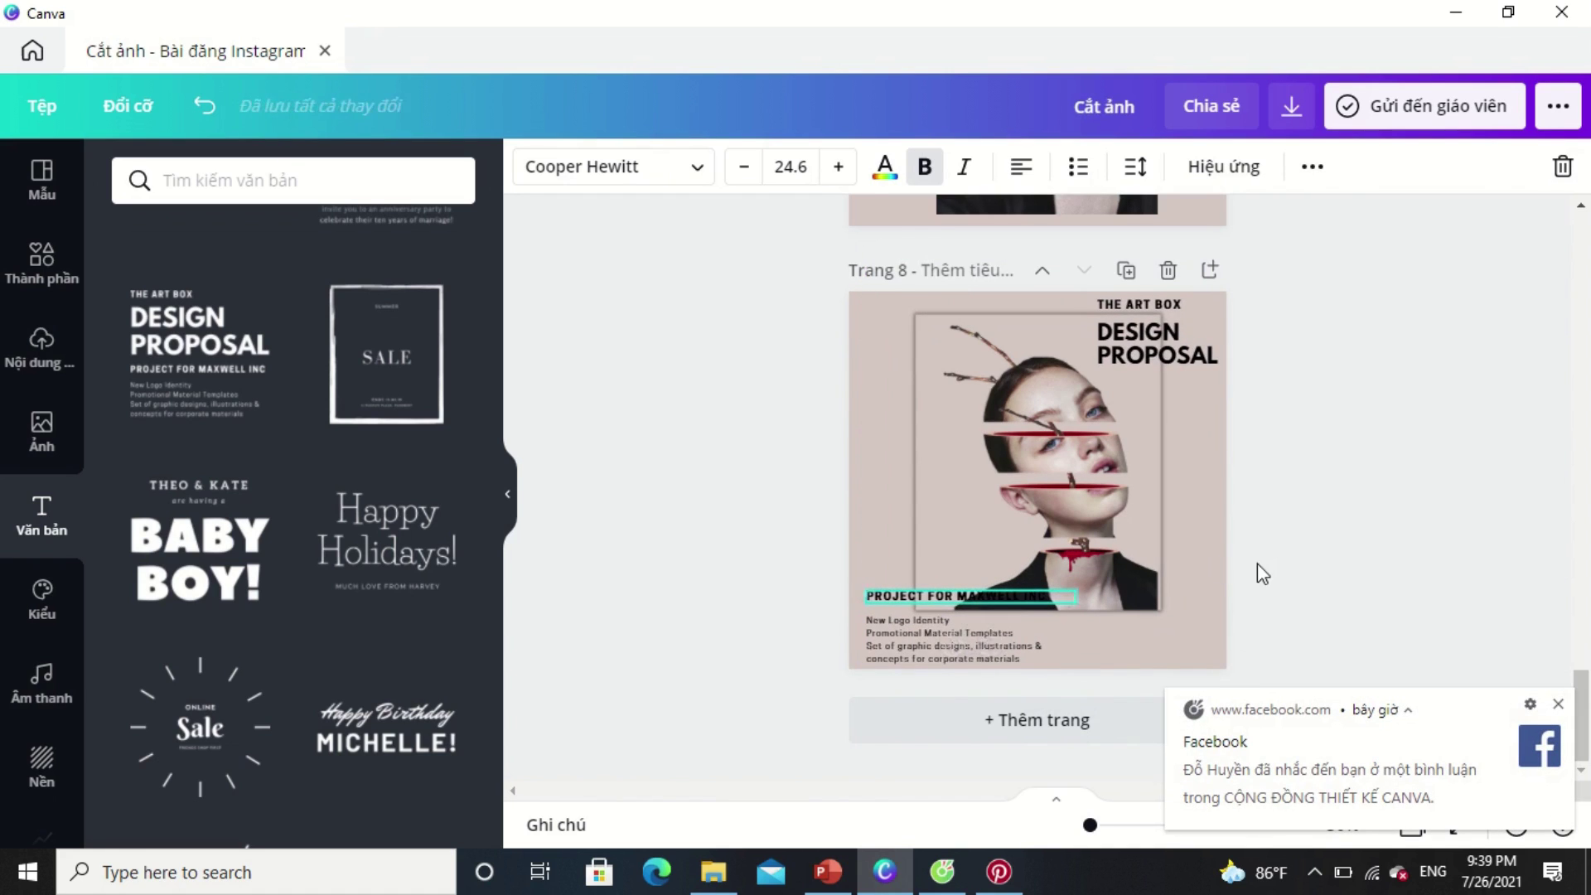
click(1258, 565)
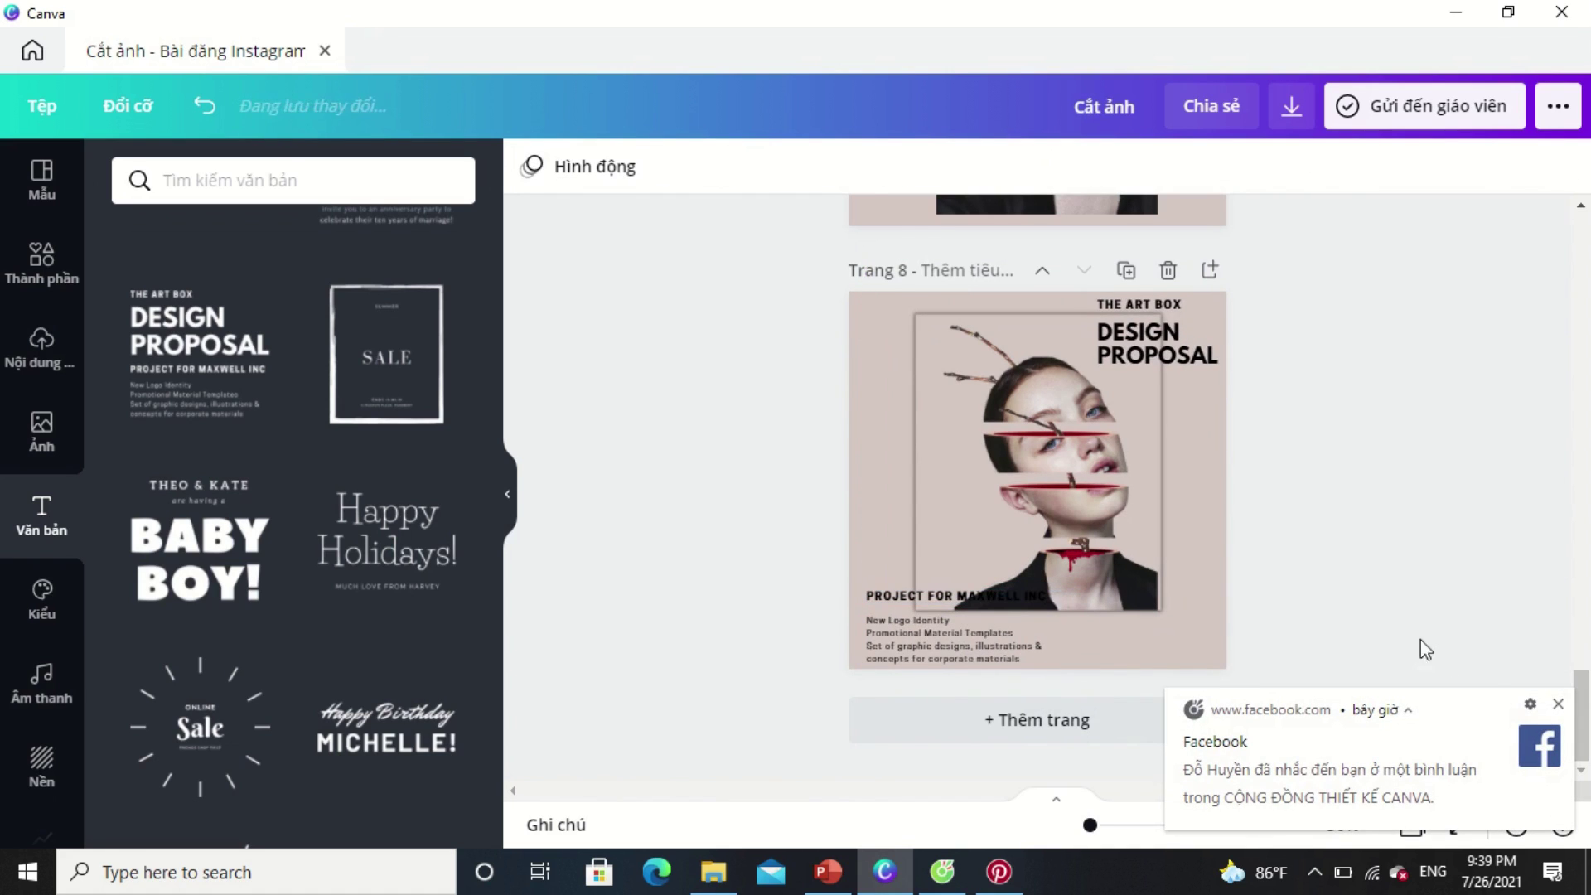
click(1560, 706)
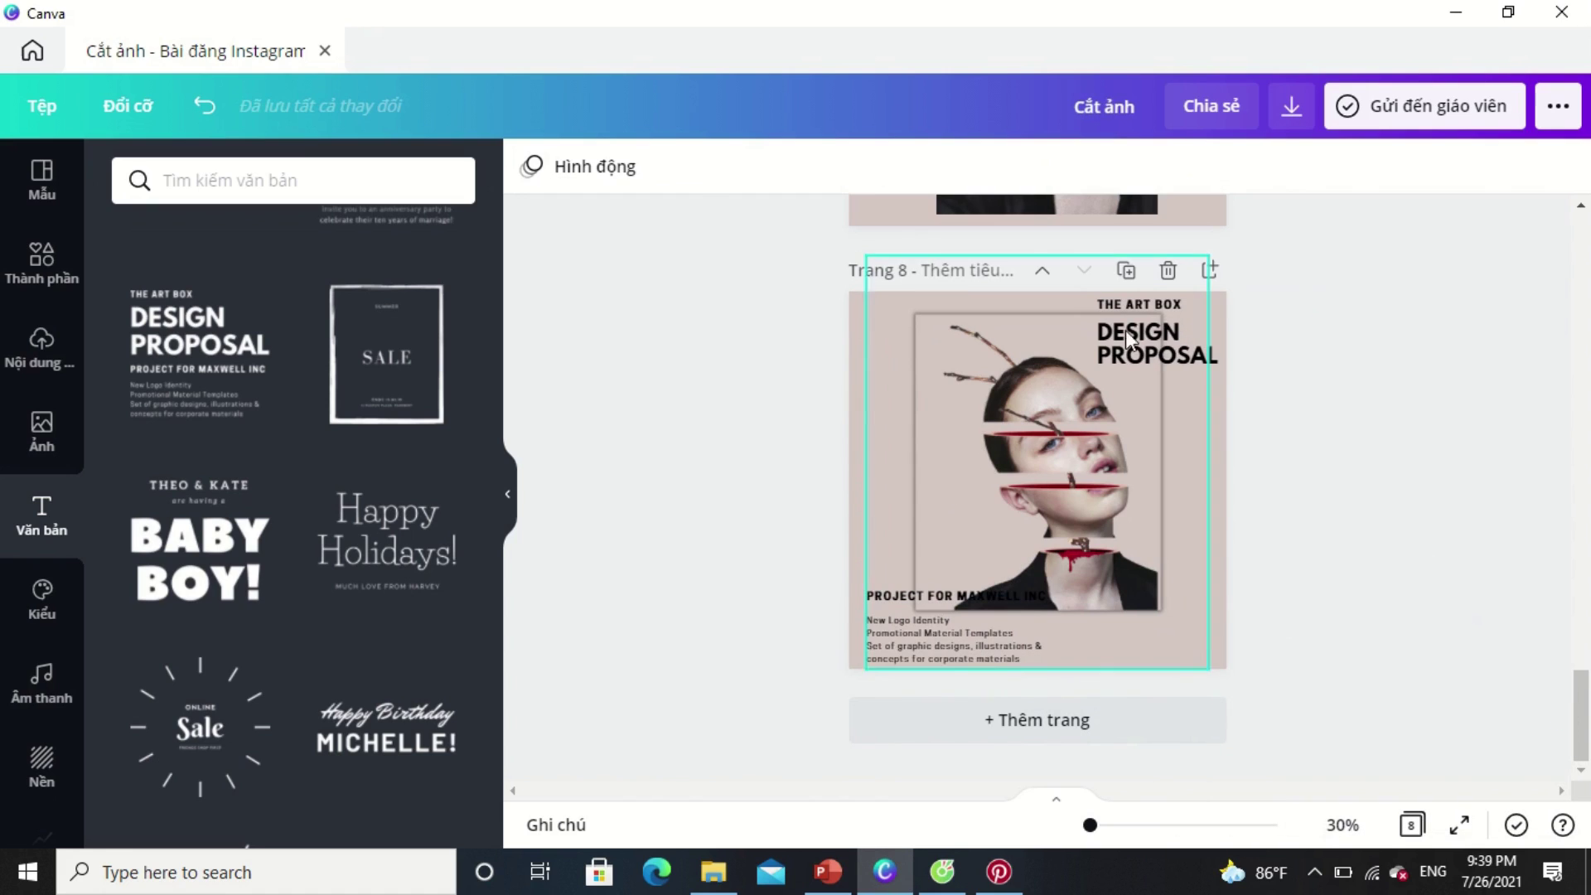